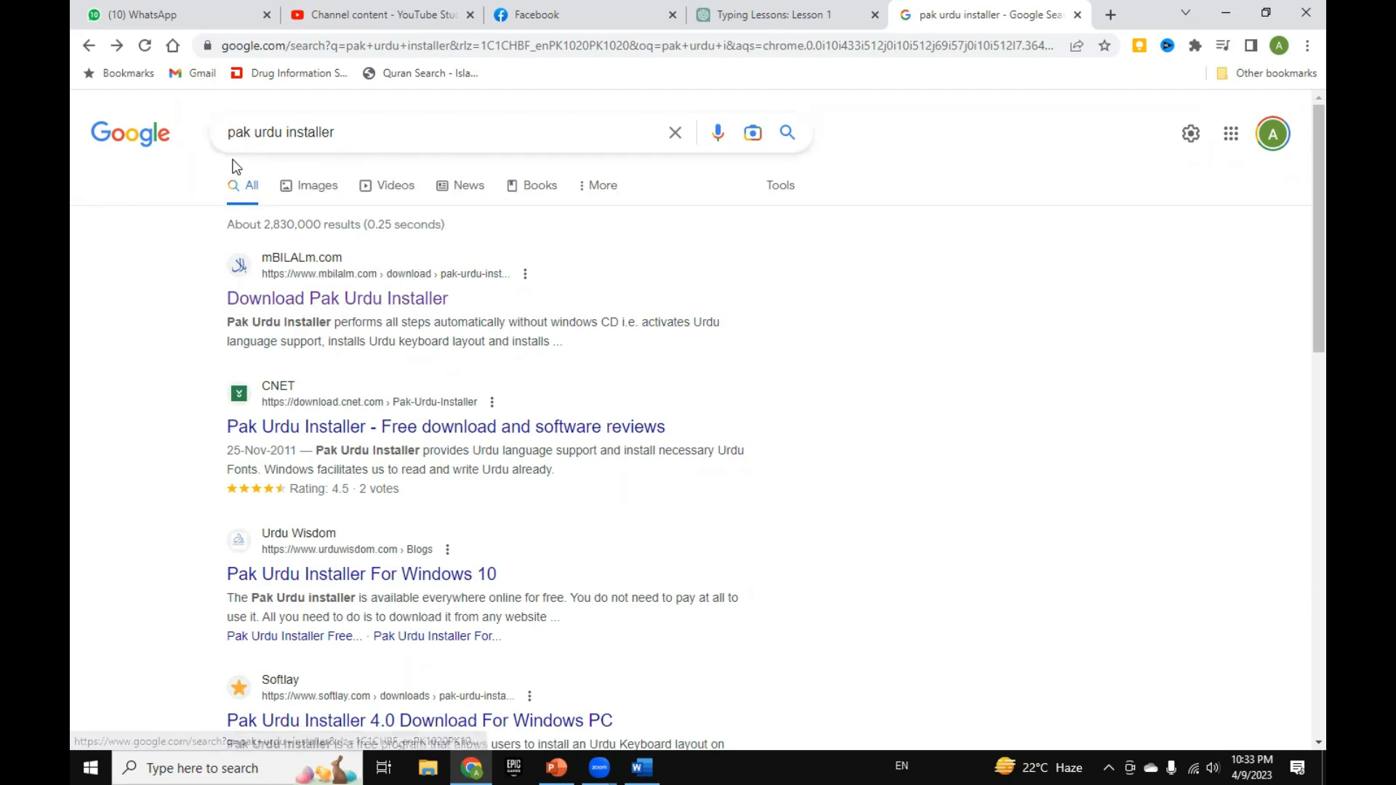
Step: Look through the search results for Pak Urdu Installer and open the mBILALm.com download page
left_click_drag(358, 143, 243, 140)
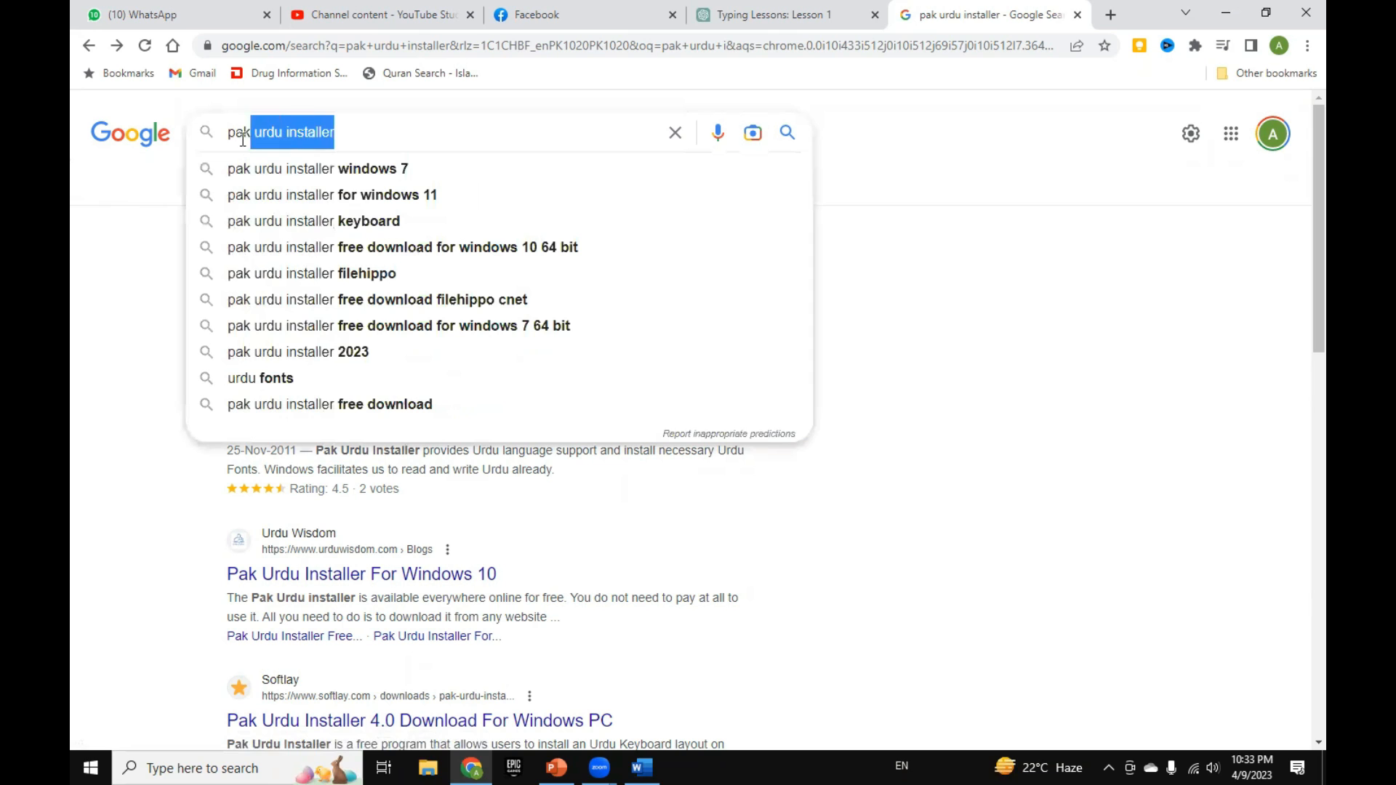
left_click(149, 208)
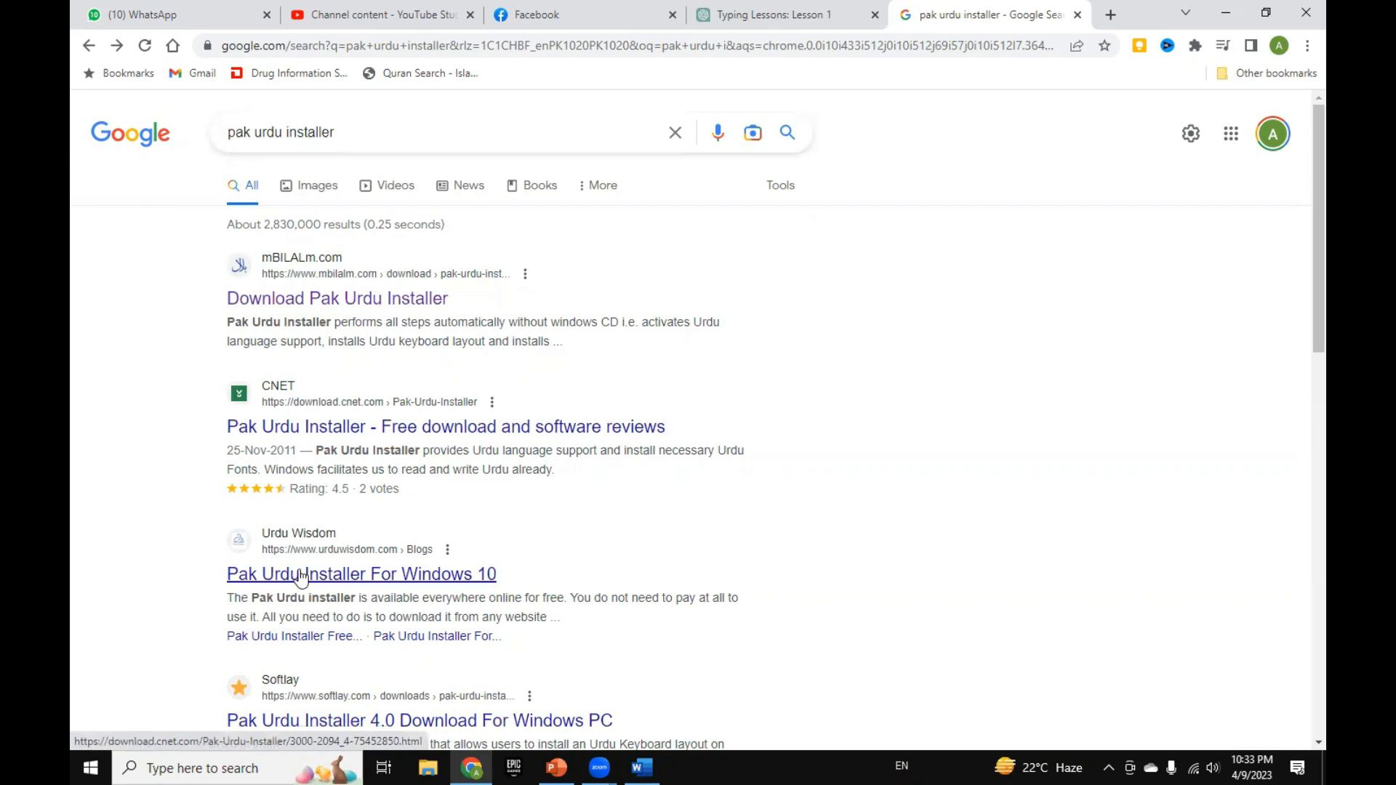
scroll(307, 644, "down", 5)
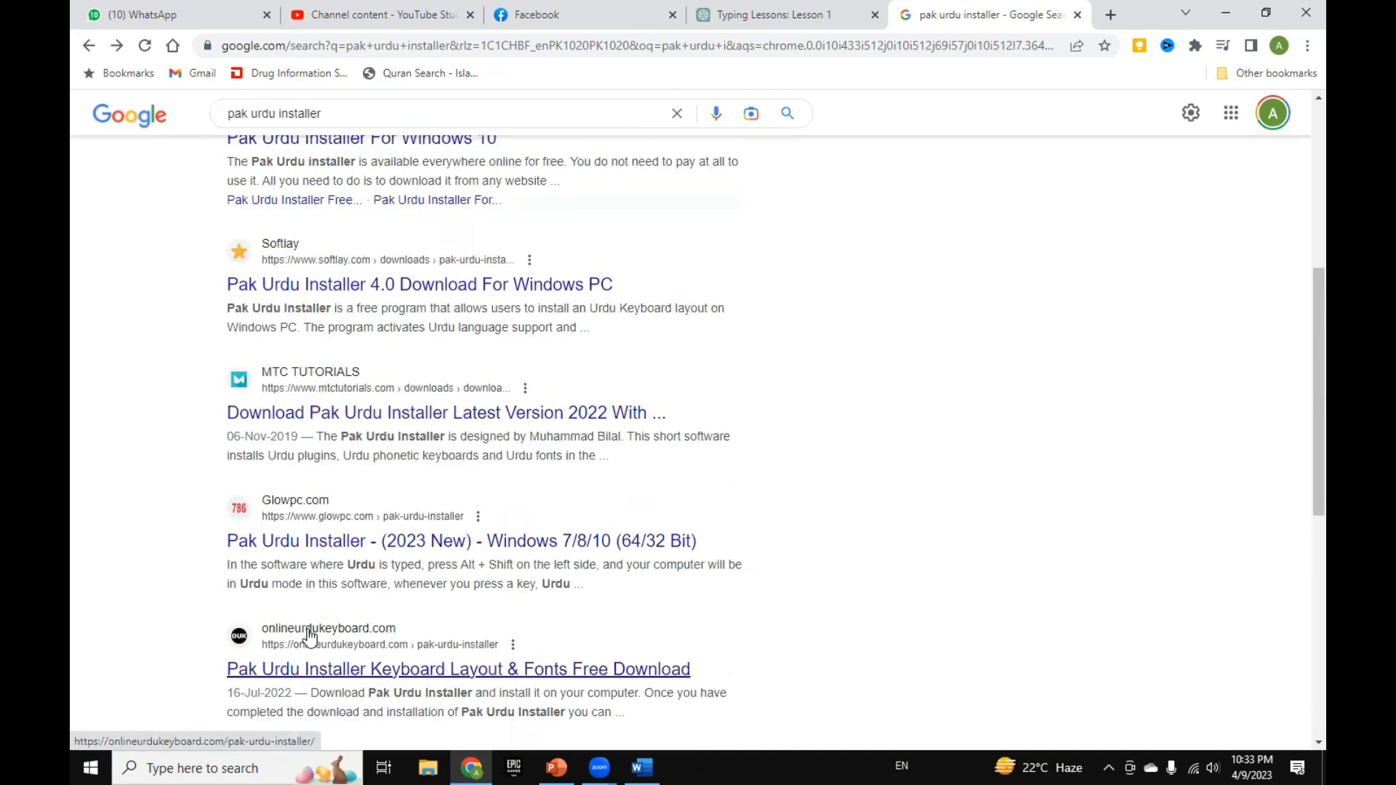
scroll(309, 647, "down", 3)
scroll(309, 630, "up", 2)
scroll(309, 630, "up", 7)
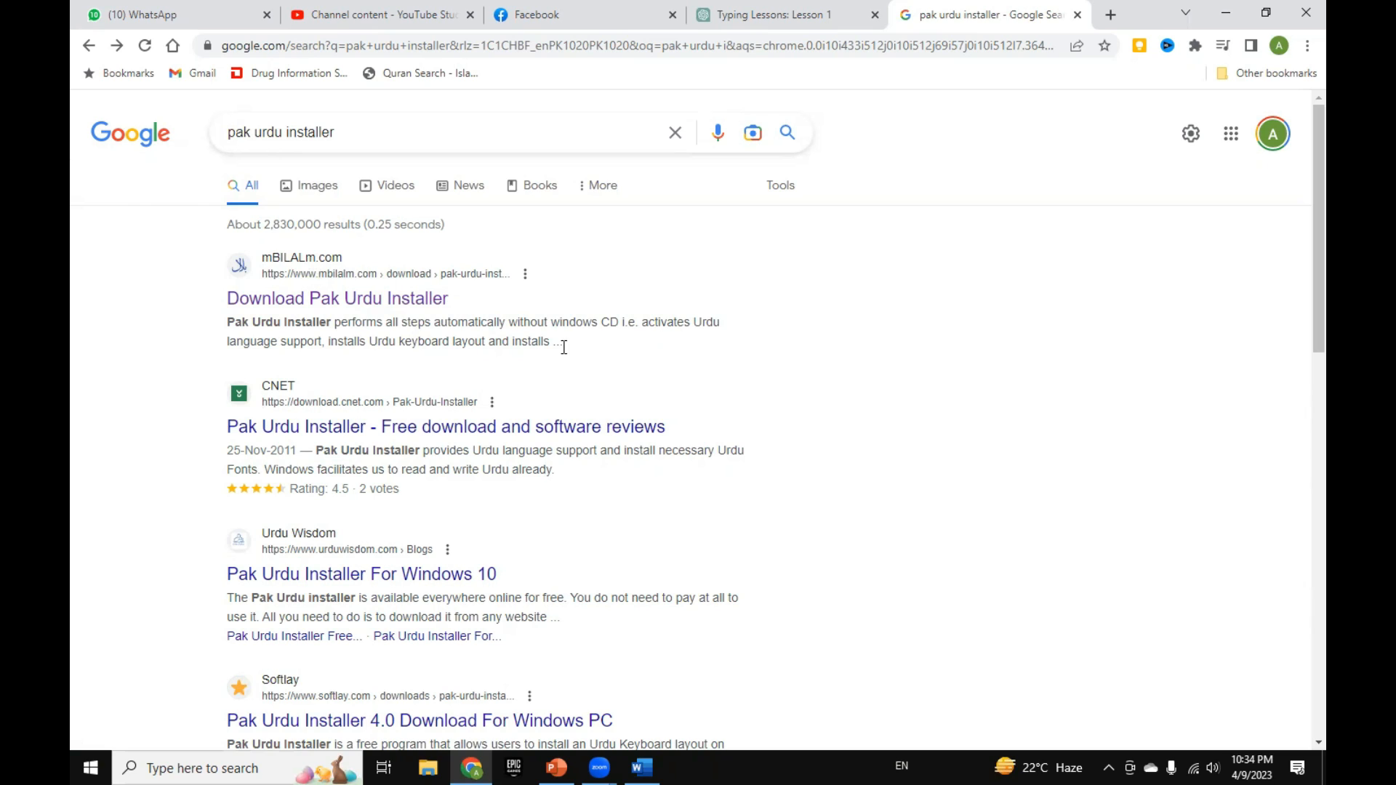
left_click(350, 312)
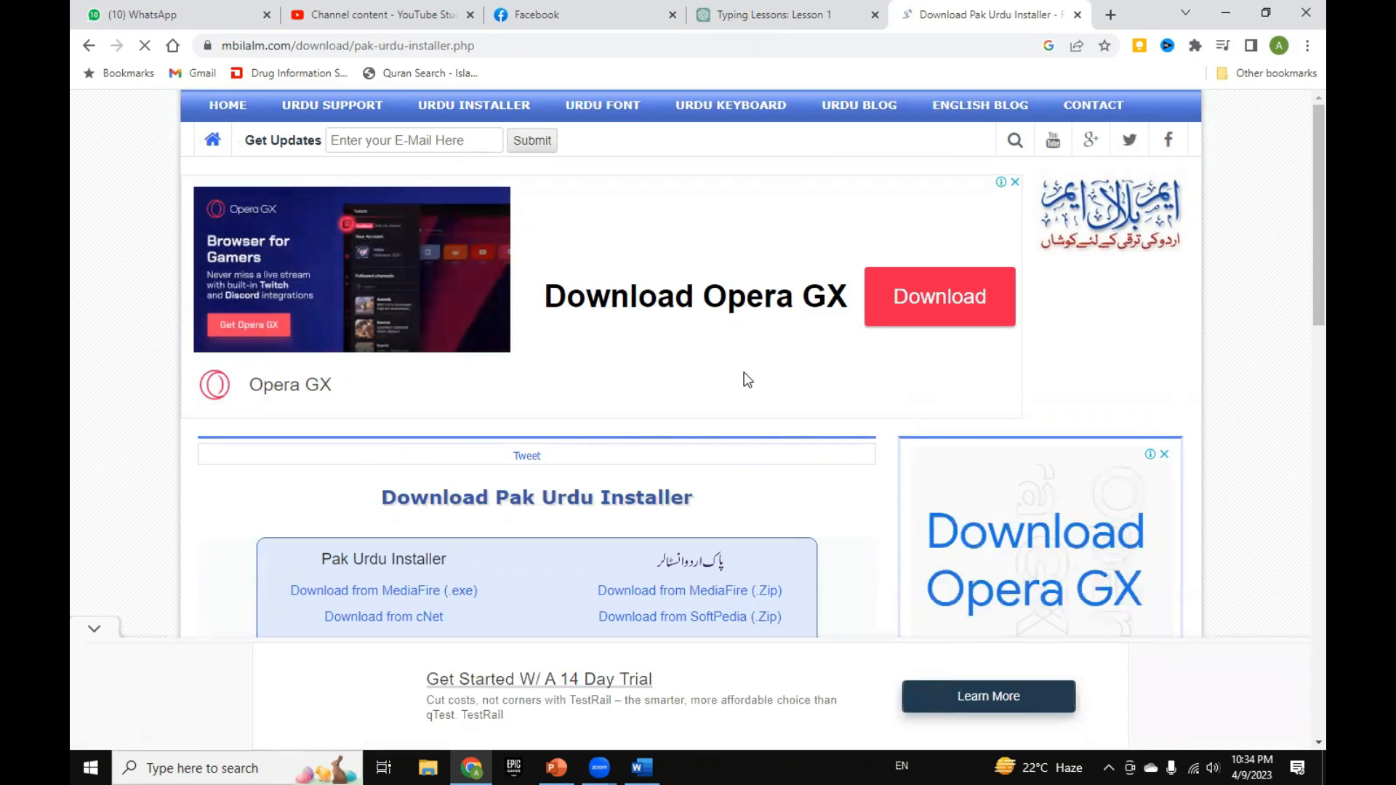
Step: Download the .exe version of Pak Urdu Installer from MediaFire and dismiss the advertising pop-up window
scroll(748, 397, "down", 1)
scroll(751, 398, "down", 2)
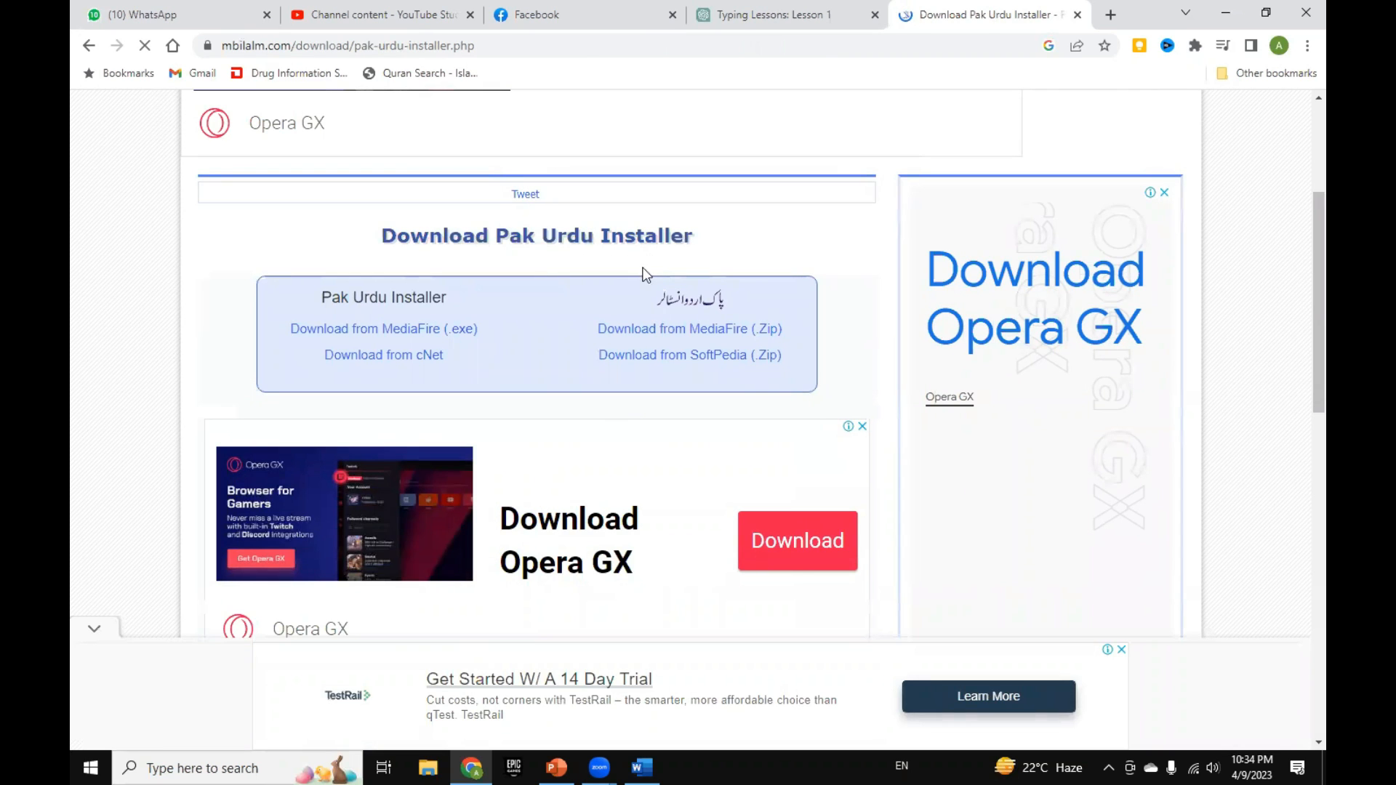
left_click(373, 342)
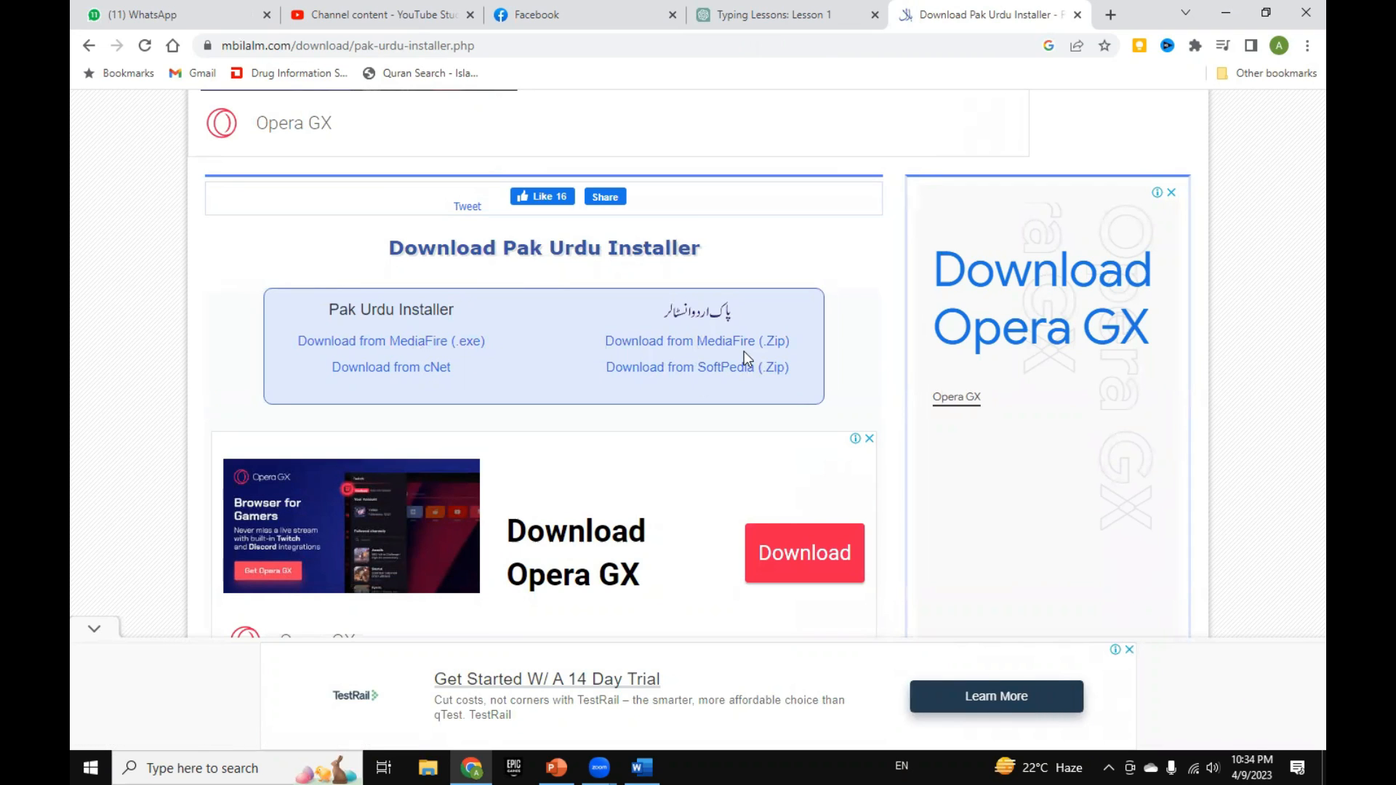
left_click(404, 343)
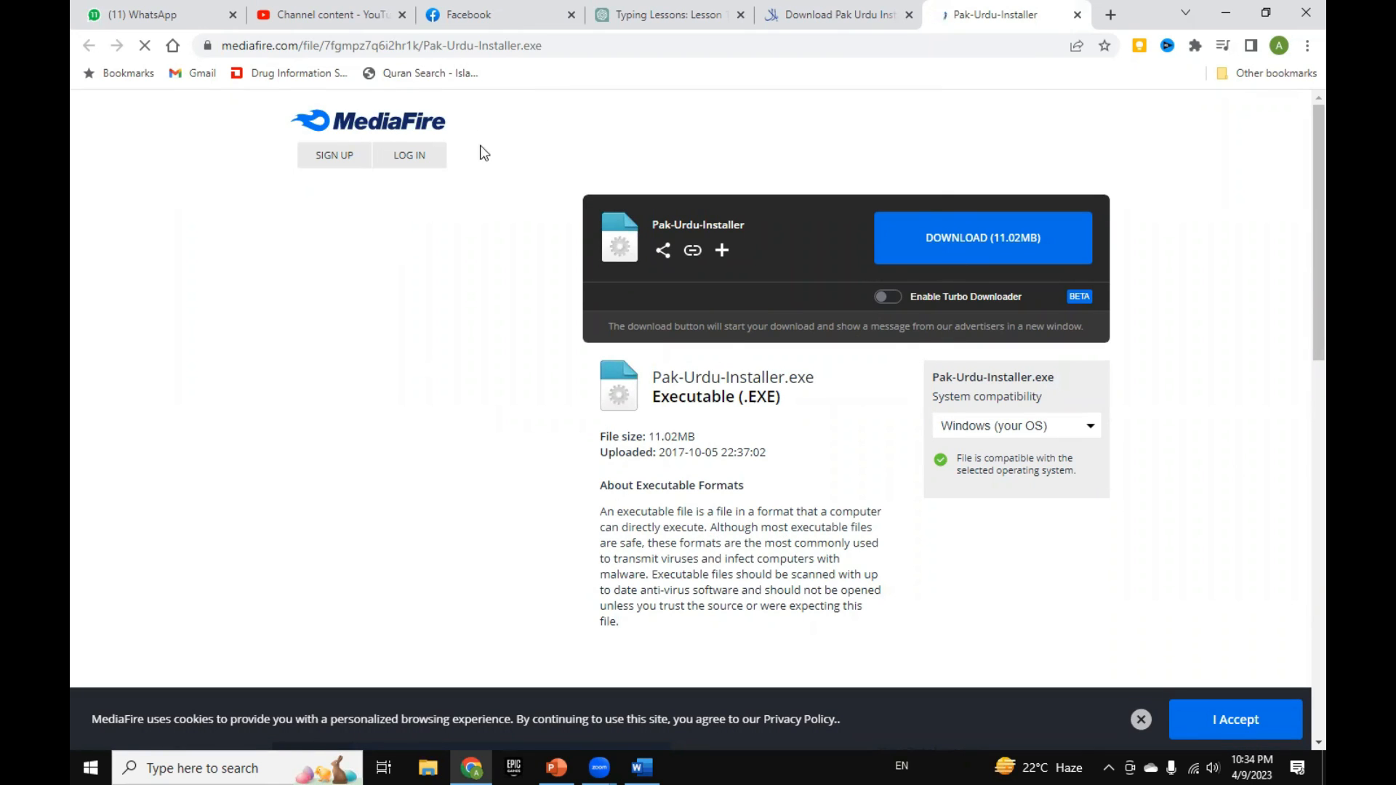
left_click(982, 258)
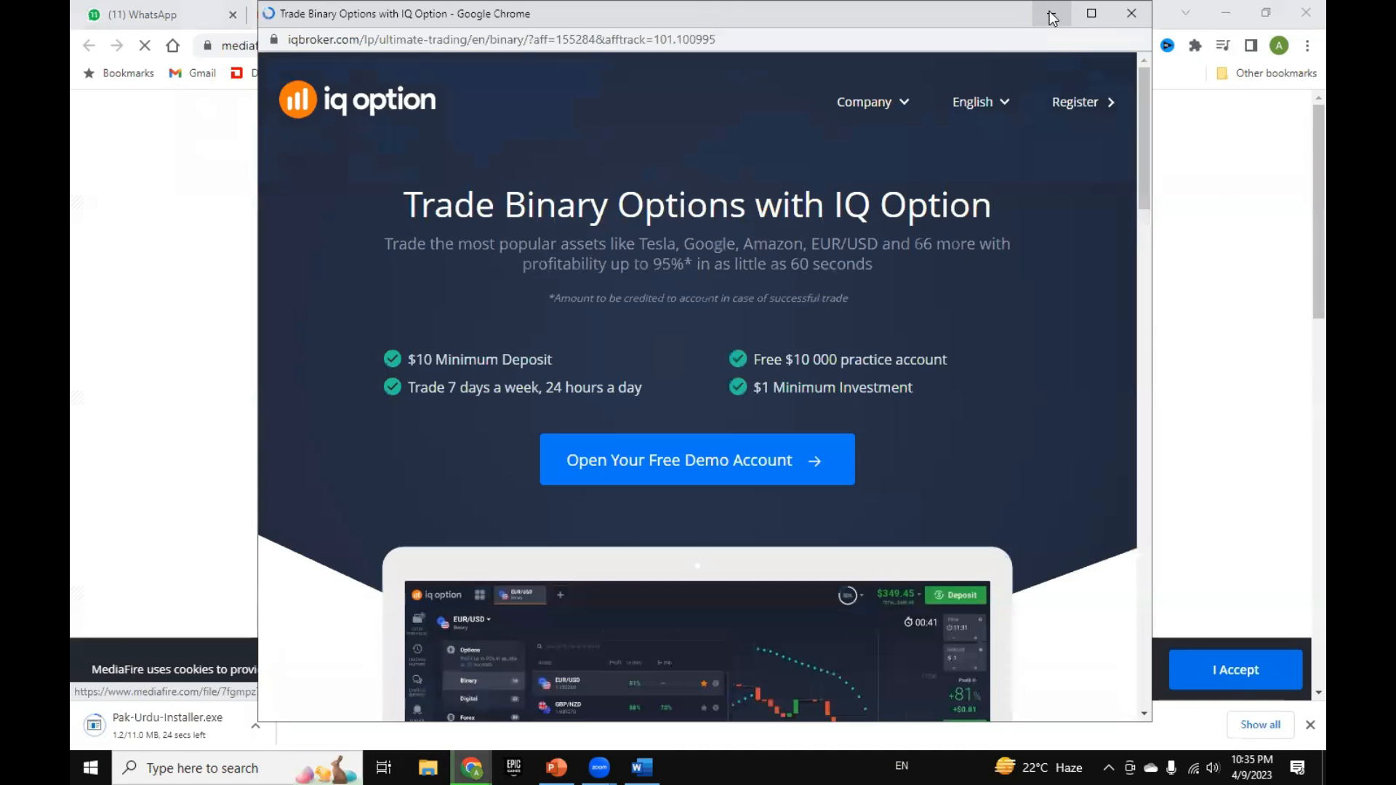
left_click(1130, 16)
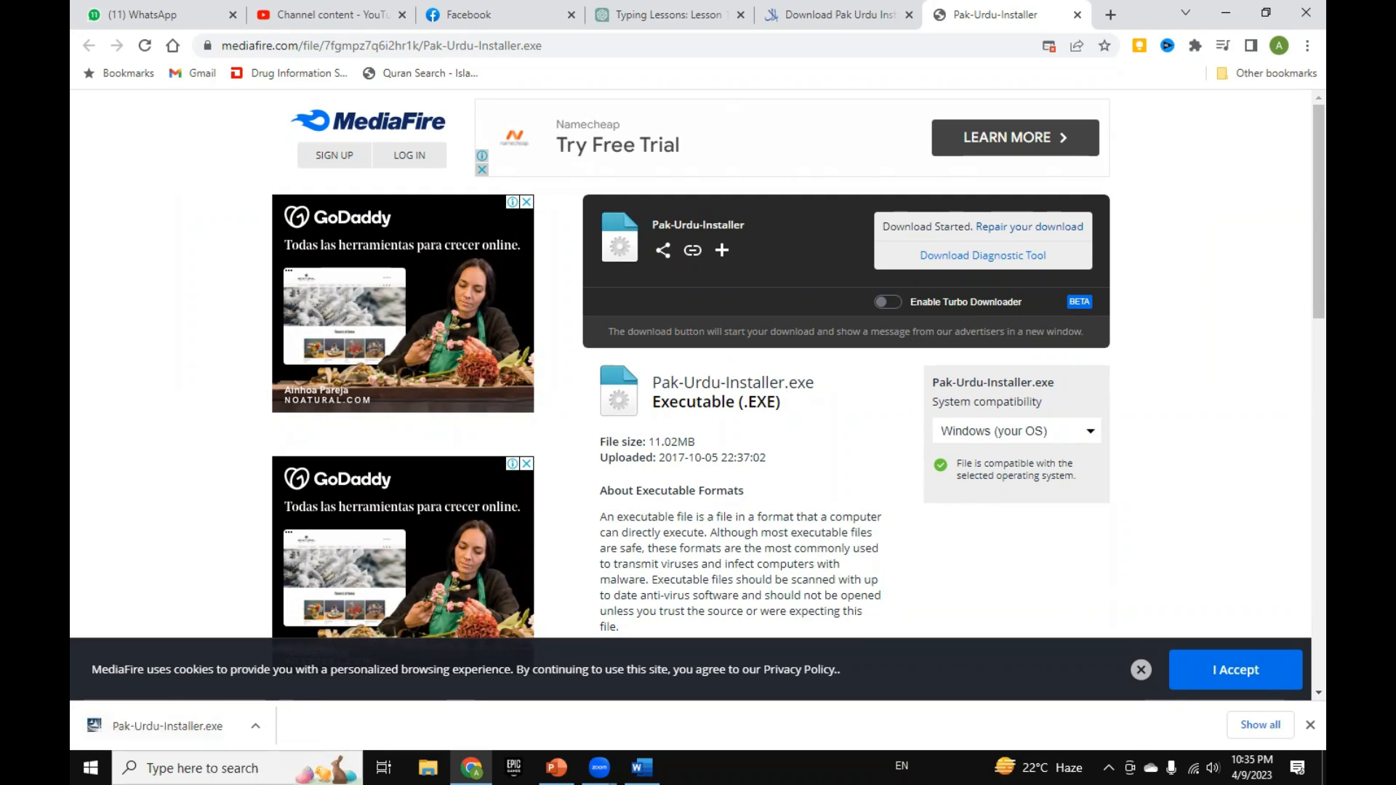
Step: Check the hidden system tray items and the list of Windows input languages, including the language bar option
left_click(1109, 767)
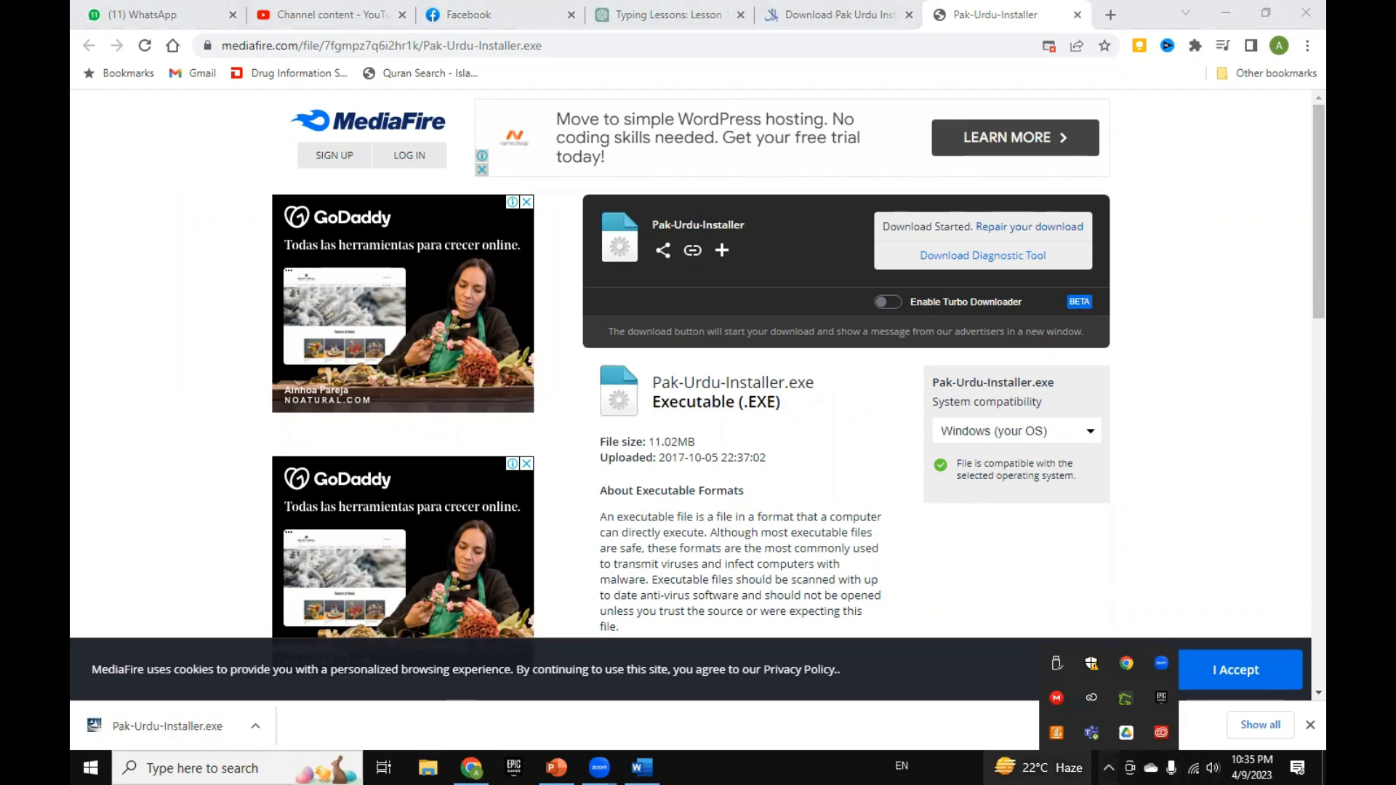
left_click(902, 766)
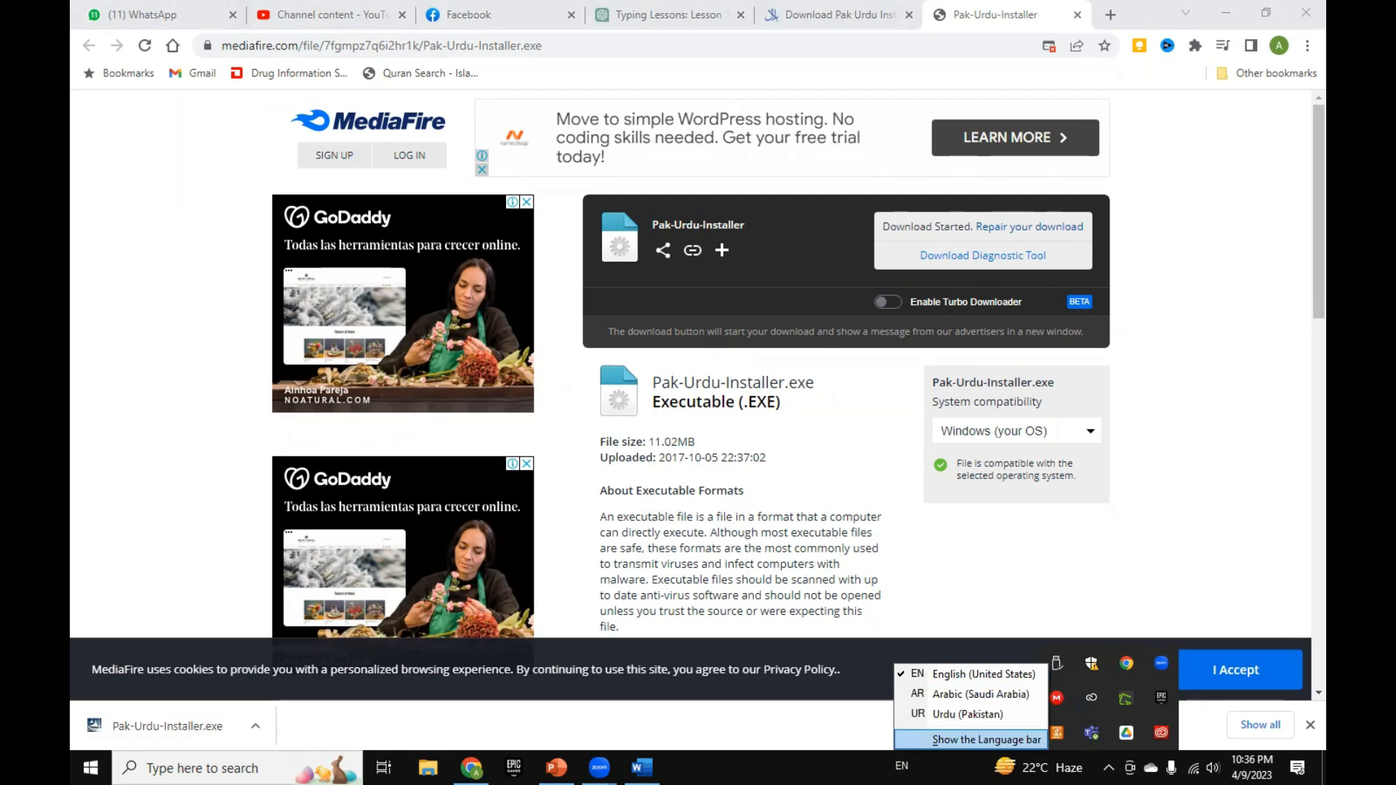
left_click(978, 740)
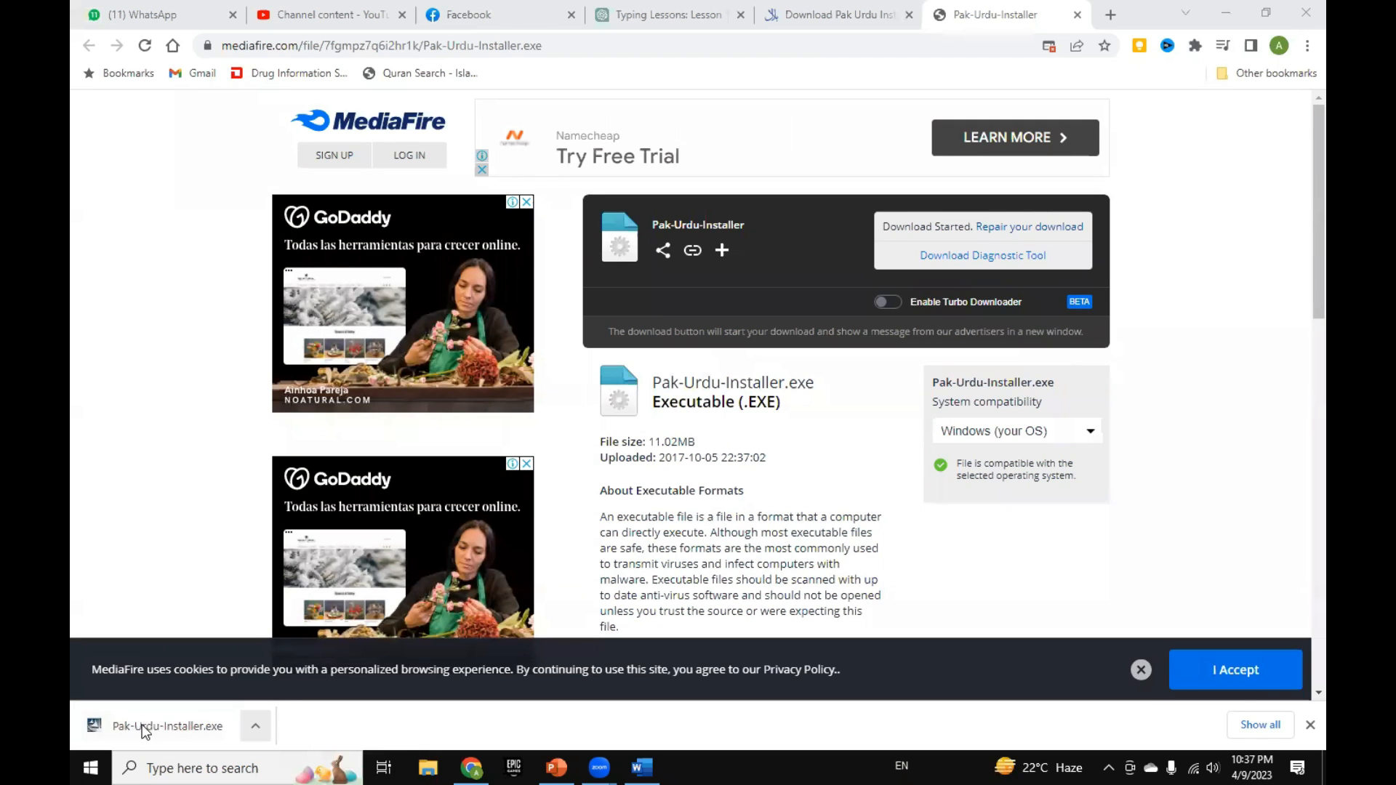
Step: Review the Pak Urdu Installer page on mbilalm.com and return to the MediaFire page
left_click(803, 13)
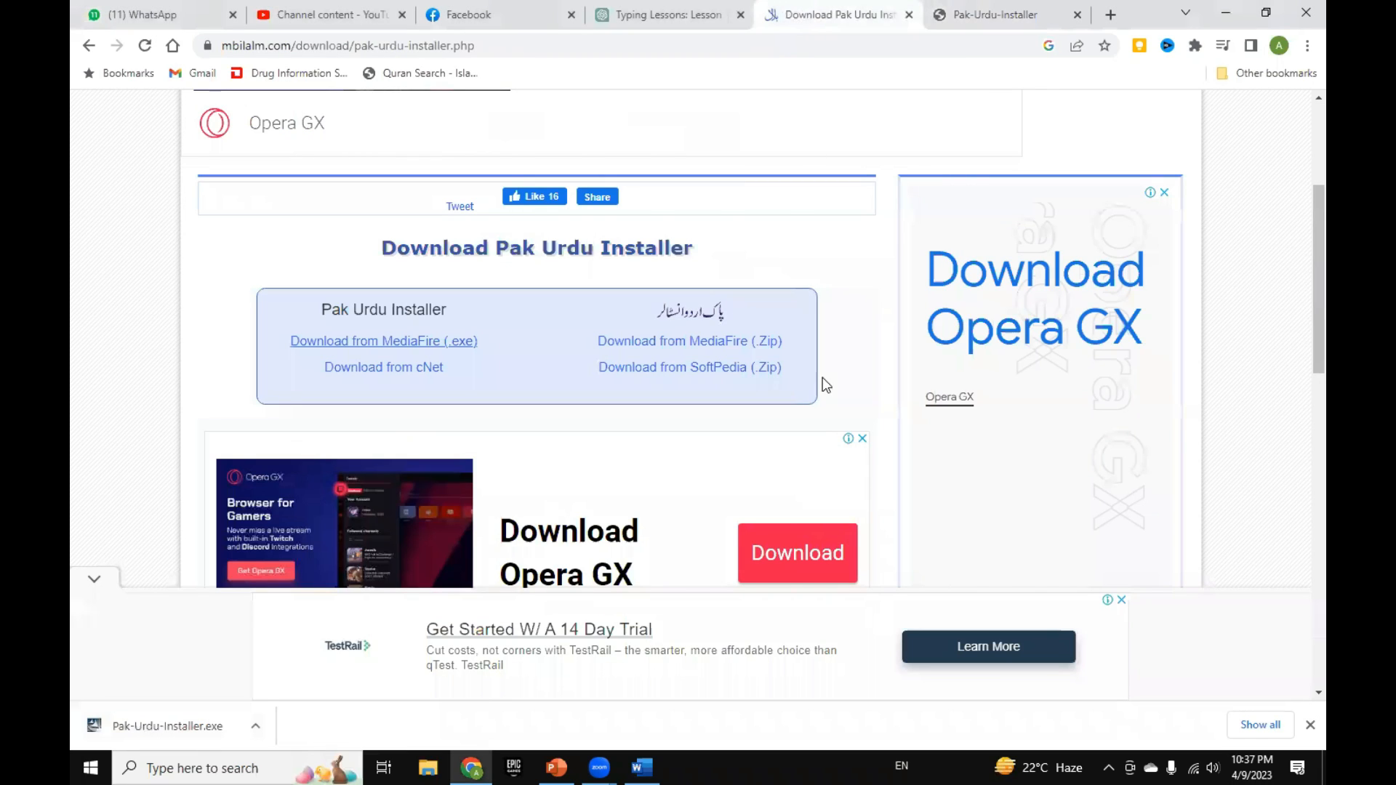
scroll(820, 441, "down", 7)
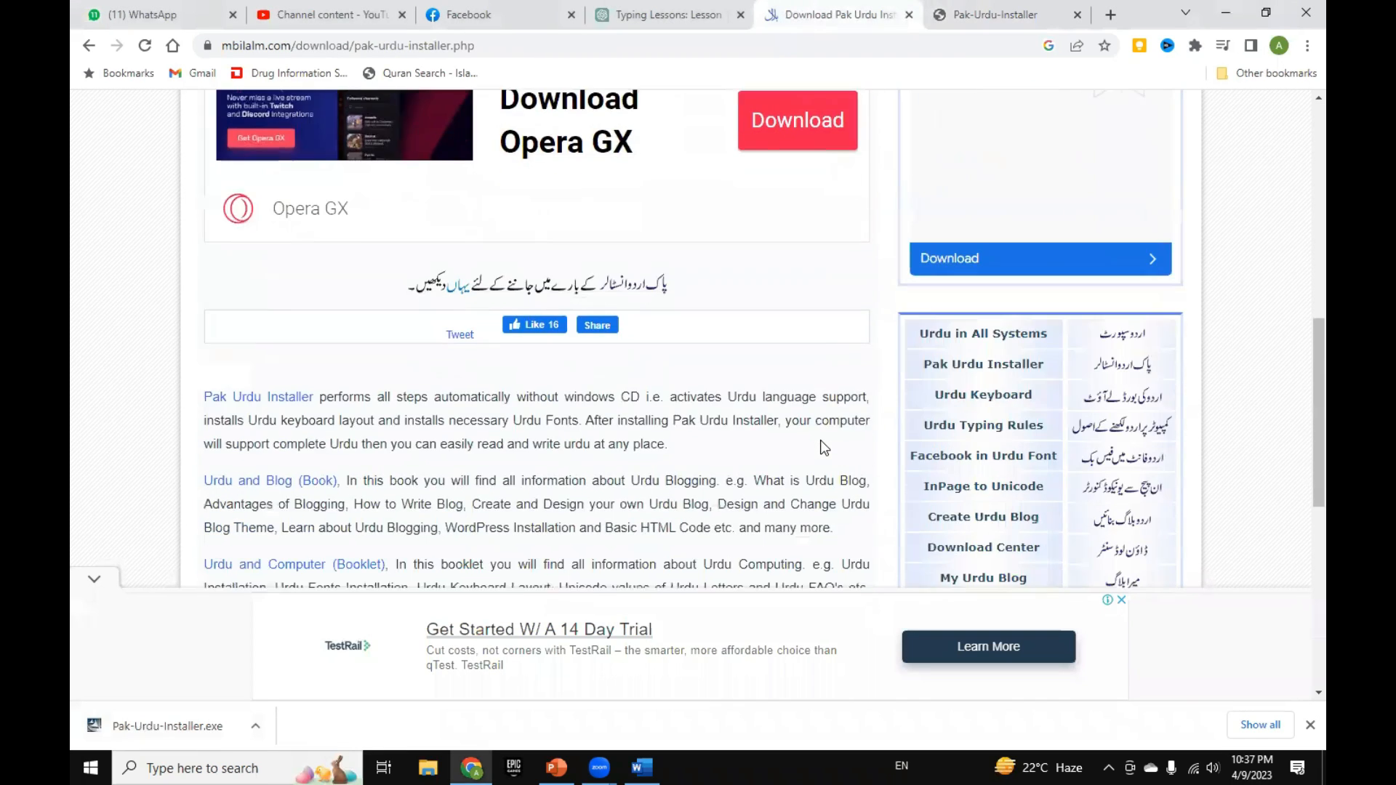
scroll(820, 440, "down", 1)
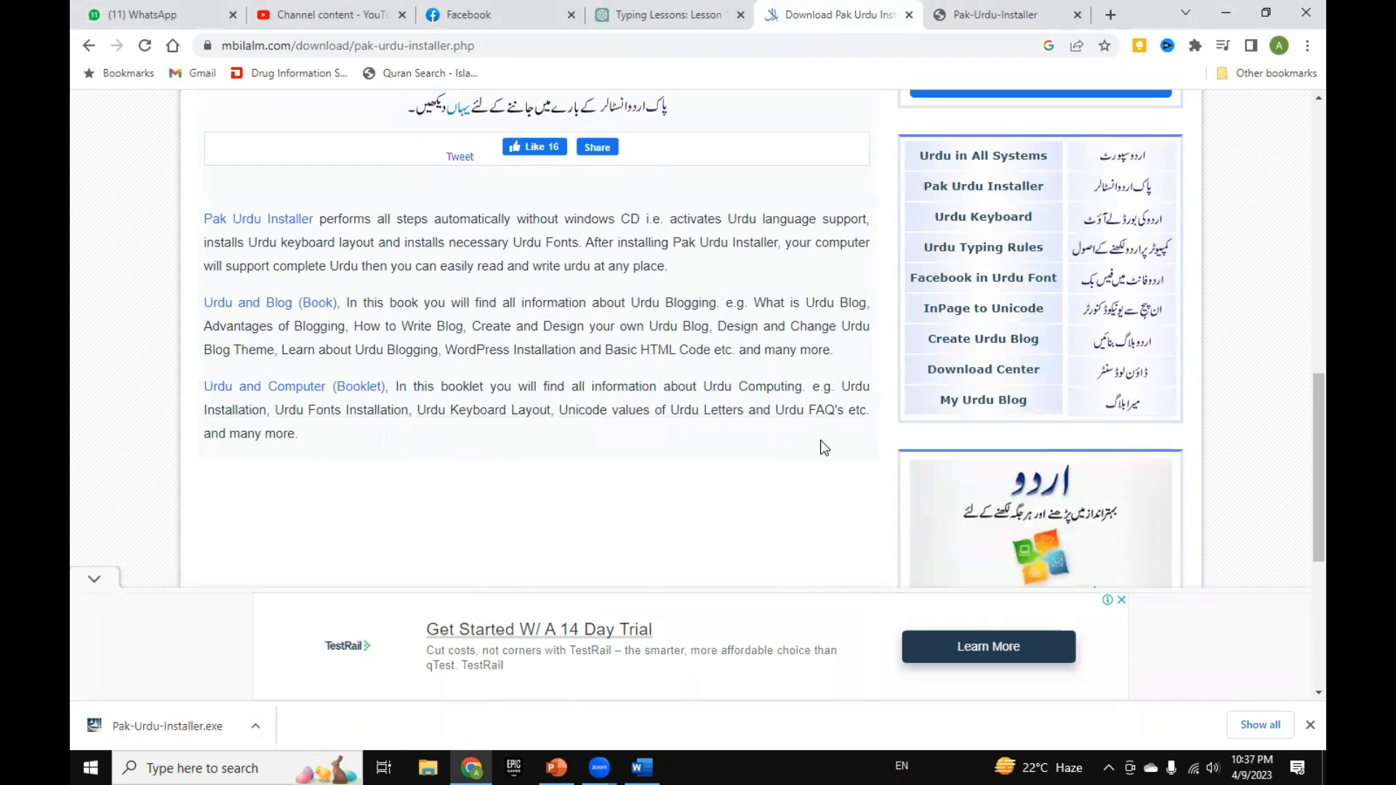
scroll(820, 441, "up", 7)
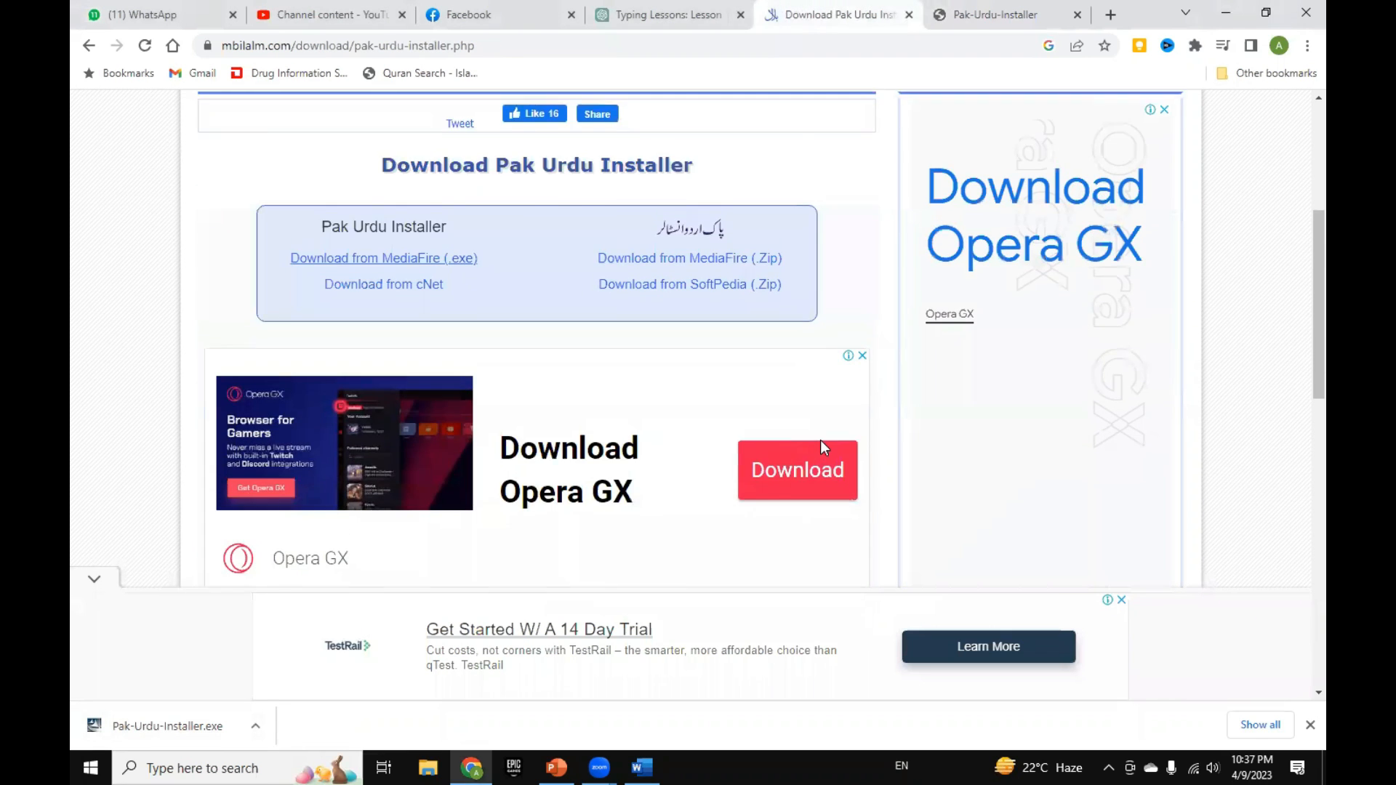
left_click(963, 16)
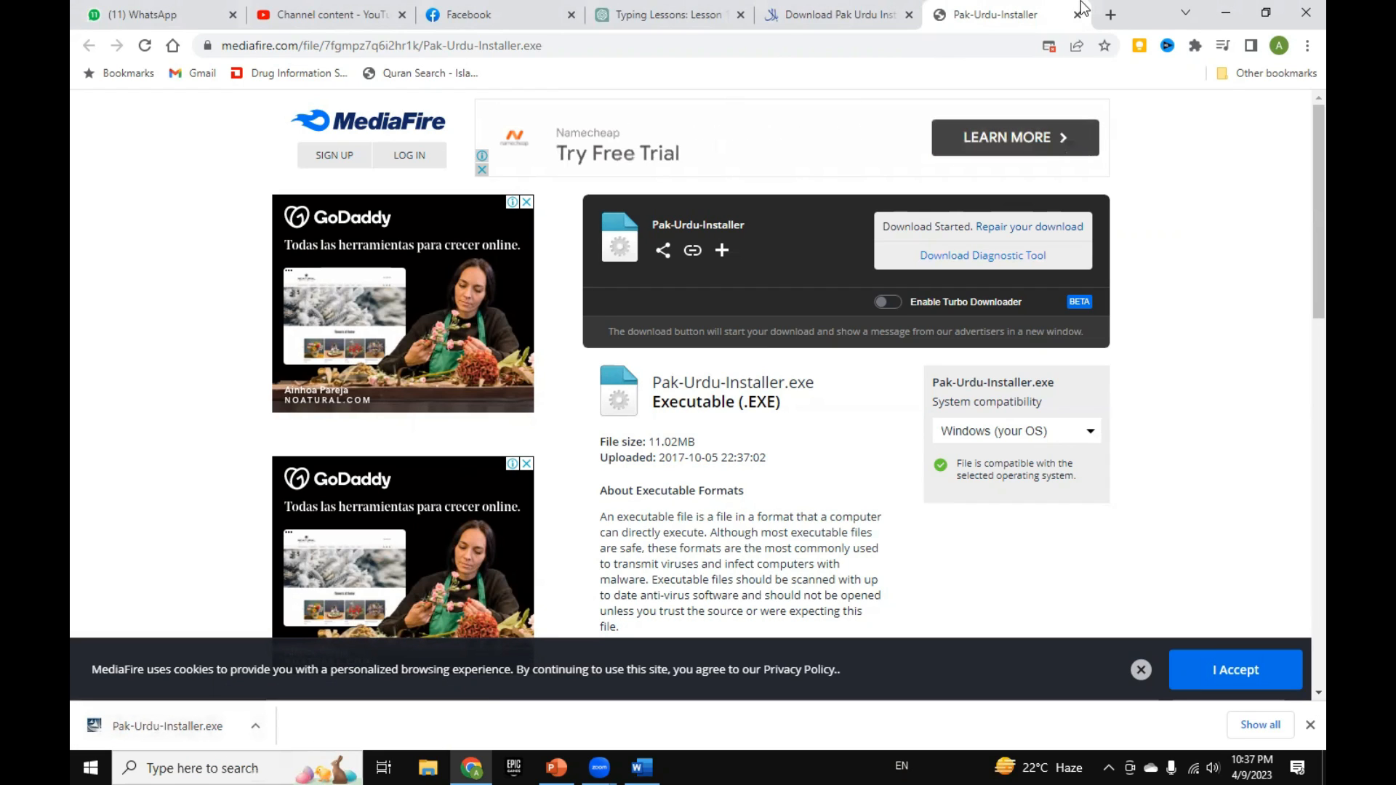
Step: Open the urdu.ca website in a new browser tab
left_click(1116, 18)
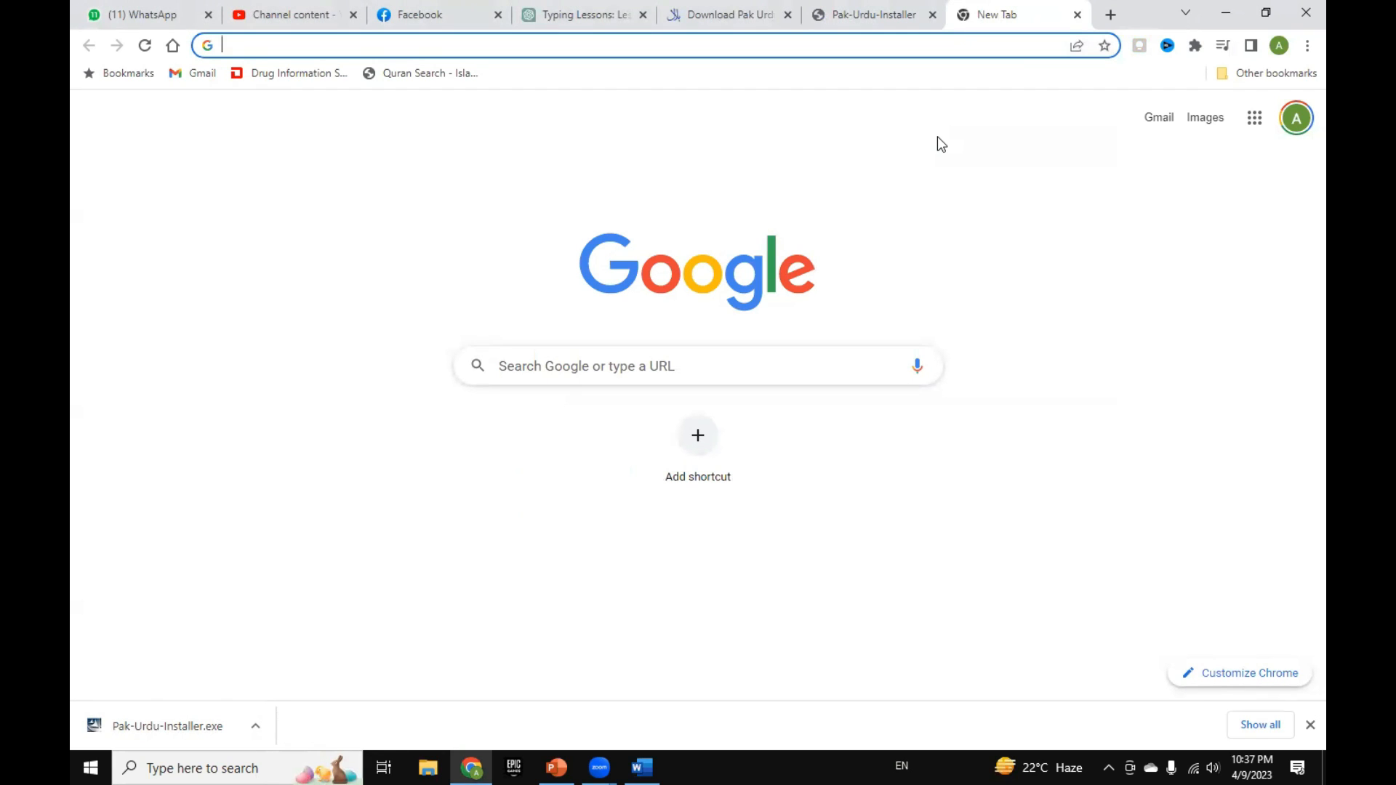
type("ur")
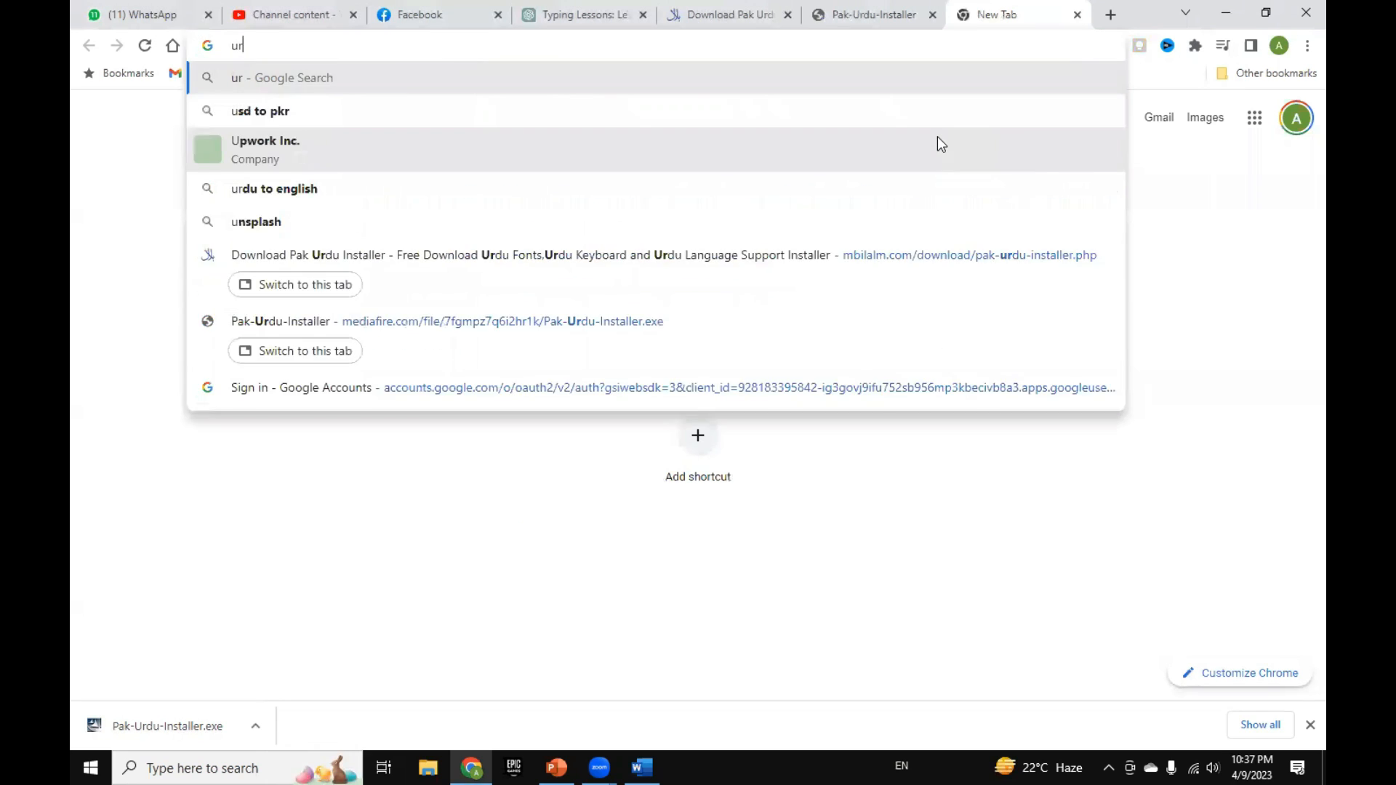
type("du.ca")
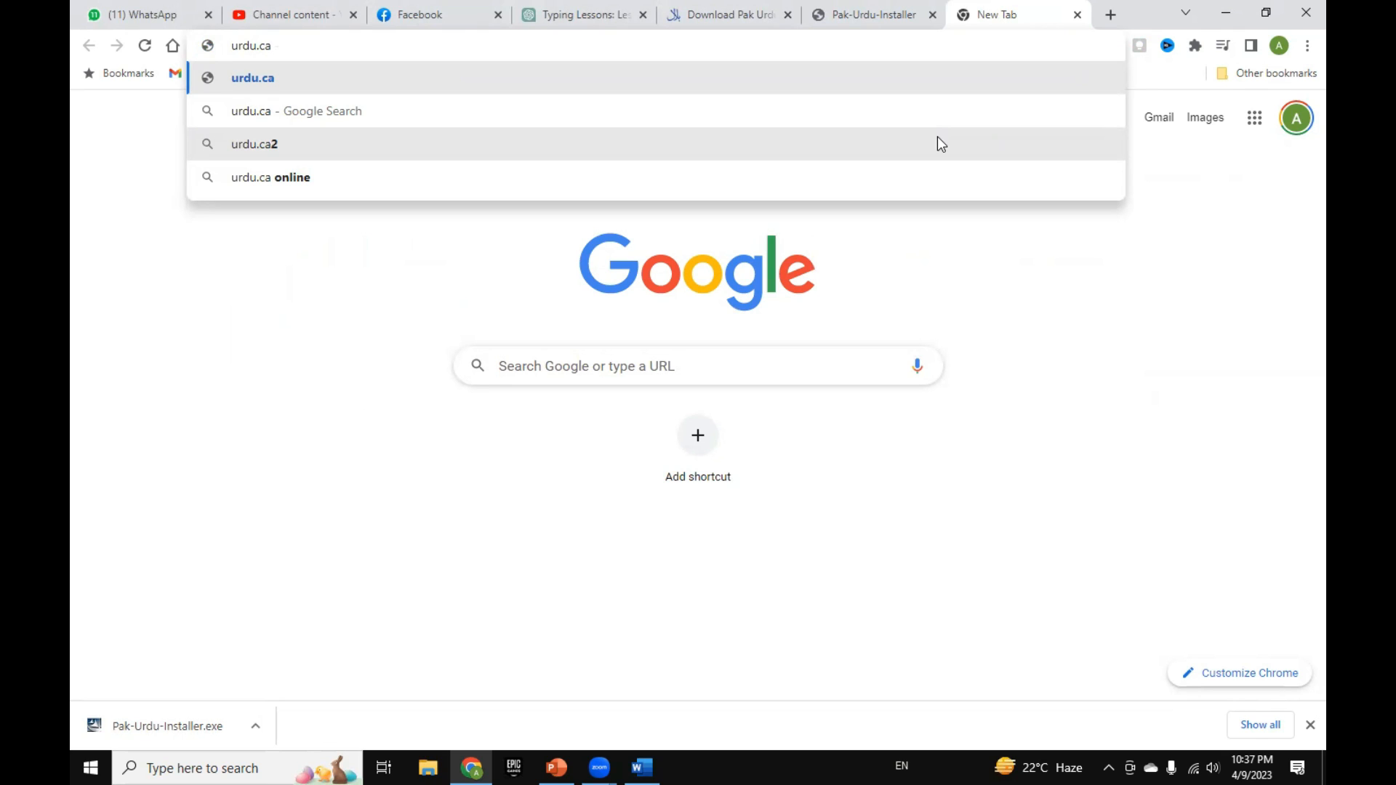
key("Return")
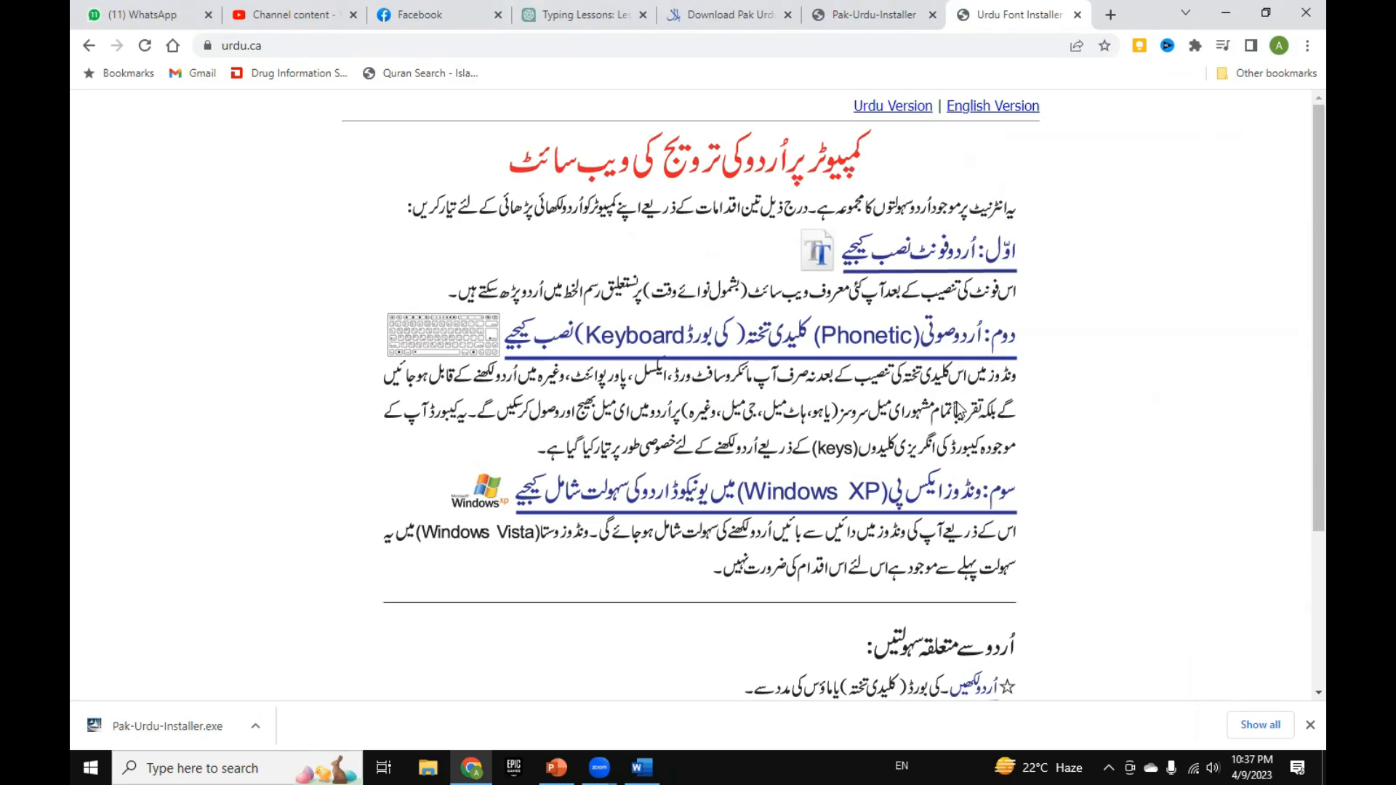
Step: Look through the urdu.ca home page, open its phonetic keyboard page and download the Urdu Phonetic Keyboard Installer
scroll(974, 284, "down", 3)
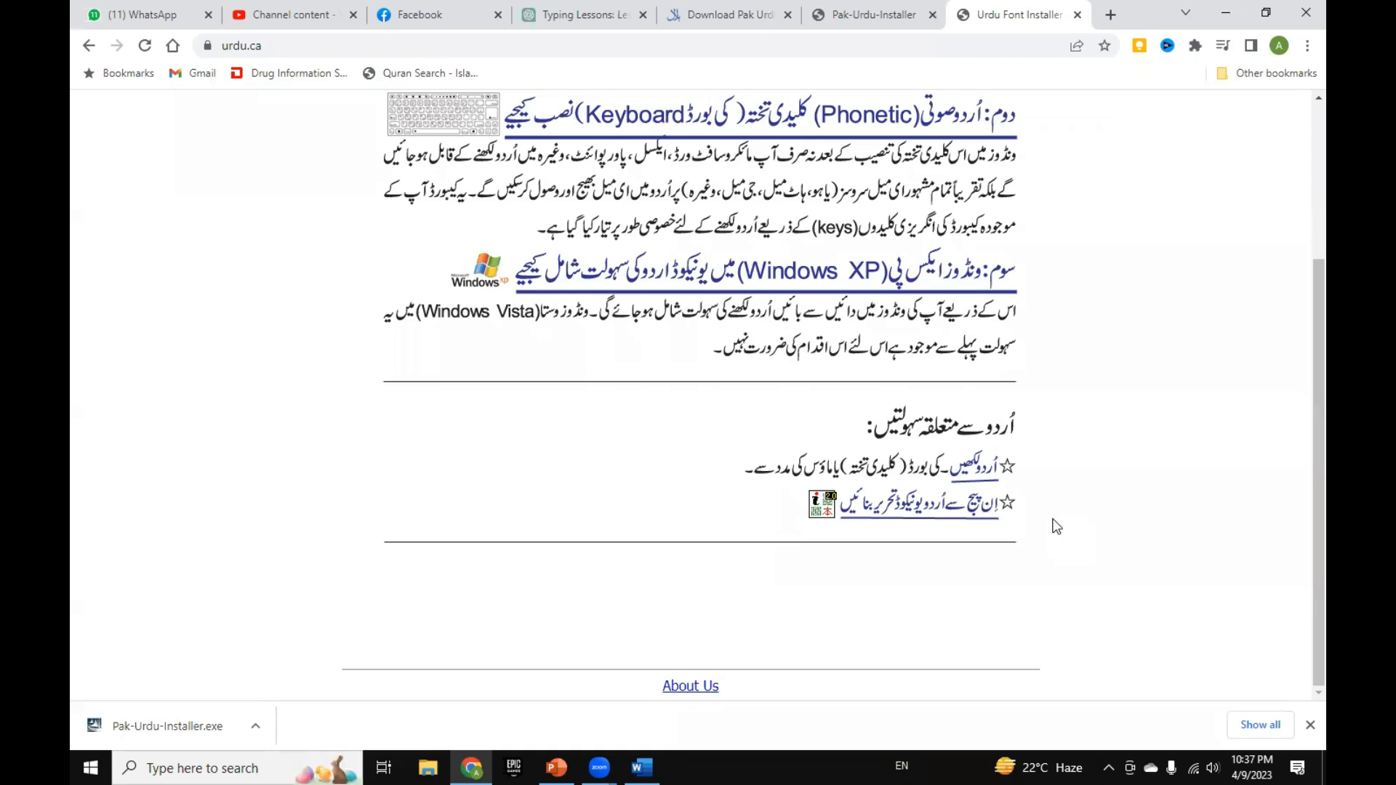
scroll(1053, 527, "up", 1)
scroll(1054, 527, "down", 1)
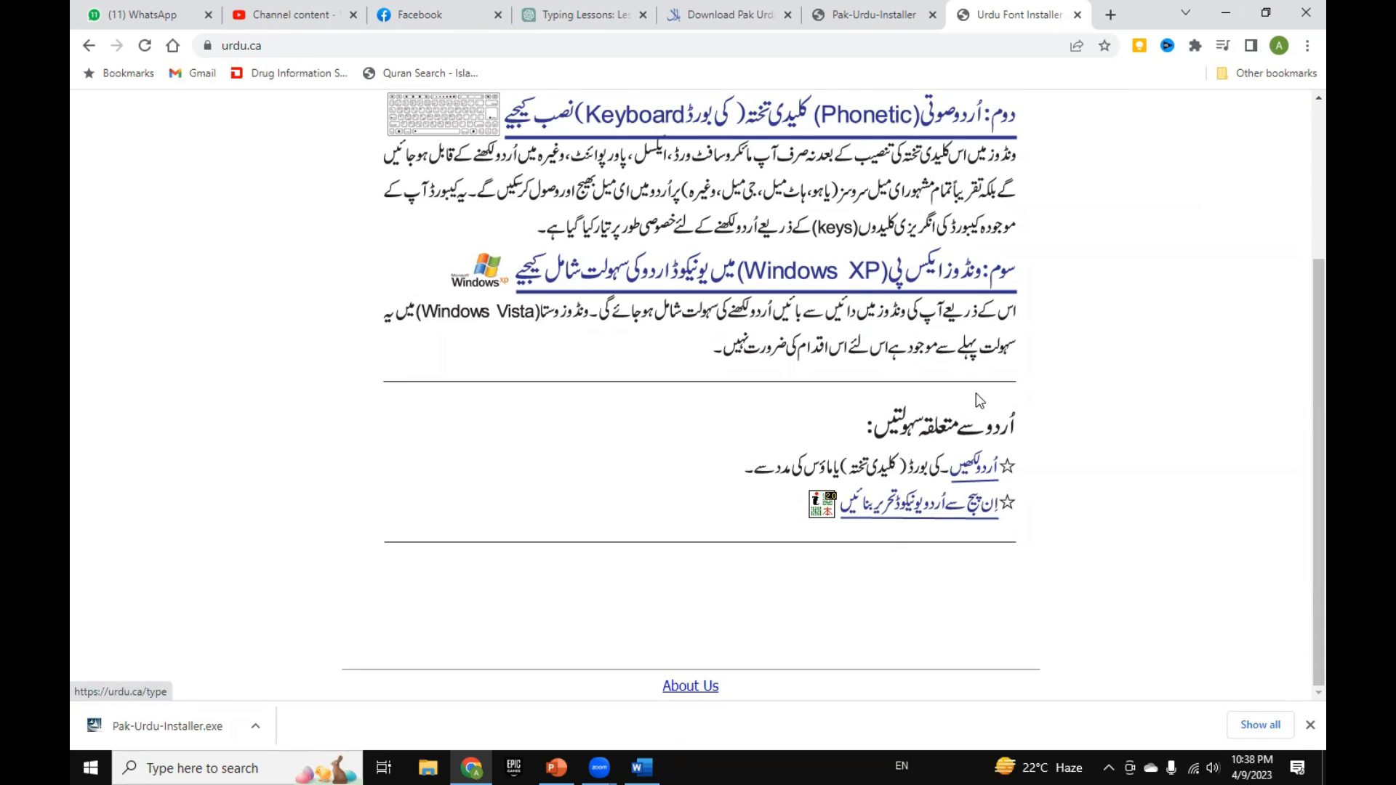
scroll(976, 392, "up", 1)
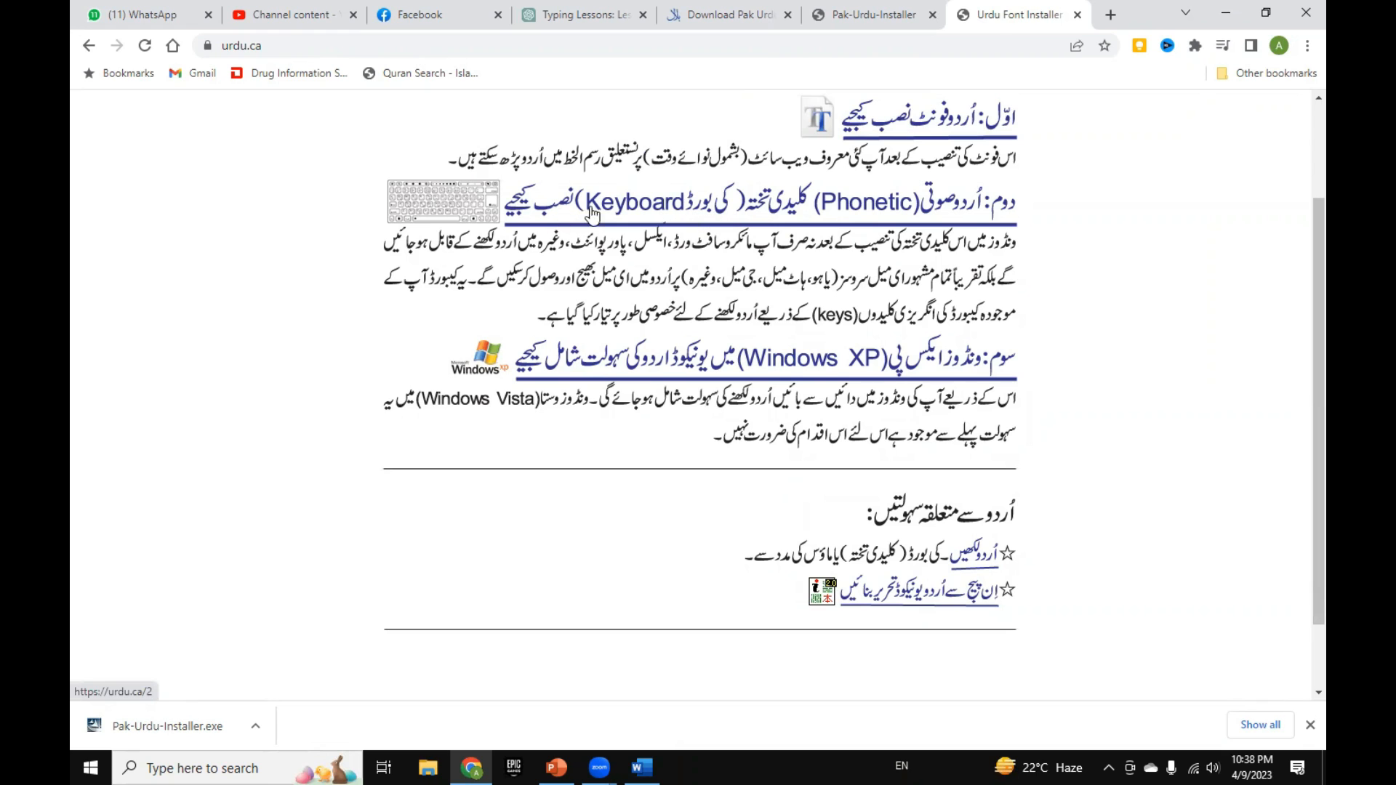
scroll(845, 247, "up", 1)
scroll(845, 247, "up", 1)
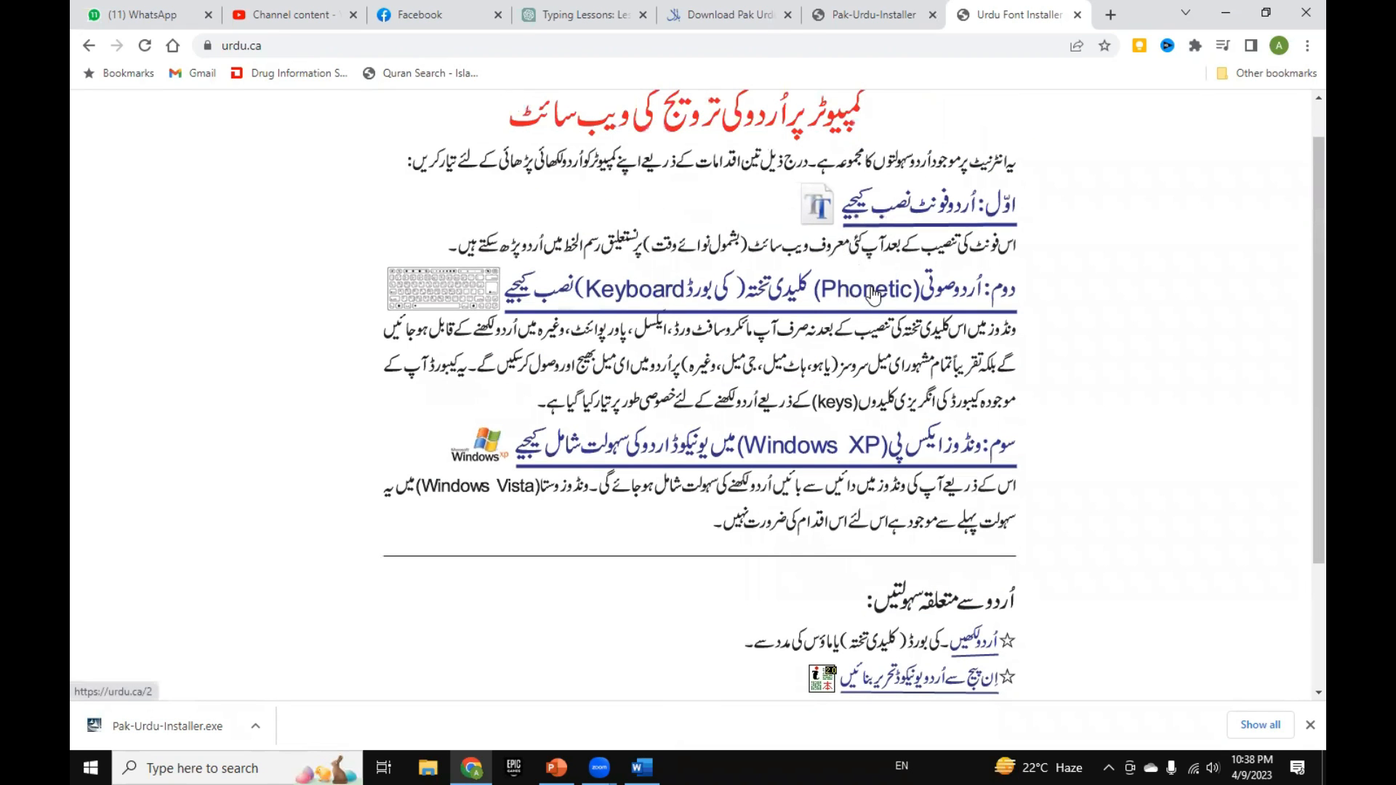
left_click(872, 293)
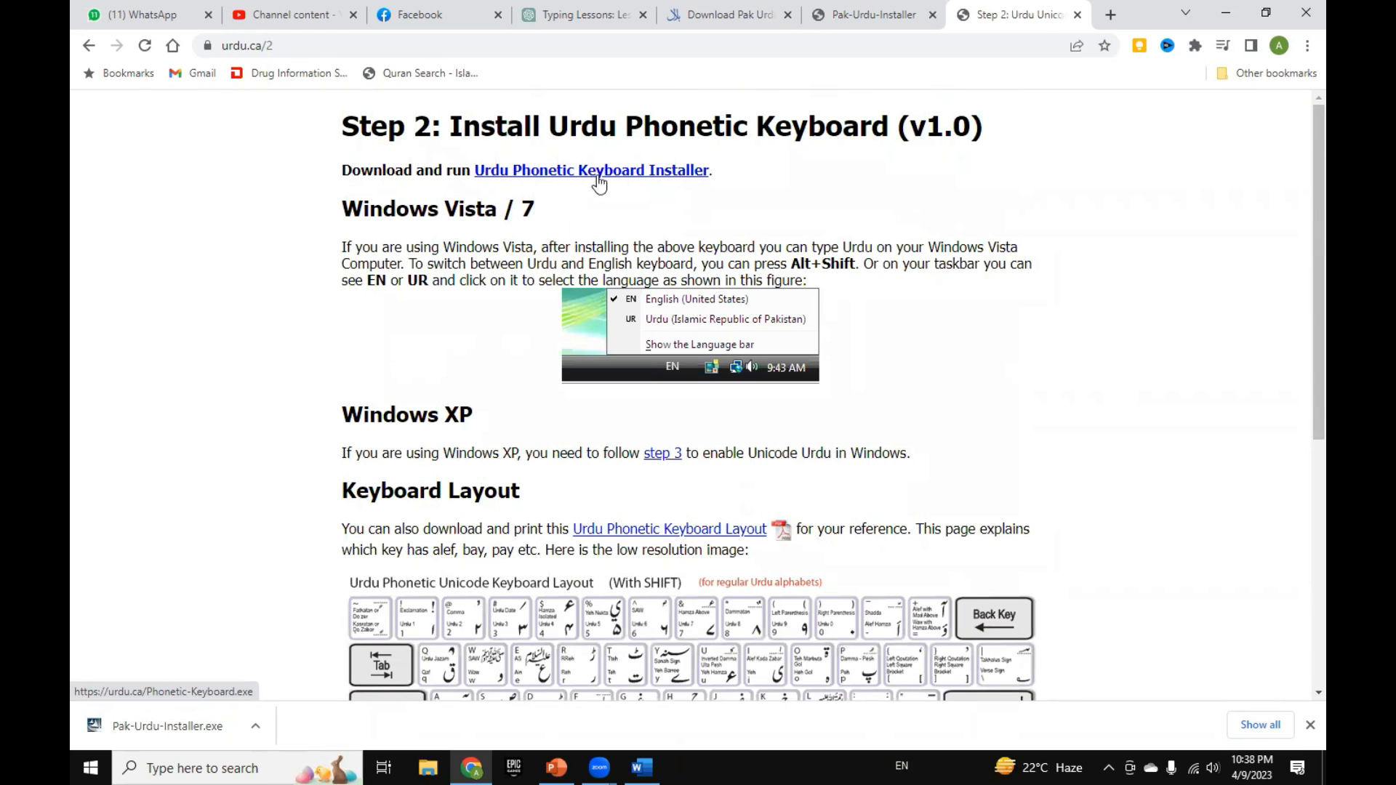
left_click(649, 180)
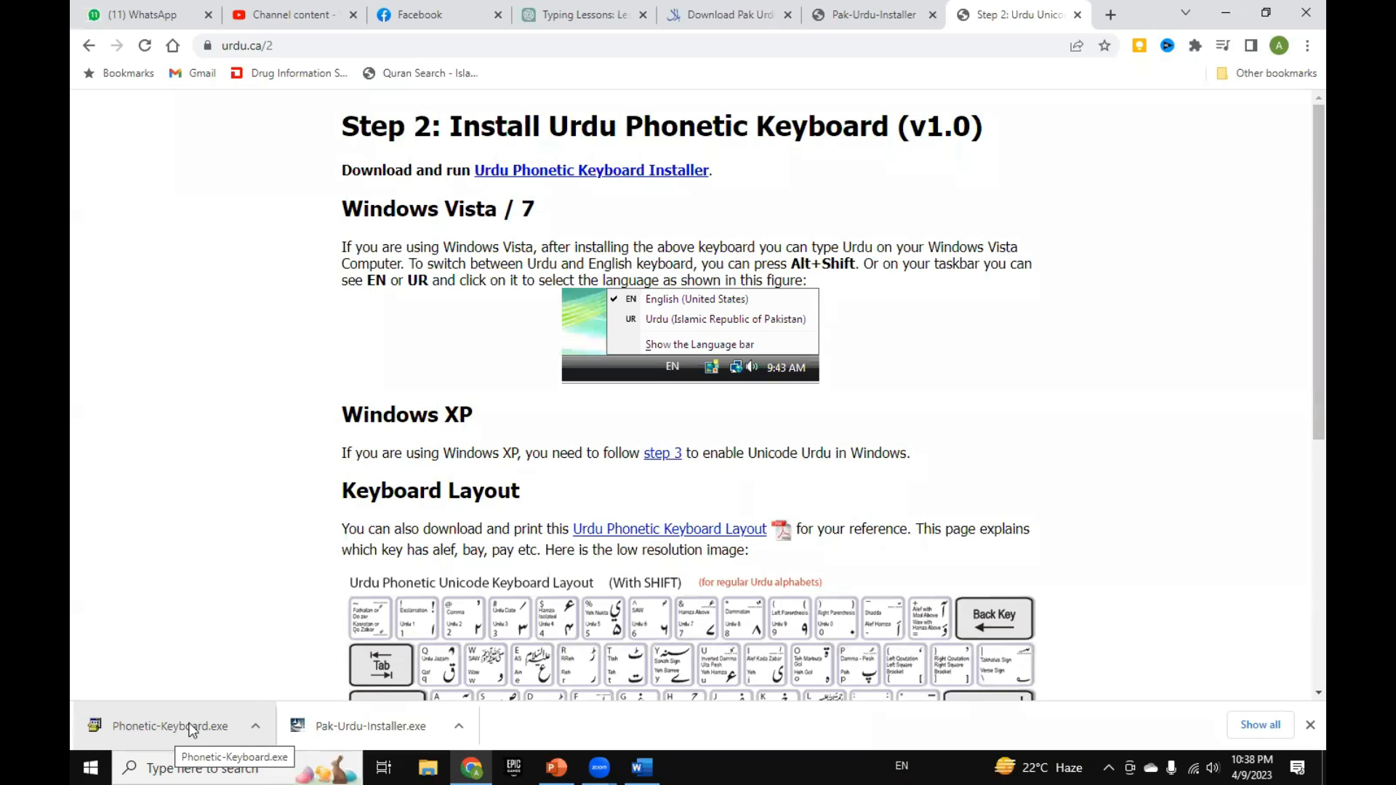
Step: Open the Urdu Phonetic Keyboard Layout PDF and examine the Shift and Right Alt key charts
left_click(656, 538)
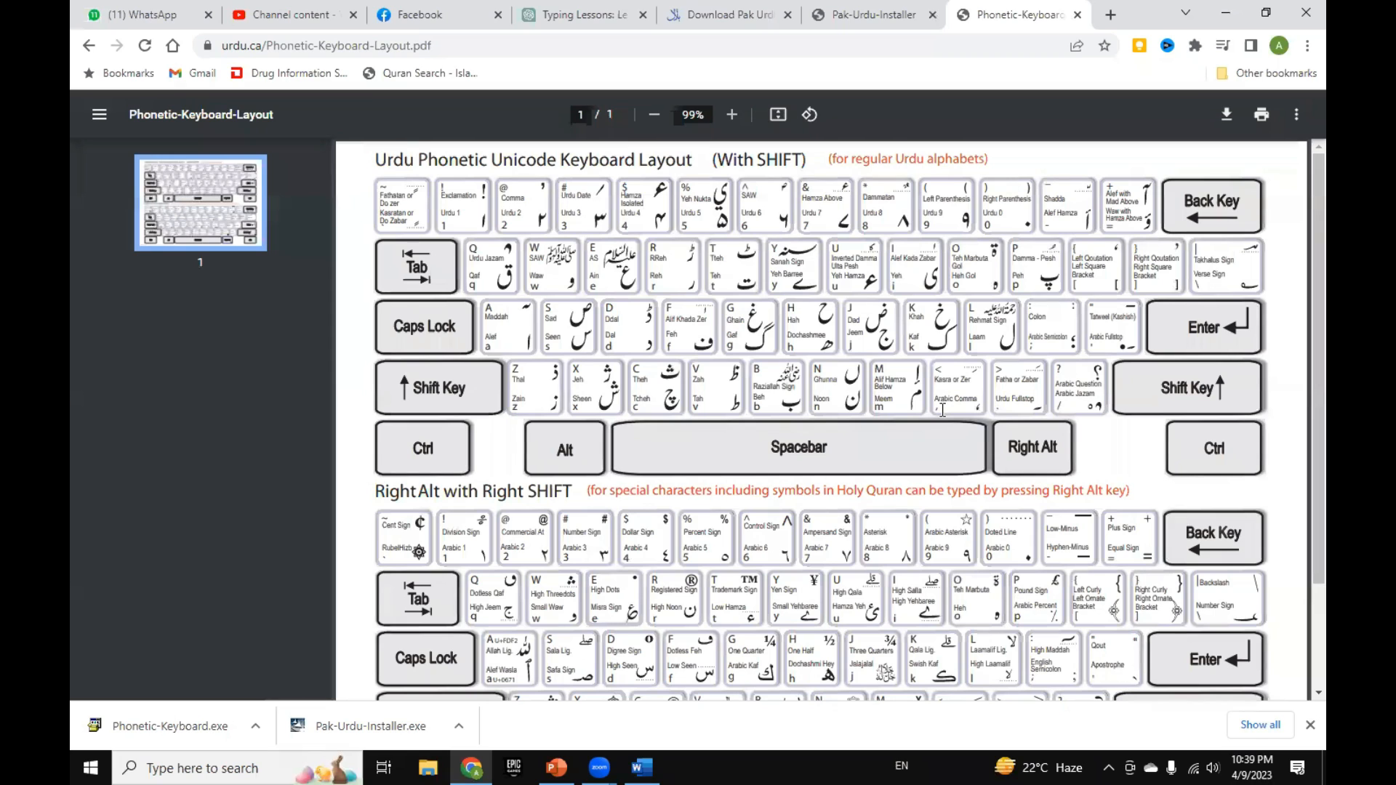
scroll(971, 521, "down", 2)
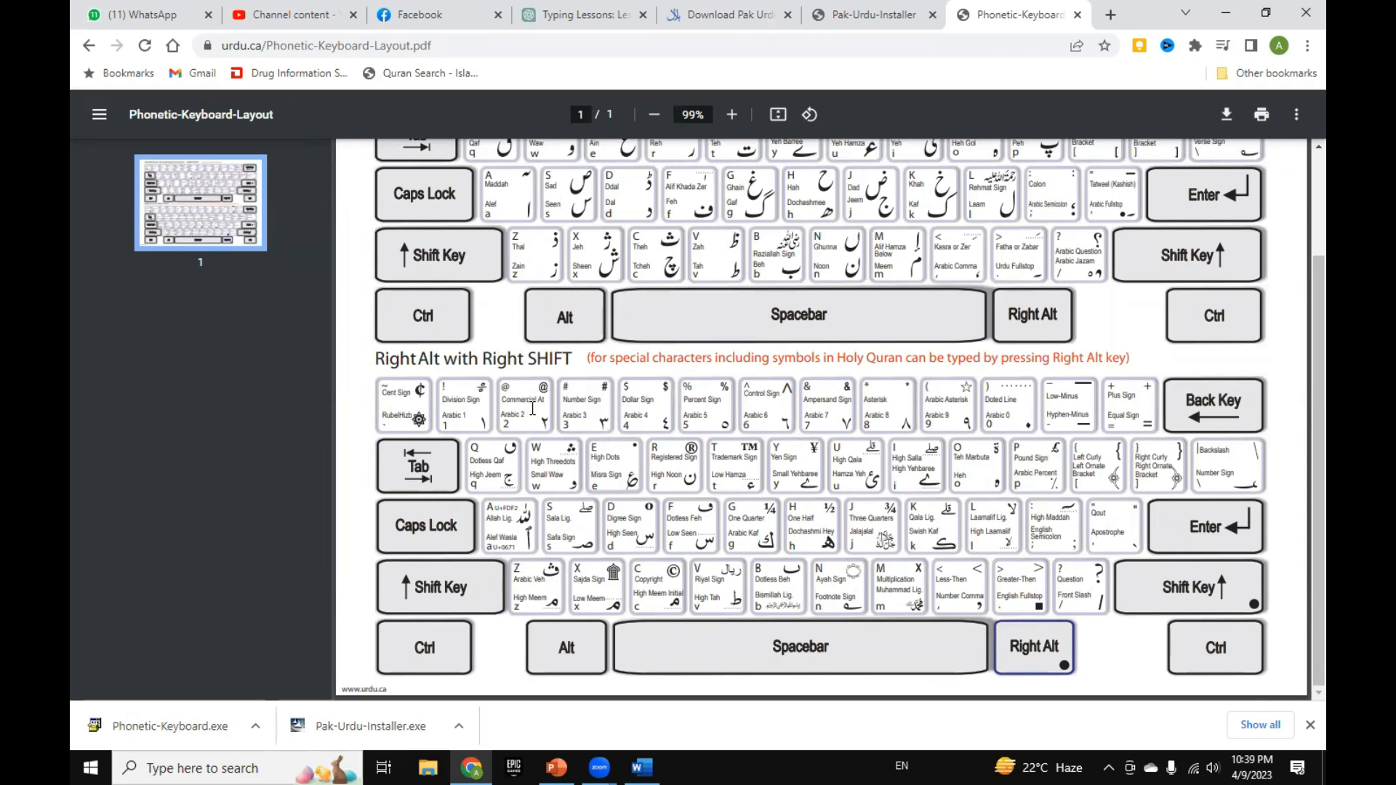
scroll(532, 408, "up", 2)
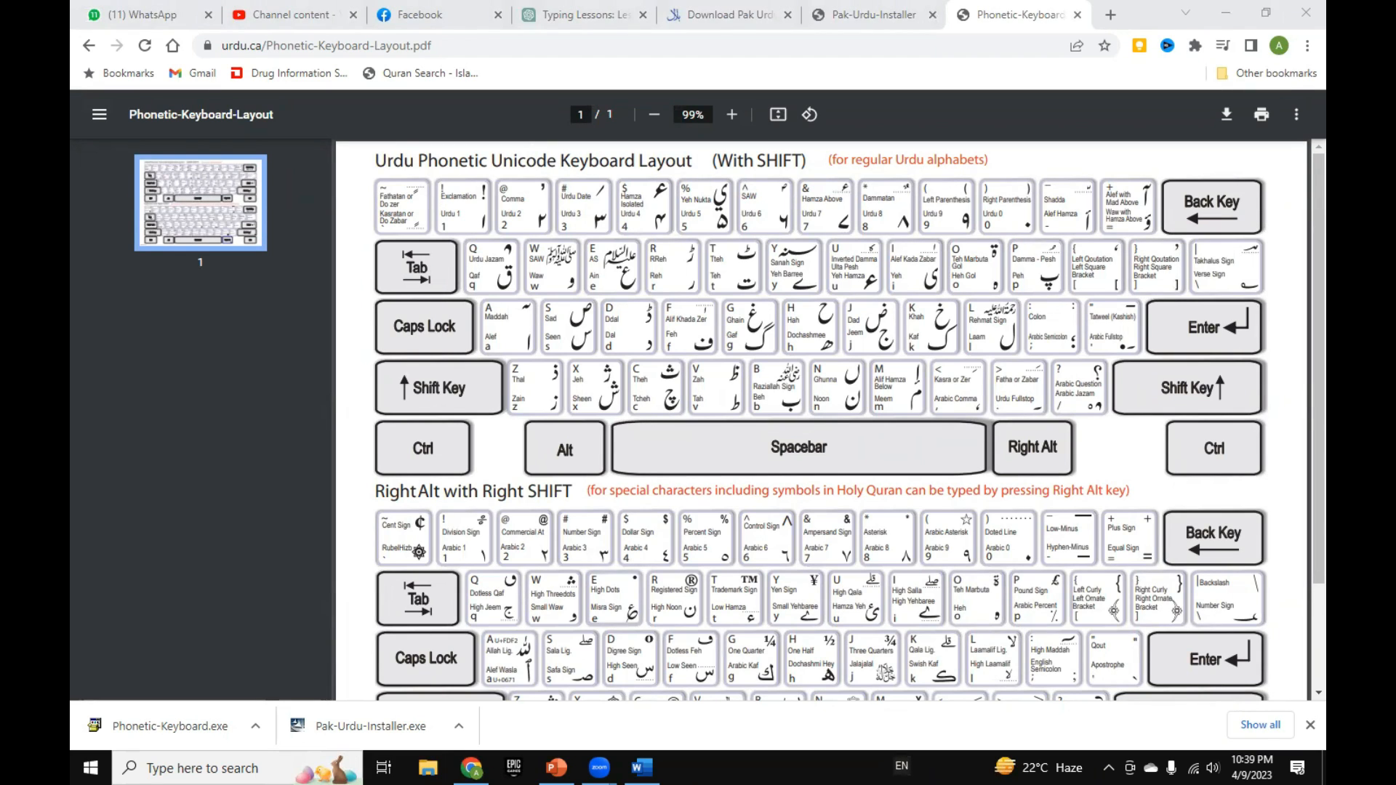
Step: Review the available Windows input languages and choose English (United States)
left_click(901, 765)
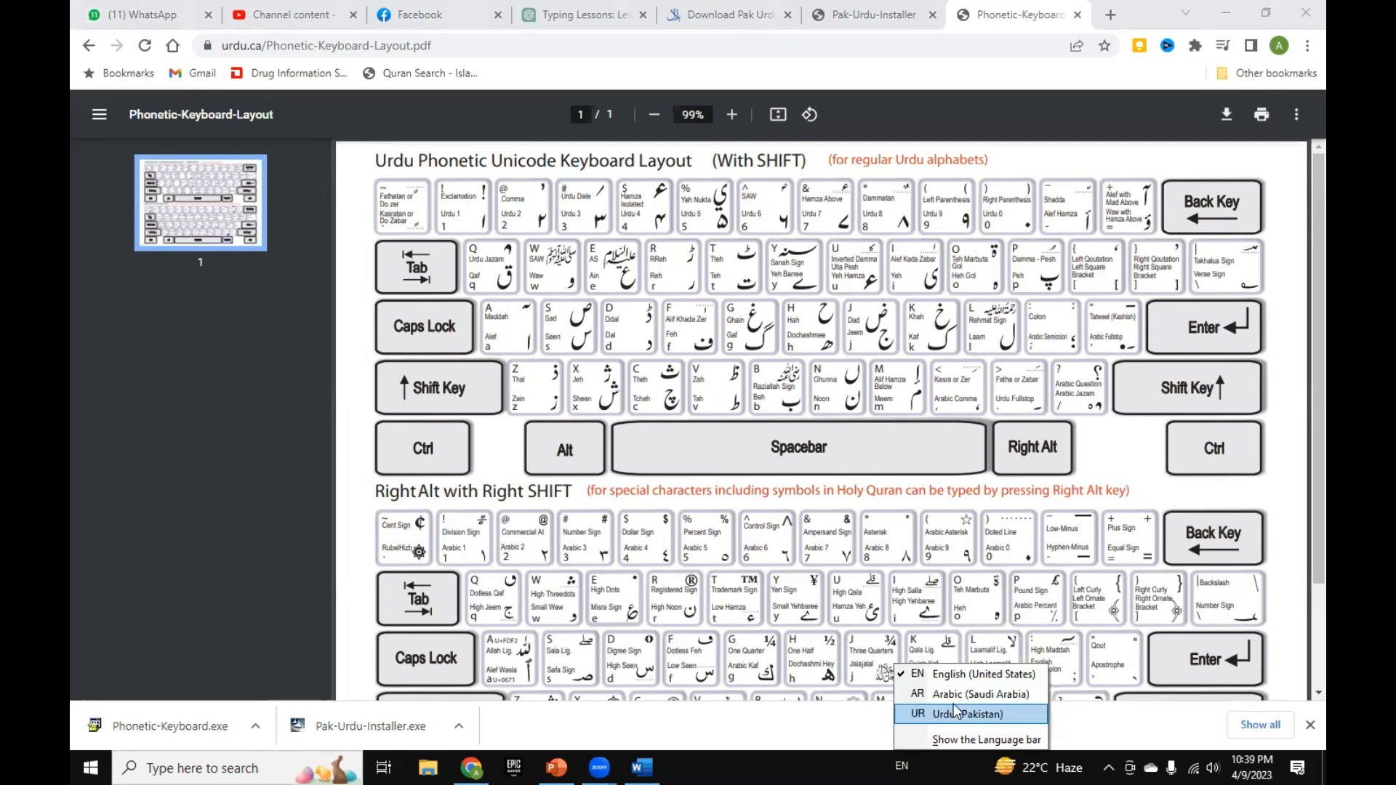
left_click(722, 668)
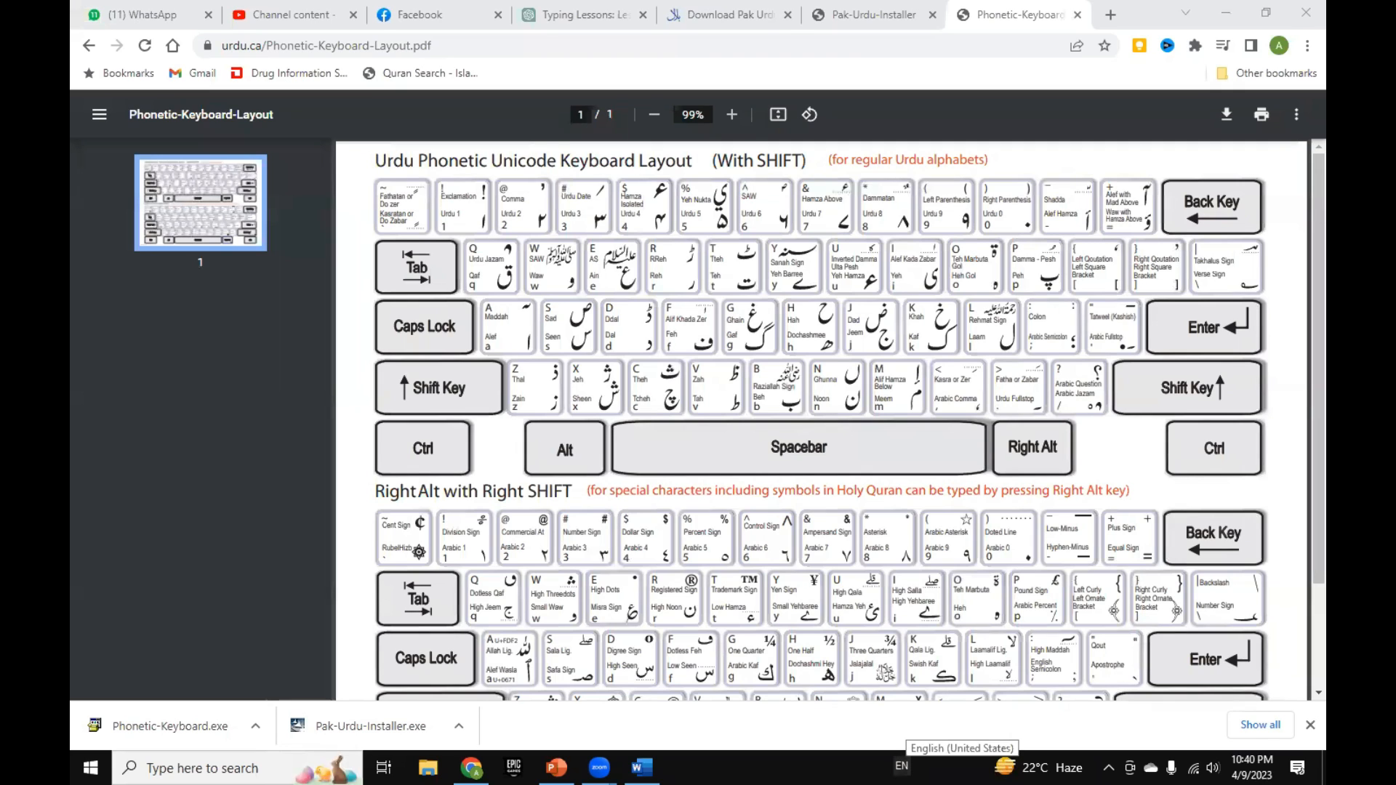
left_click(901, 765)
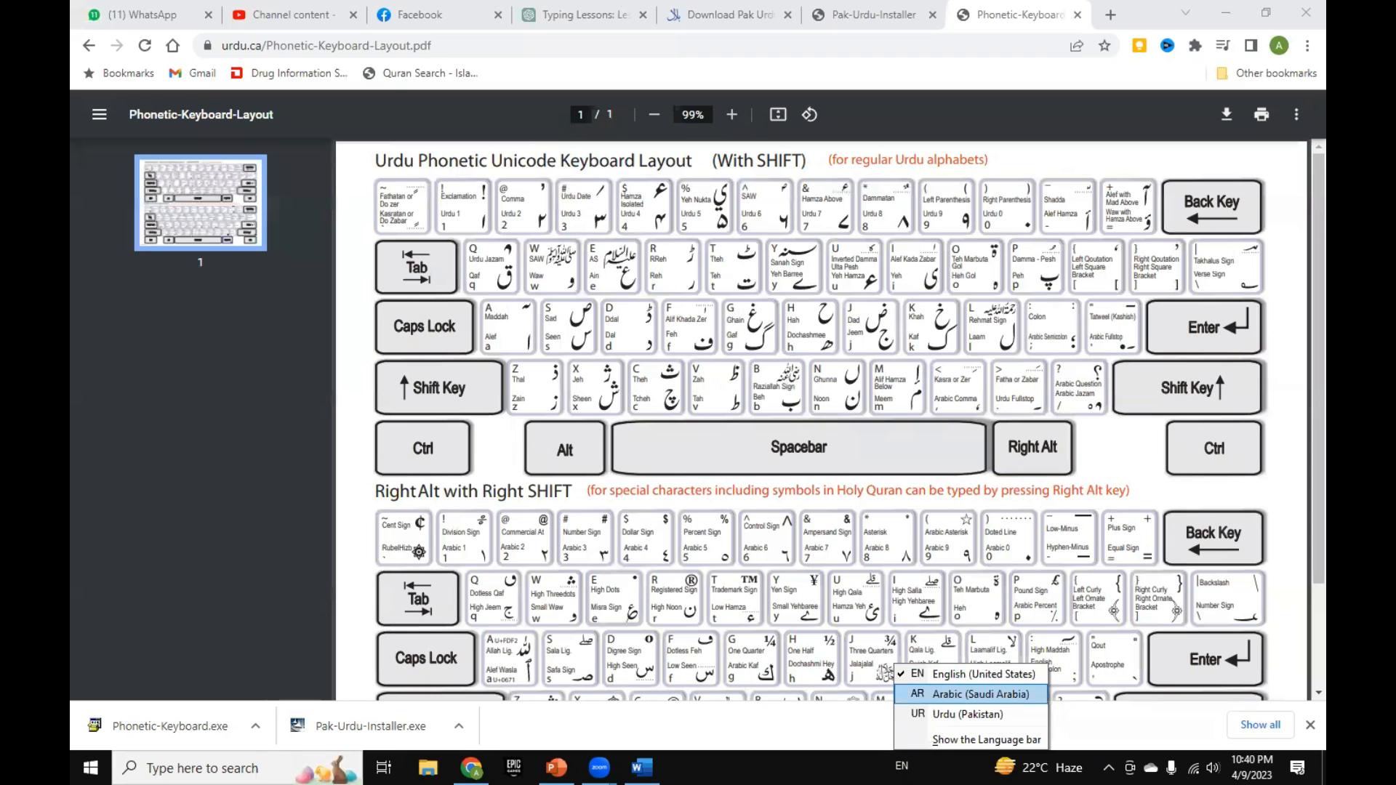
left_click(983, 674)
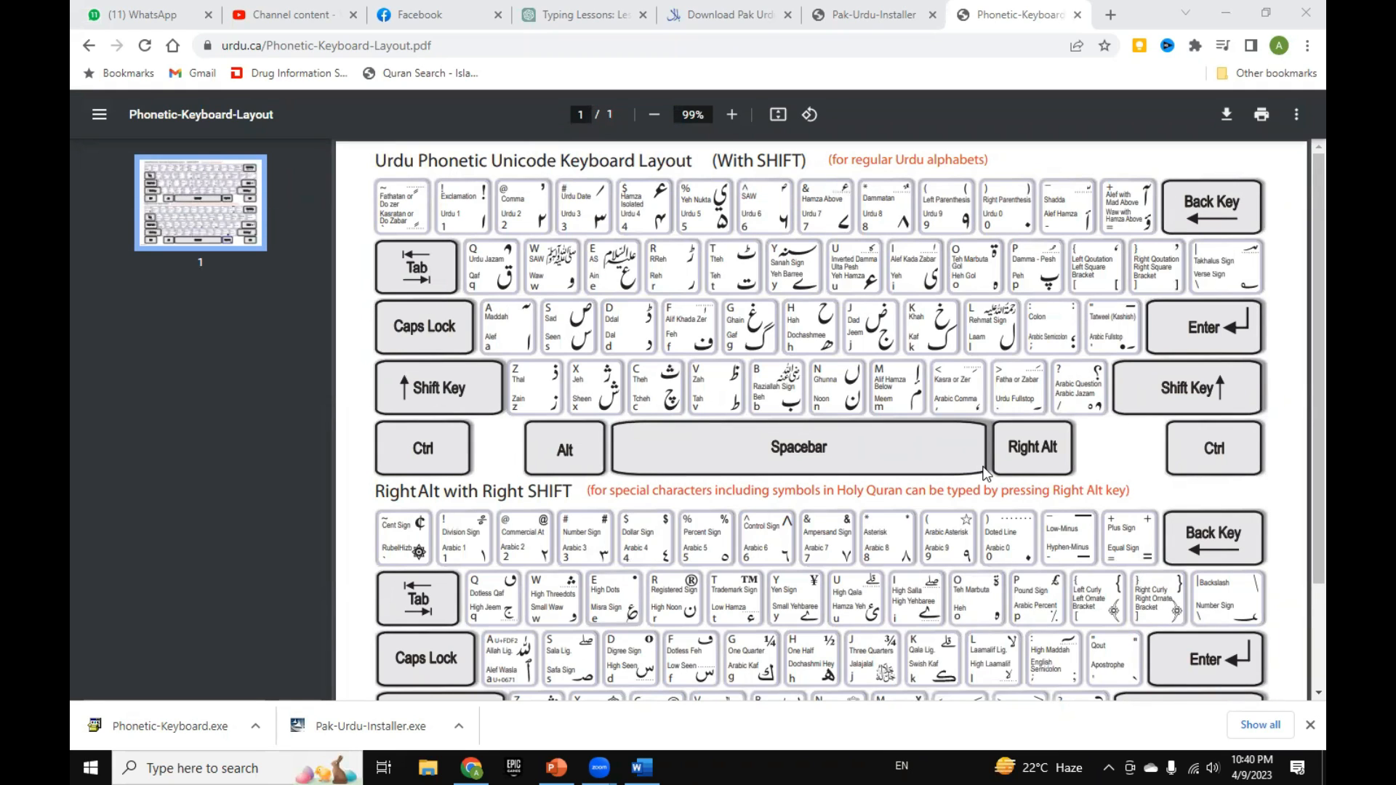
Step: Open the Control Panel's Region settings from the desktop and show the administrative language options
left_click(1223, 17)
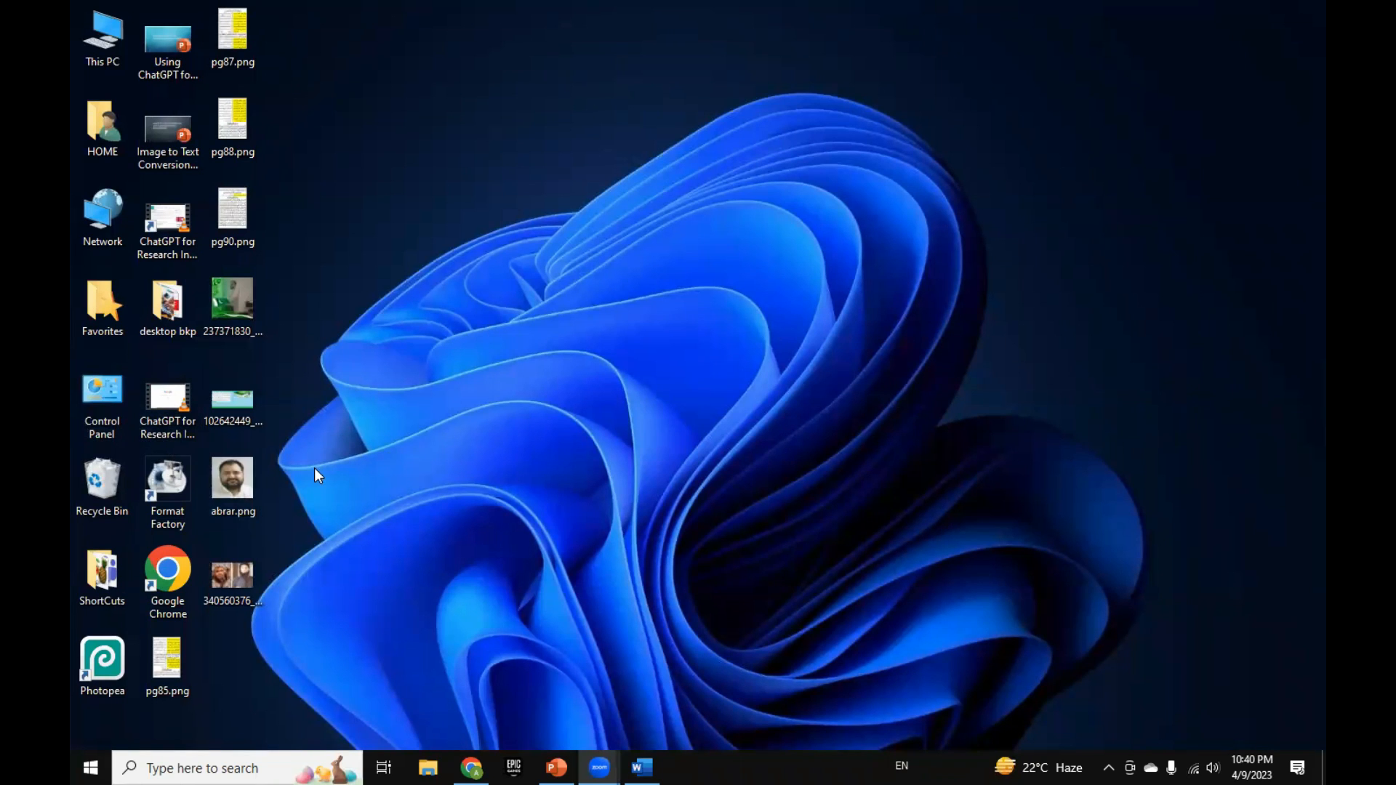
double_click(103, 399)
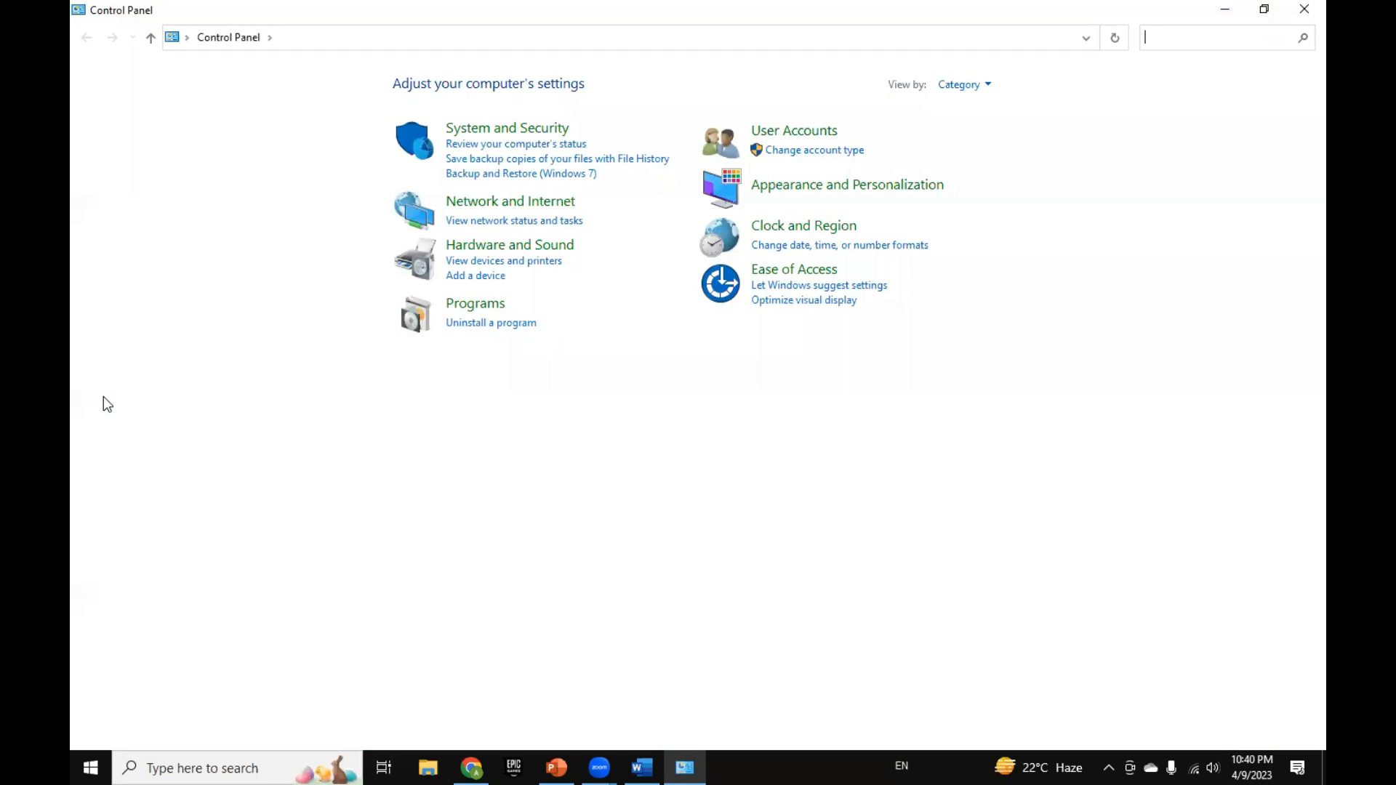
left_click(824, 231)
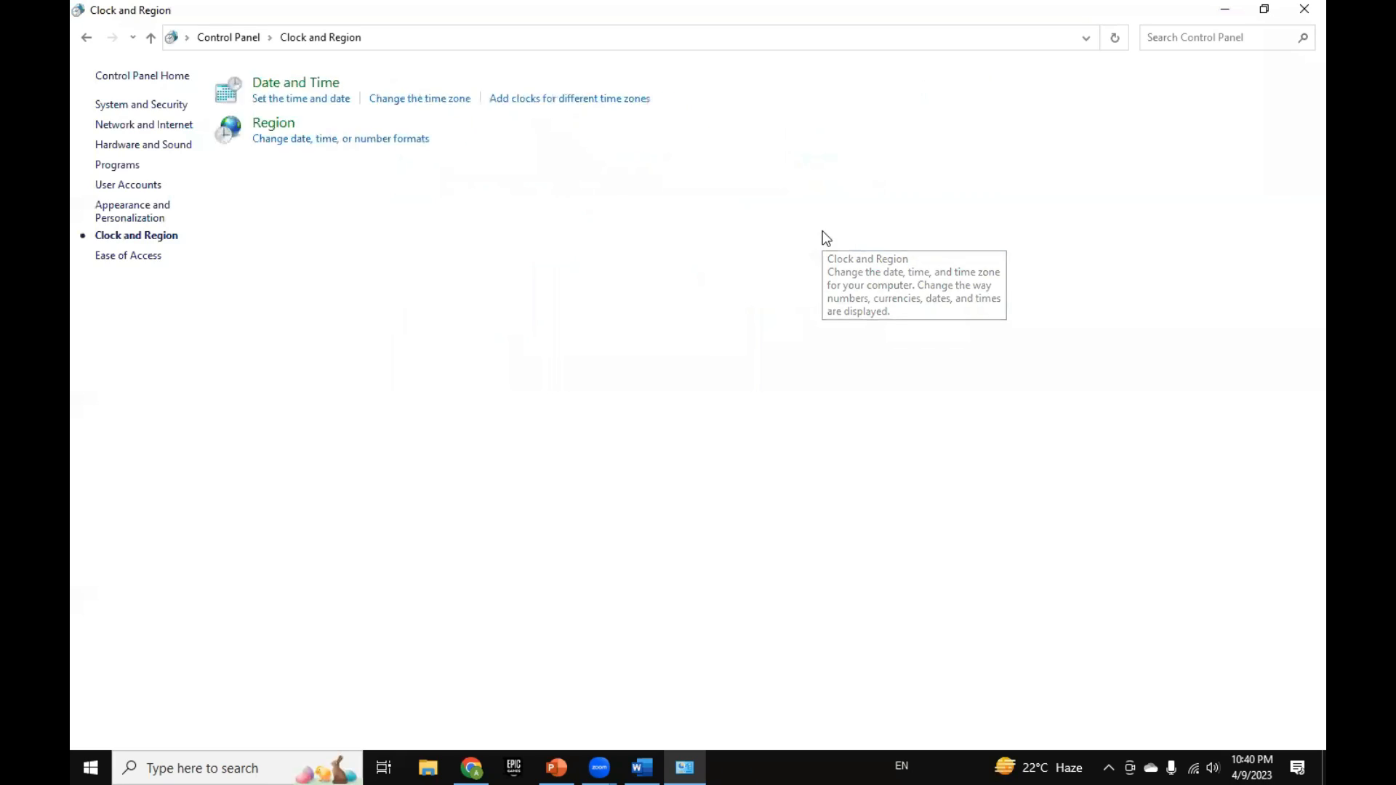
left_click(319, 131)
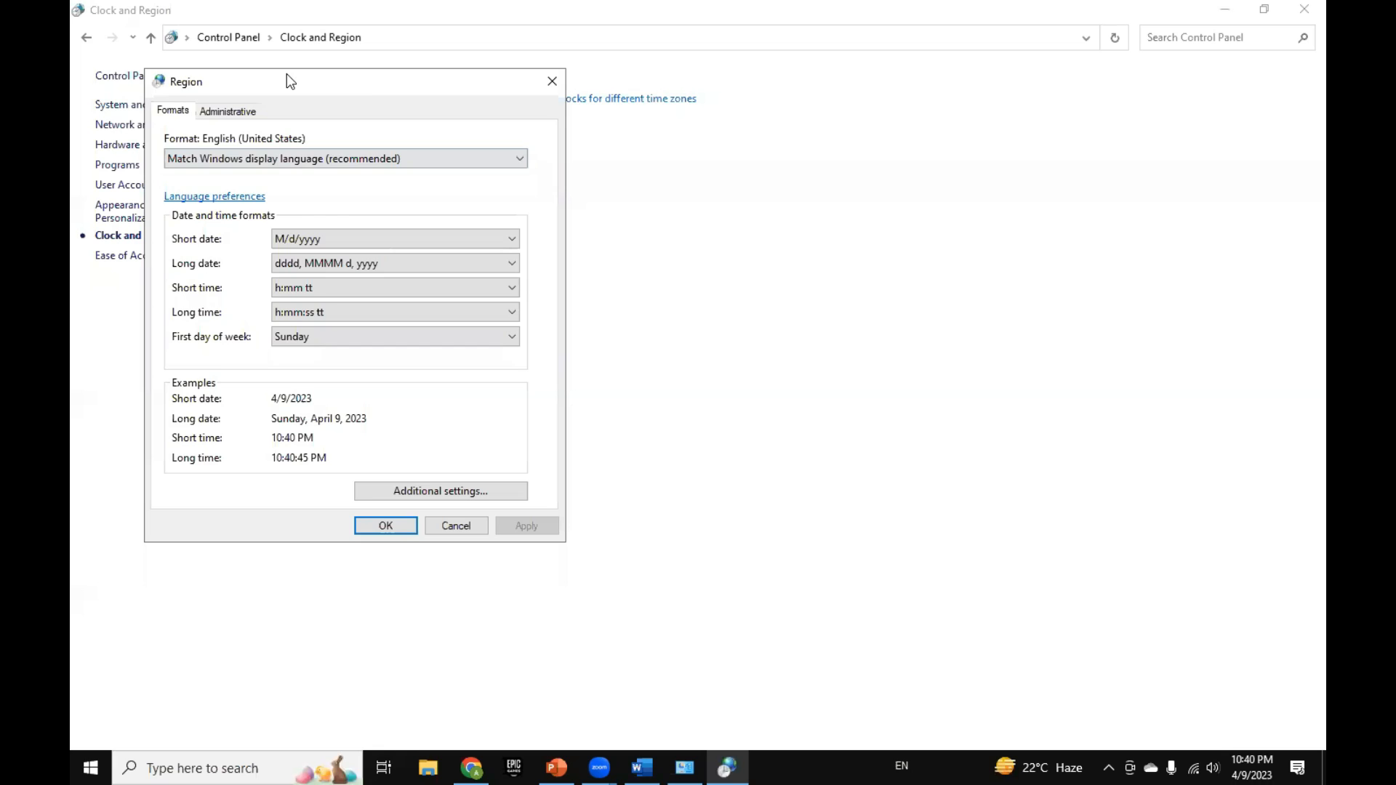
left_click_drag(287, 73, 689, 163)
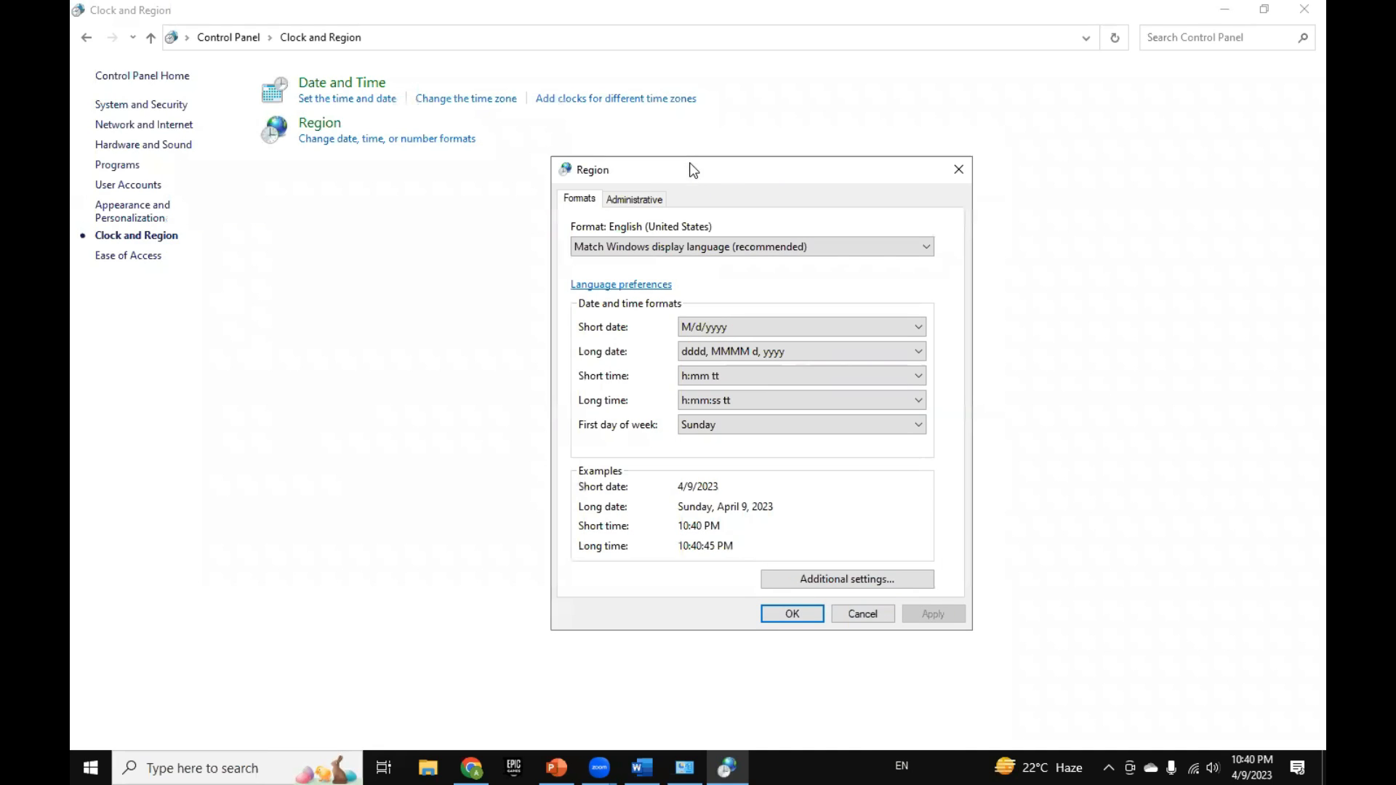
left_click(623, 201)
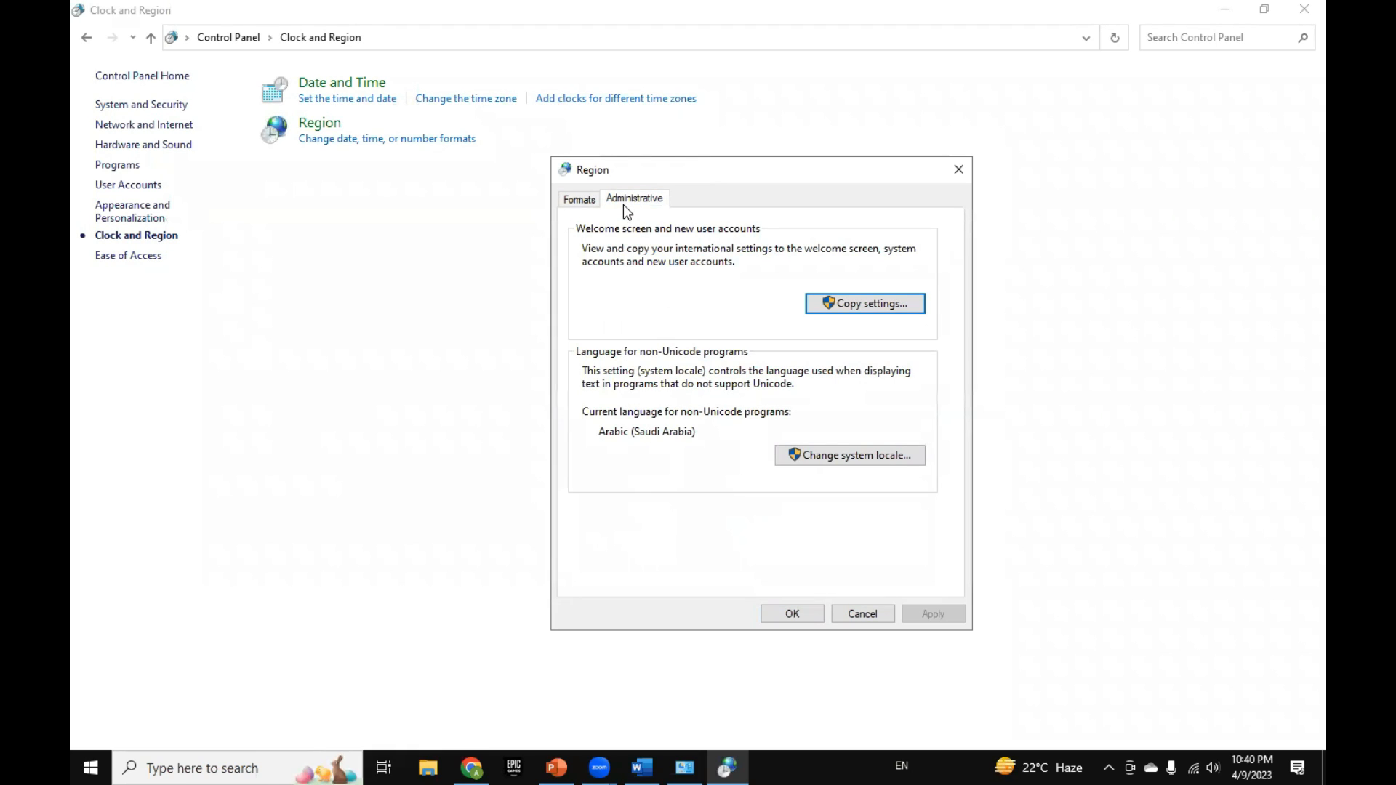
left_click_drag(698, 179, 707, 160)
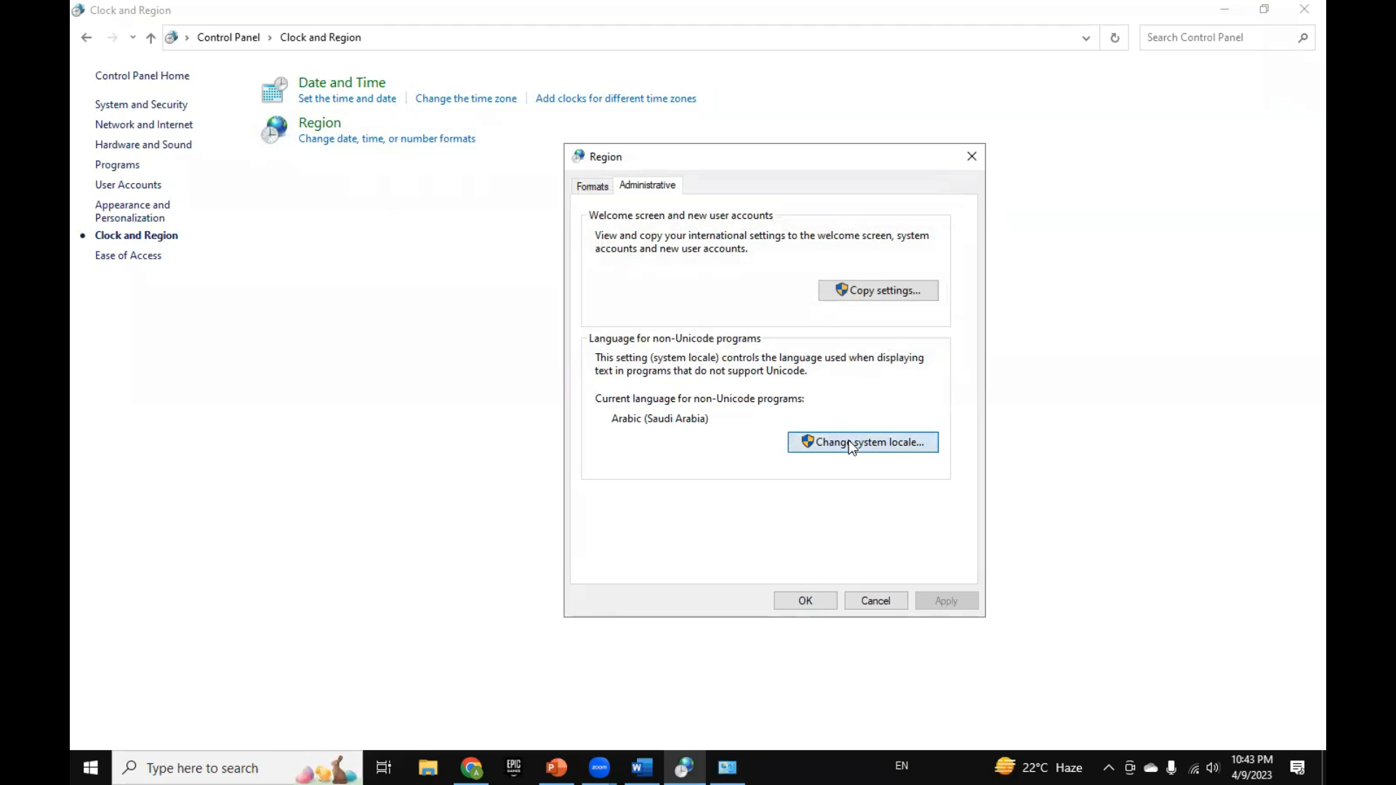
Step: Review the system locale choices for non-Unicode programs, select Arabic (Saudi Arabia), then cancel and close the Region and Control Panel windows
left_click(852, 445)
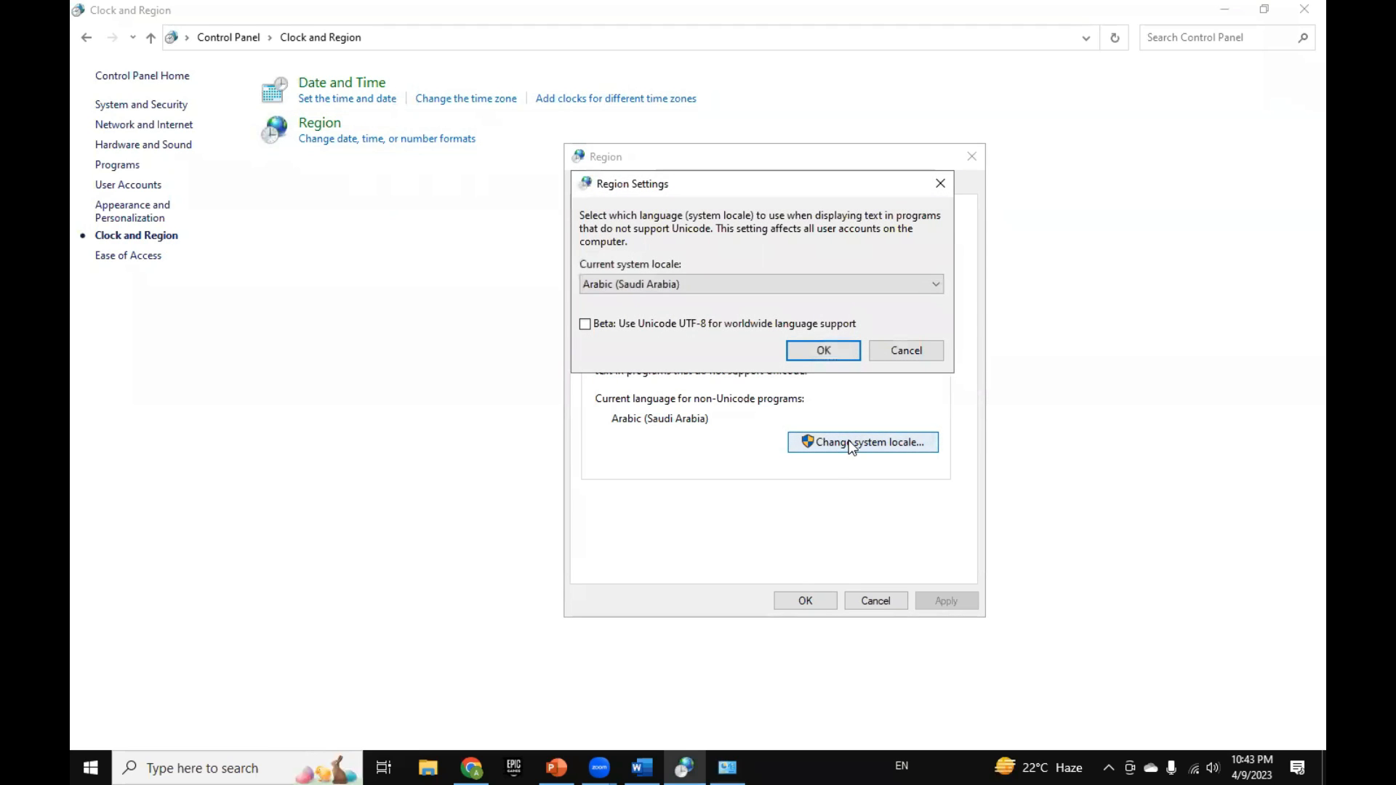
left_click(611, 290)
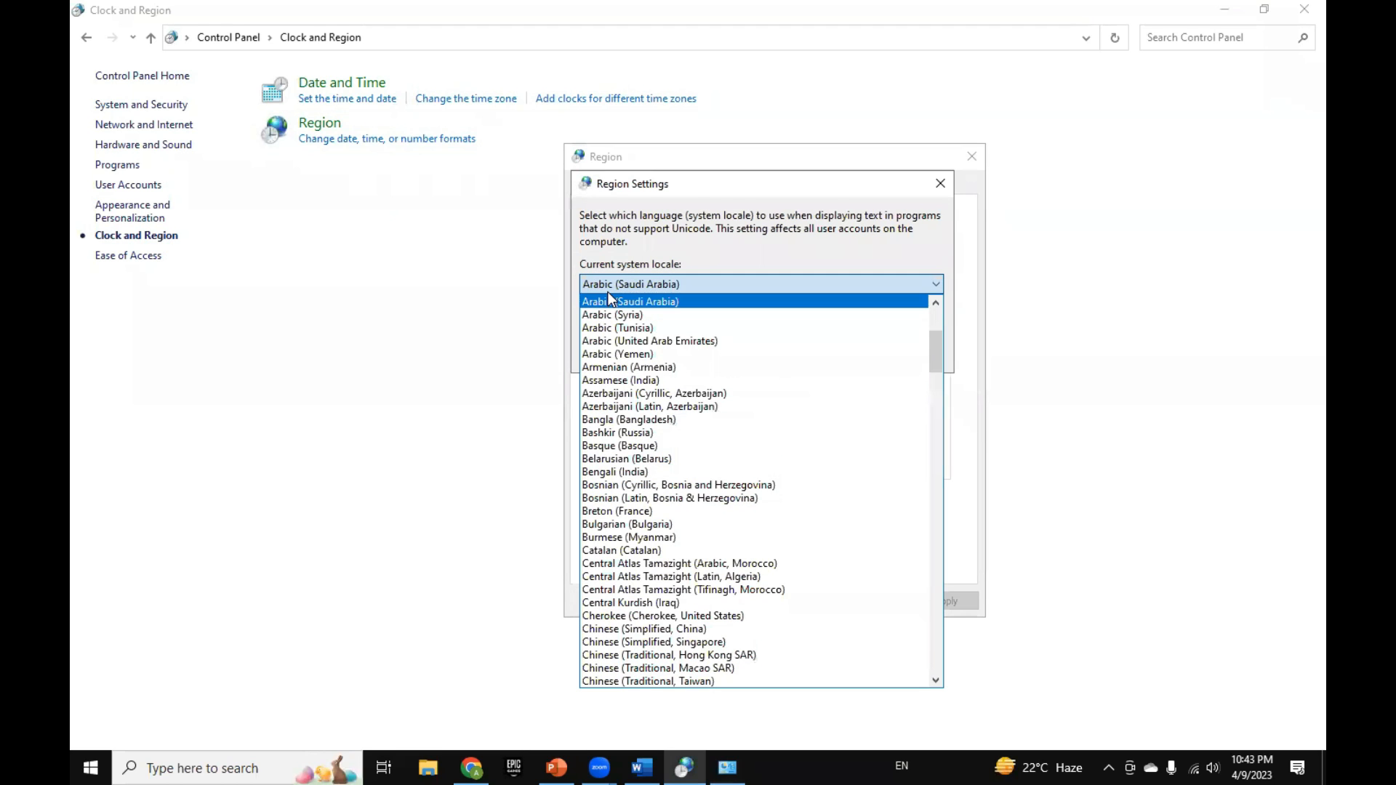
scroll(640, 385, "down", 1)
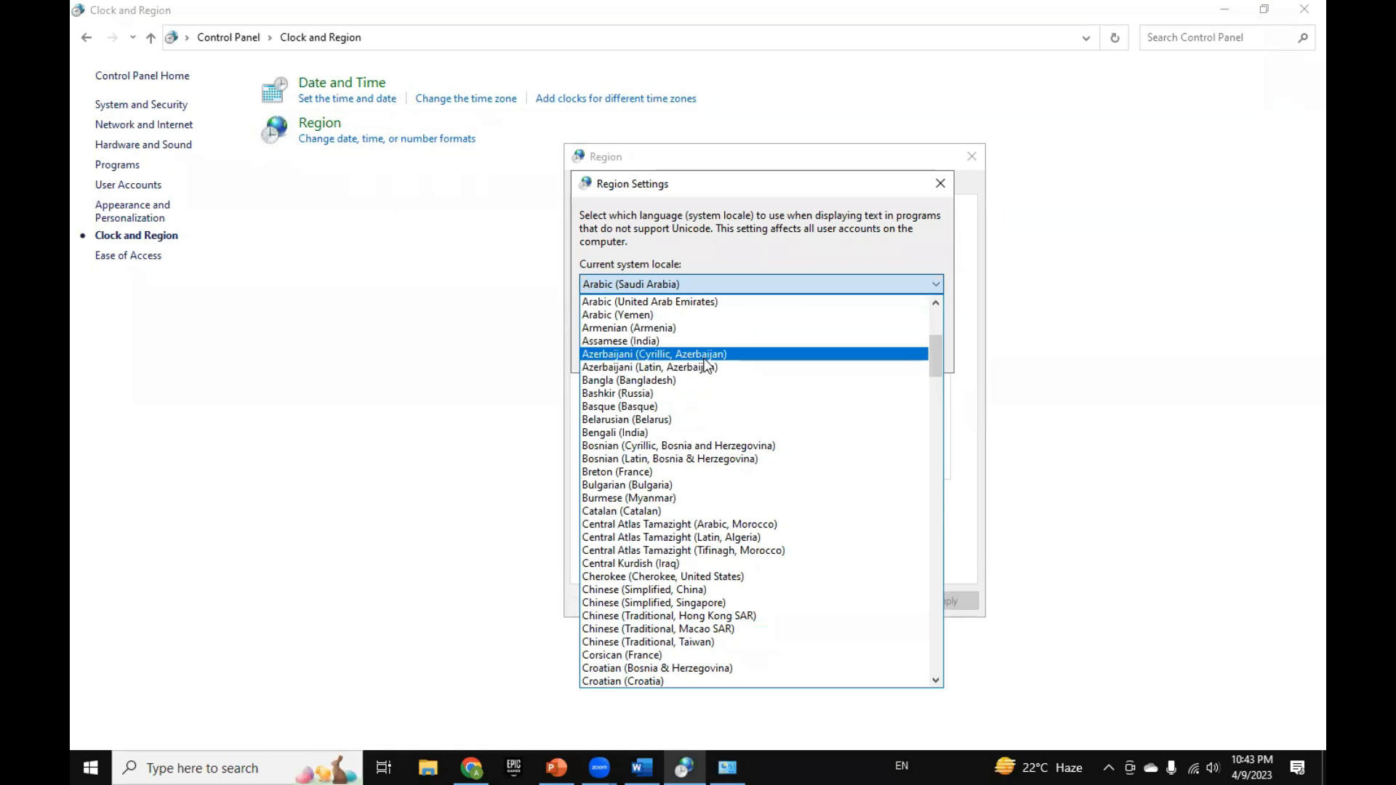
scroll(711, 396, "up", 1)
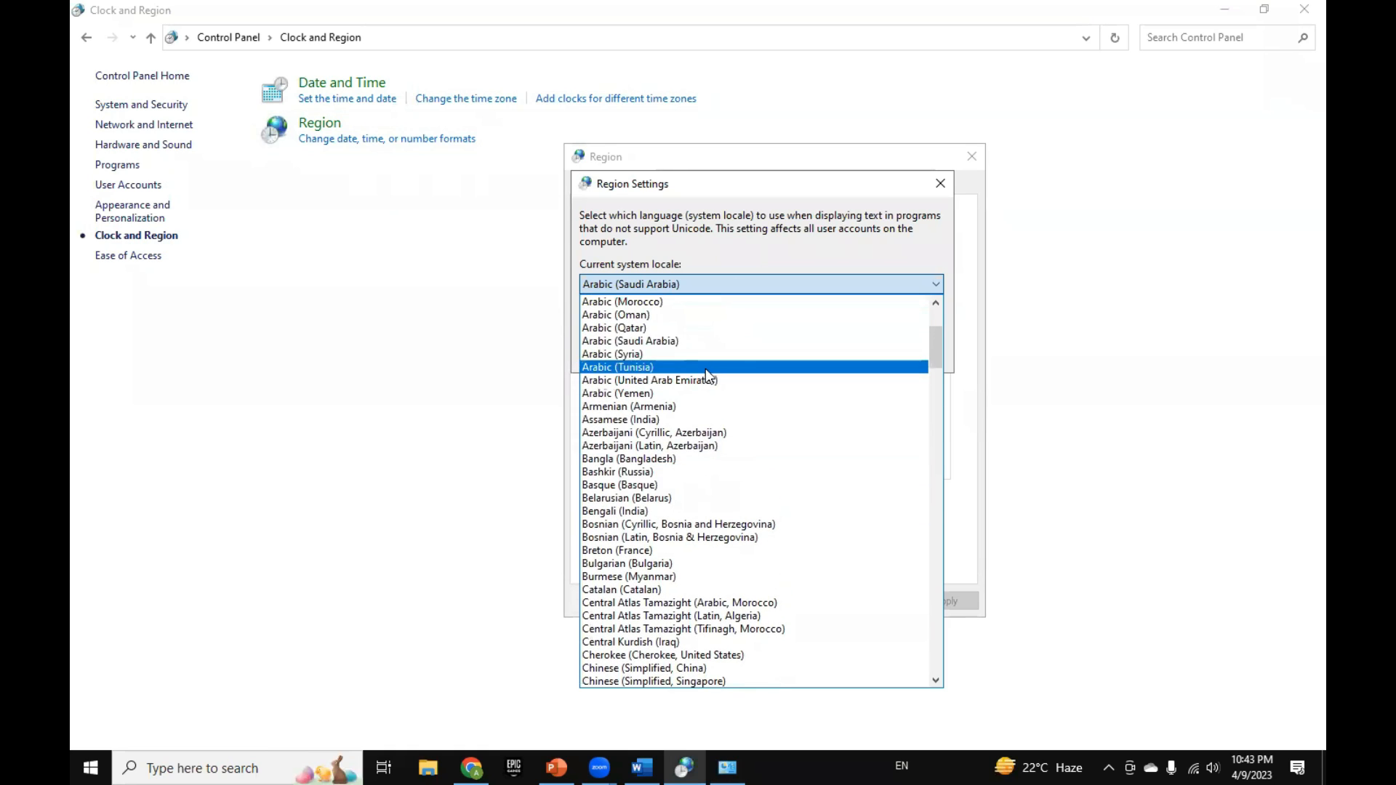
left_click(706, 341)
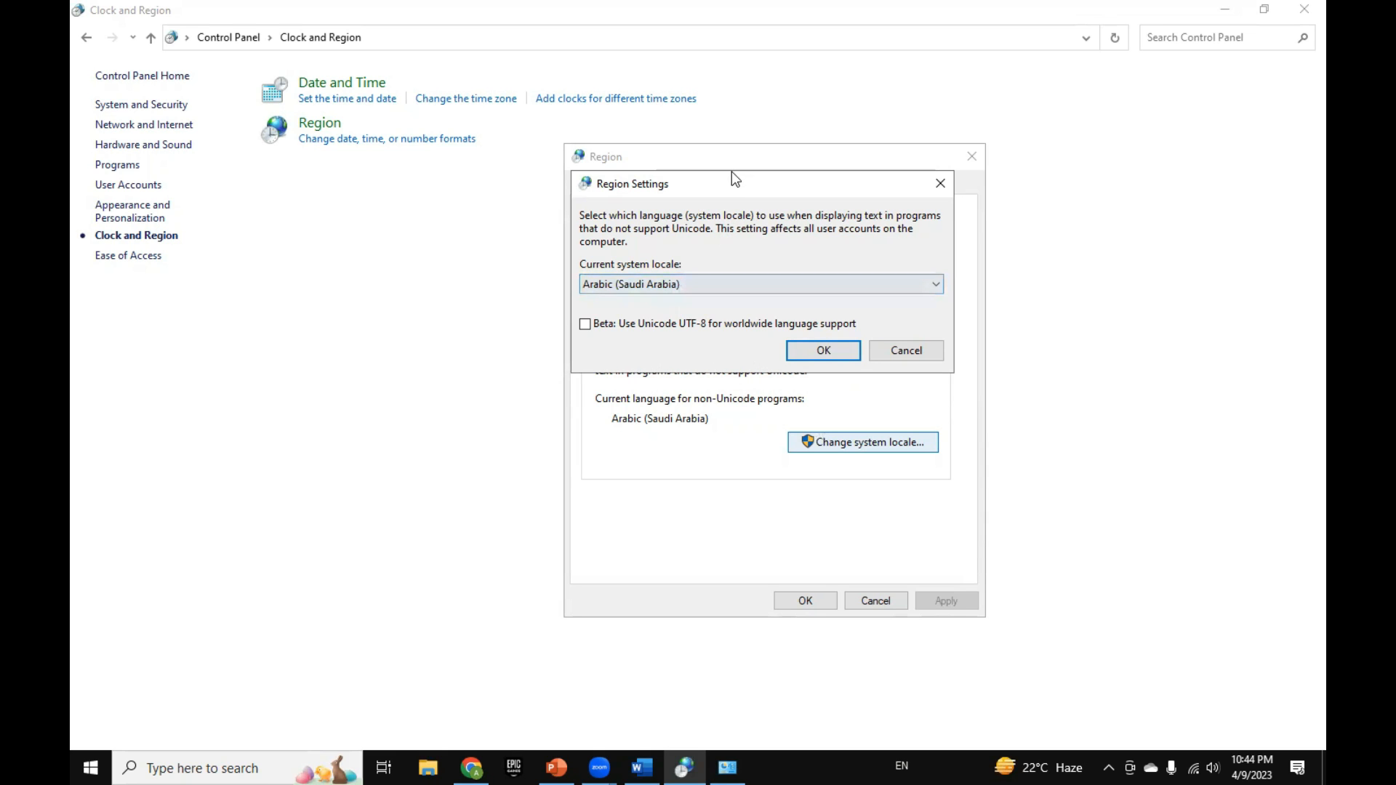
left_click_drag(731, 171, 1023, 209)
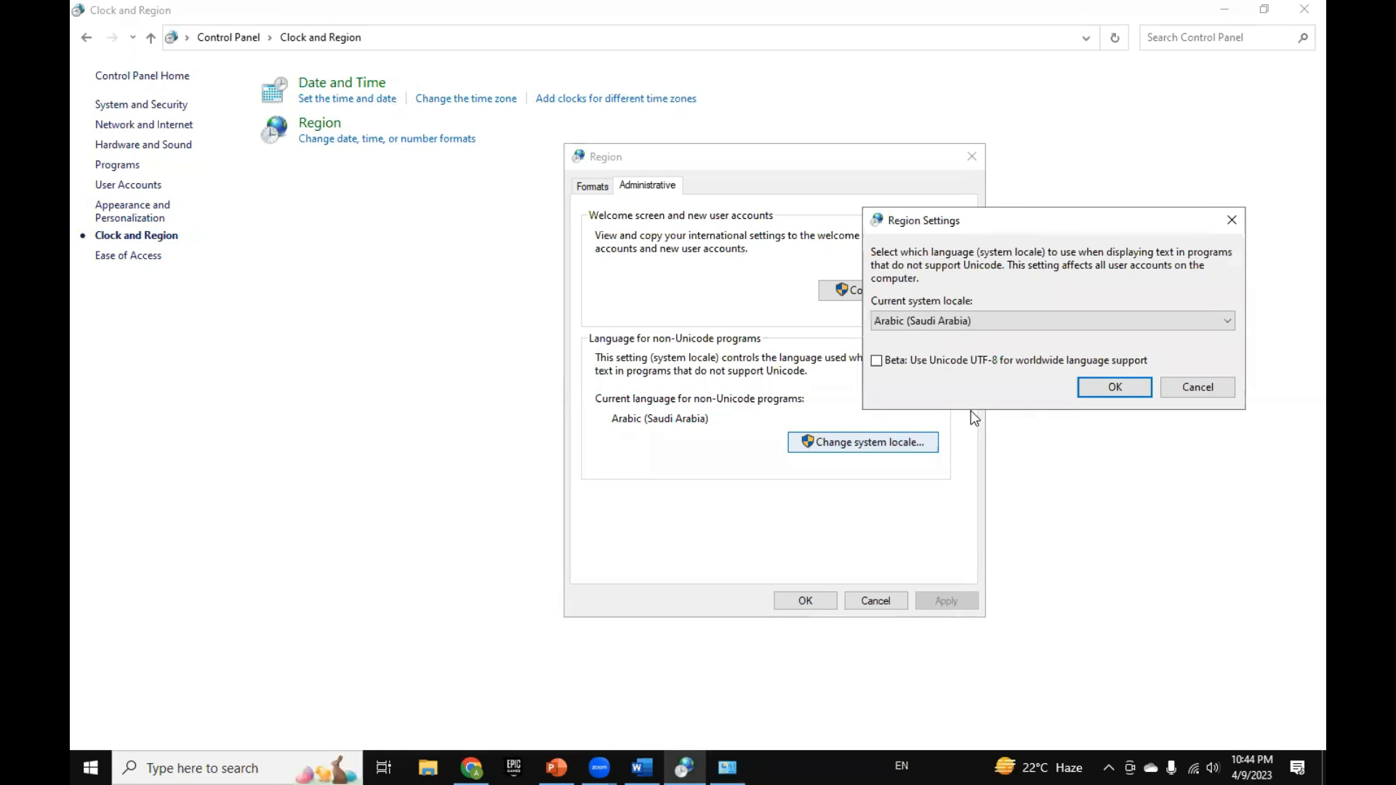
left_click(1221, 390)
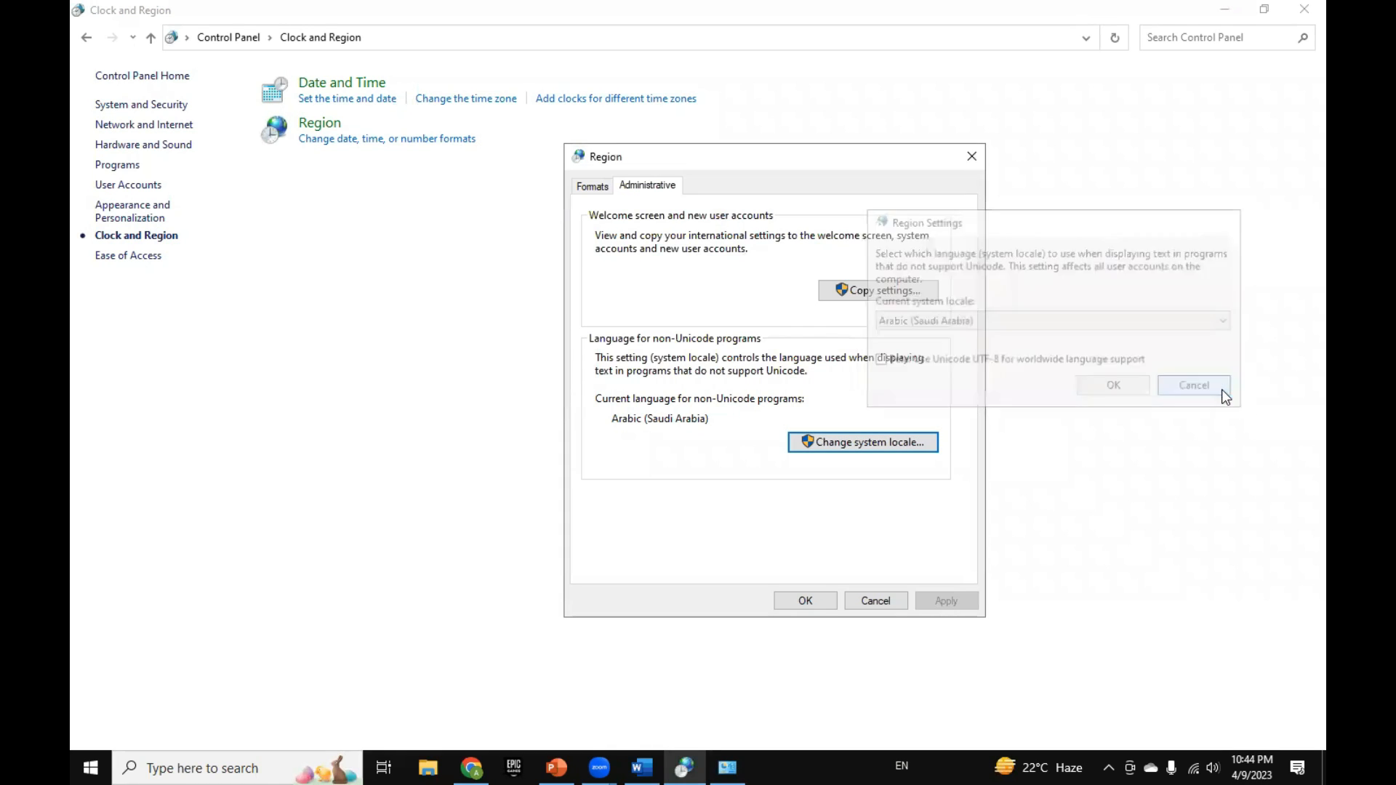
left_click(1301, 15)
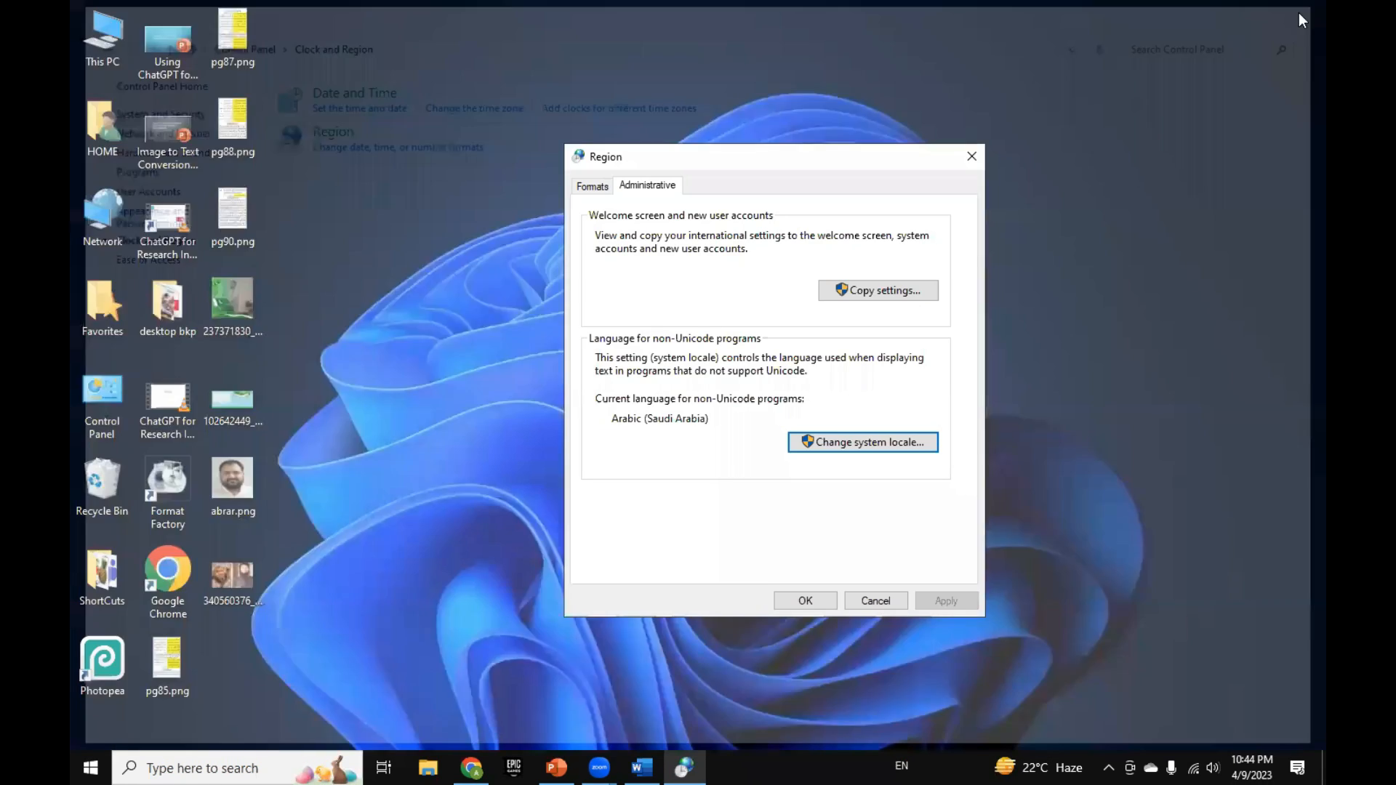
left_click(977, 160)
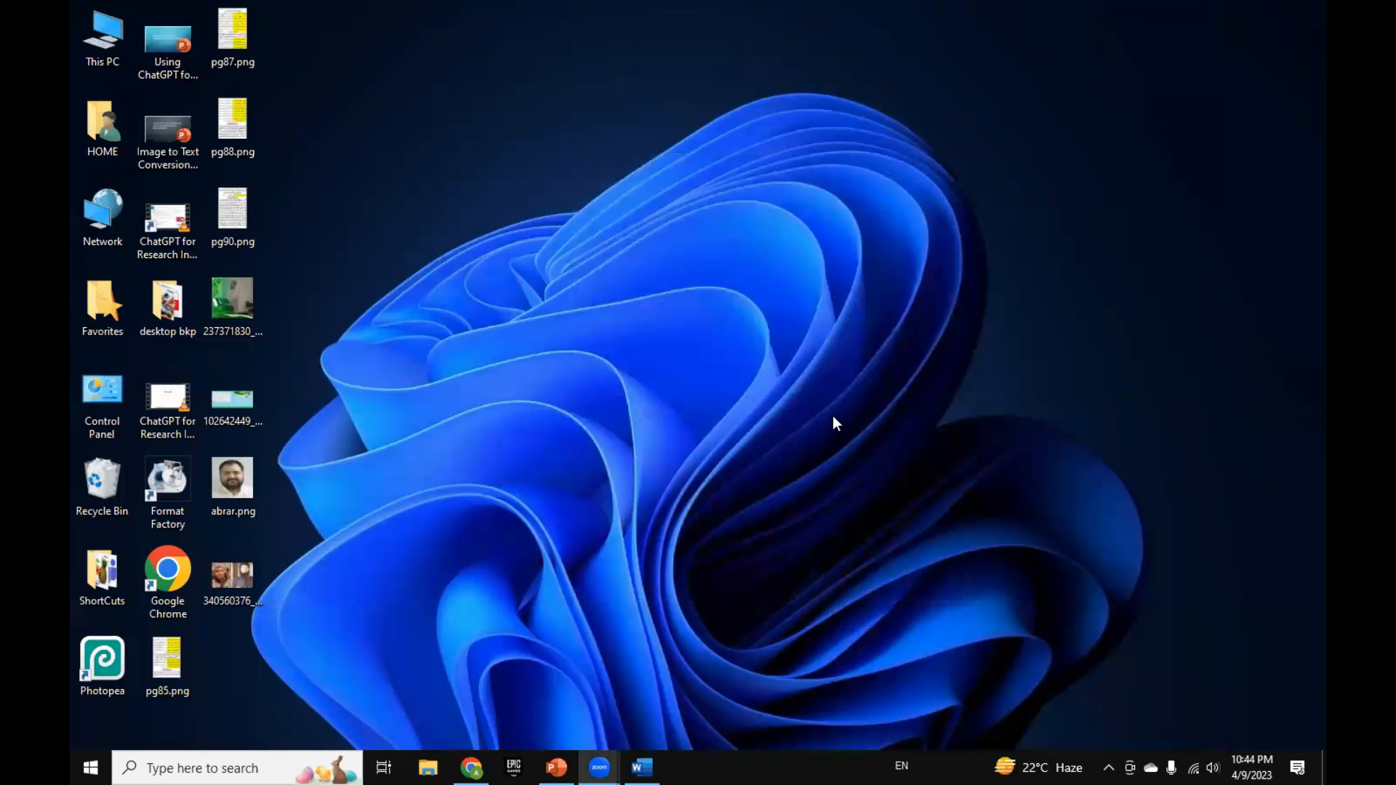
left_click(556, 768)
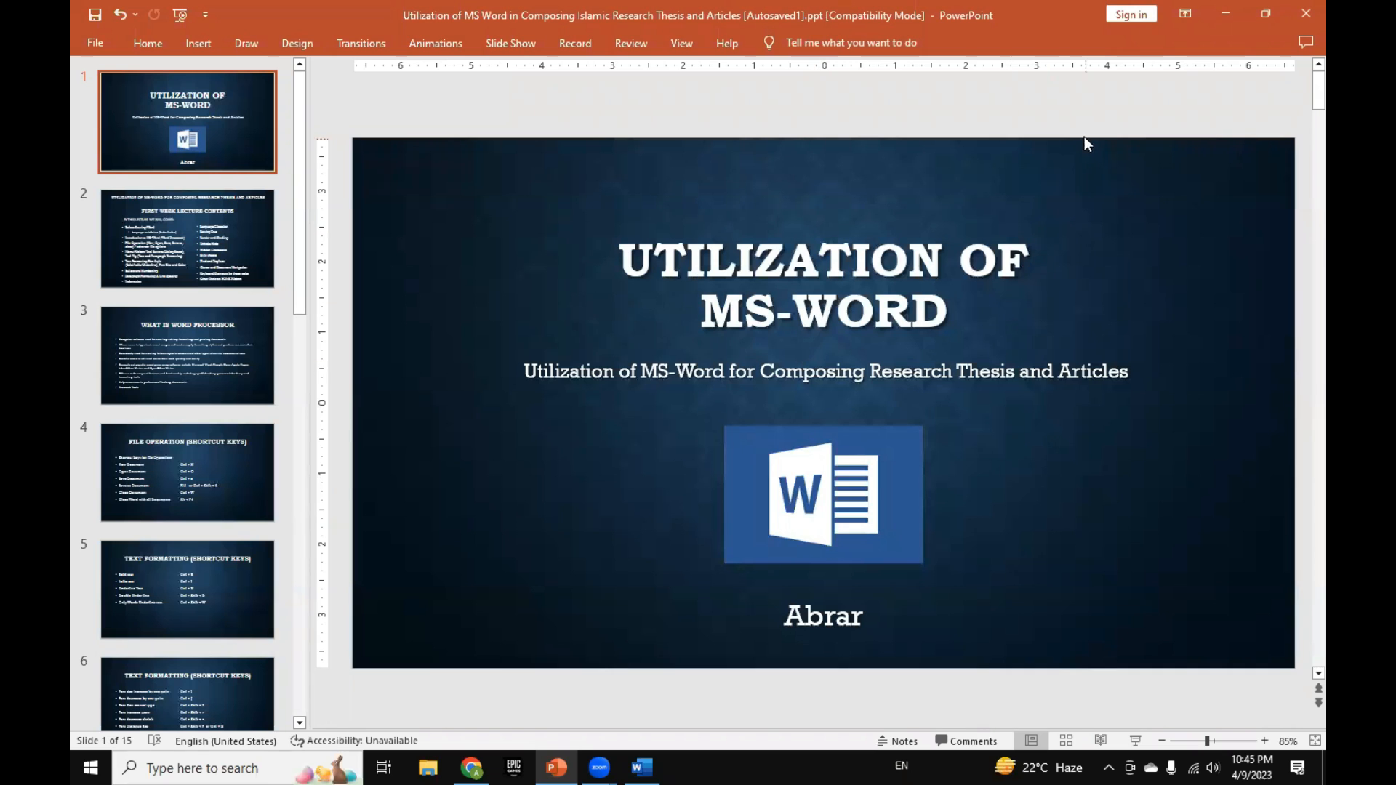
left_click(1224, 13)
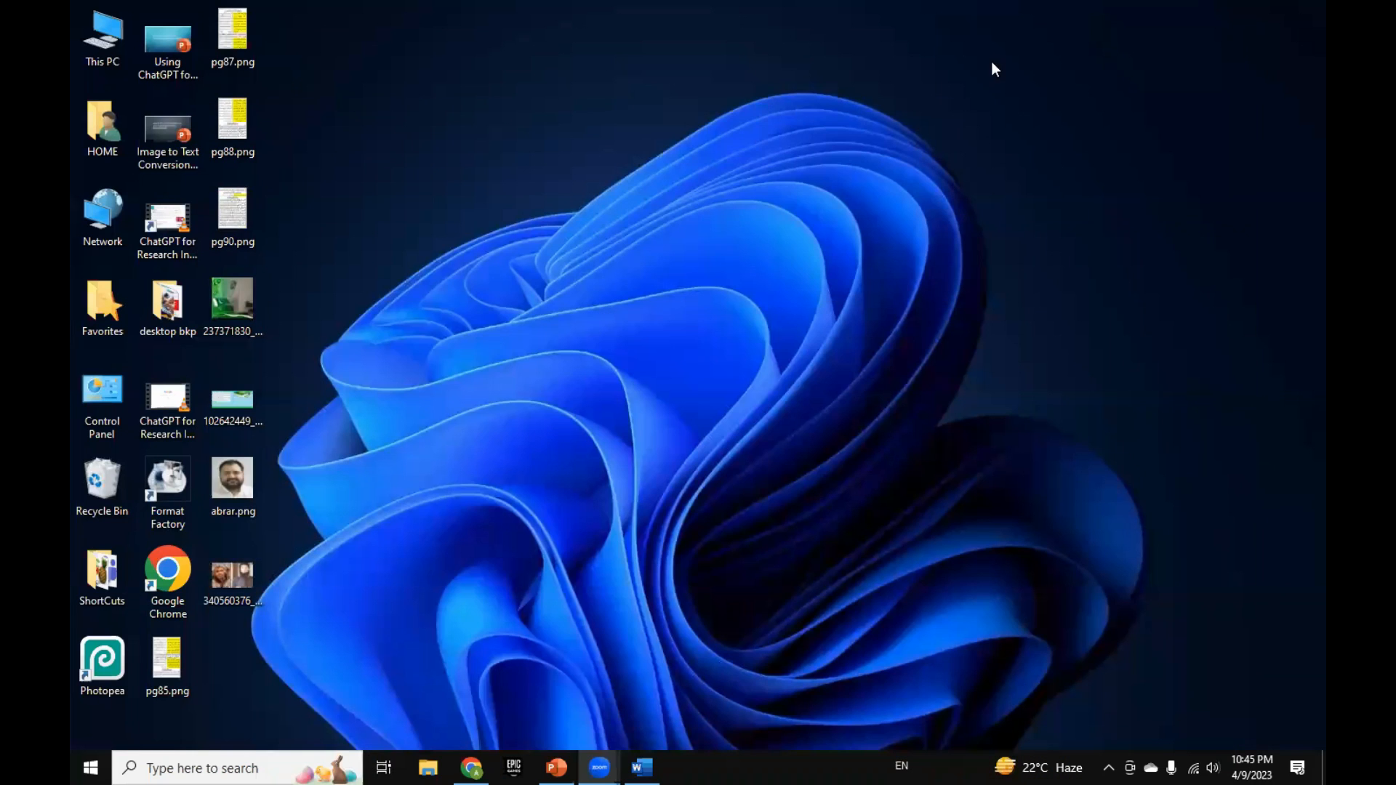
Step: Refresh the desktop and move pg87.png, pg88.png, pg90.png and the 237371830 image into two separate columns beside the other icons
right_click(633, 95)
left_click(677, 146)
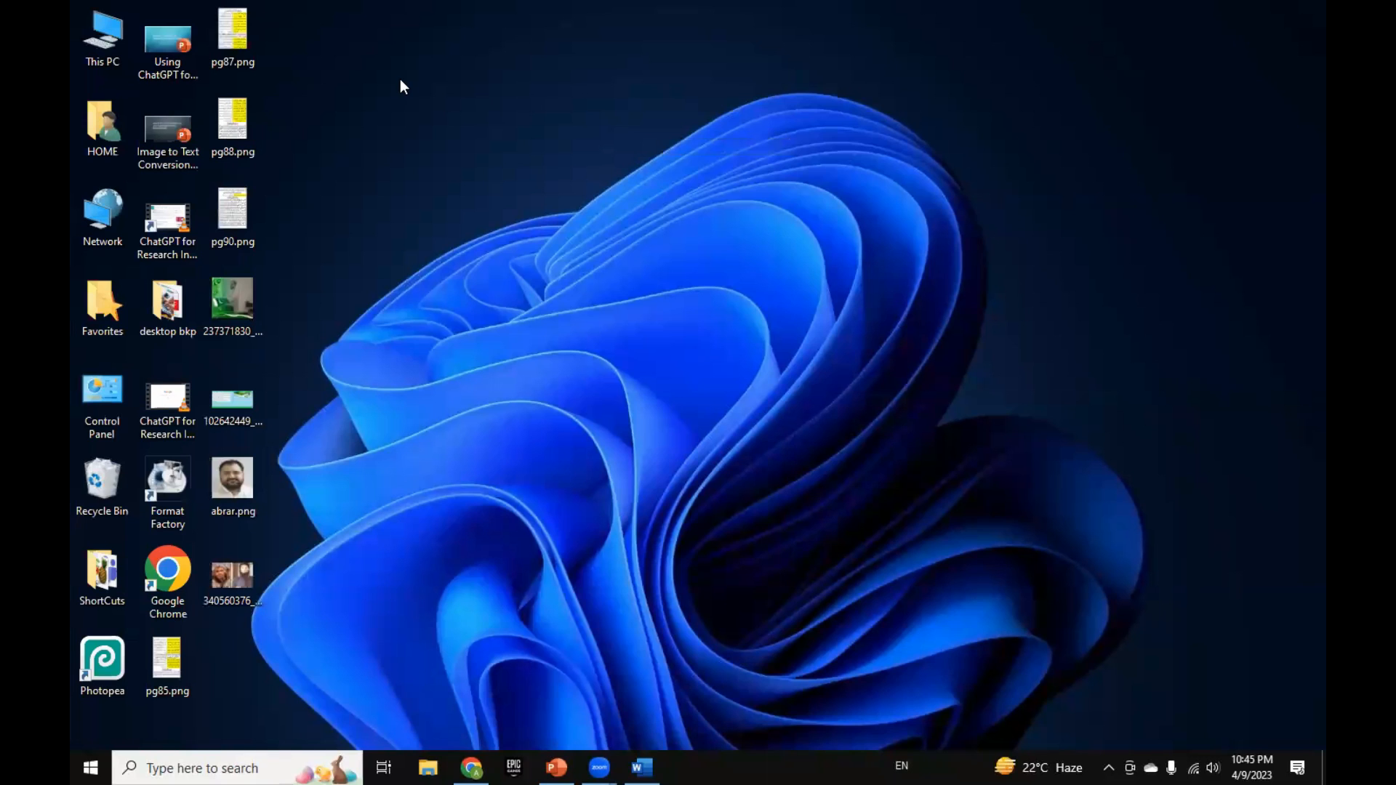
left_click_drag(247, 46, 377, 46)
left_click_drag(237, 119, 302, 120)
left_click_drag(233, 211, 363, 123)
left_click(365, 60)
left_click_drag(318, 67, 312, 67)
left_click_drag(247, 287, 407, 57)
Step: Create a new folder named abc on the desktop and open it
right_click(512, 67)
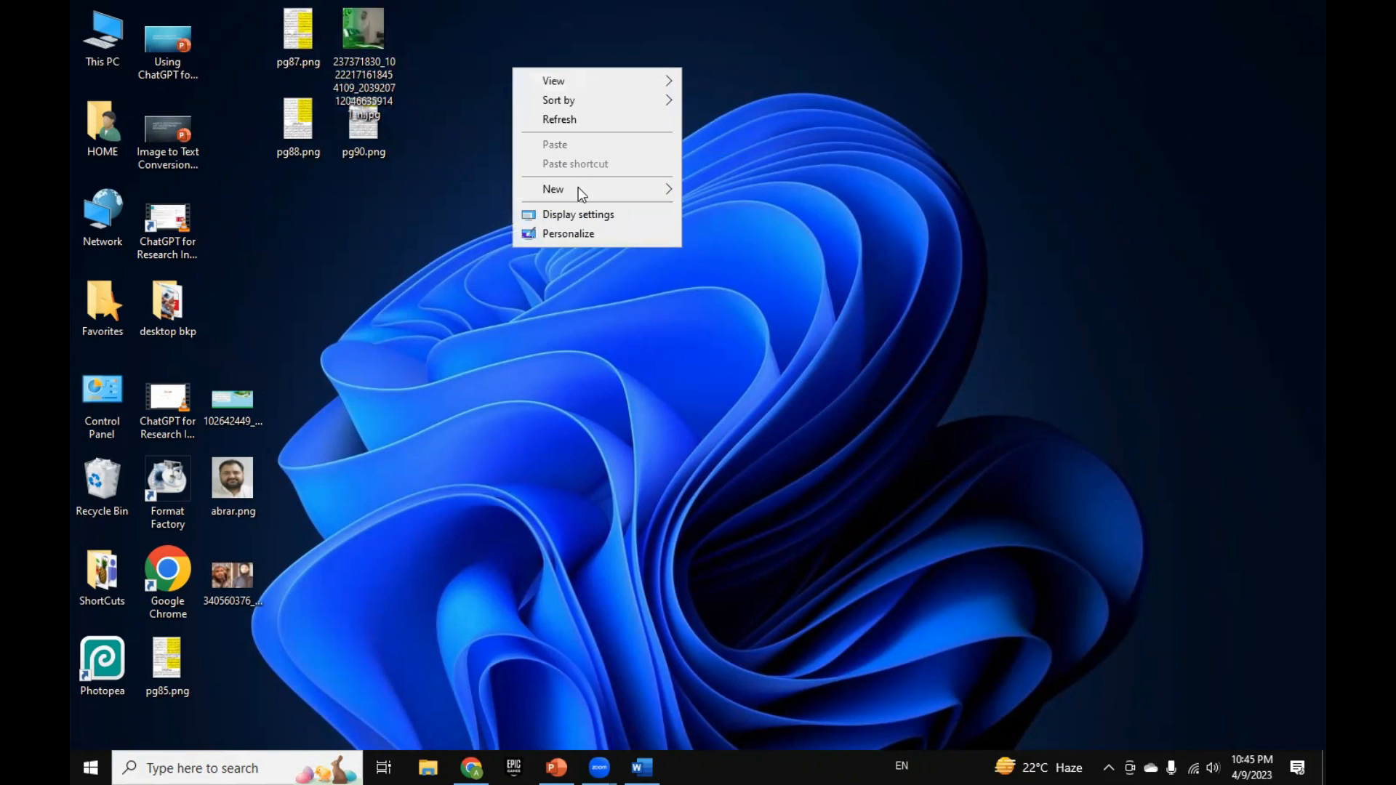
mouse_move(578, 187)
left_click(726, 189)
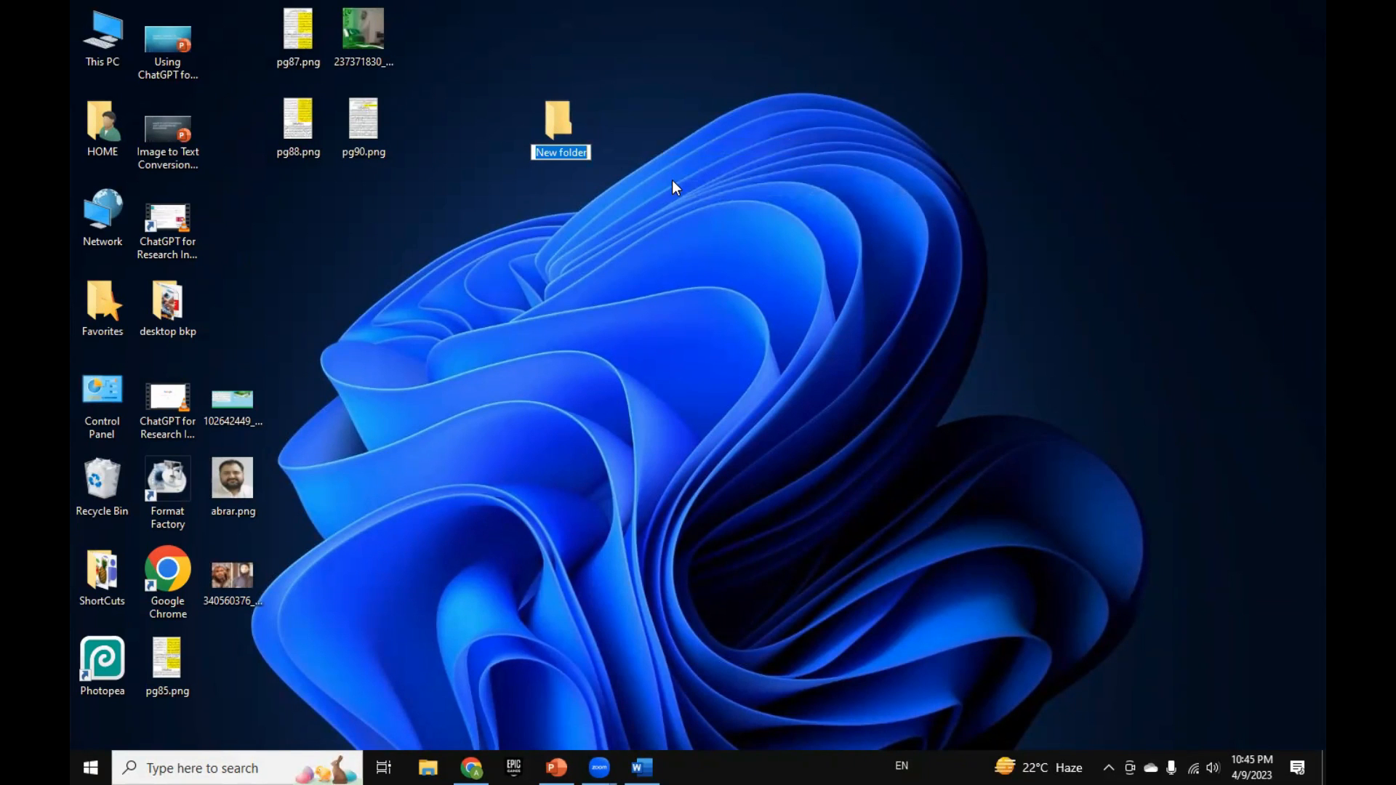
type("abc")
key("Return")
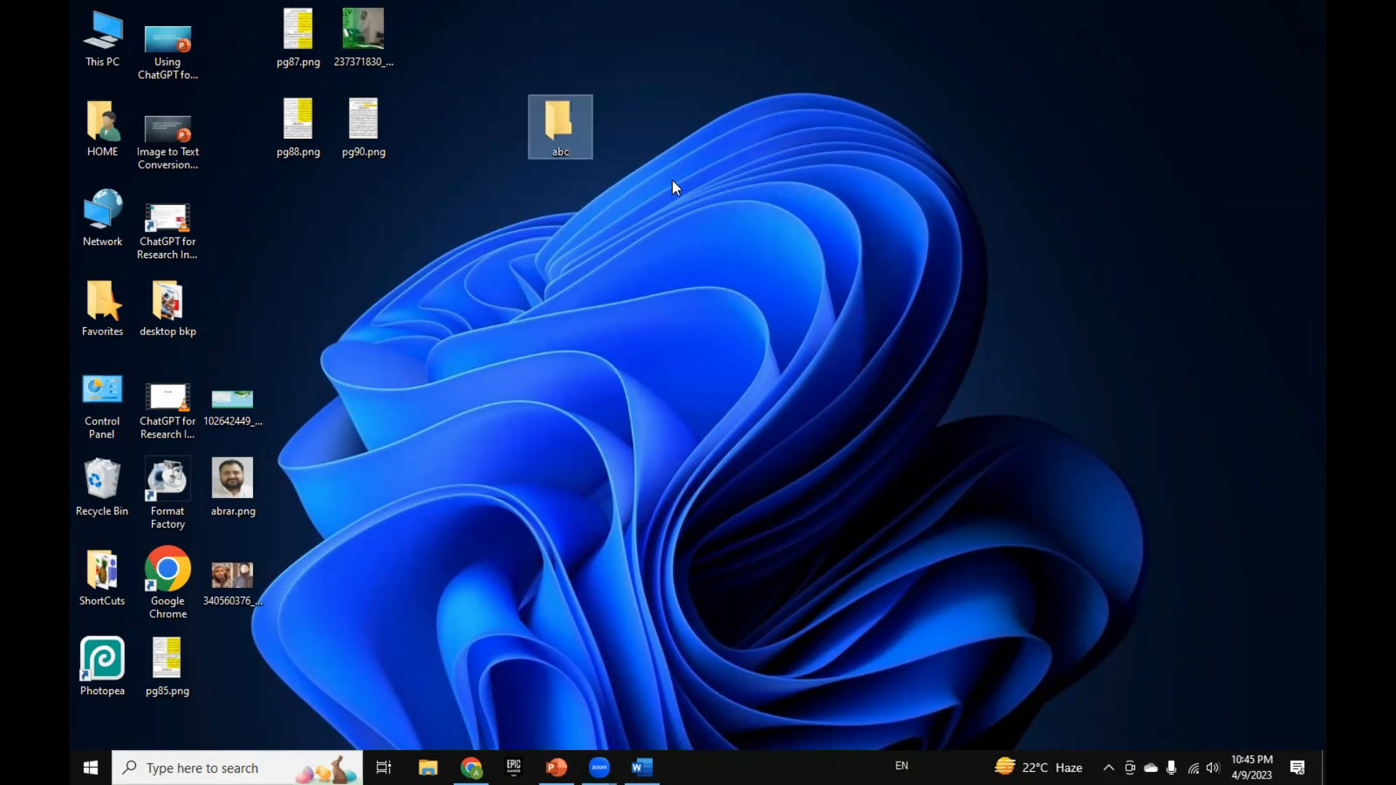
double_click(573, 125)
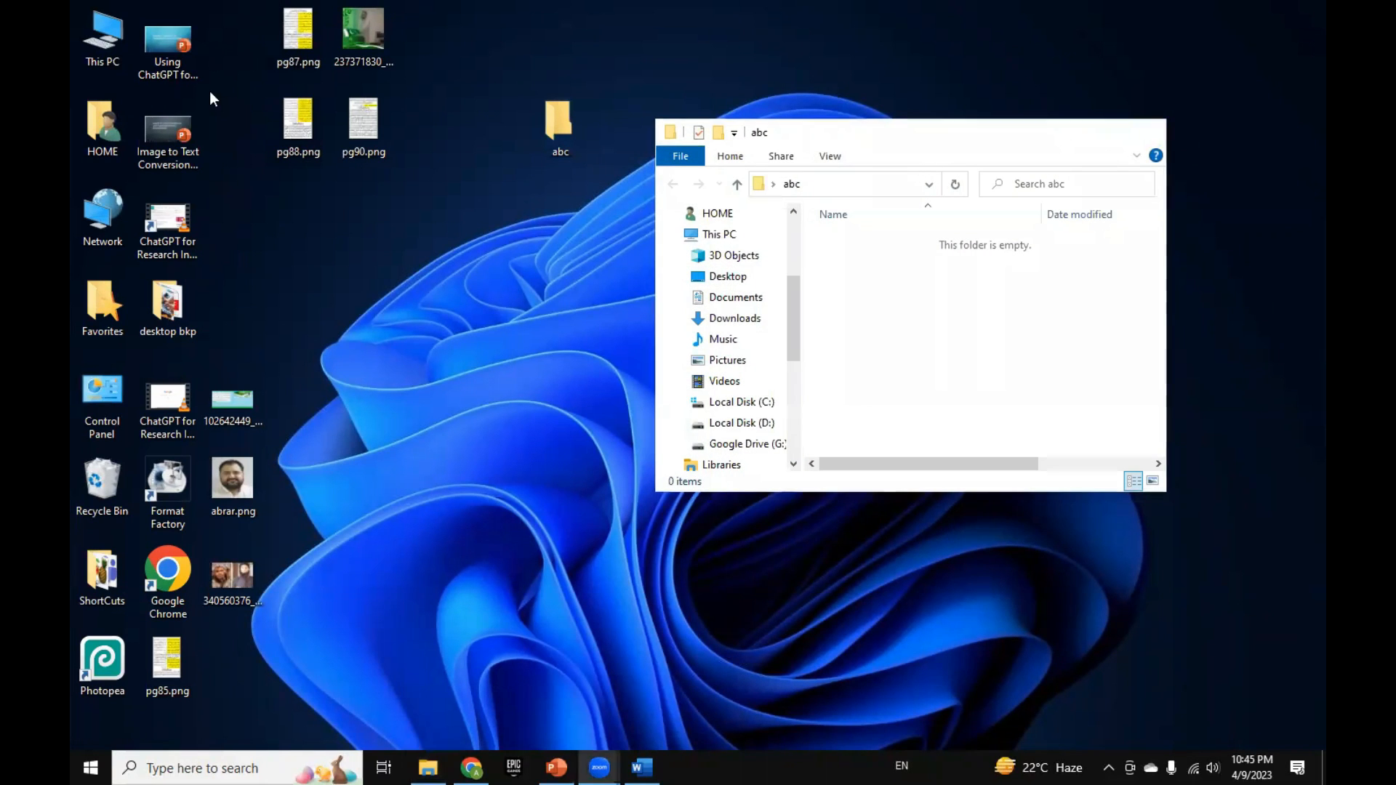
Step: Open This PC in a full-size window and examine its drives, selecting Local Disk (C:), then restore the smaller window
double_click(98, 36)
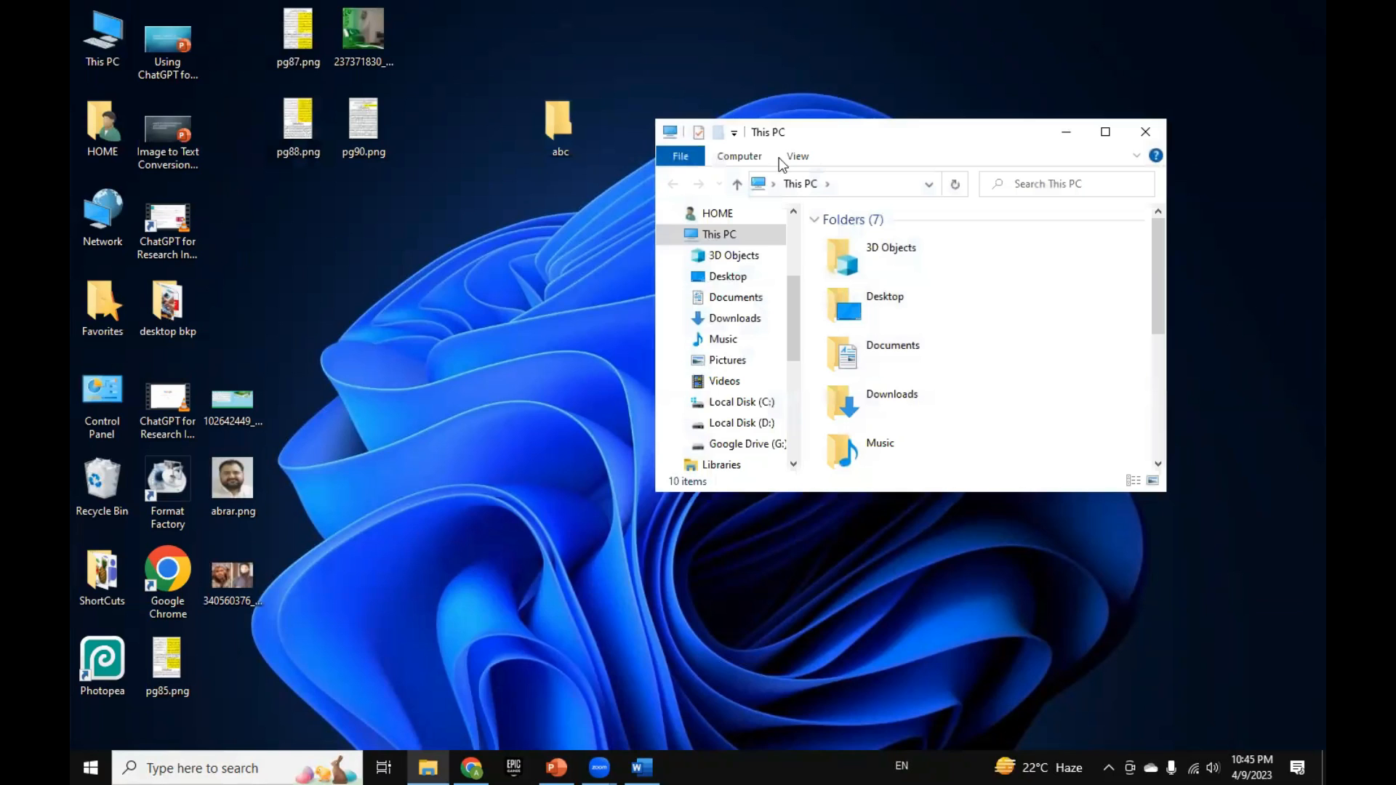
left_click(1105, 131)
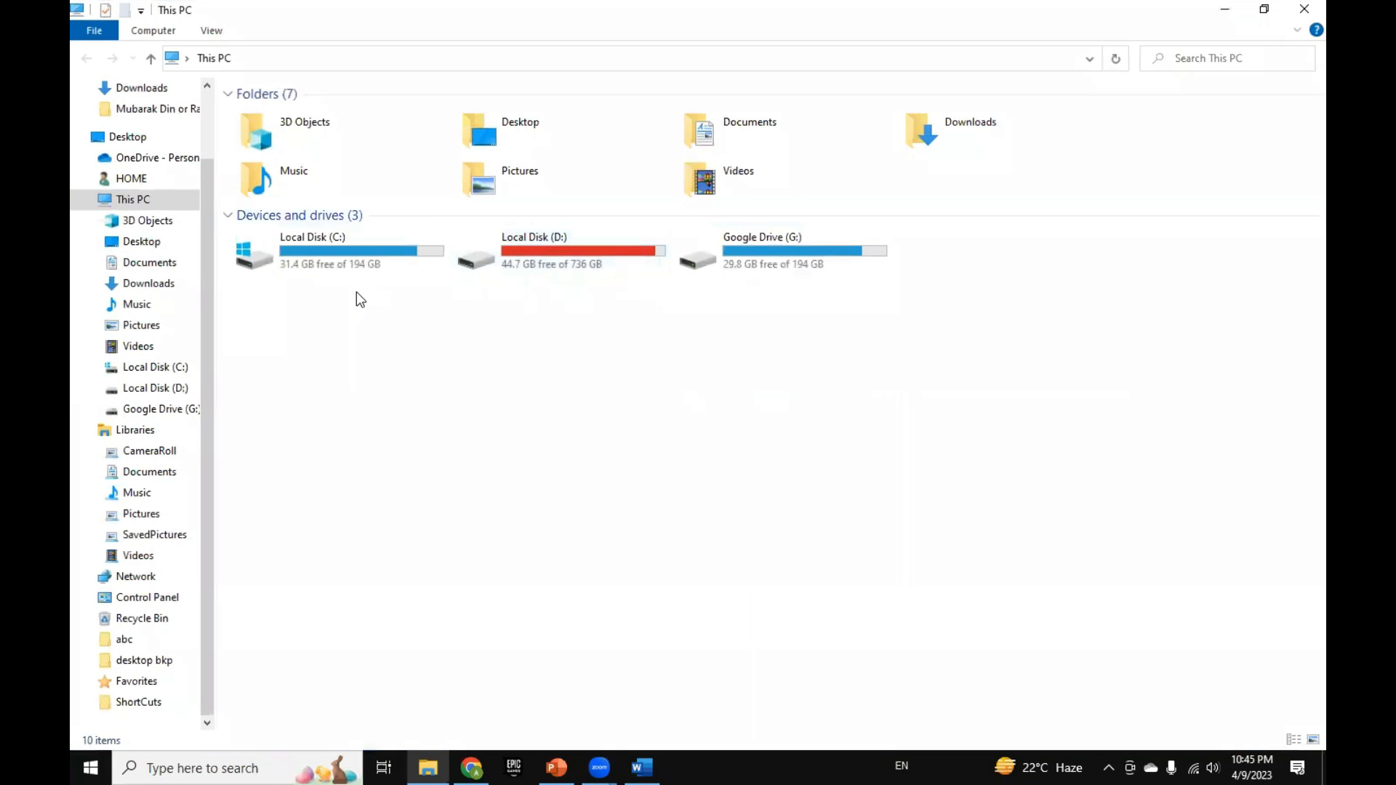
left_click(325, 265)
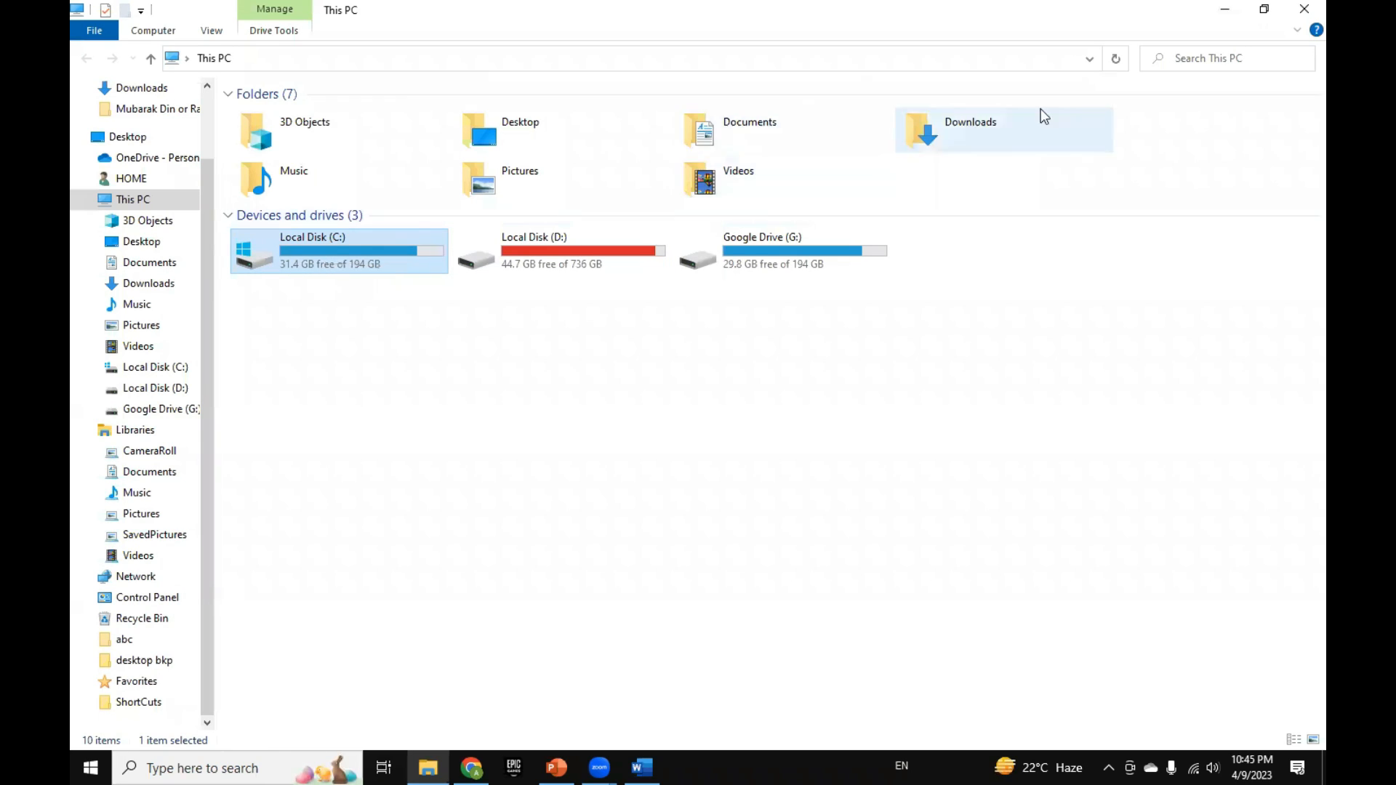
left_click(1265, 10)
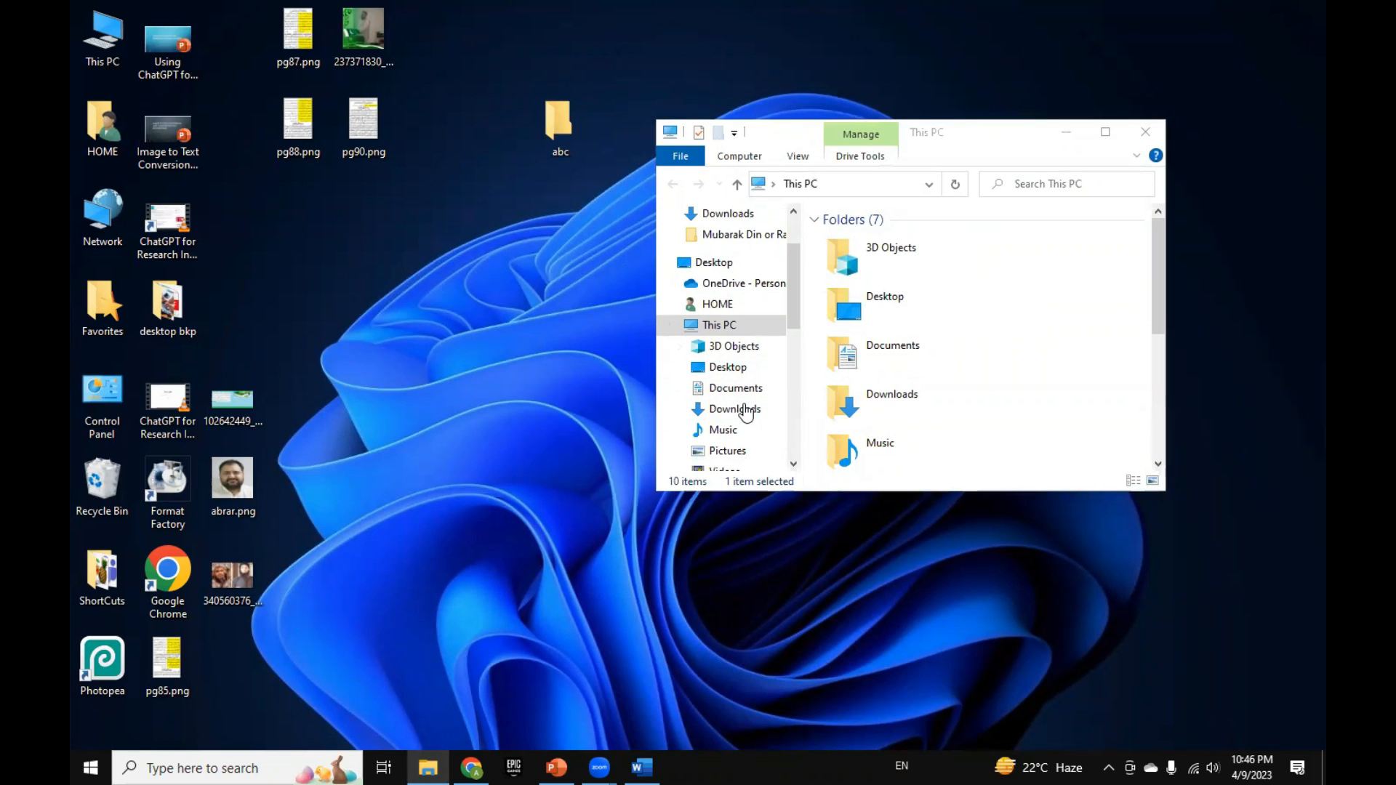
Step: Browse the folder tree to Local Disk (D:) and look through its contents in an enlarged window
left_click_drag(996, 142, 815, 56)
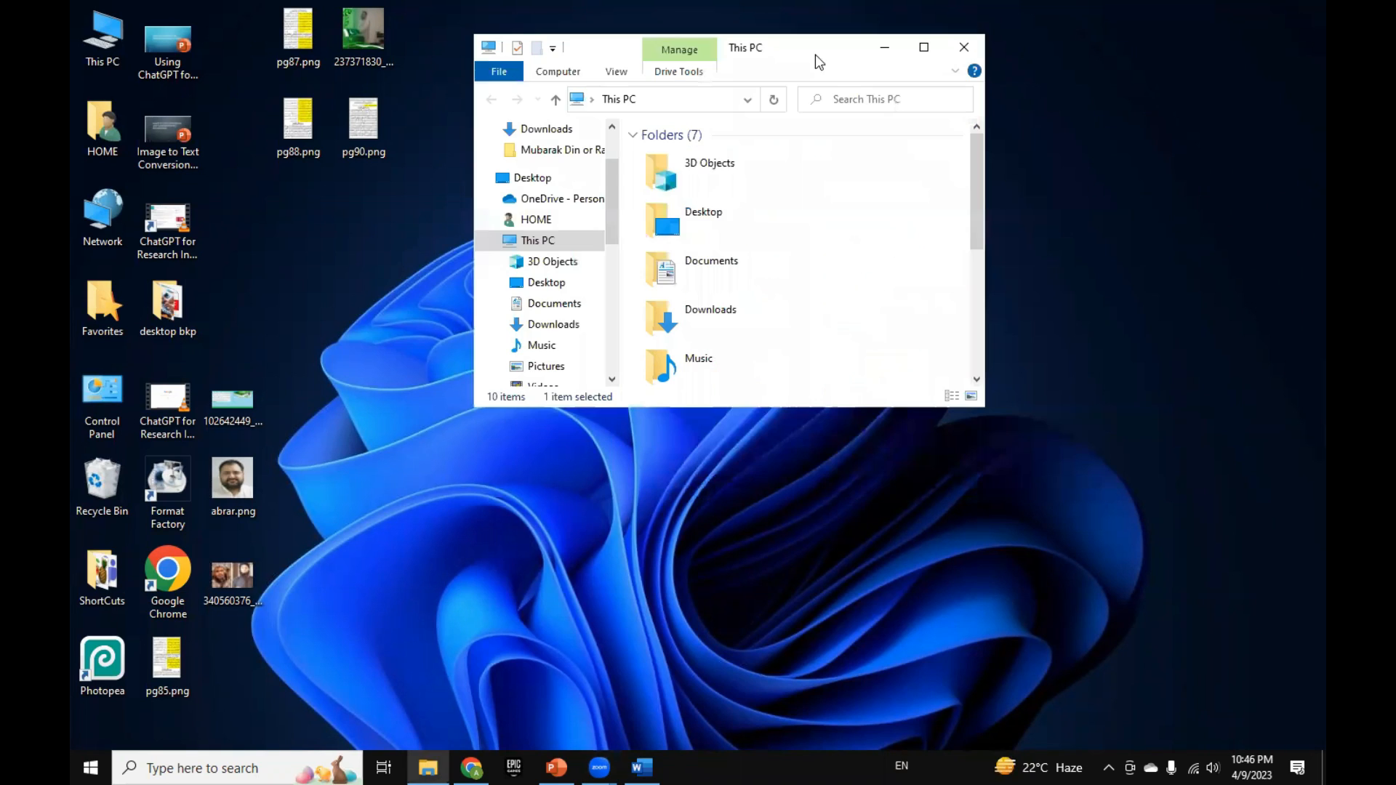
left_click_drag(609, 238, 622, 317)
left_click(560, 170)
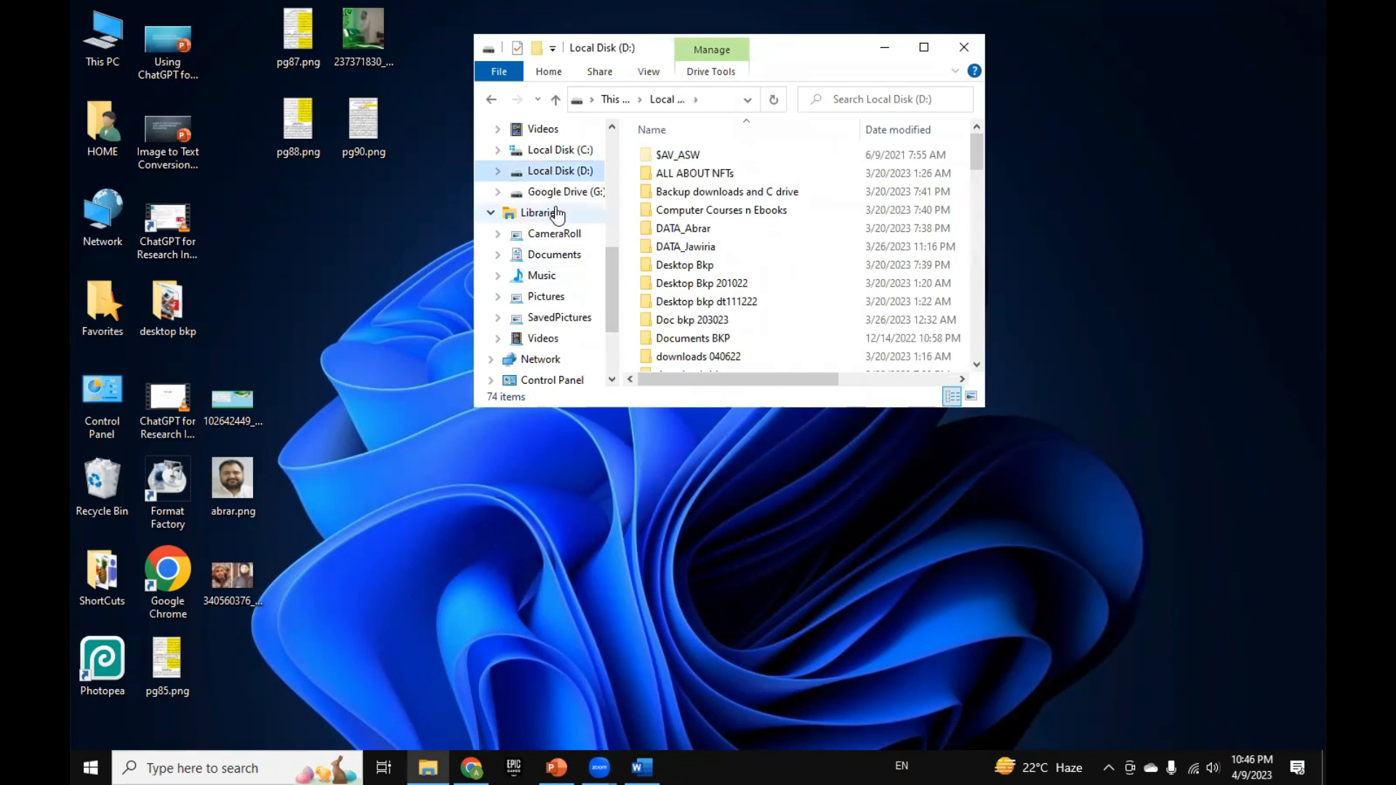
left_click_drag(608, 289, 615, 169)
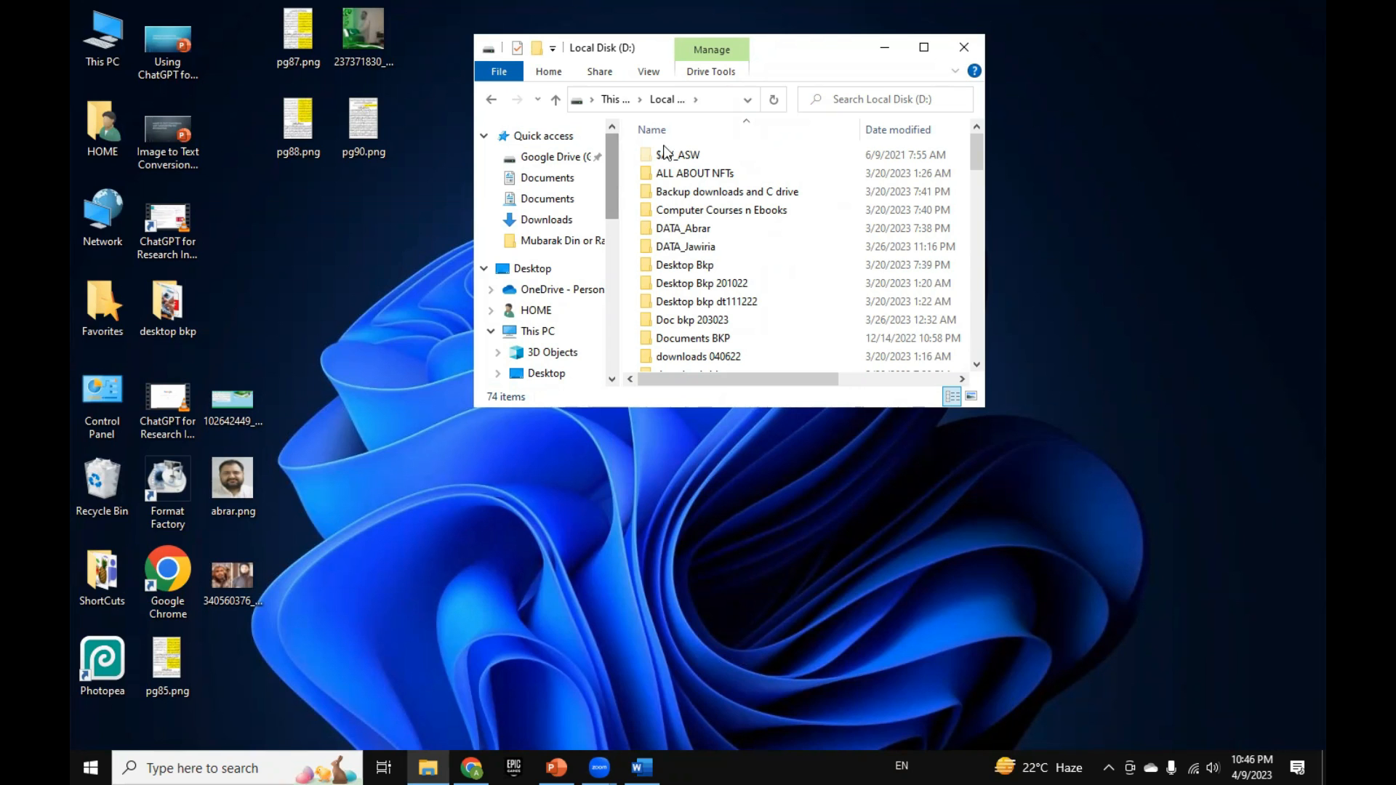
left_click(920, 51)
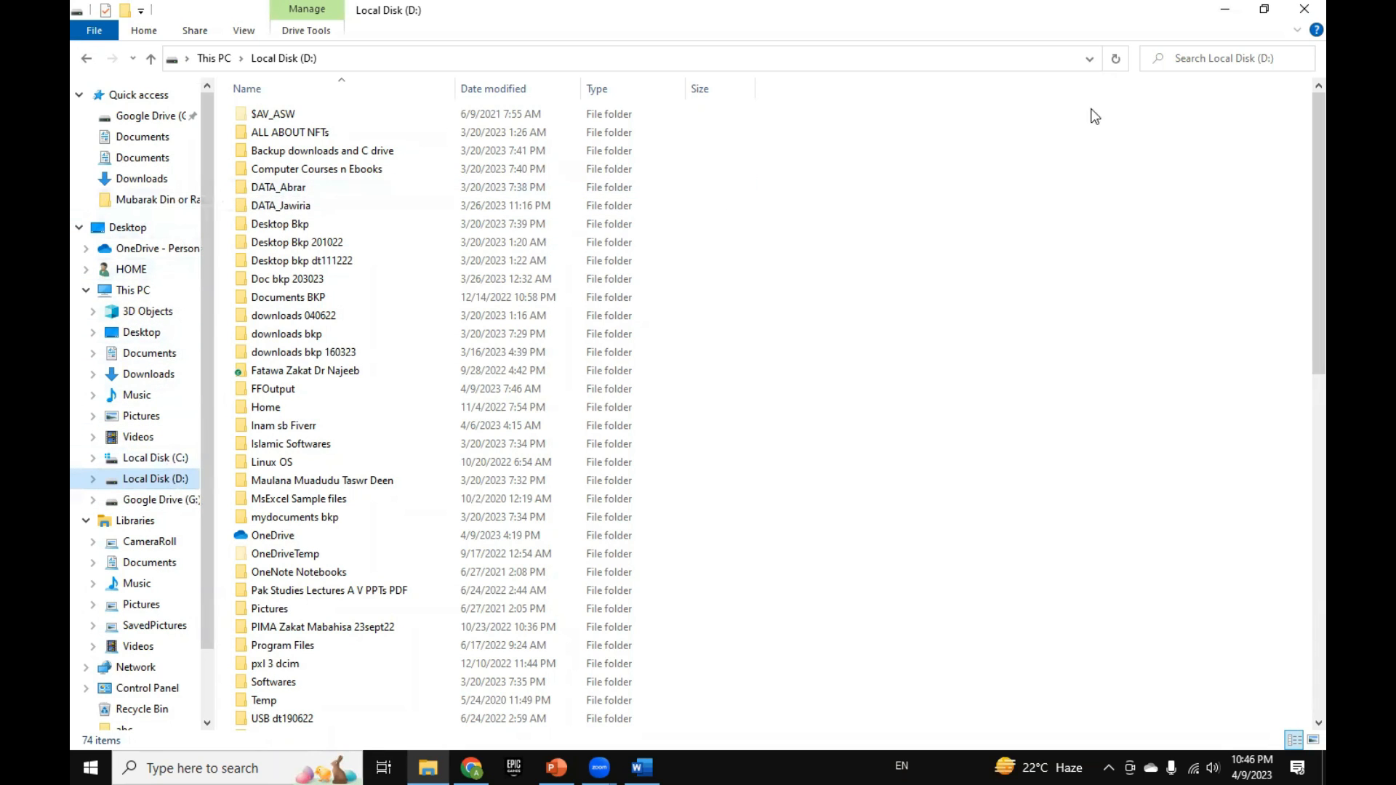
left_click(1263, 10)
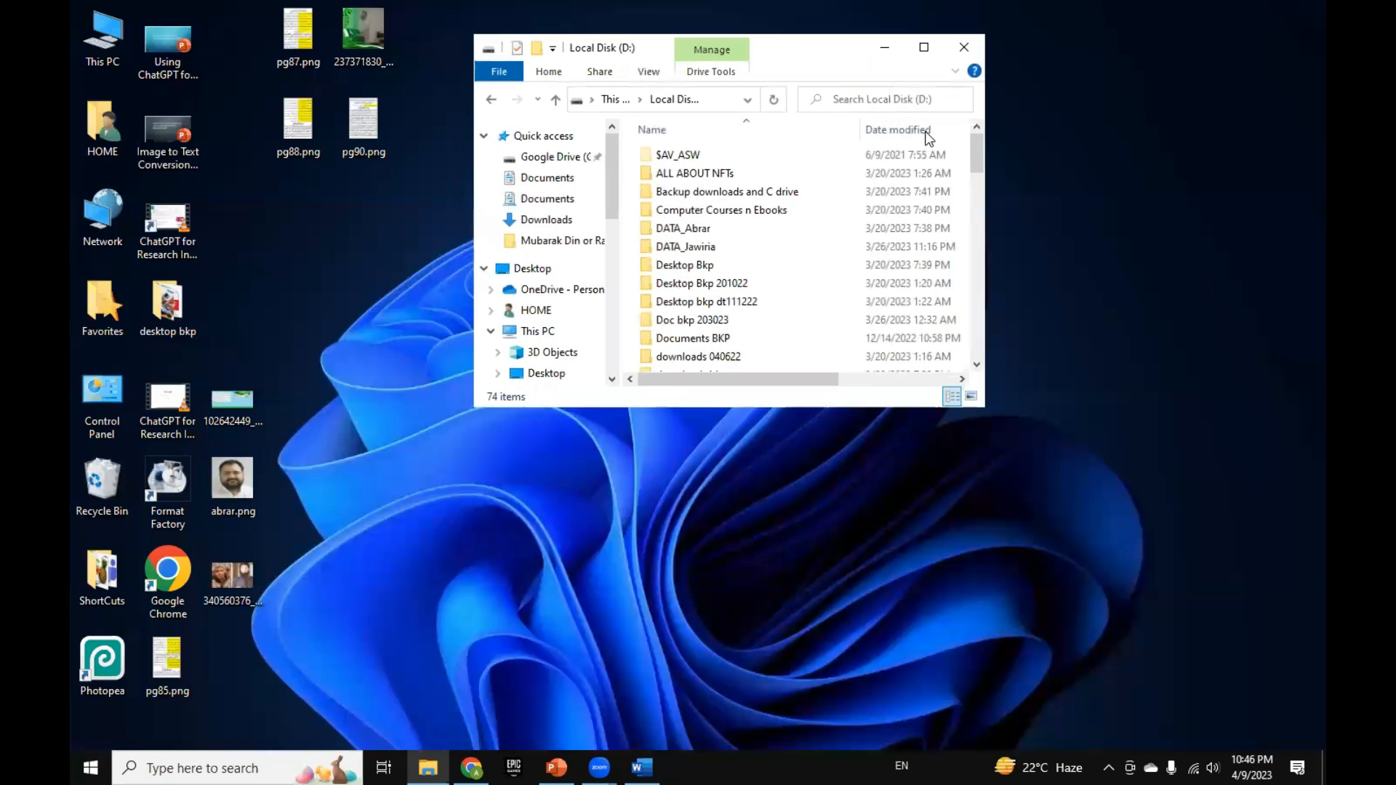
Step: Copy pg90.png from the desktop and open This PC in a full-size window
left_click(352, 133)
right_click(352, 134)
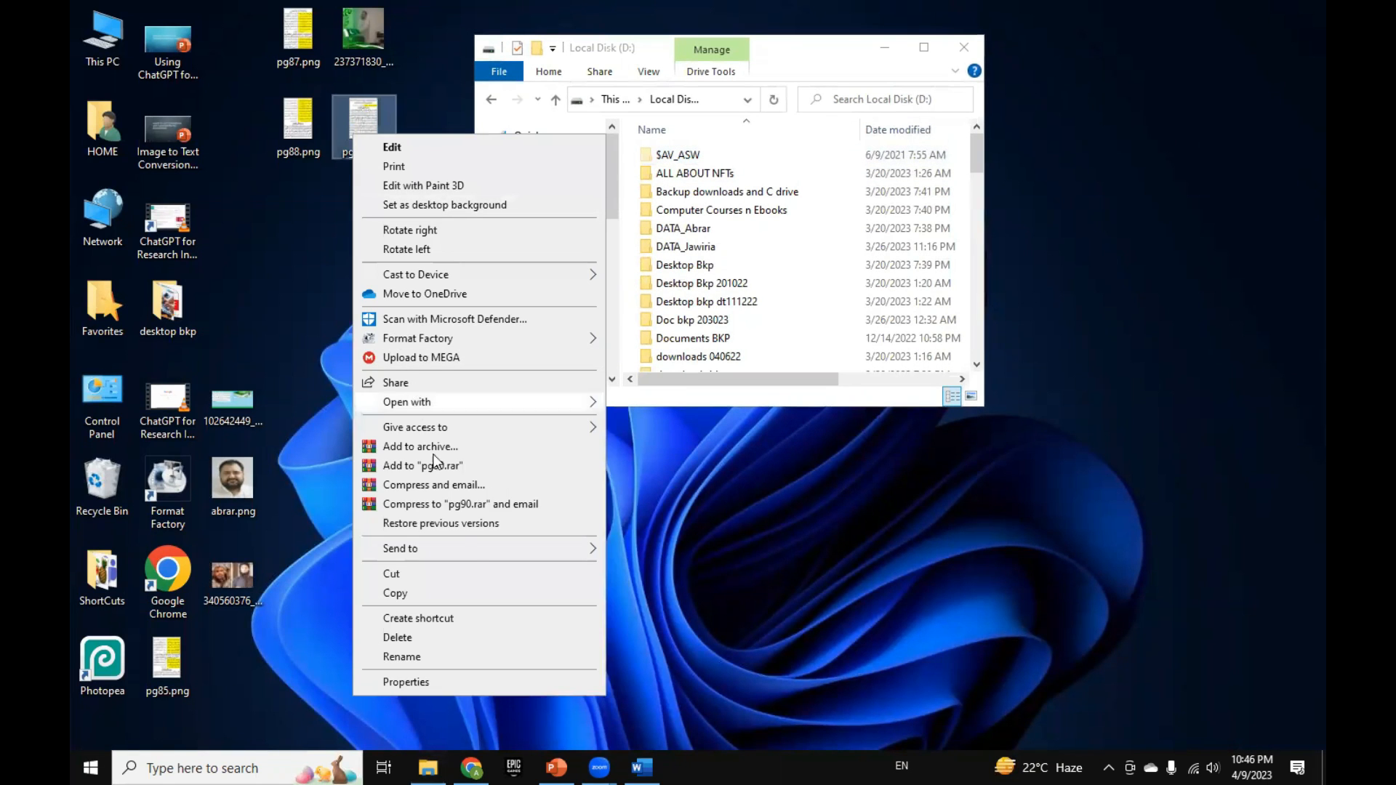
left_click(491, 601)
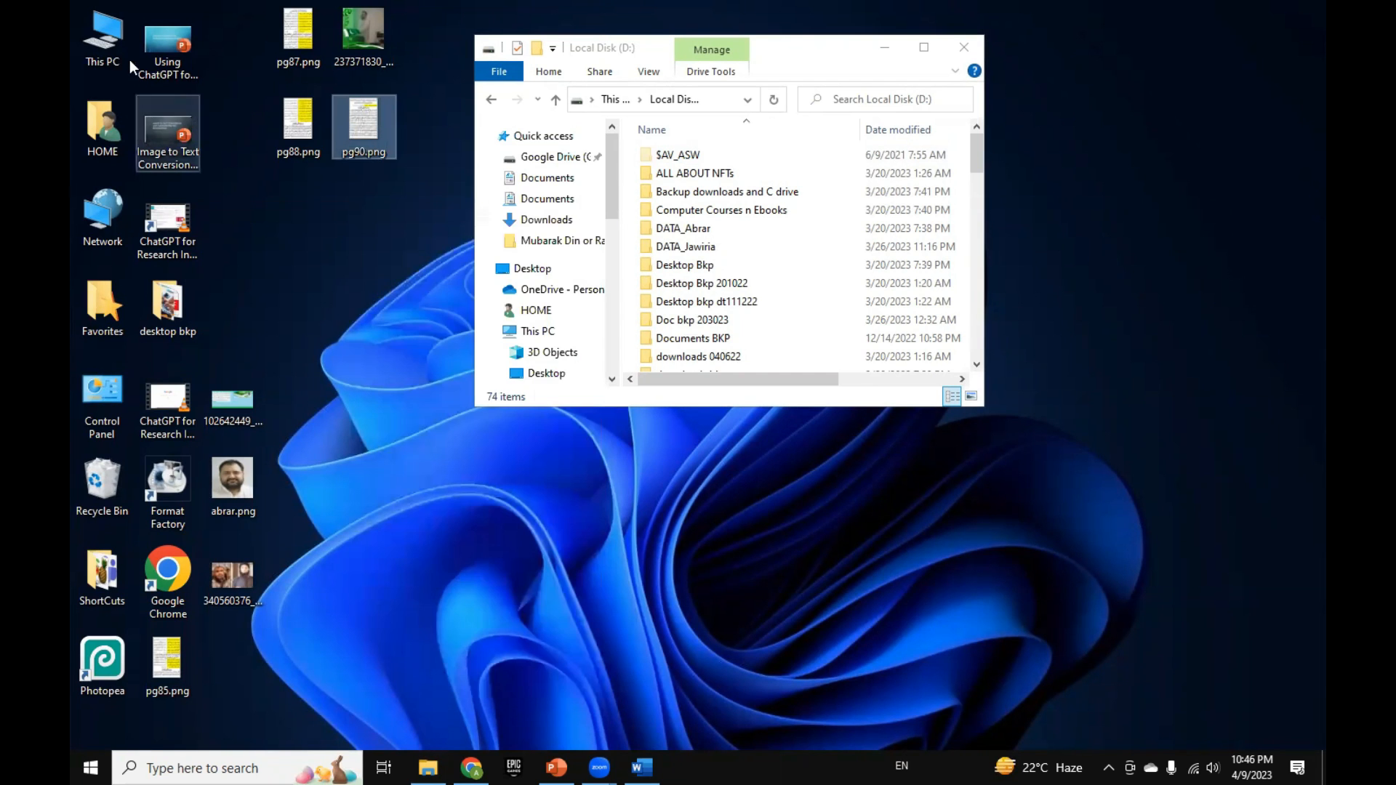
left_click(120, 52)
double_click(121, 51)
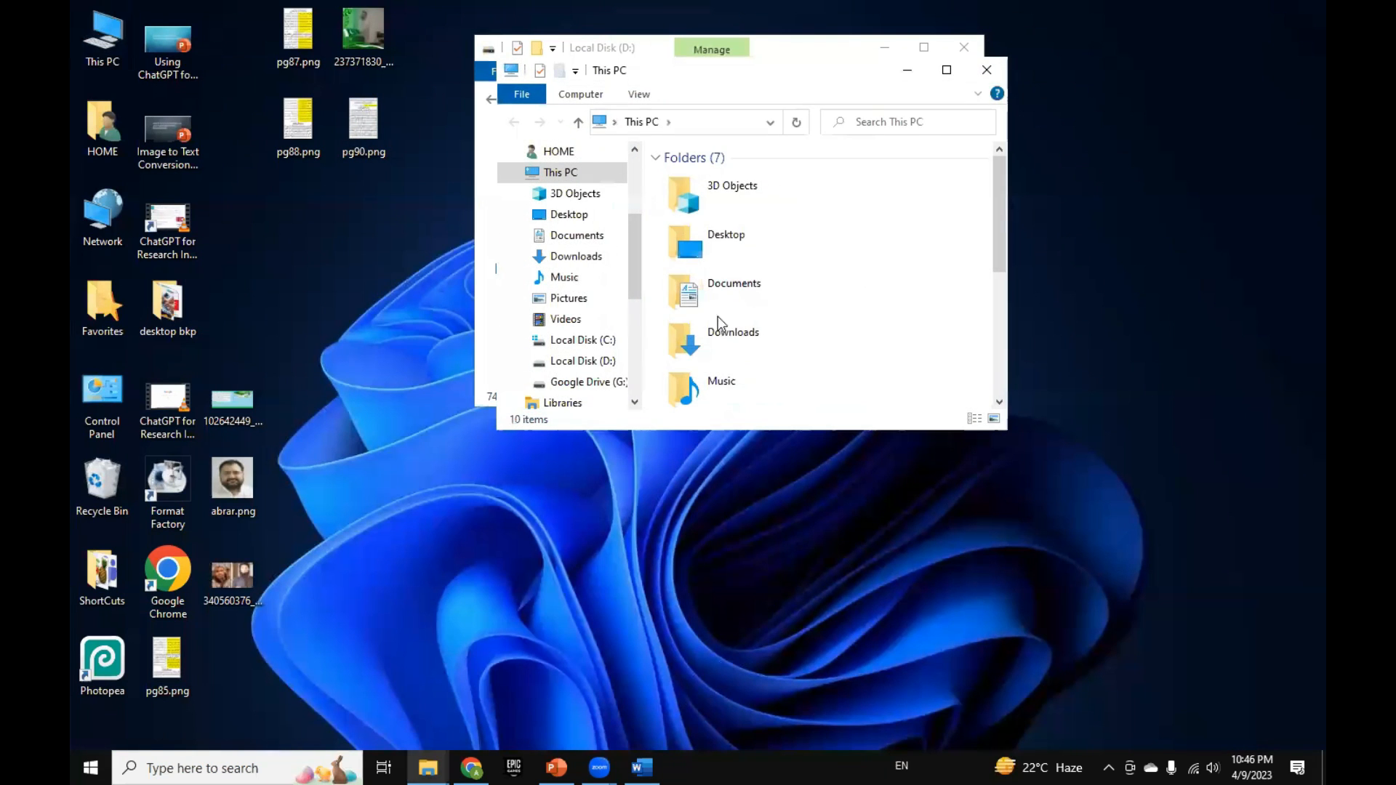
left_click(946, 72)
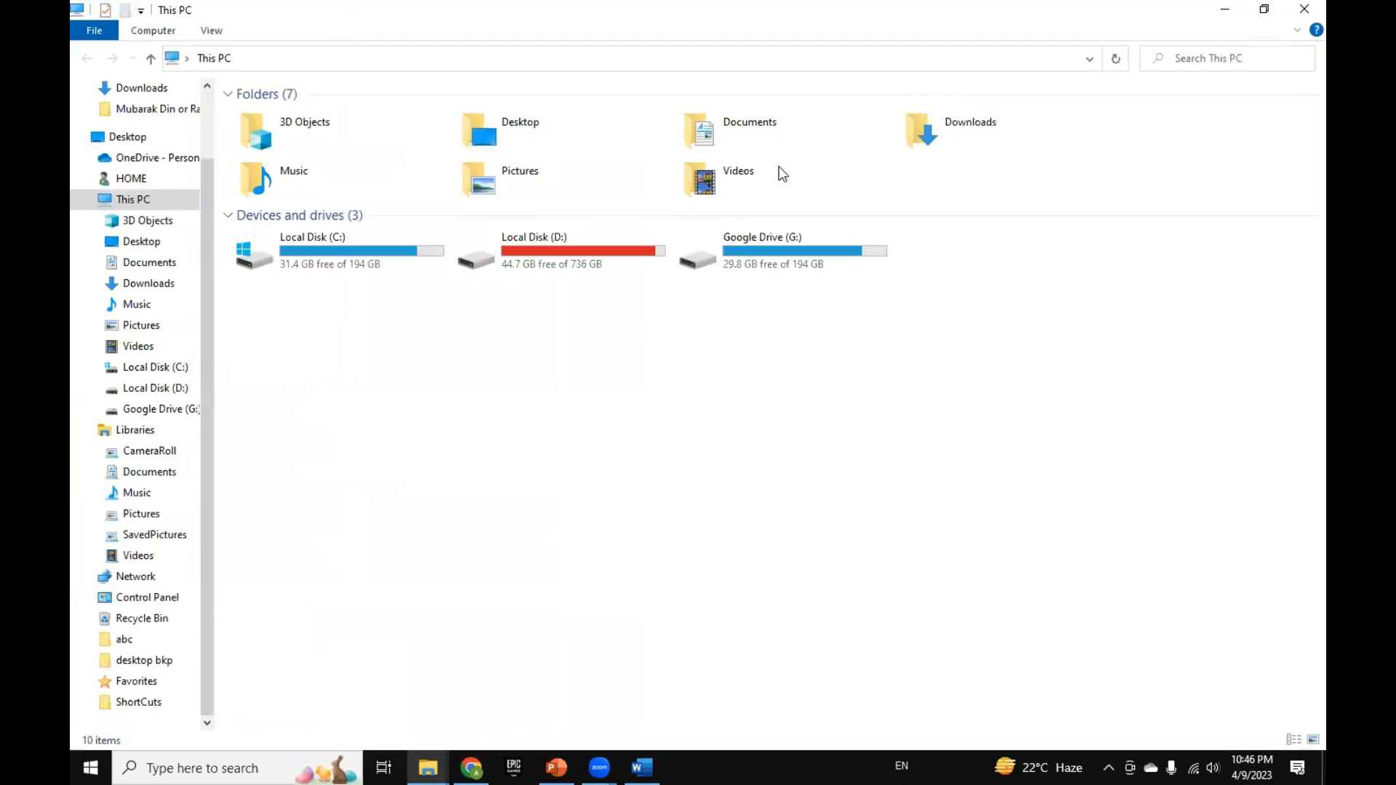
Step: Open the ALL ABOUT NFTs folder on Local Disk (D:) and paste the copied image into it
double_click(627, 265)
scroll(575, 331, "down", 11)
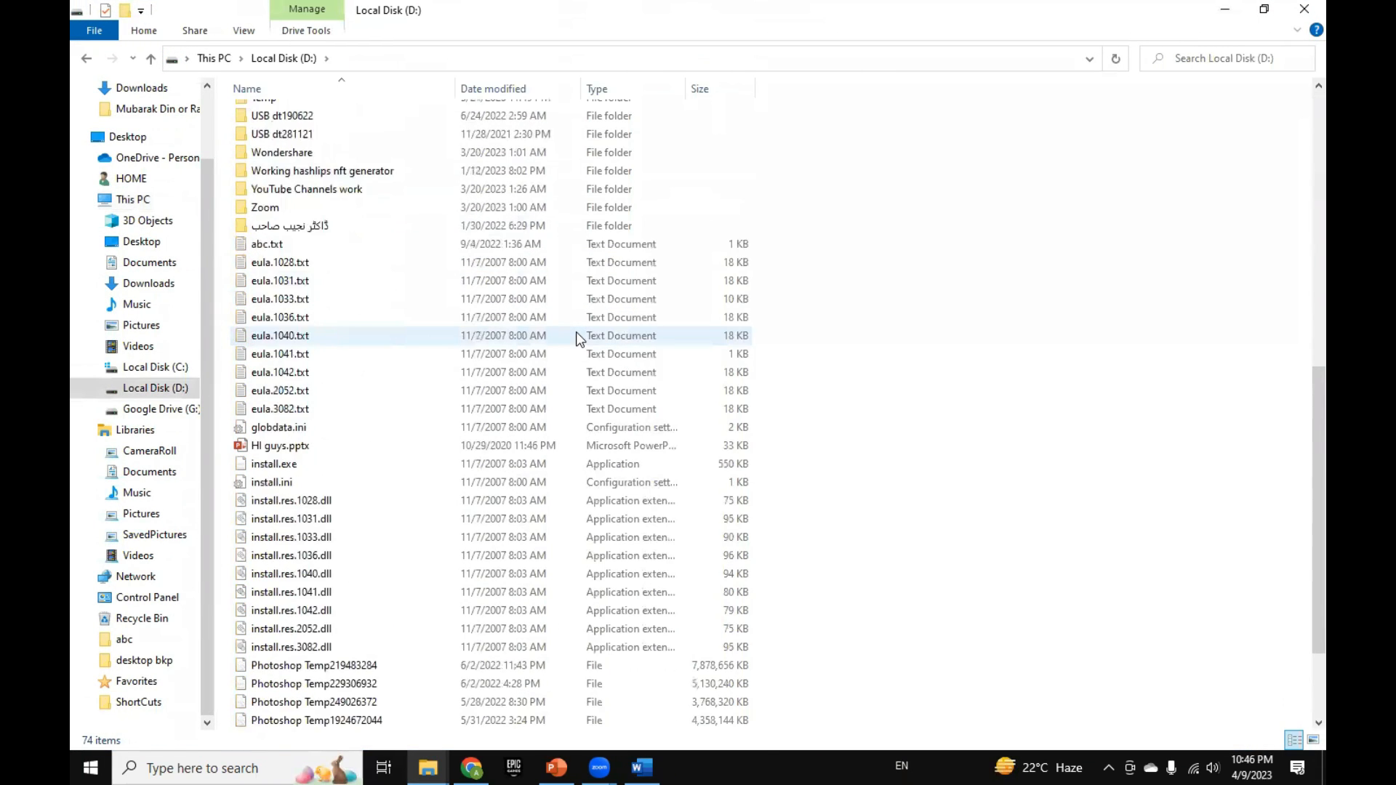
scroll(575, 331, "up", 10)
scroll(576, 332, "up", 1)
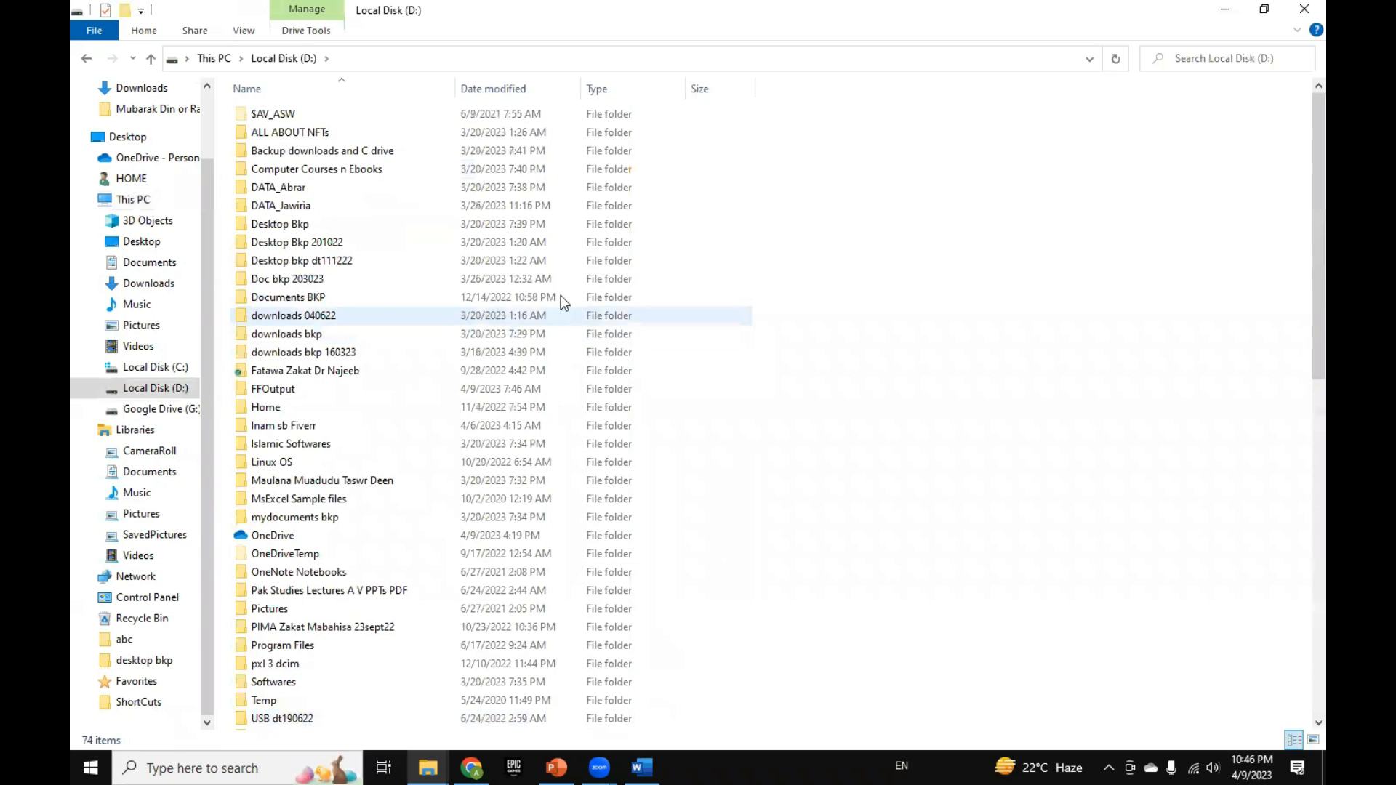
double_click(378, 134)
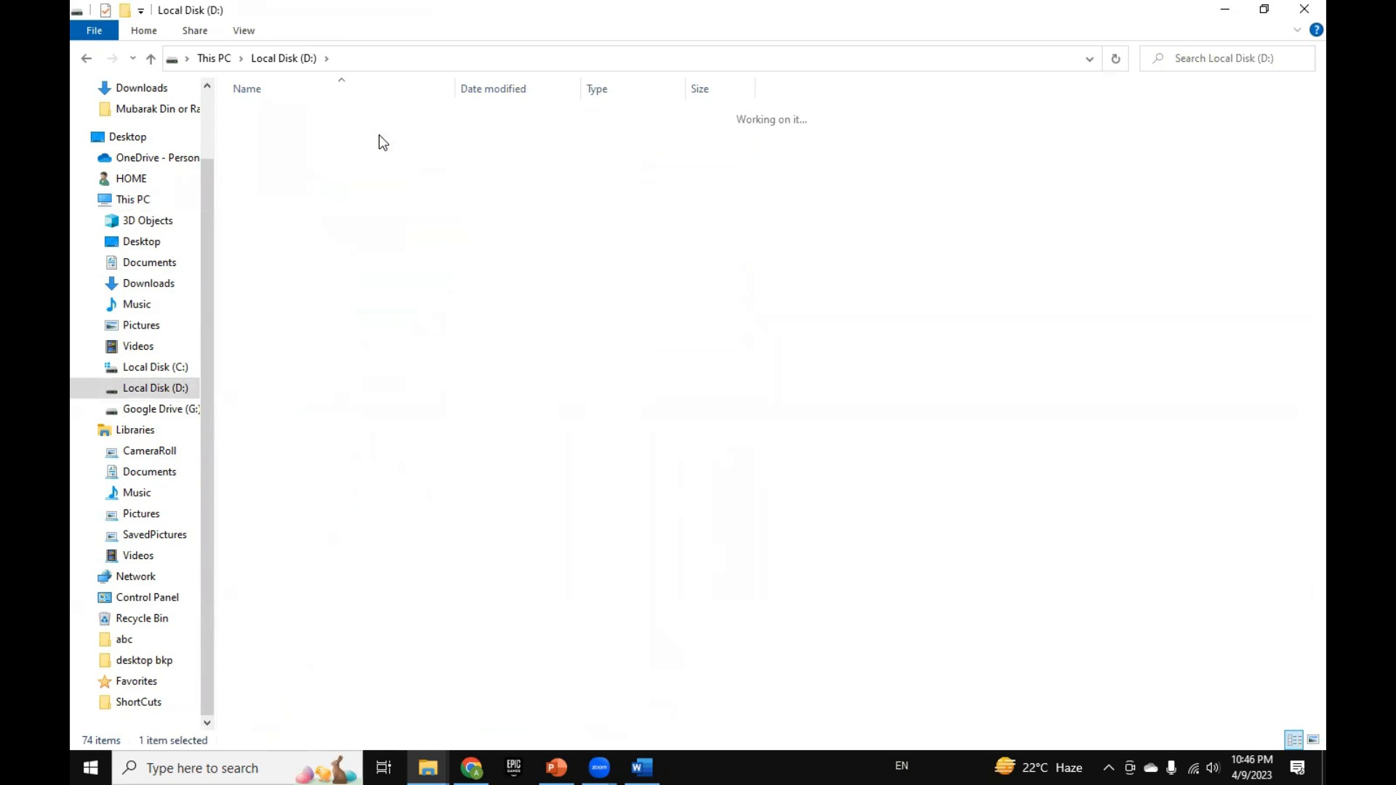
right_click(467, 377)
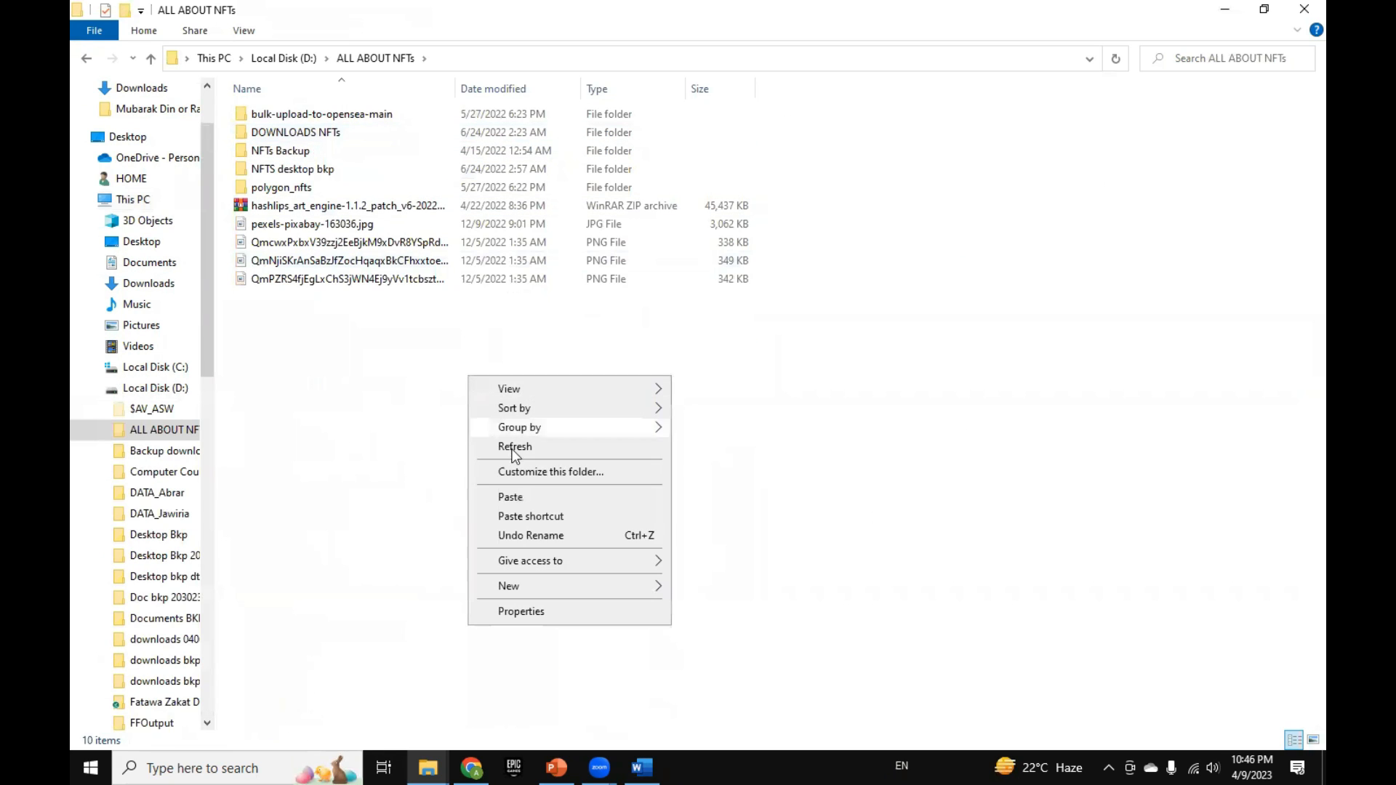
left_click(535, 499)
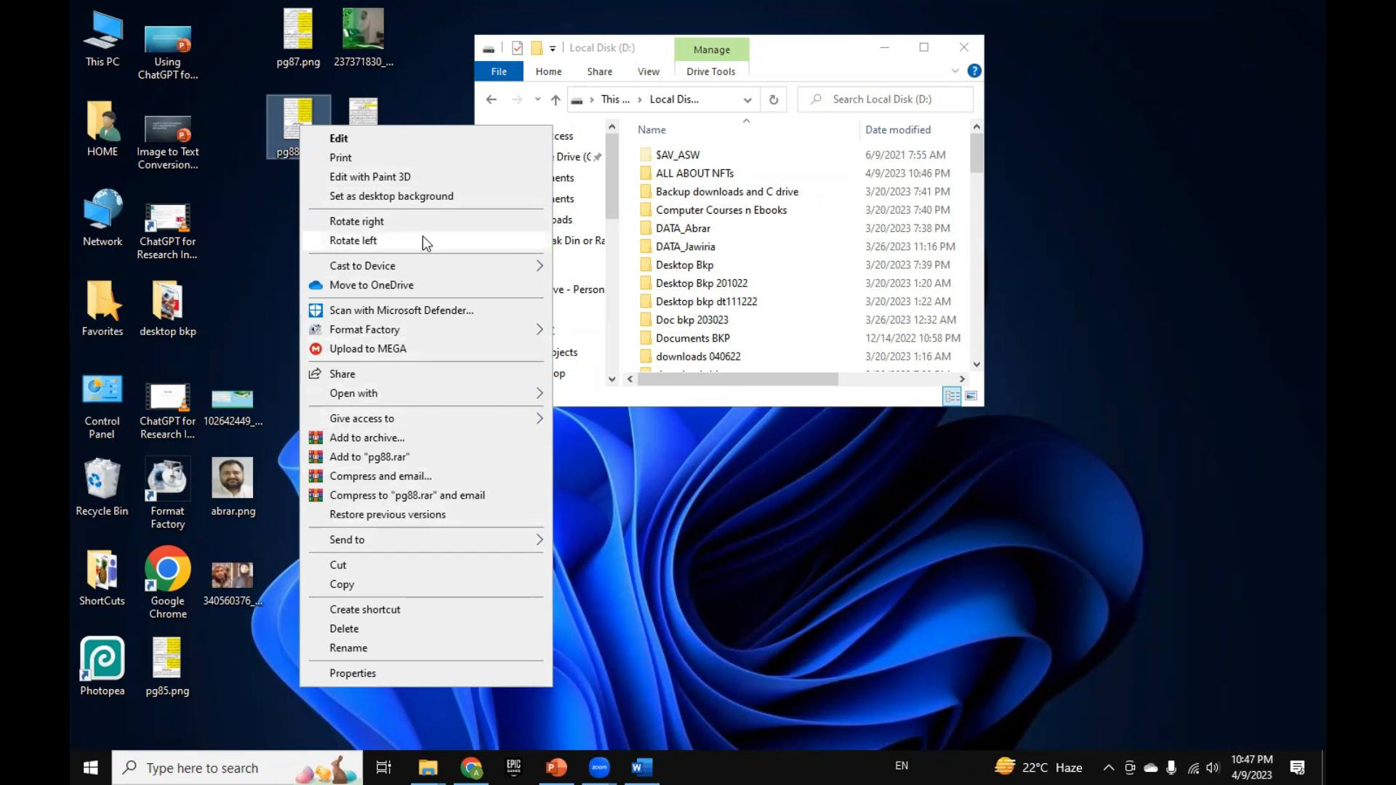
Step: Select pg87.png, pg88.png, pg90.png and the 237371830 image on the desktop as one group, and clear the selection
left_click(413, 98)
left_click_drag(251, 18, 377, 192)
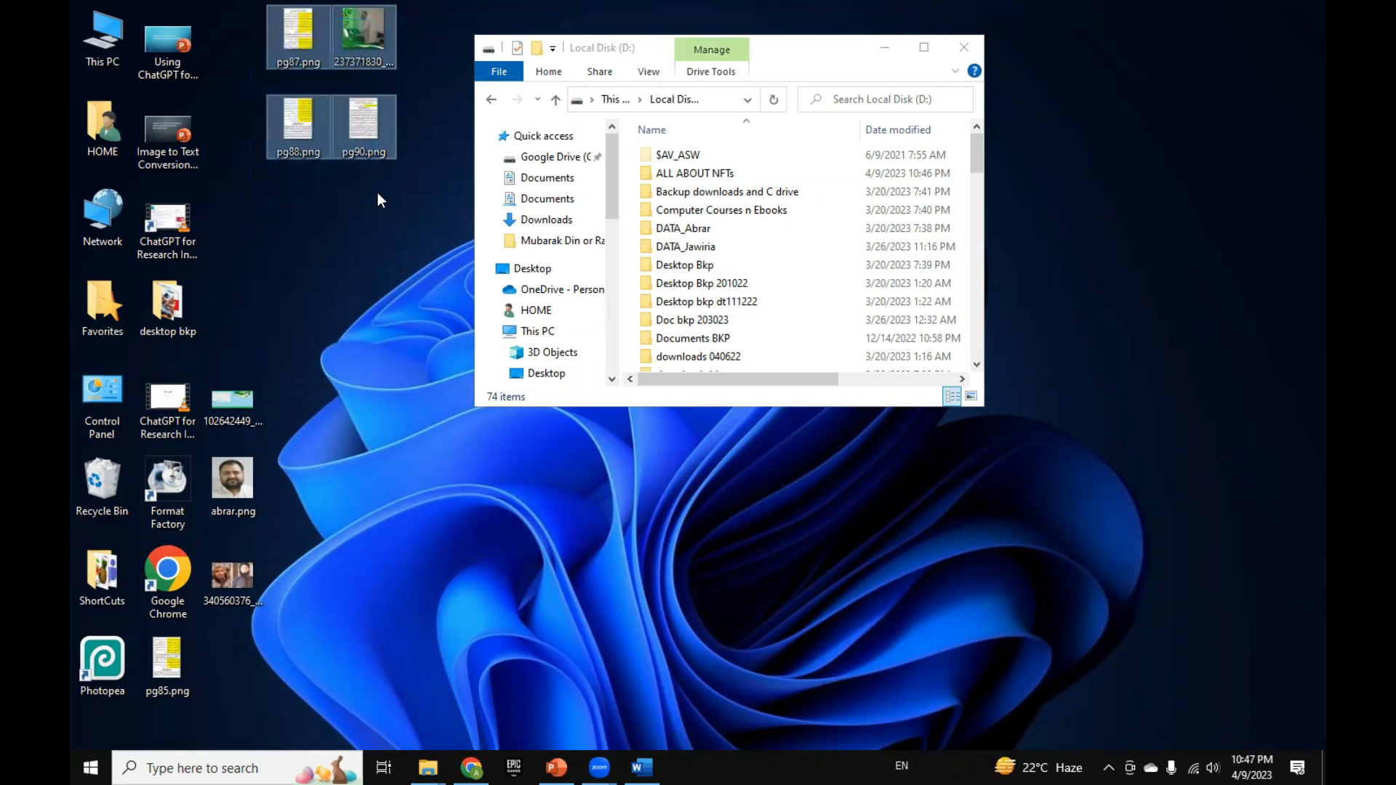
left_click(378, 192)
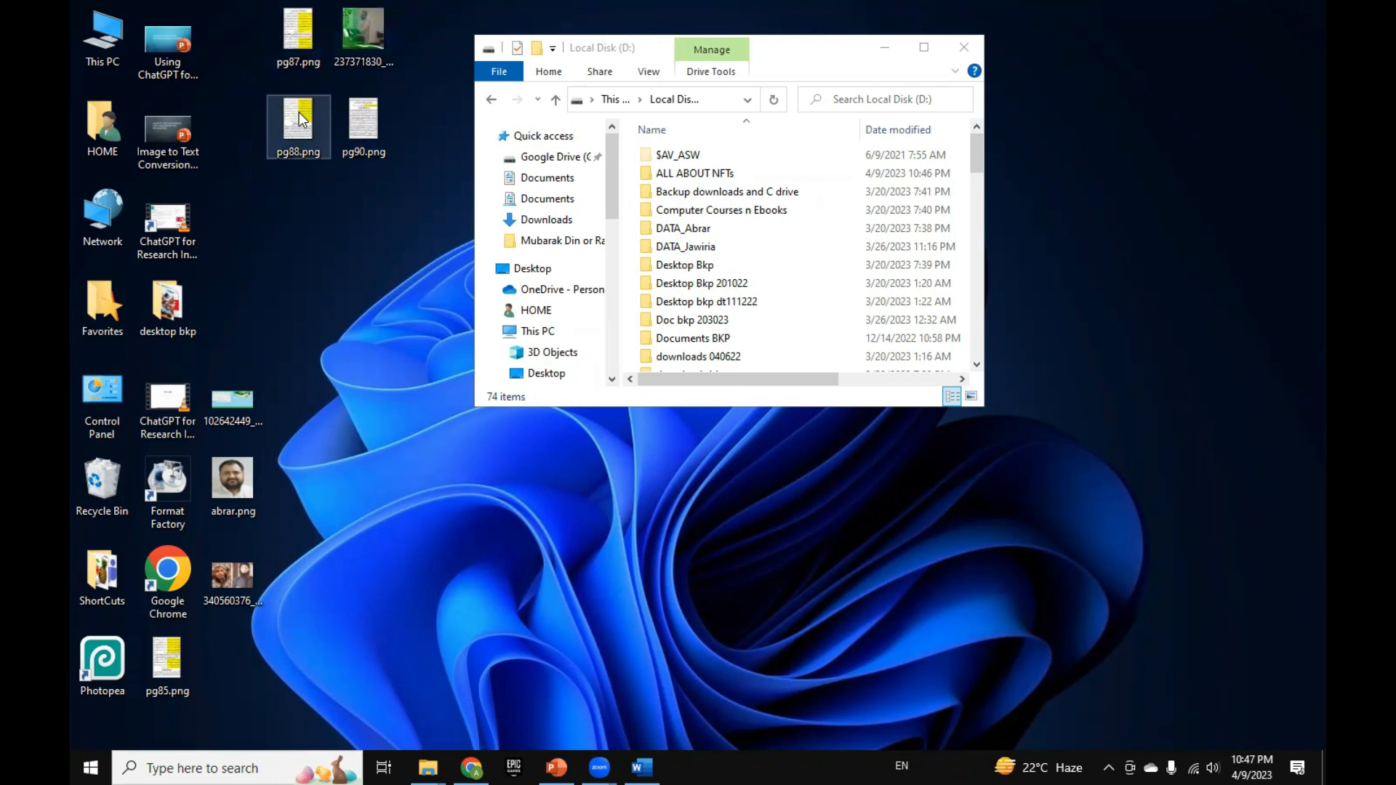
left_click_drag(260, 14, 395, 215)
left_click(393, 218)
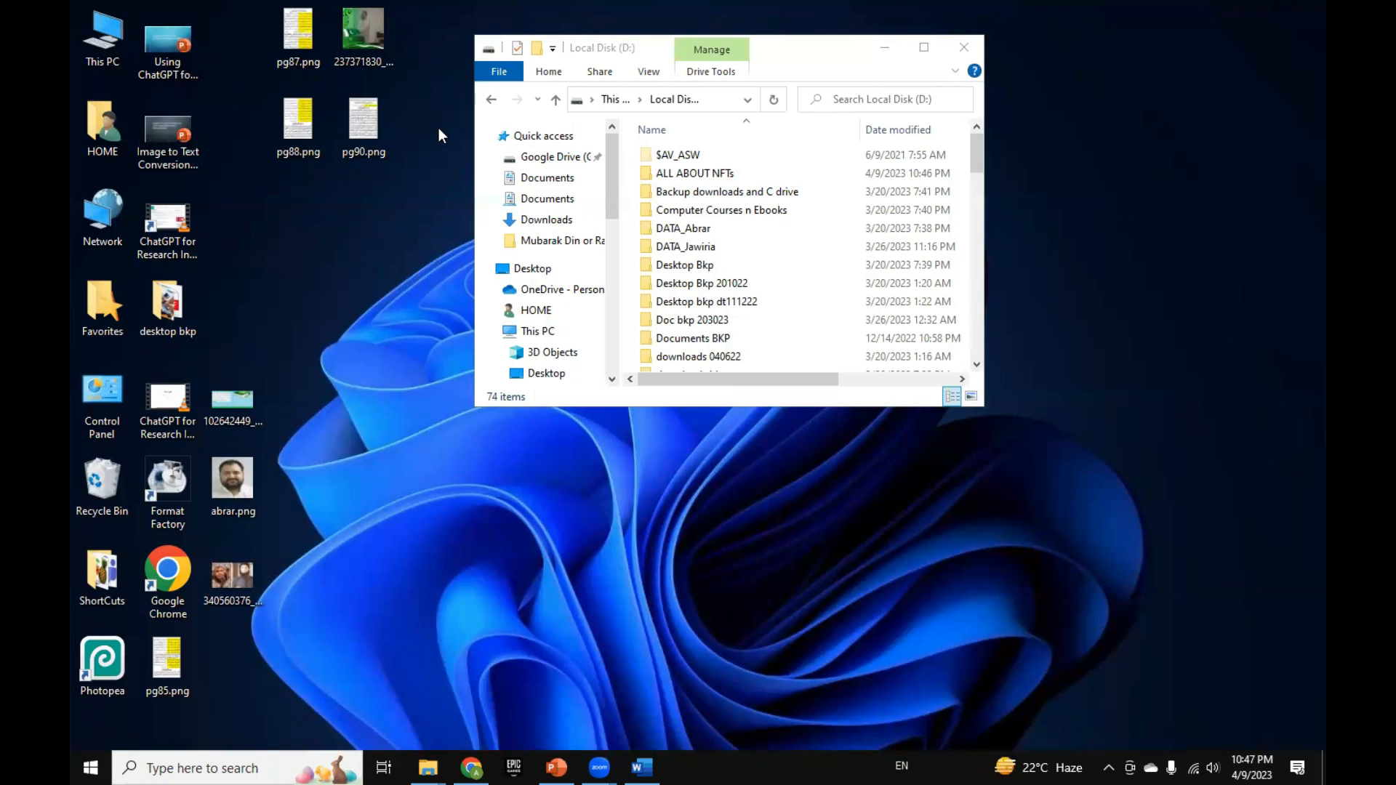
Step: Select only the 237371830 image and pg88.png together on the desktop, copy both, and clear the selection
left_click(386, 38)
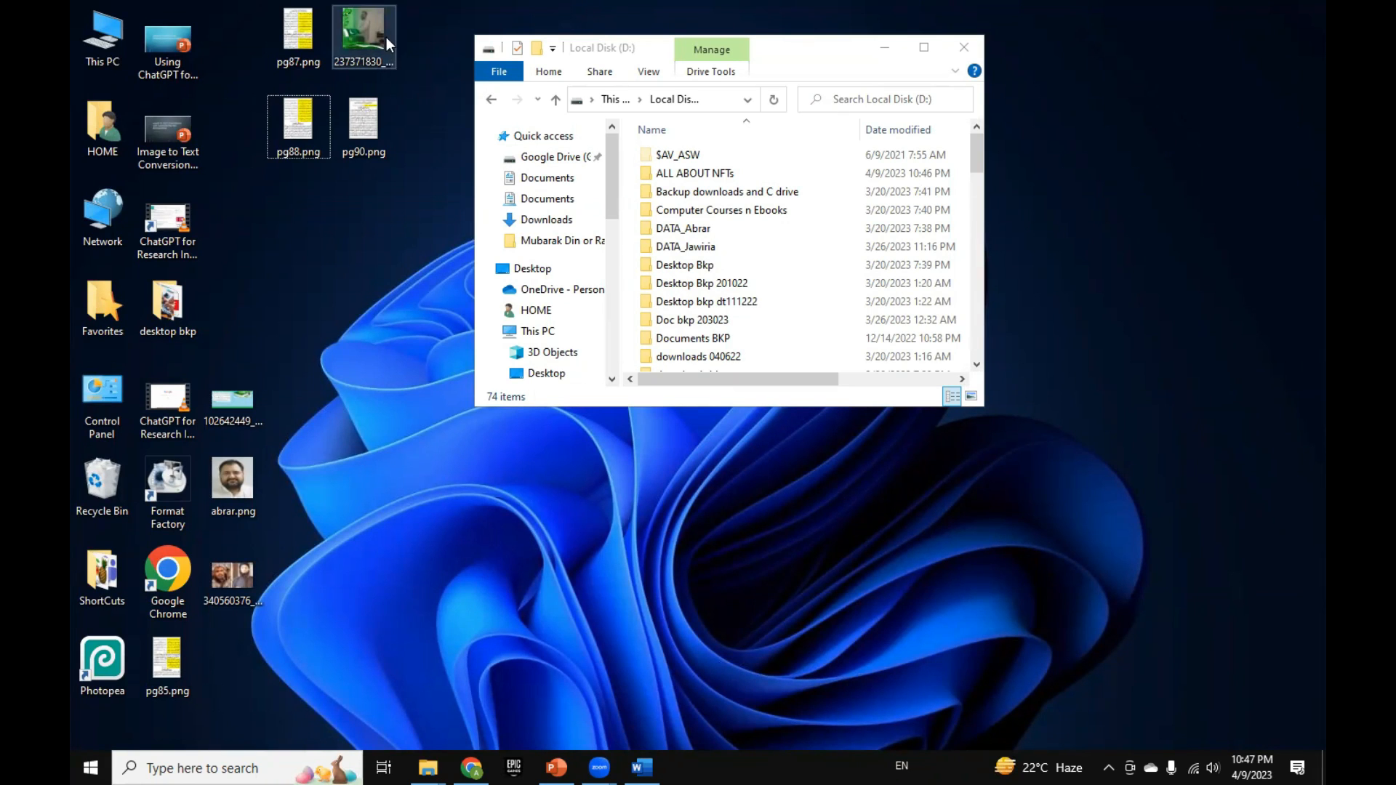
left_click(304, 125, "ctrl")
right_click(304, 125)
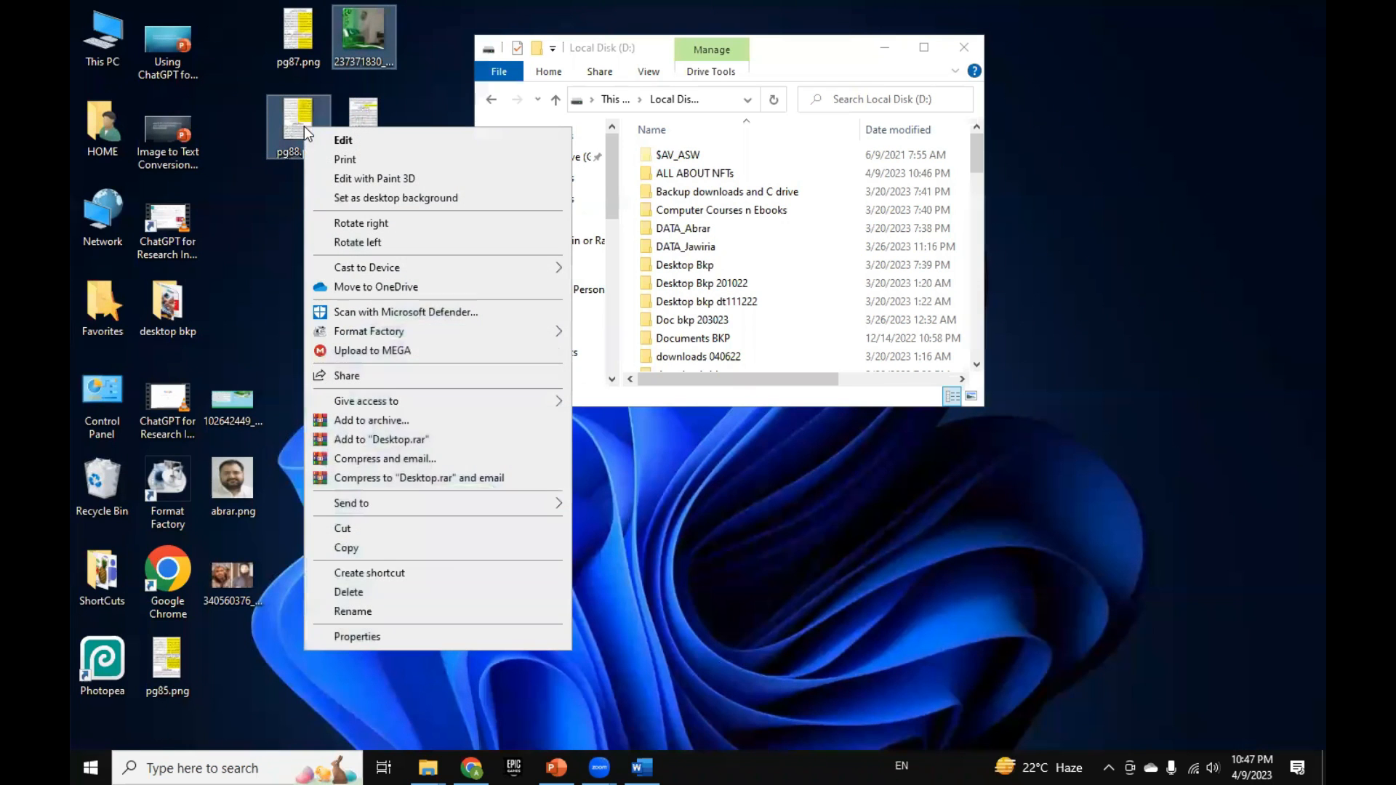
left_click(445, 547)
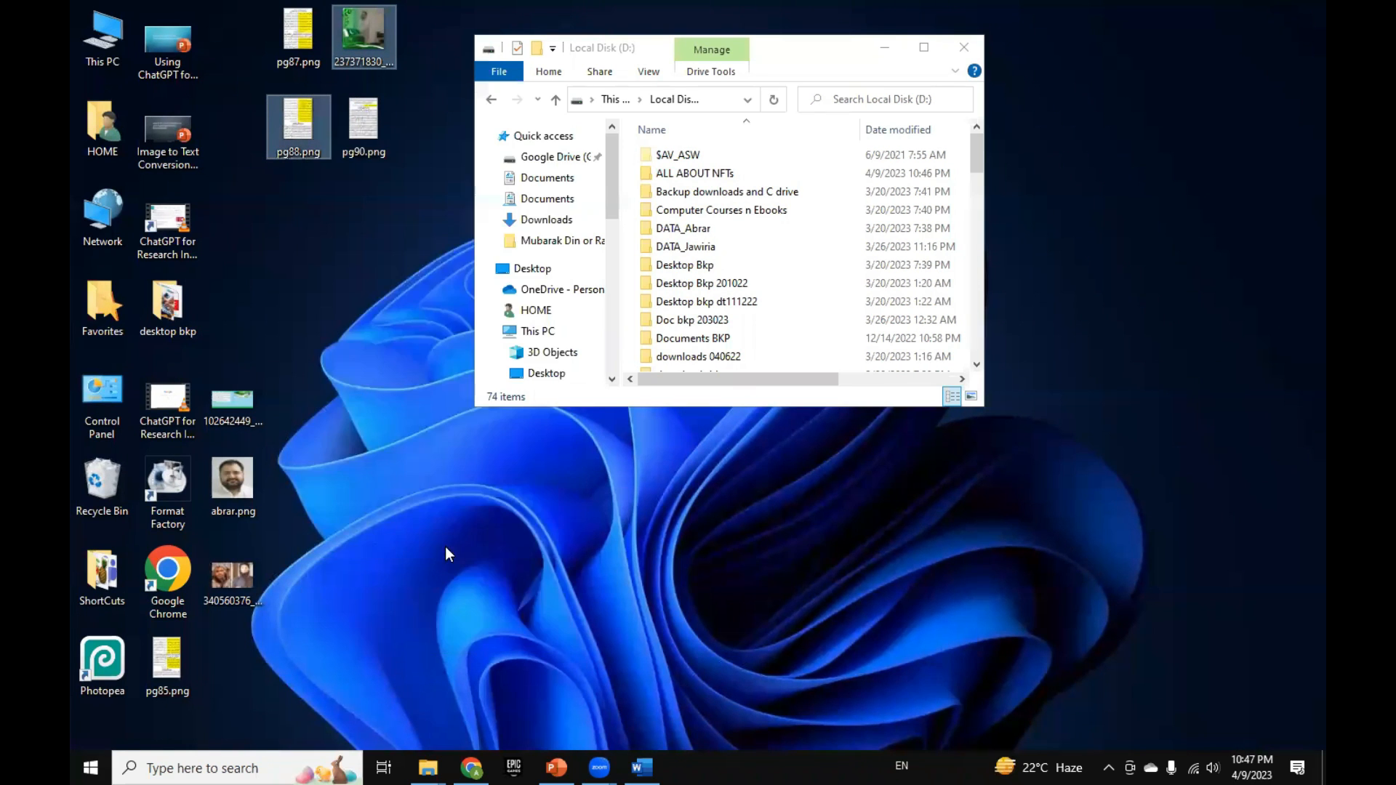
left_click(342, 313)
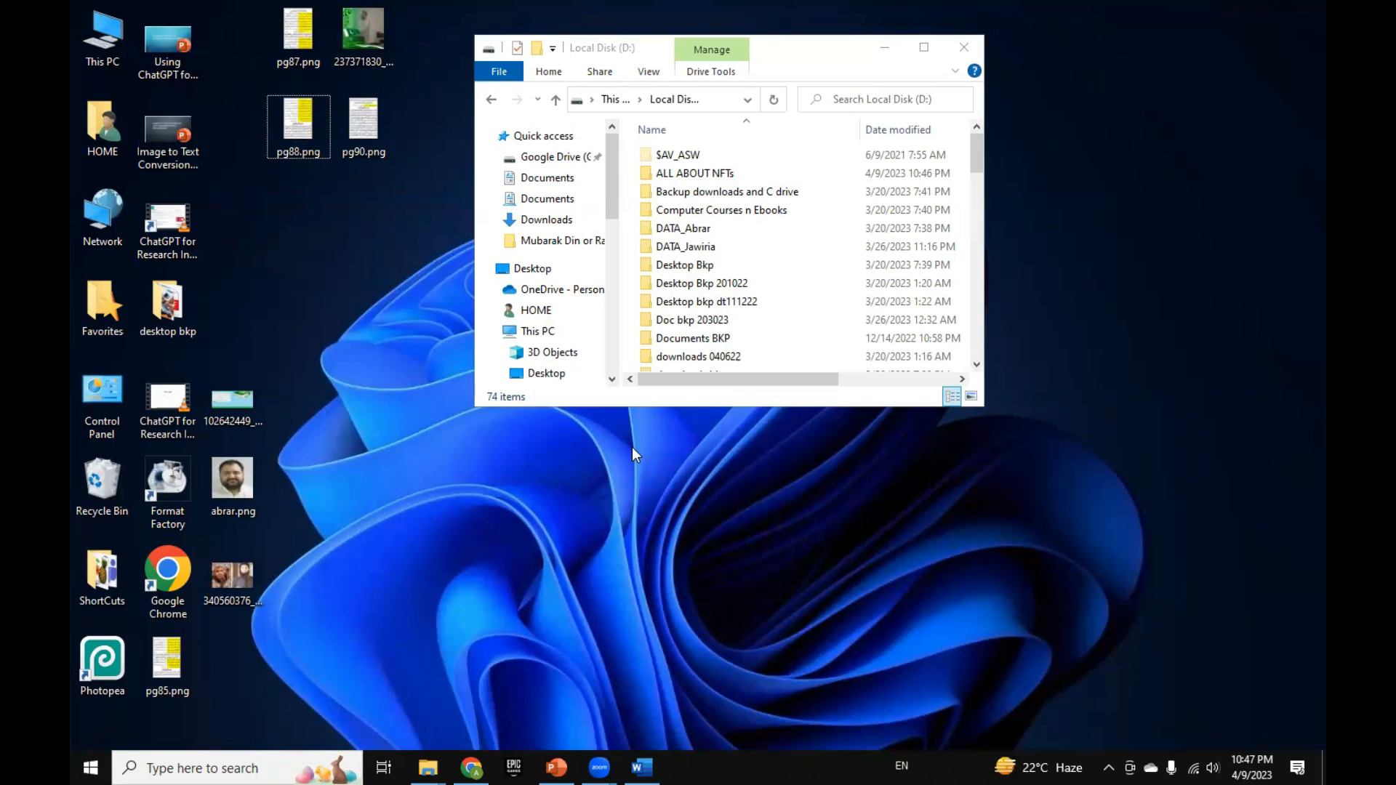
Step: Open Local Disk (D:) from the folder tree and enlarge the window to full size
scroll(534, 349, "down", 2)
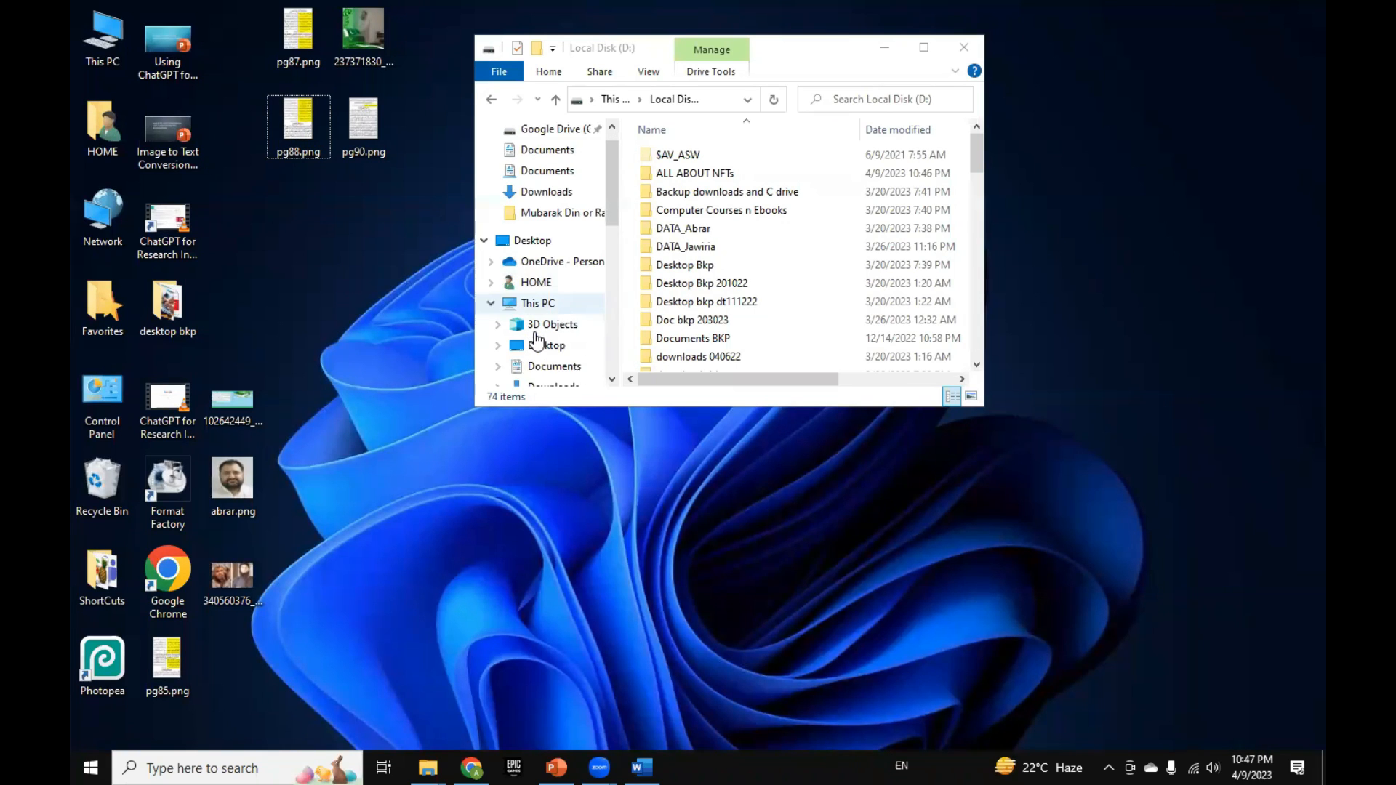
scroll(537, 340, "down", 3)
left_click(547, 296)
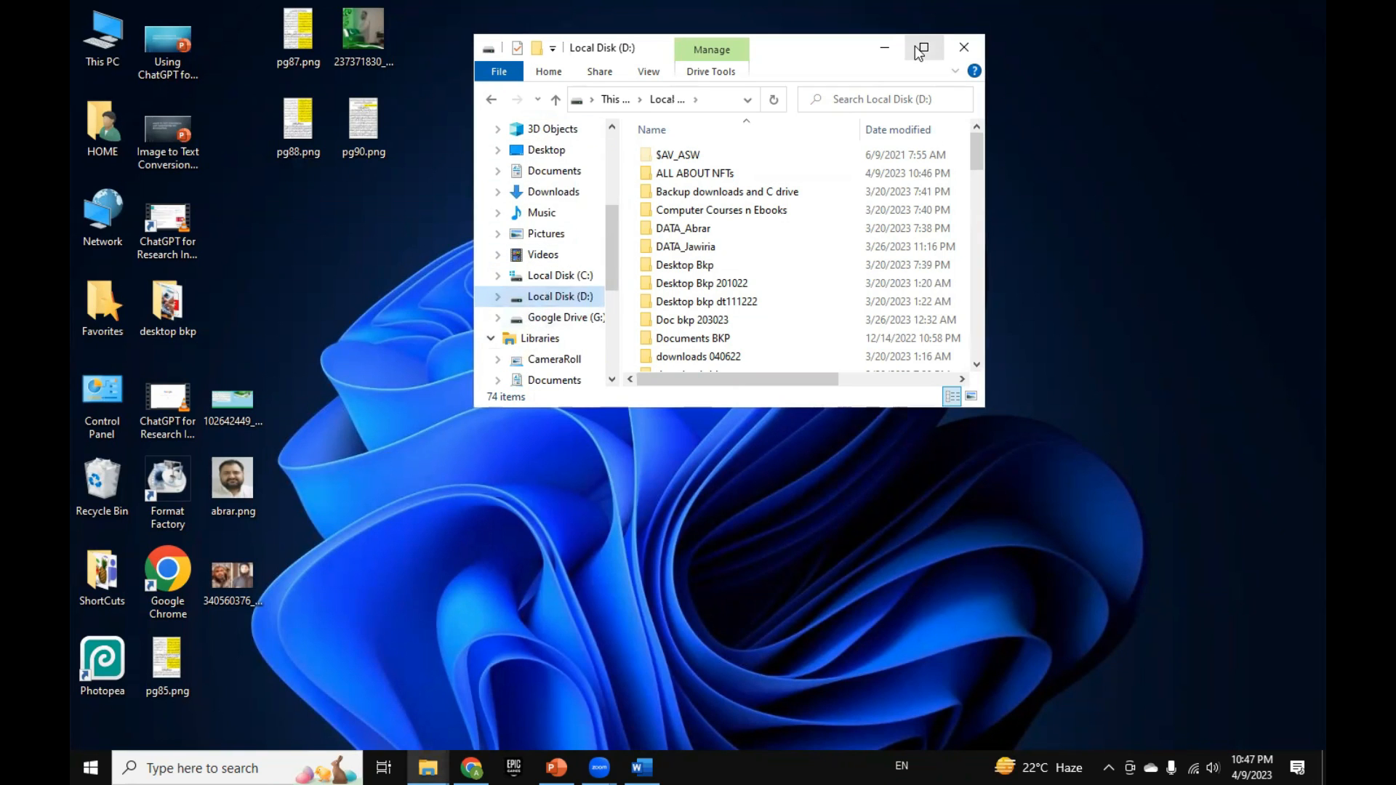
left_click(924, 46)
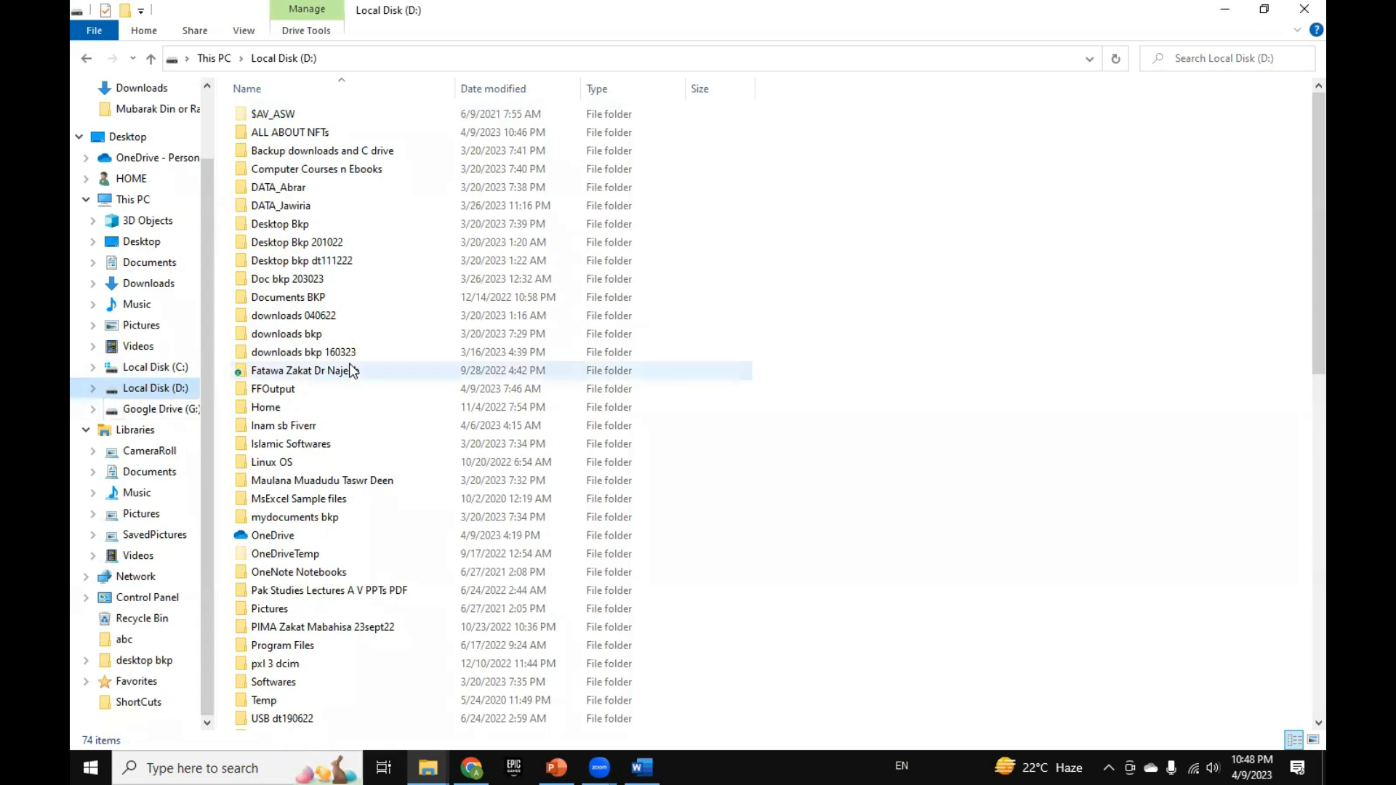
Step: View the new item types that can be created in Local Disk (D:), and close the window
mouse_move(271, 372)
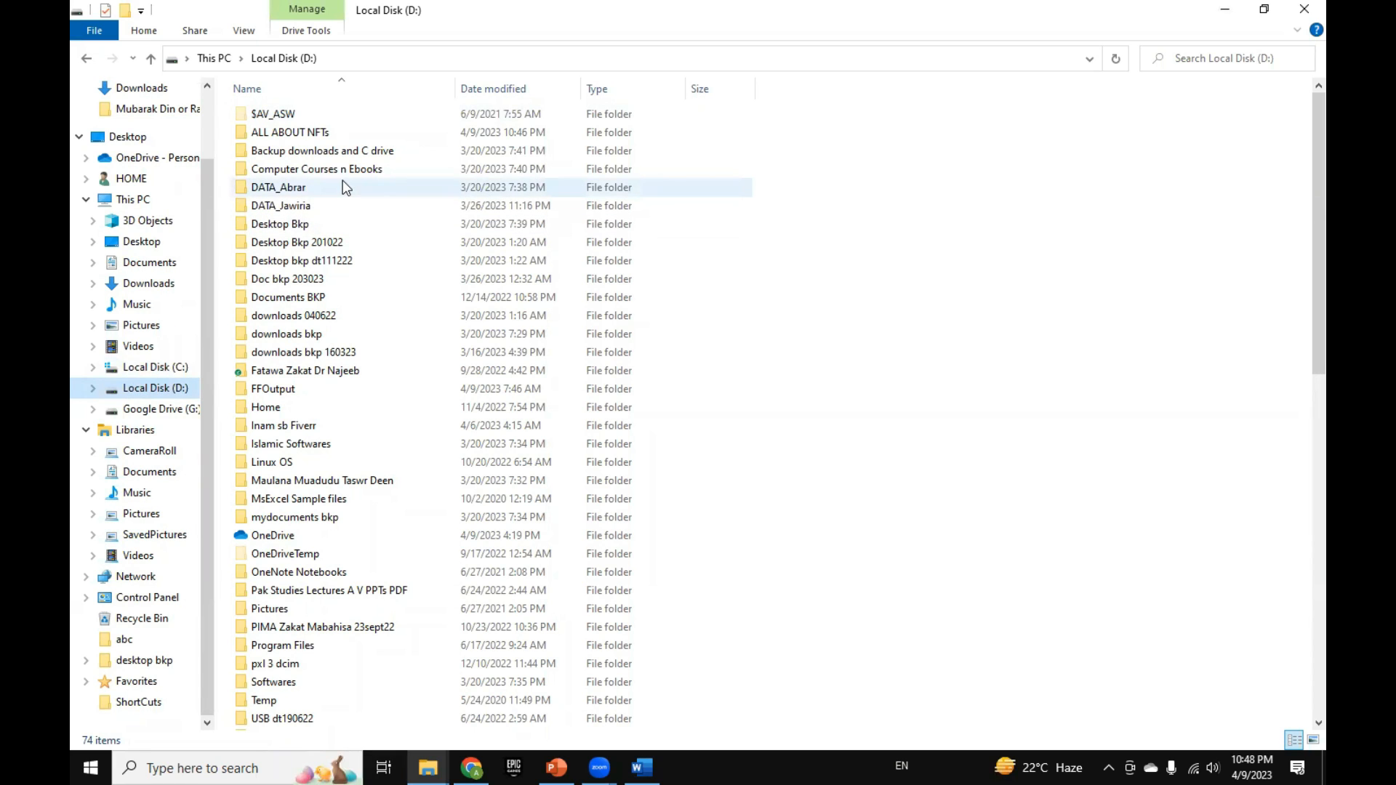
right_click(759, 295)
mouse_move(828, 509)
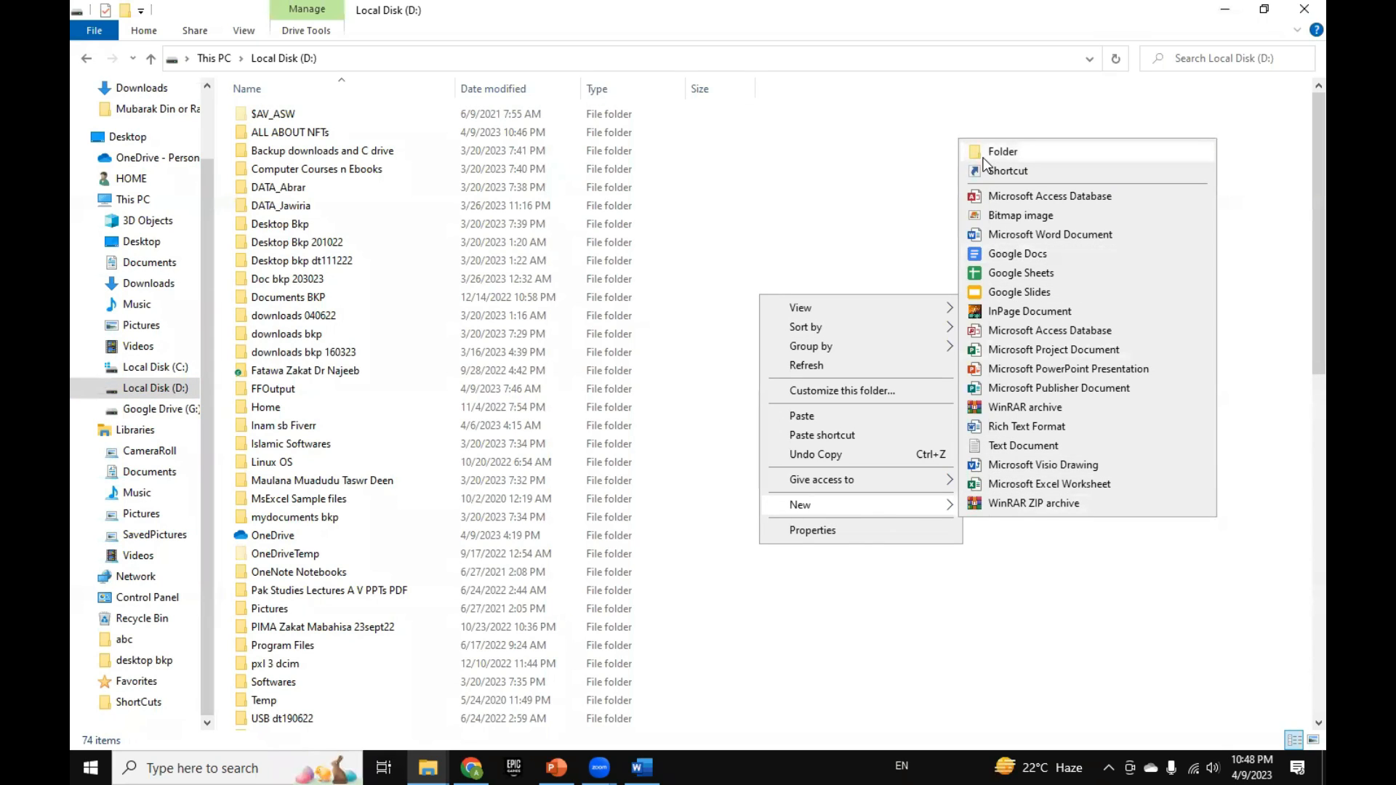
left_click(1303, 7)
Step: Create a new folder named xyz on the desktop and move it beside the abc folder
right_click(459, 201)
left_click(415, 228)
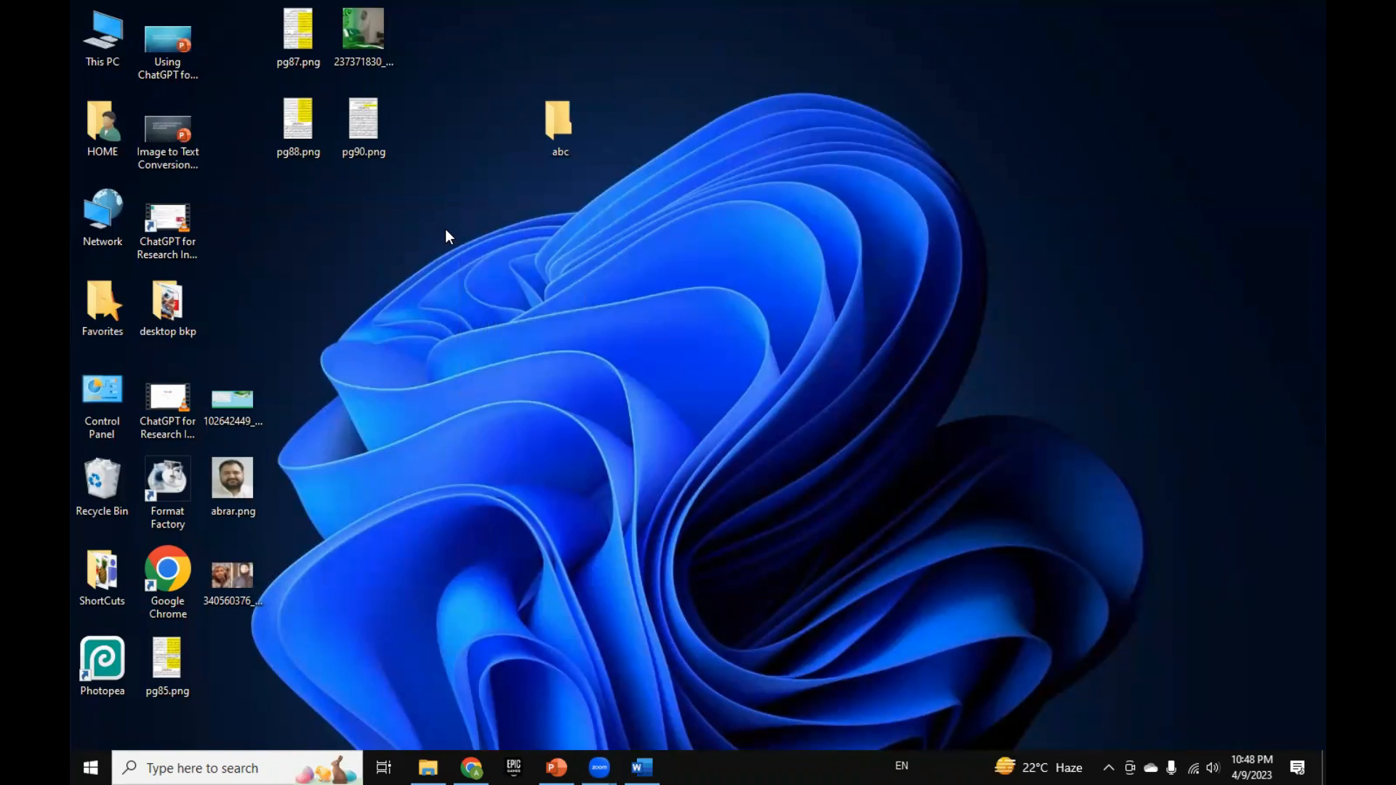
left_click(445, 230)
key("ctrl+shift+n")
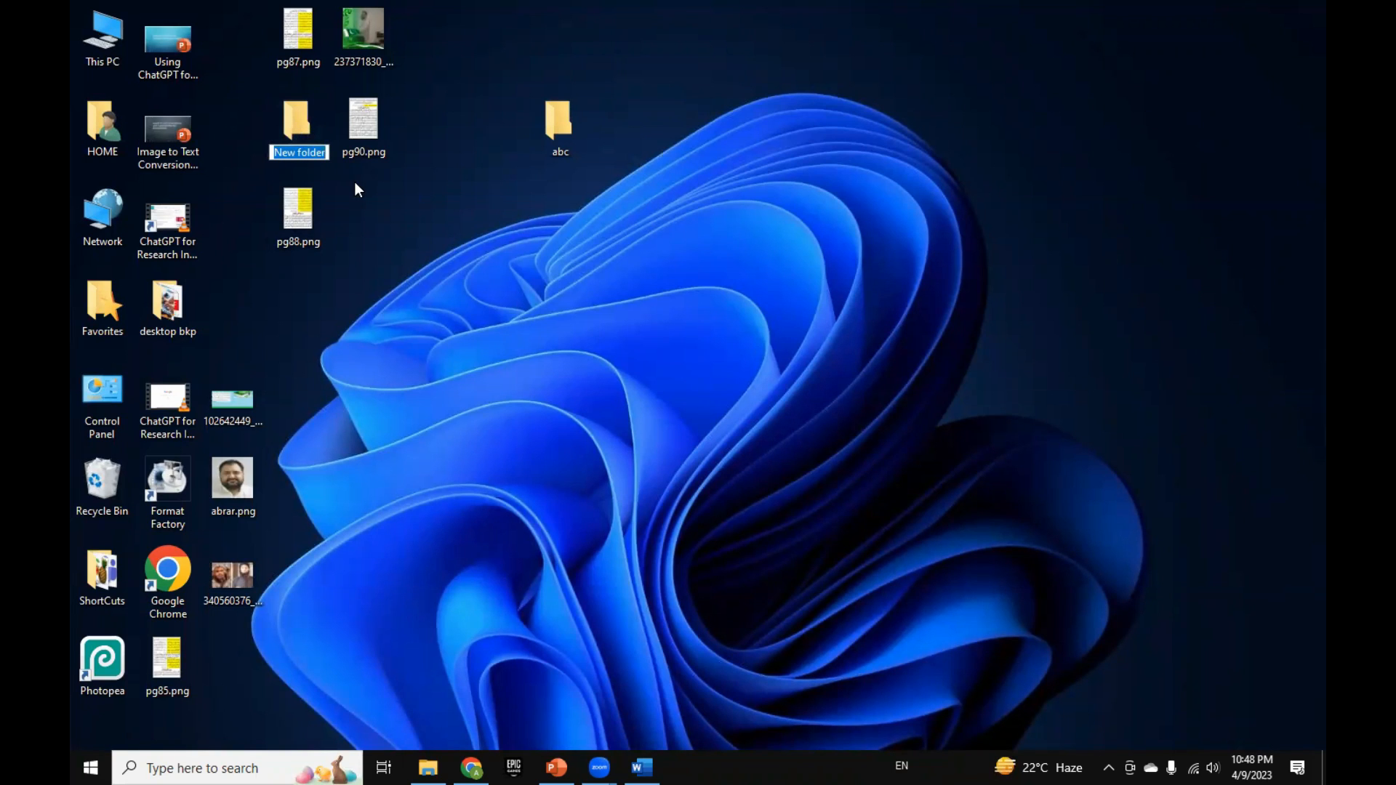
type("xyz")
key("Return")
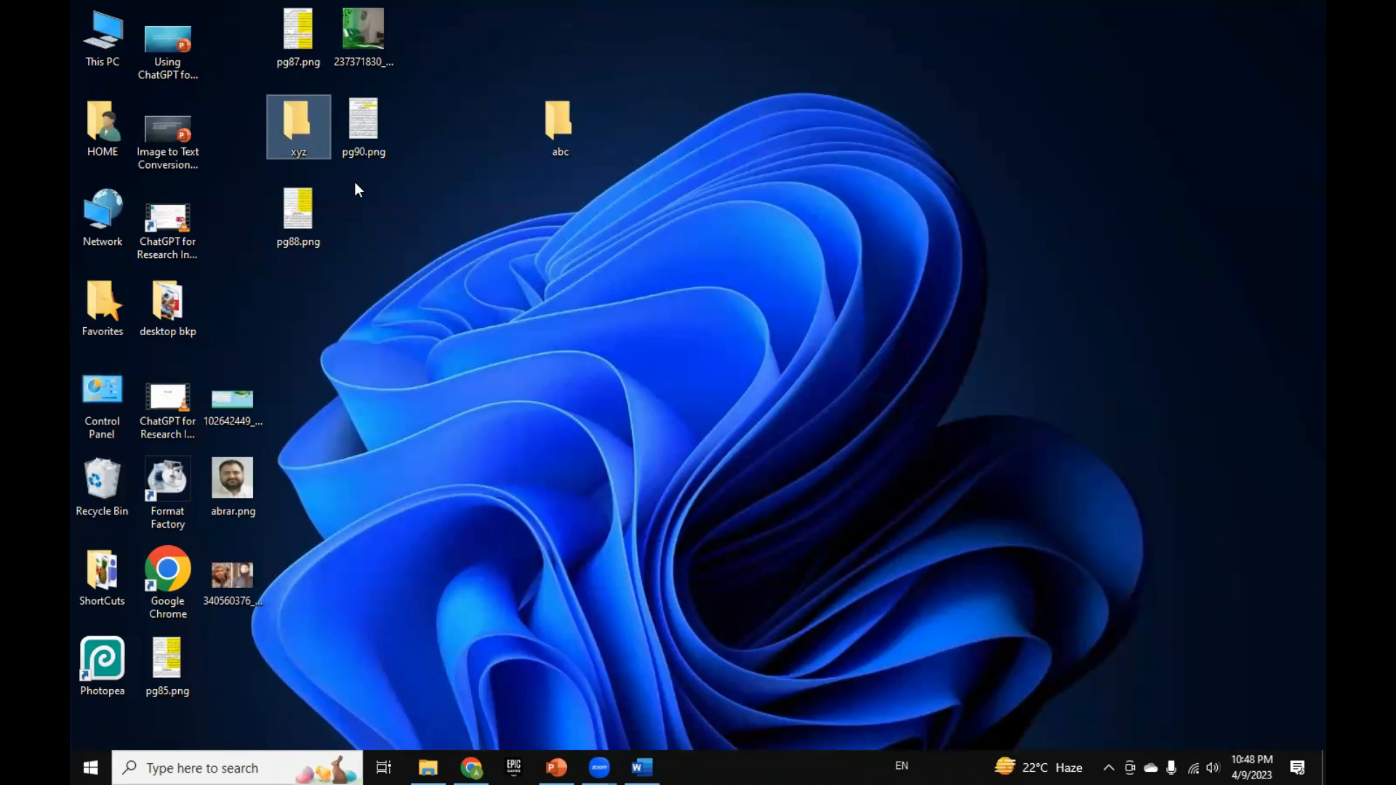
left_click_drag(321, 122, 640, 125)
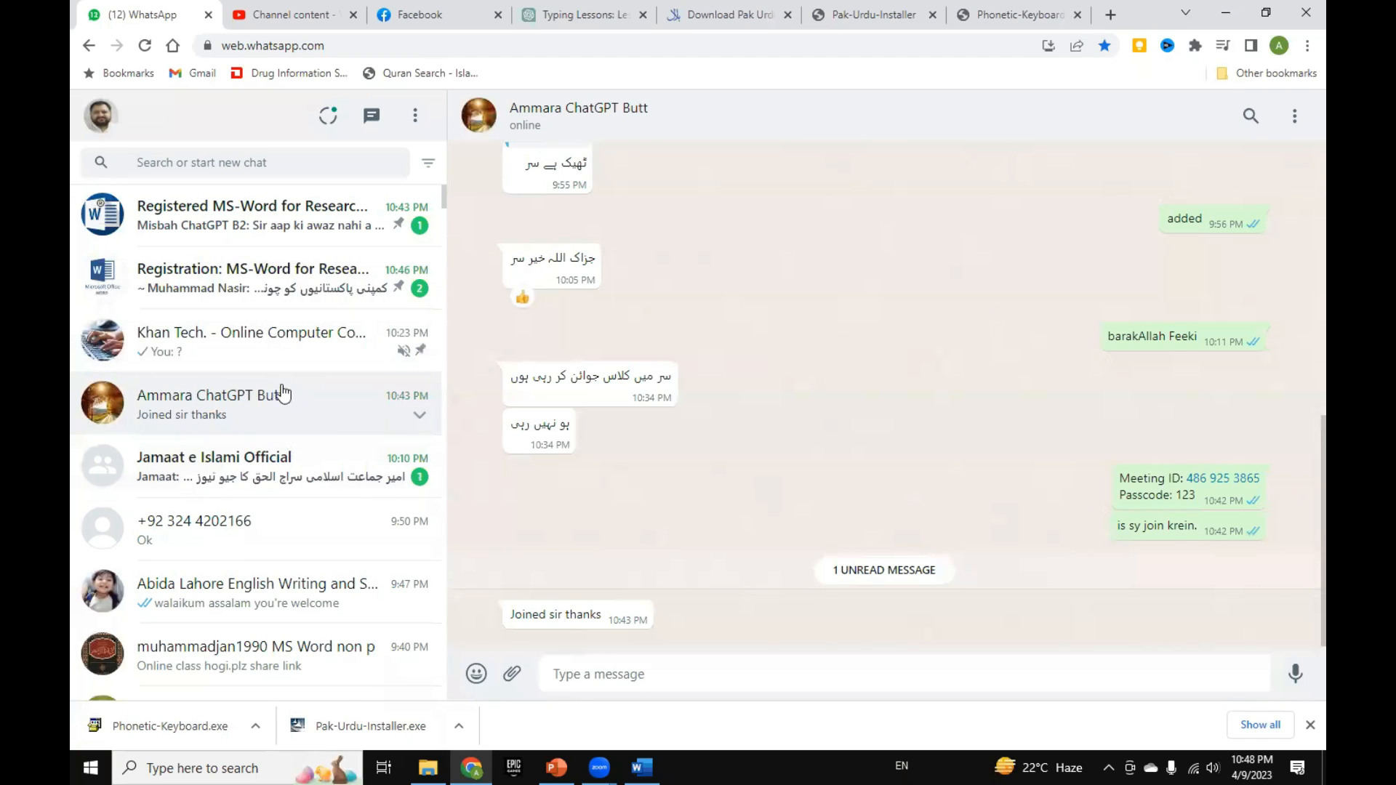
Step: Open the Registered MS-Word for Research in Islamic Studies group in WhatsApp Web and copy the Pak Urdu Installer download page's address
left_click(282, 230)
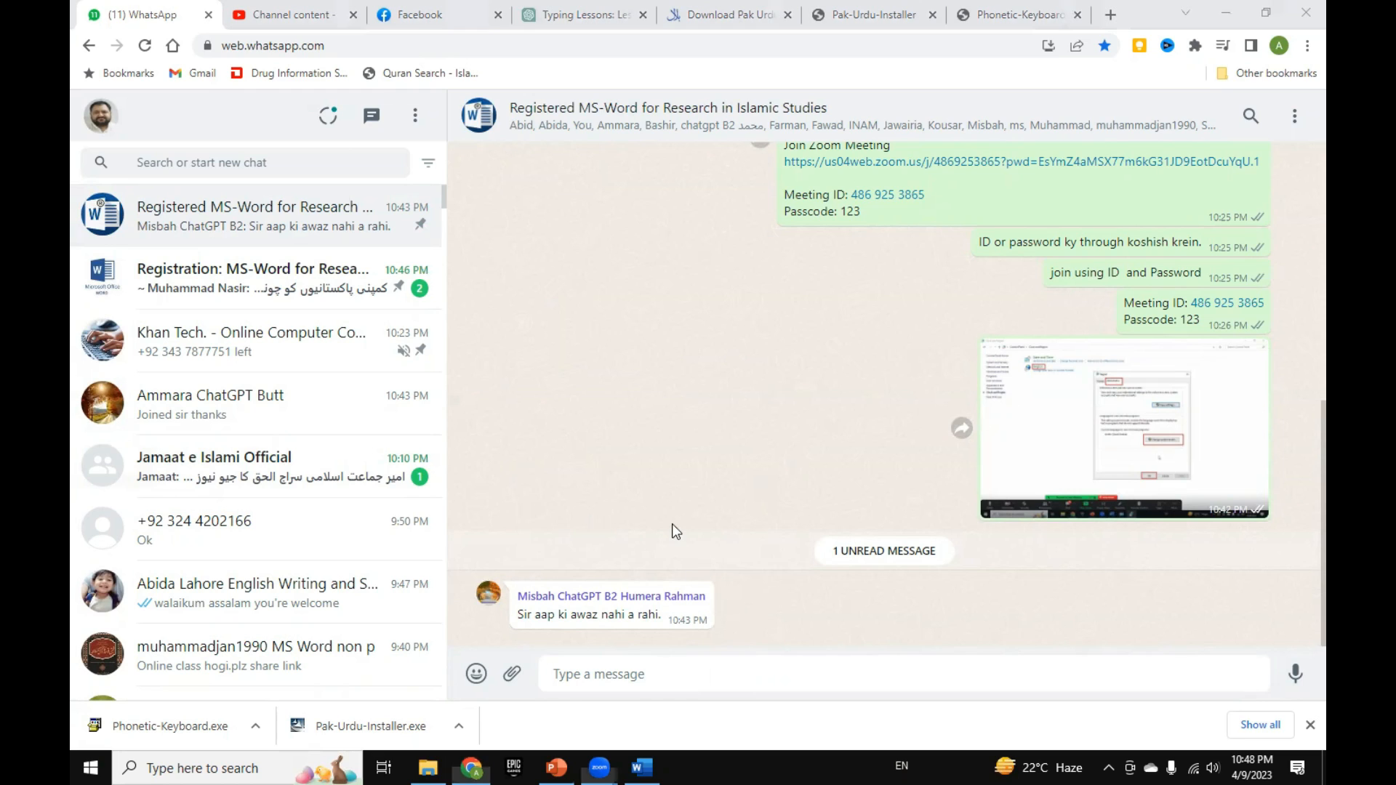
left_click(721, 670)
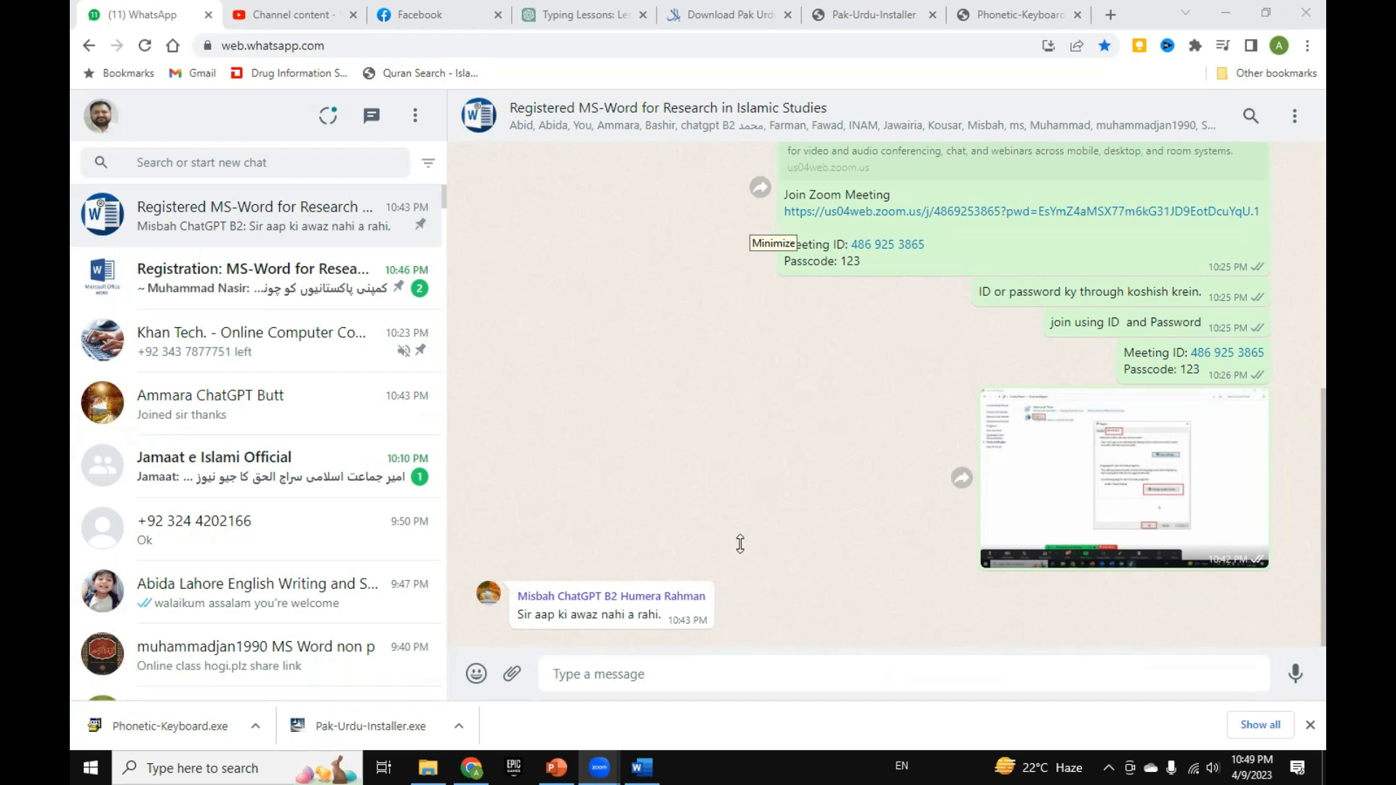
left_click(892, 17)
left_click(771, 23)
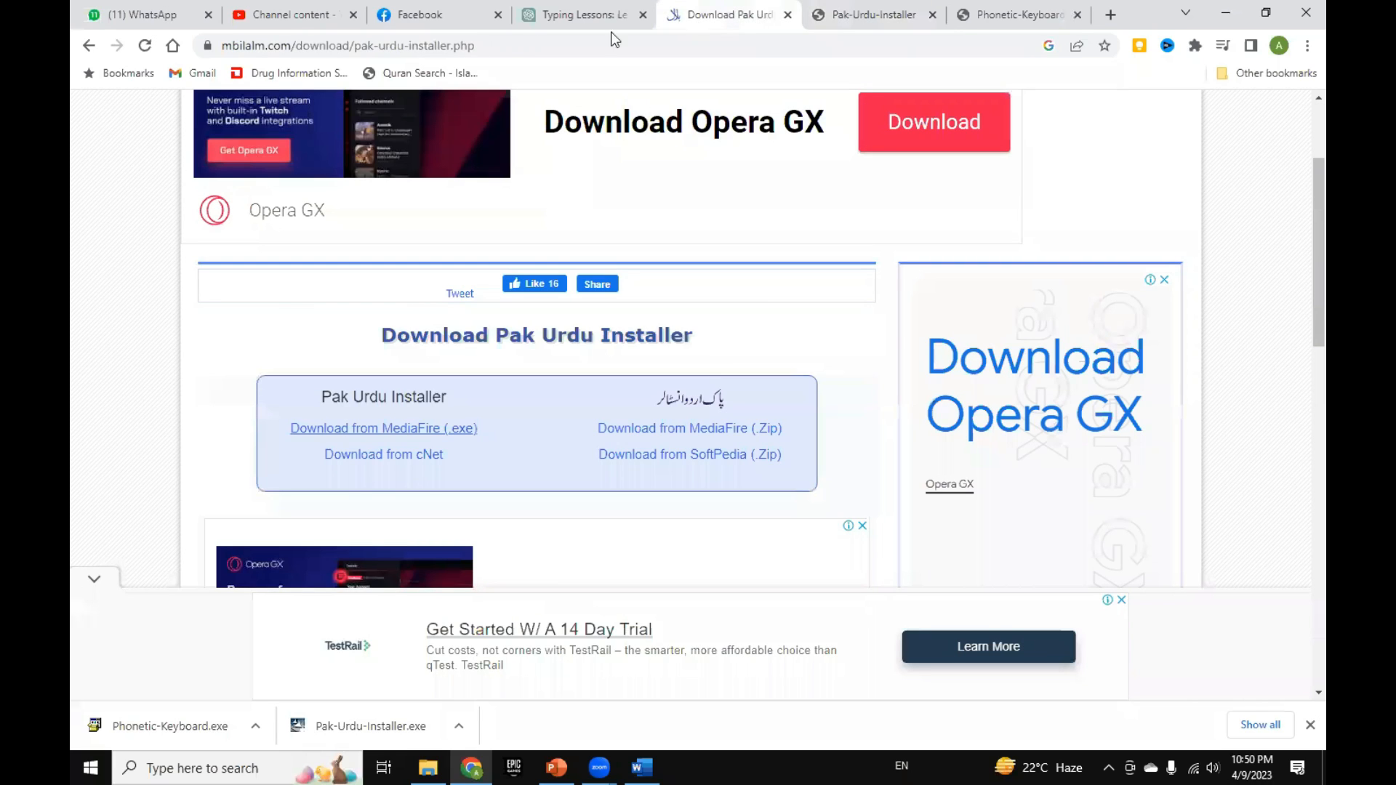
left_click(439, 48)
right_click(440, 51)
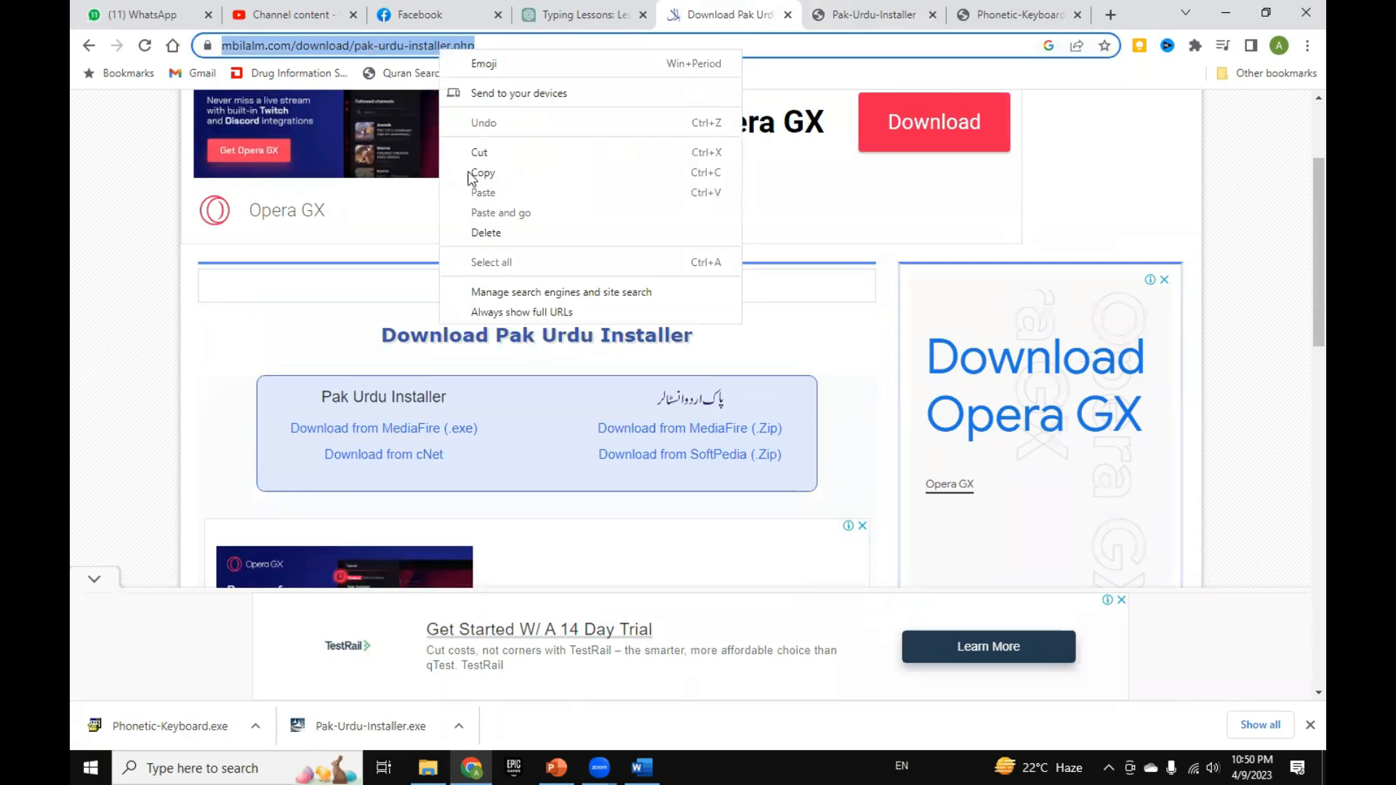
left_click(484, 175)
Step: Send the copied download link and the message "pak urdu installer" to the Registered MS-Word for Research in Islamic Studies group
left_click(125, 22)
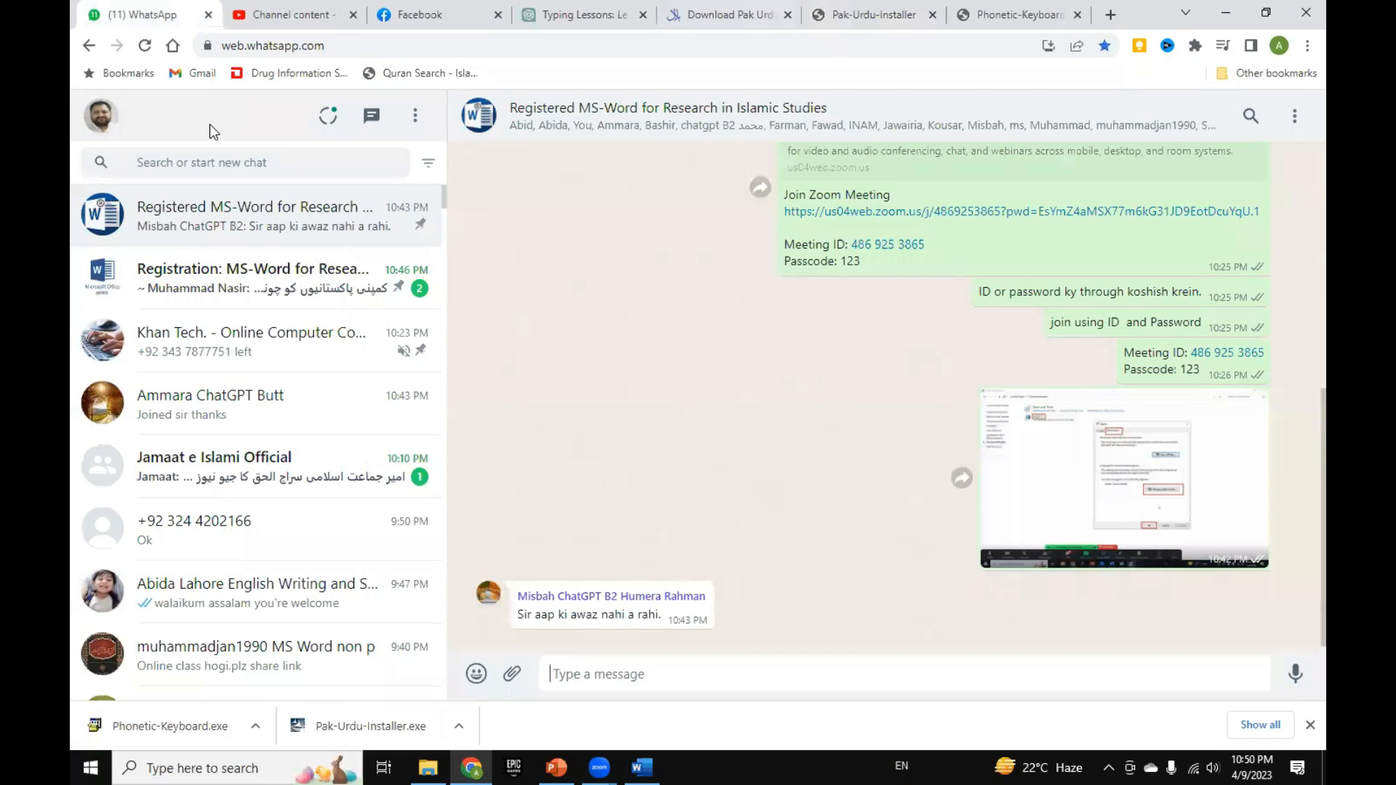
left_click(258, 237)
key("ctrl+v")
key("Return")
type("pak urdu installer")
key("Return")
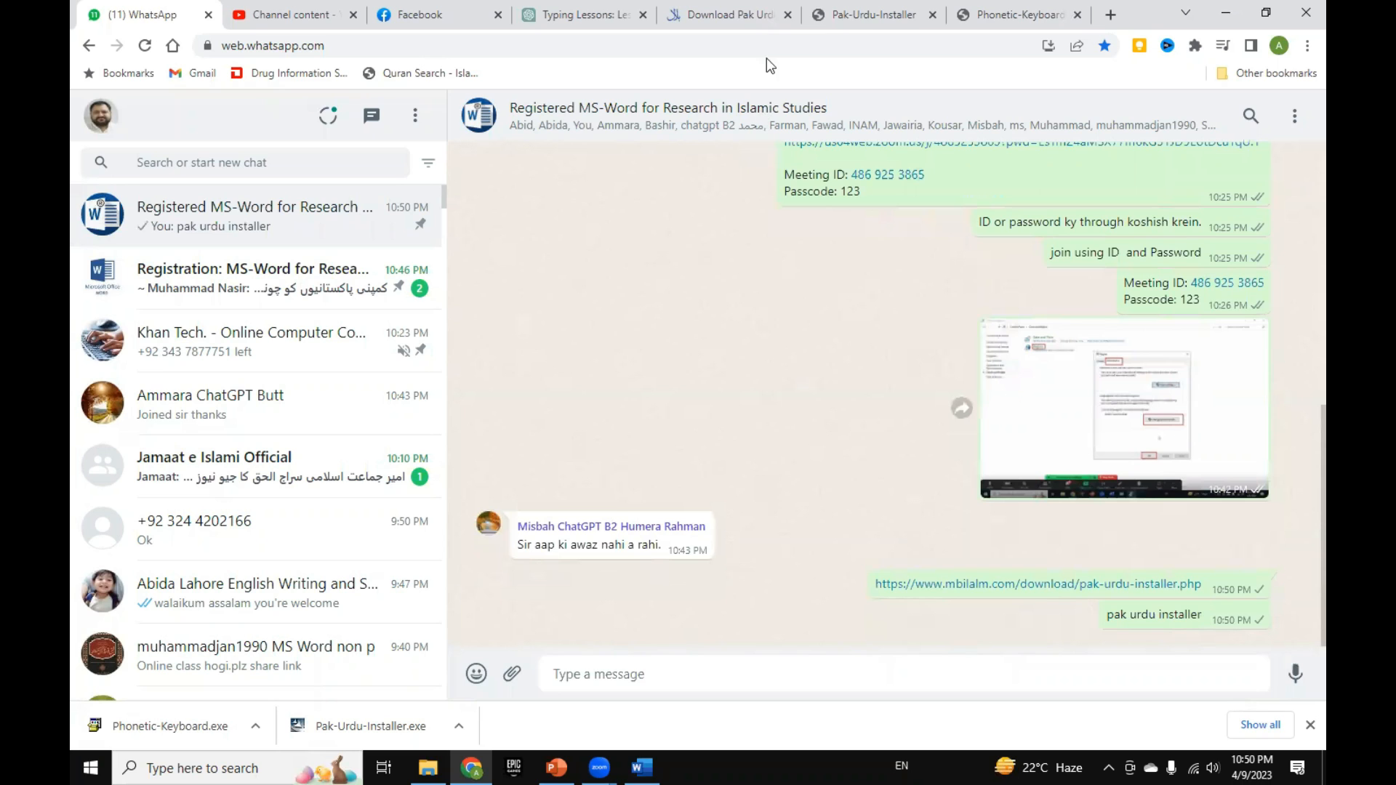
Step: Check the Pak-Urdu-Installer MediaFire page, return to the group chat and send the message "urdu.ca"
left_click(872, 16)
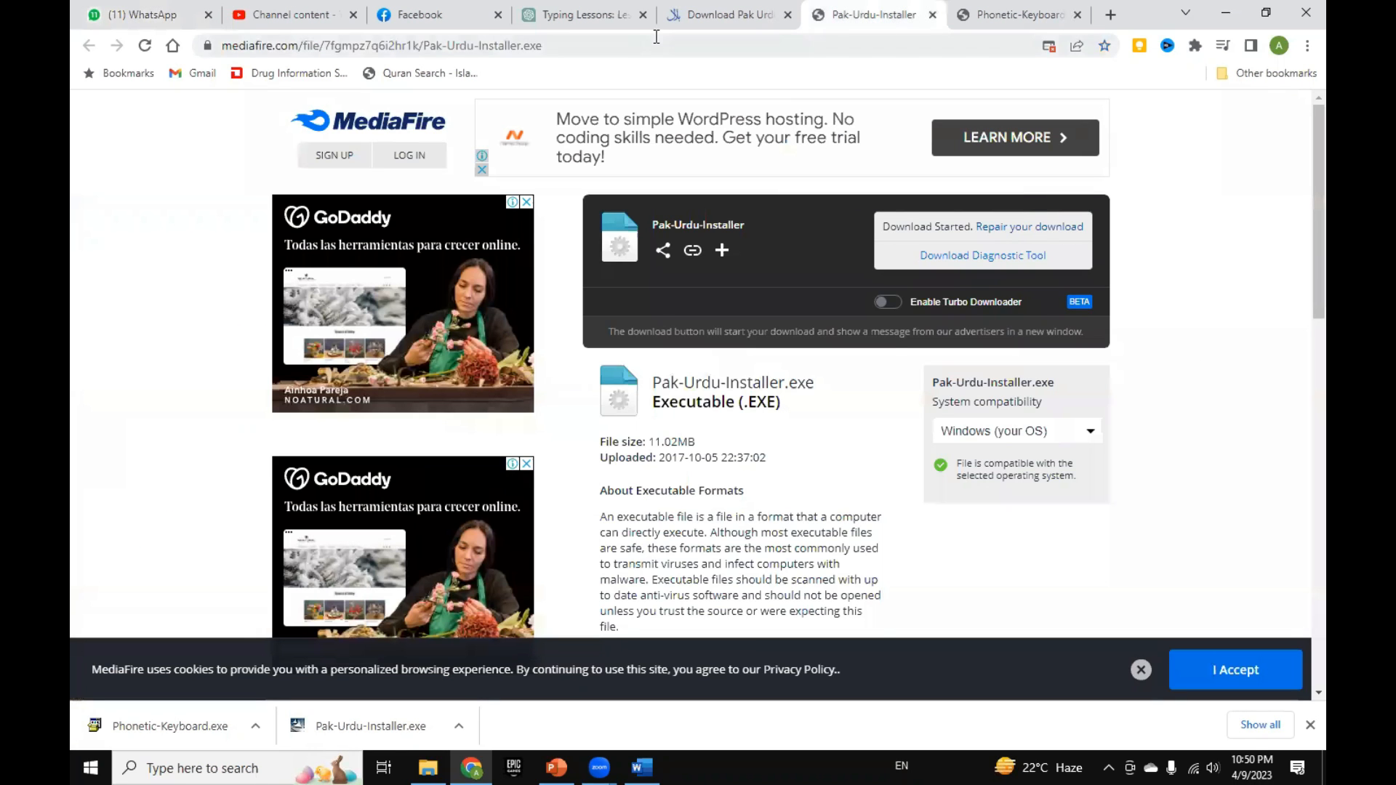
left_click(134, 15)
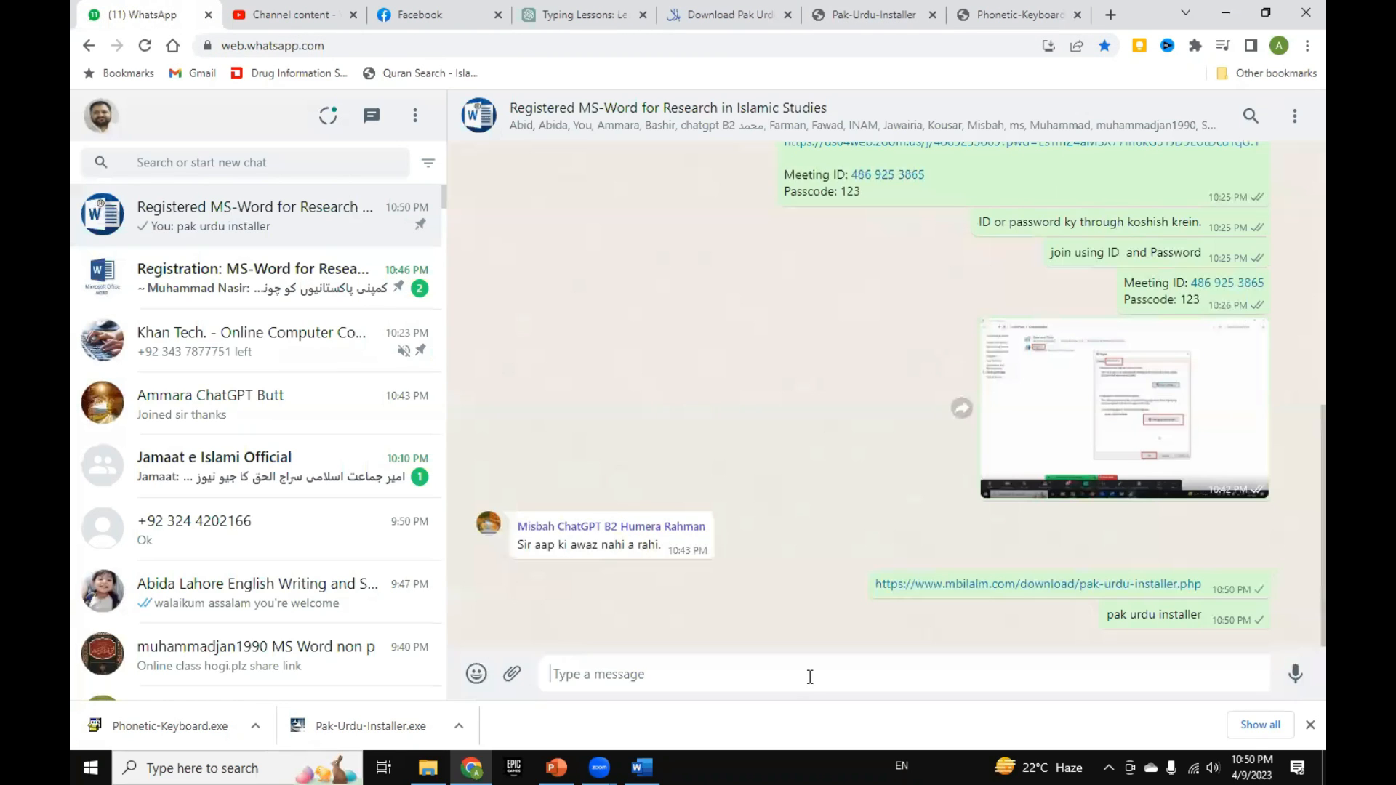
type("udu")
key("BackSpace")
key("BackSpace")
type("ru")
key("BackSpace")
type("du.ca")
key("Return")
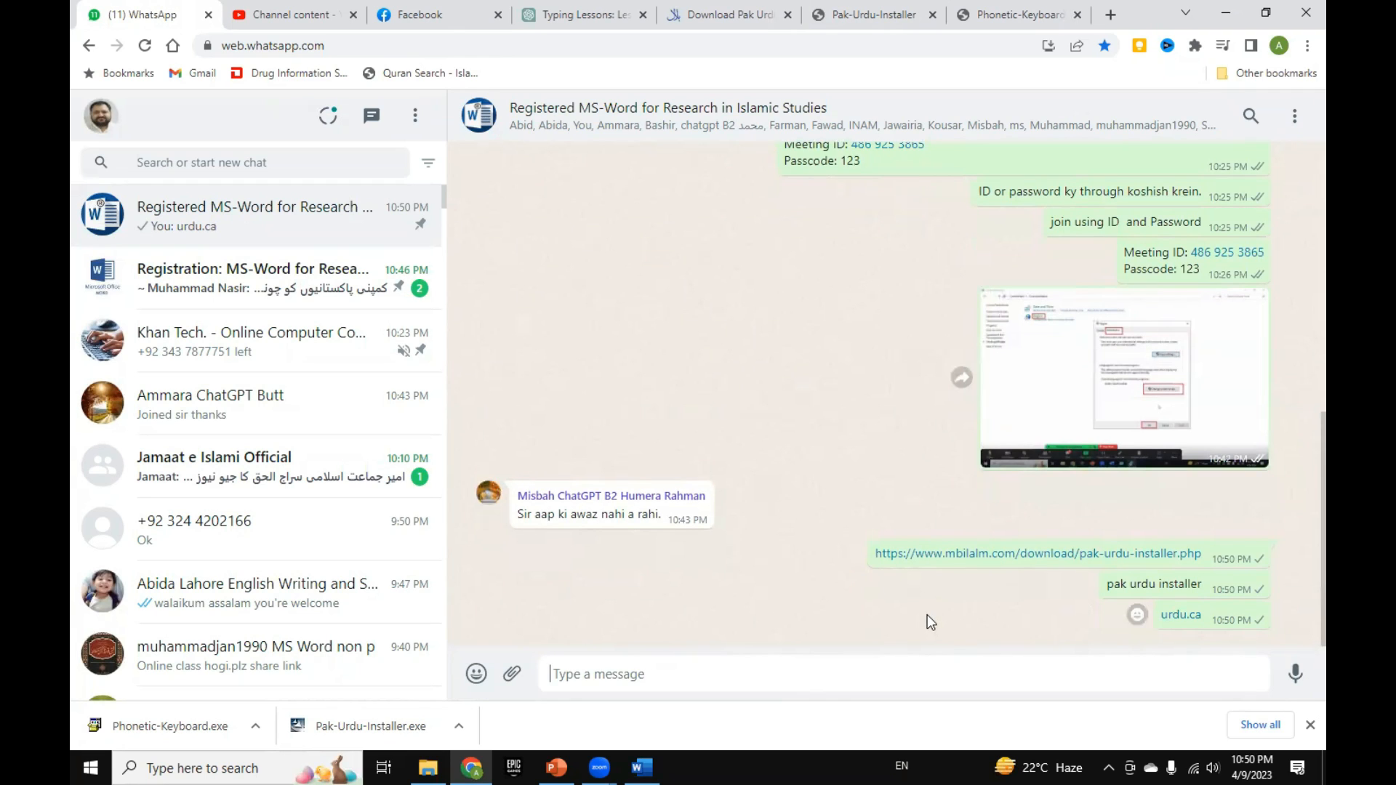
Step: Send the message "urdu phonetic keyboard" to the Registered MS-Word for Research in Islamic Studies group
type("urd")
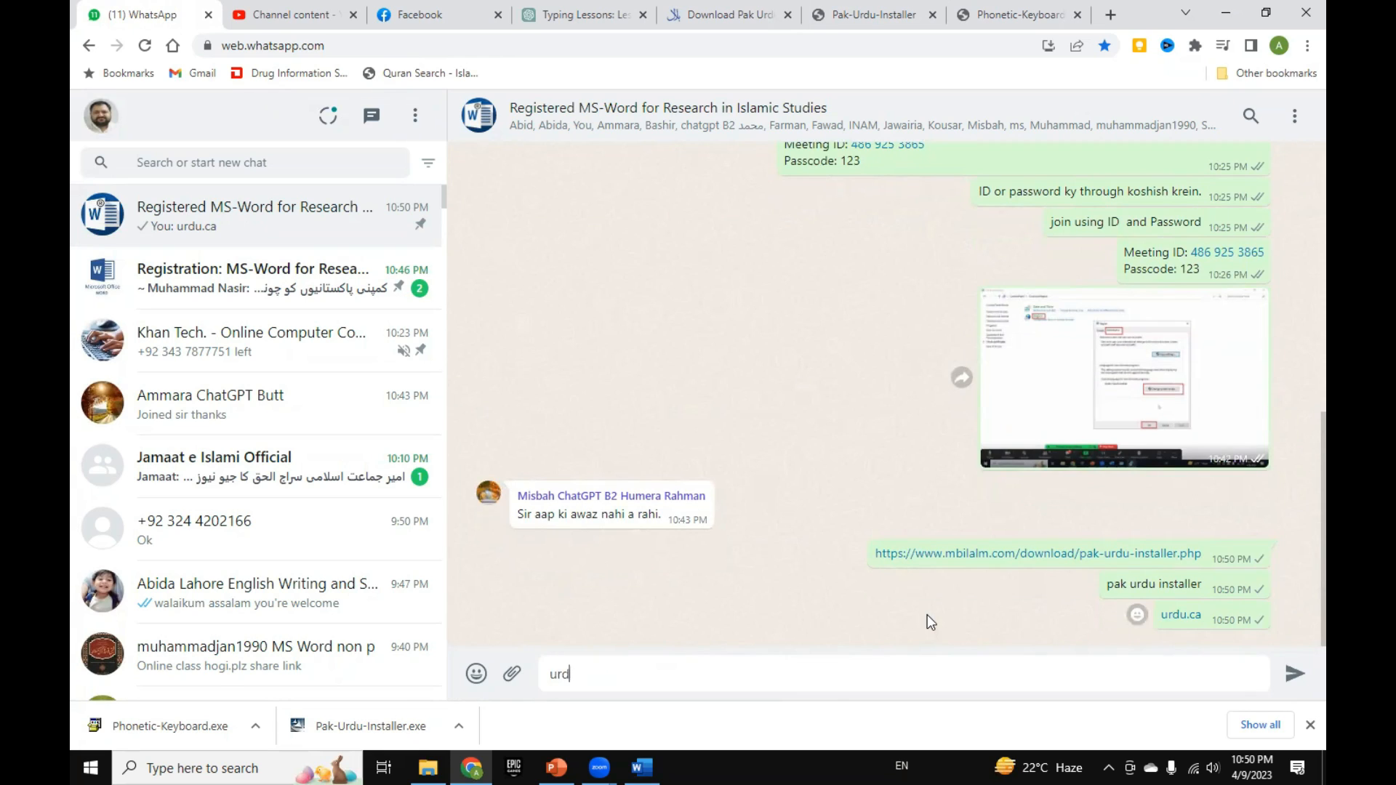
type("u phonetic keyboard")
key("Return")
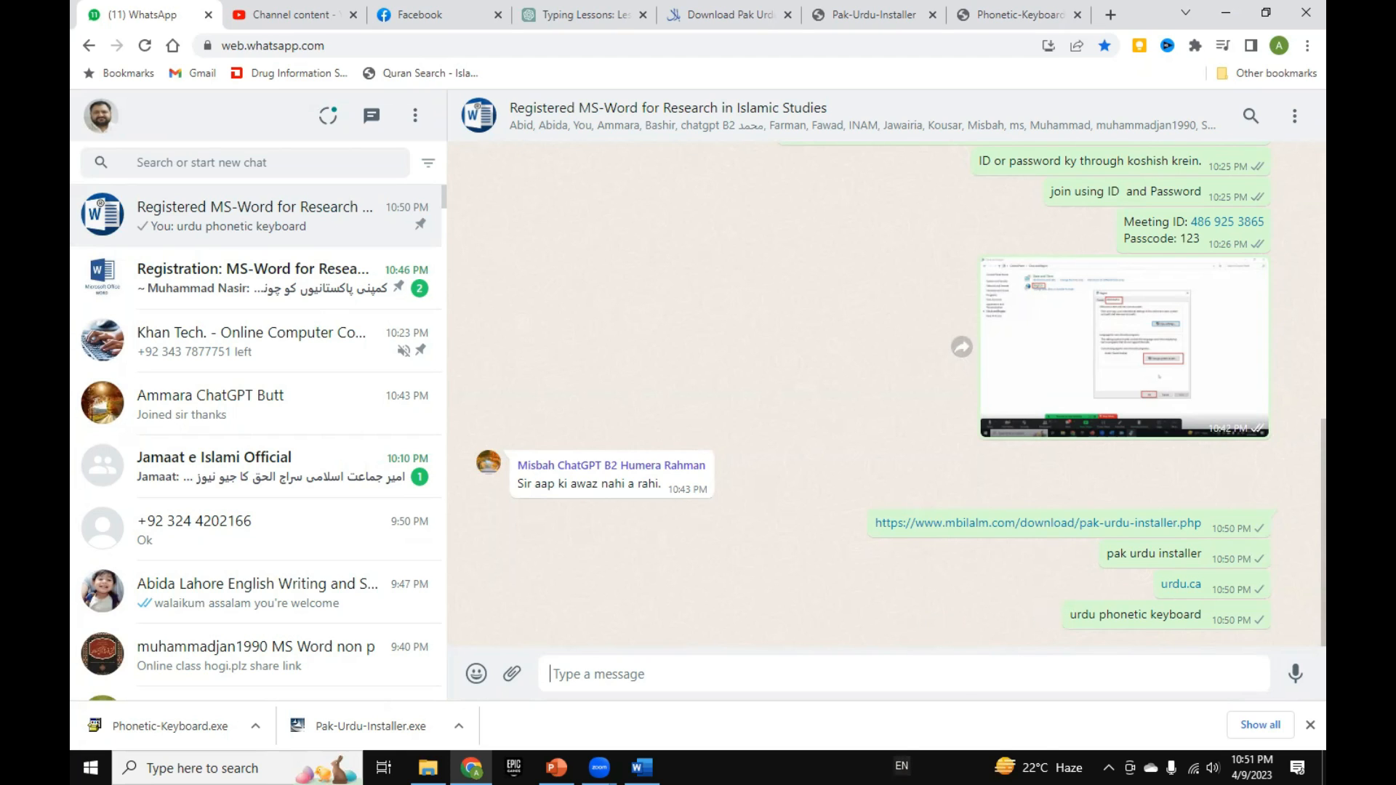
Step: Check the available Windows input languages and return to the group chat's message field
left_click(901, 766)
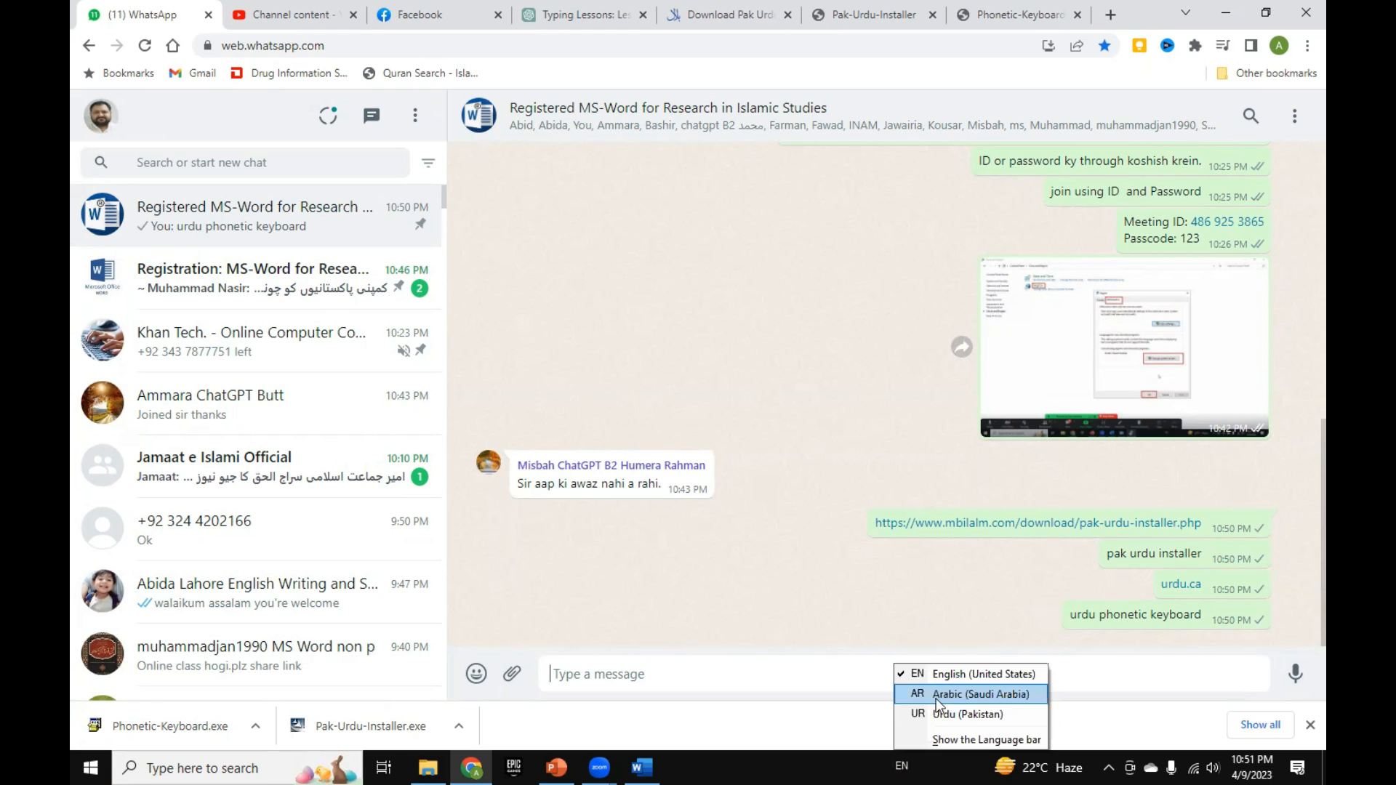
left_click(745, 616)
left_click(873, 672)
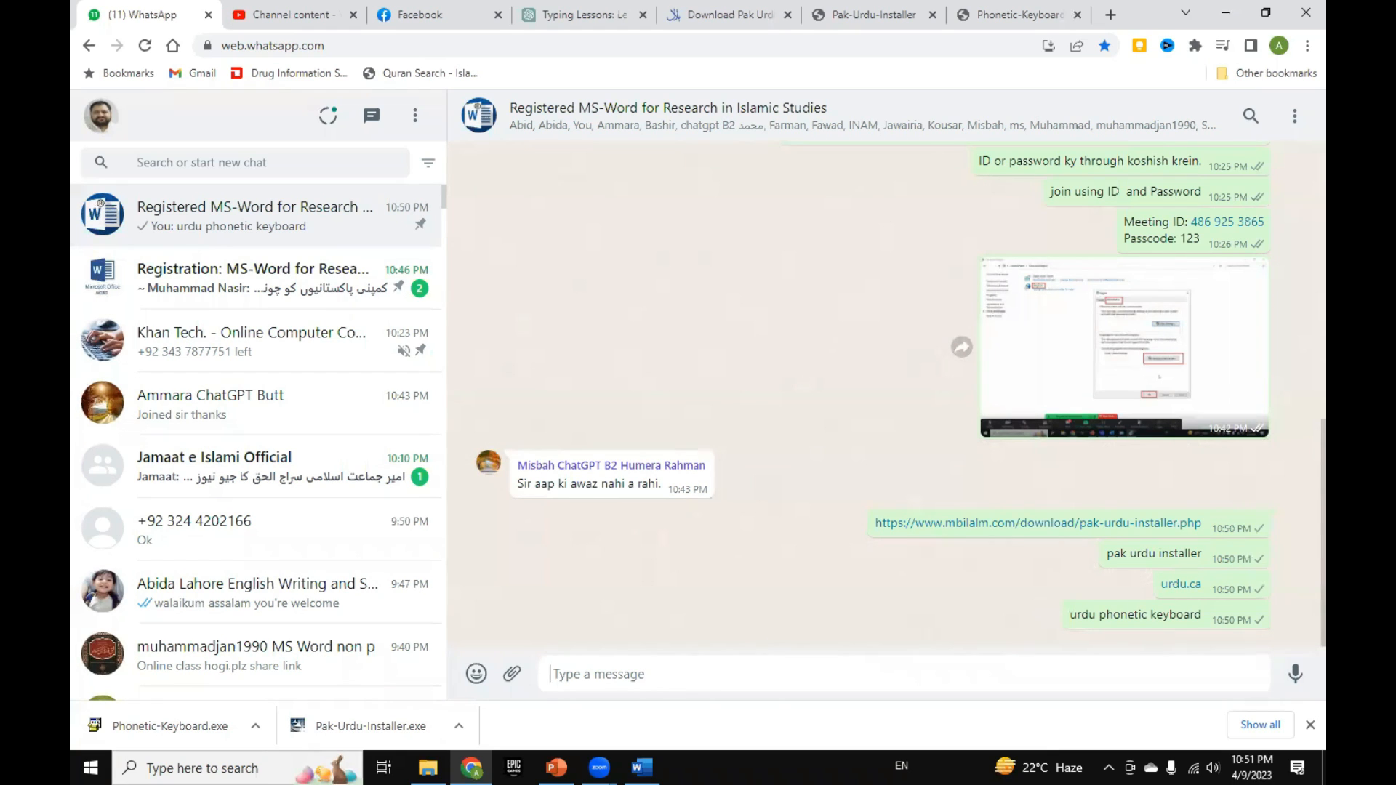
Step: Switch to the Document1 window in Word and return to the WhatsApp group chat
mouse_move(642, 767)
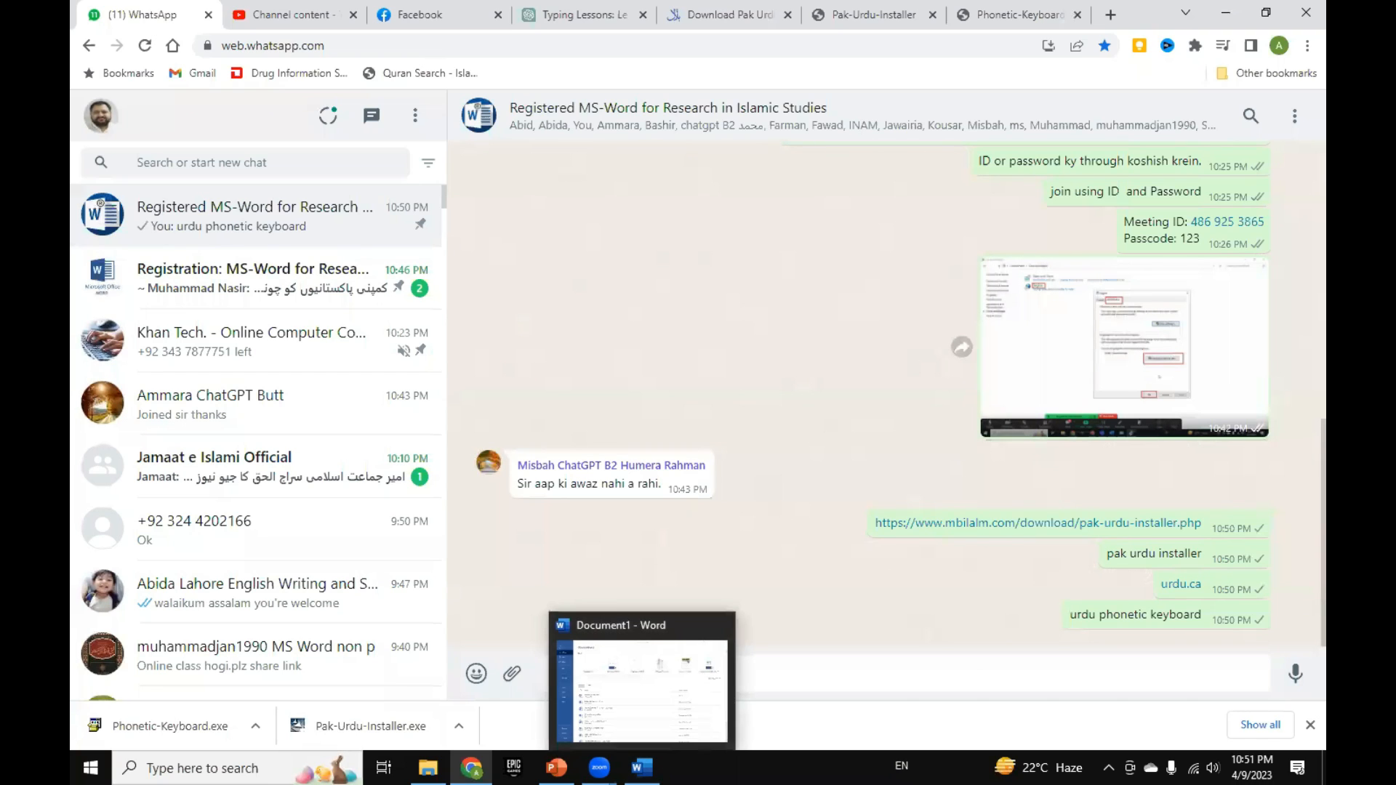
left_click(645, 687)
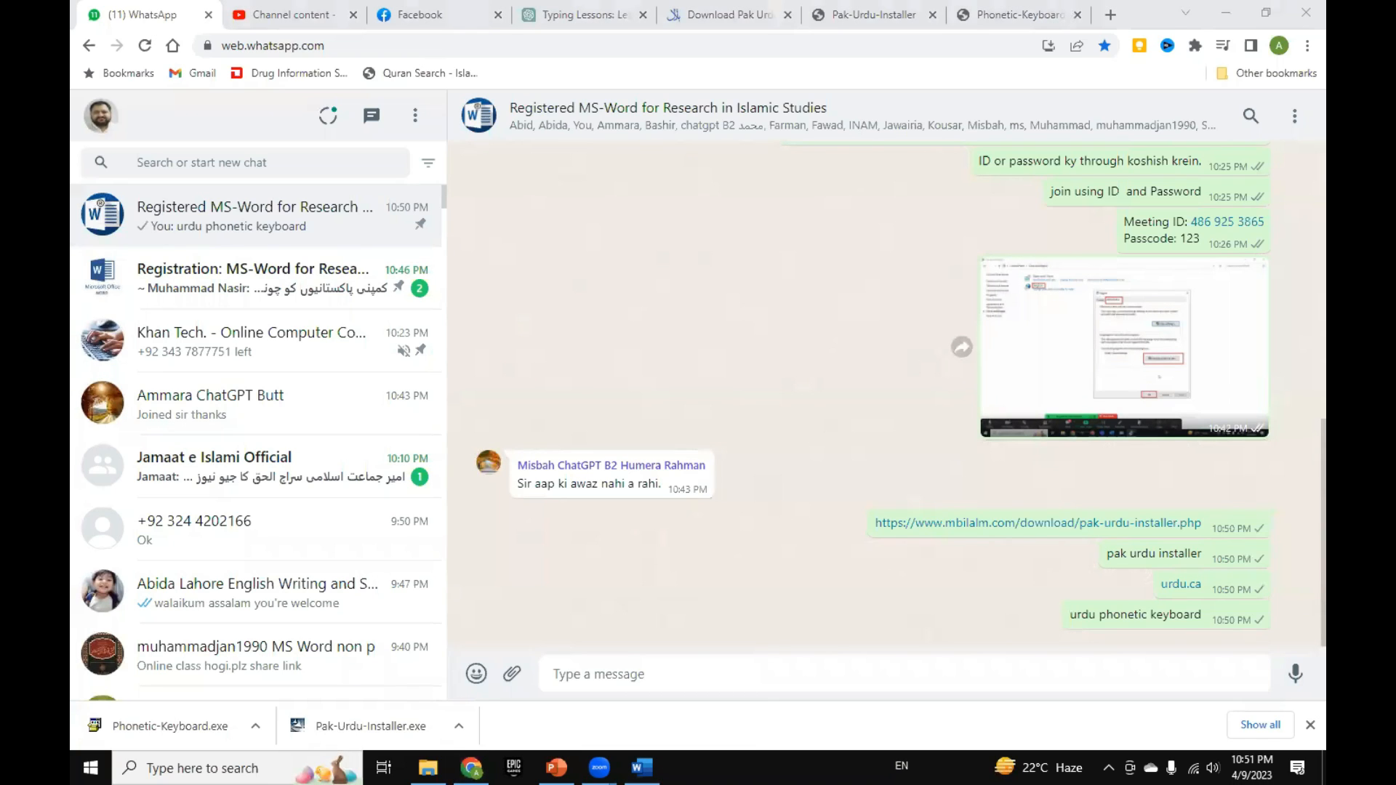
left_click(669, 598)
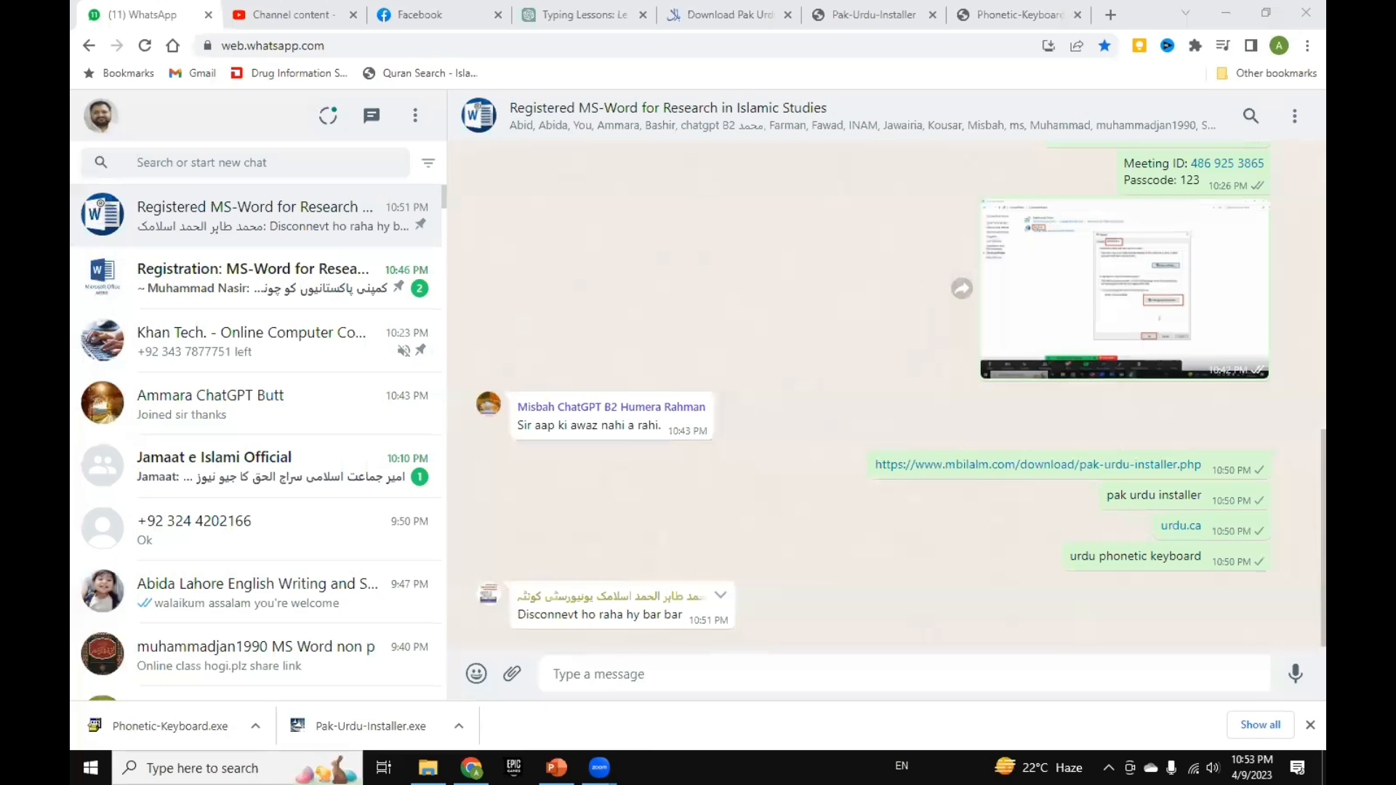
Step: Switch to the Utilization of MS Word presentation in PowerPoint and show slide 3, What Is Word Processor
mouse_move(556, 767)
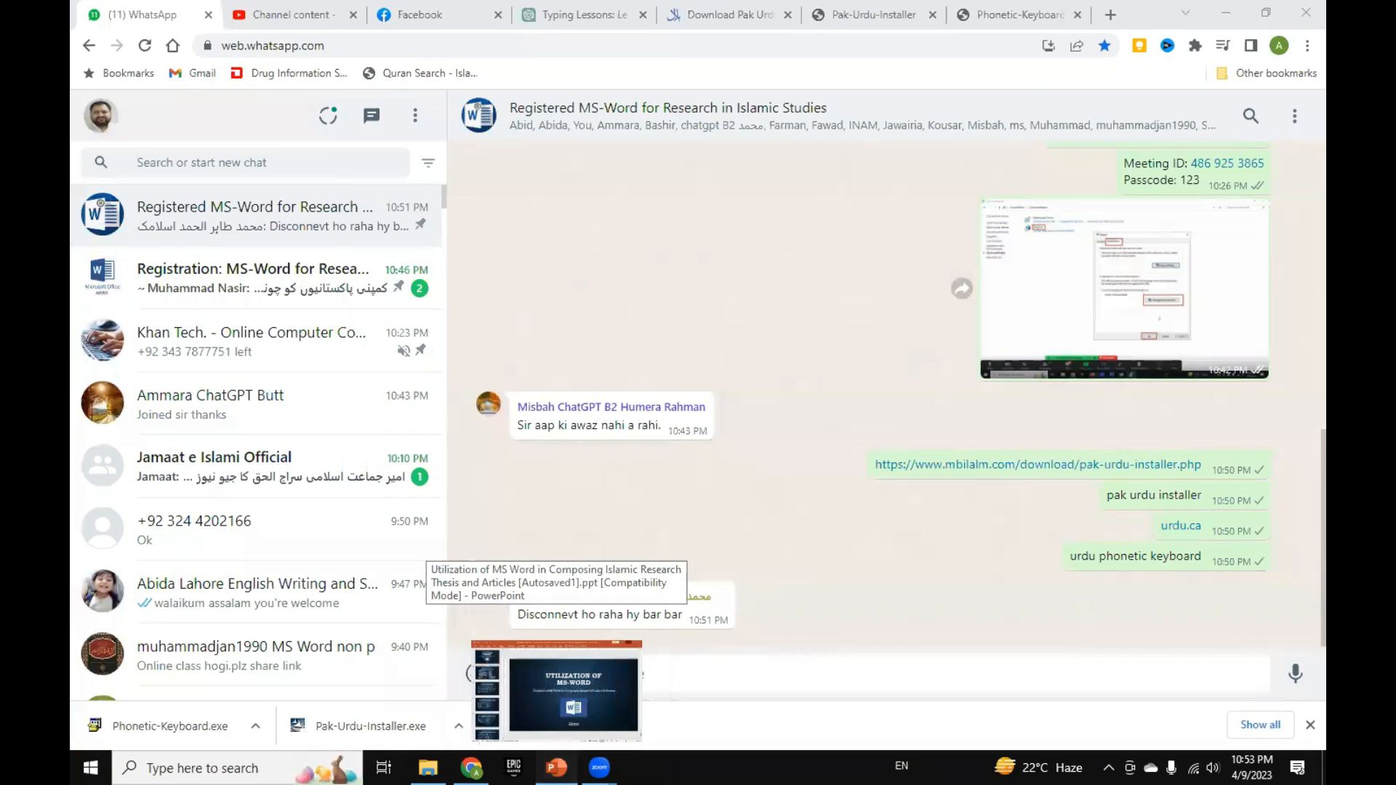
left_click(574, 694)
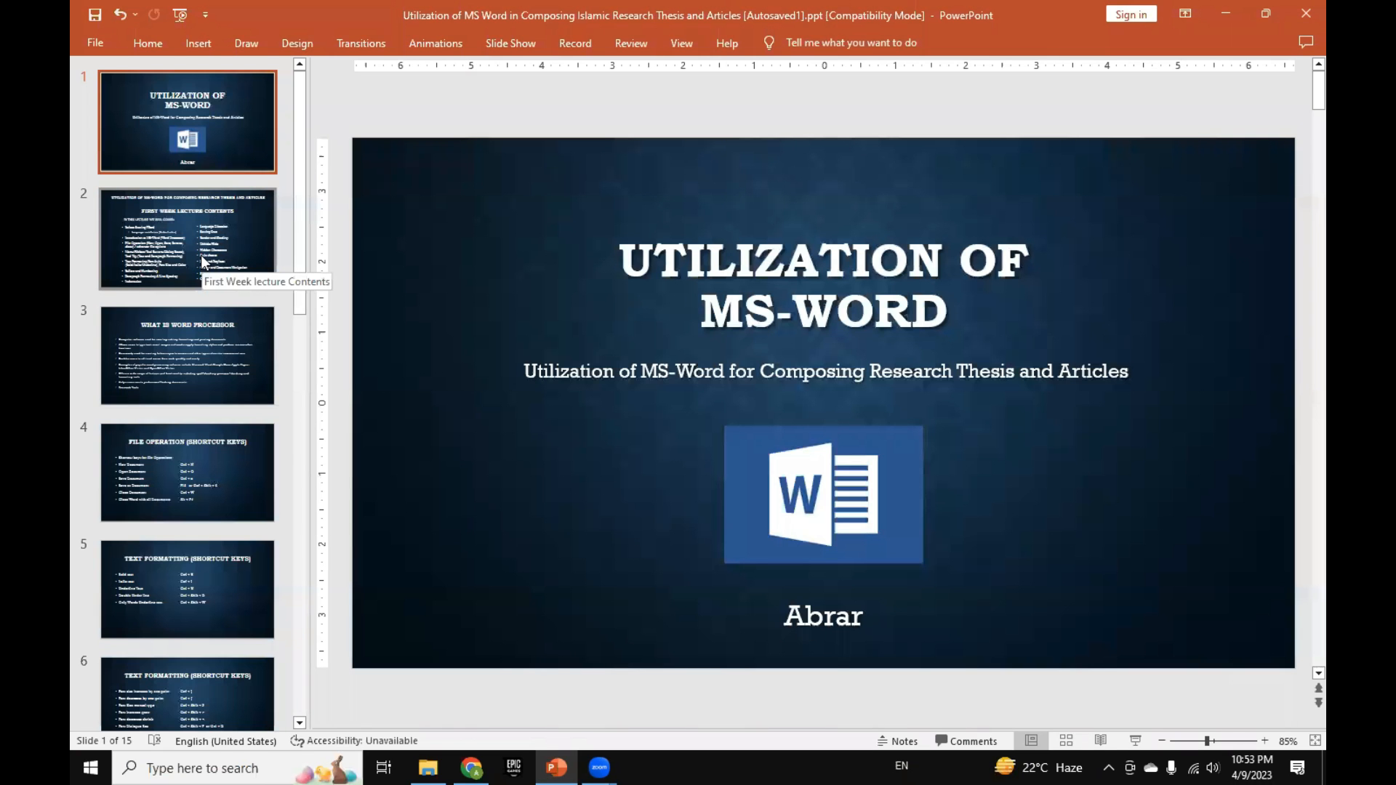
left_click(212, 346)
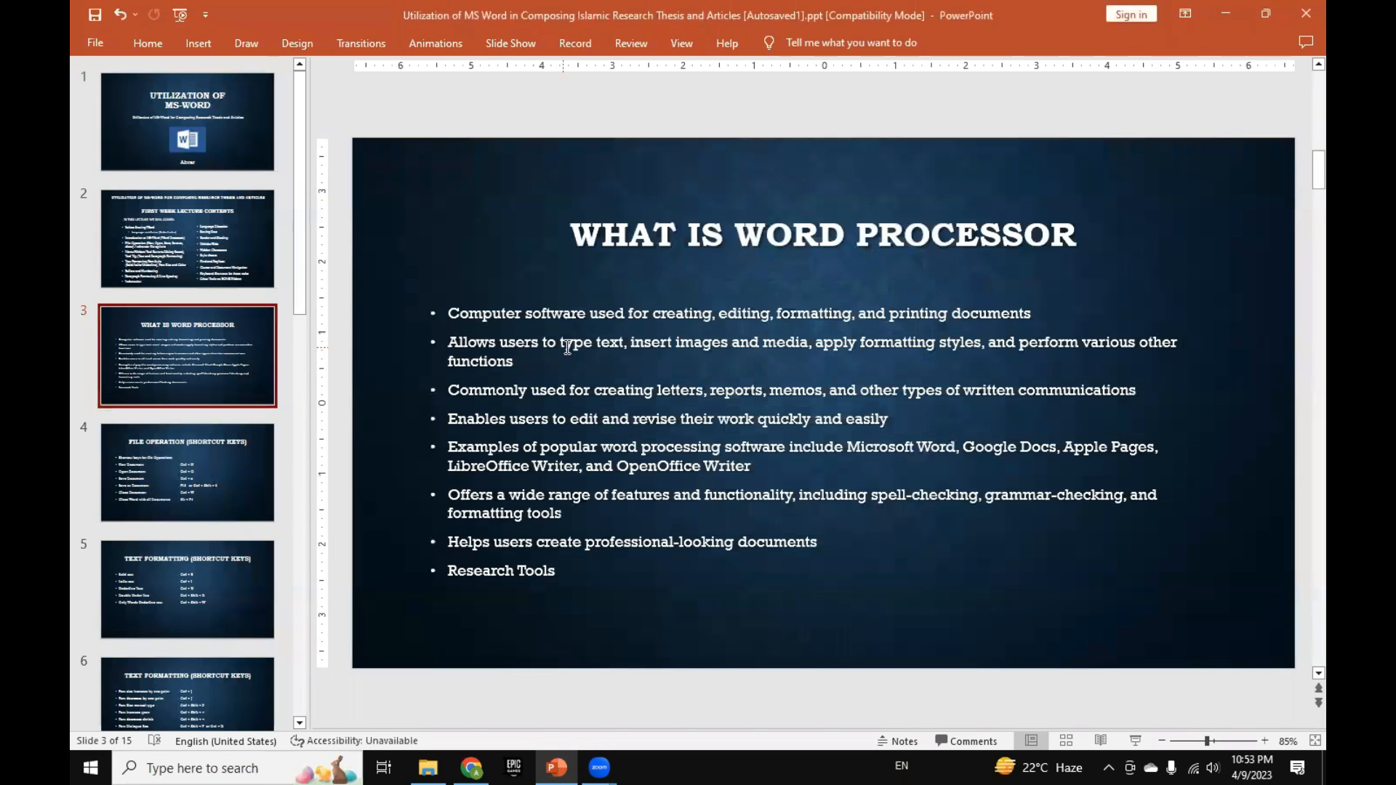
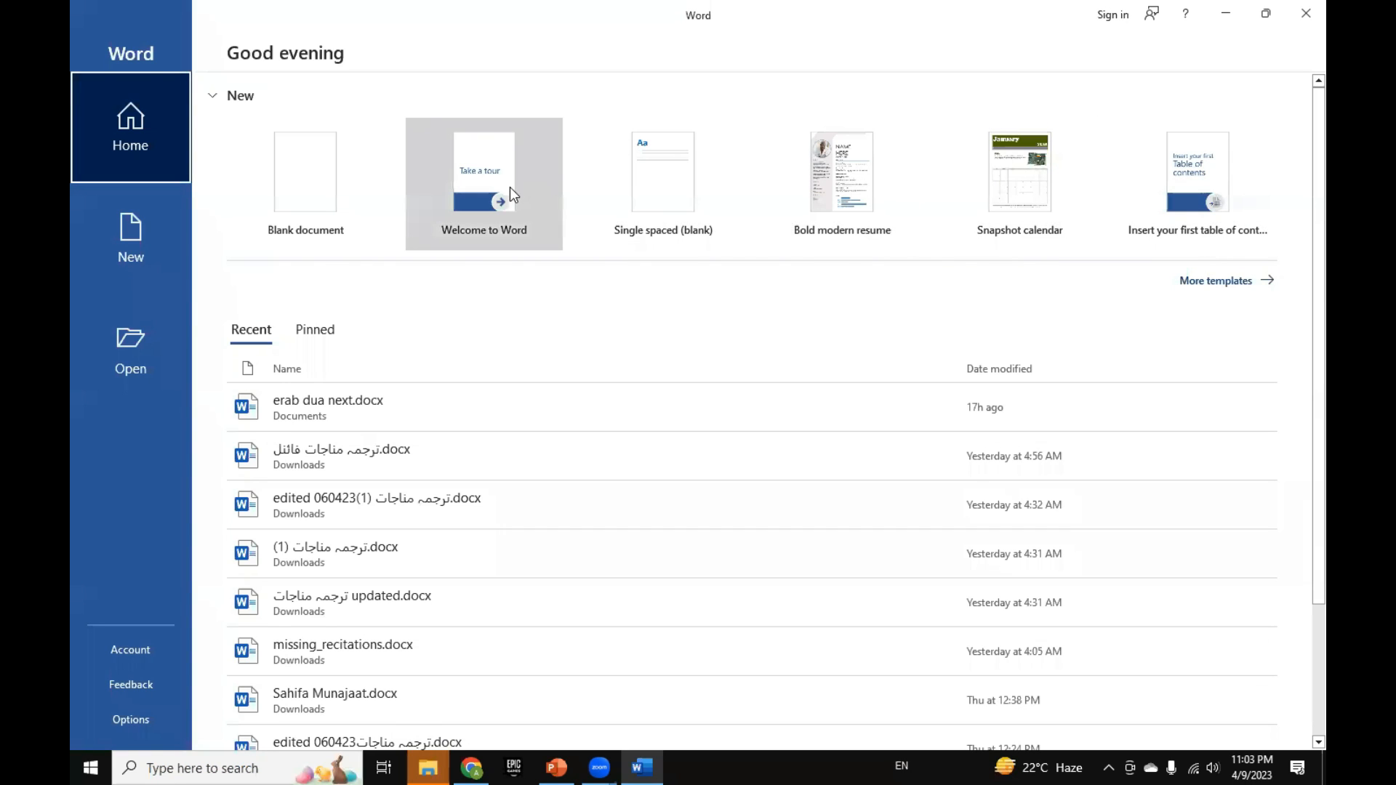
Step: Create a new blank document in Word
left_click(338, 184)
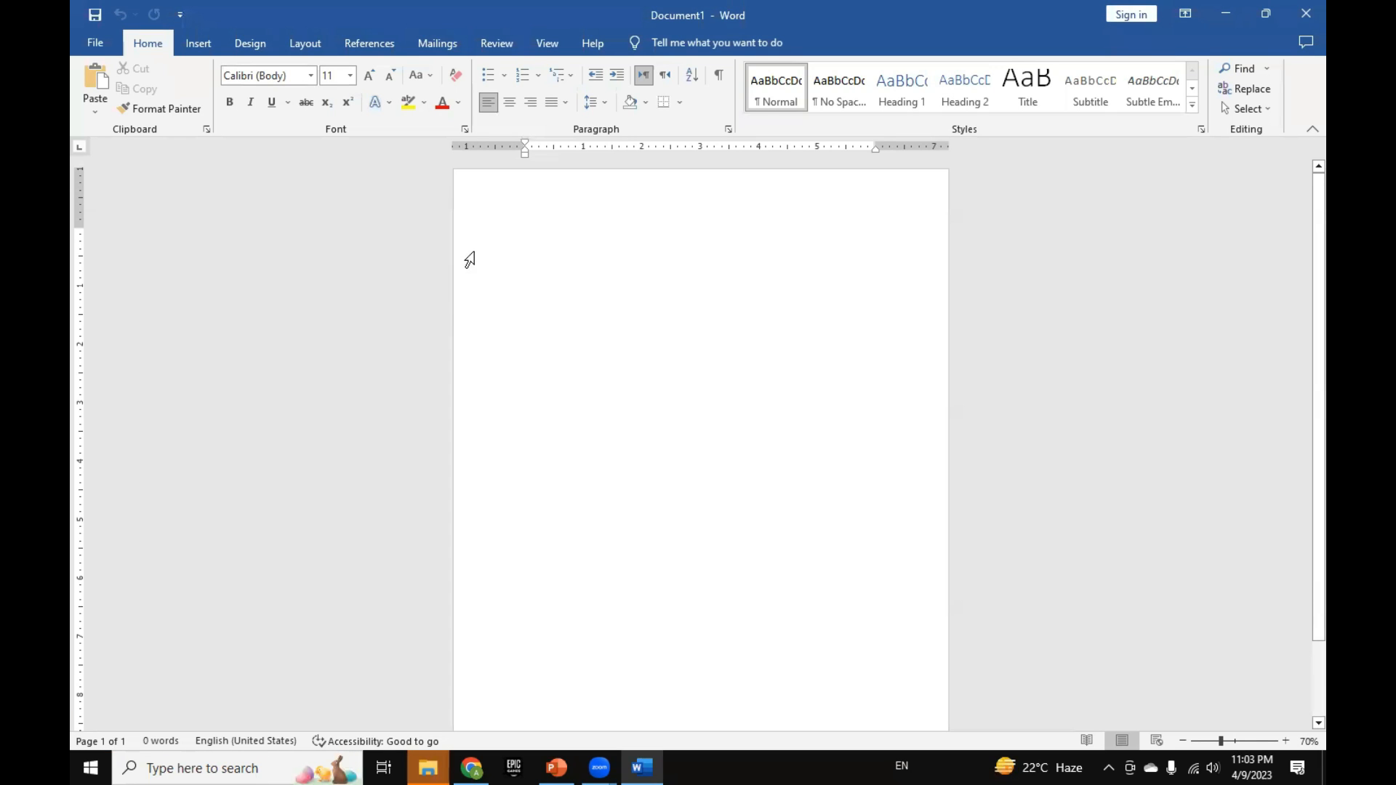
scroll(735, 315, "up", 5)
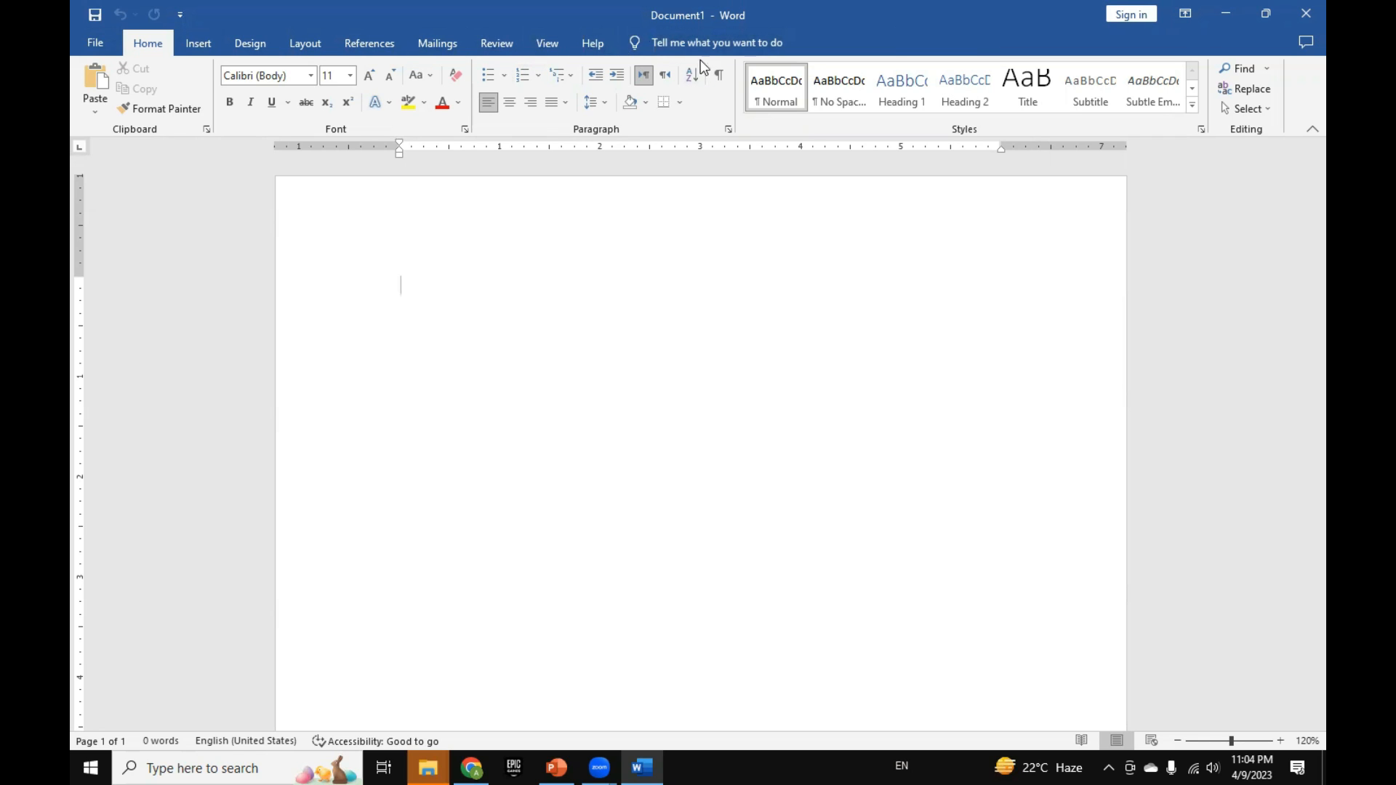
Step: Search Word's commands for "macro" and dismiss the suggestions without choosing one
left_click(663, 44)
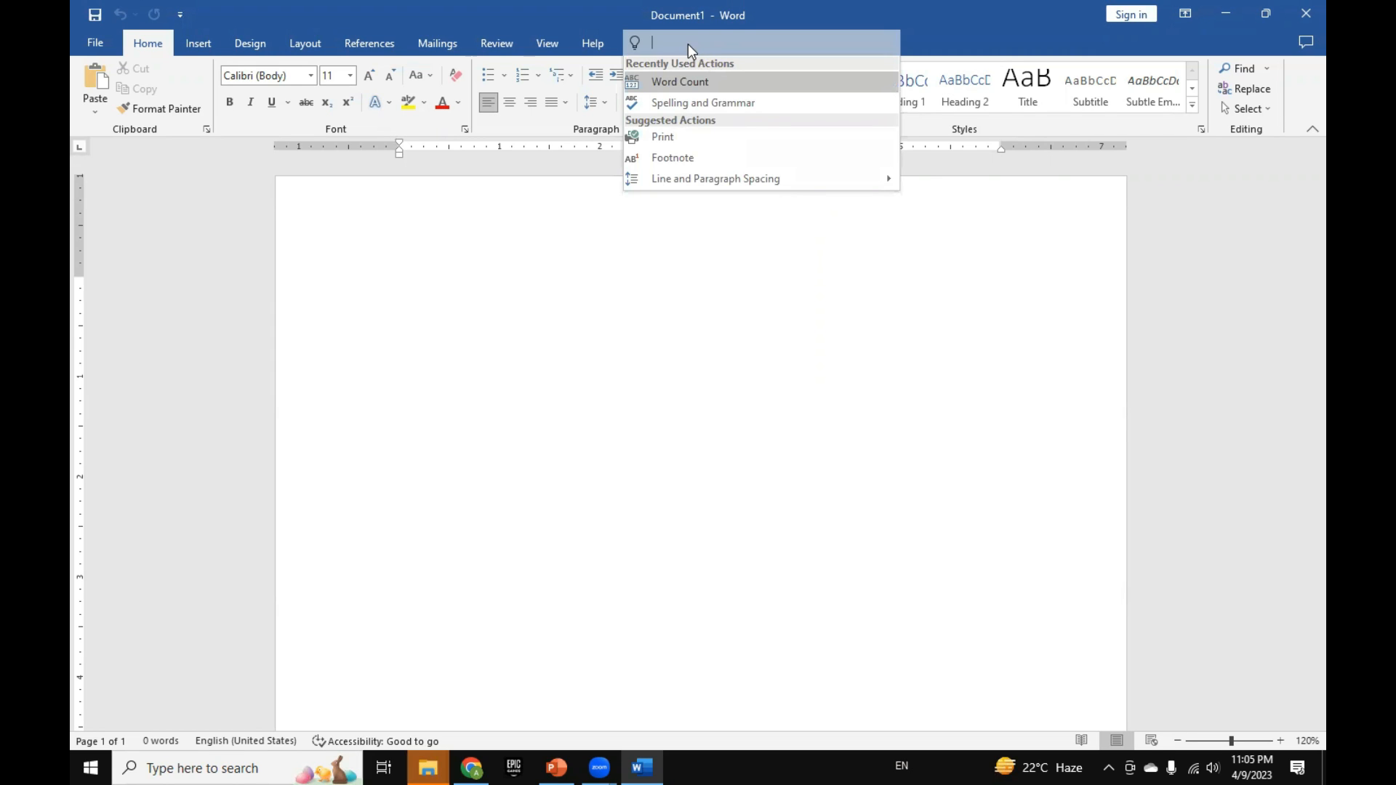
type("macro")
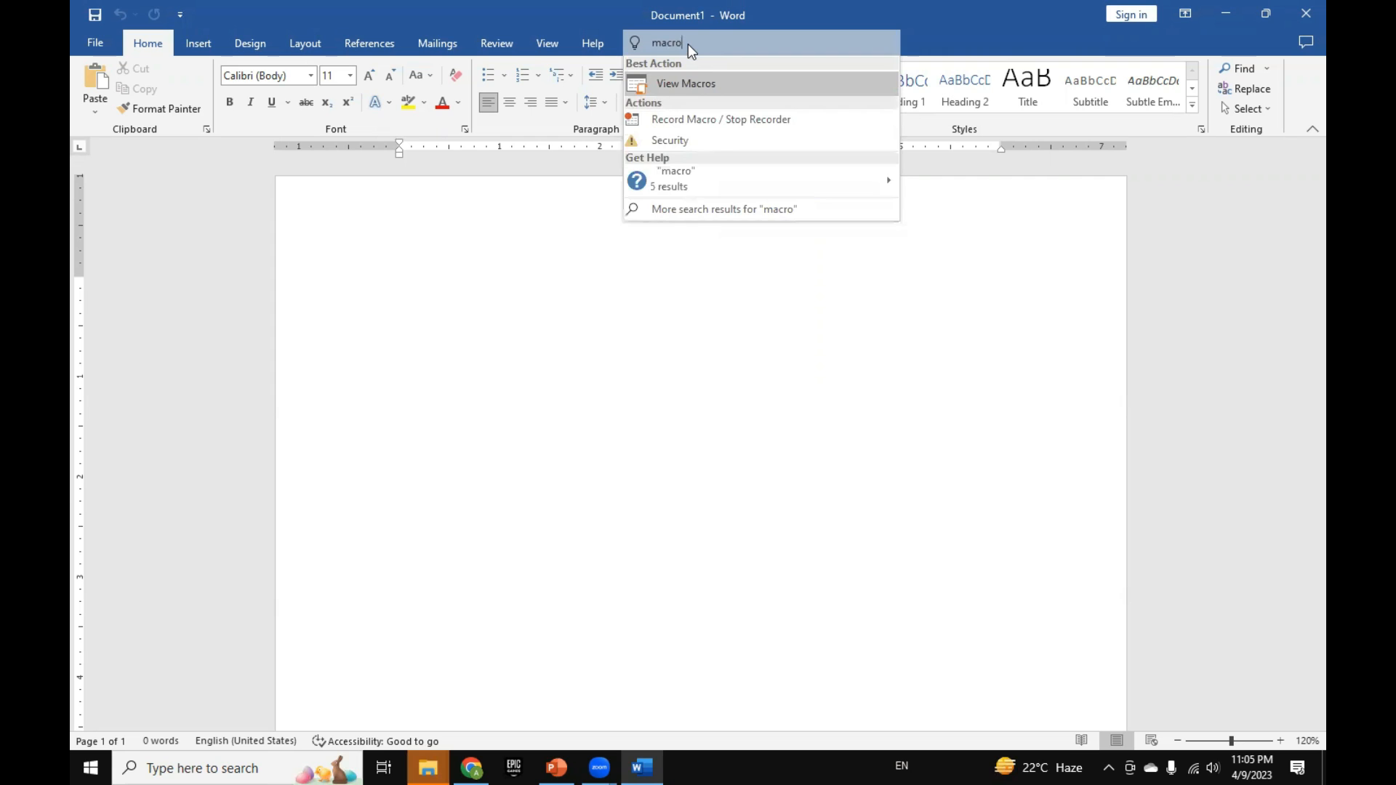
left_click(592, 220)
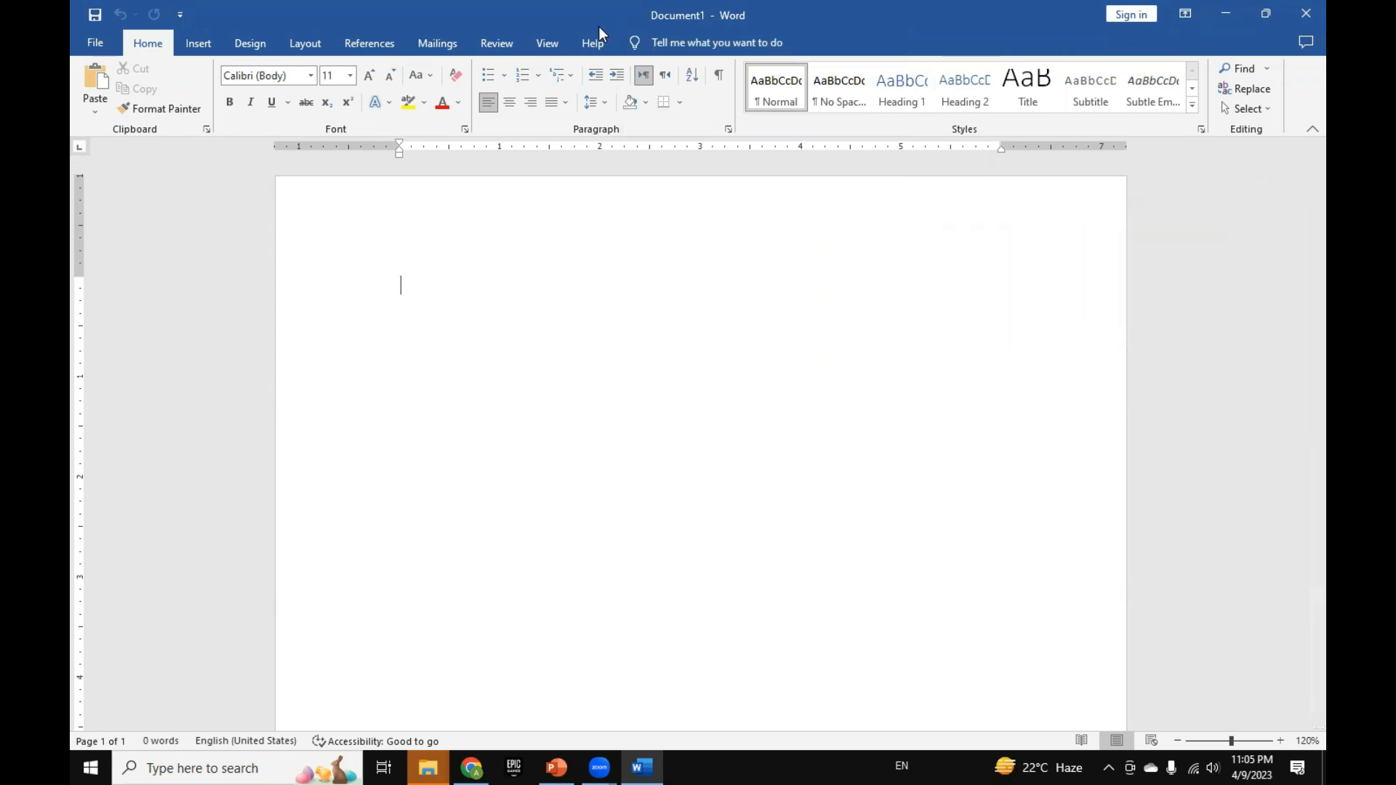
Step: Review the recently used and suggested actions offered by the command search, and return to the document
left_click(688, 42)
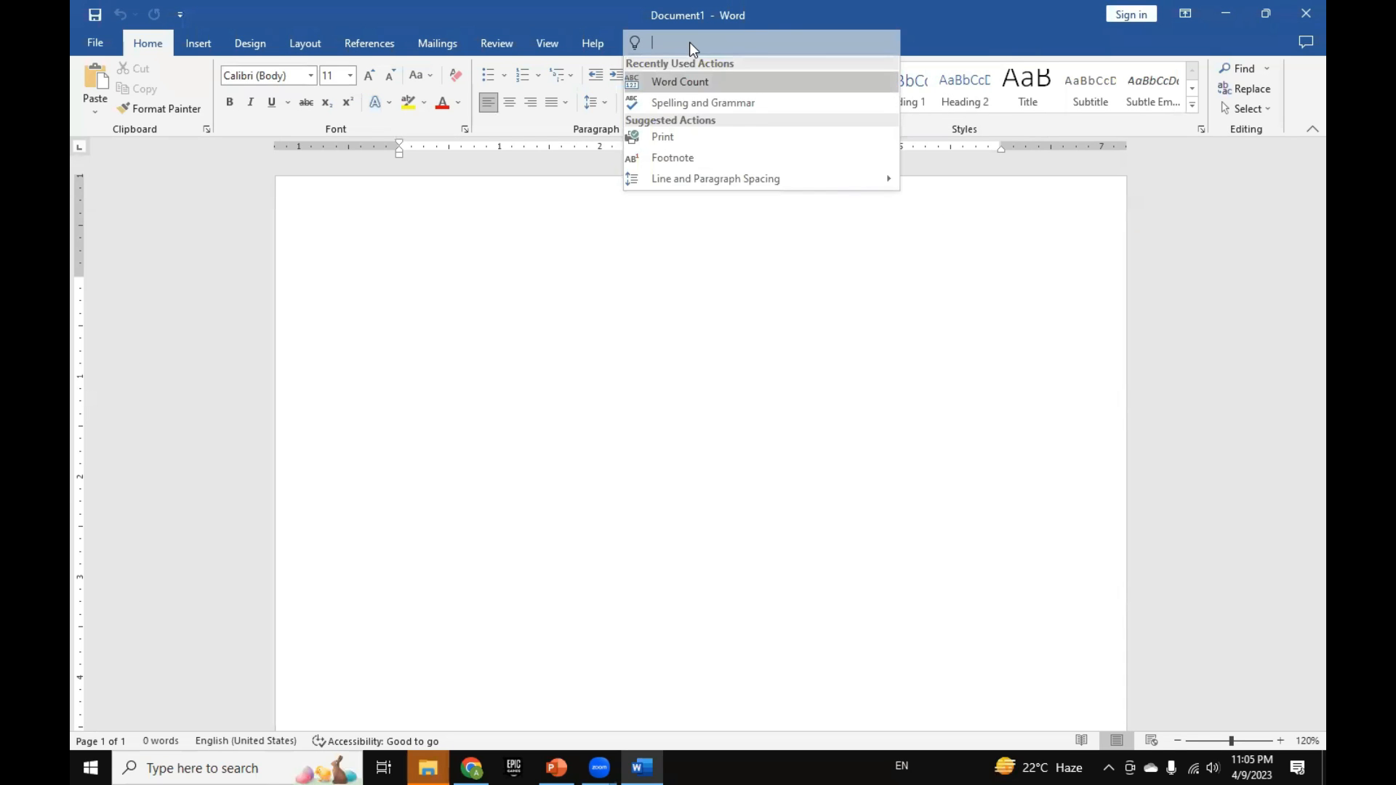
left_click(689, 271)
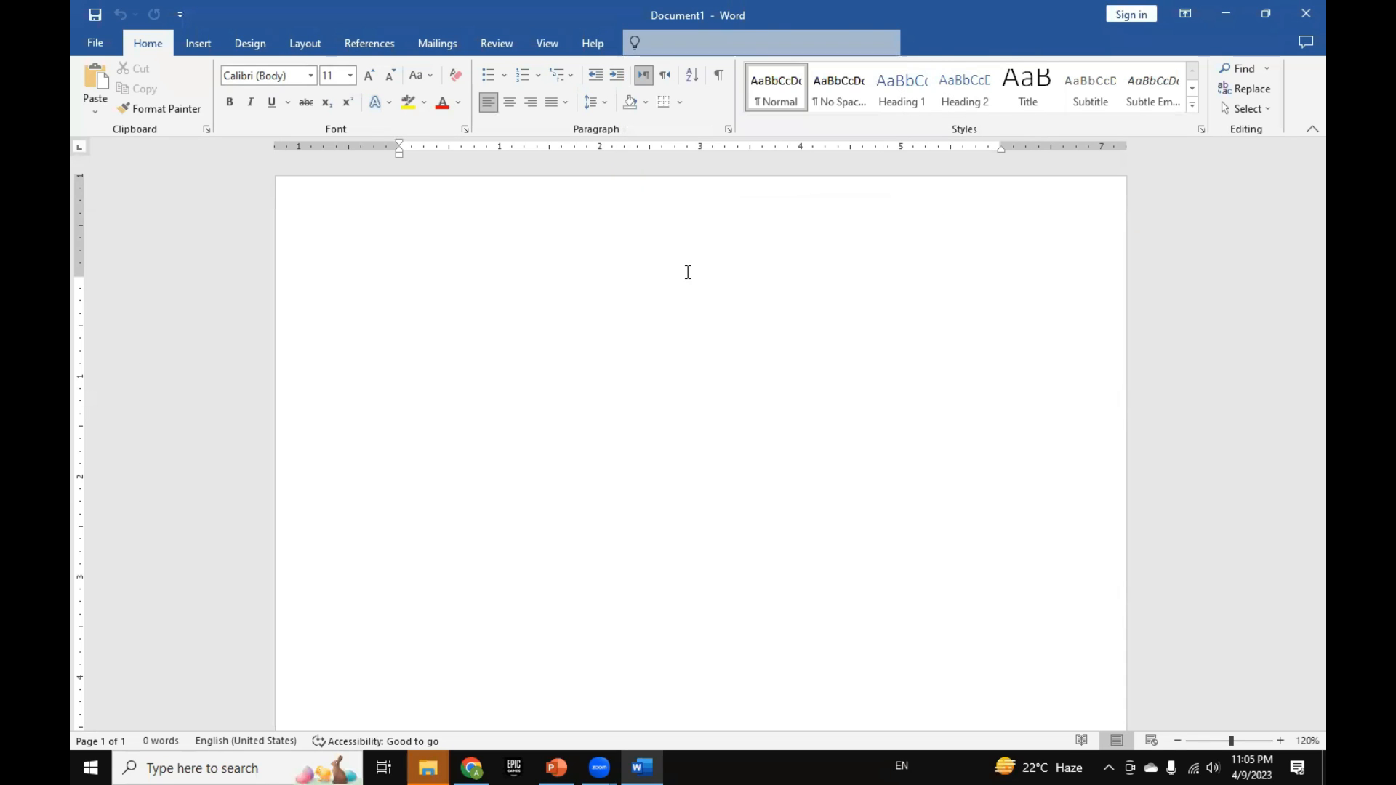
left_click(722, 42)
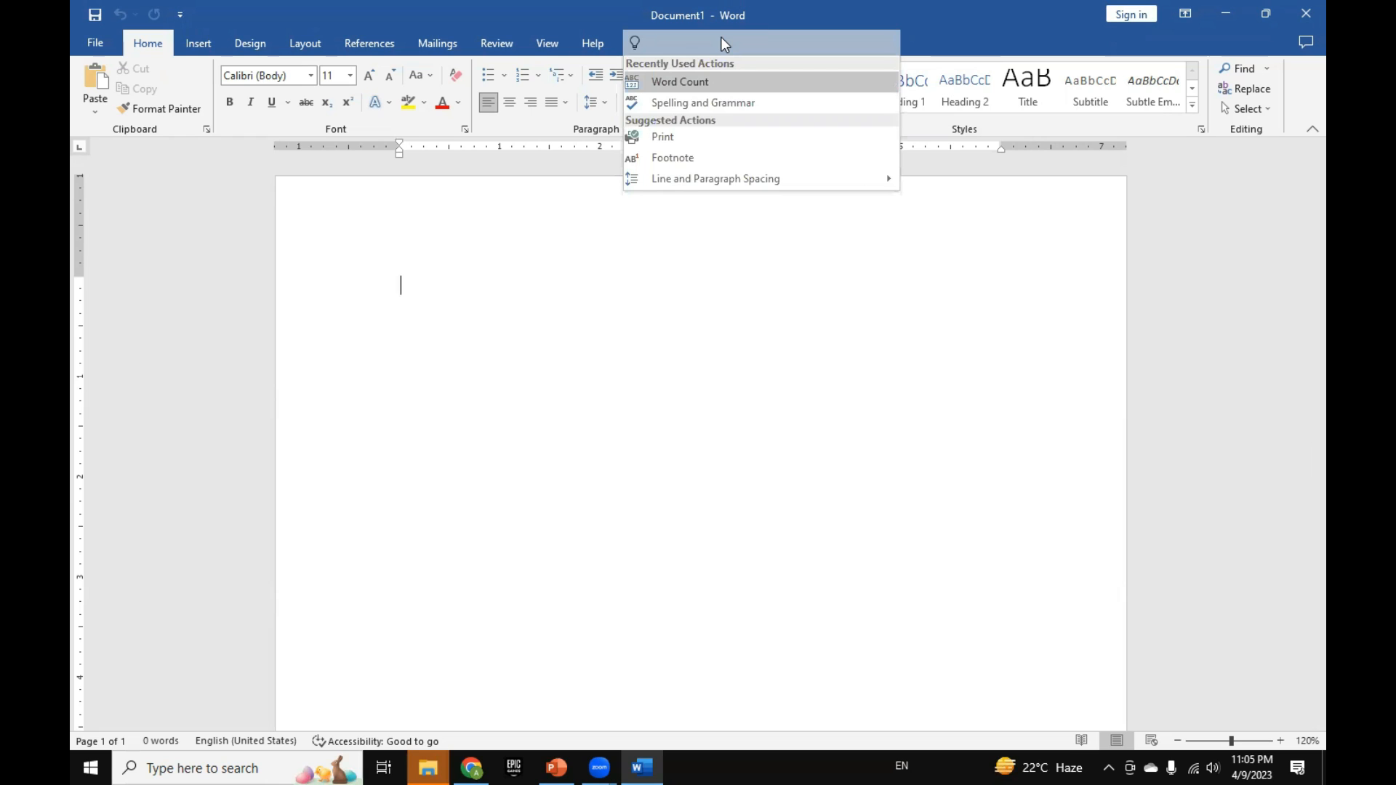
left_click(823, 405)
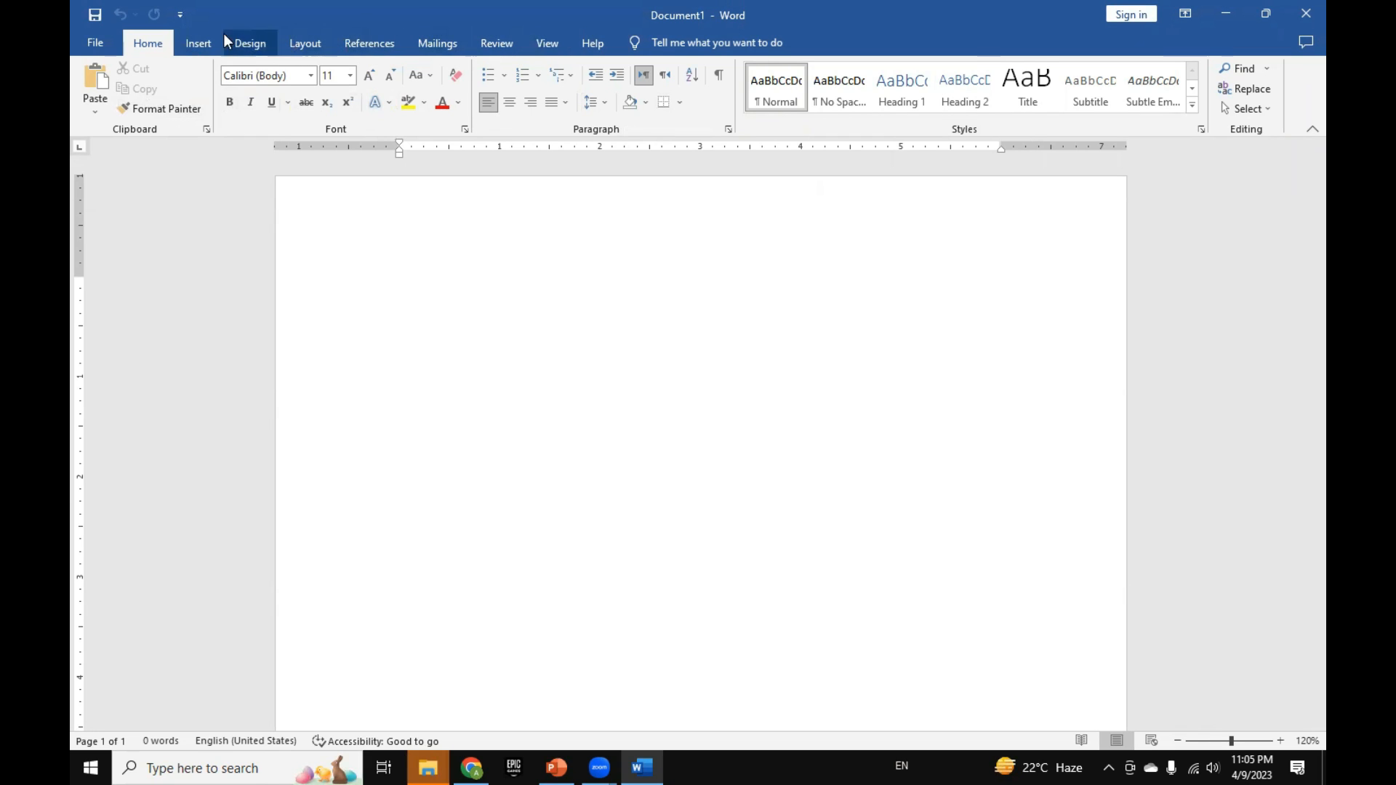
left_click(759, 43)
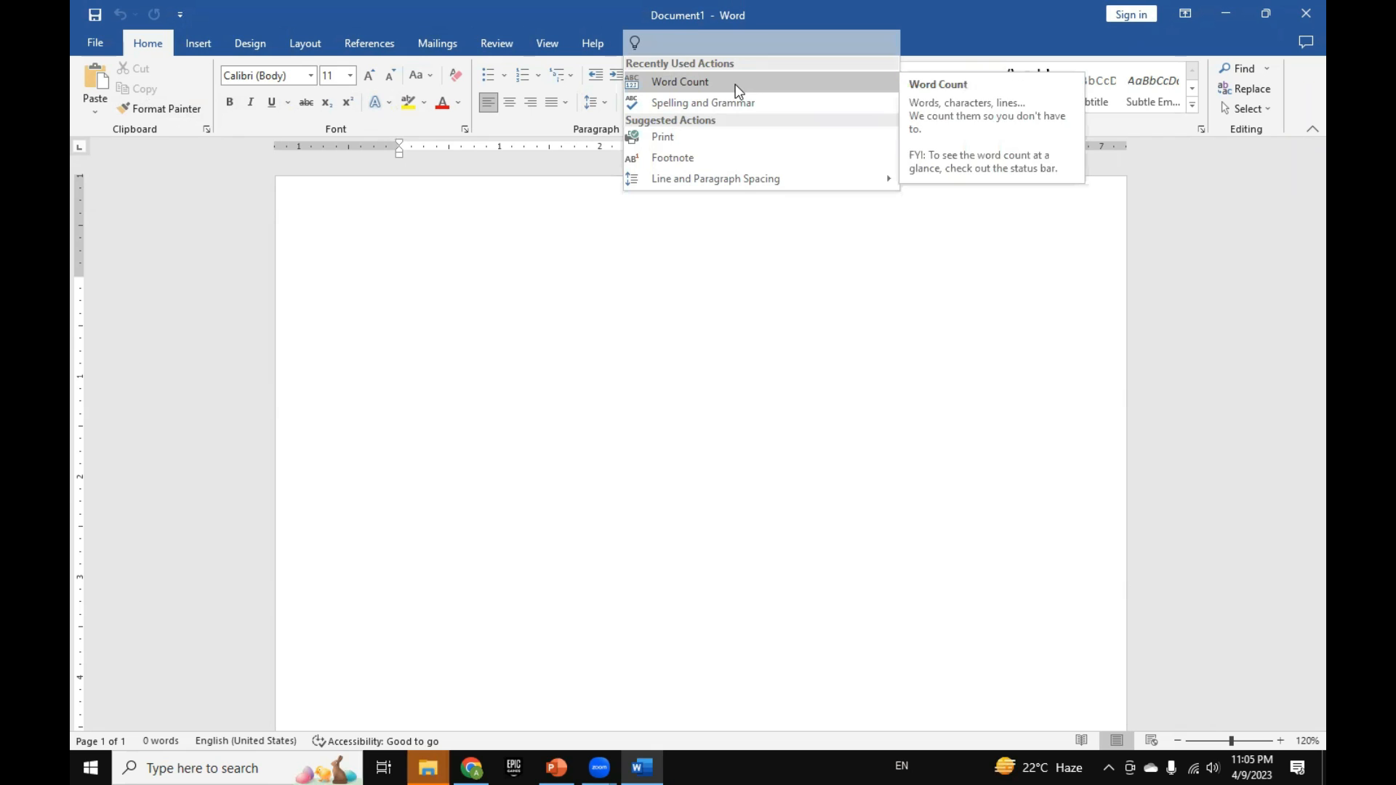
left_click(656, 362)
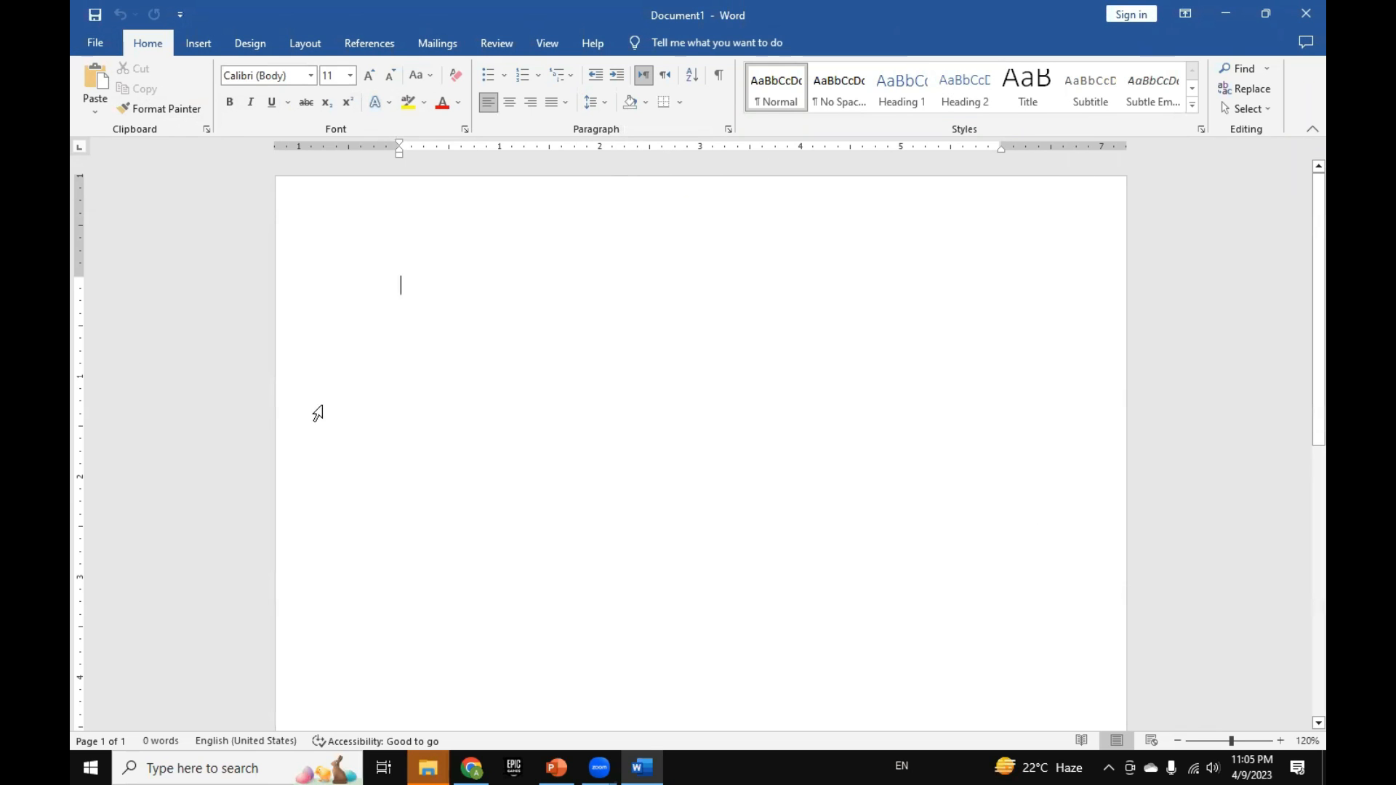
Step: View the document's Info page and the locations offered for saving the new document
left_click(99, 48)
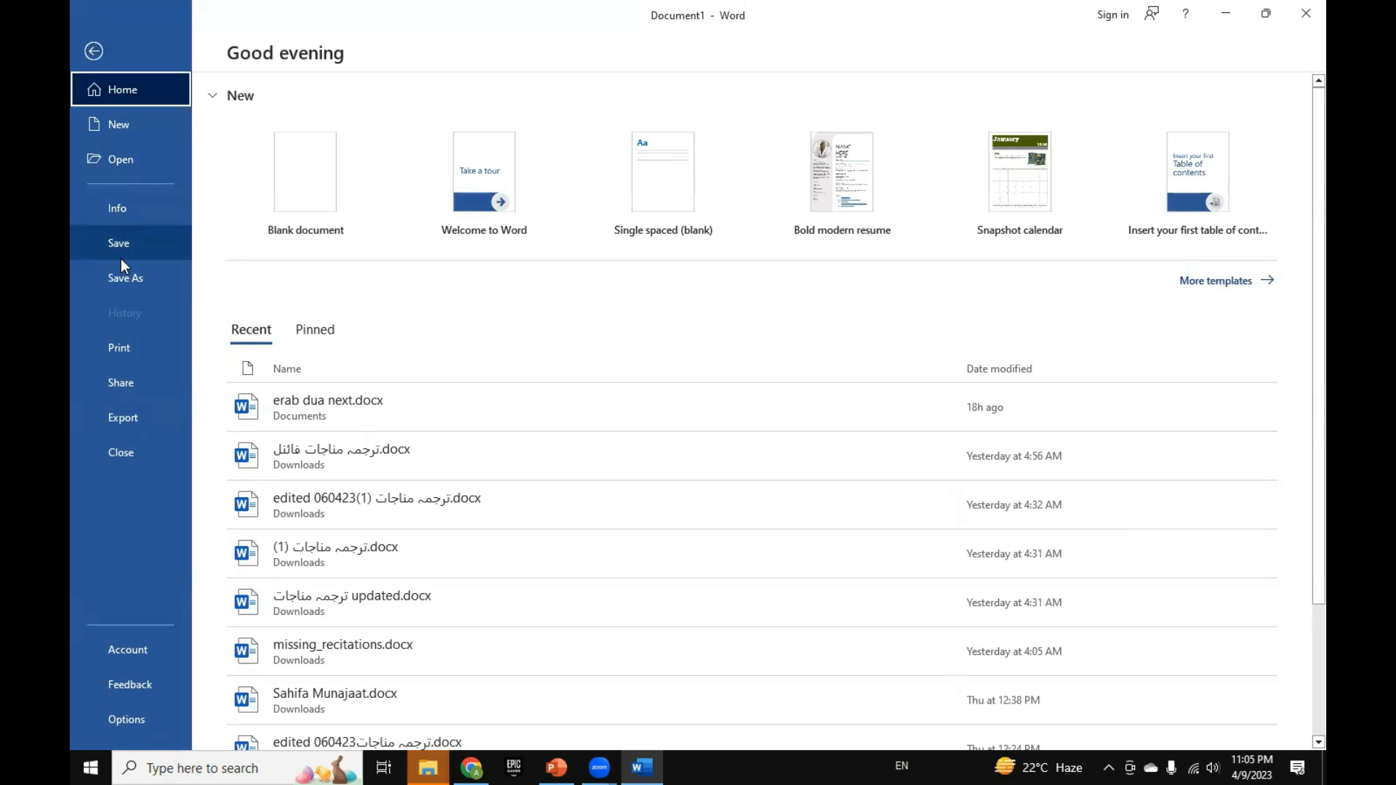
left_click(153, 212)
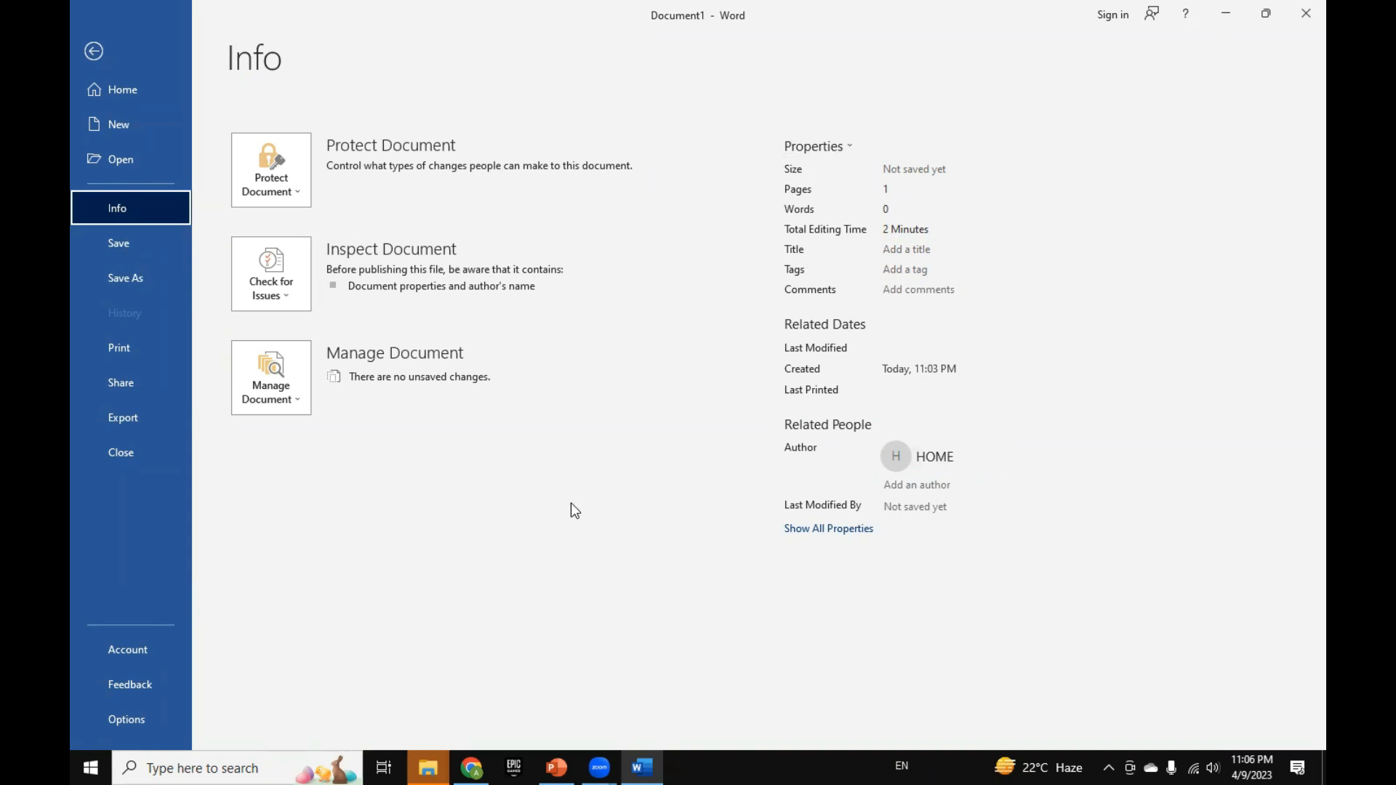
left_click(124, 241)
left_click(136, 243)
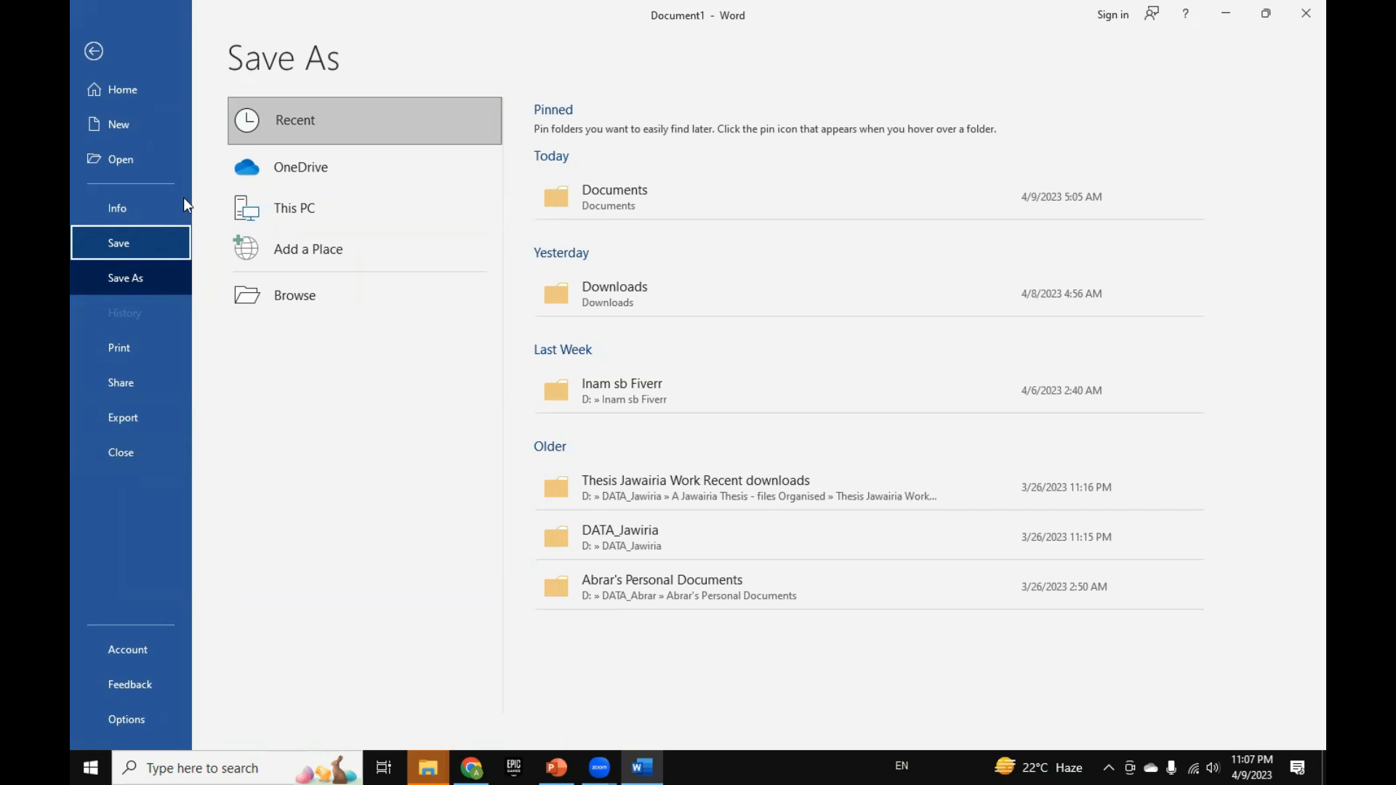
Step: Look through the recent documents offered for opening
left_click(128, 160)
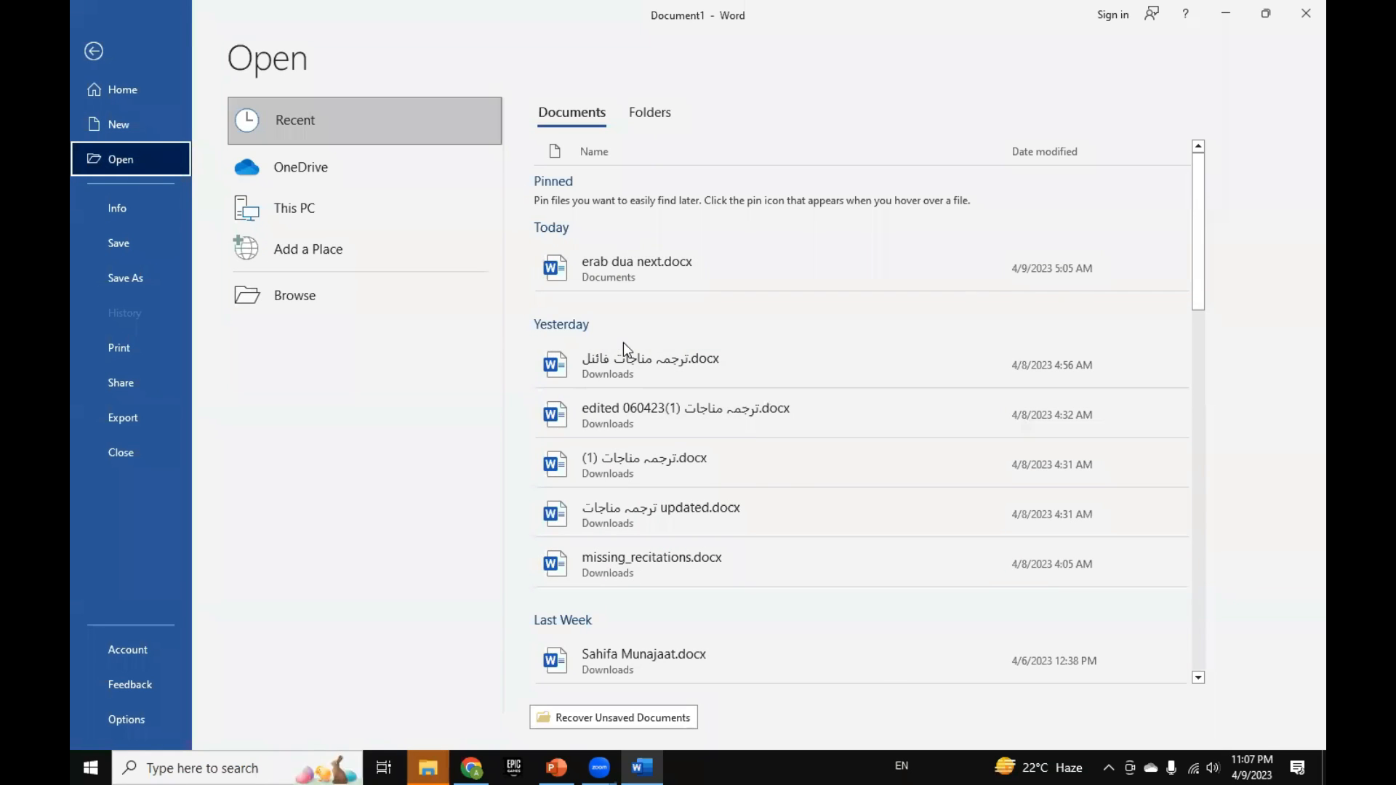
scroll(640, 517, "down", 2)
scroll(640, 517, "up", 2)
scroll(635, 509, "down", 5)
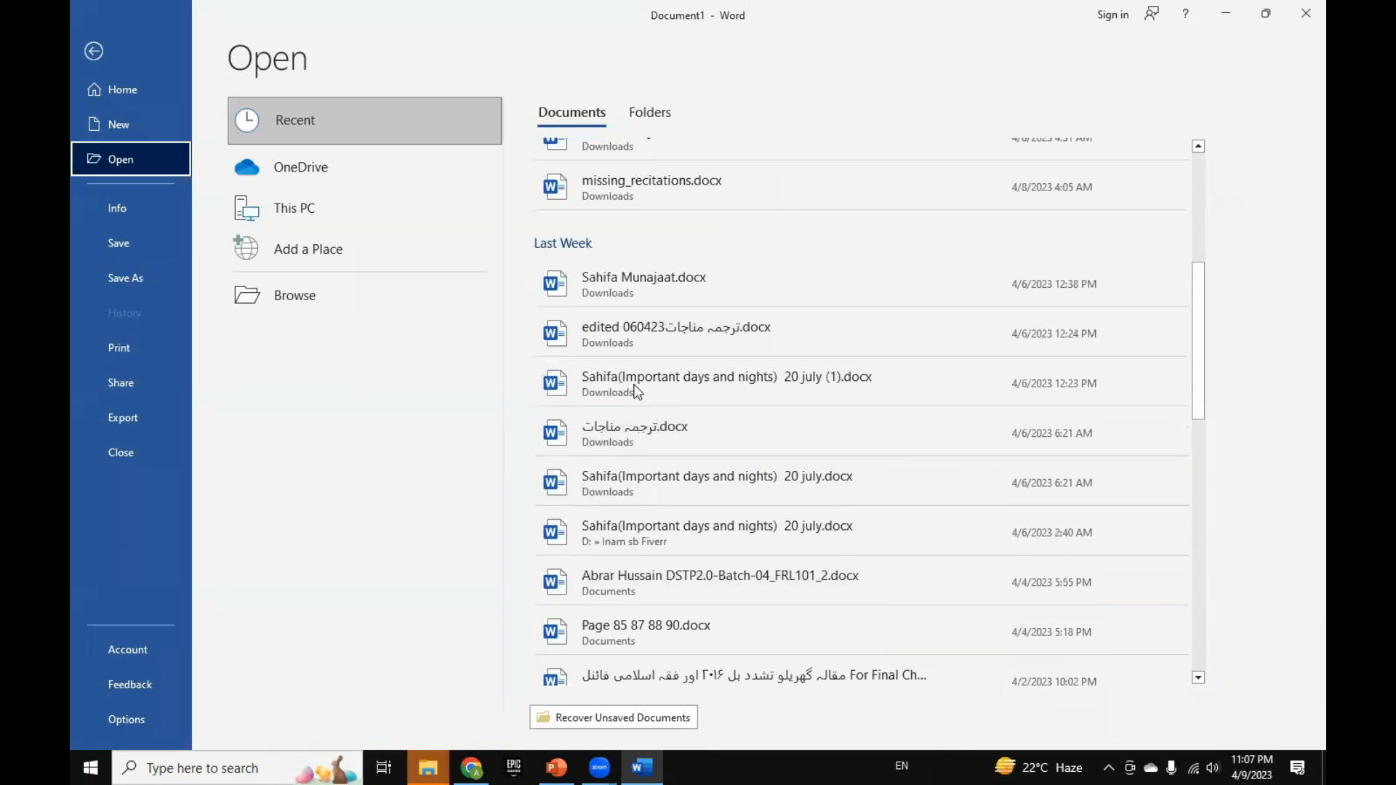
scroll(639, 356, "up", 4)
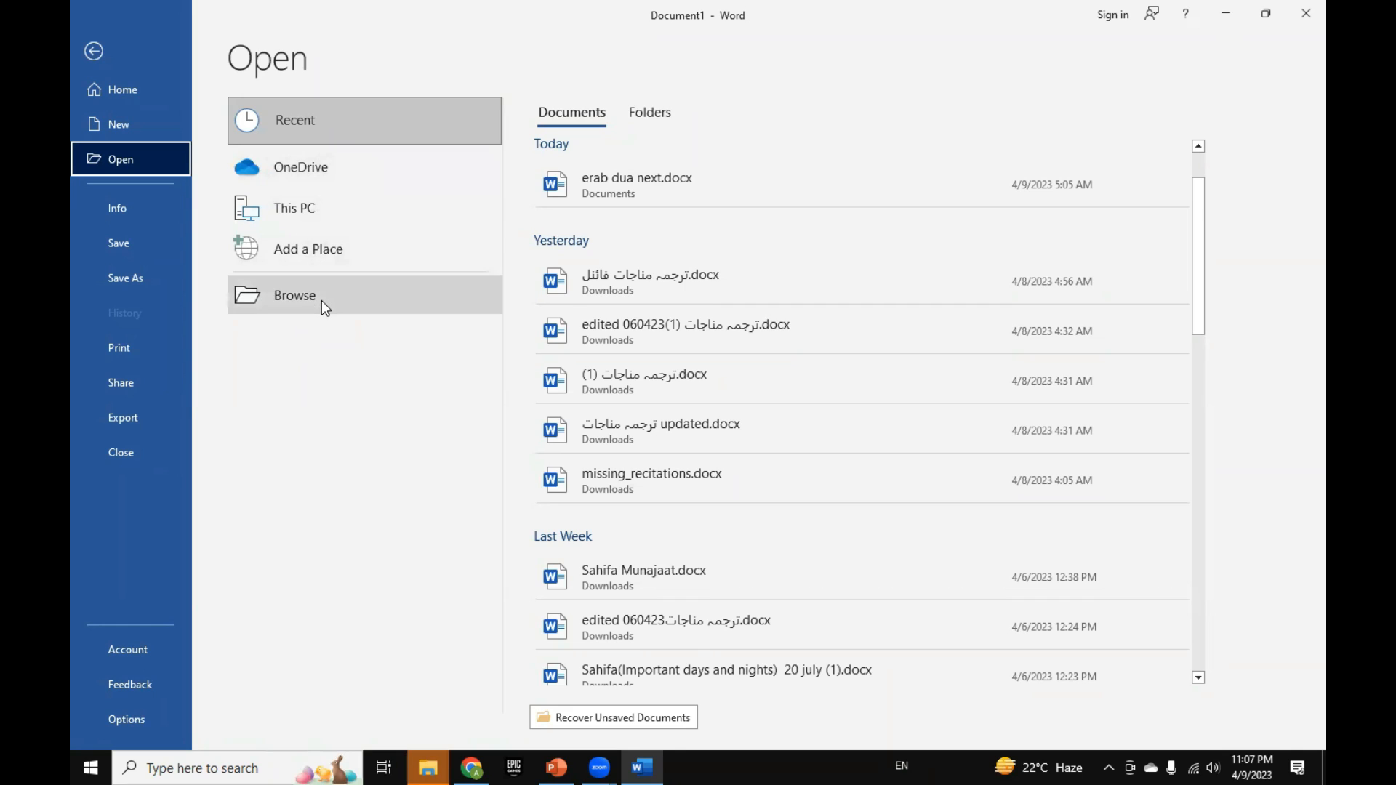
Step: Browse the computer for a file to open, and reposition the Open dialog nearer the middle of the window
left_click(281, 306)
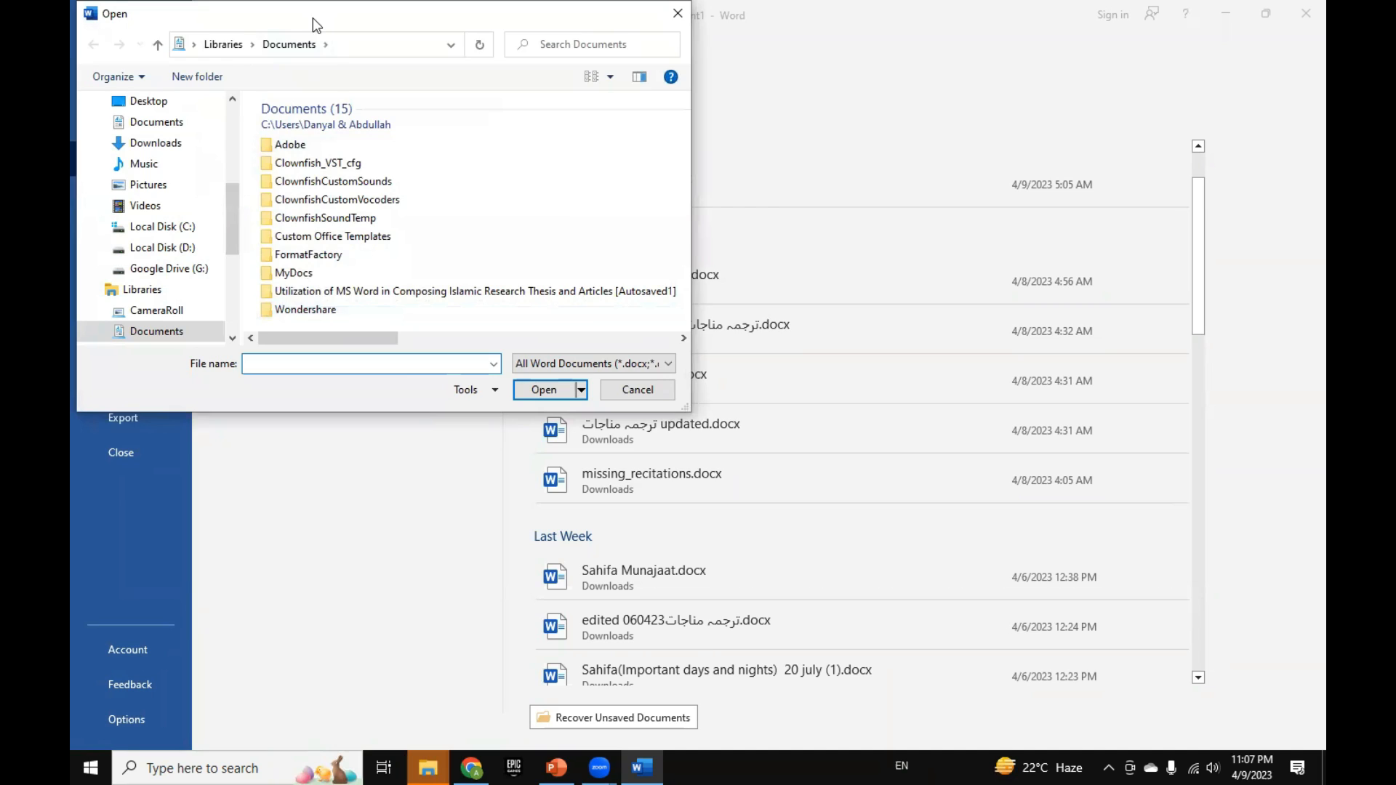
left_click_drag(313, 18, 617, 111)
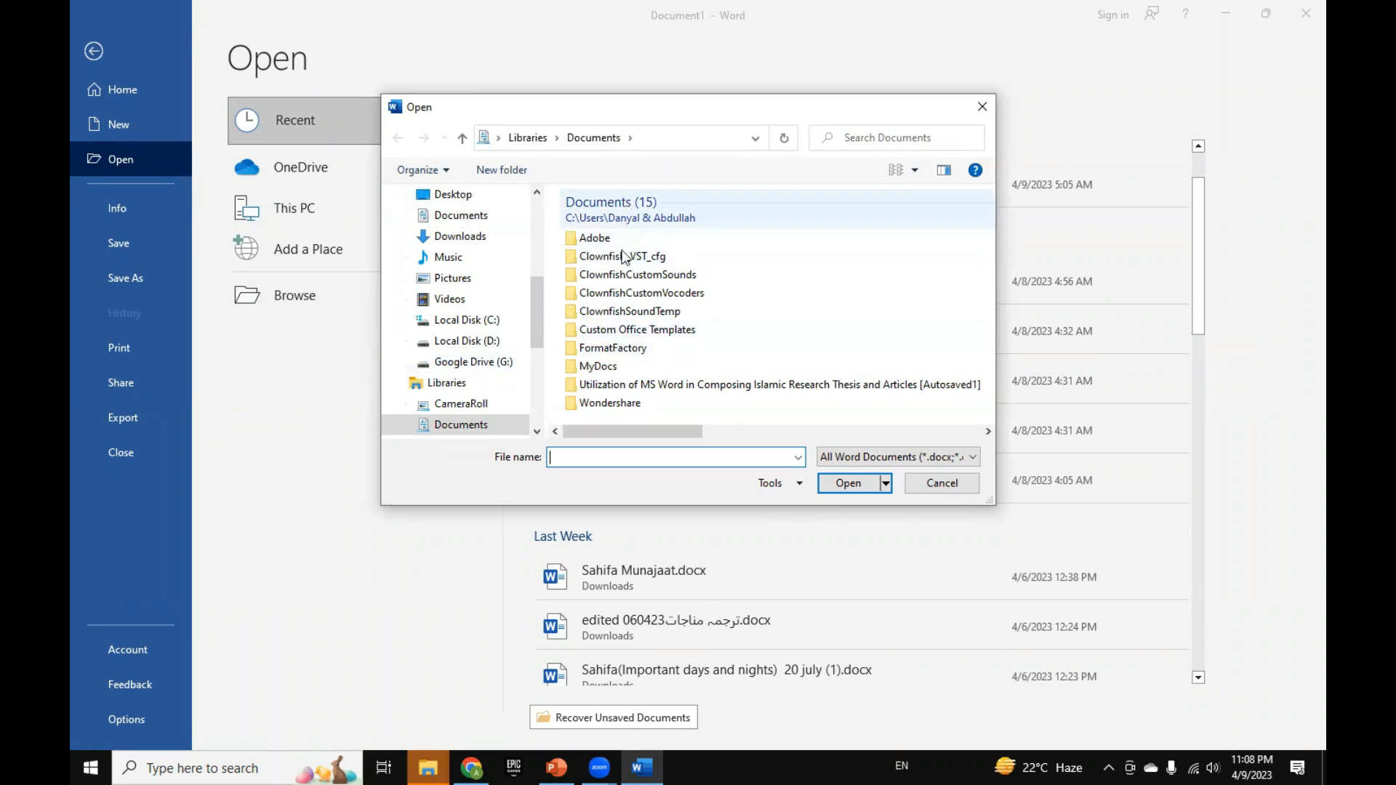
scroll(644, 313, "down", 3)
scroll(644, 312, "up", 3)
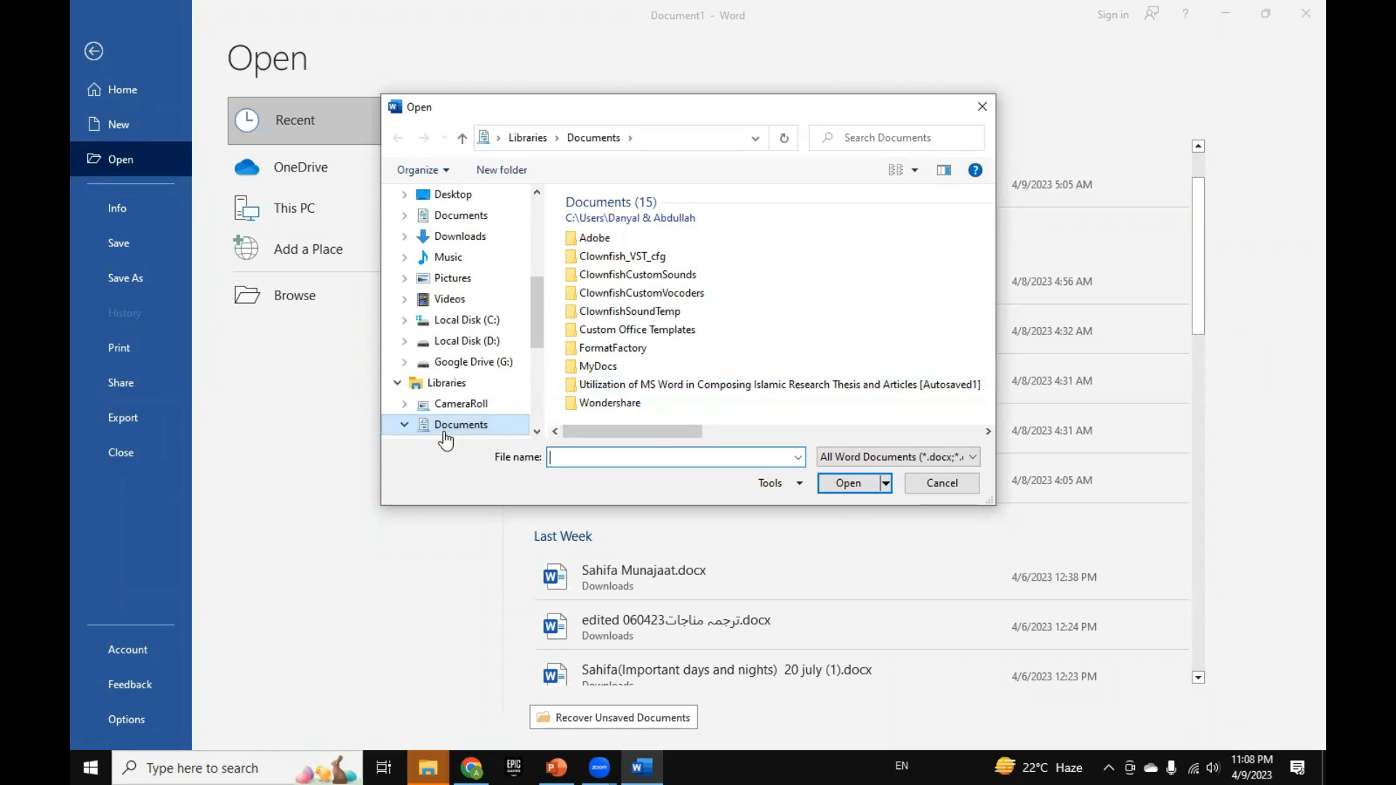
Step: Look through the folders and drives available for opening files, including Desktop, Downloads, Music, Local Disk (C:), Local Disk (D:) and Google Drive (G:)
left_click(463, 349)
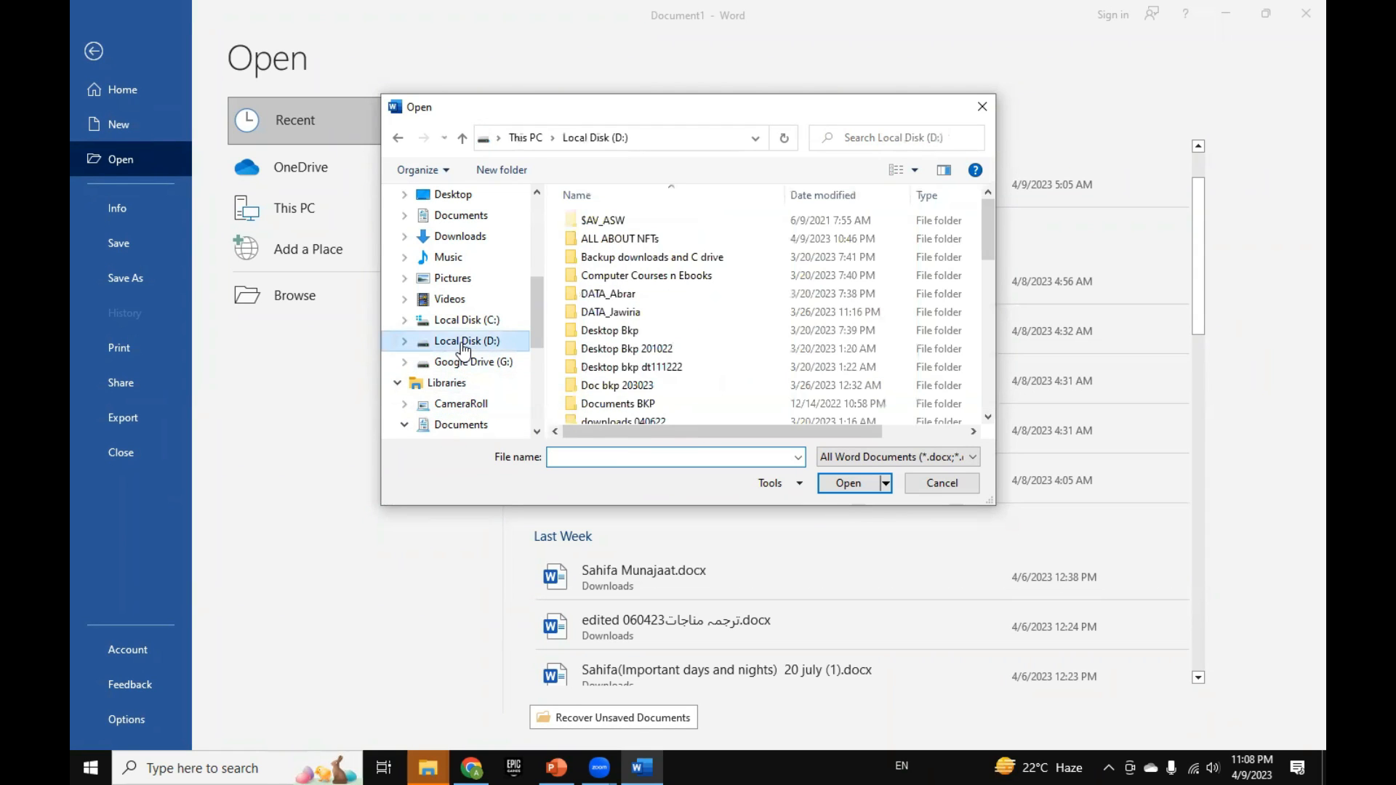
left_click(463, 364)
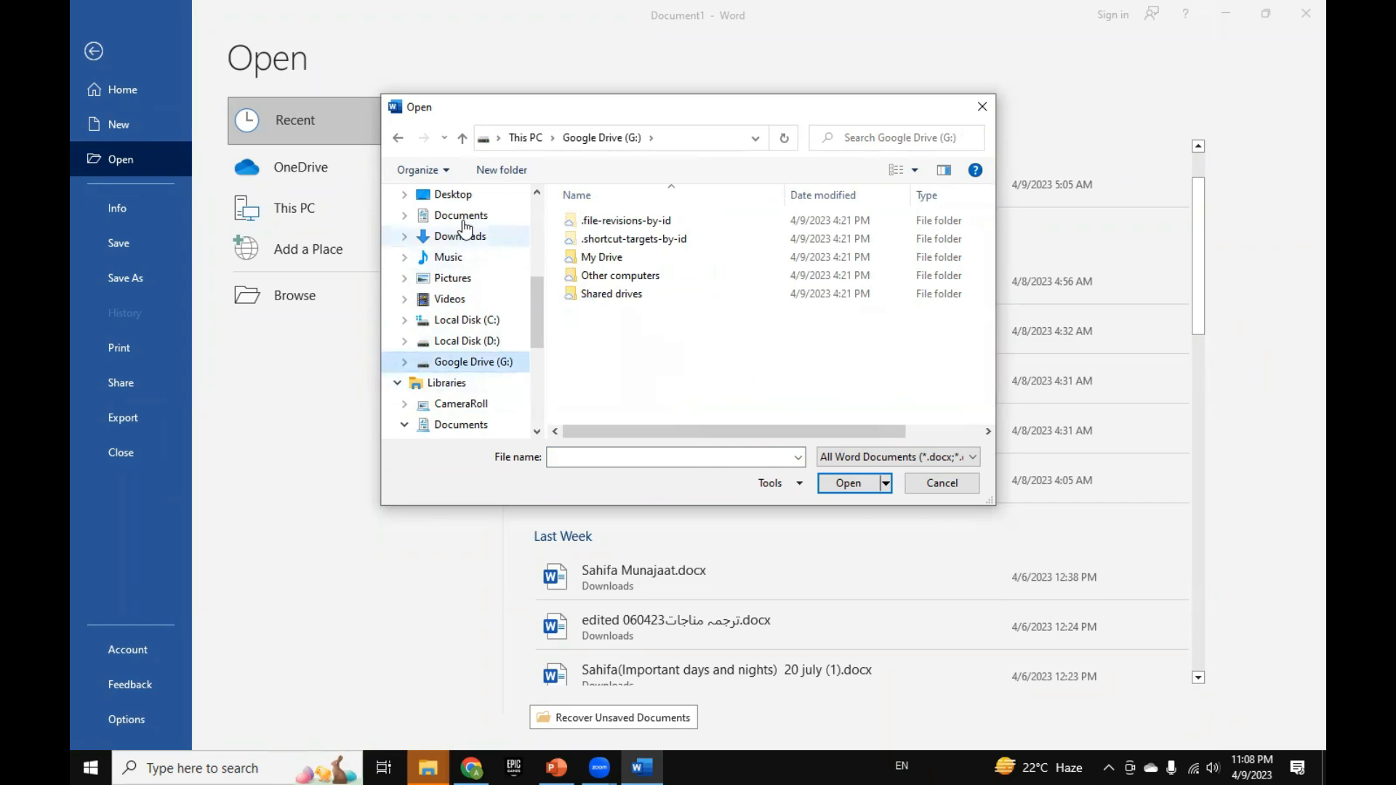
left_click(451, 194)
left_click(472, 236)
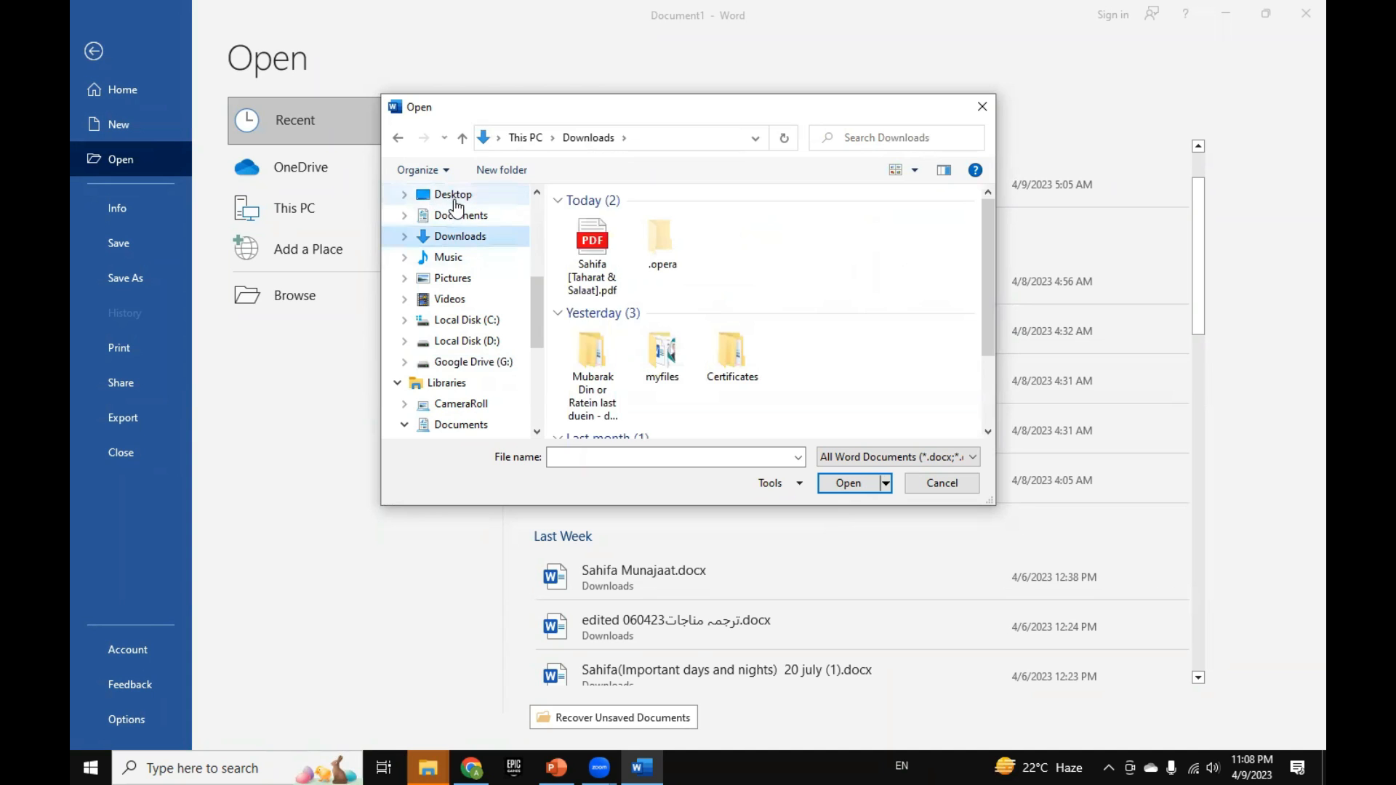
left_click(451, 194)
left_click(455, 215)
left_click(460, 239)
left_click(458, 259)
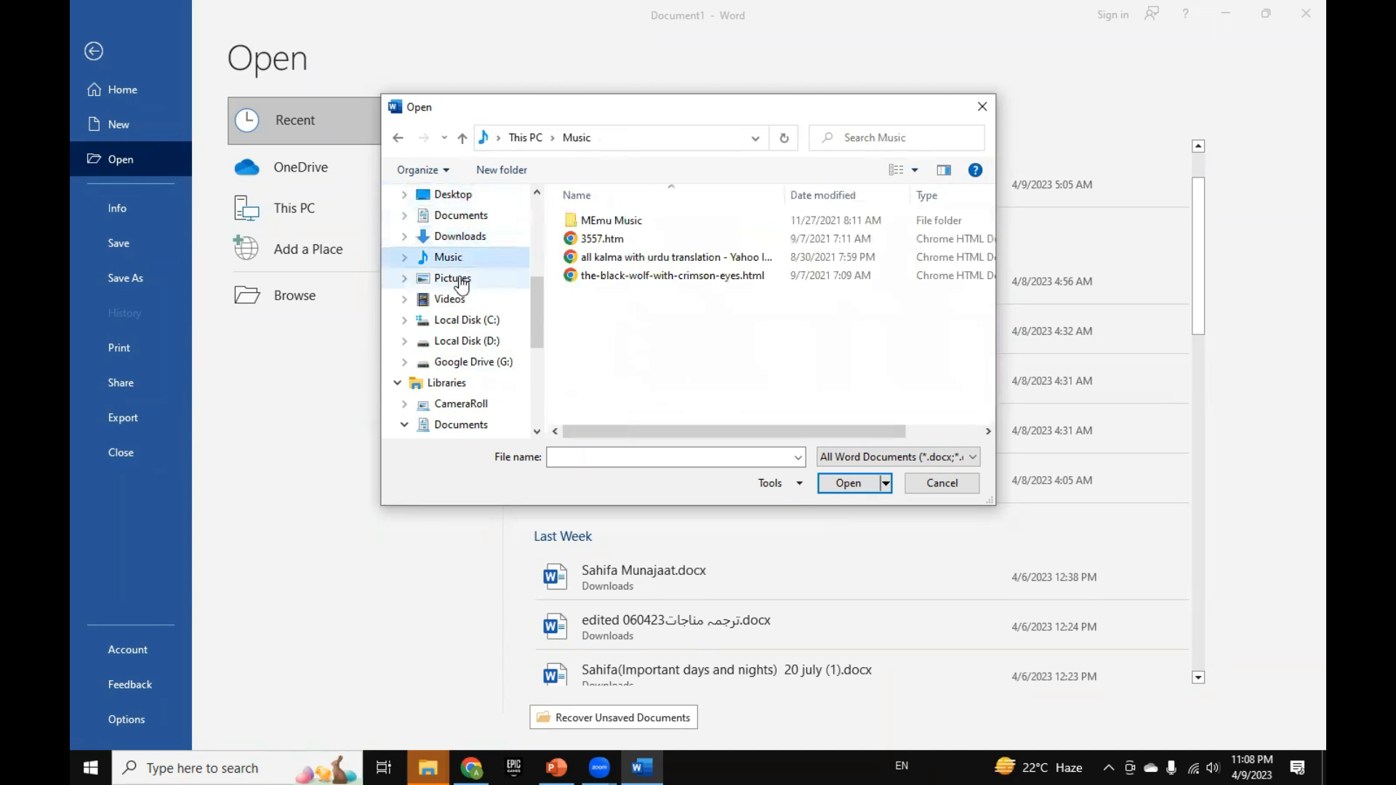
left_click(460, 279)
left_click(463, 301)
left_click(466, 320)
left_click(469, 341)
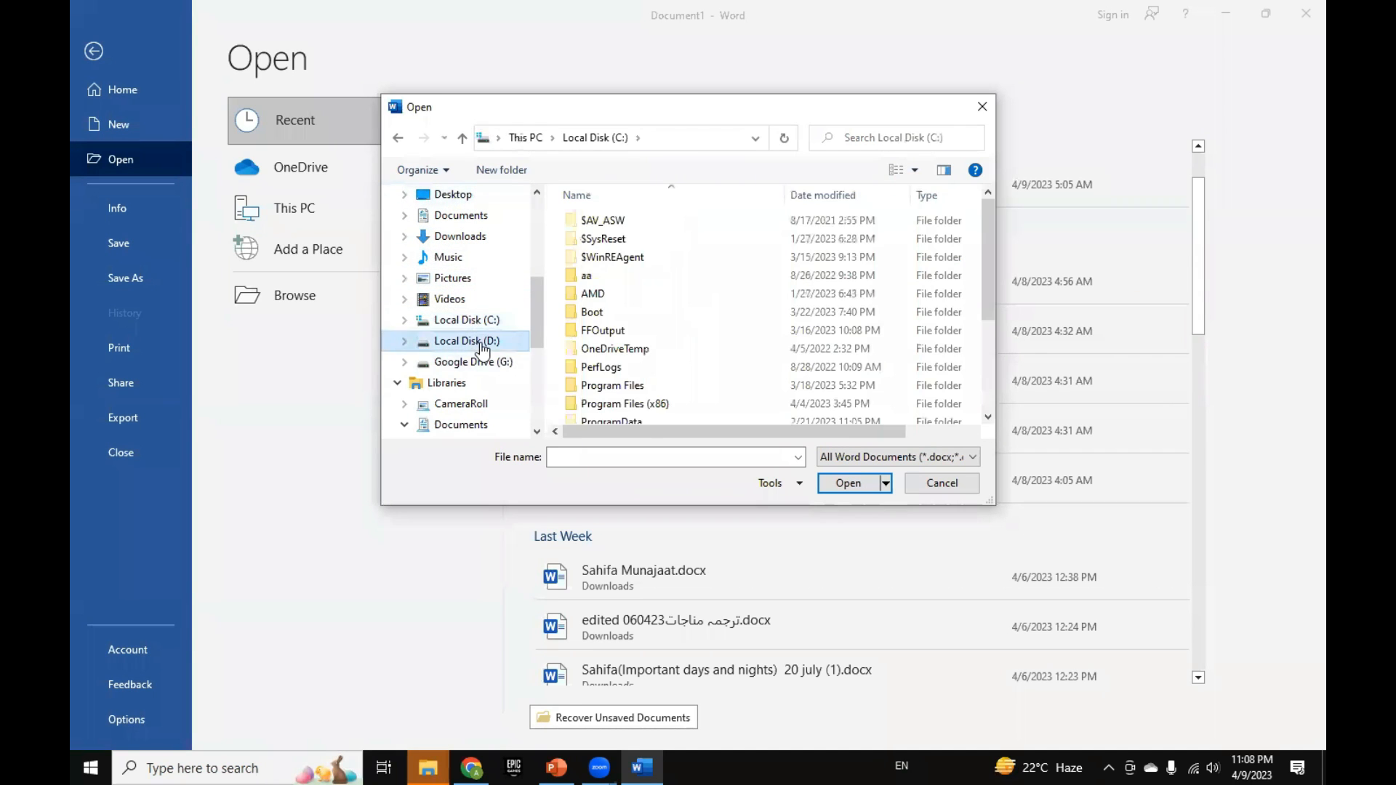
left_click(480, 362)
scroll(484, 369, "down", 3)
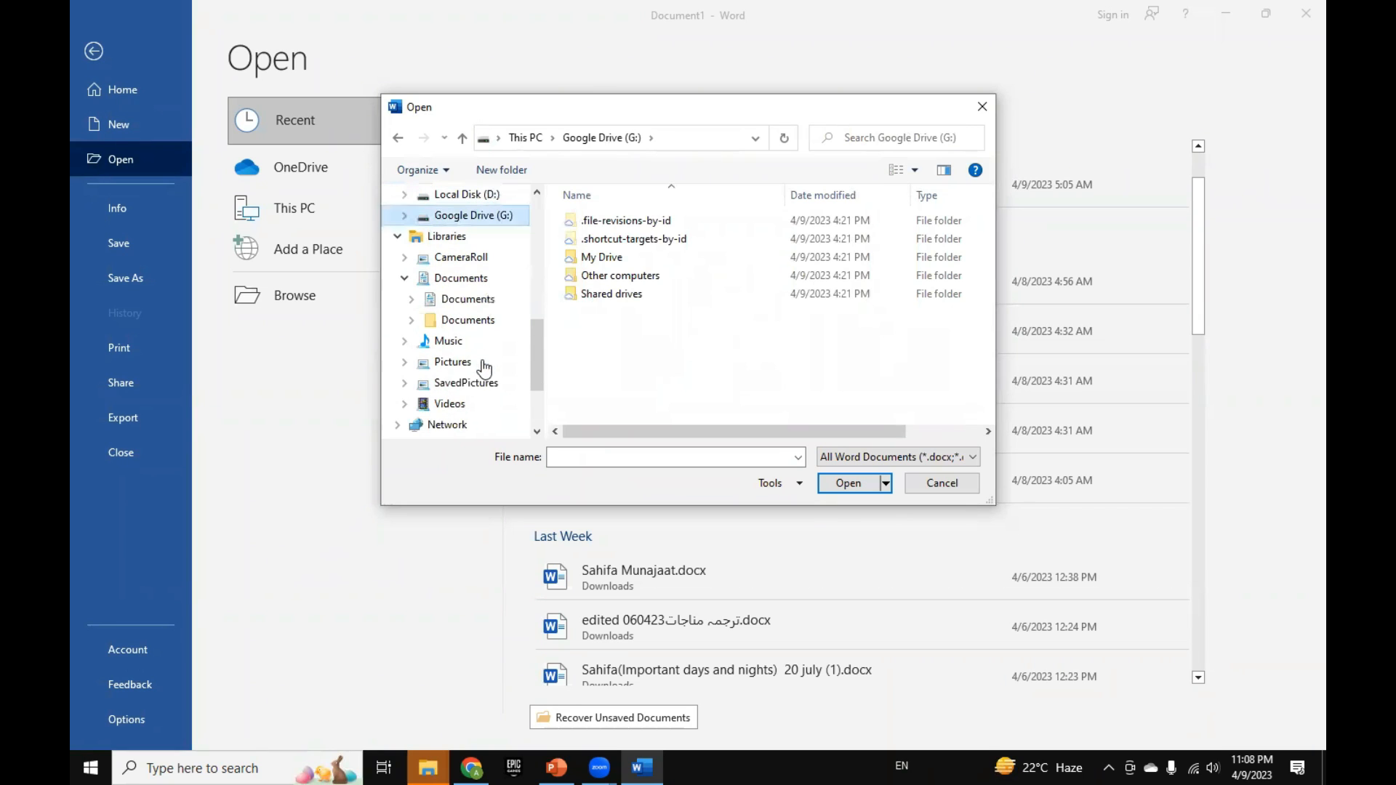
scroll(451, 396, "up", 3)
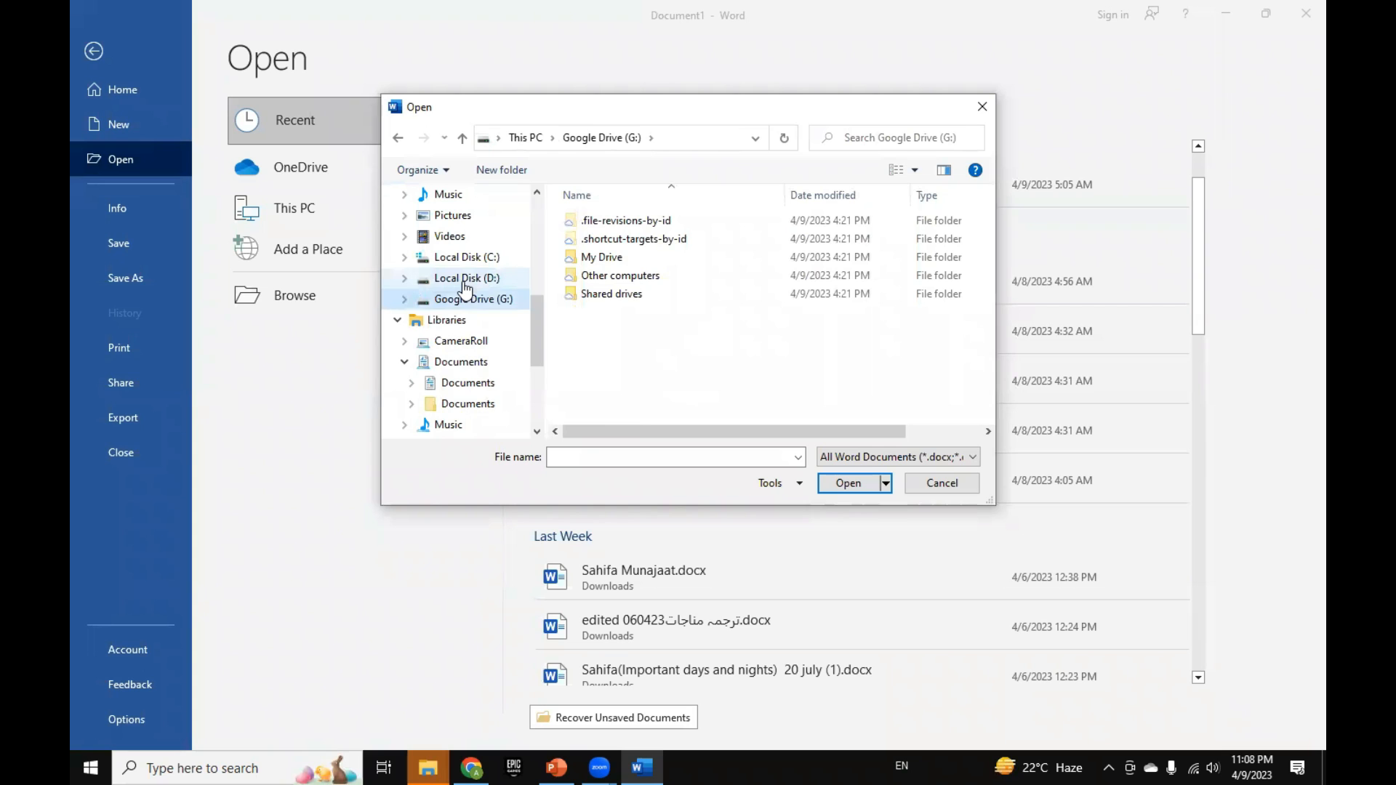
Step: Examine the Word files in a personal data folder on Local Disk (D:), and close the Open dialog without opening any
left_click(464, 283)
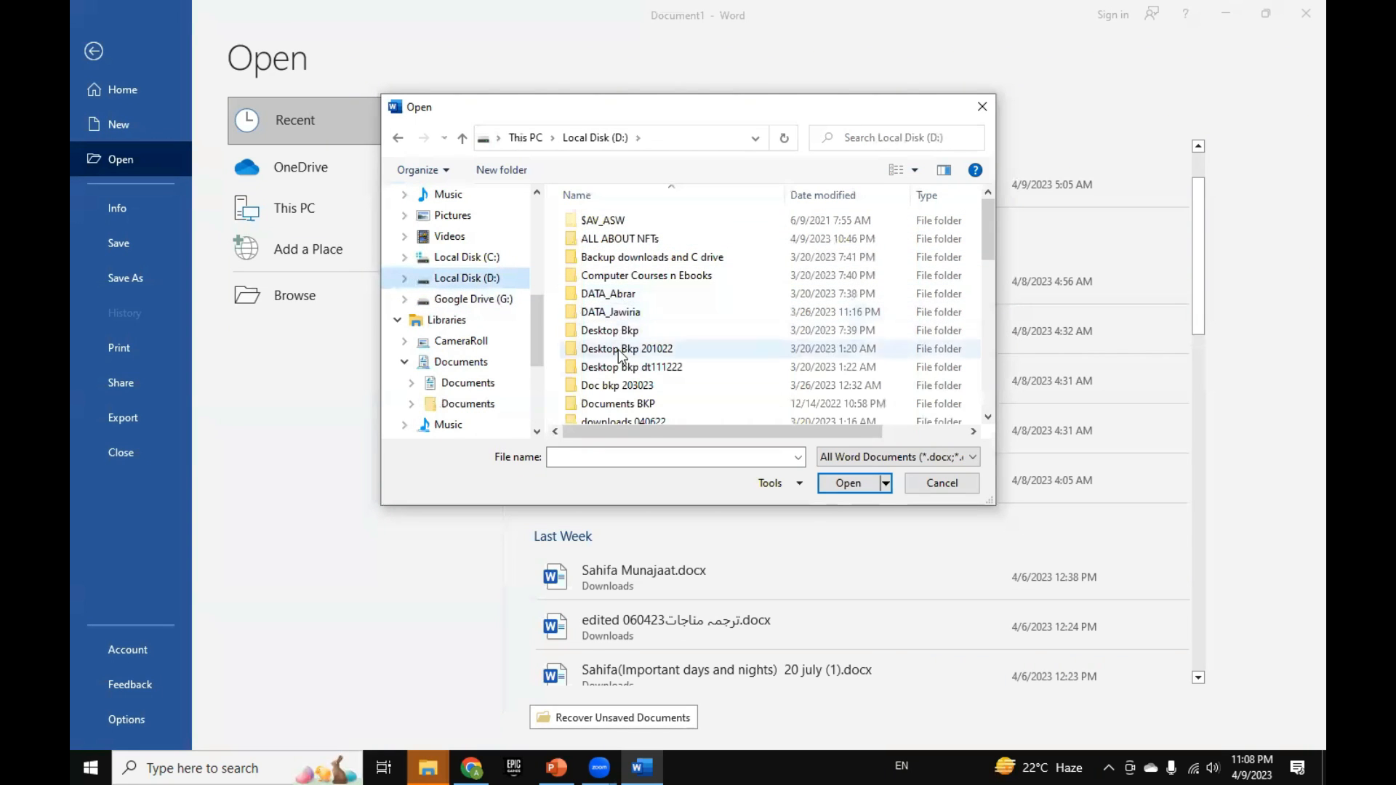
double_click(619, 298)
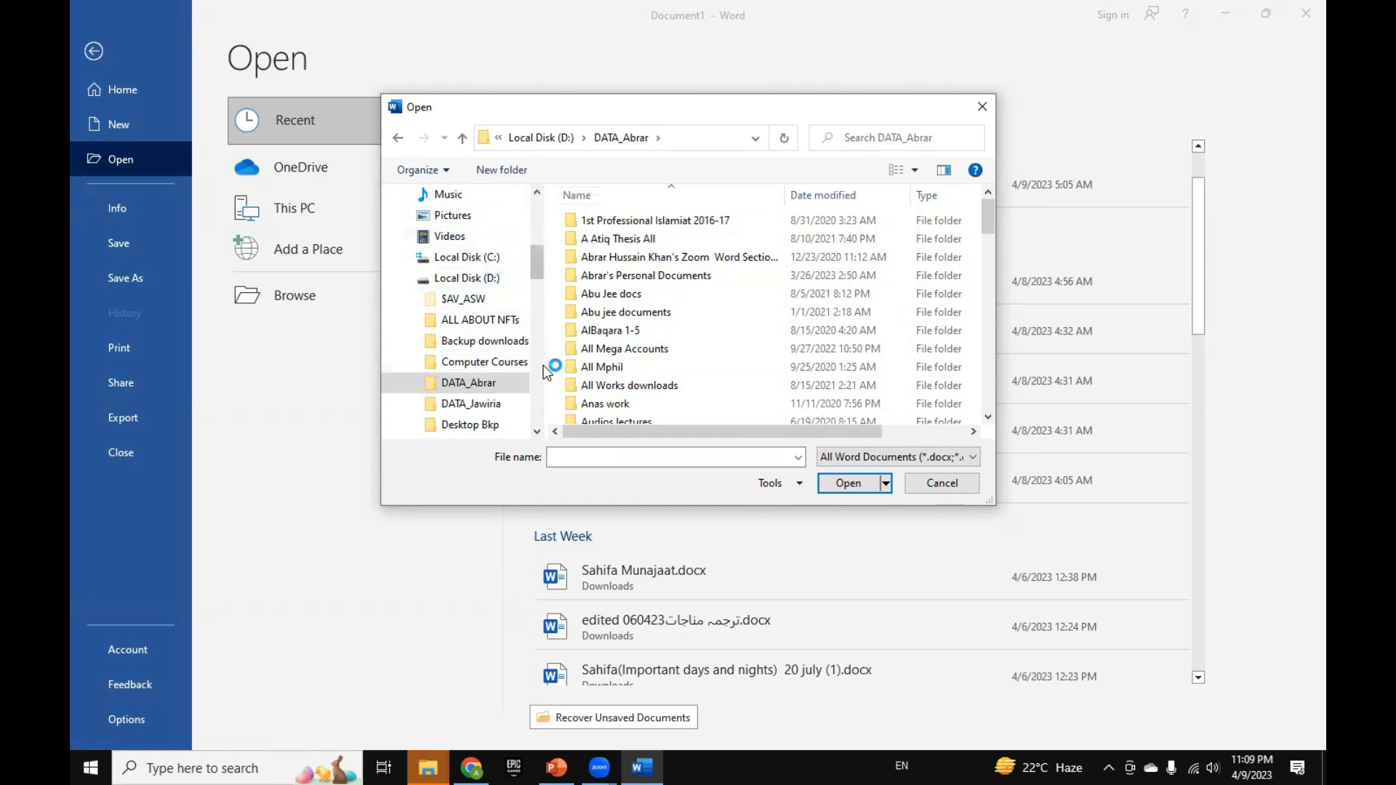
scroll(636, 350, "down", 2)
scroll(636, 350, "down", 10)
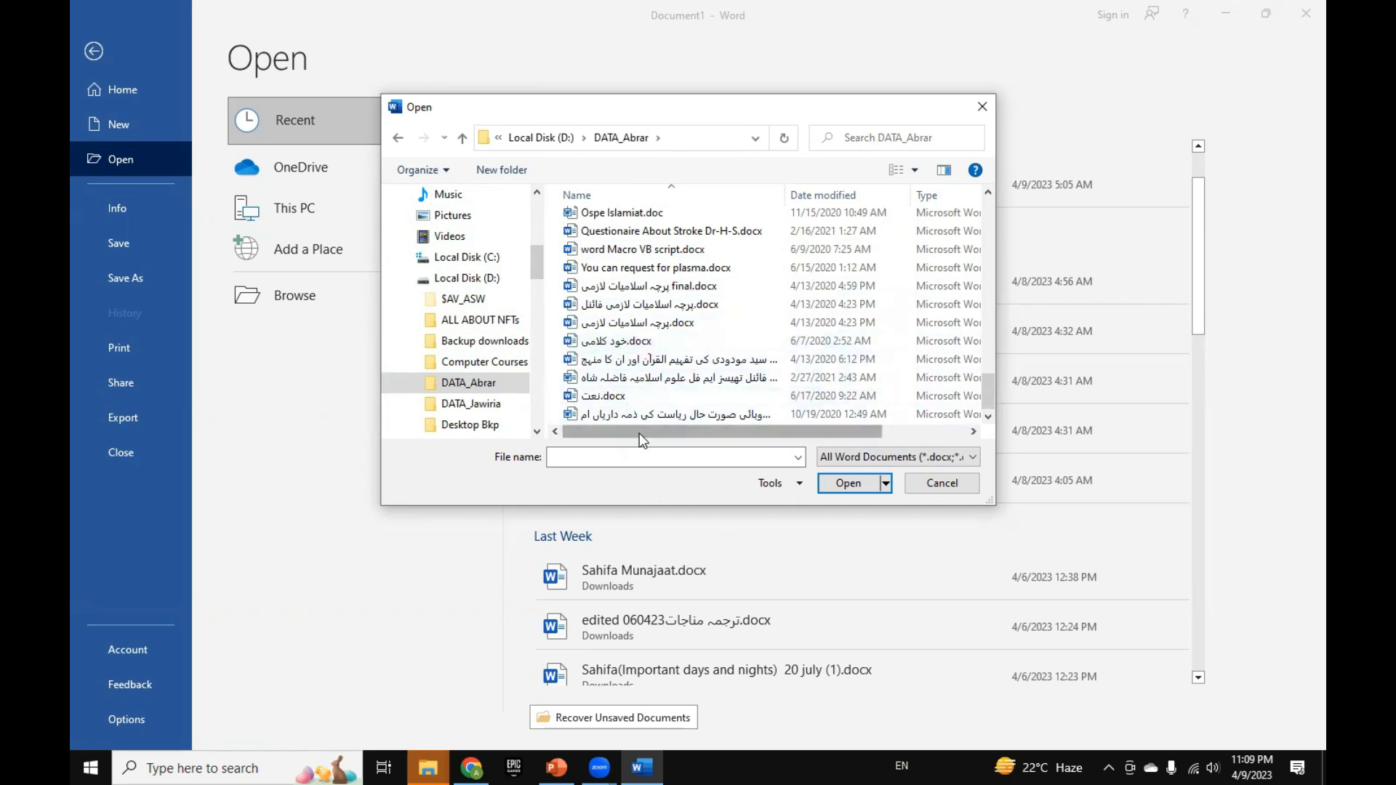
left_click(403, 279)
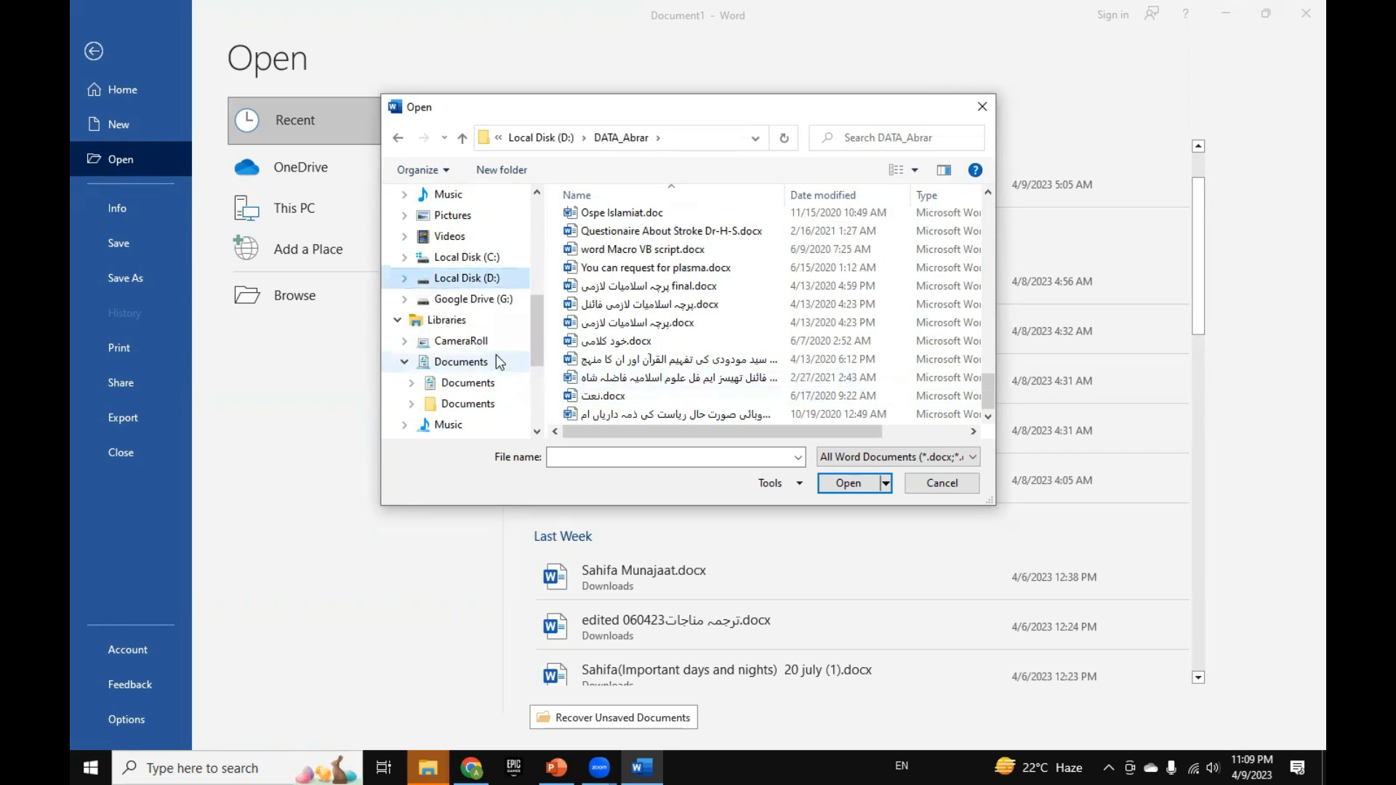
left_click(942, 483)
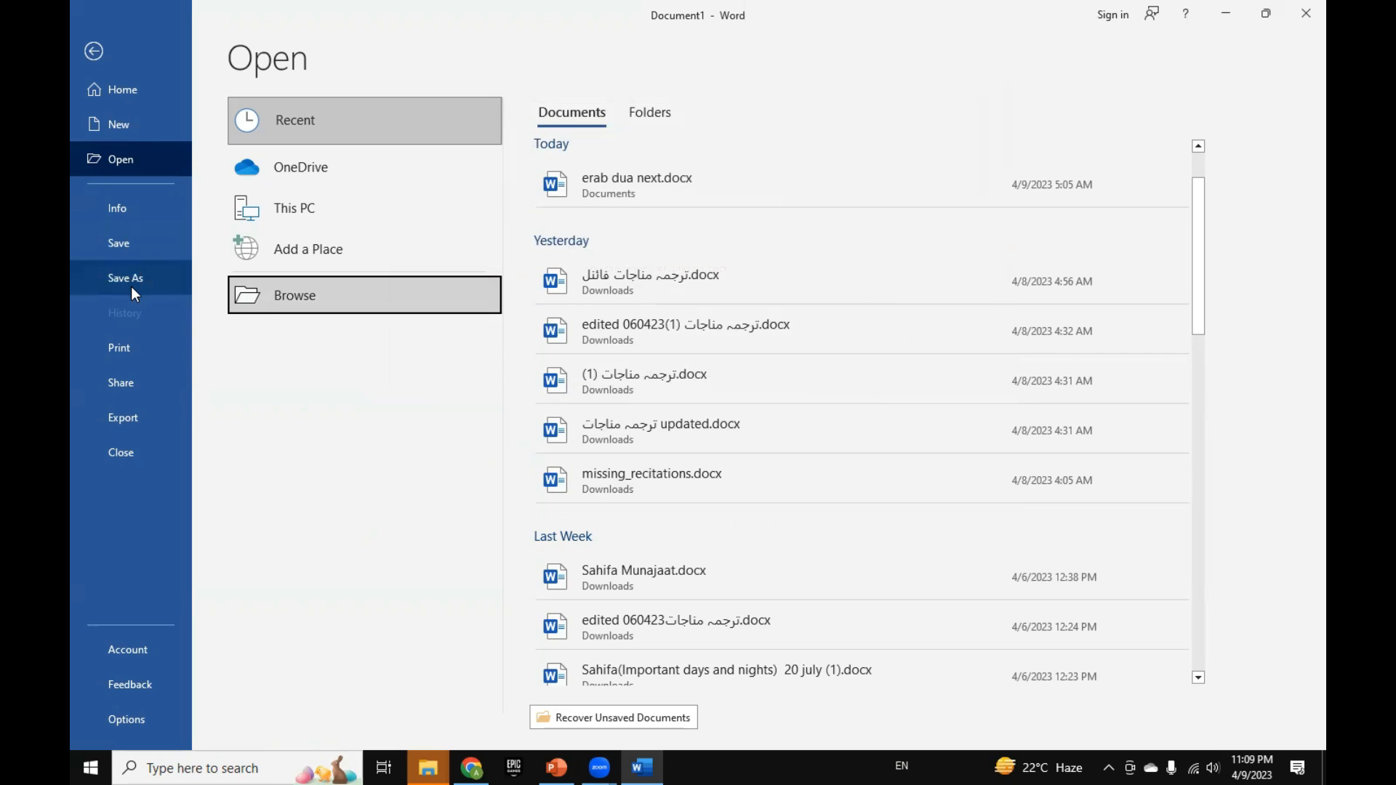
Step: Browse for a place to save the blank document, and look through the folders and drives in the Save As dialog
left_click(131, 286)
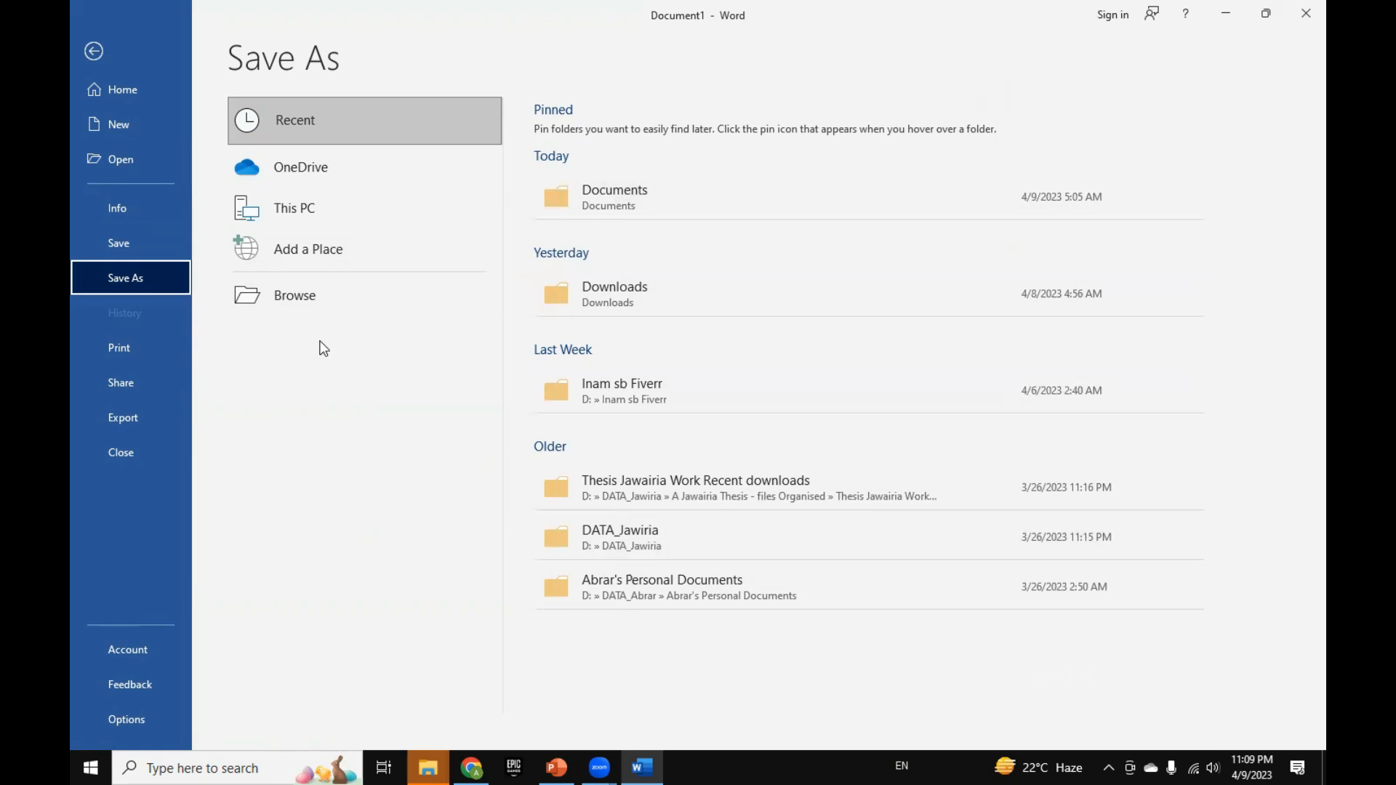
left_click(290, 297)
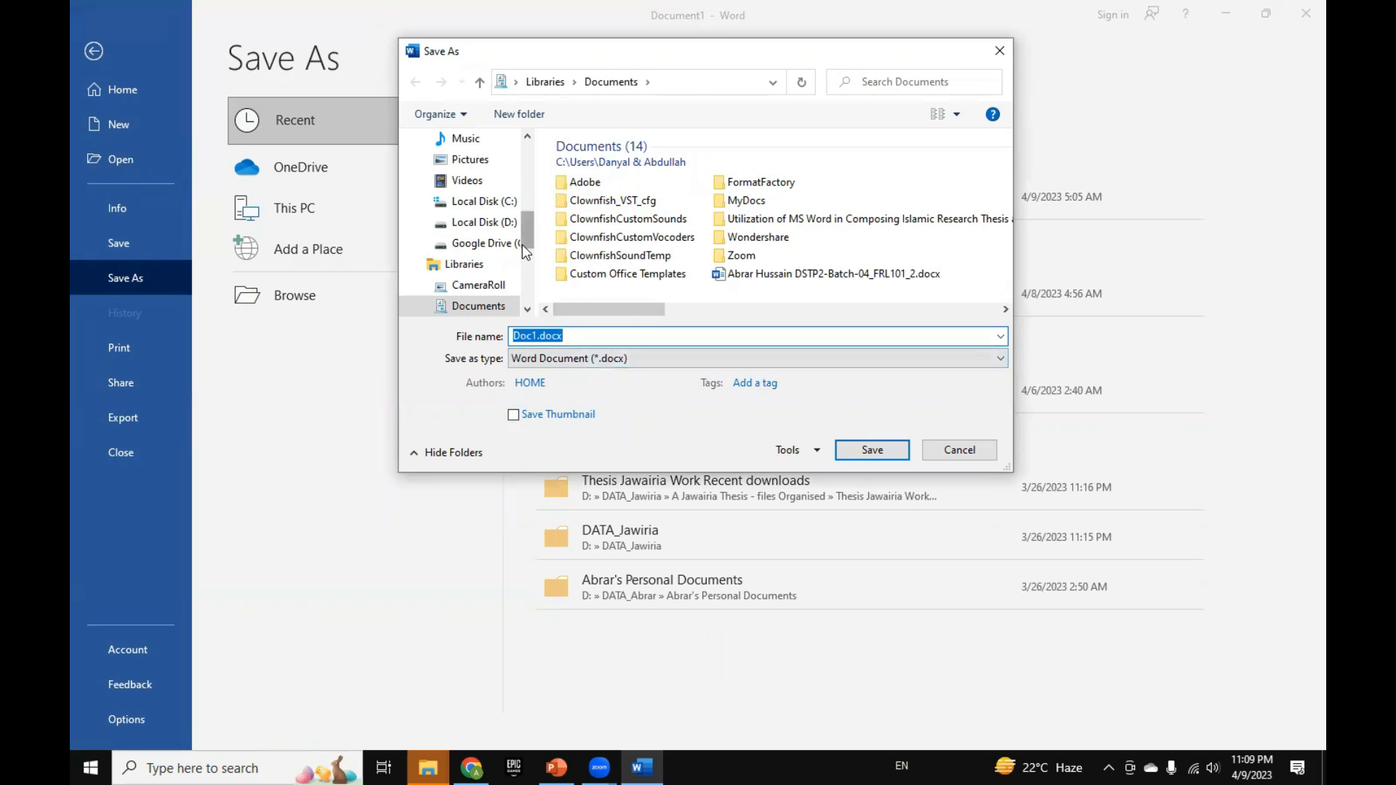
mouse_move(522, 241)
left_mouse_down()
mouse_move(529, 224)
mouse_move(532, 263)
left_mouse_up()
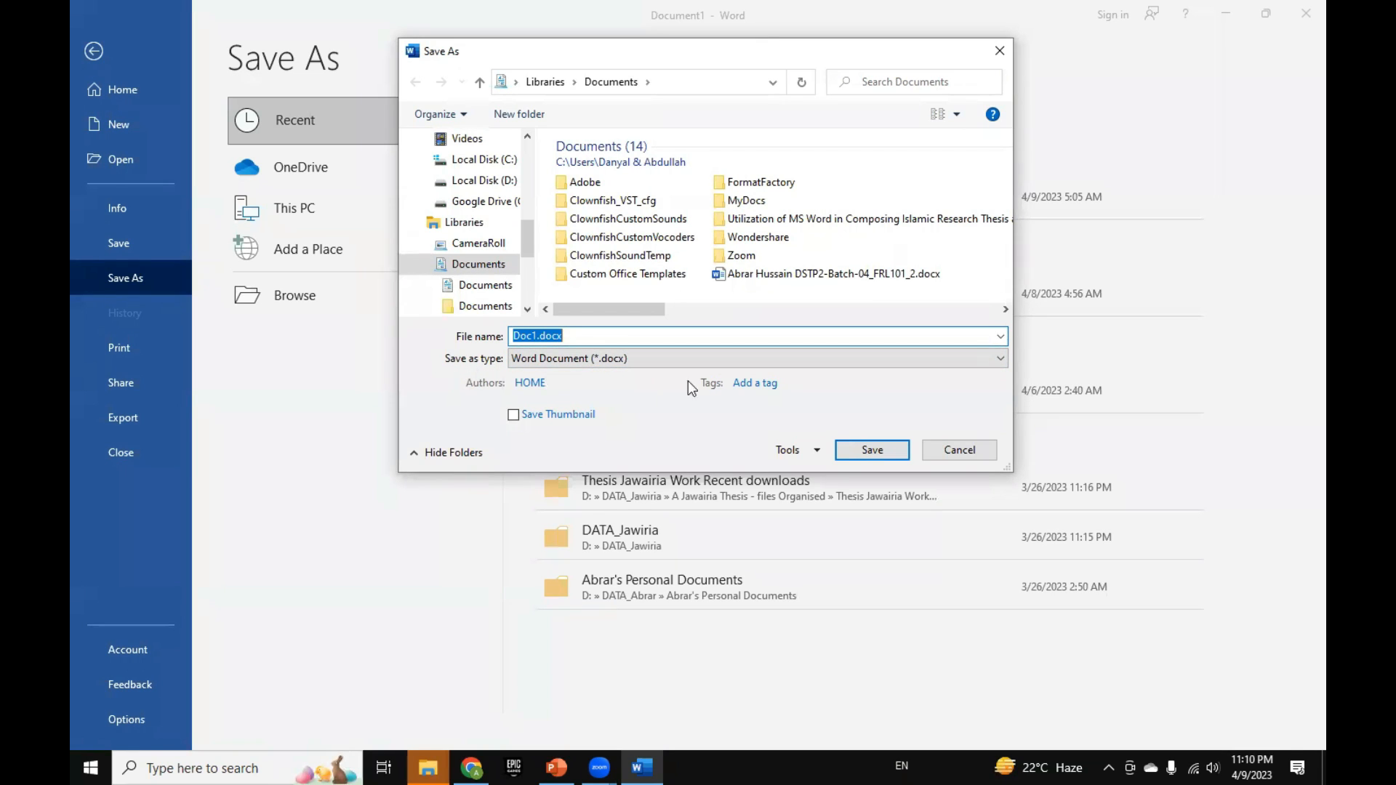
Step: Try Word 97-2003 Document (*.doc) as the save type, review the available formats again, and leave the Save As dialog without saving
left_click(710, 360)
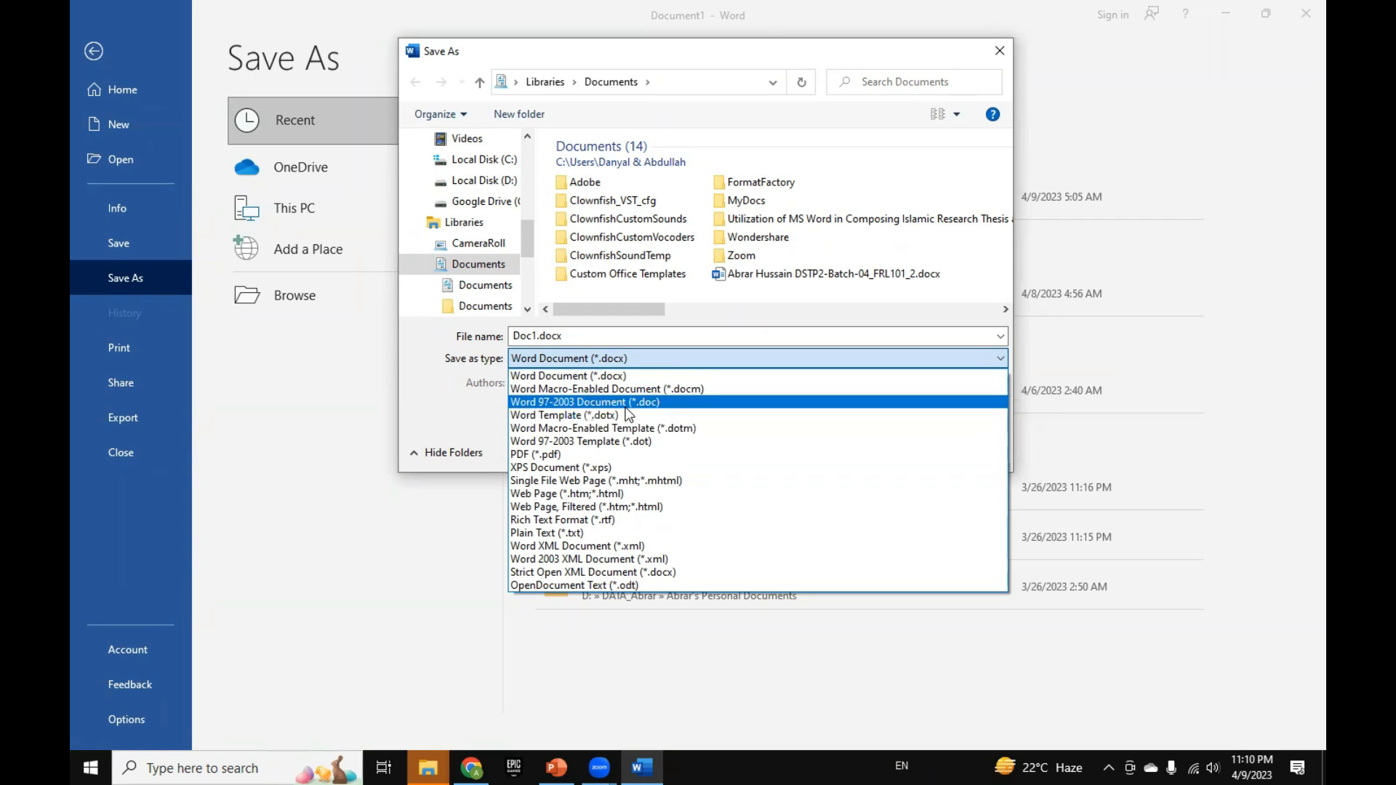
left_click(538, 405)
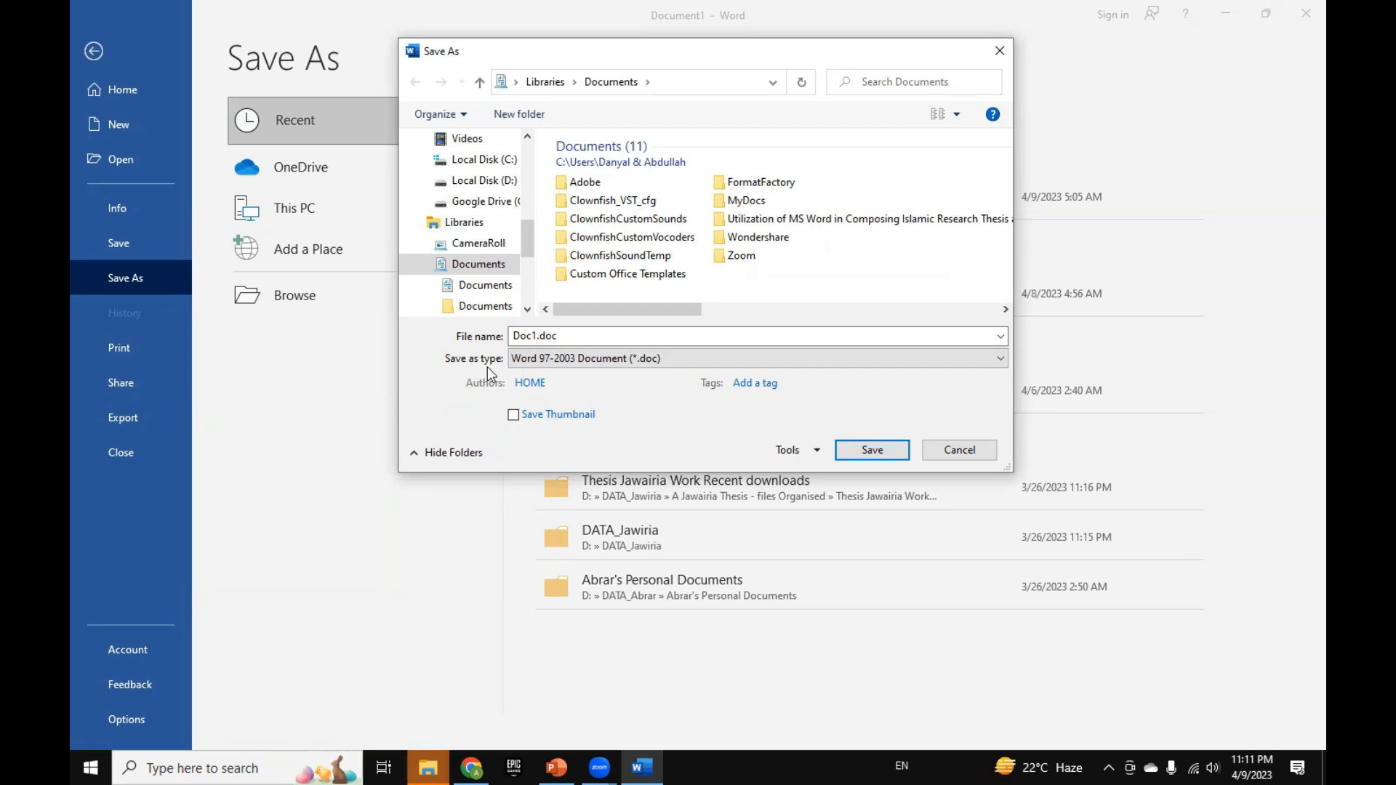
left_click(587, 364)
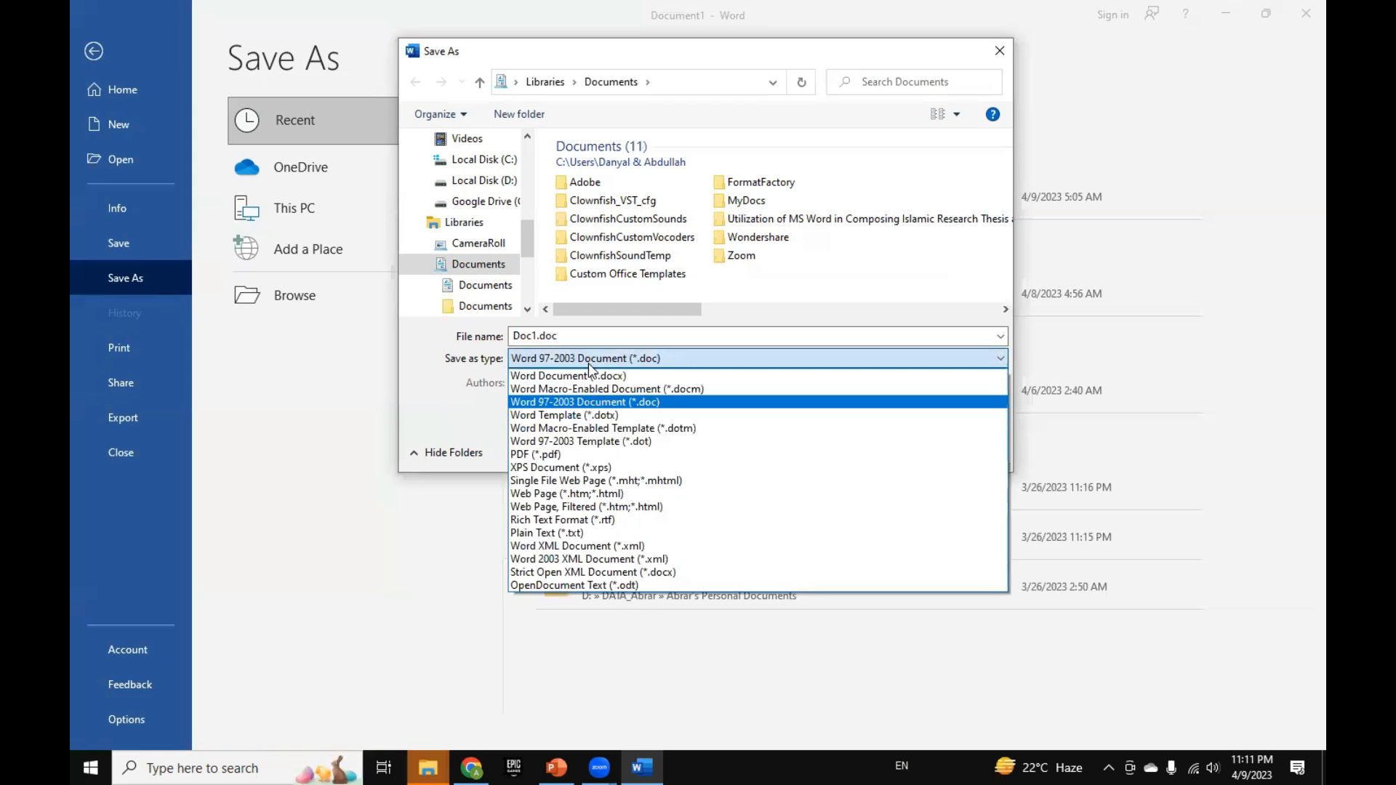
key("Escape")
key("Escape")
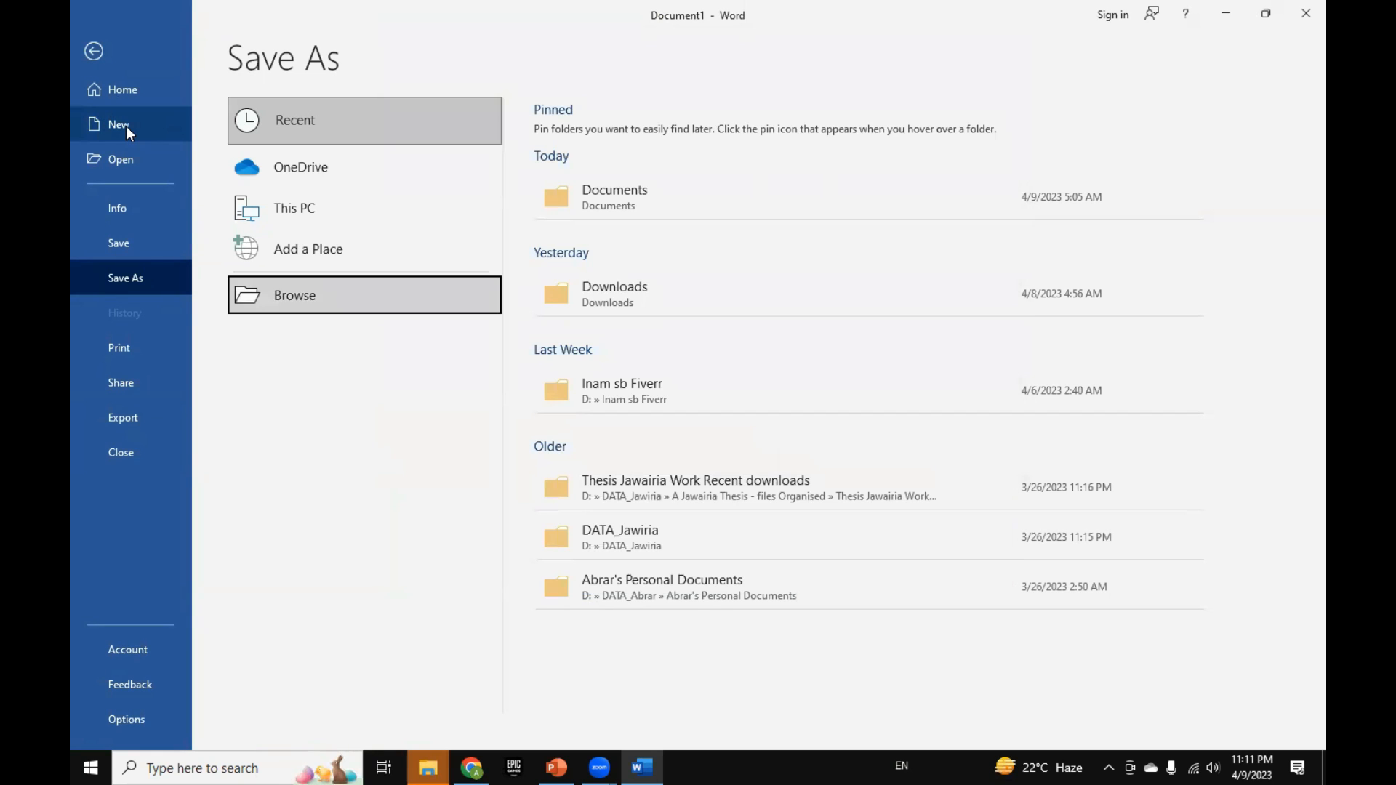
Step: Create a new blank document from the New page
left_click(125, 125)
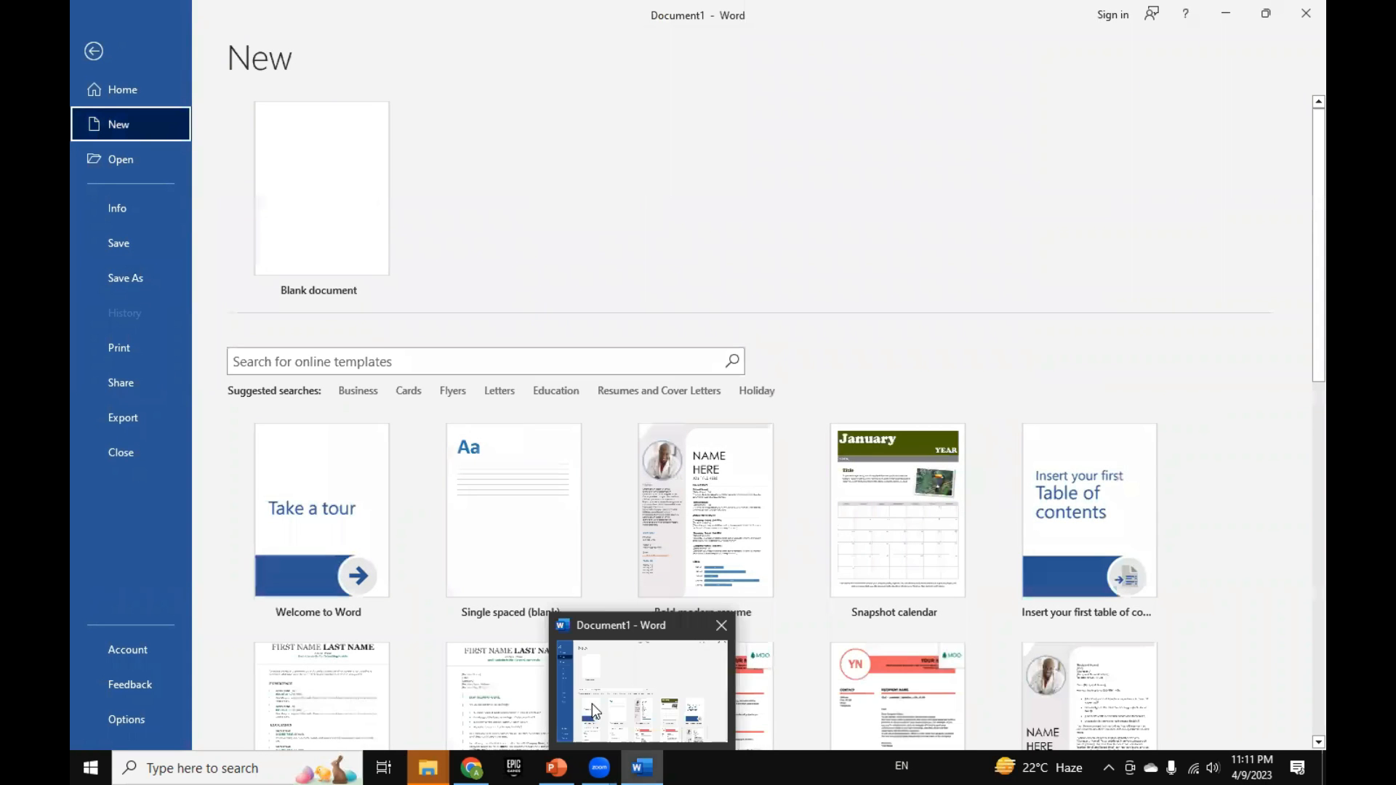
left_click(356, 242)
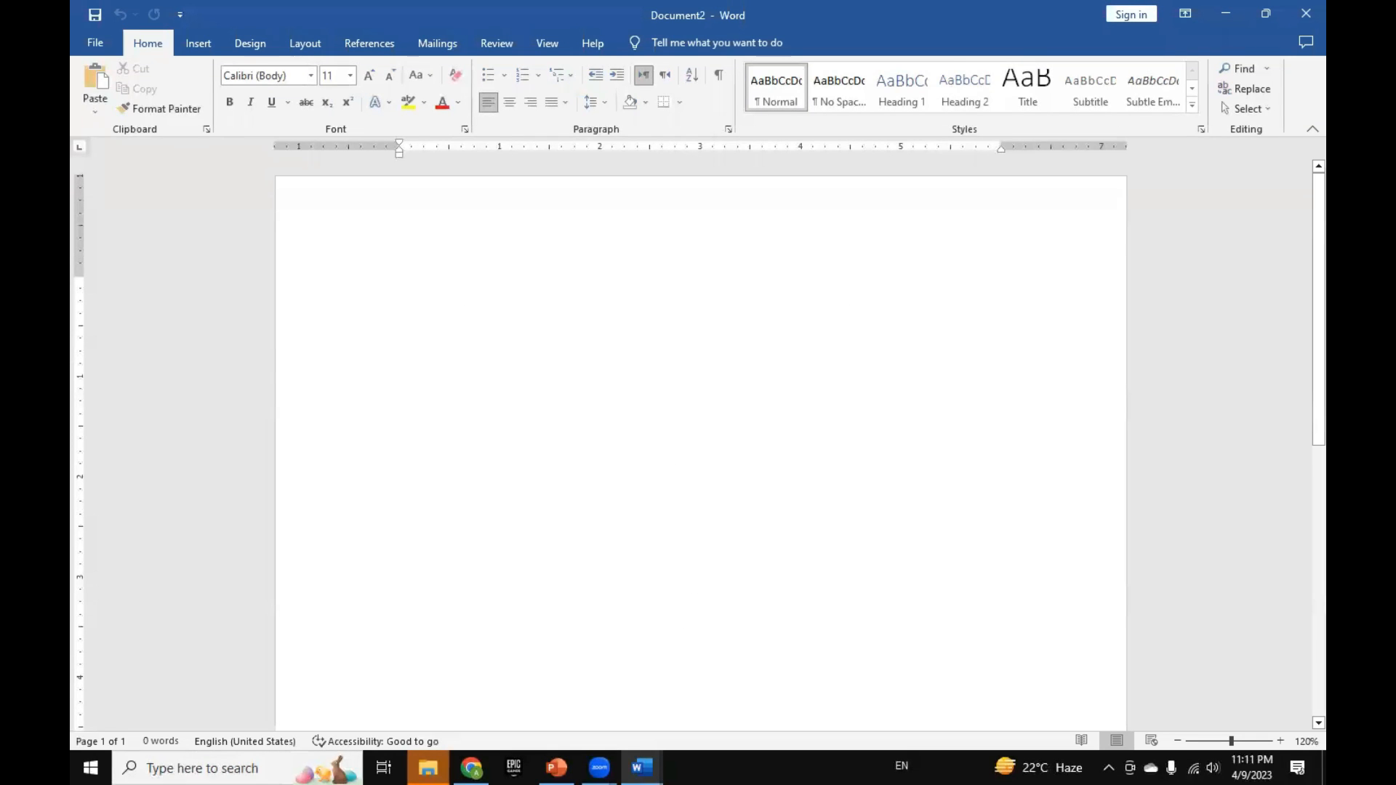
left_click(471, 767)
left_click(471, 767)
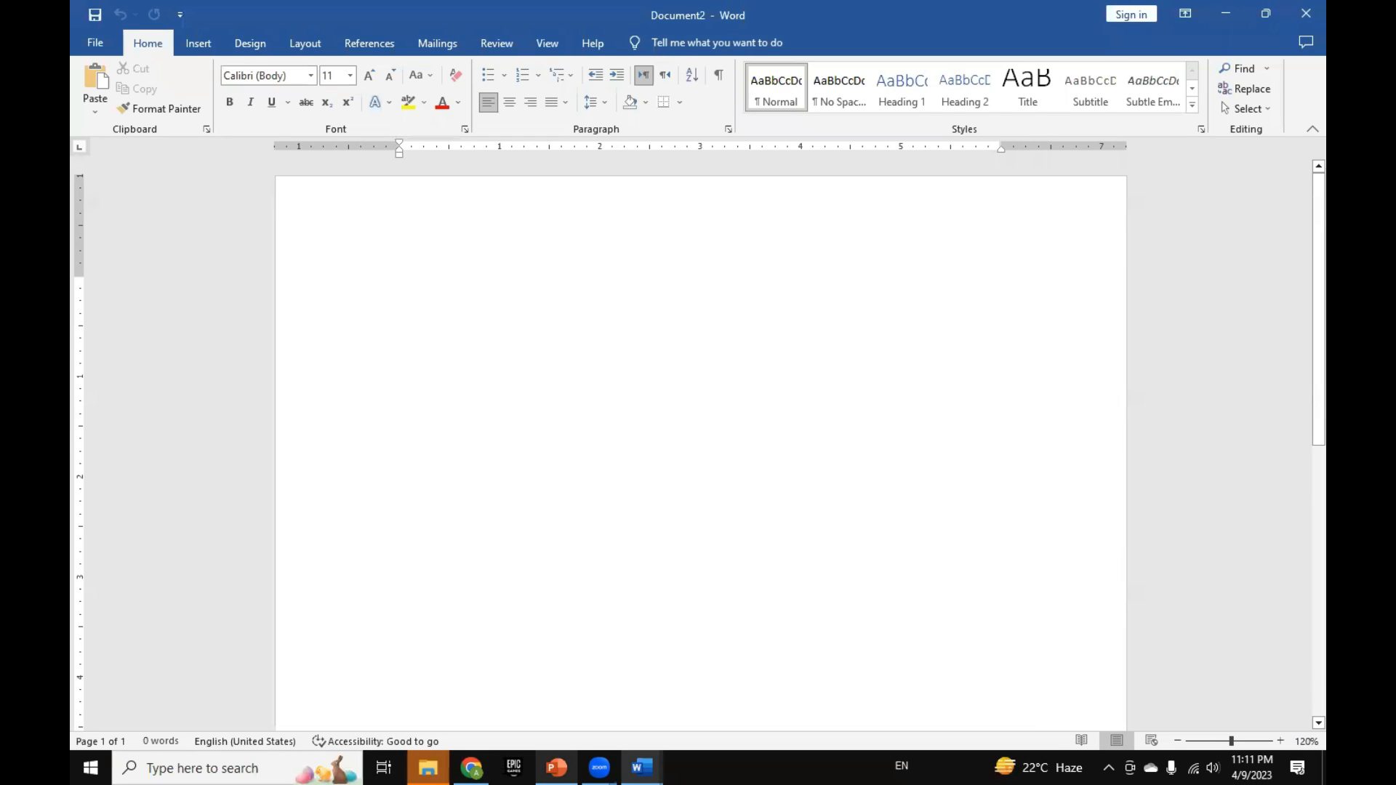
Step: Switch to PowerPoint, review the File Operation (Shortcut Keys) slide, and return to Word
left_click(556, 767)
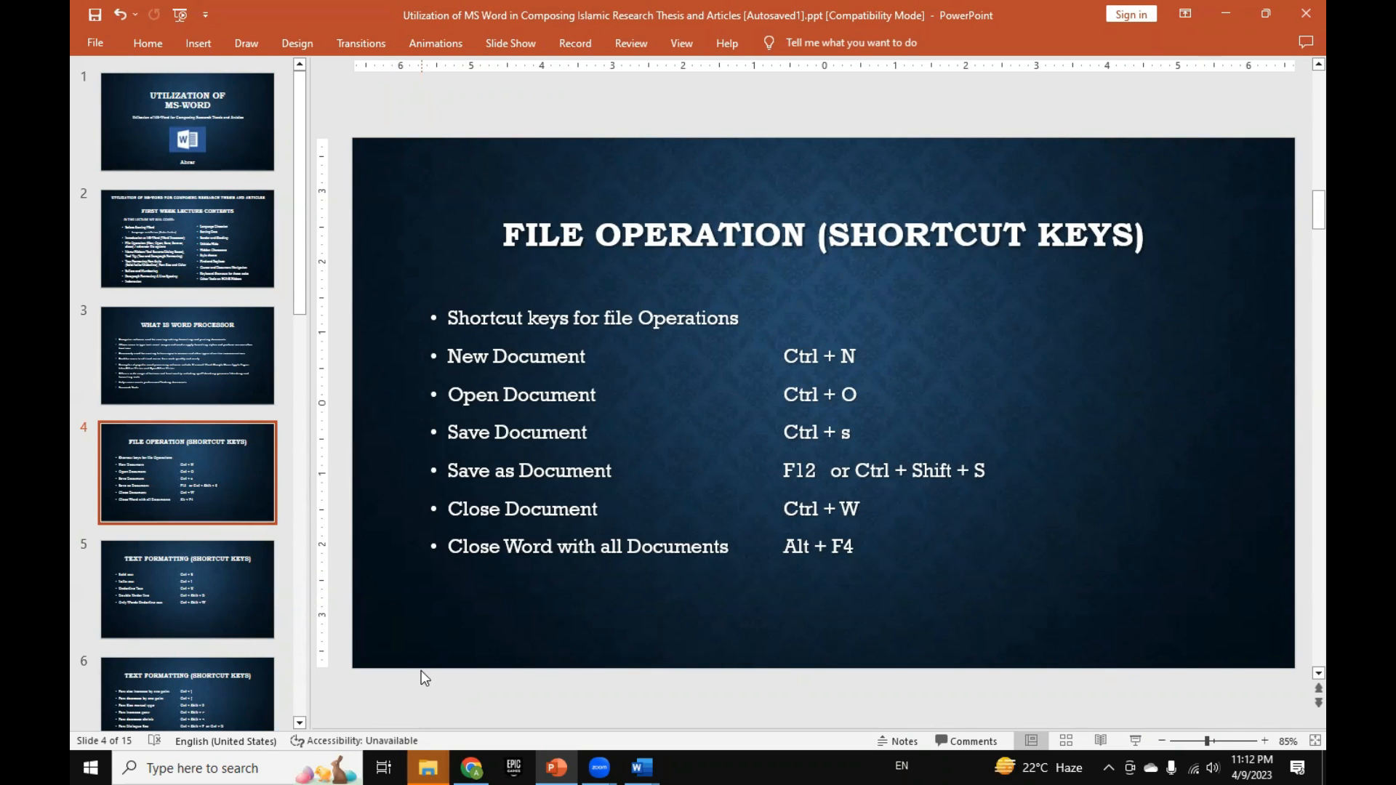
left_click(440, 624)
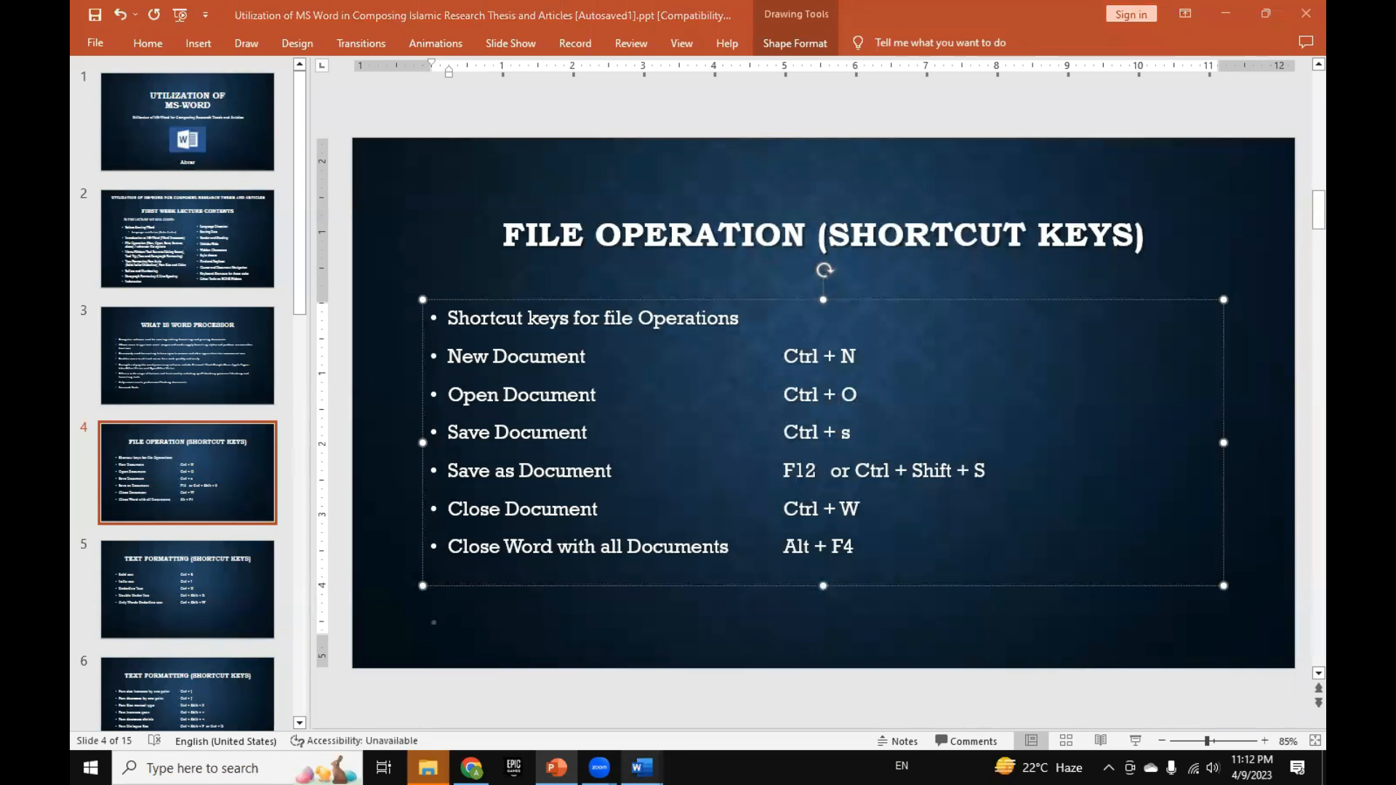
key("alt+Tab")
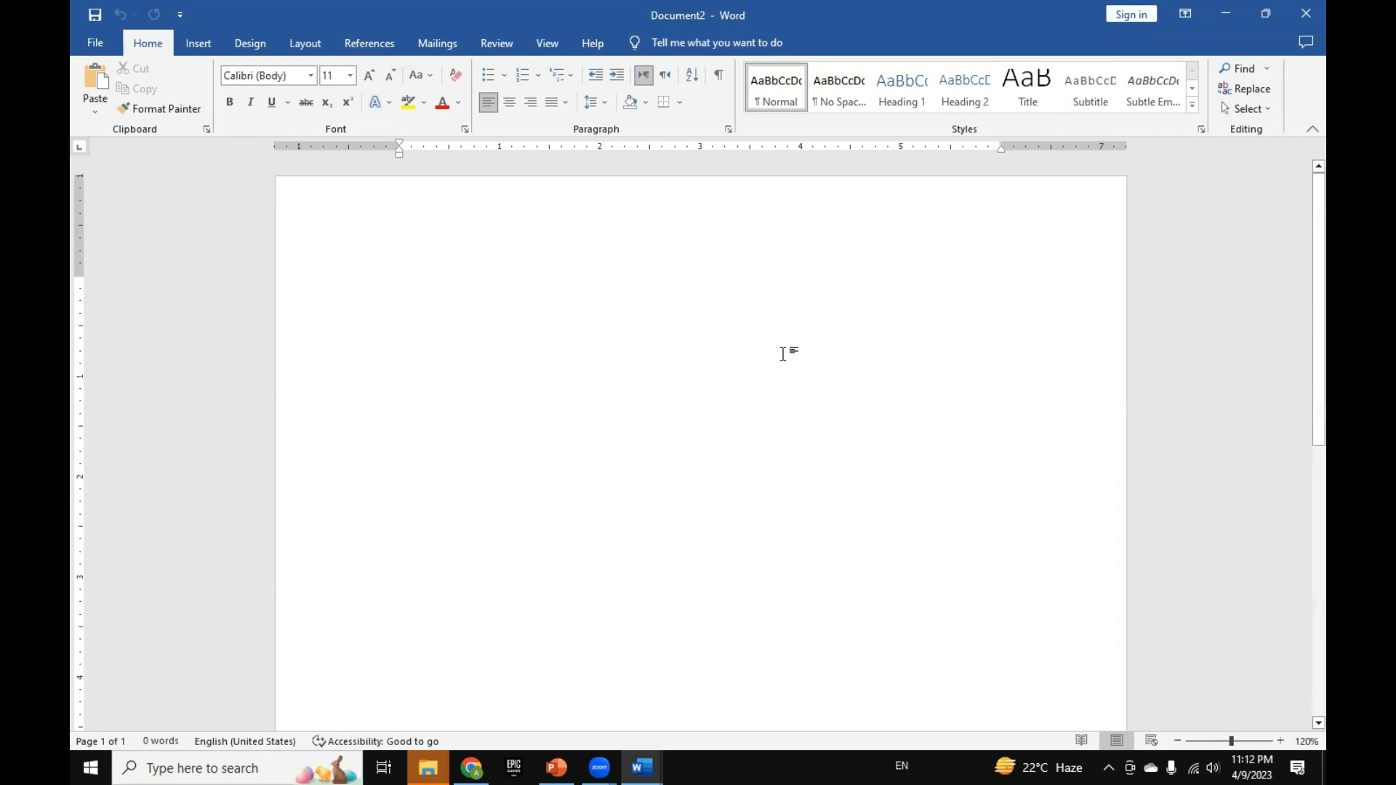
Step: Create another blank document, and close the Document1 and Document2 windows
key("ctrl+n")
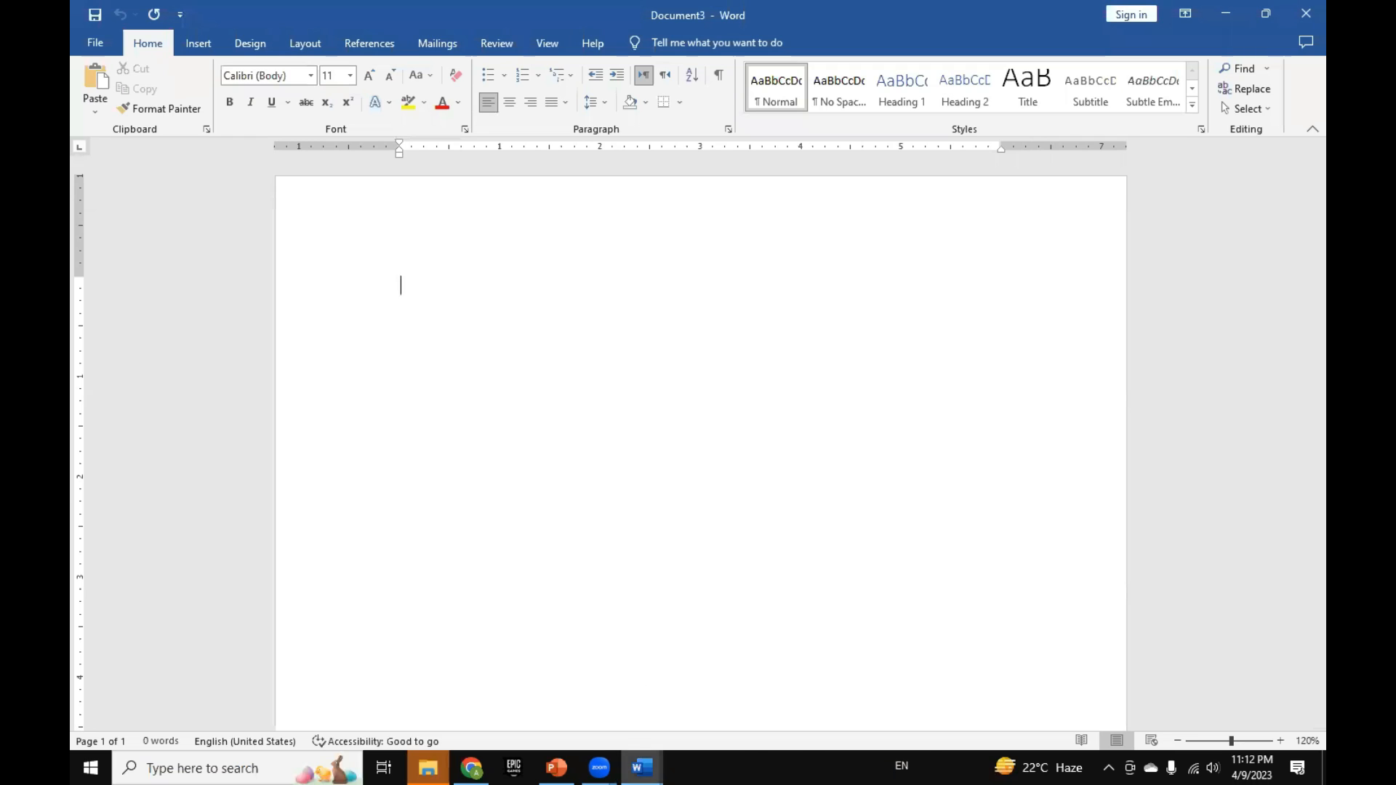
mouse_move(642, 767)
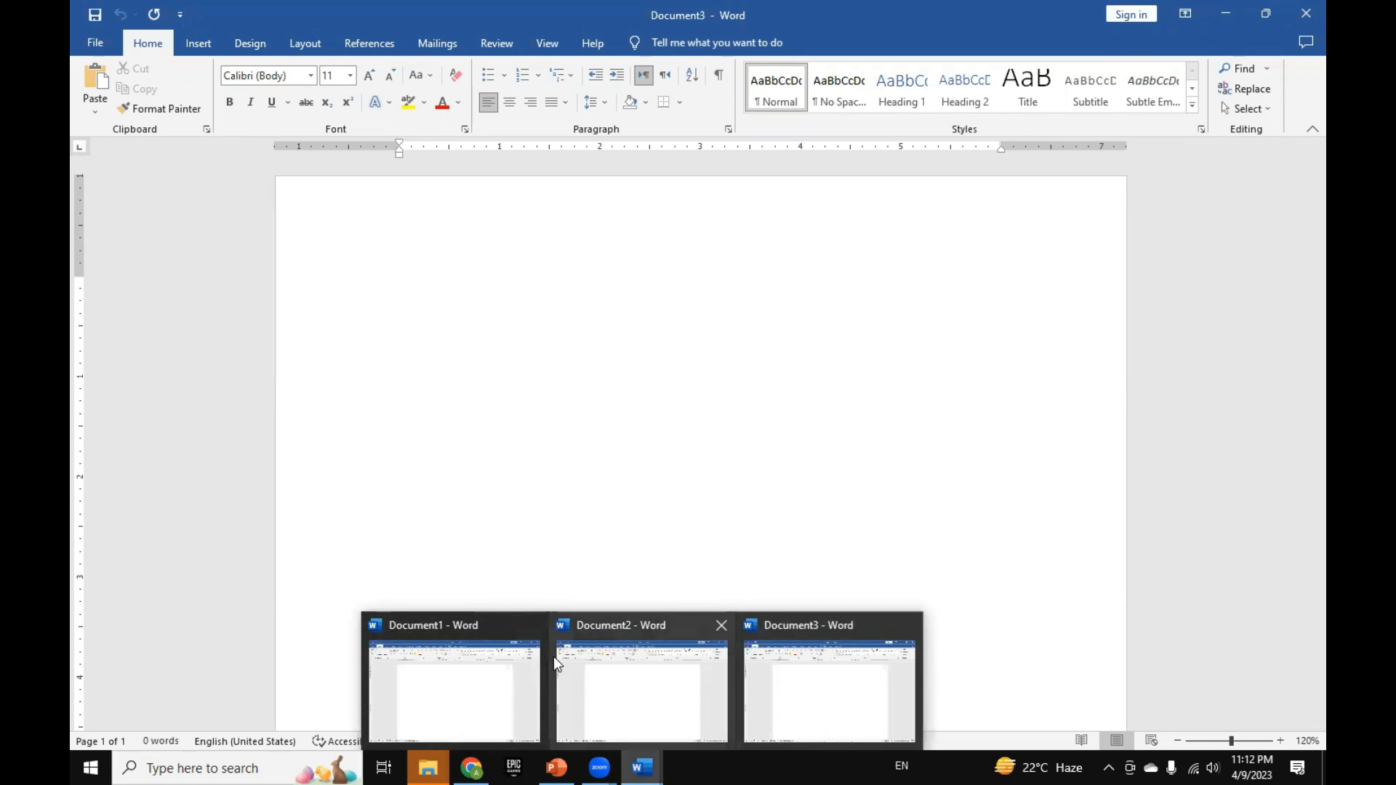
left_click(533, 625)
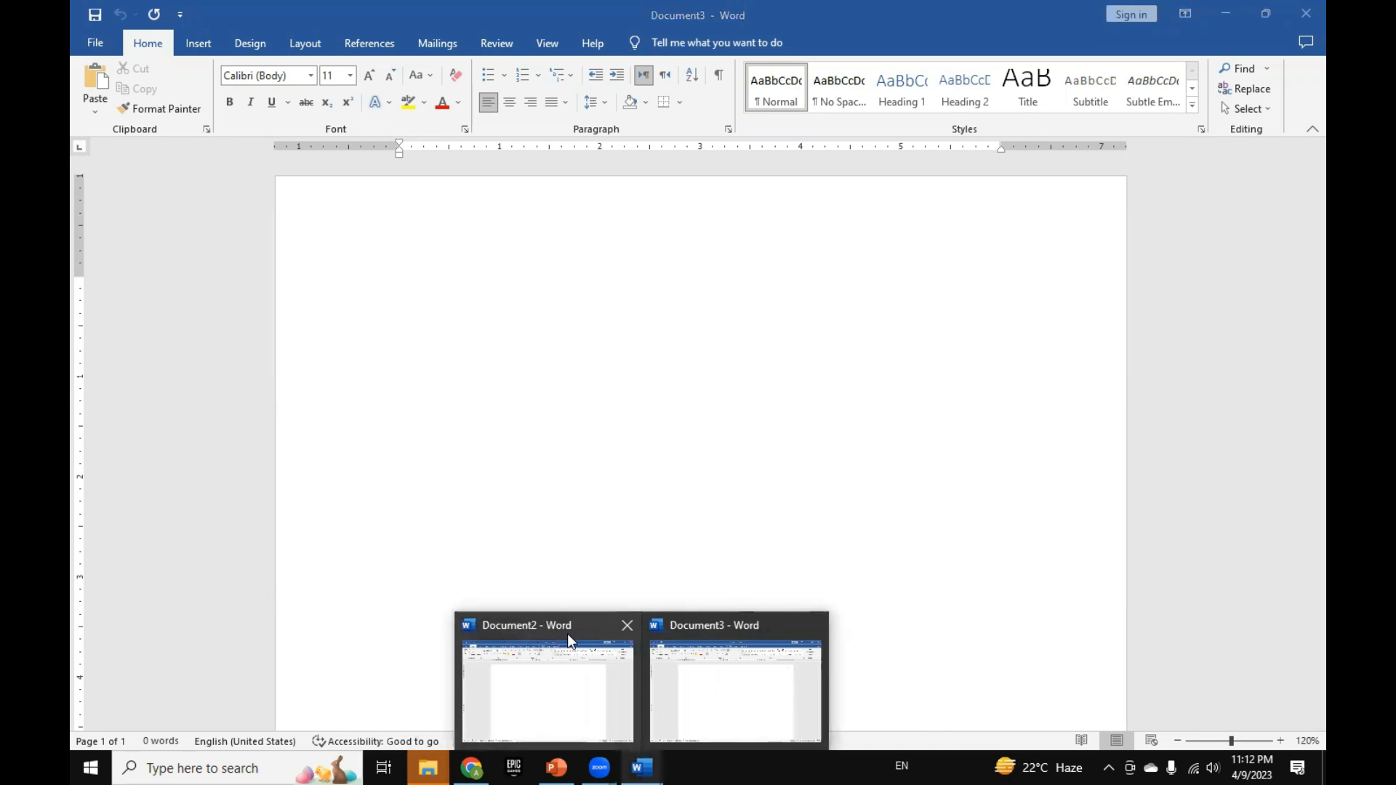
left_click(627, 626)
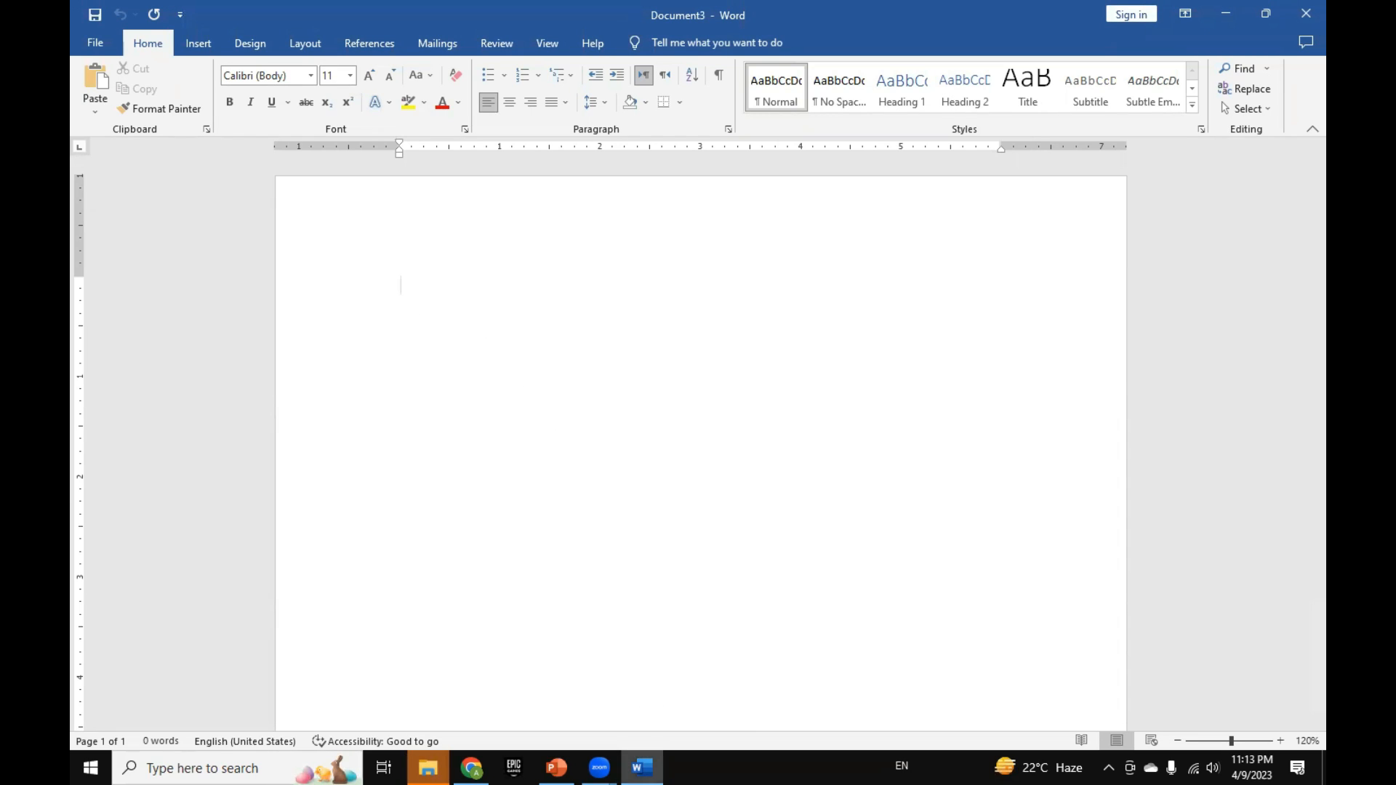
mouse_move(641, 767)
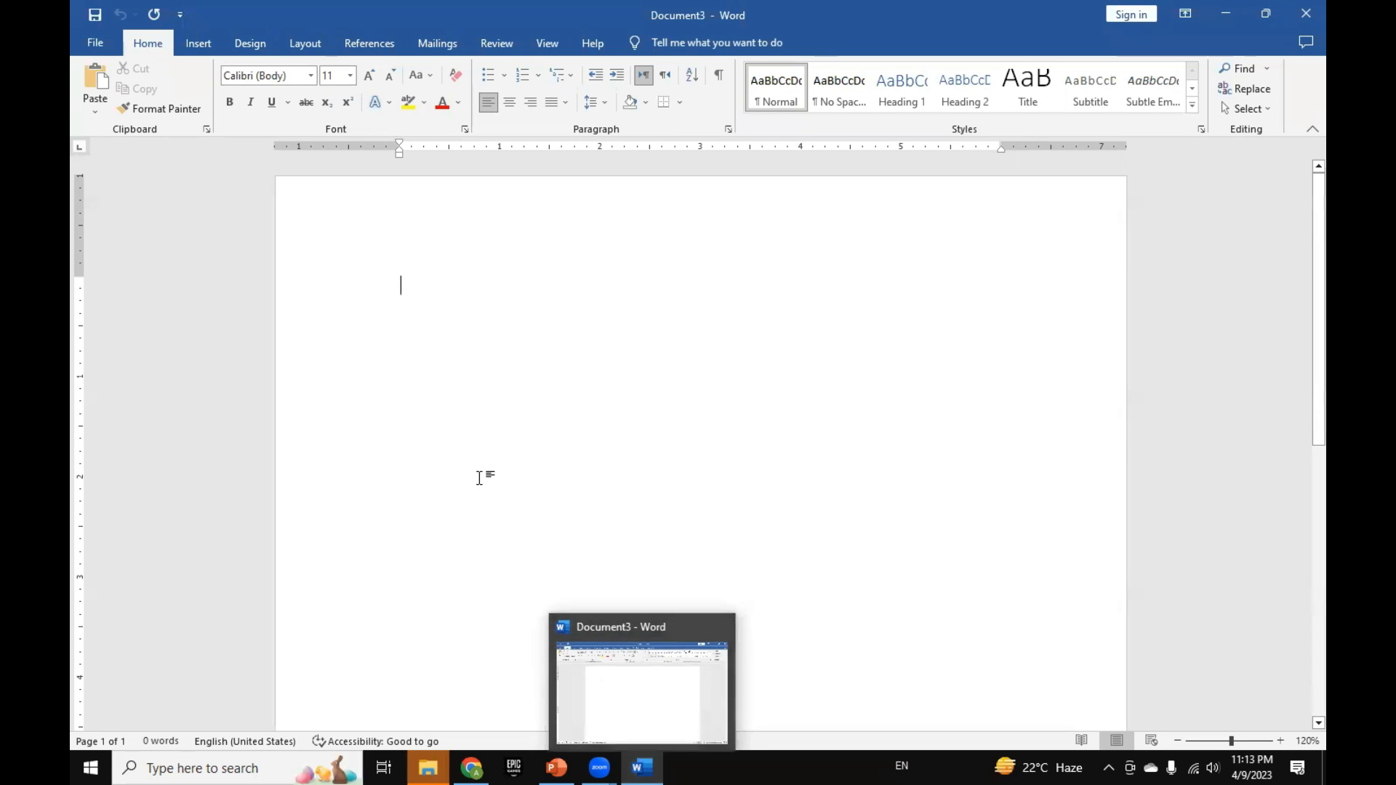
Step: Check the shortcut slide in PowerPoint, return to Word, and view the Open dialog before cancelling back to the blank document
key("alt+Tab")
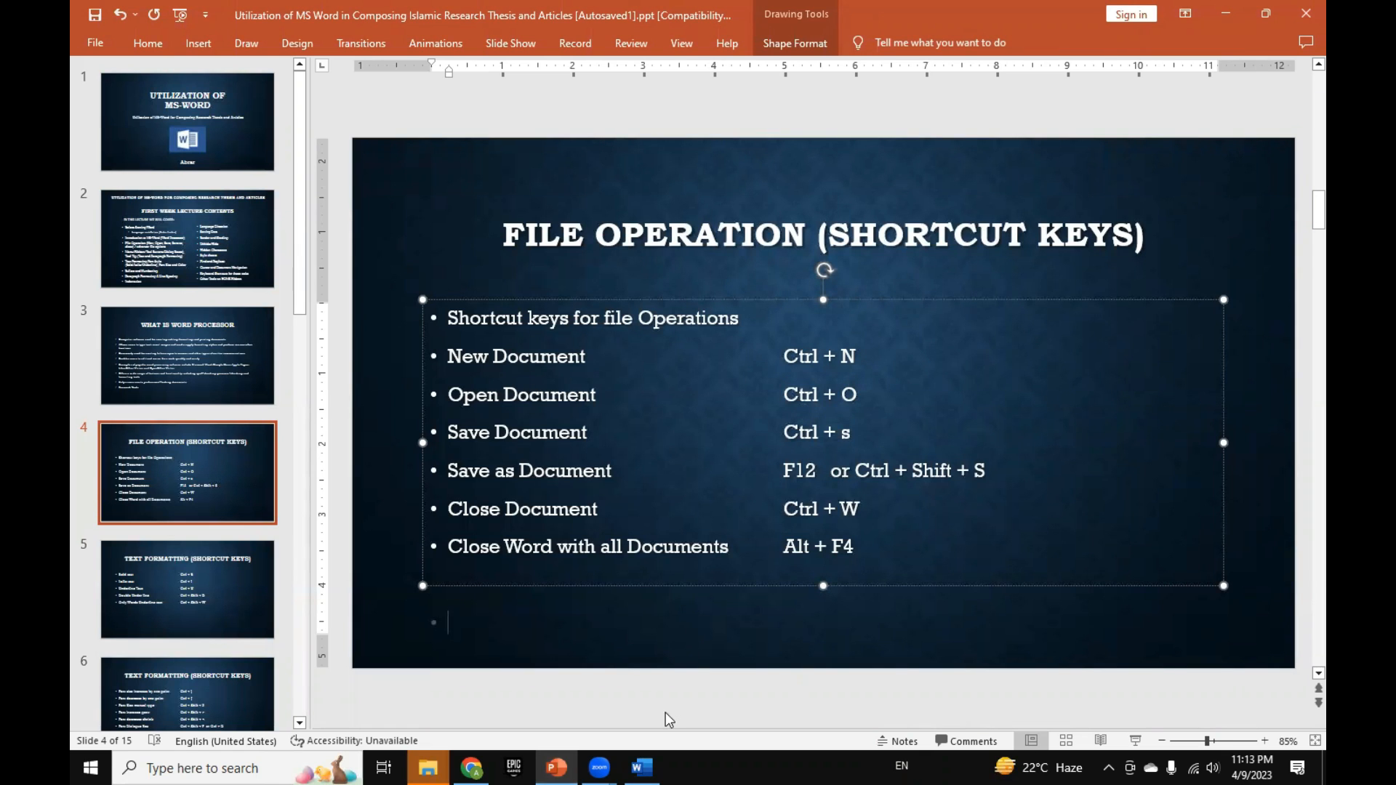
key("alt+Tab")
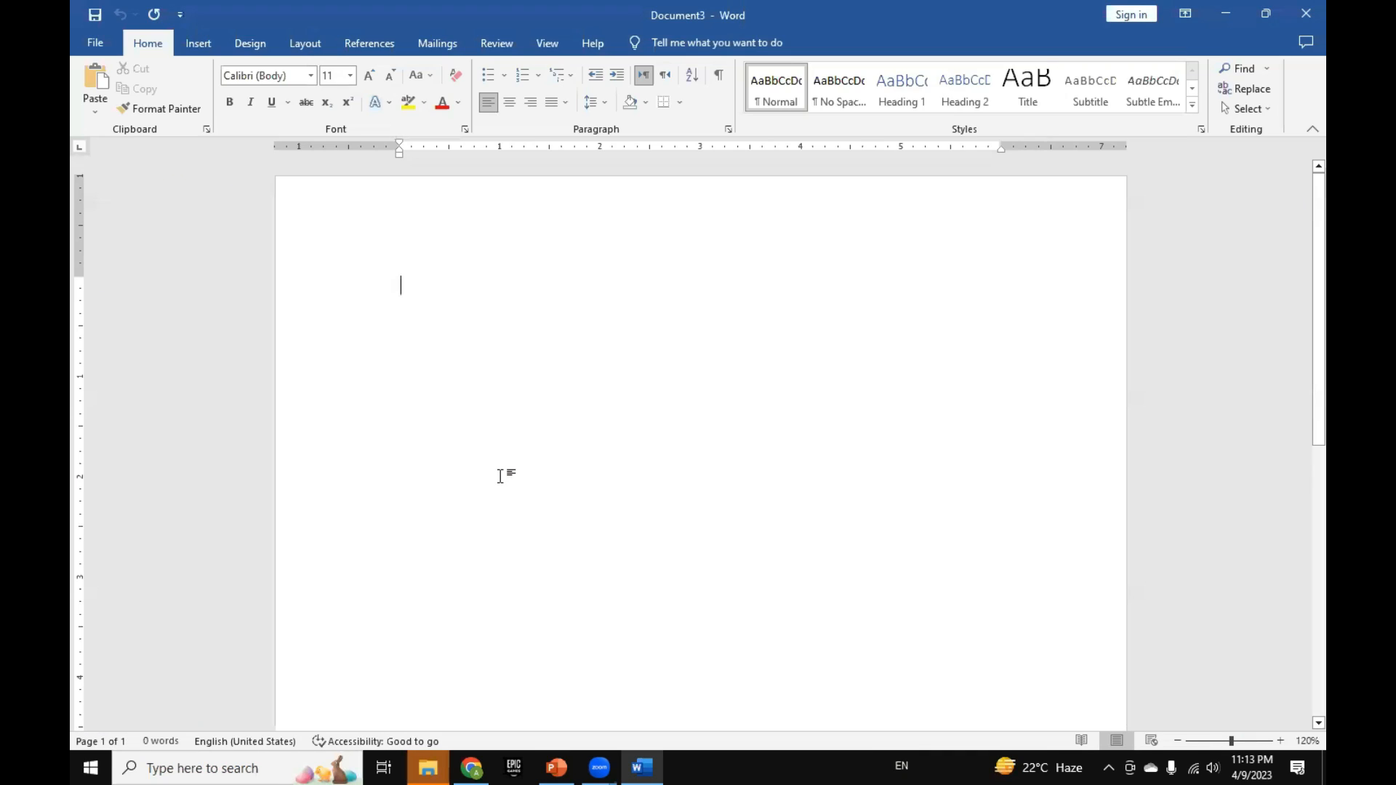
key("ctrl+o")
left_click(344, 293)
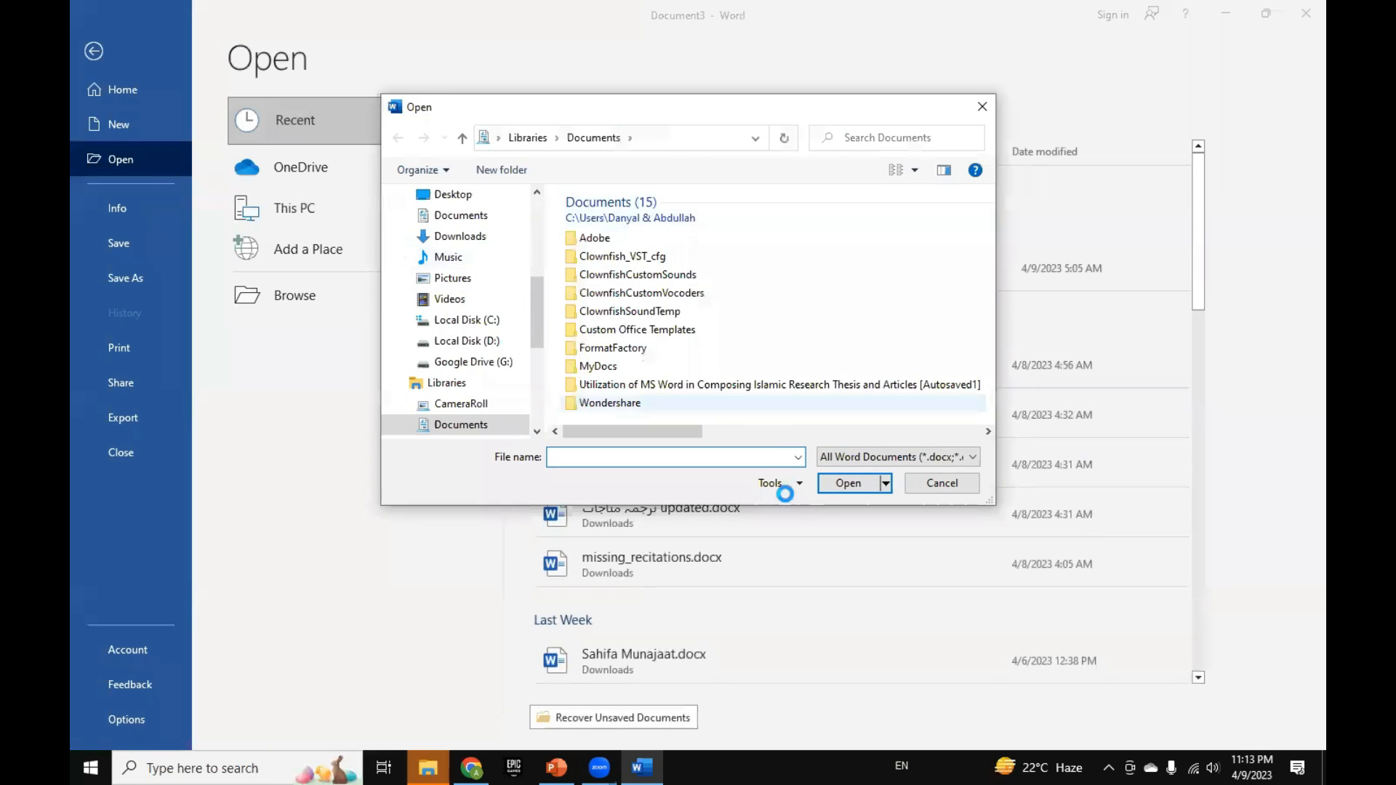
left_click(945, 483)
left_click(104, 58)
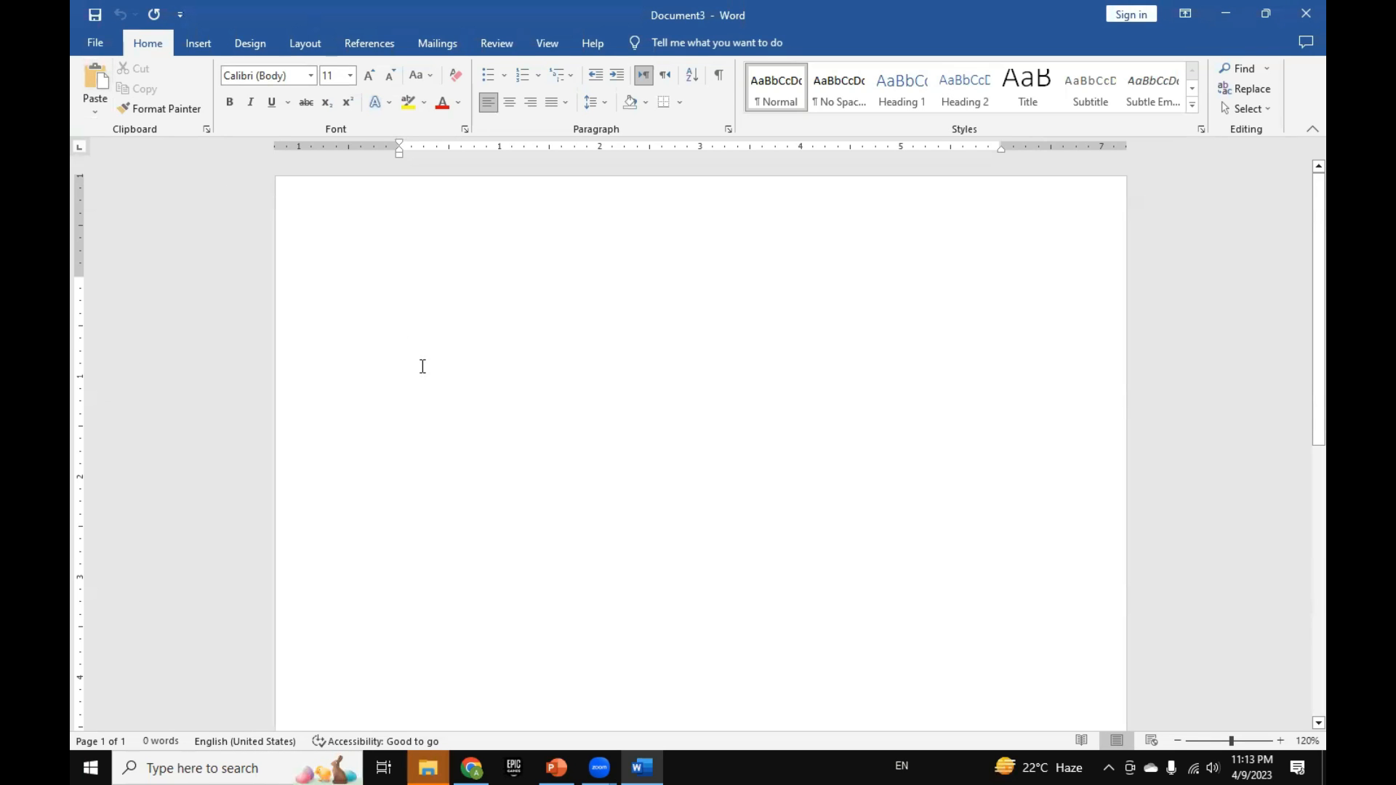
Step: Enter the filler text "Gjhgjh gjh jg j jh jjhjj j" and save the document in Documents as "test doc" in Word Document format
type("Gjhgjh gjh  jg j")
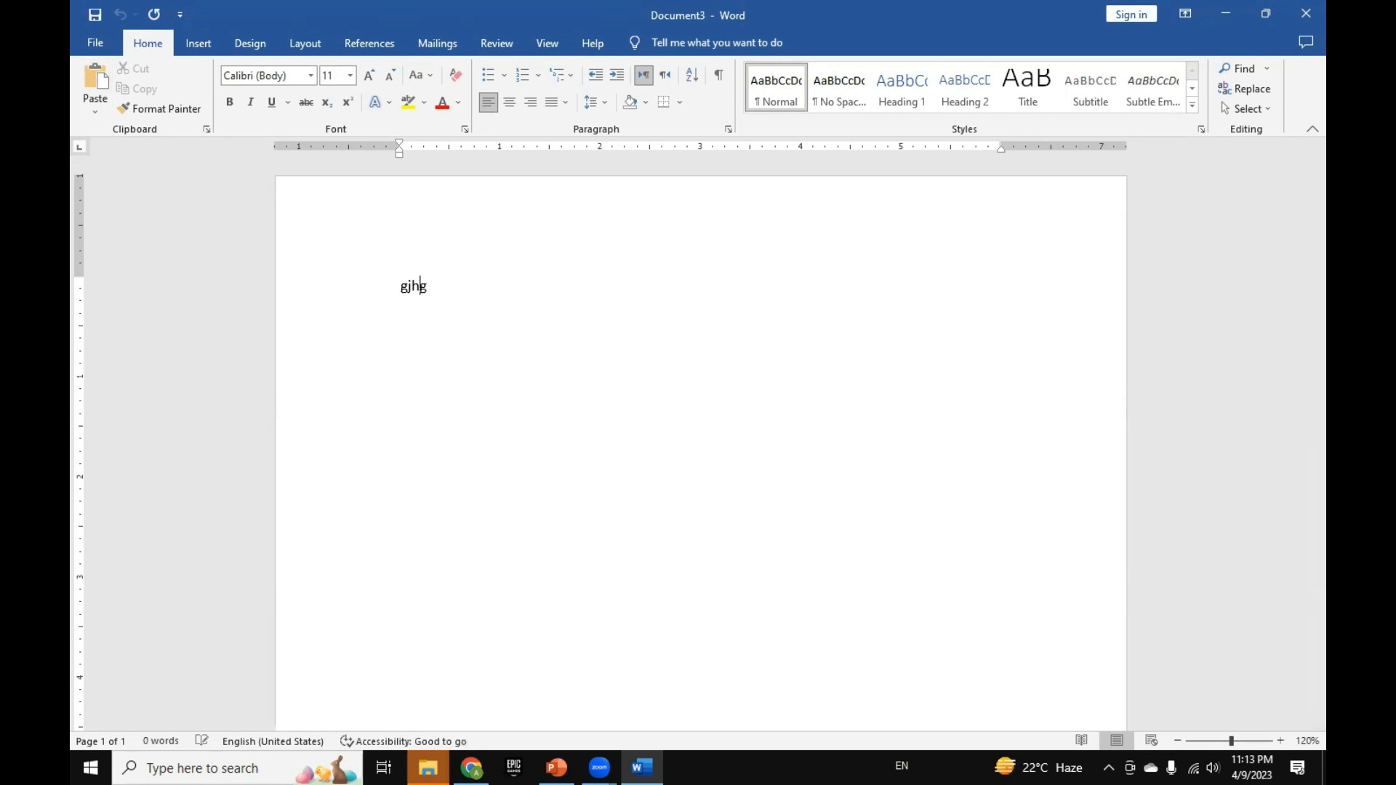
type("  jh jjhjj  j")
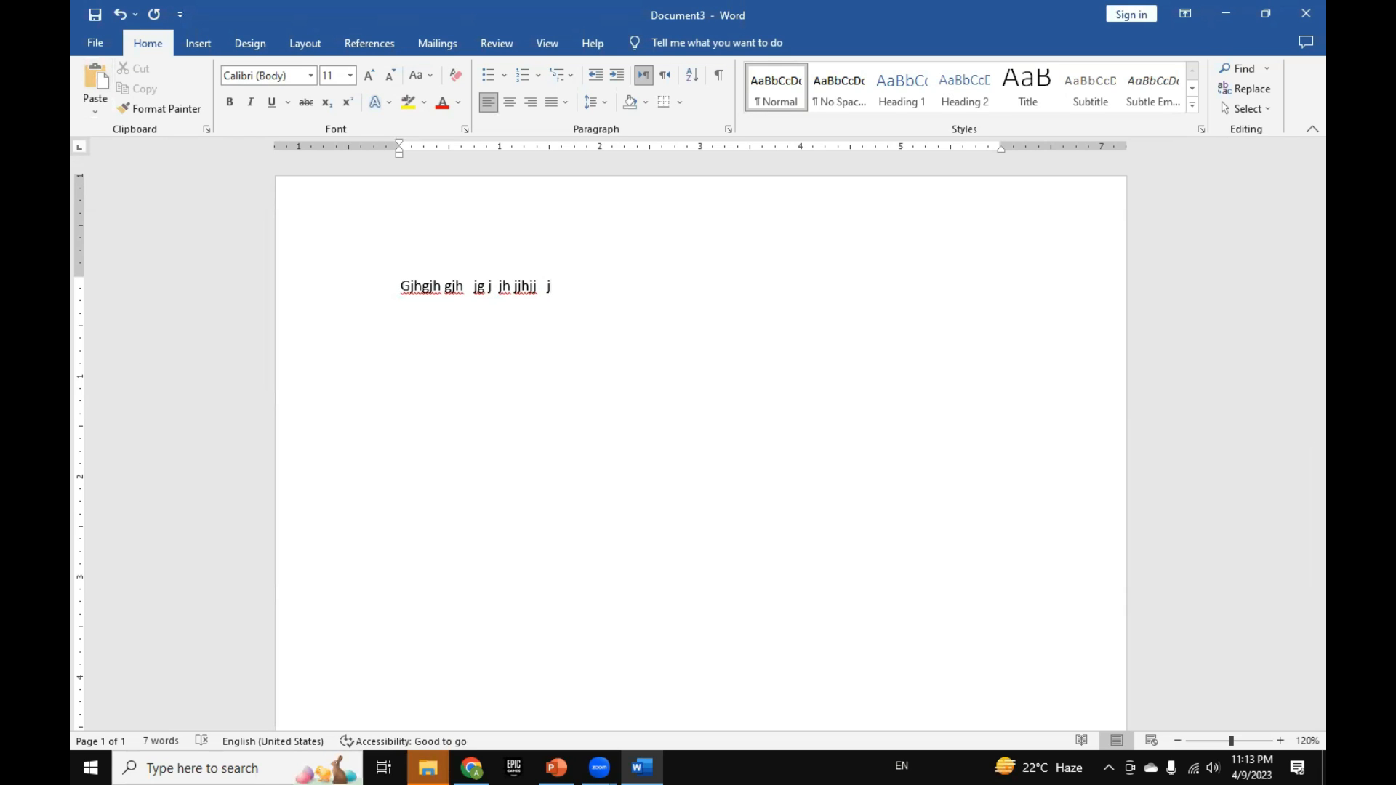
key("ctrl+s")
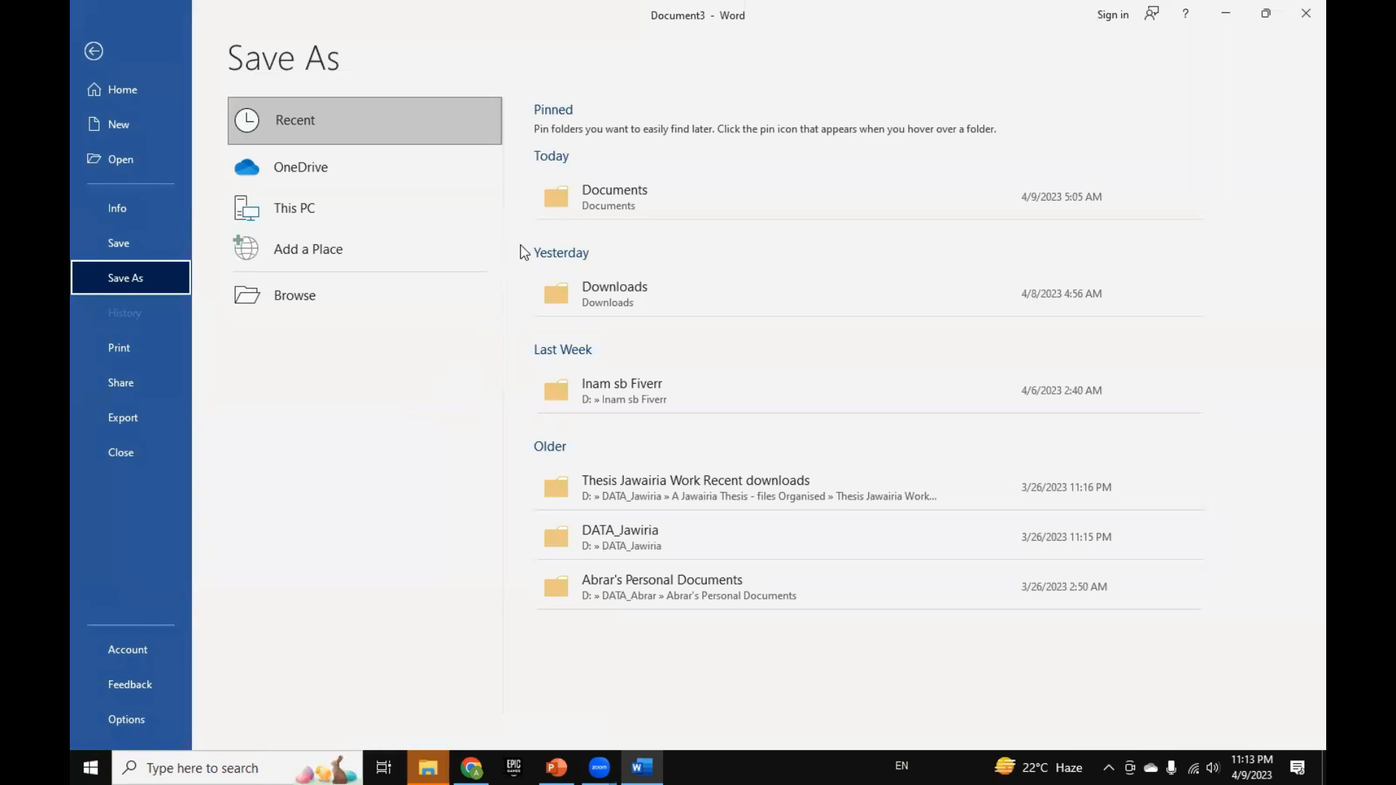
left_click(334, 291)
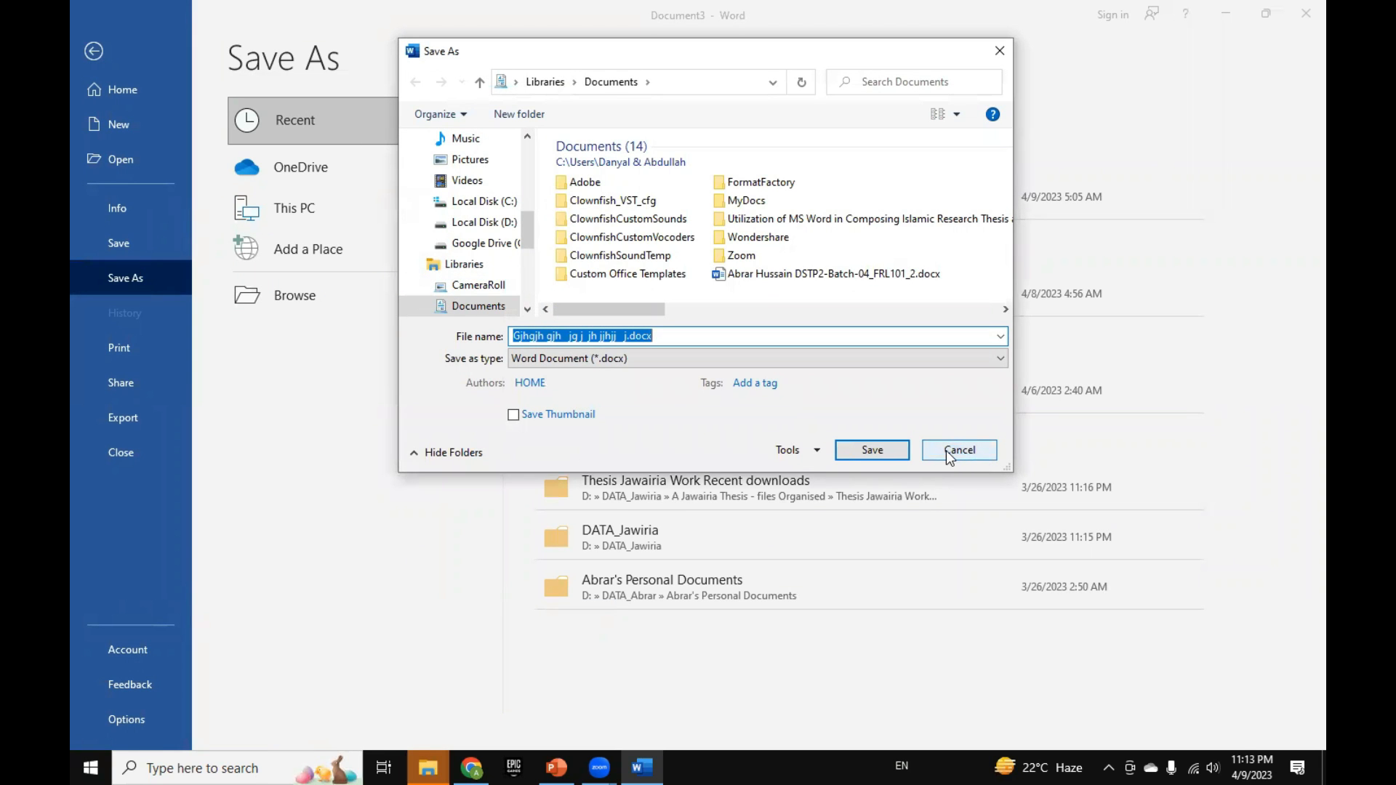
type("text")
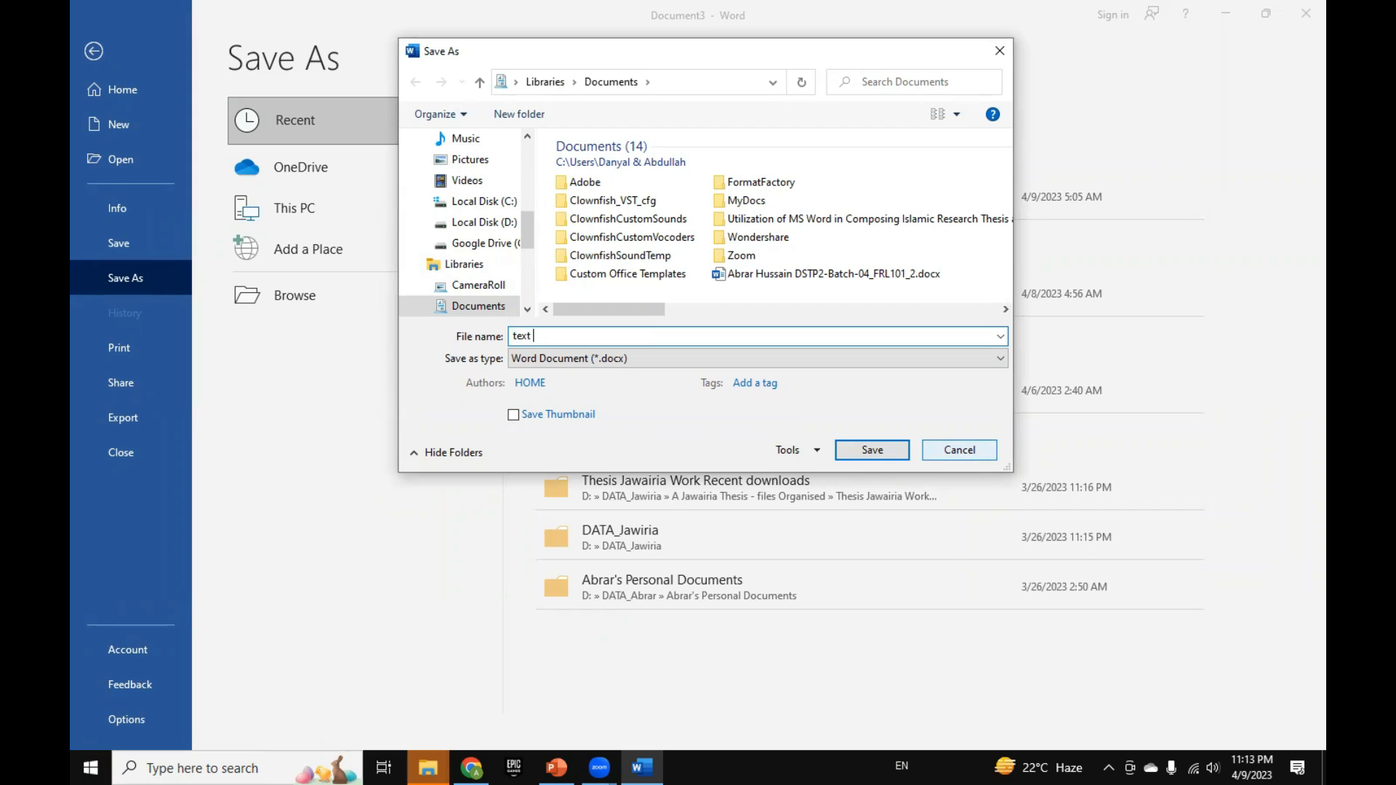
key("BackSpace")
key("BackSpace")
type("est doc")
key("Return")
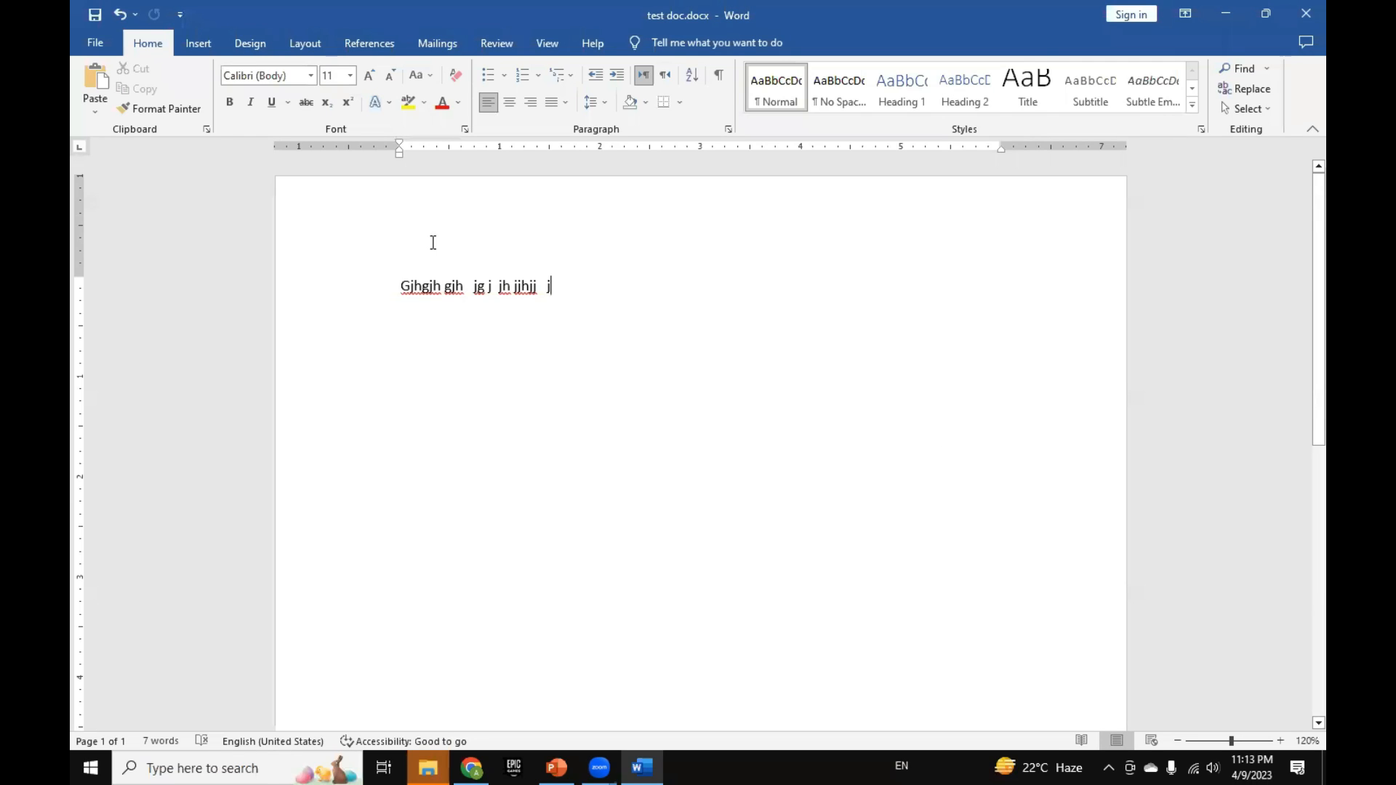
Step: Add "akjs lkjd flkjs lf s" to the end of the line, and break the line after "lkjd"
type("akjs lkjd flkjs lf s")
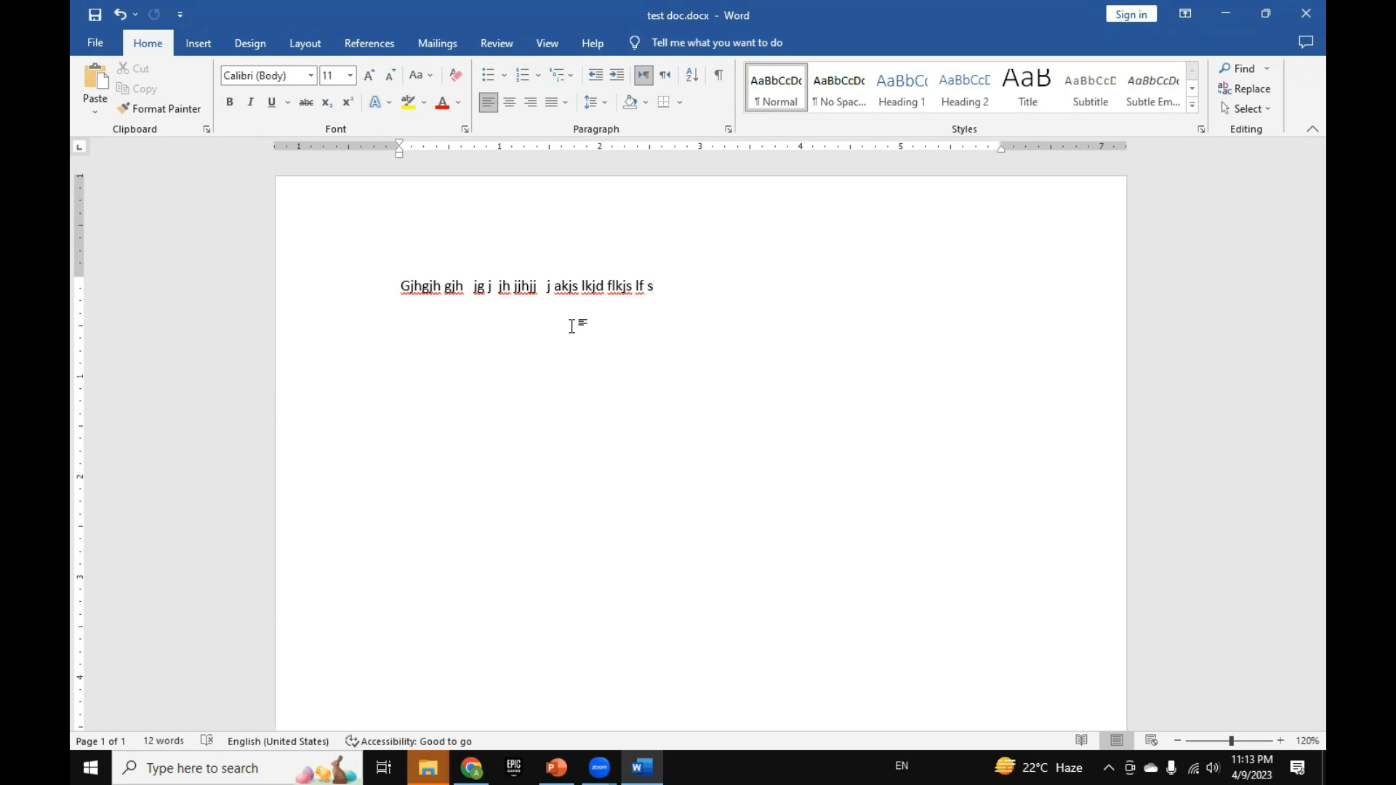
left_click(604, 298)
key("Return")
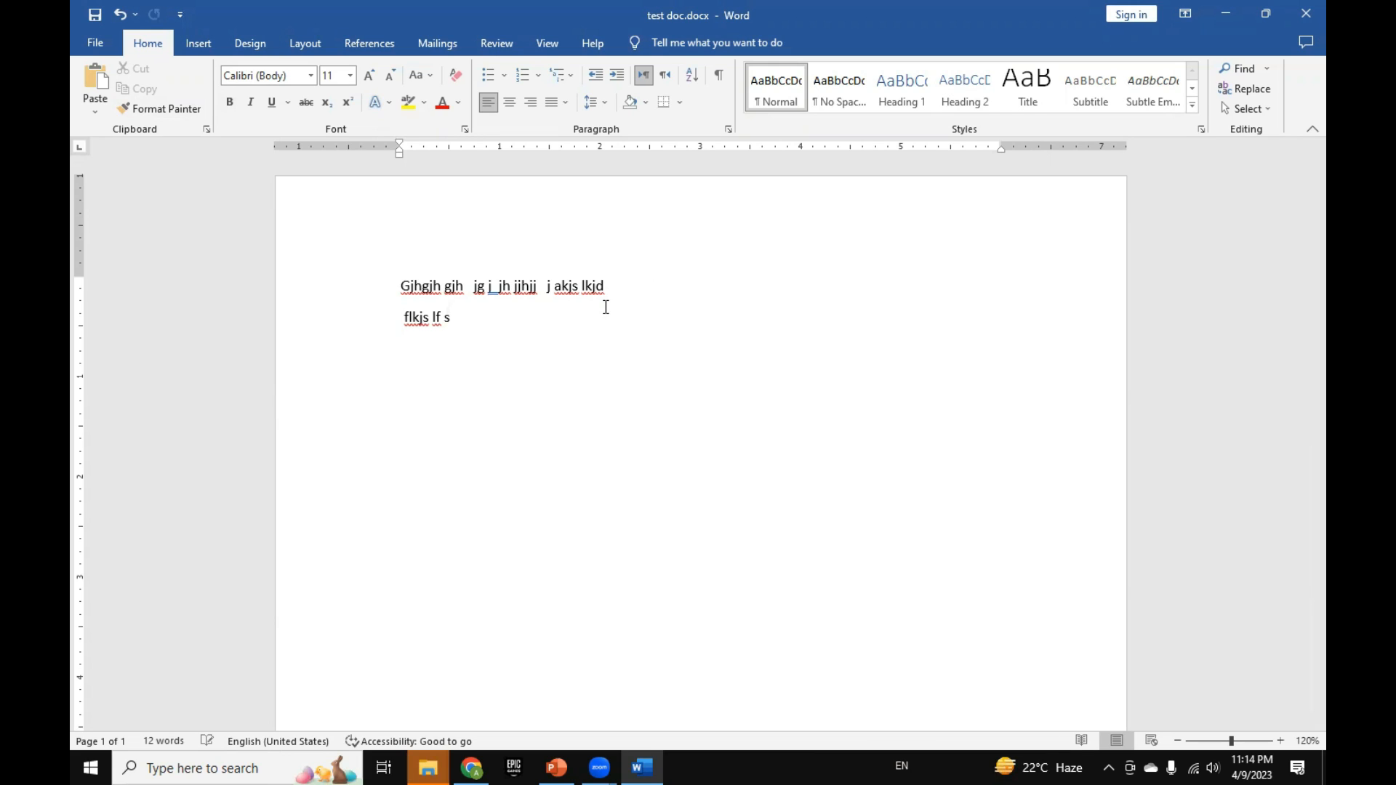
Step: Leave an empty line at the end of the document, and add the lines "sdf", "dsf", "ds" and "fdsf"
key("ctrl+End")
key("Return")
key("Return")
type("sdf")
key("Return")
type("dsf")
key("Return")
type("ds")
key("Return")
type("fdsf")
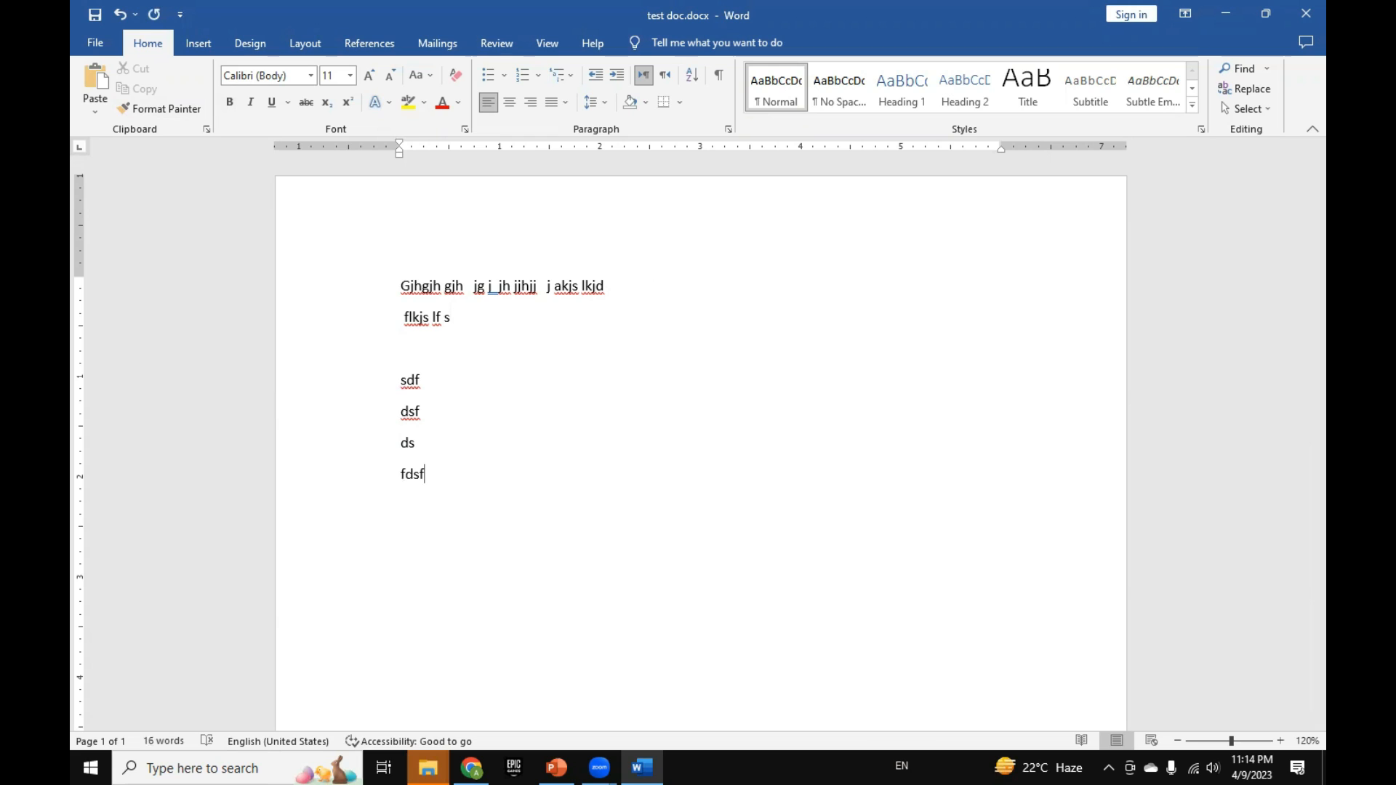
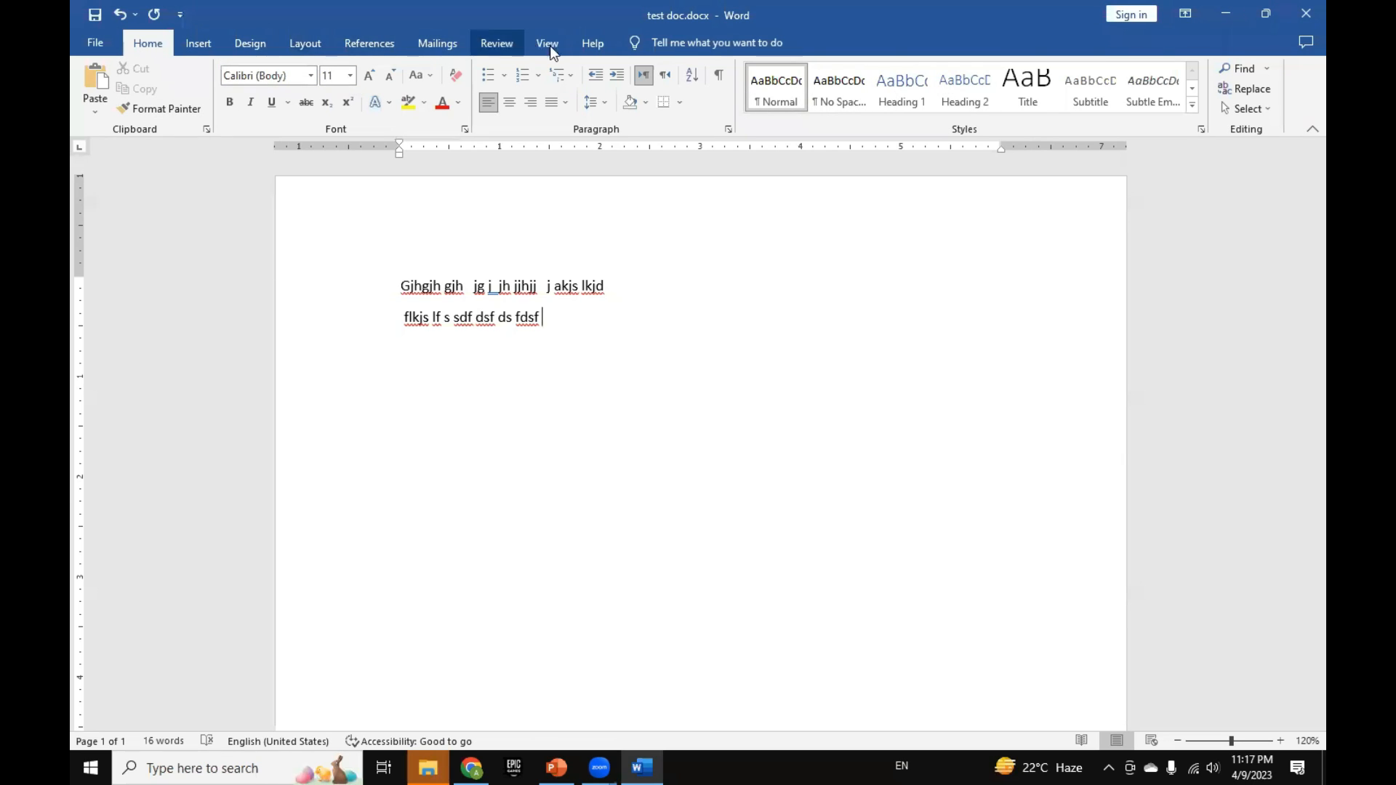
Step: Look through the Insert, Design, Layout, References, Mailings, Review, View and Help command sets, ending at the Home commands
left_click(195, 42)
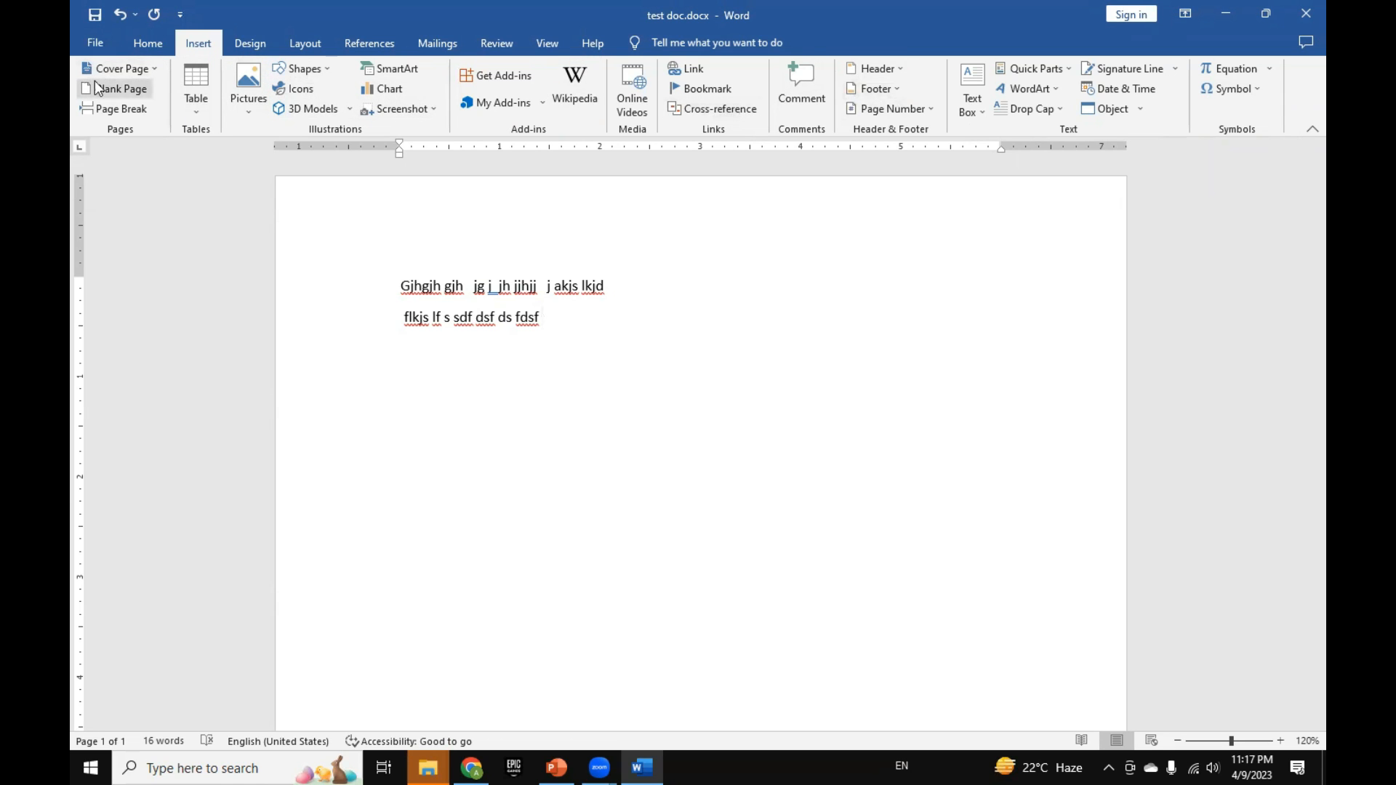
left_click(254, 54)
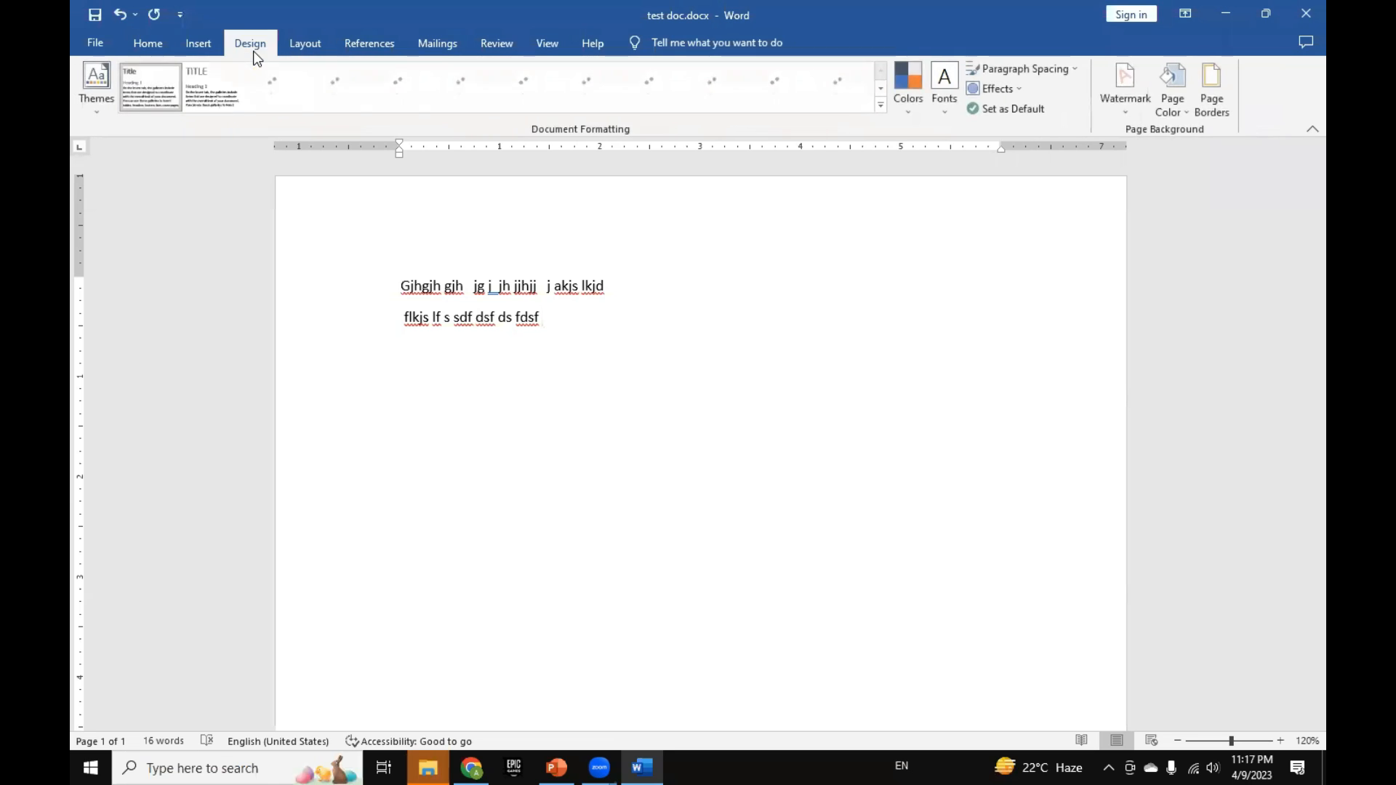
left_click(300, 53)
left_click(362, 49)
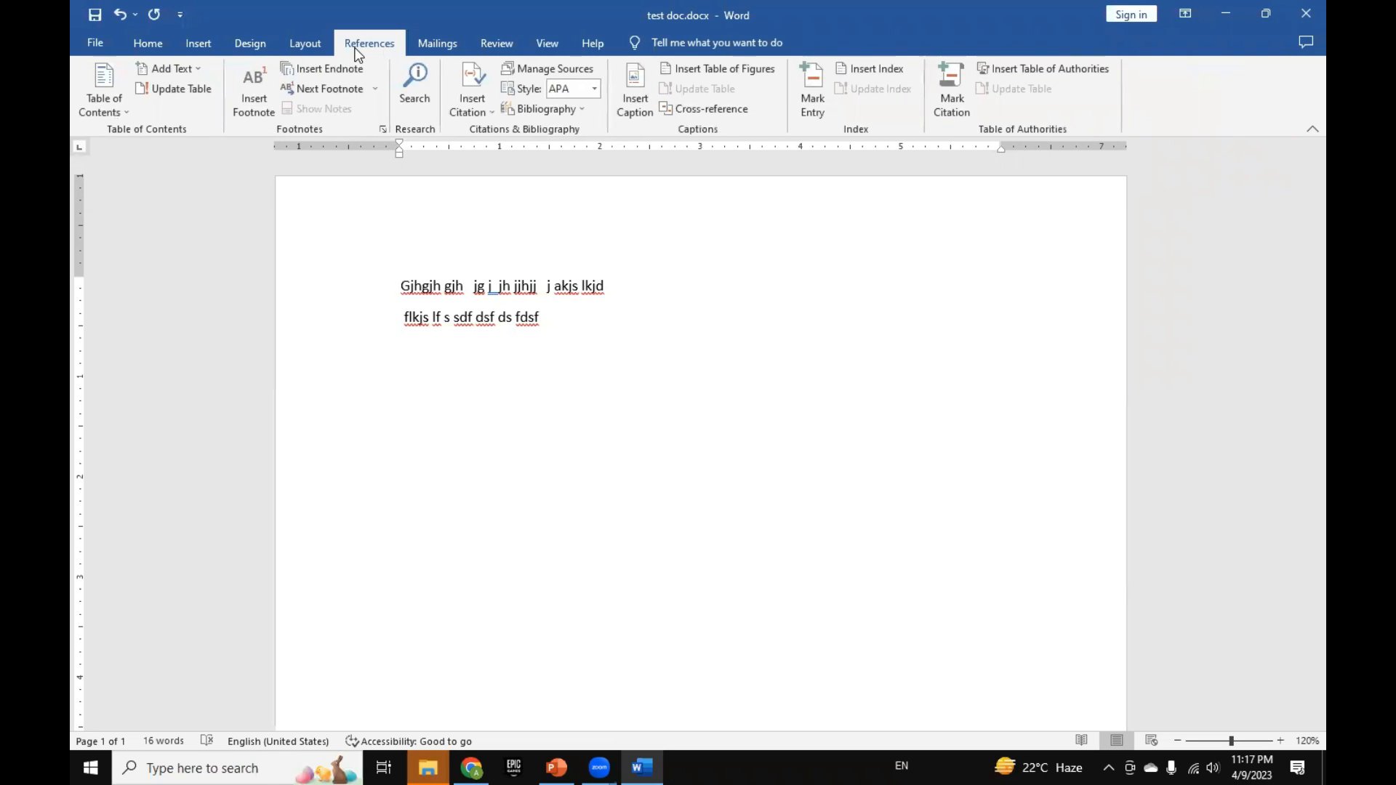
left_click(429, 45)
left_click(493, 47)
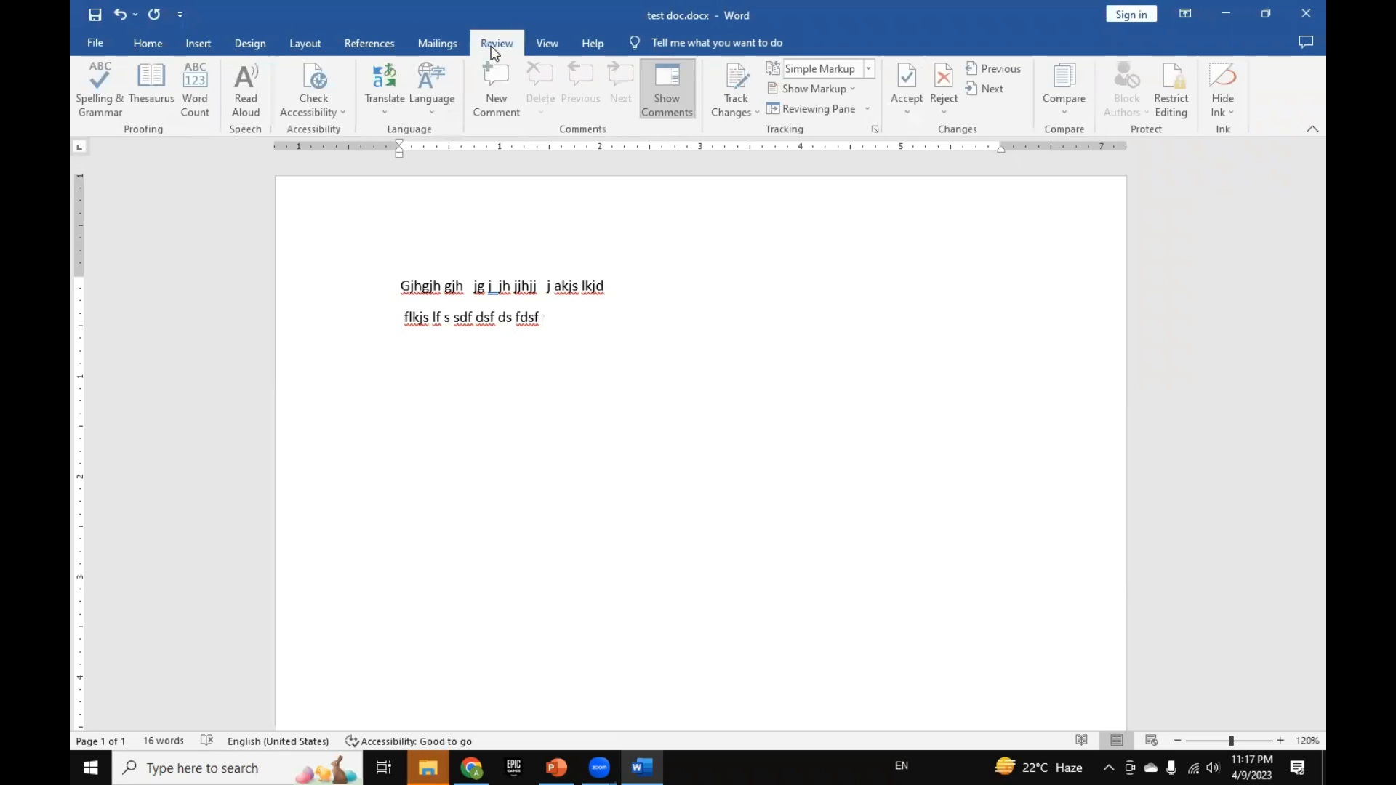
left_click(547, 47)
left_click(593, 45)
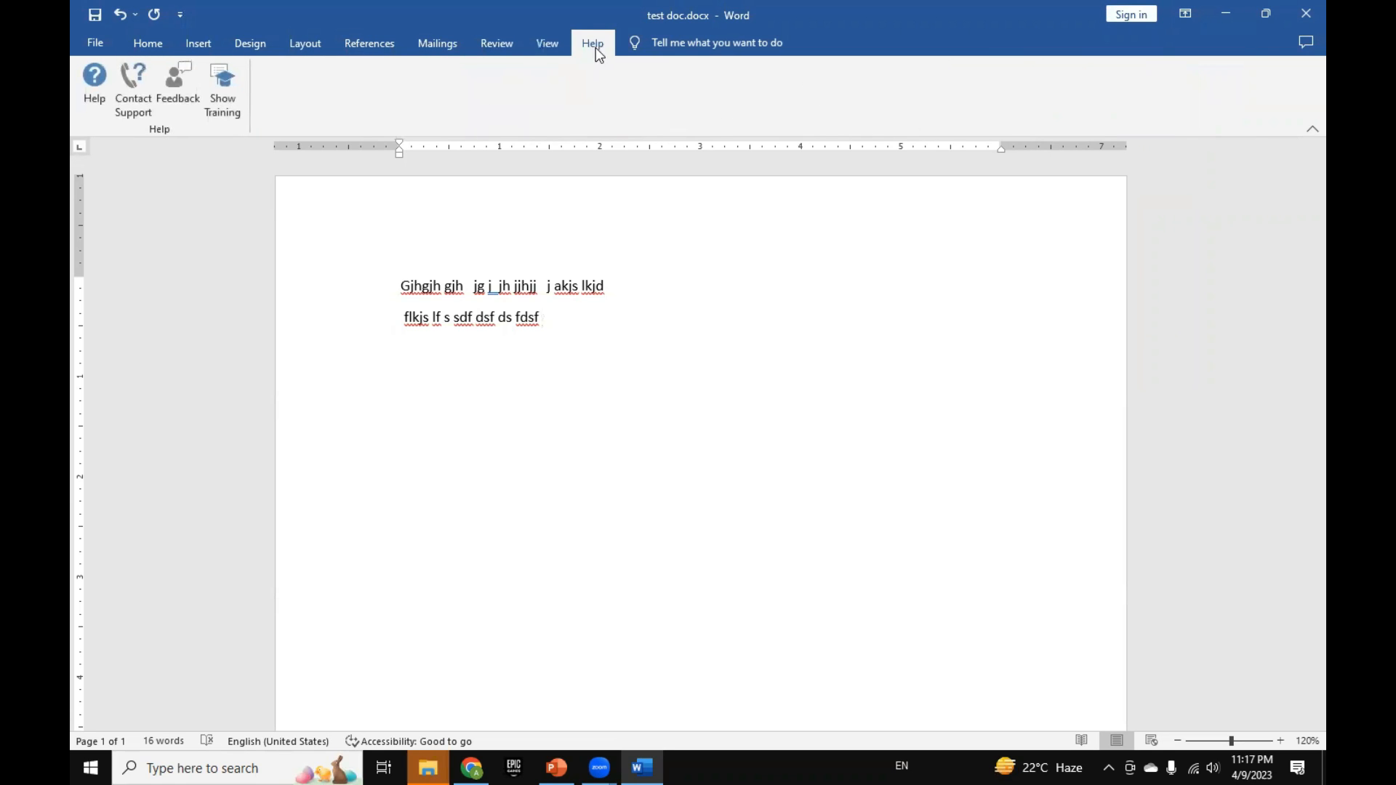
left_click(199, 45)
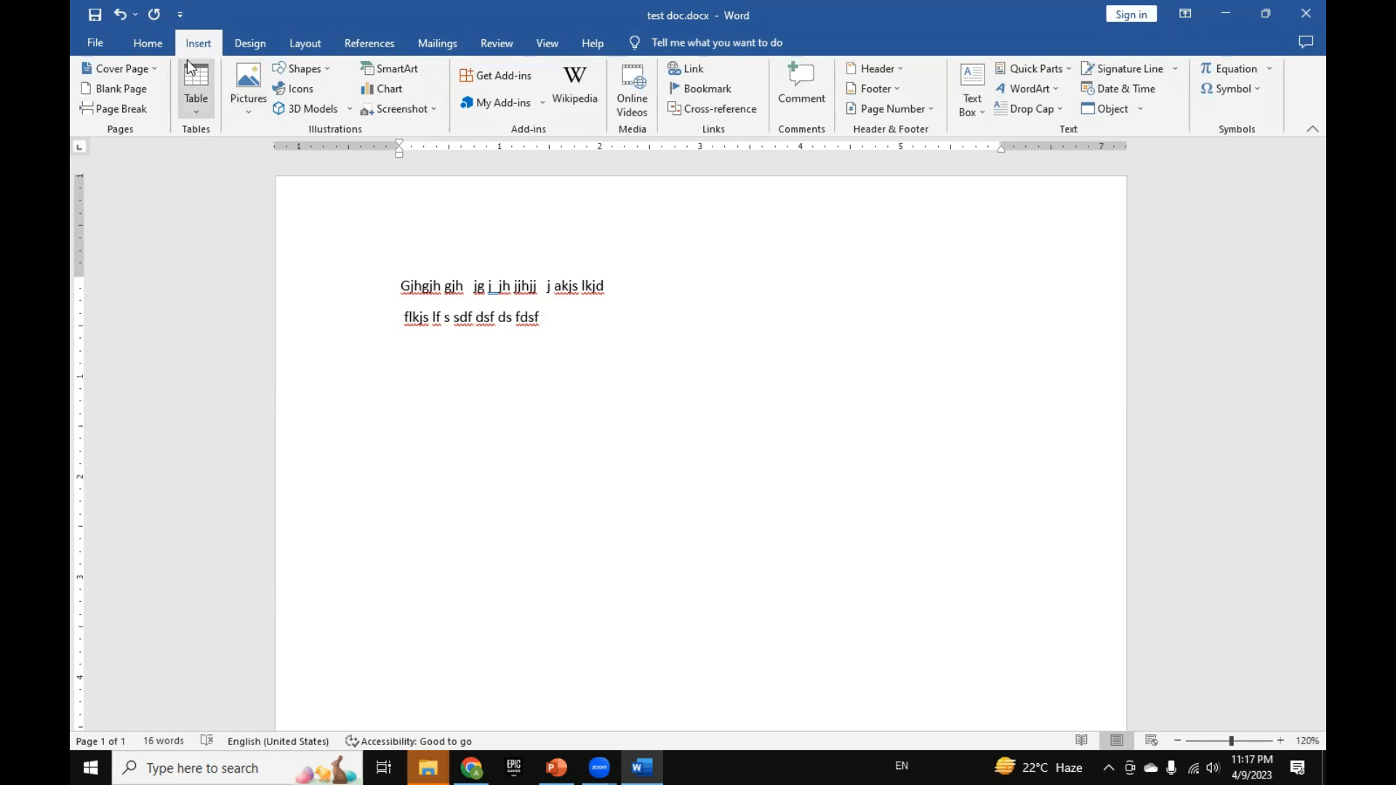
left_click(146, 53)
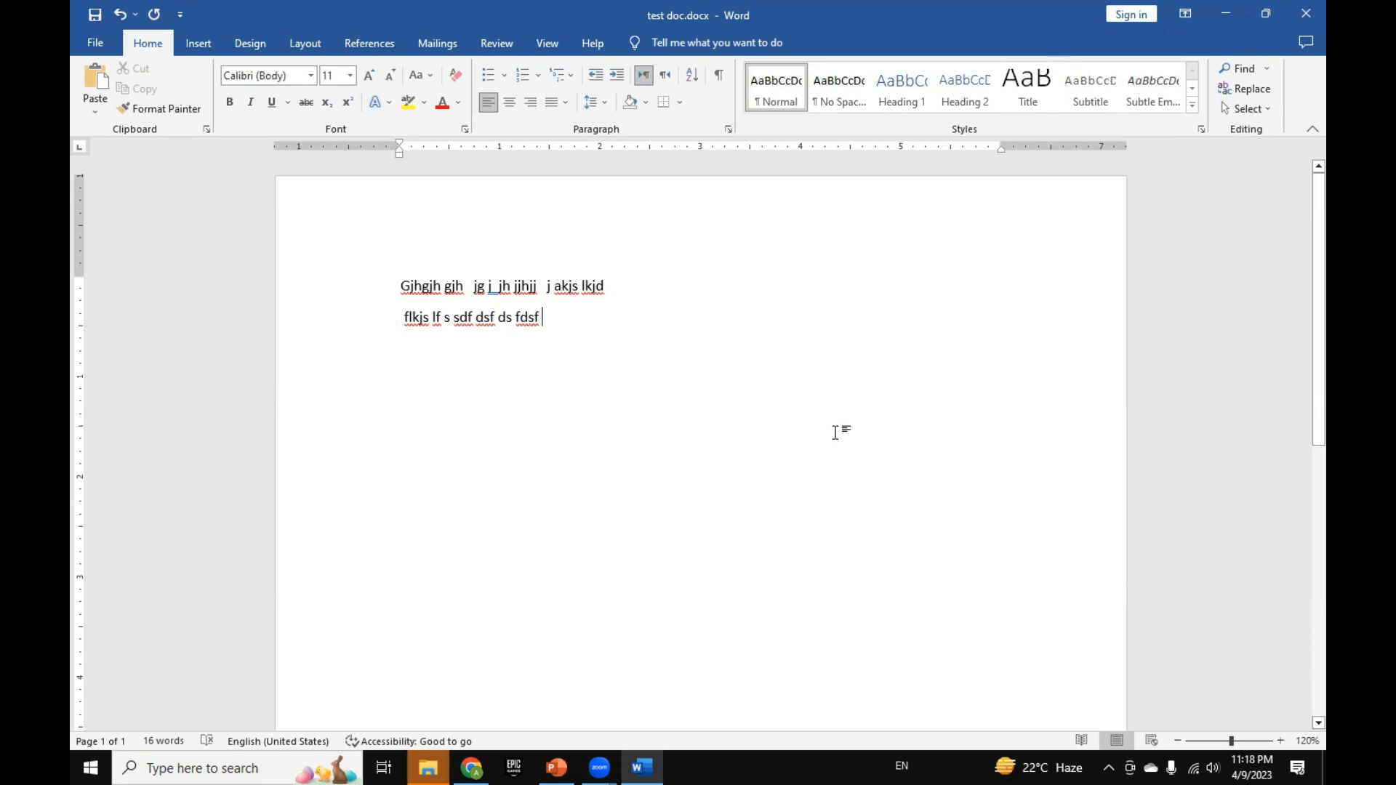
Step: Change the font of all the filler text to Algerian
left_click_drag(378, 317, 358, 278)
left_click(581, 371)
left_click(439, 348)
key("ctrl+a")
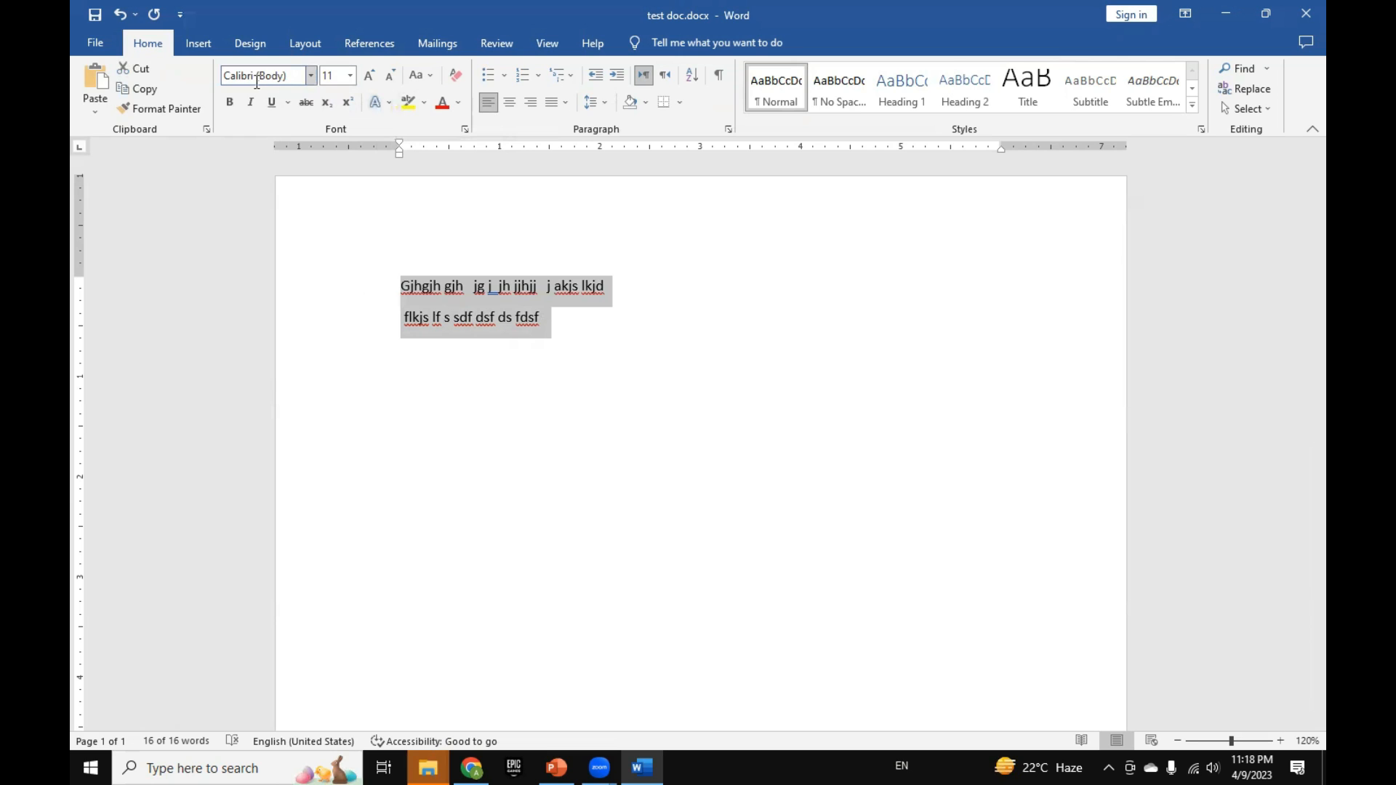
left_click(313, 78)
scroll(335, 355, "down", 5)
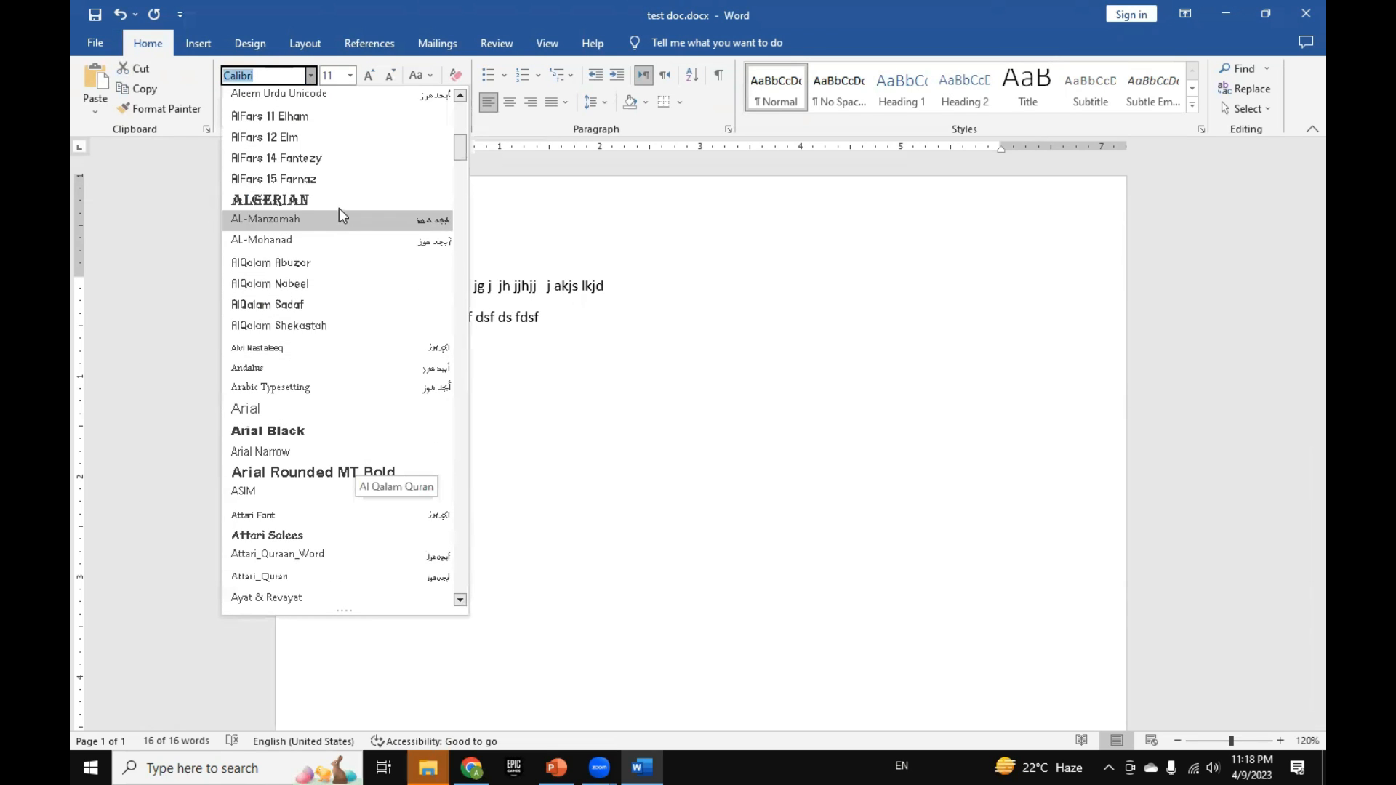
left_click(339, 208)
left_click(603, 414)
Step: Enlarge the font size of all the text, and reduce it step by step to 14
left_click_drag(605, 332, 652, 330)
left_click(436, 294)
left_click(350, 76)
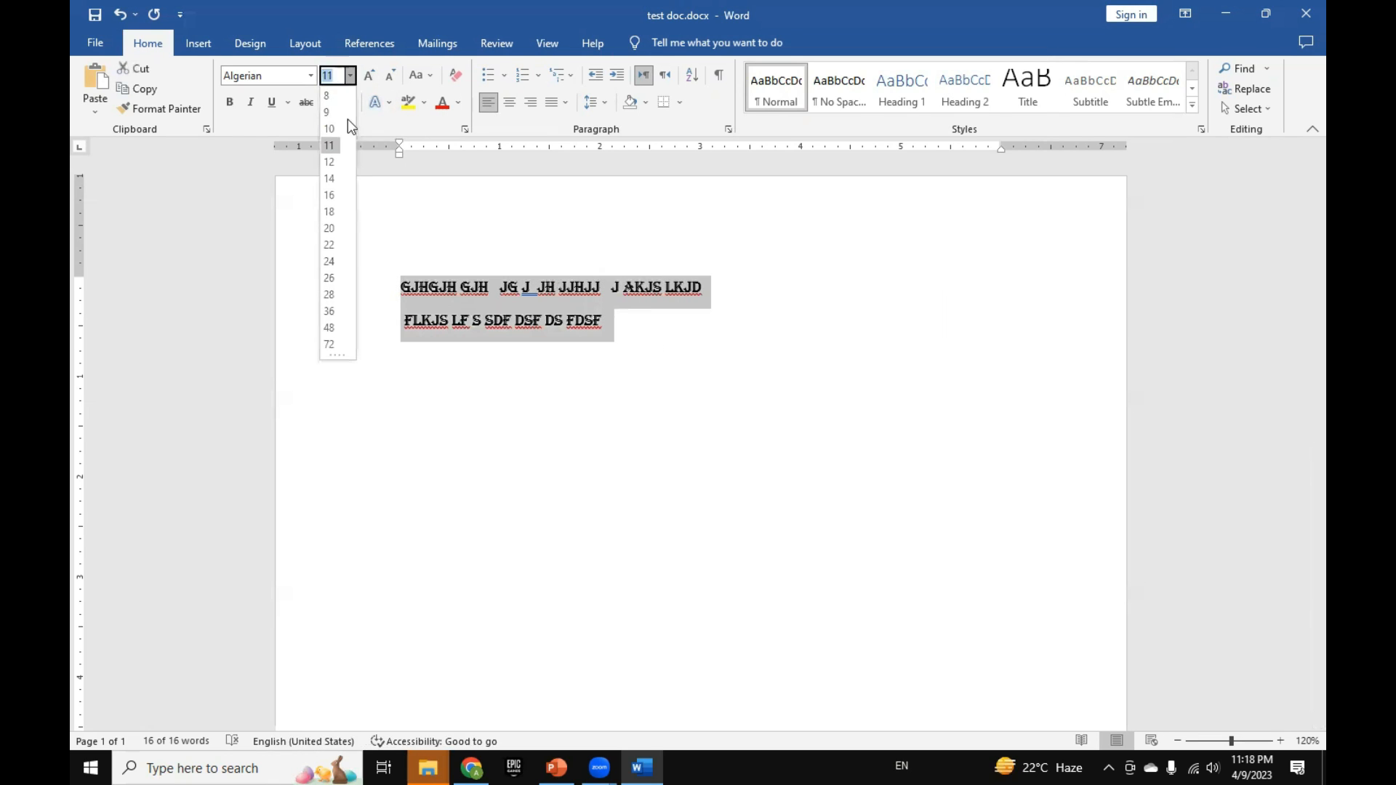
left_click(333, 246)
left_click(371, 76)
left_click(390, 76)
left_click(390, 75)
left_click(390, 76)
left_click(390, 75)
left_click(390, 75)
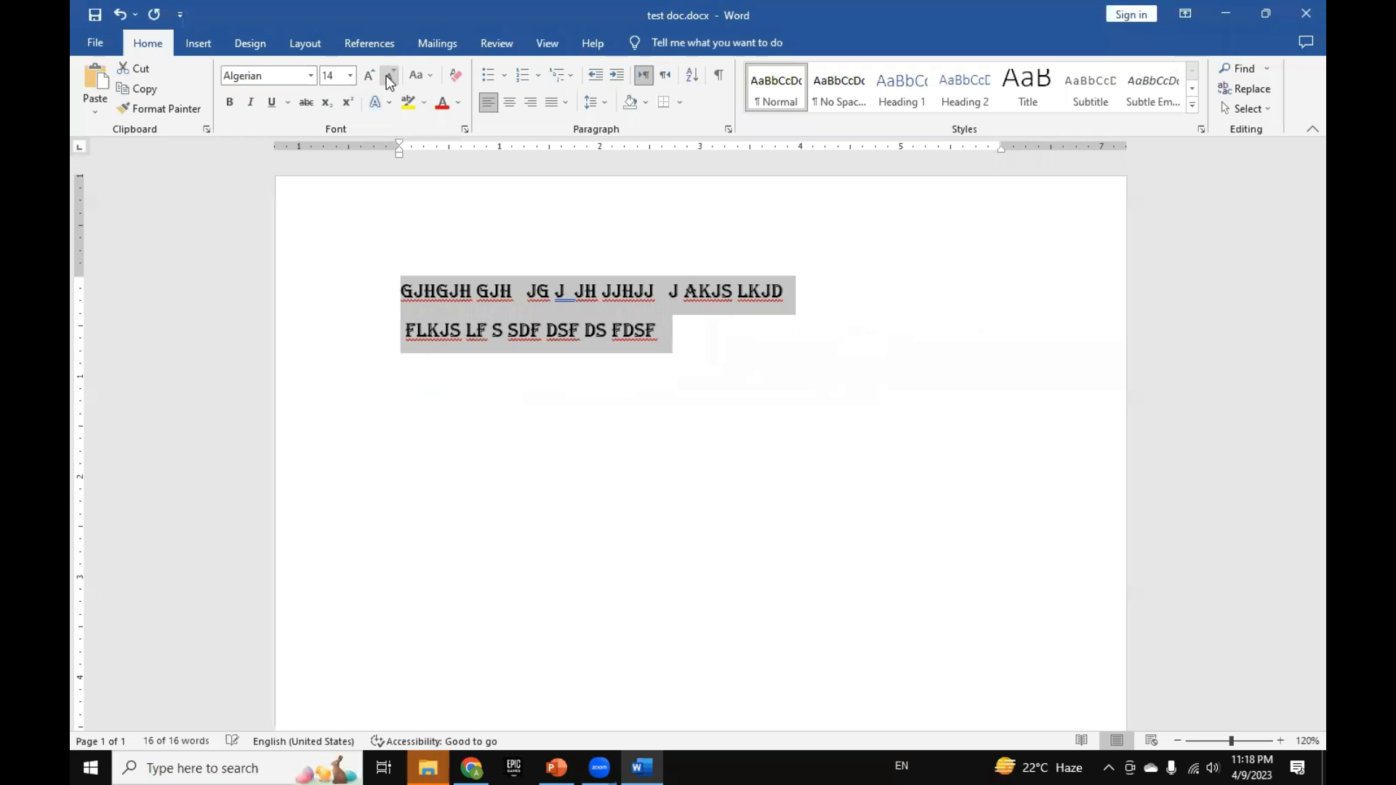
Step: Color all the text red, recolor it dark blue, and view the text effect presets without applying any
left_click(441, 105)
left_click(459, 104)
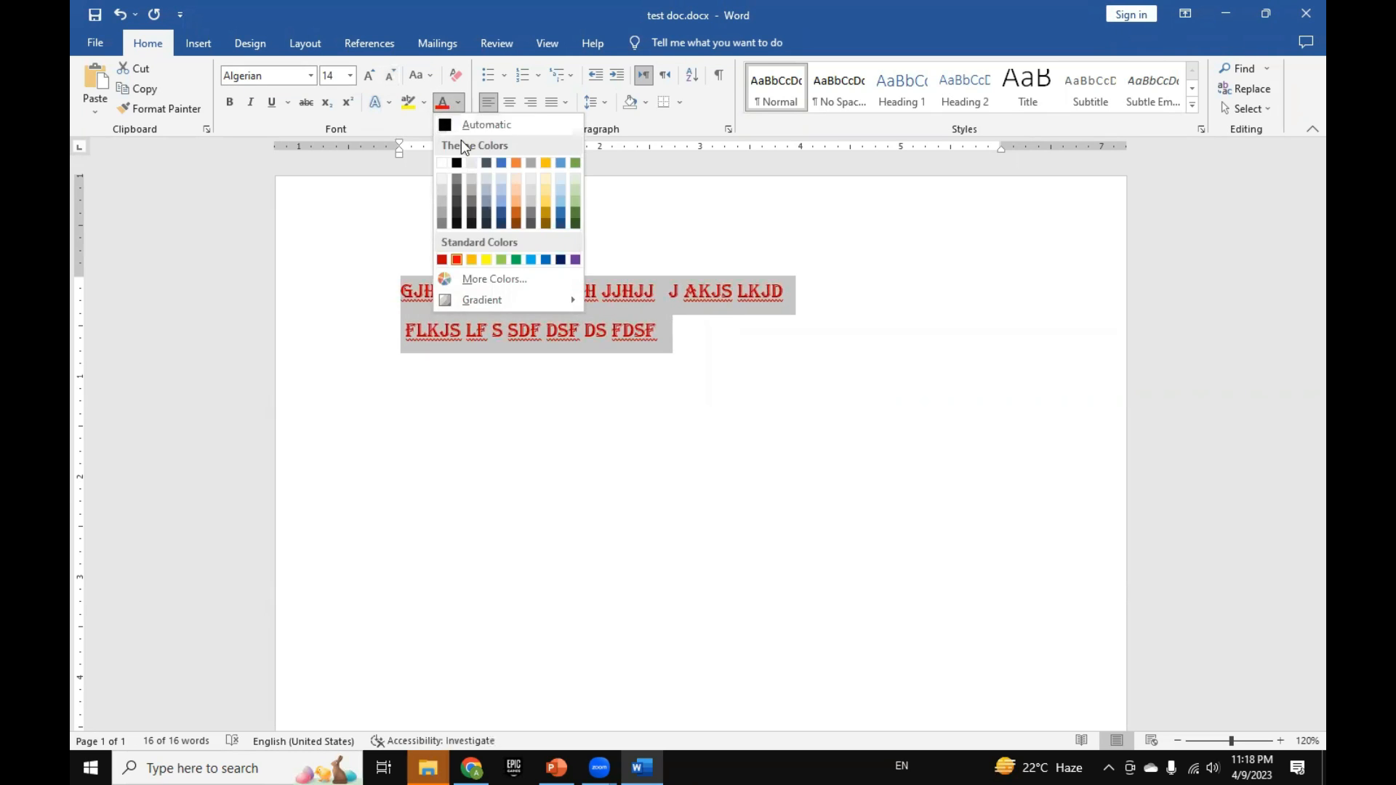
left_click(561, 225)
left_click(378, 105)
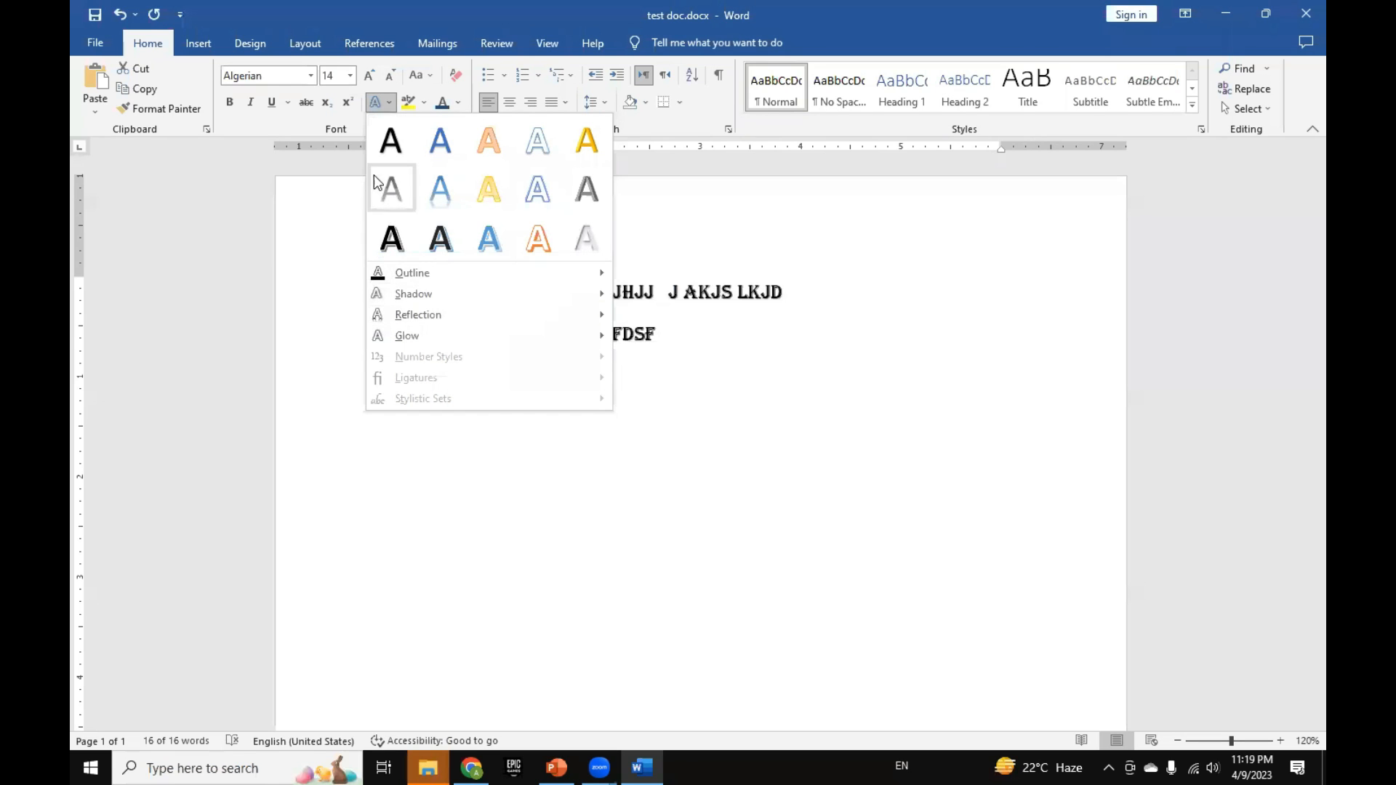
key("Escape")
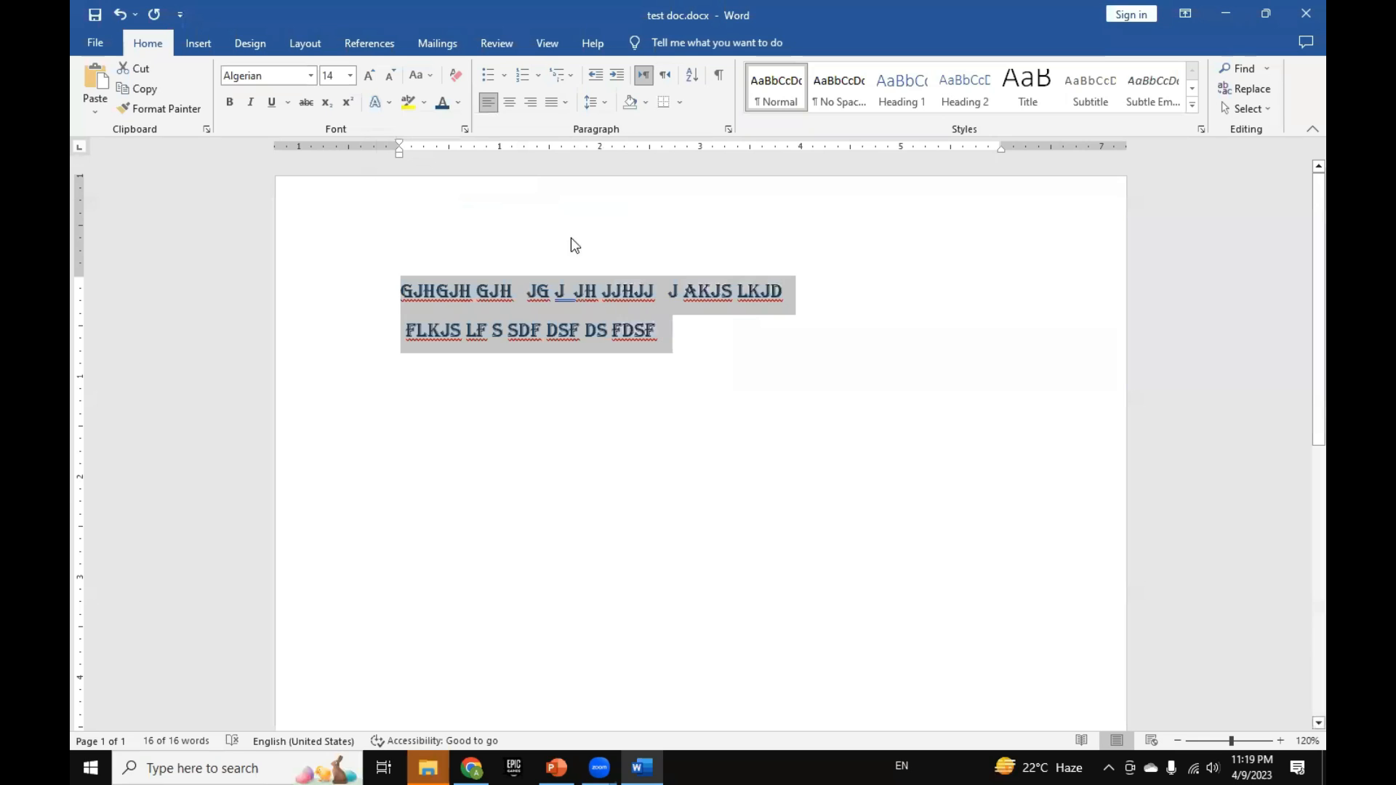
Step: Highlight "GJHGJH GJ" in the first line and "DSF DS FDSF" in the second line in yellow
left_click(491, 319)
left_click(410, 110)
mouse_move(400, 291)
left_mouse_down()
mouse_move(499, 295)
mouse_move(657, 331)
left_mouse_up()
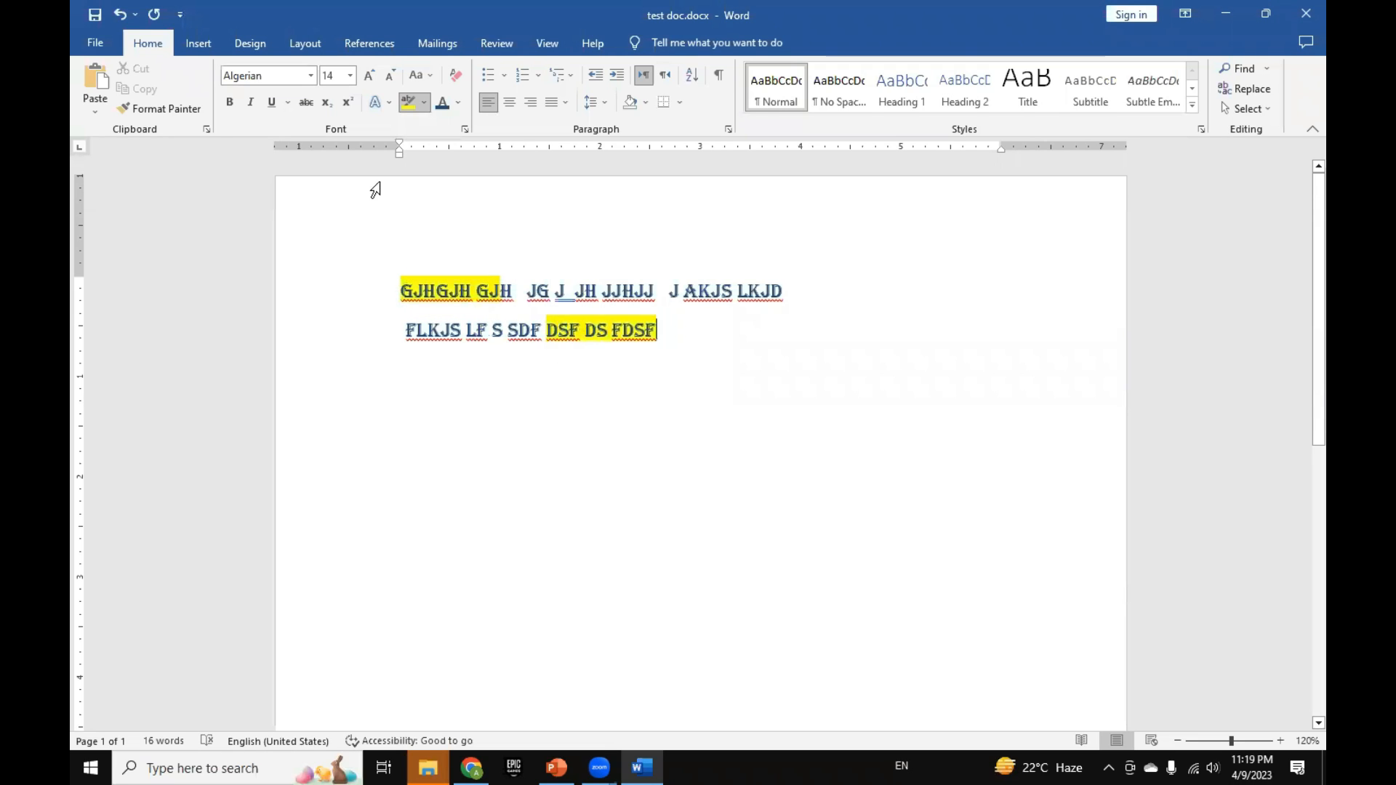
Step: Highlight "JG J JH JJHJJ" in the first line in dark green and "FLKJ" in the second line in turquoise
left_click(424, 102)
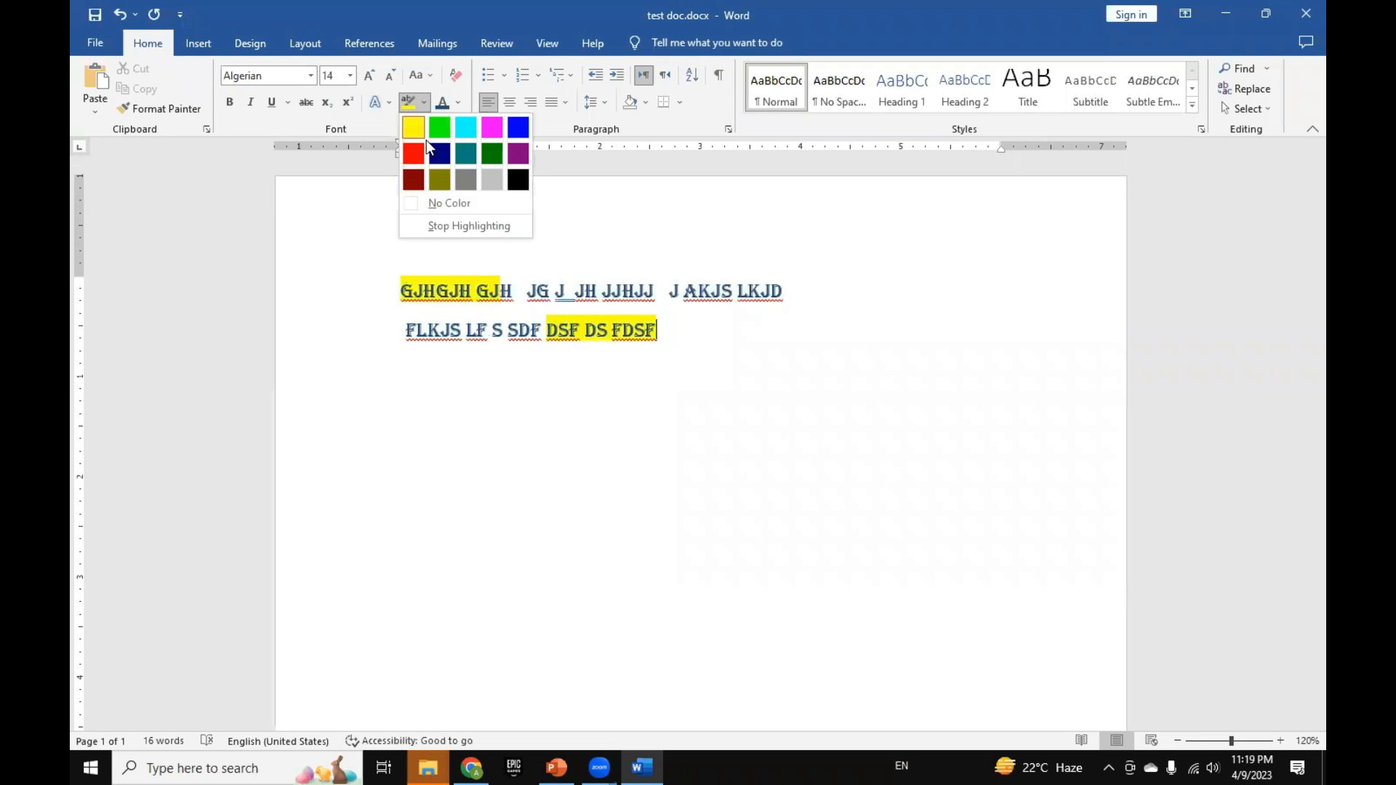
left_click(504, 151)
left_click_drag(526, 291, 661, 291)
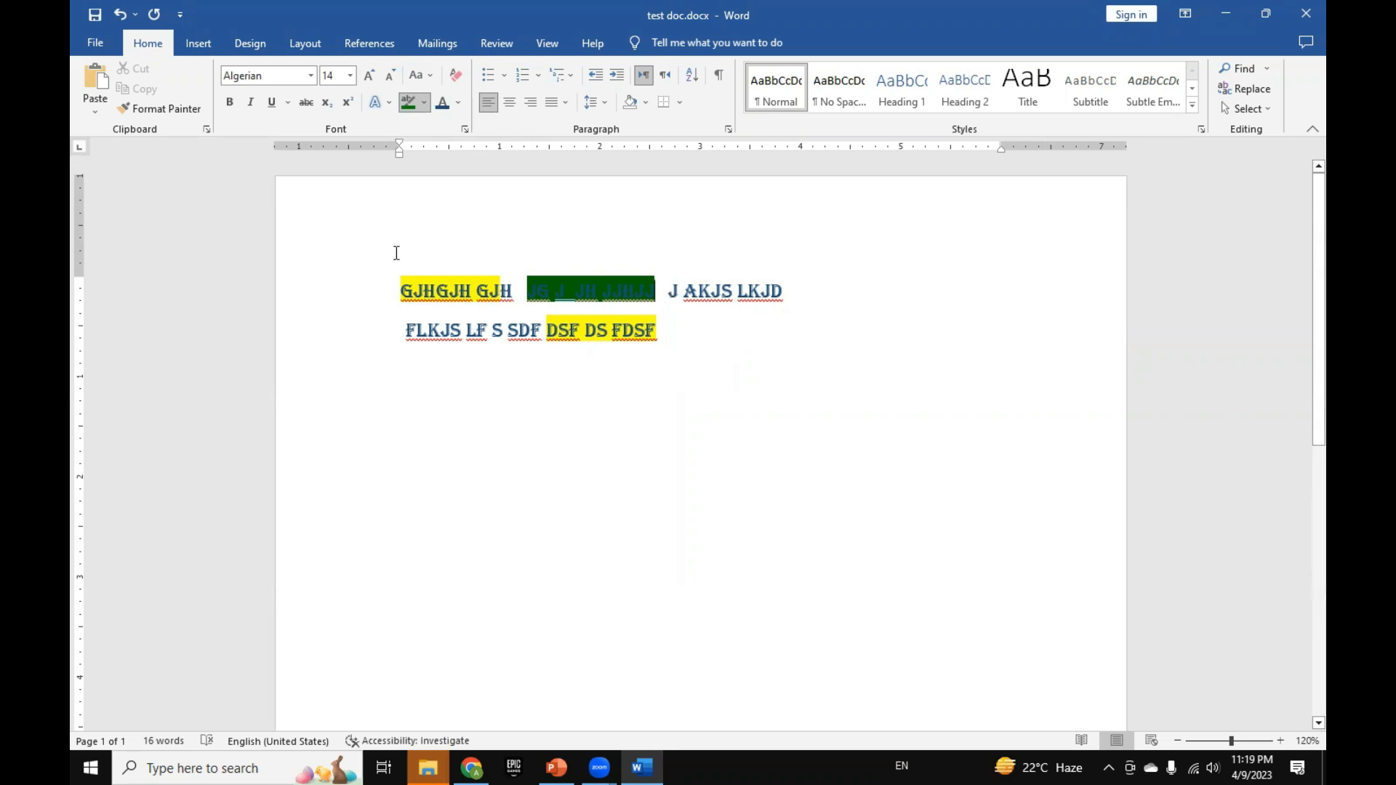
left_click(425, 103)
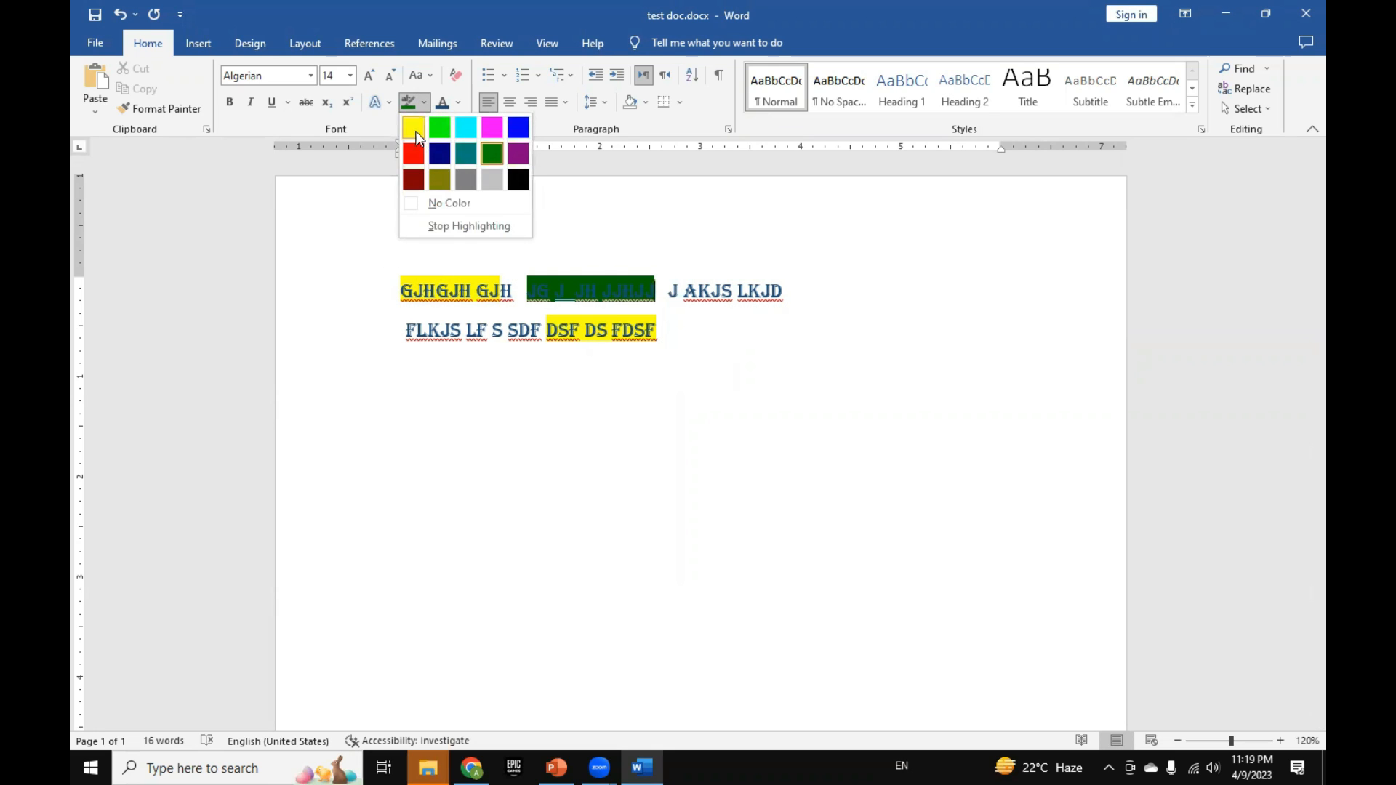
left_click(466, 128)
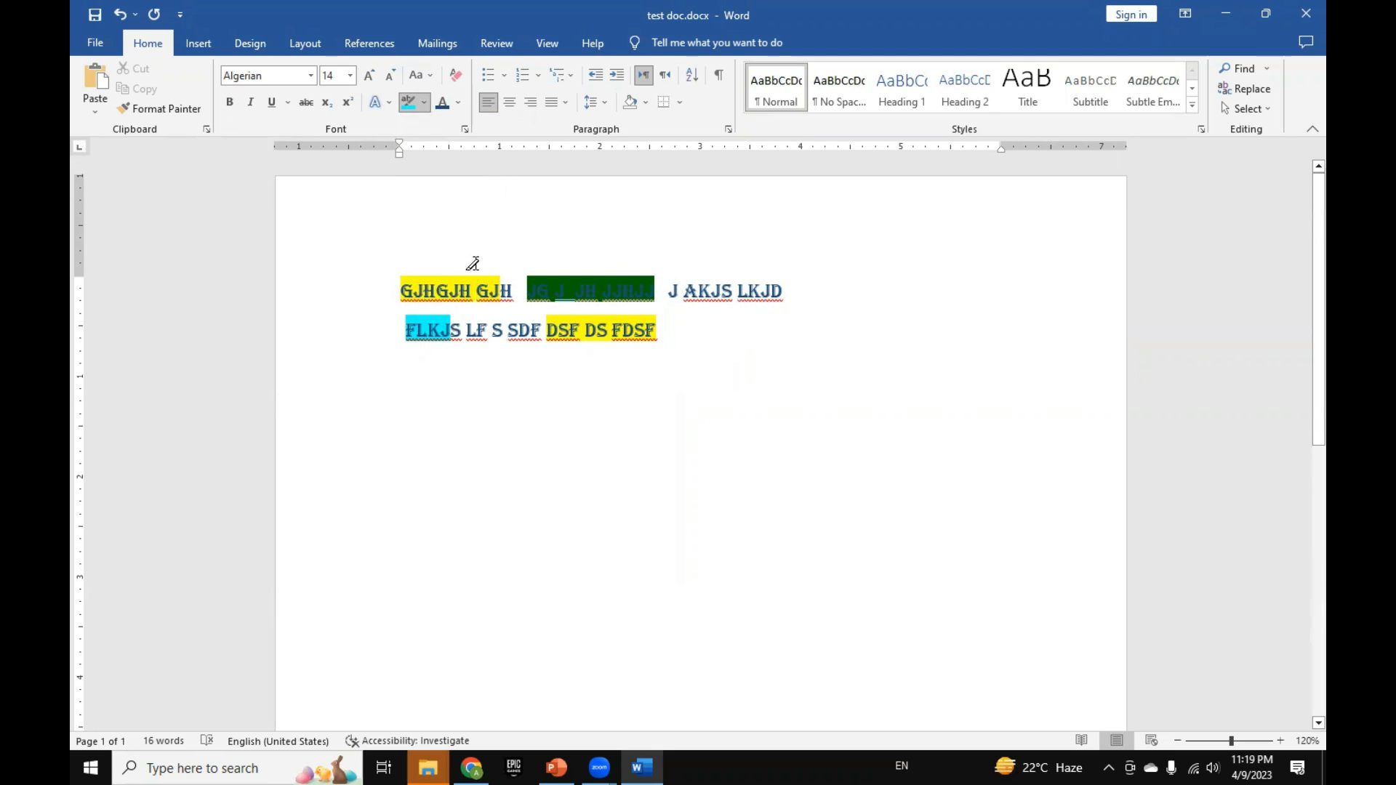
Step: Replace all the filler text with the copied Essay 1 and Essay 2 text, and remove the empty line above "Essay 2:"
key("ctrl+a")
type("Essay 1: The quick brown fox jumps over the lazy dog. This sentence contains all 26 letters of the English alphabet. It's often used as a test to check the functionality of keyboards and typewriters.  Essay 2: Technology has changed the way we live our lives. We're now able to connect with people from all over the world, access vast amounts of information at our fingertips, and accomplish tasks that would have been impossible just a few decades ago. However, with these advancements come challenges, such as online security threats and the potential for addiction. It's important to use technology responsibly and to be aware of its potential impacts on our lives.")
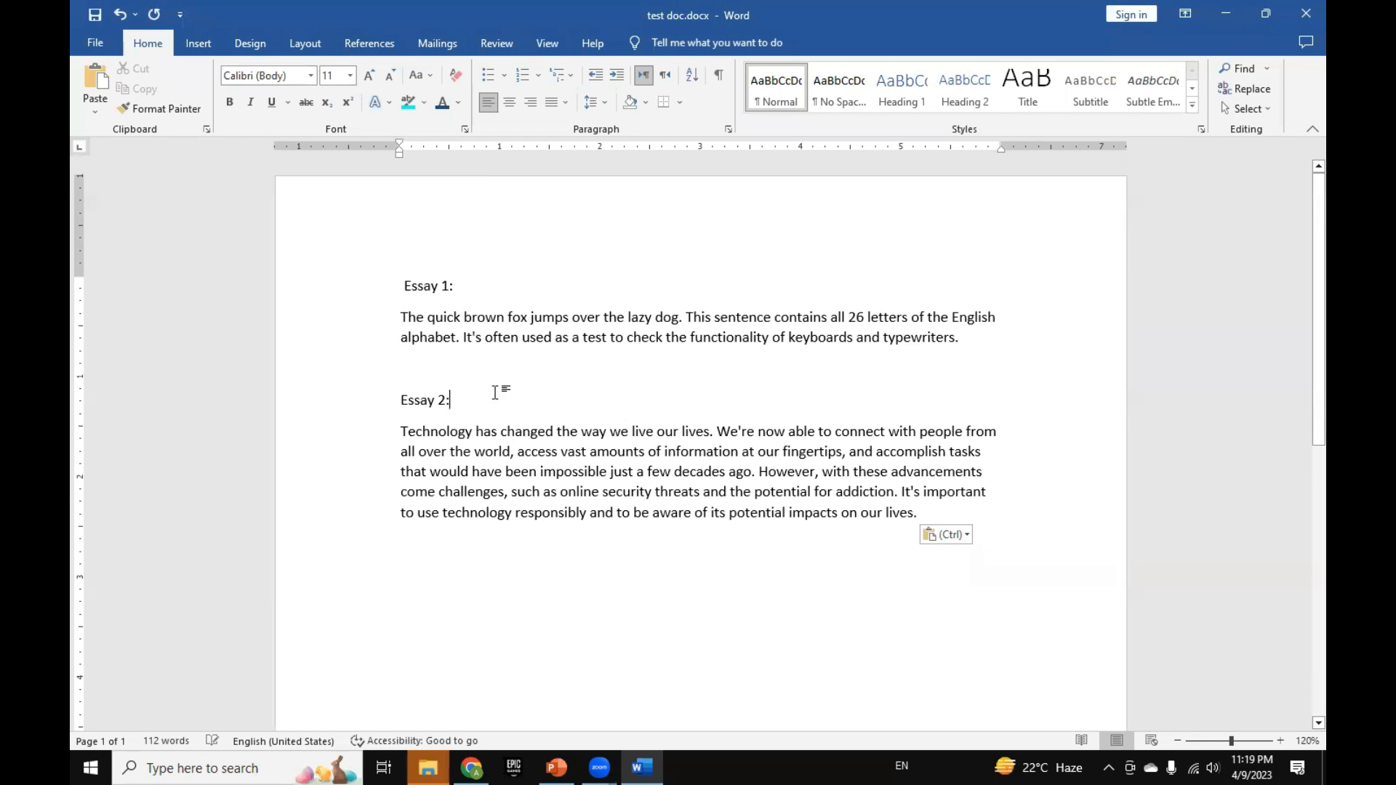
left_click(489, 379)
key("Delete")
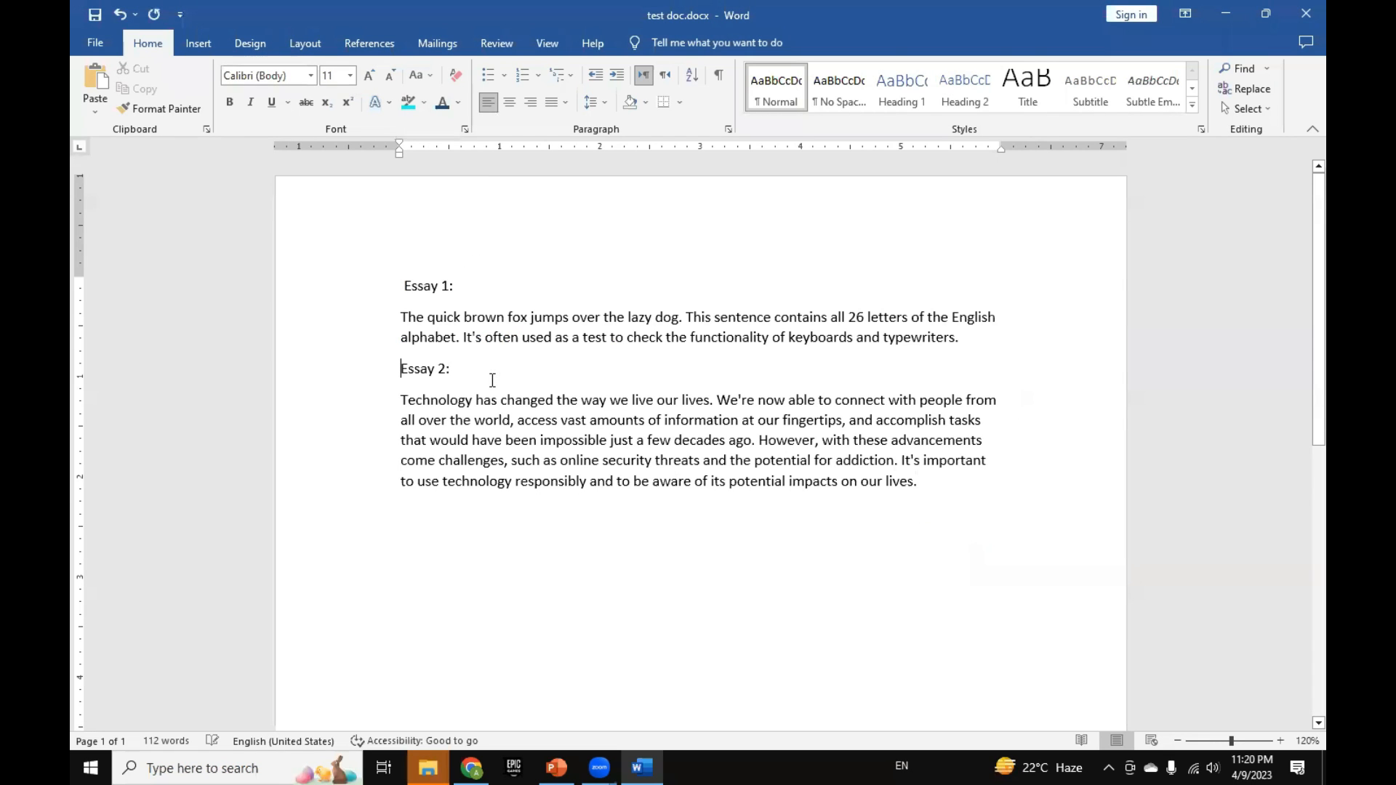
Step: Make the "Essay 1:" heading bold and the "Essay 2:" heading italic
left_click(379, 291)
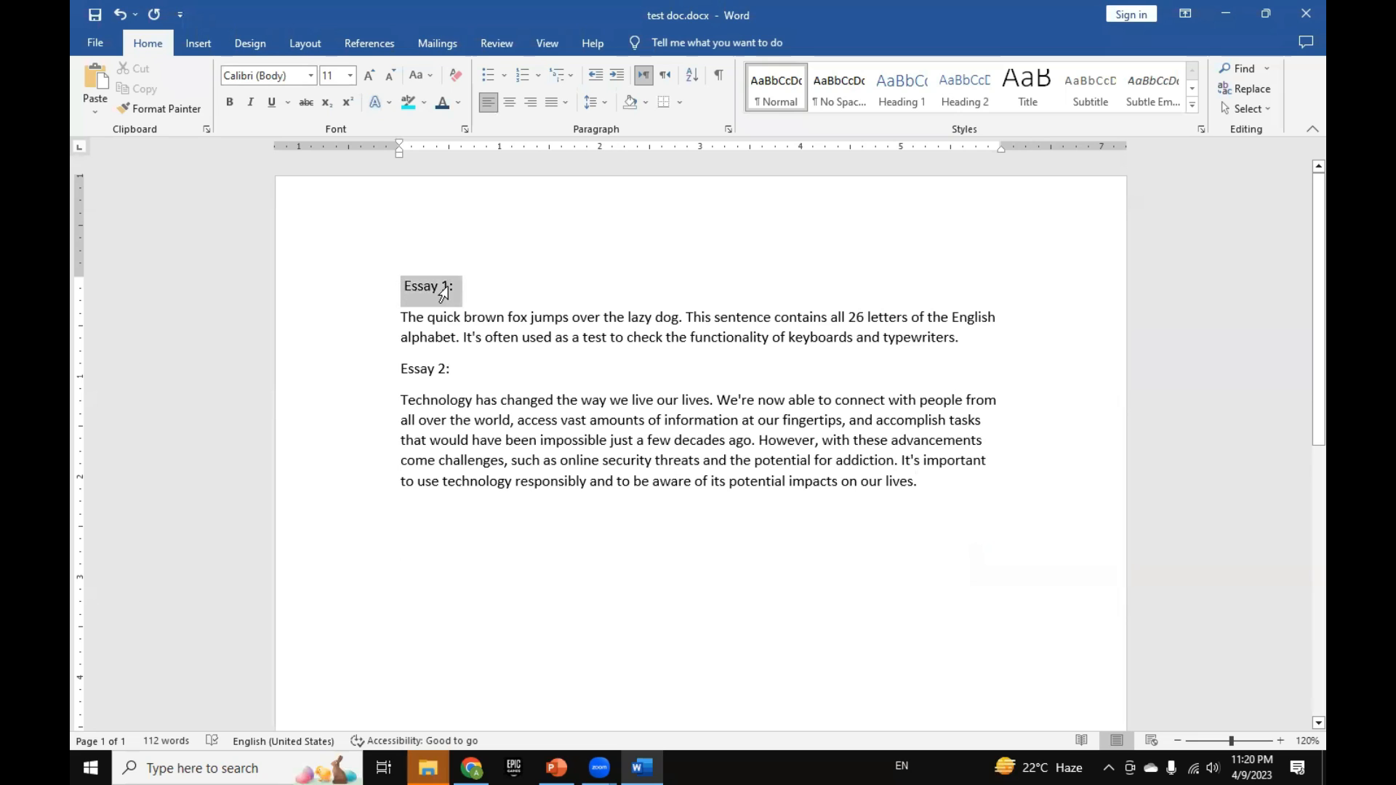
left_click(231, 102)
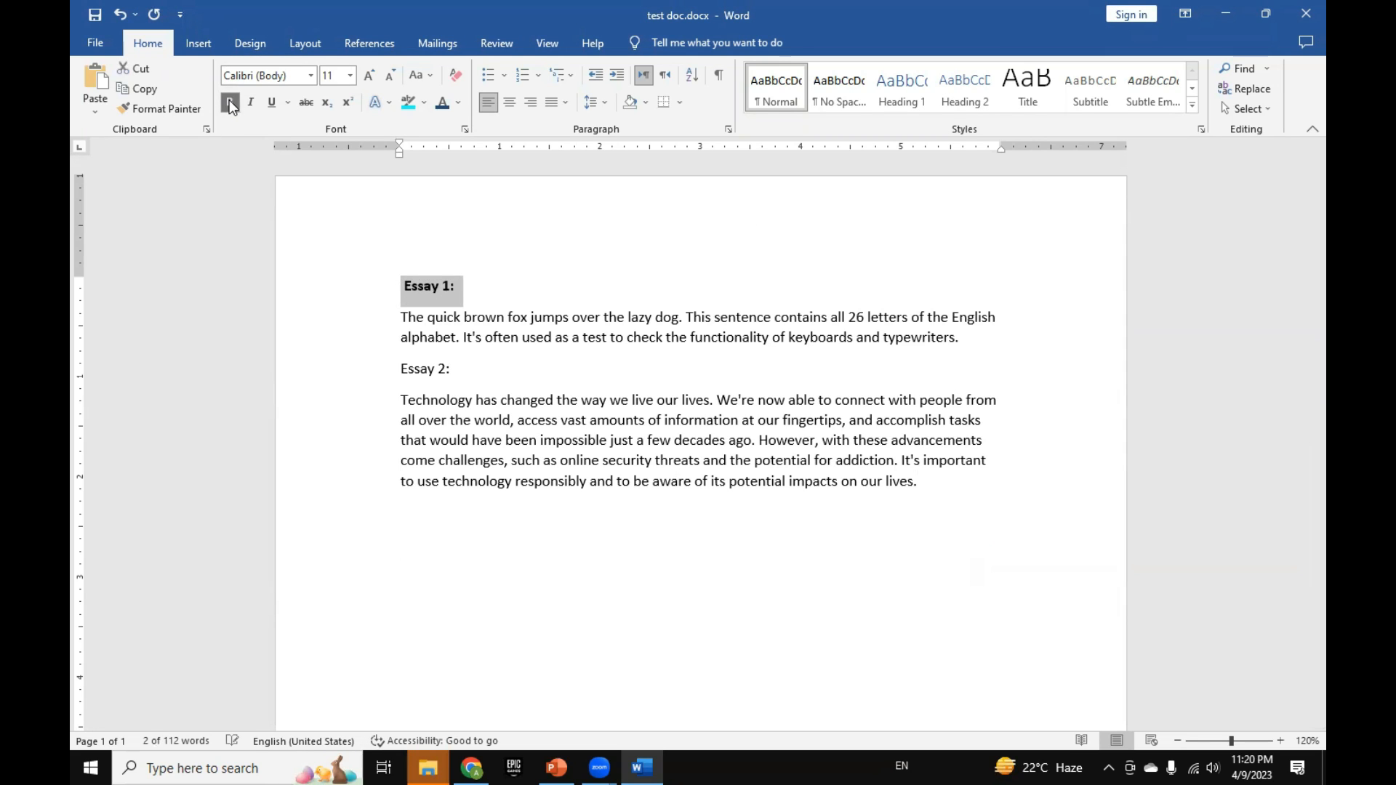
left_click(460, 283)
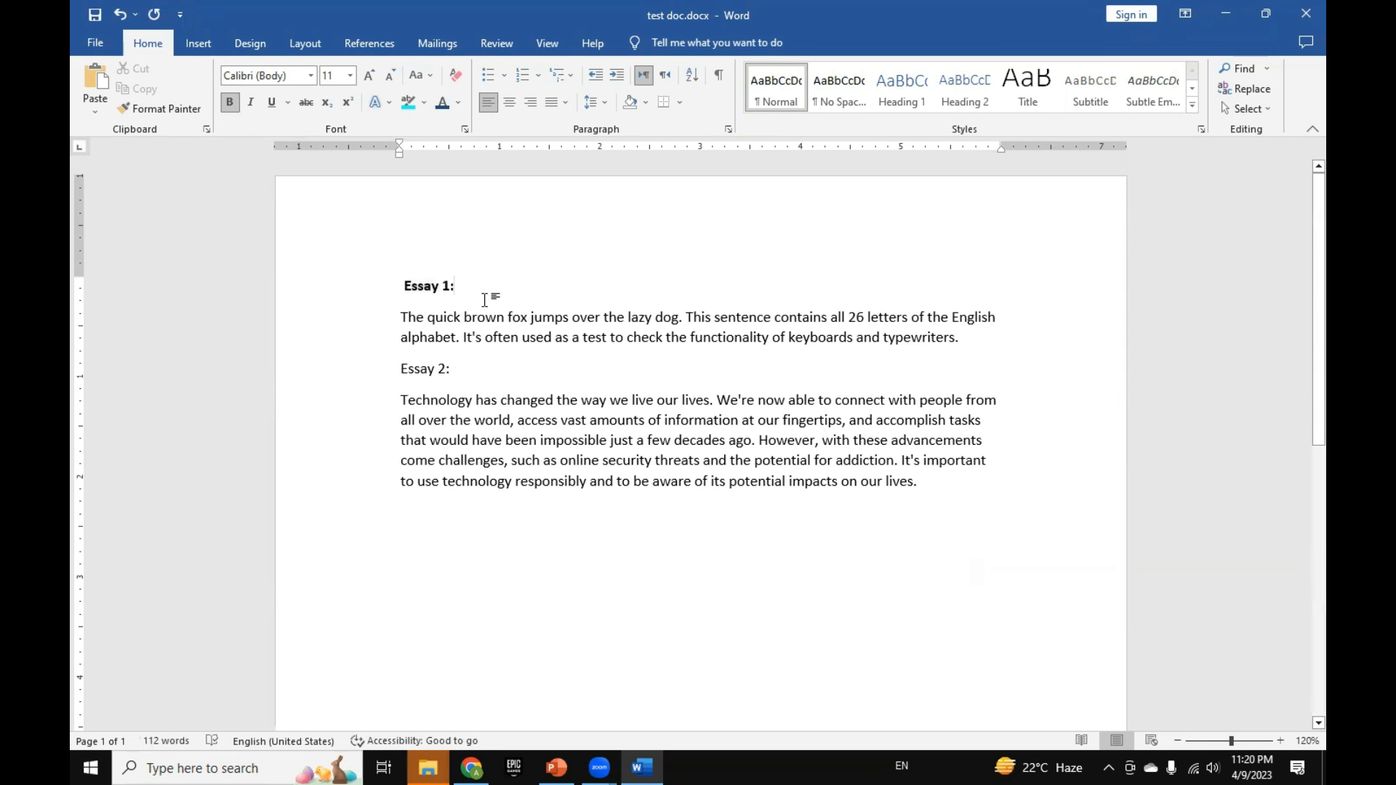
left_click(375, 367)
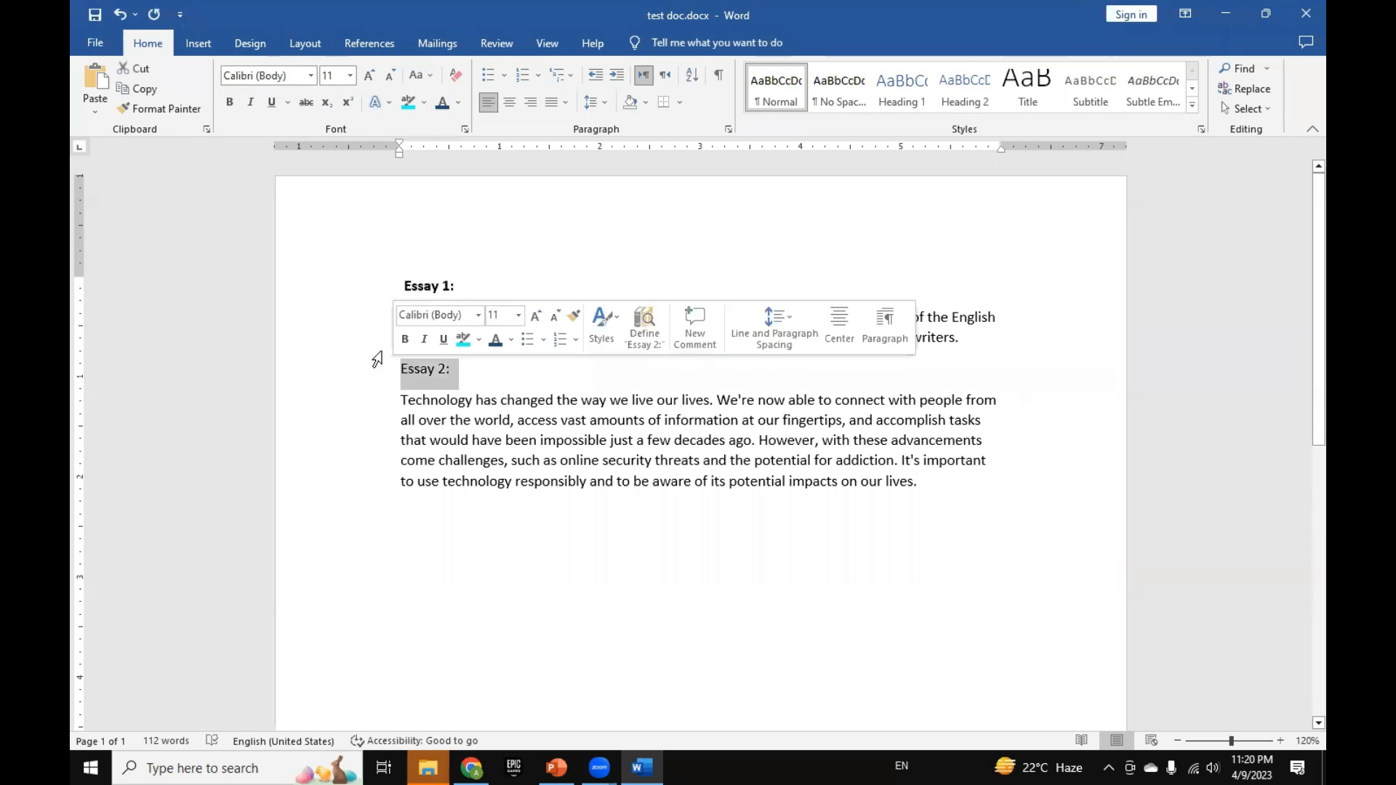
left_click(253, 102)
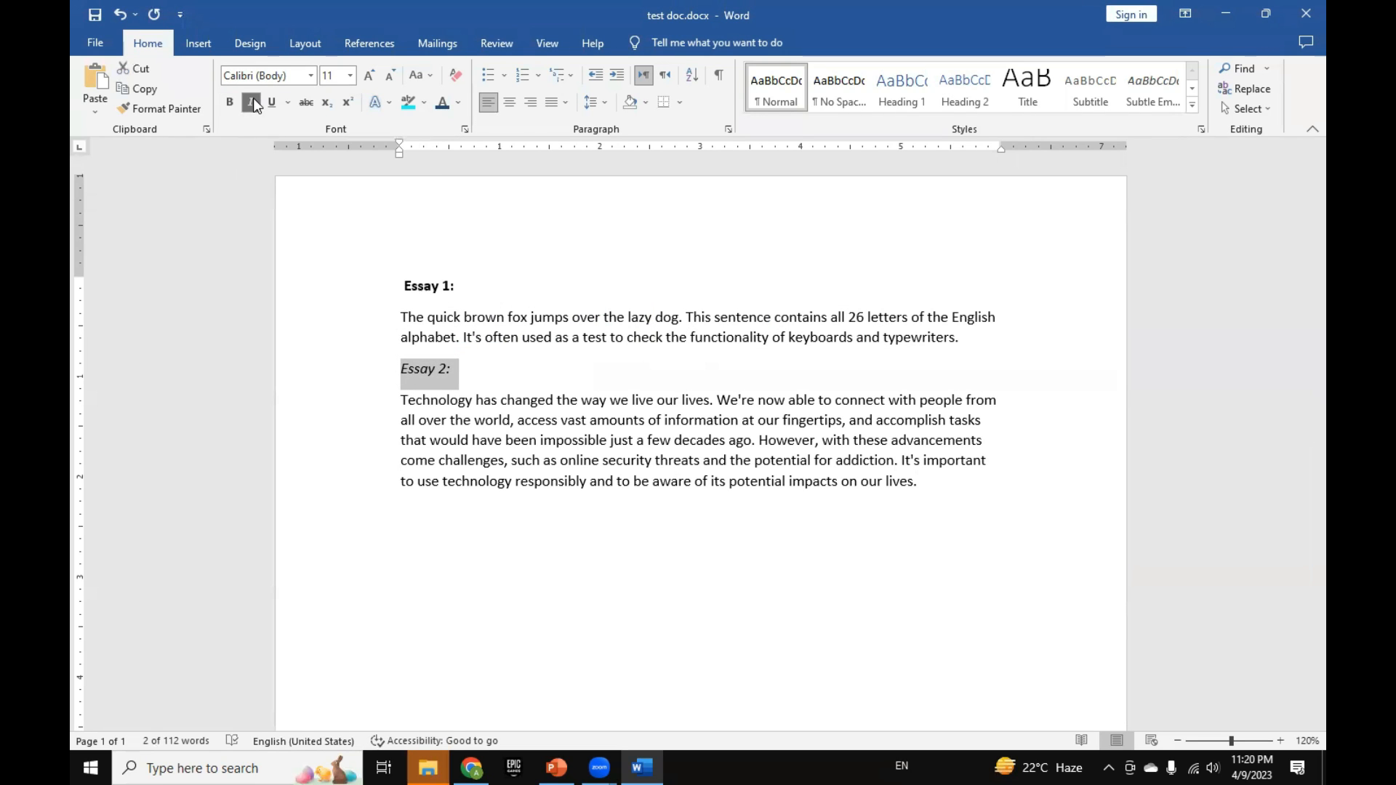
left_click(473, 399)
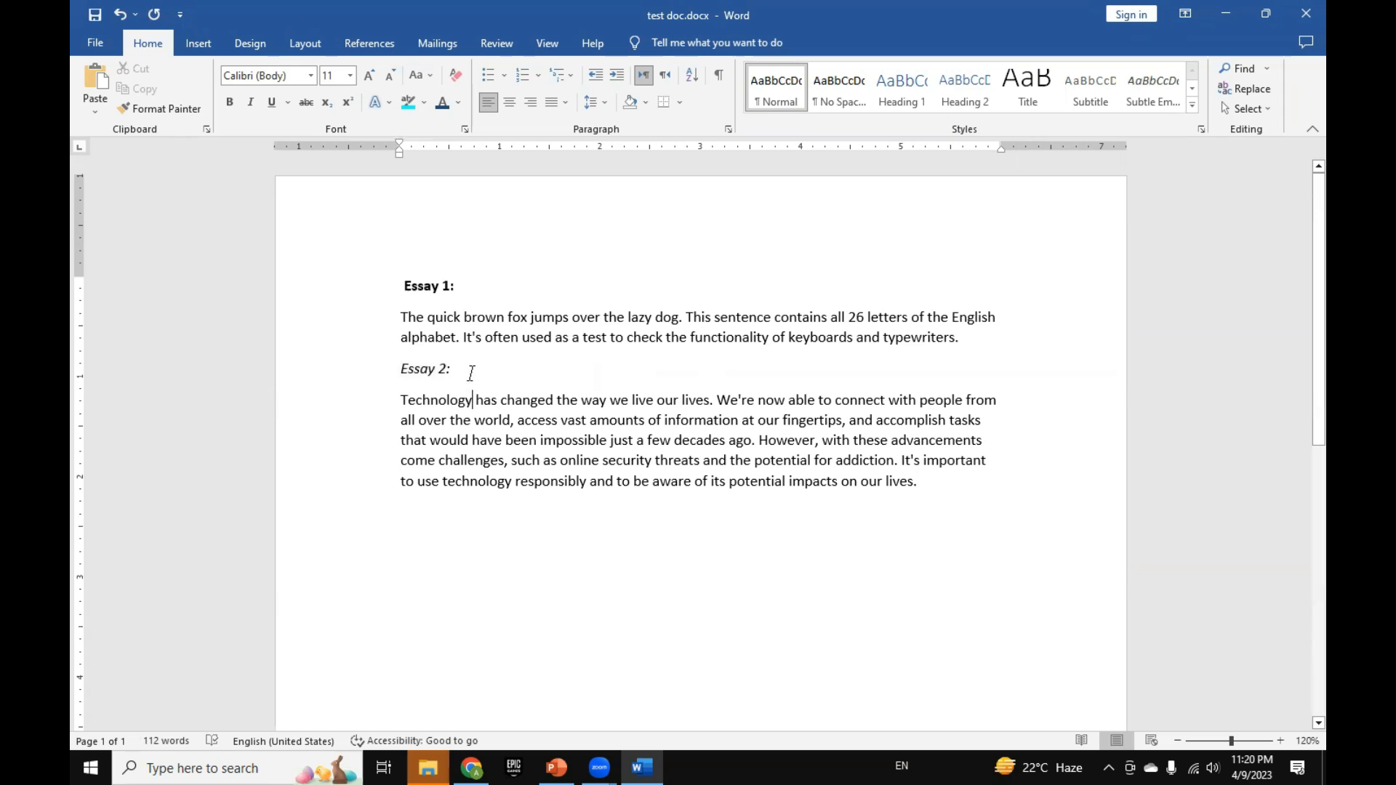
Step: Underline the "Essay 2:" heading and change its case to UPPERCASE
left_click(394, 367)
left_click(437, 370)
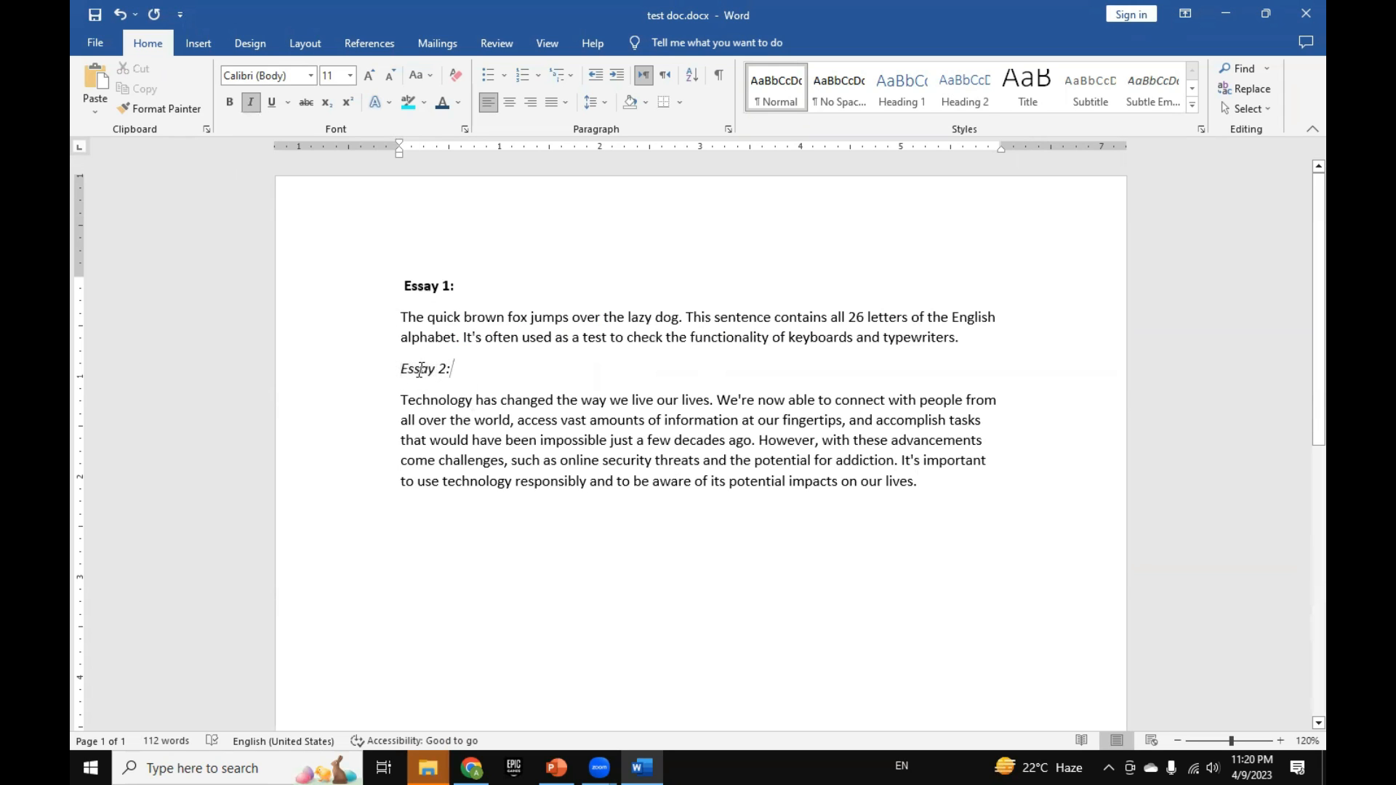
triple_click(420, 369)
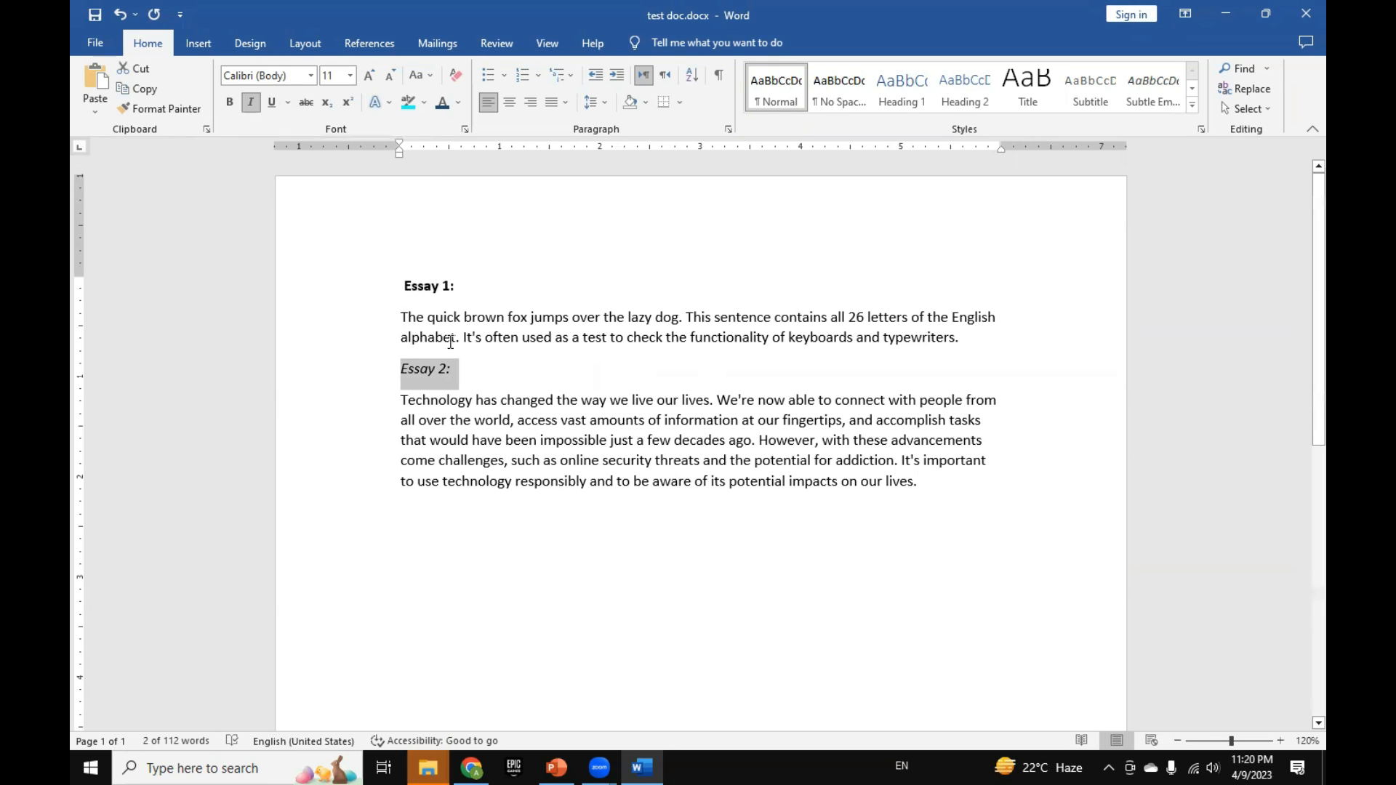
left_click(270, 108)
left_click(412, 81)
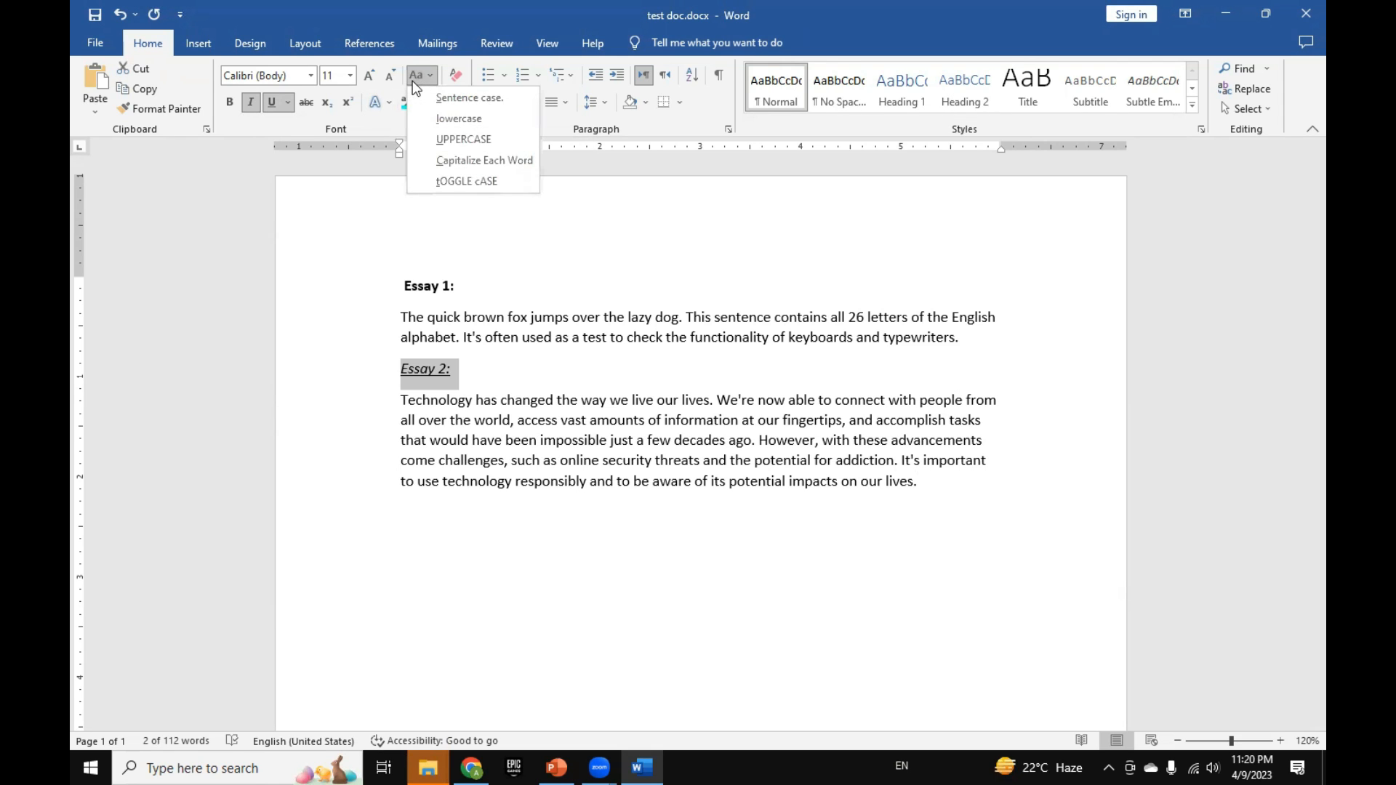
left_click(497, 139)
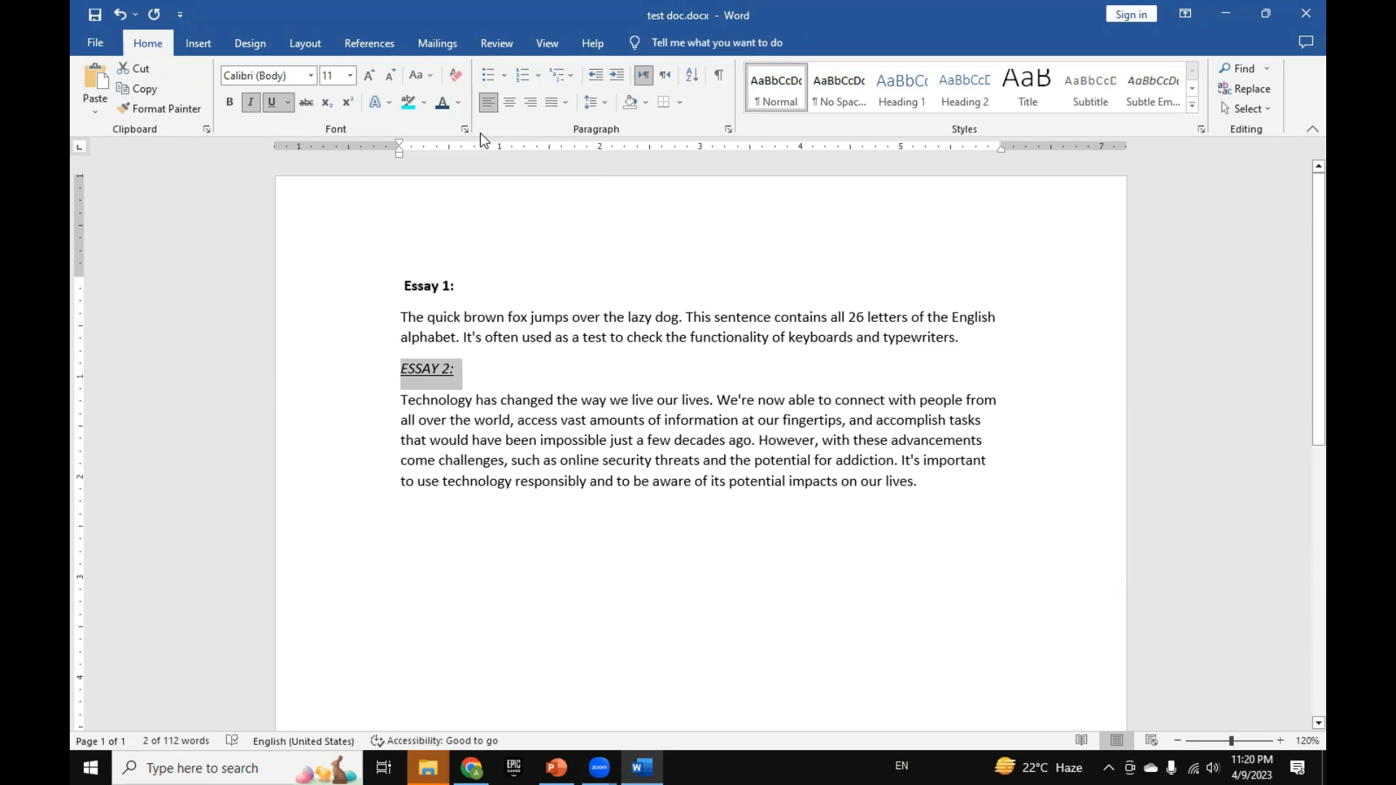
left_click(429, 77)
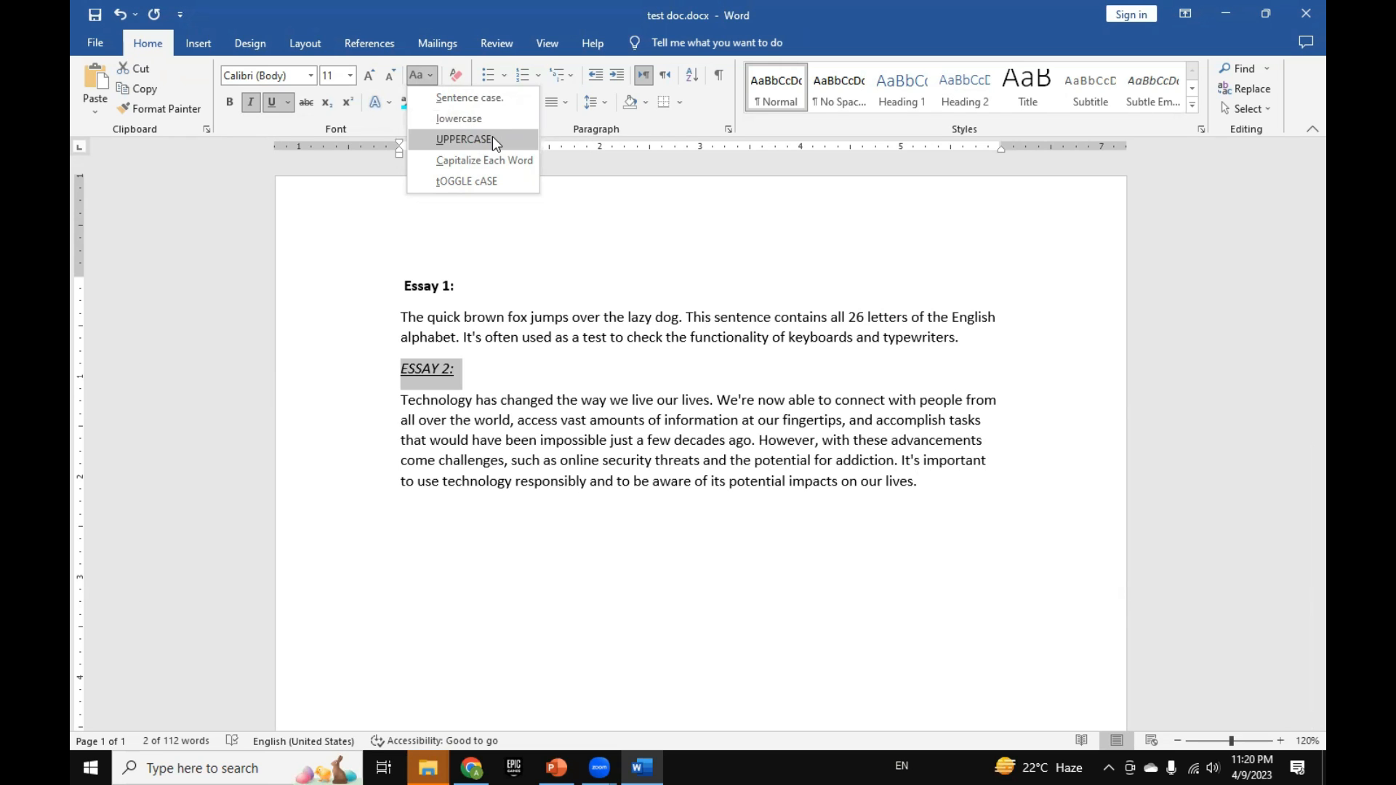
left_click(365, 223)
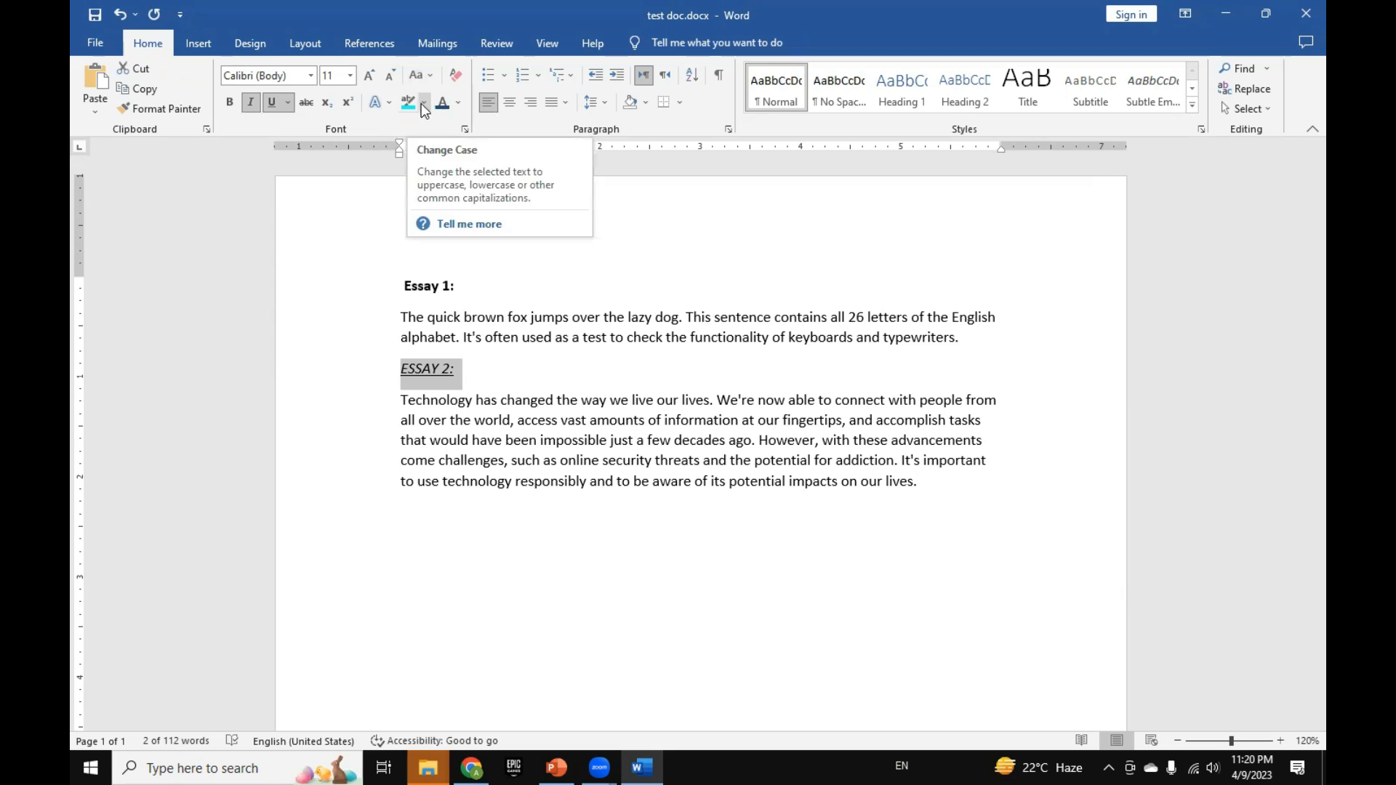
left_click(516, 377)
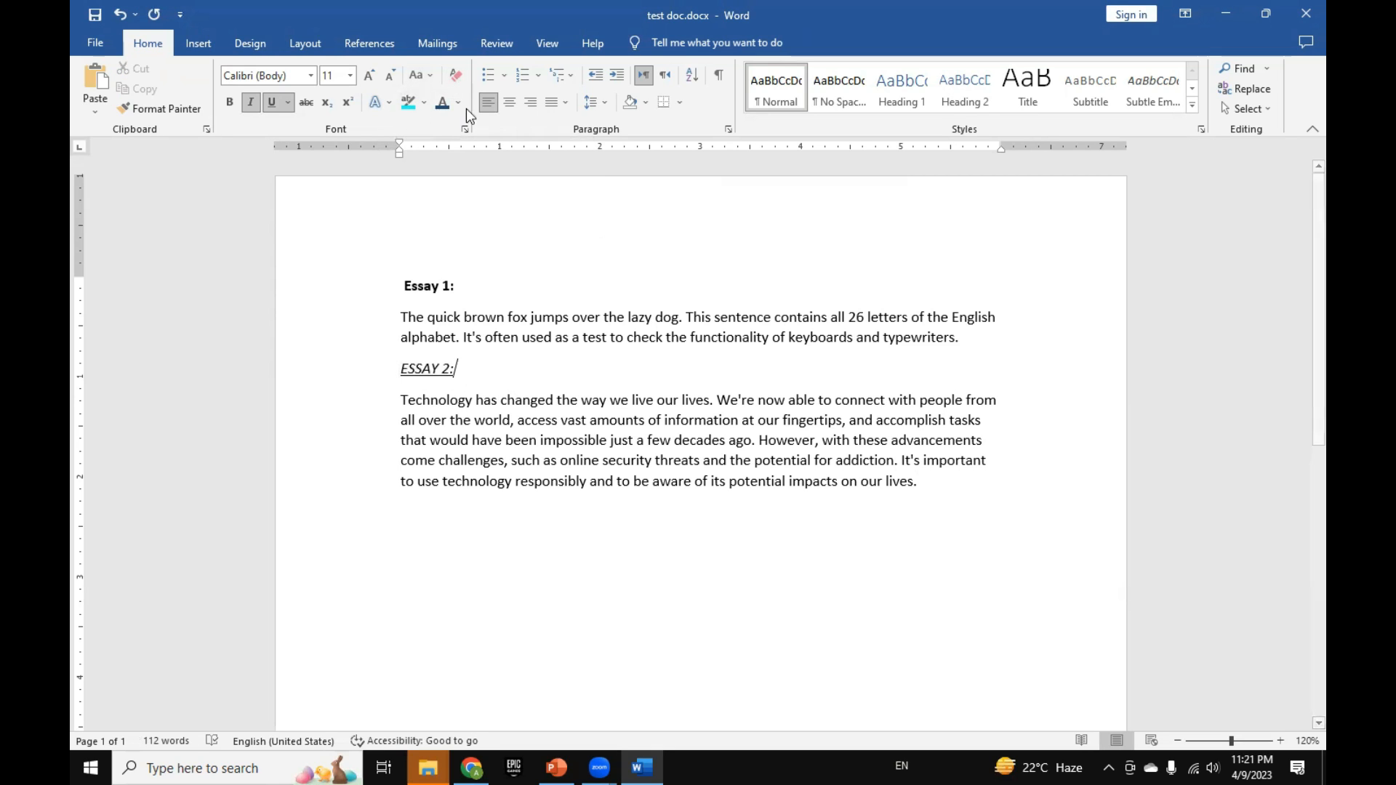
Step: Clear all formatting from the "Essay 1:" heading and check the text formatting shortcut keys slide in PowerPoint
left_click(480, 269)
left_click_drag(491, 293, 399, 290)
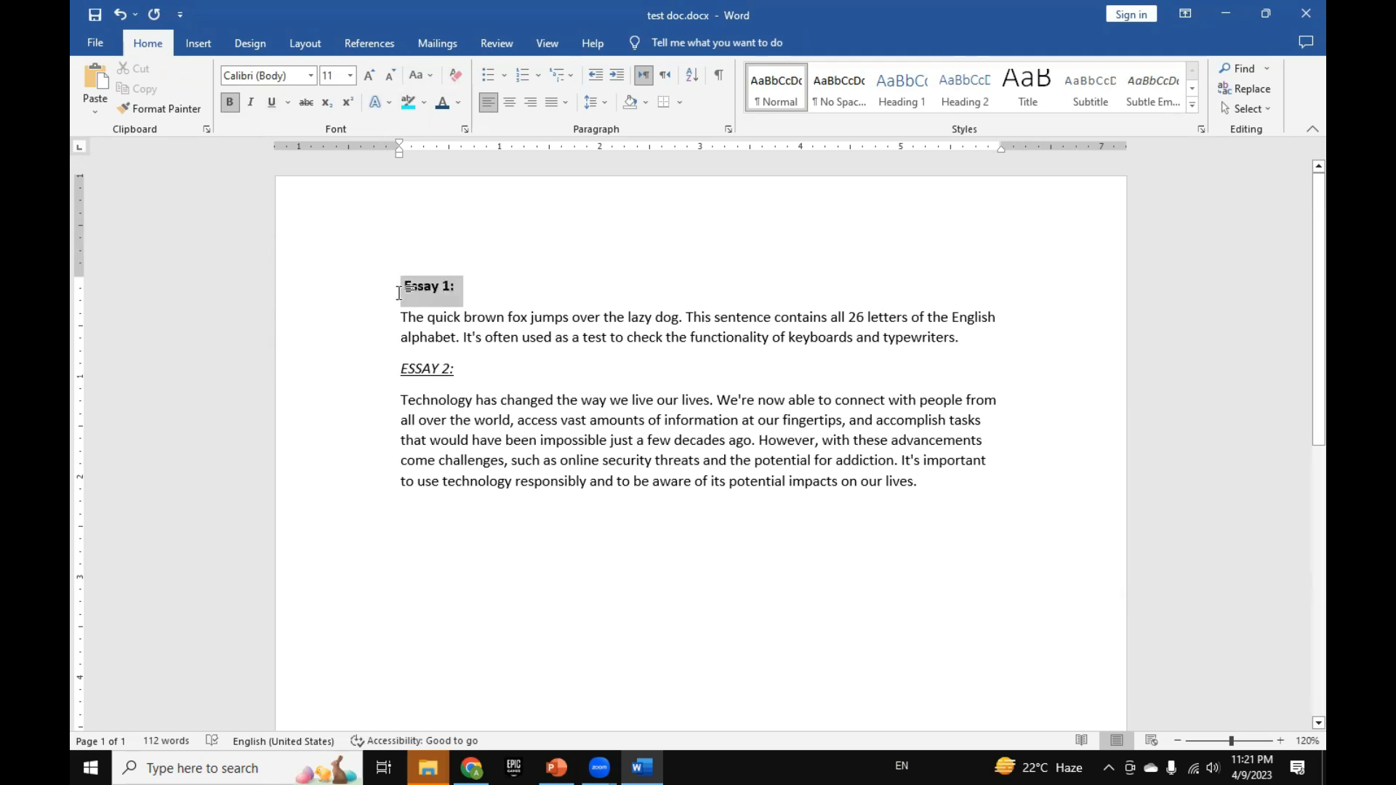
left_click(456, 77)
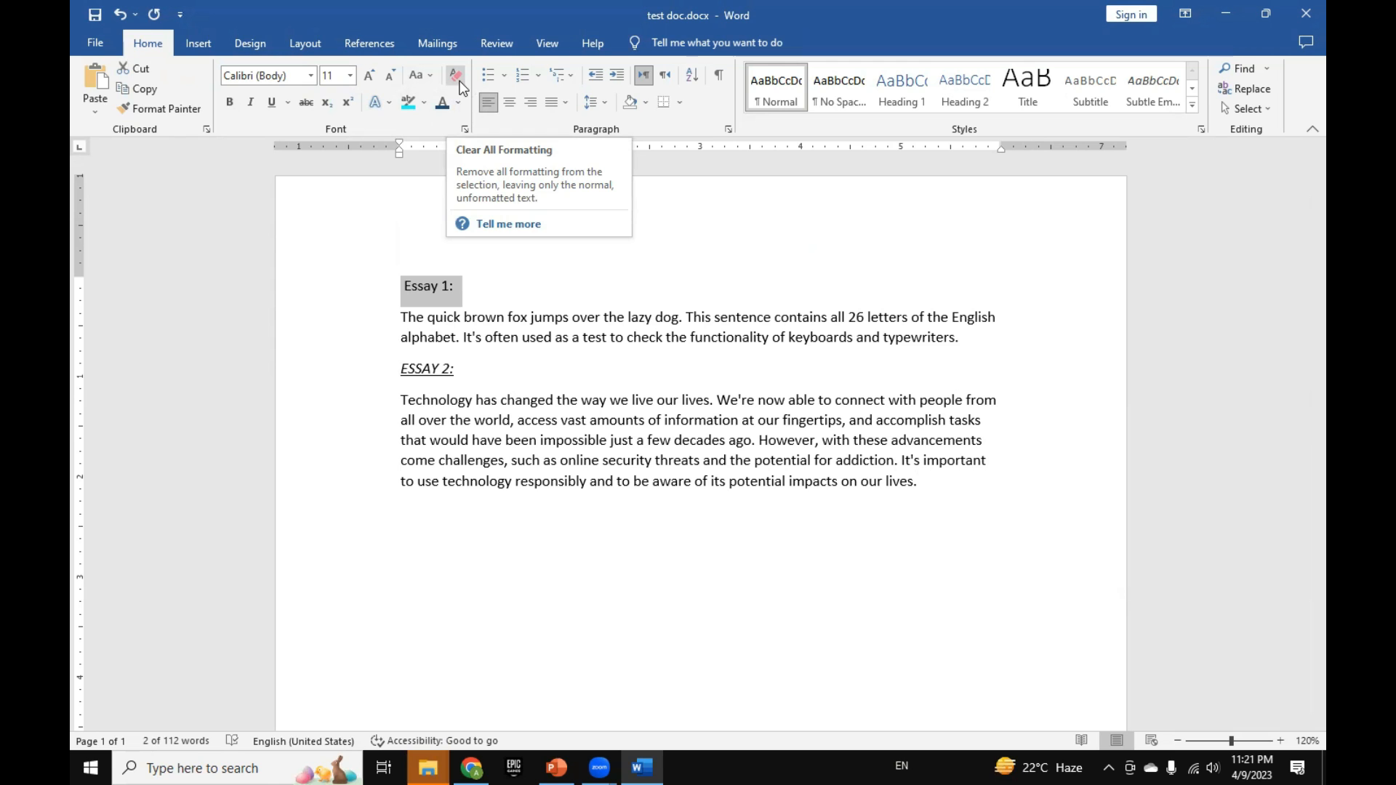
key("ctrl+b")
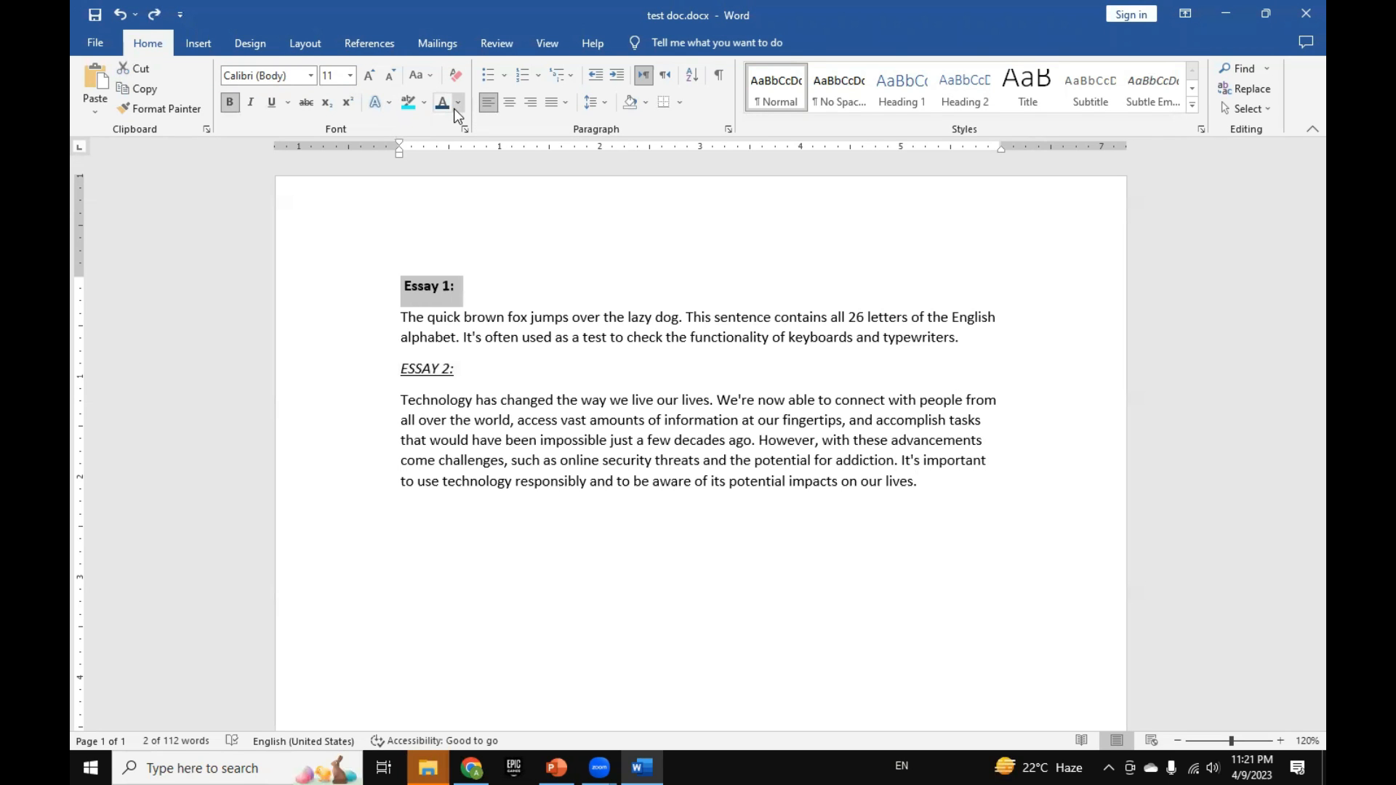
key("ctrl+b")
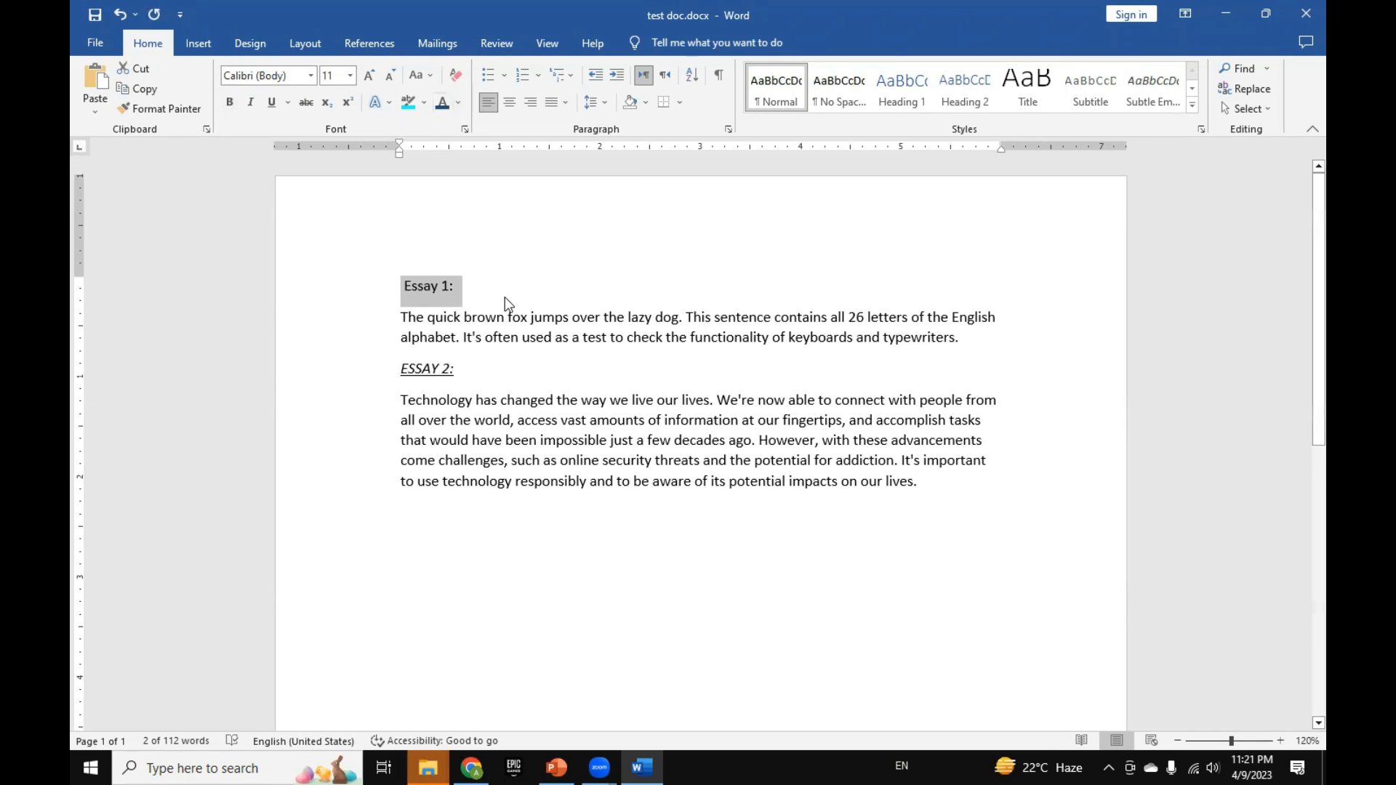
key("alt+Tab")
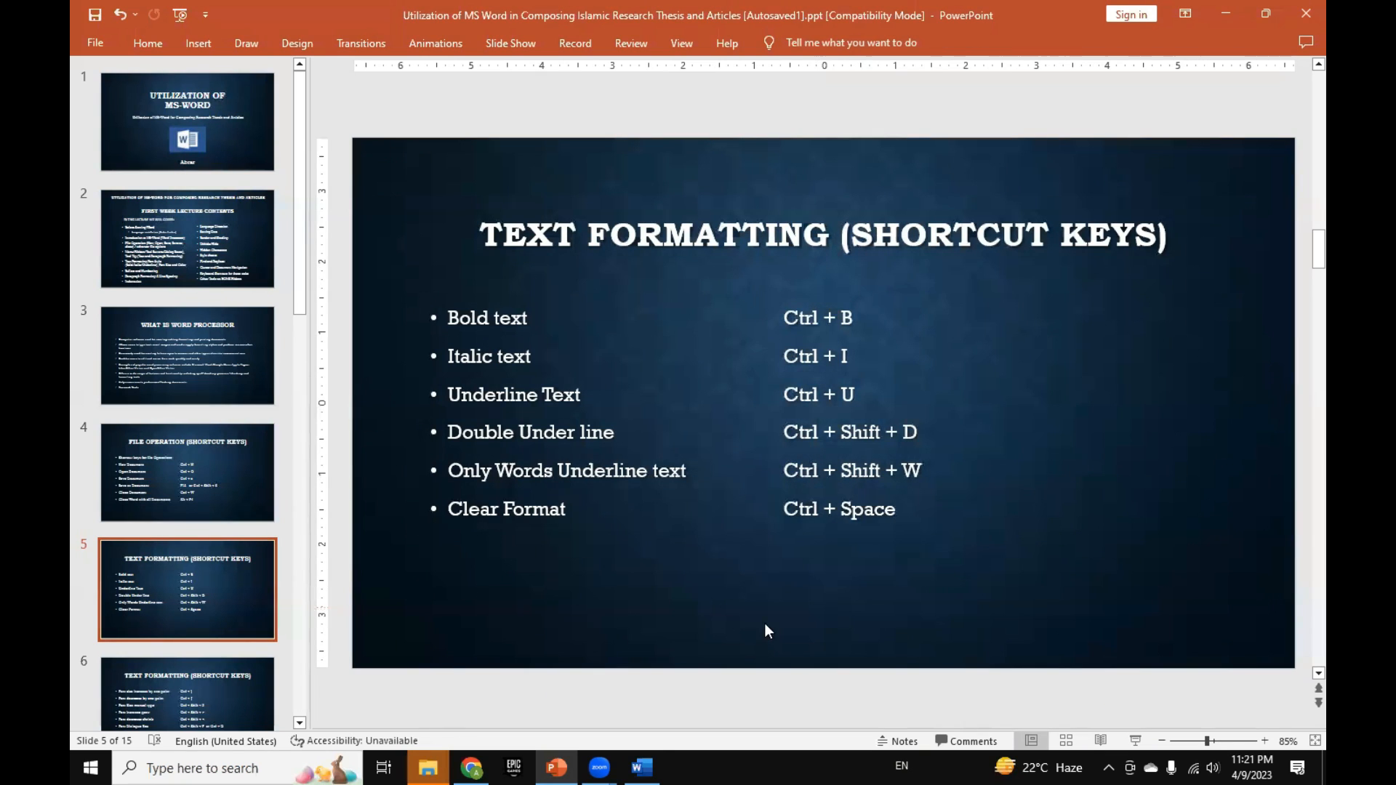
key("alt+Tab")
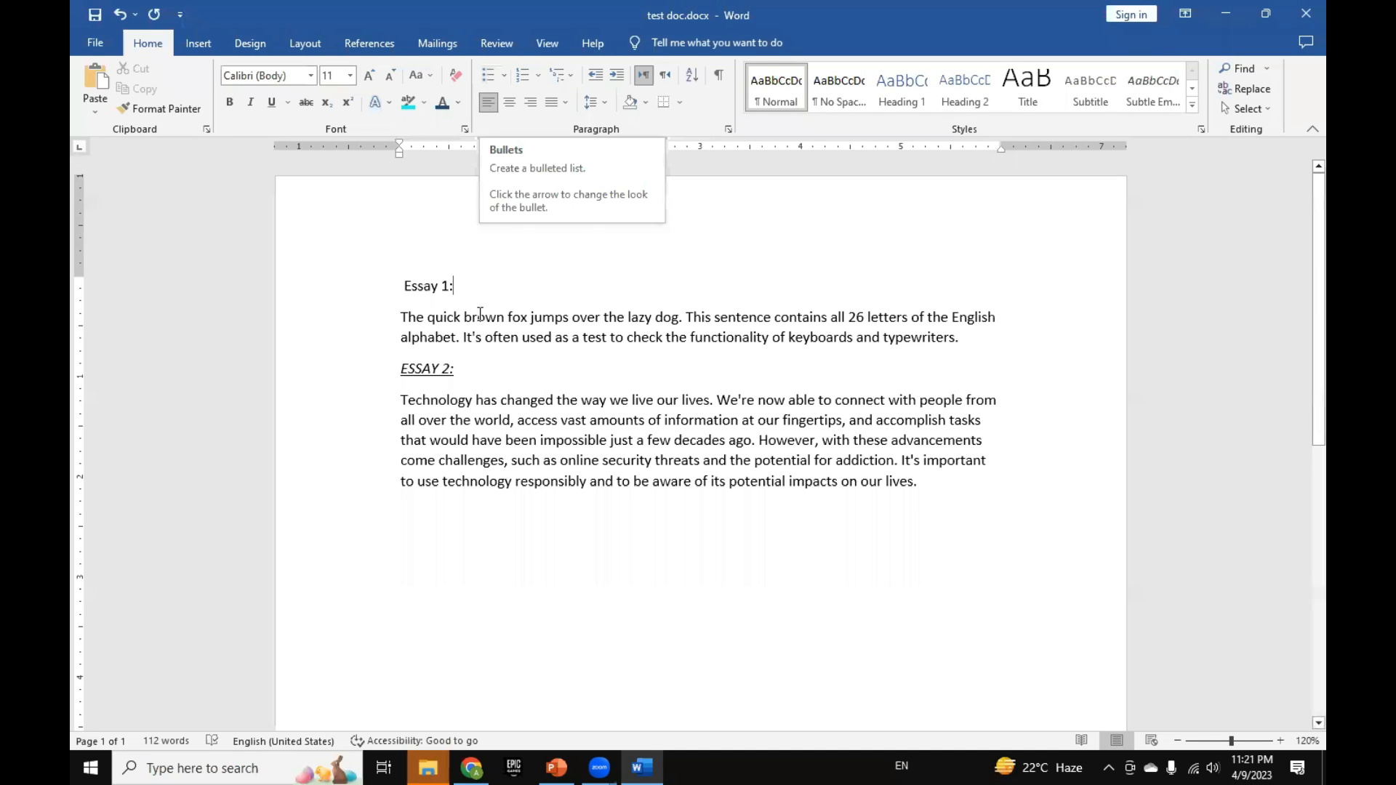
Step: Try bullets and numbering in turn on all the essay text, removing each one again
double_click(380, 443)
left_click(377, 480)
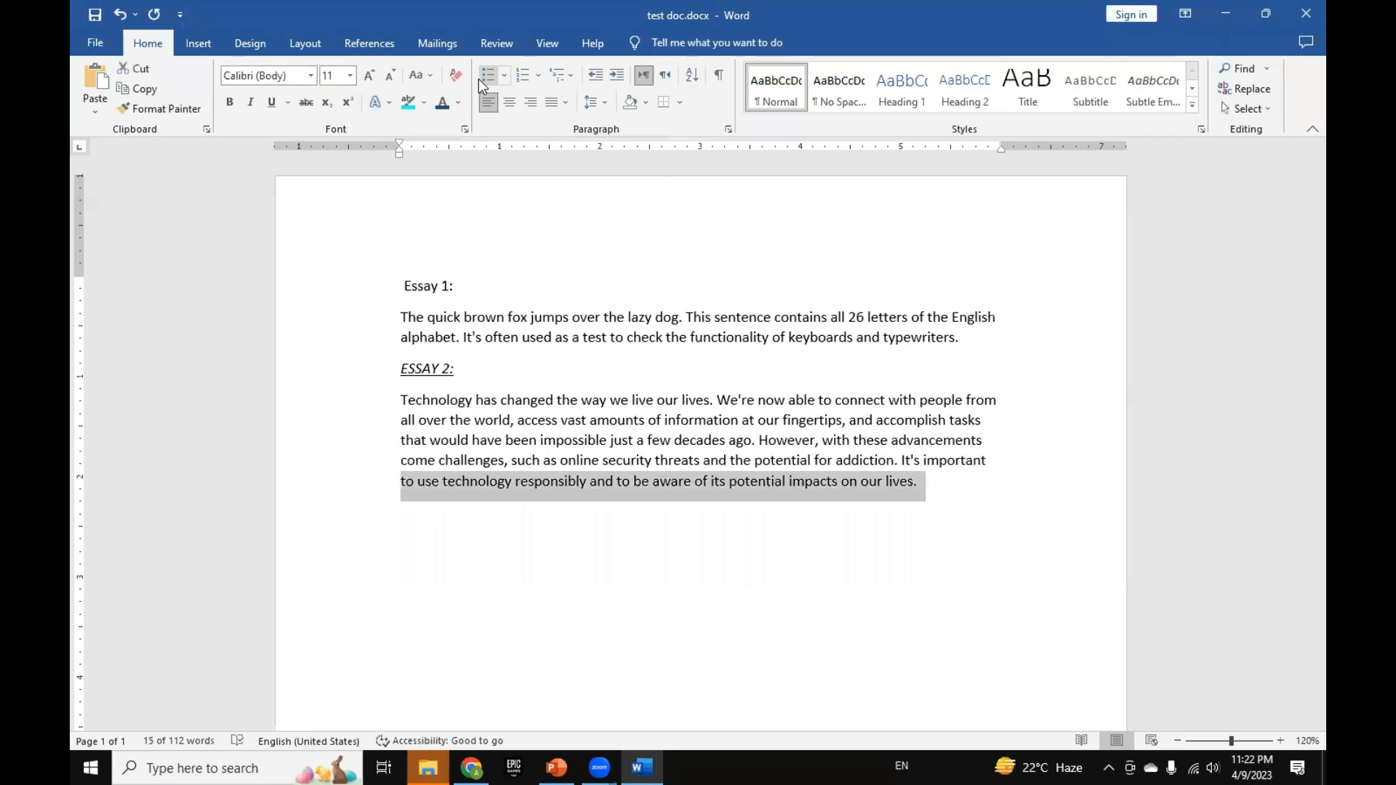
left_click(546, 519)
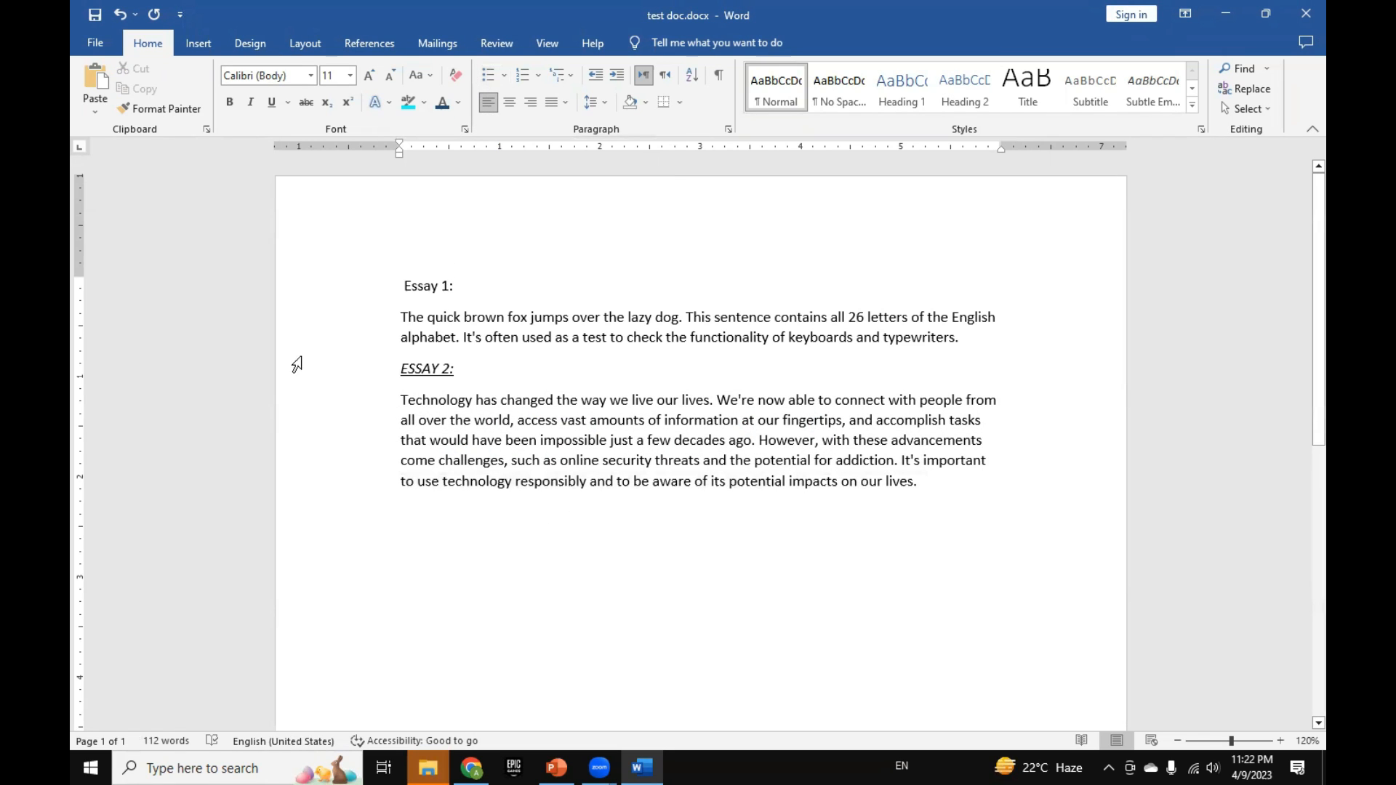
left_click_drag(370, 300, 399, 487)
left_click(400, 483)
left_click_drag(380, 294, 392, 486)
left_click(399, 483)
left_click_drag(404, 285, 918, 479)
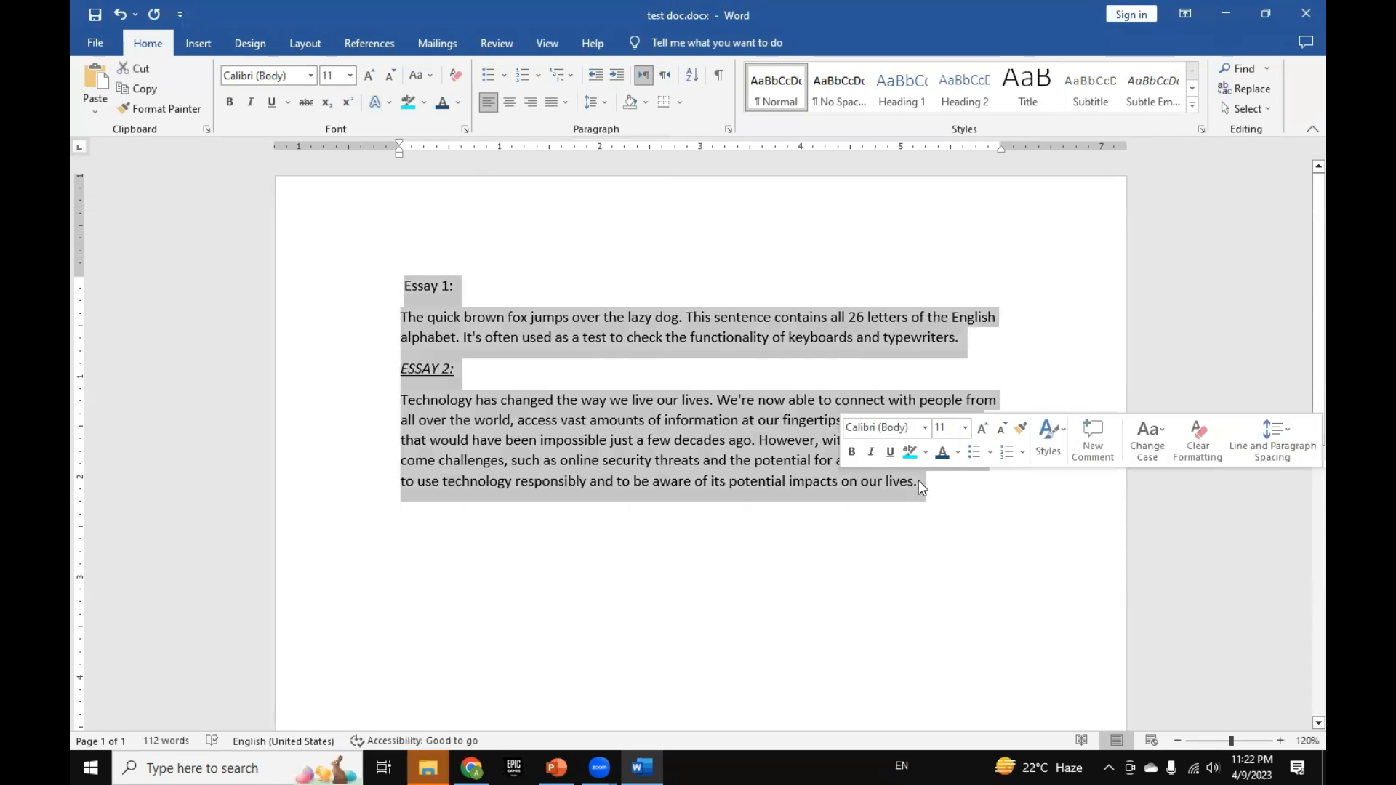
left_click(489, 74)
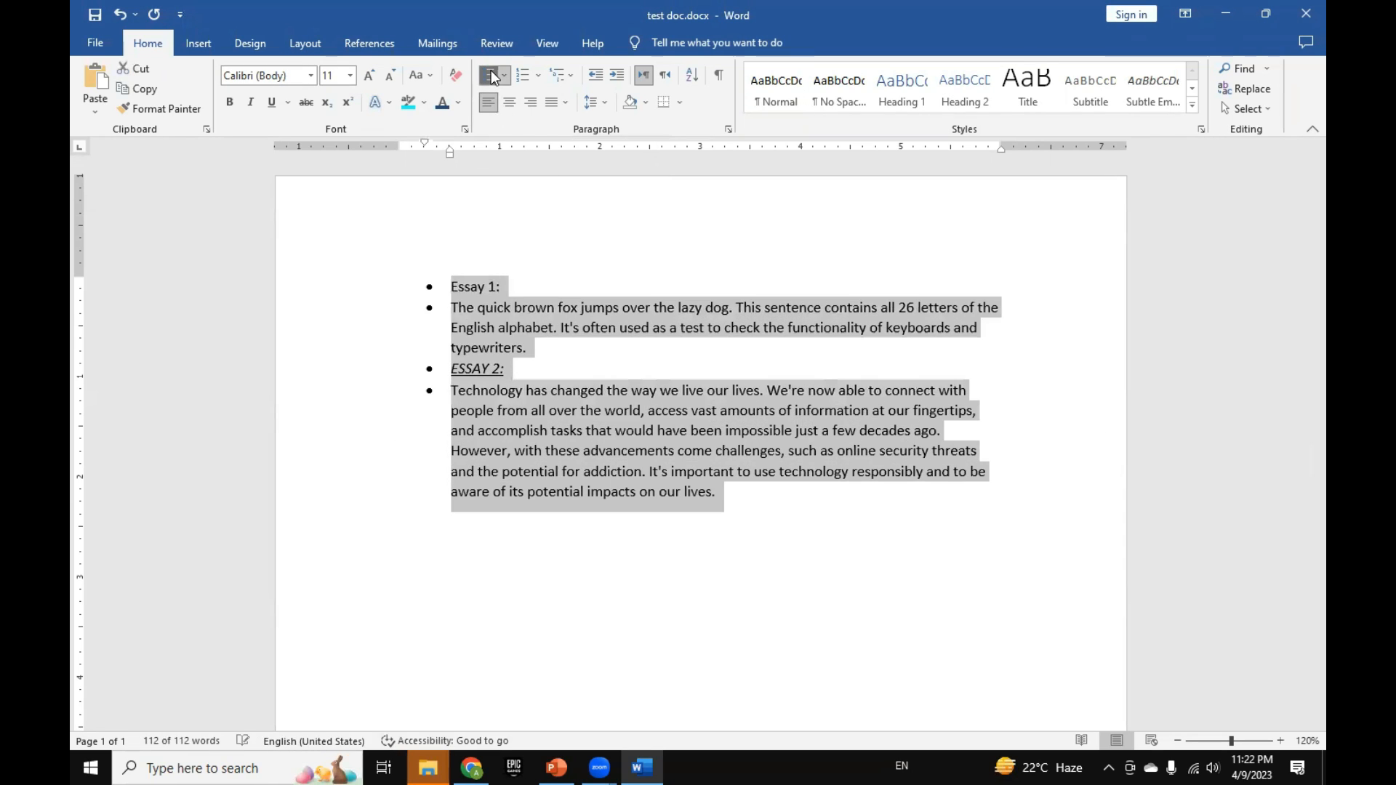
left_click(490, 73)
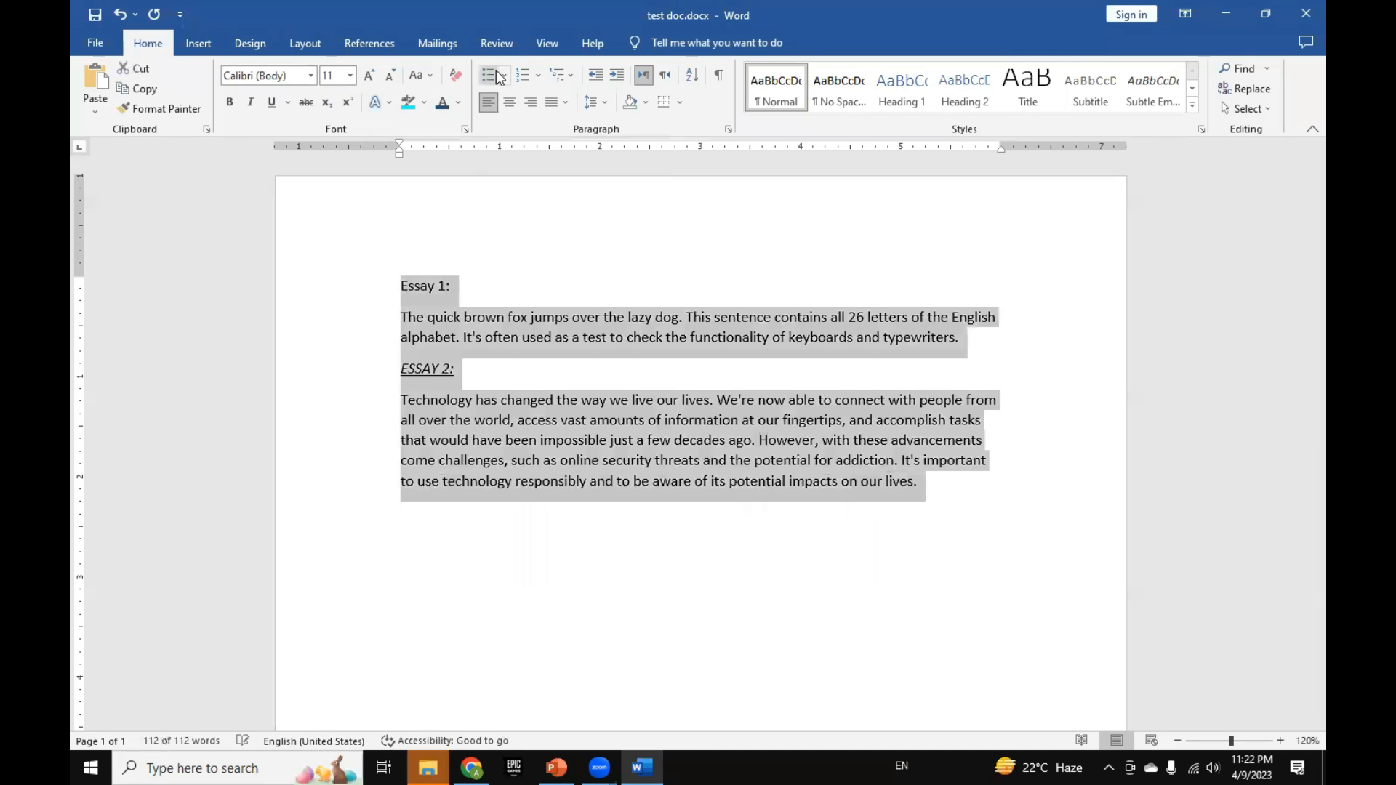
left_click(519, 76)
left_click(519, 76)
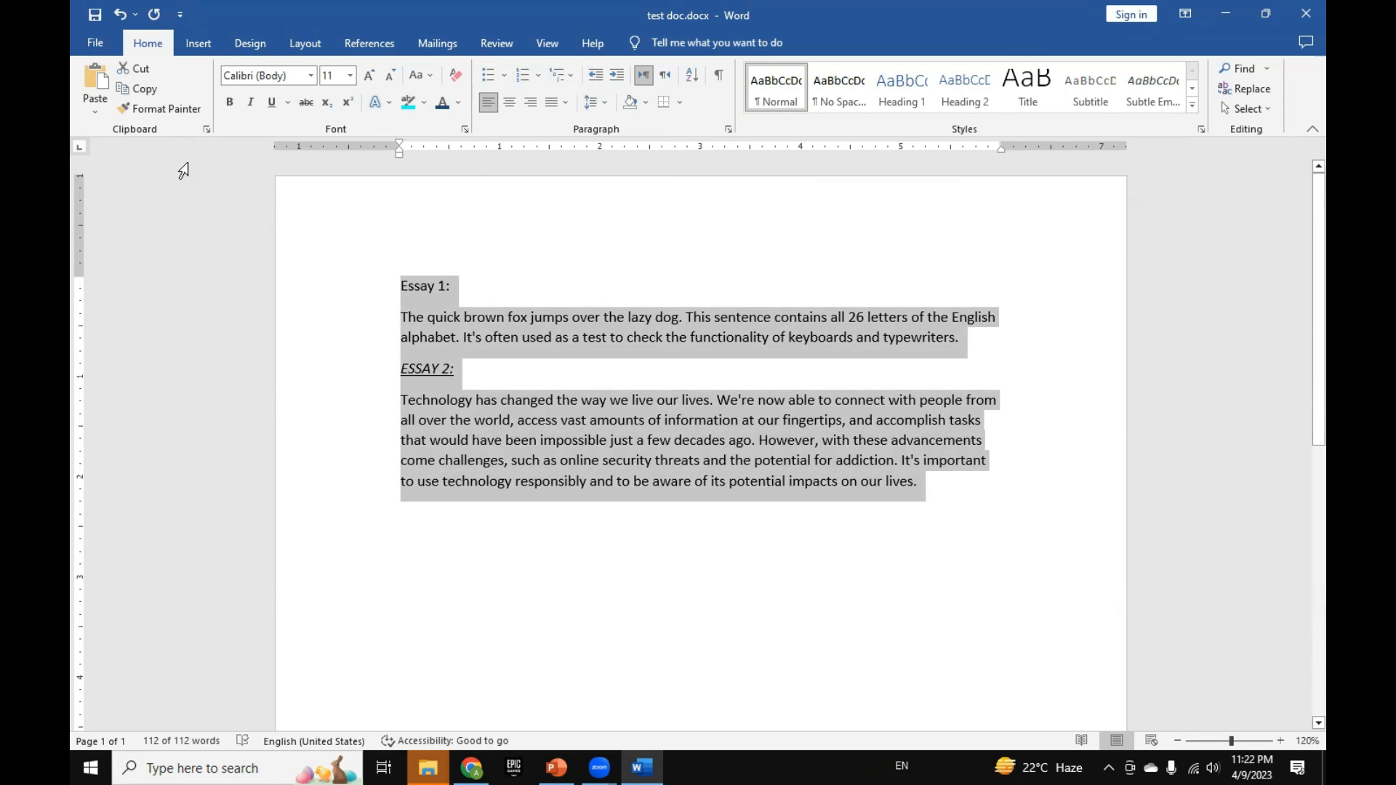
Step: Look through the multilevel list and numbering libraries, and place the cursor before the "ESSAY 2:" heading
left_click(570, 76)
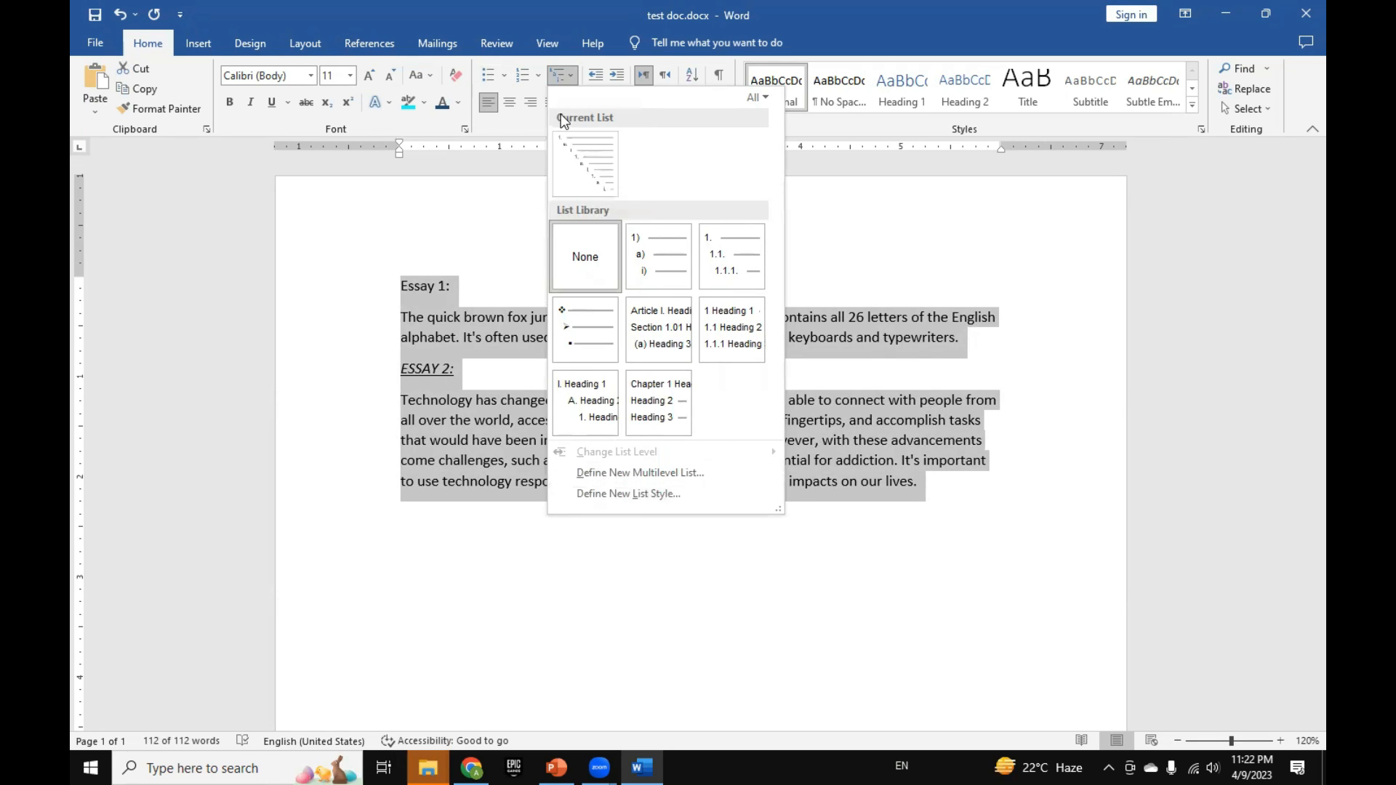
left_click(538, 75)
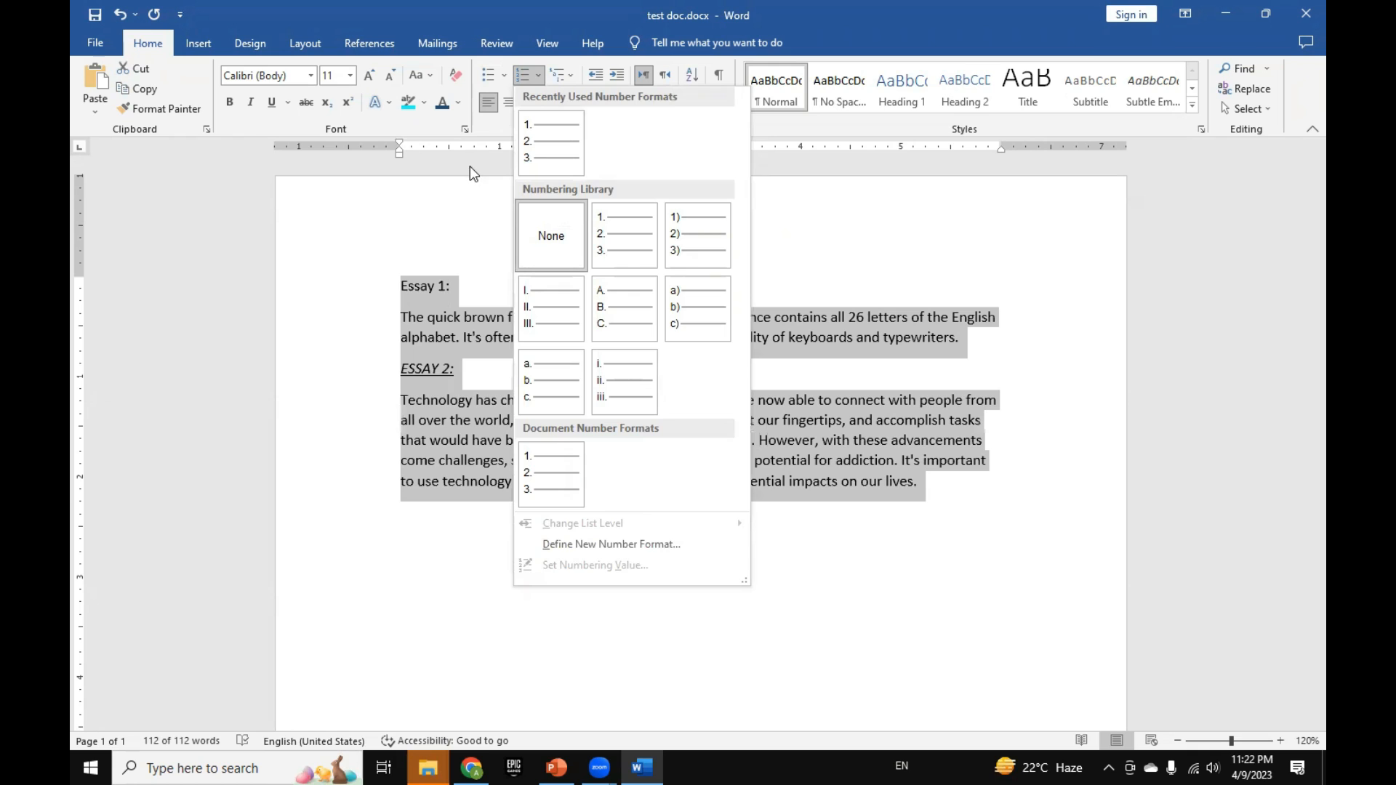
left_click(443, 283)
left_click(383, 369)
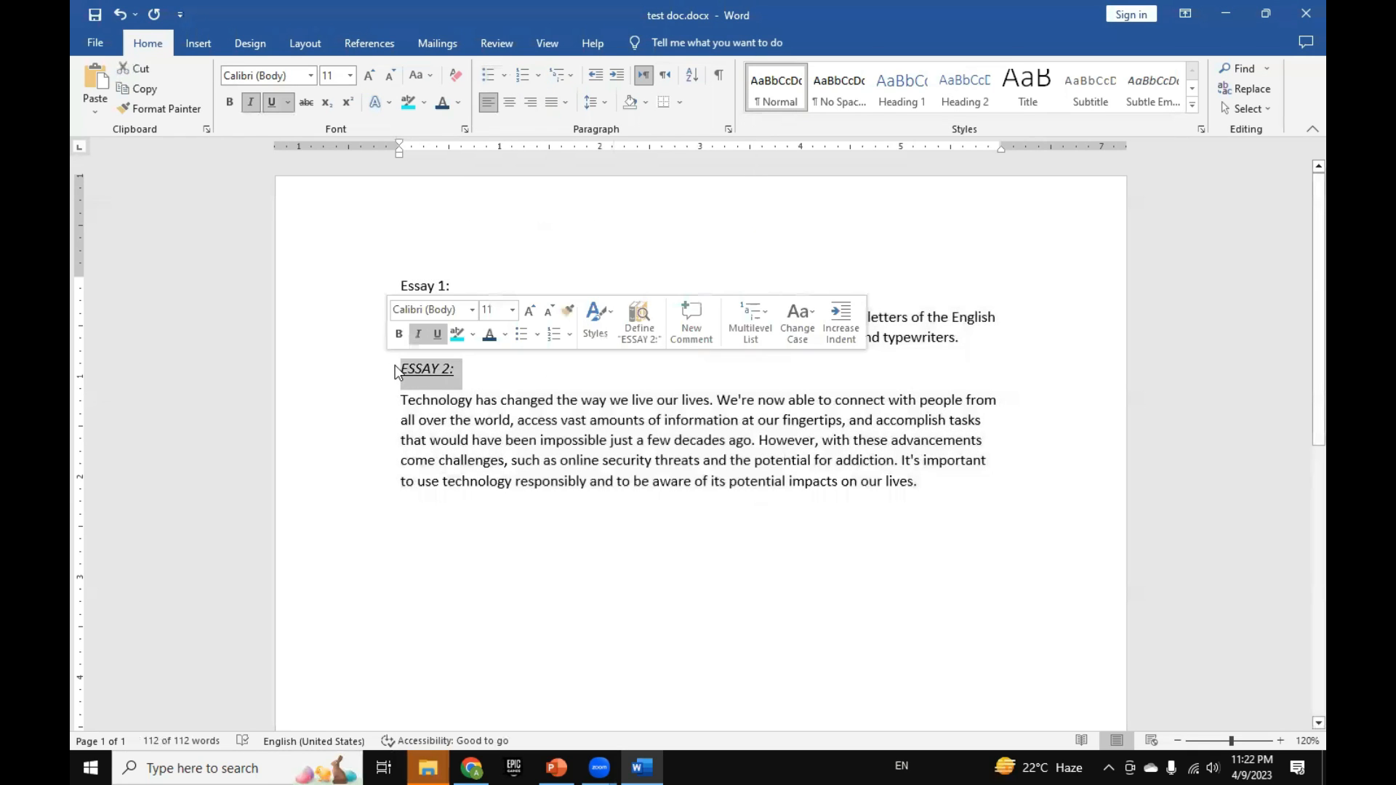
left_click(397, 373)
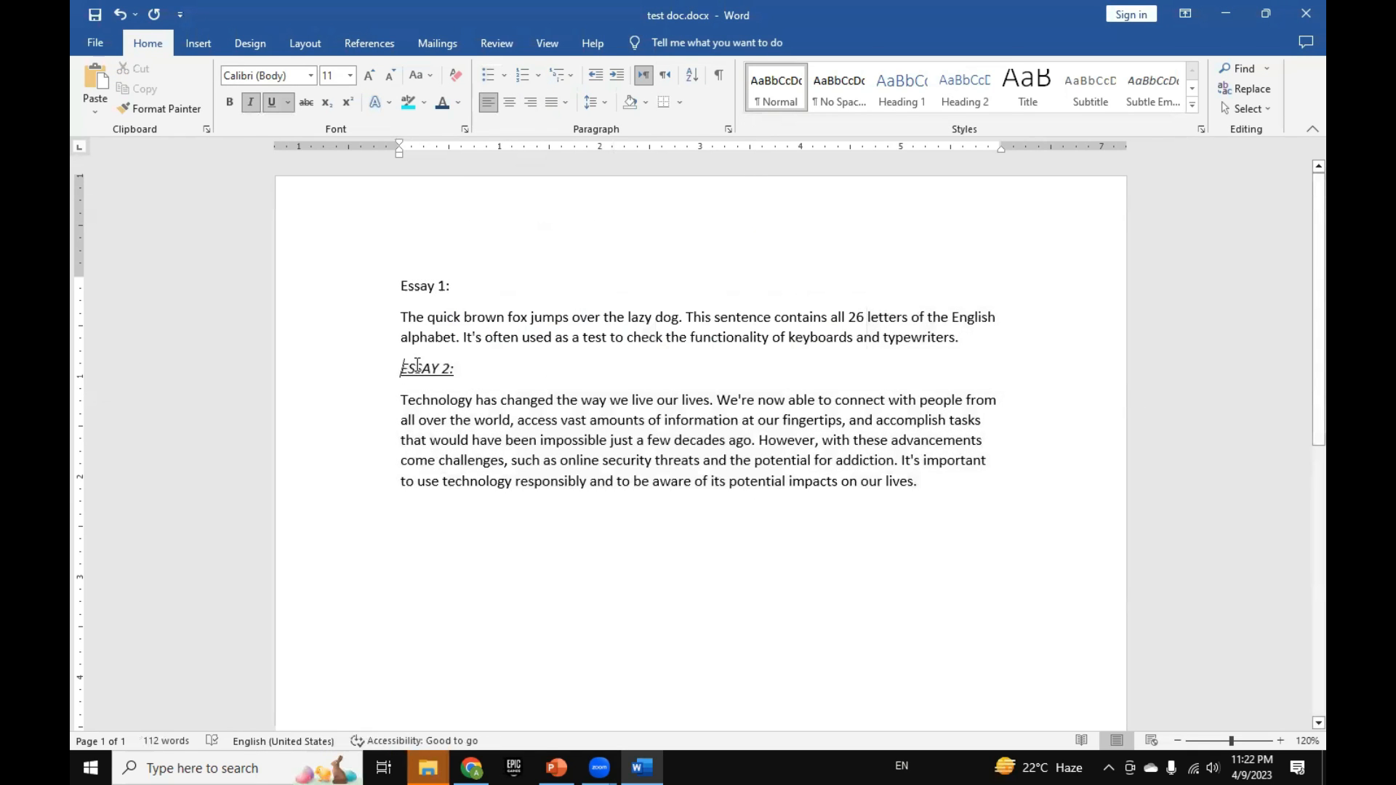
Step: Try the (none) number style in a new number format definition and cancel it
left_click(540, 70)
left_click(620, 554)
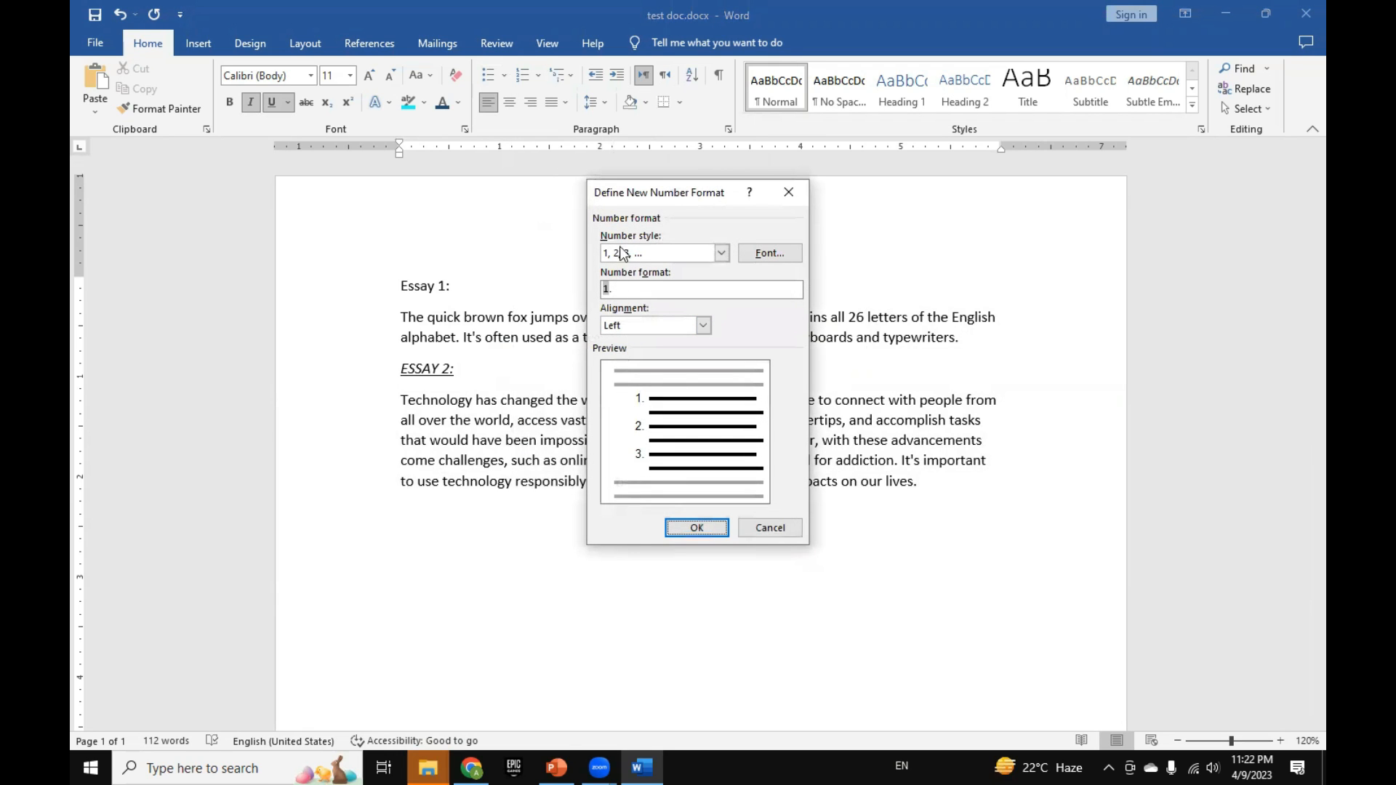
left_click(720, 253)
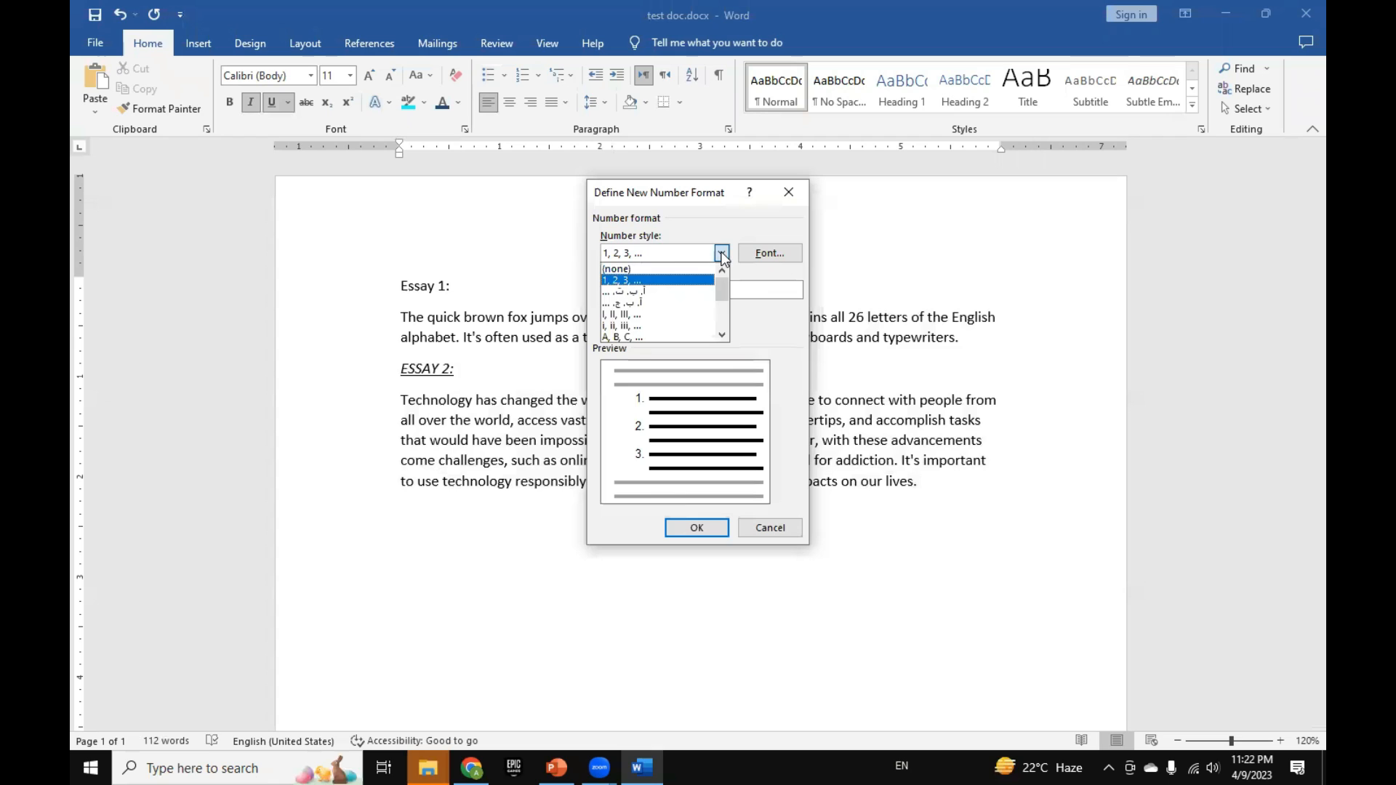
left_click(674, 269)
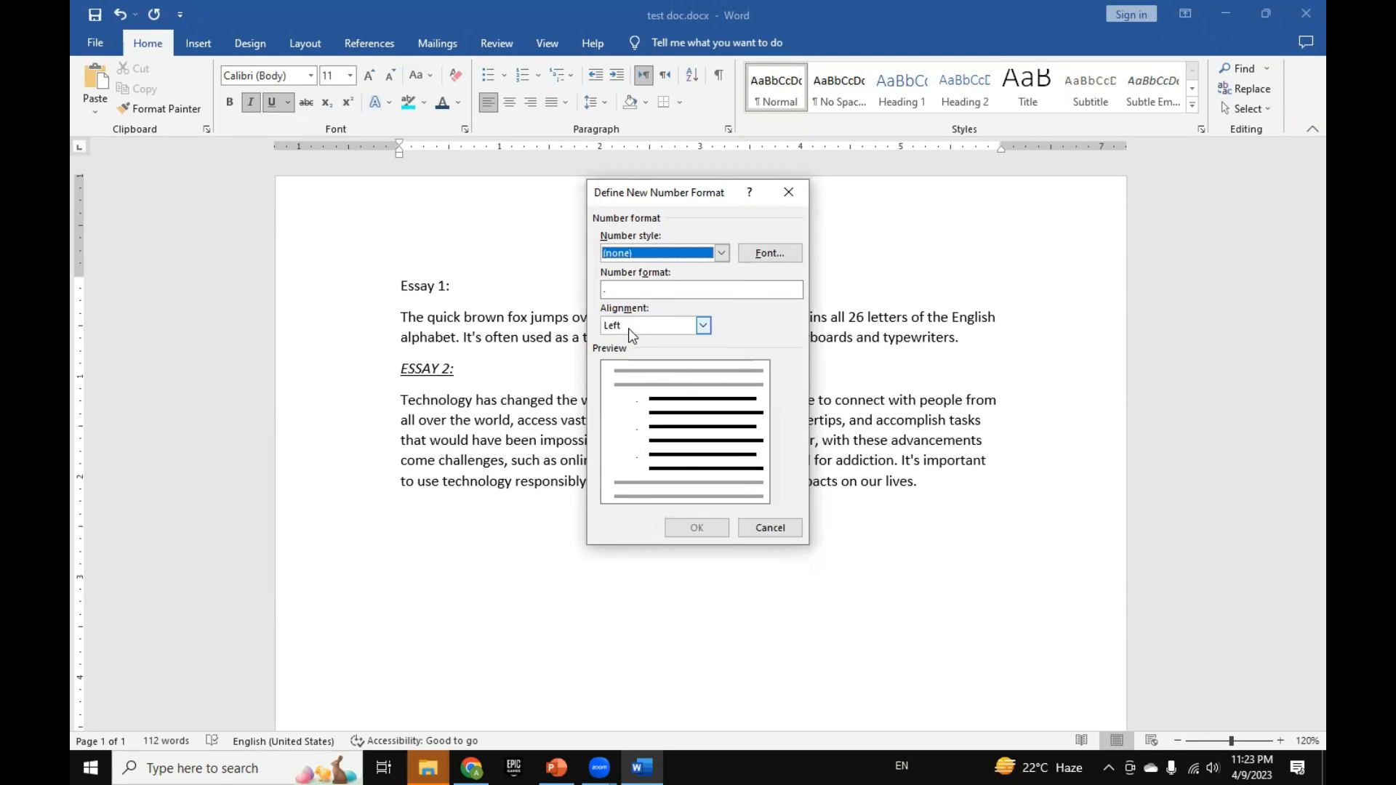
left_click(771, 532)
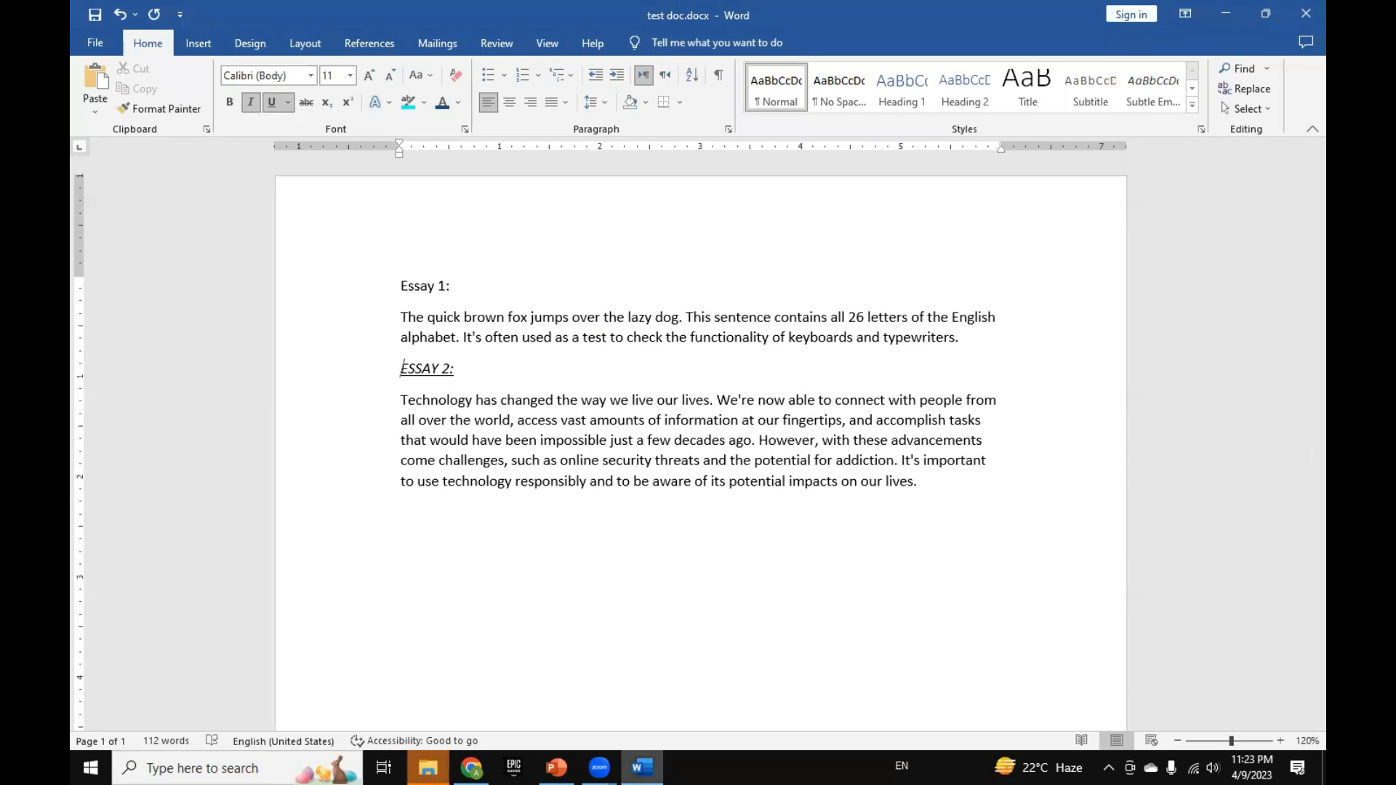
Step: Paste the copied word list from "water" to "grade" below the second essay and format it as a bulleted list
right_click(406, 557)
left_click(493, 285)
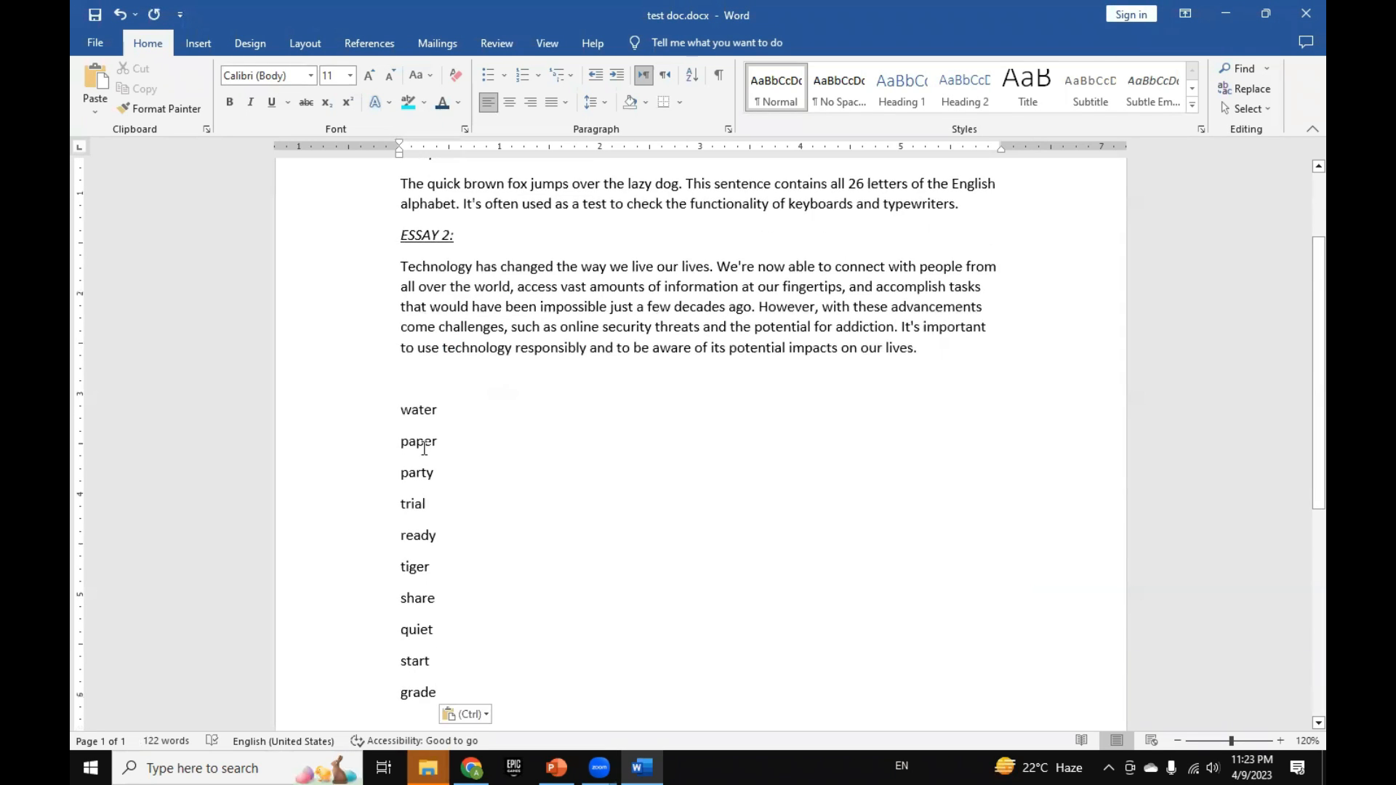
scroll(424, 449, "down", 4)
left_click_drag(451, 544, 418, 263)
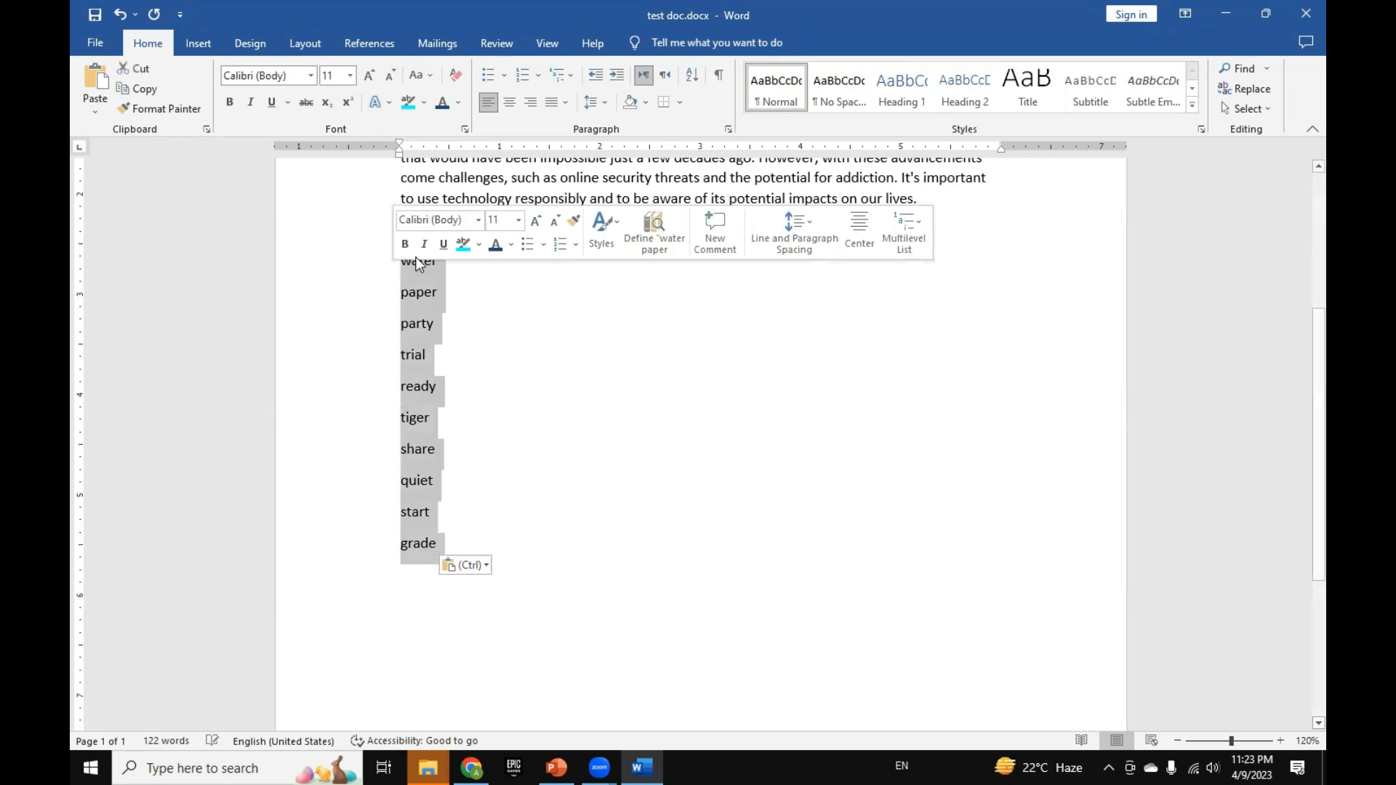
left_click(491, 71)
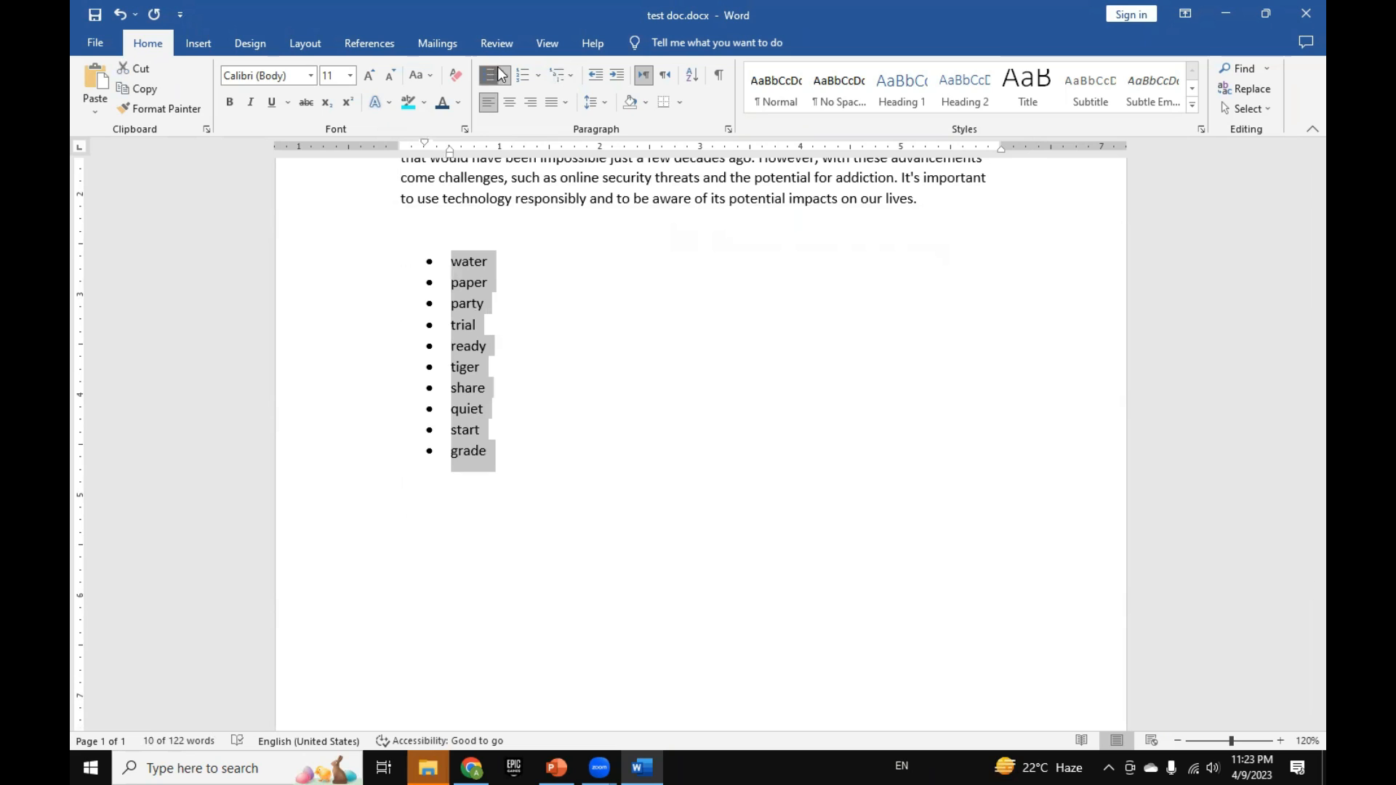
Step: Change the word list to 1., 2., 3. numbering and set its starting value to 5
left_click(524, 72)
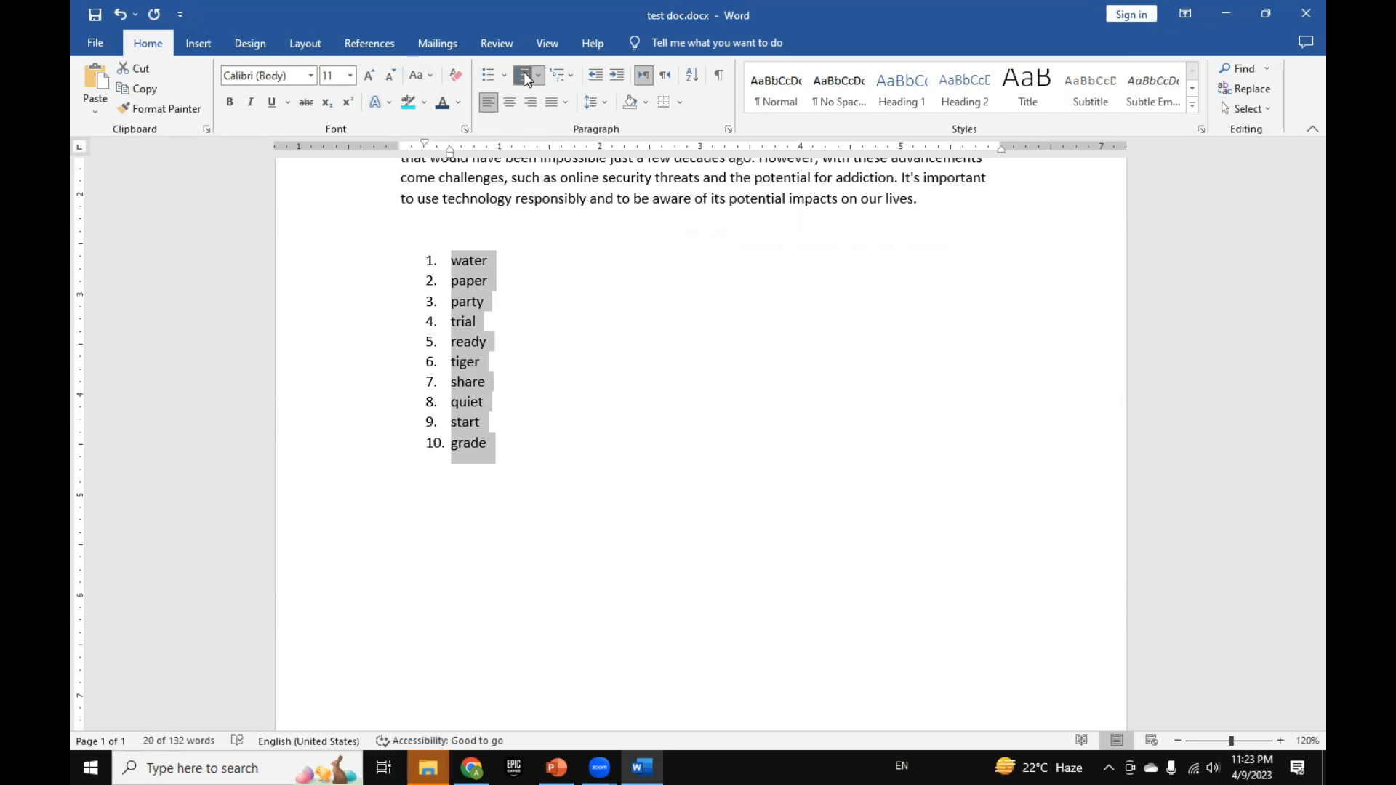
left_click(474, 281)
left_click_drag(469, 263, 502, 442)
left_click(539, 75)
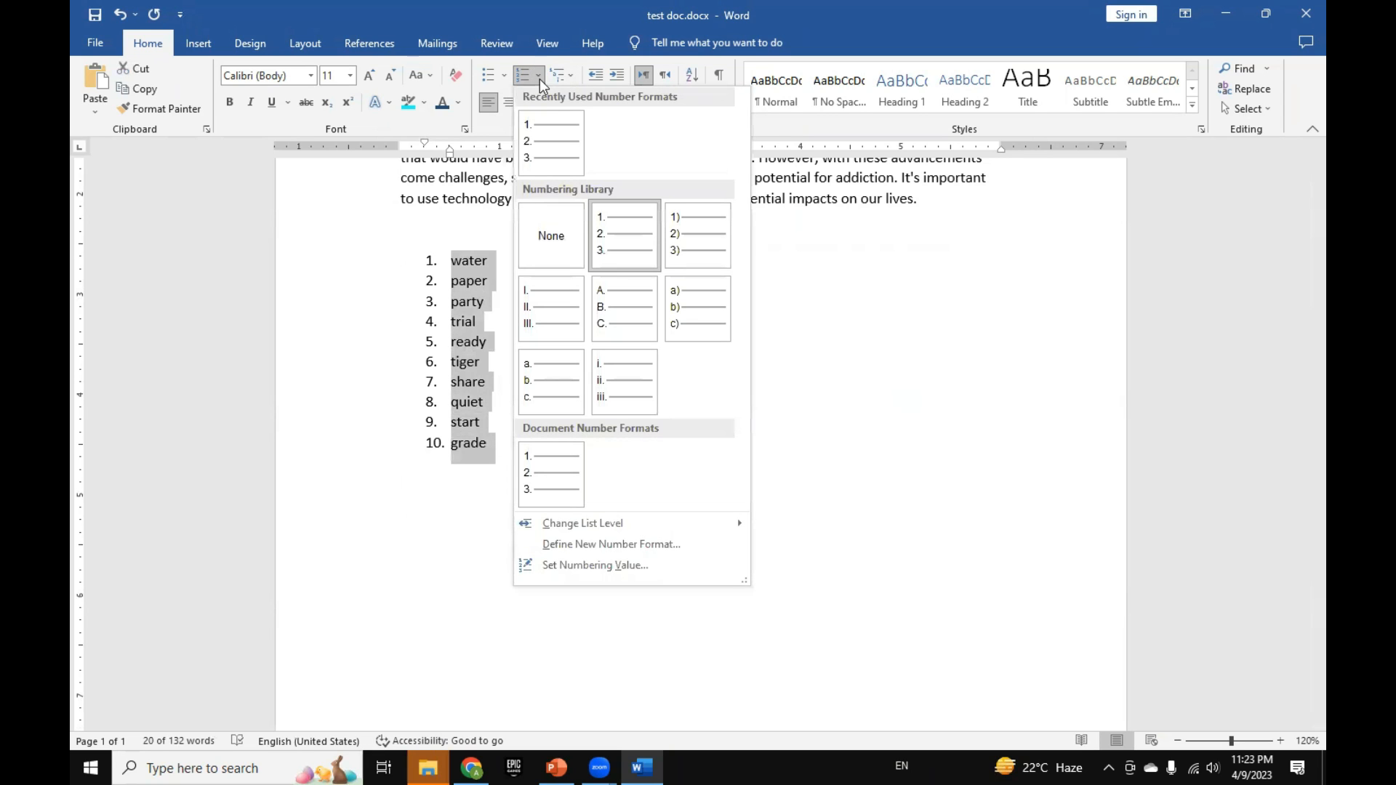
left_click(611, 566)
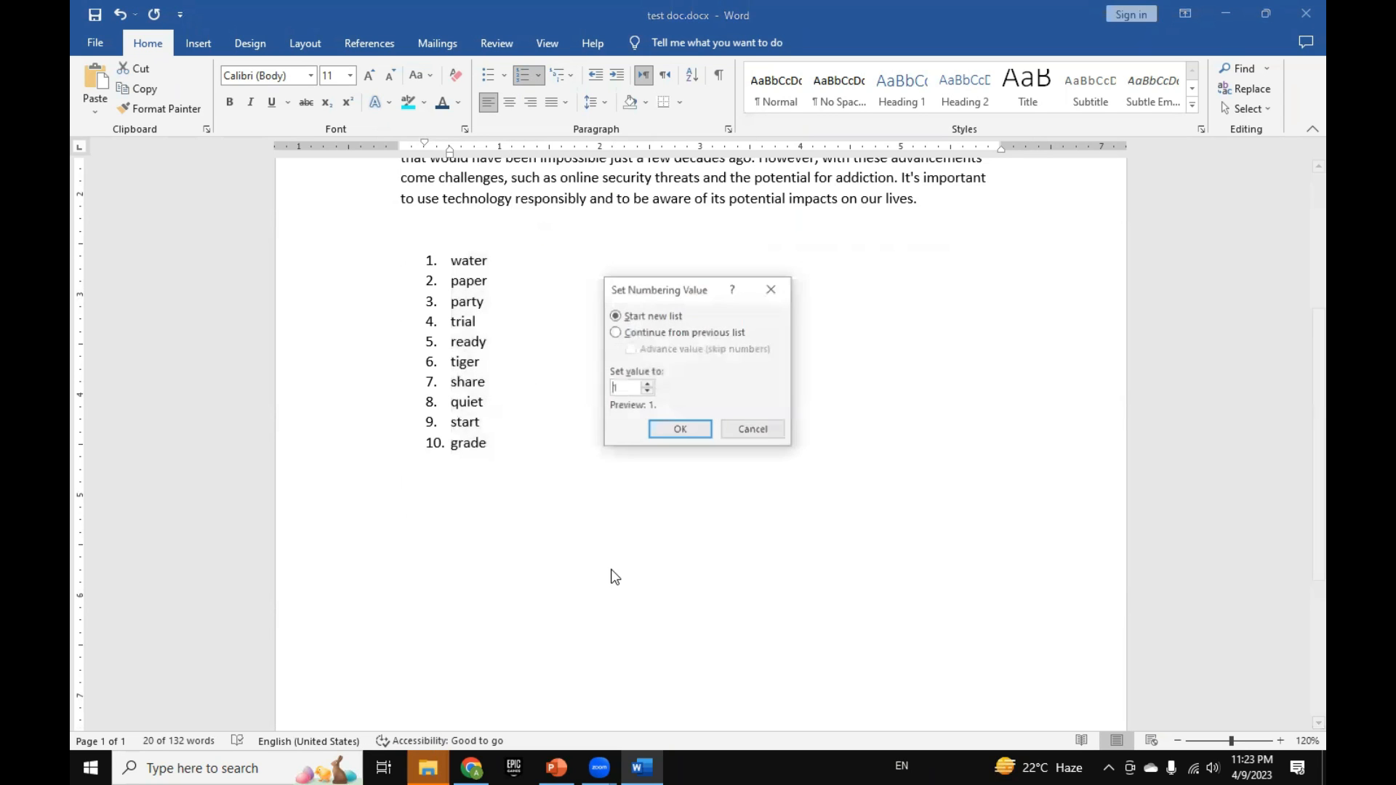
double_click(616, 388)
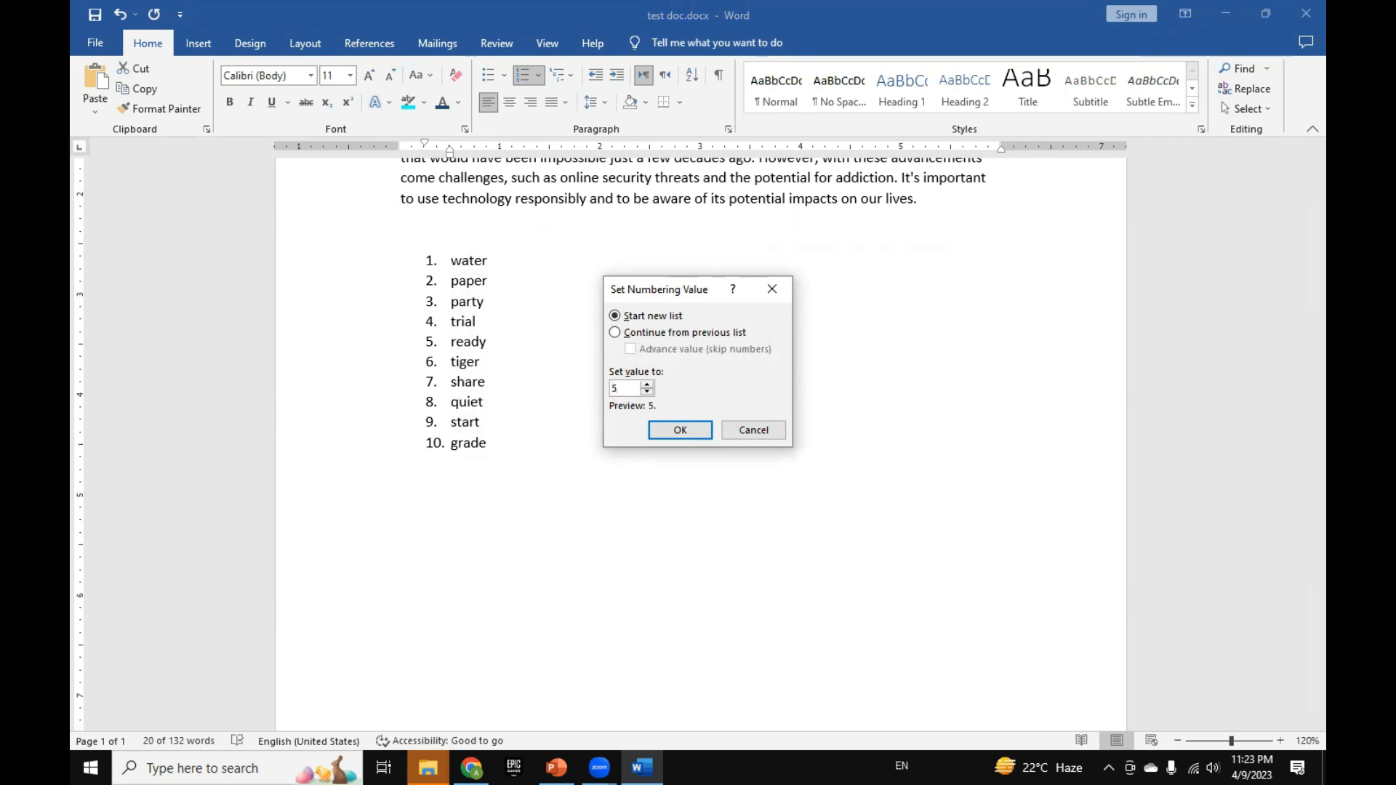
left_click(658, 434)
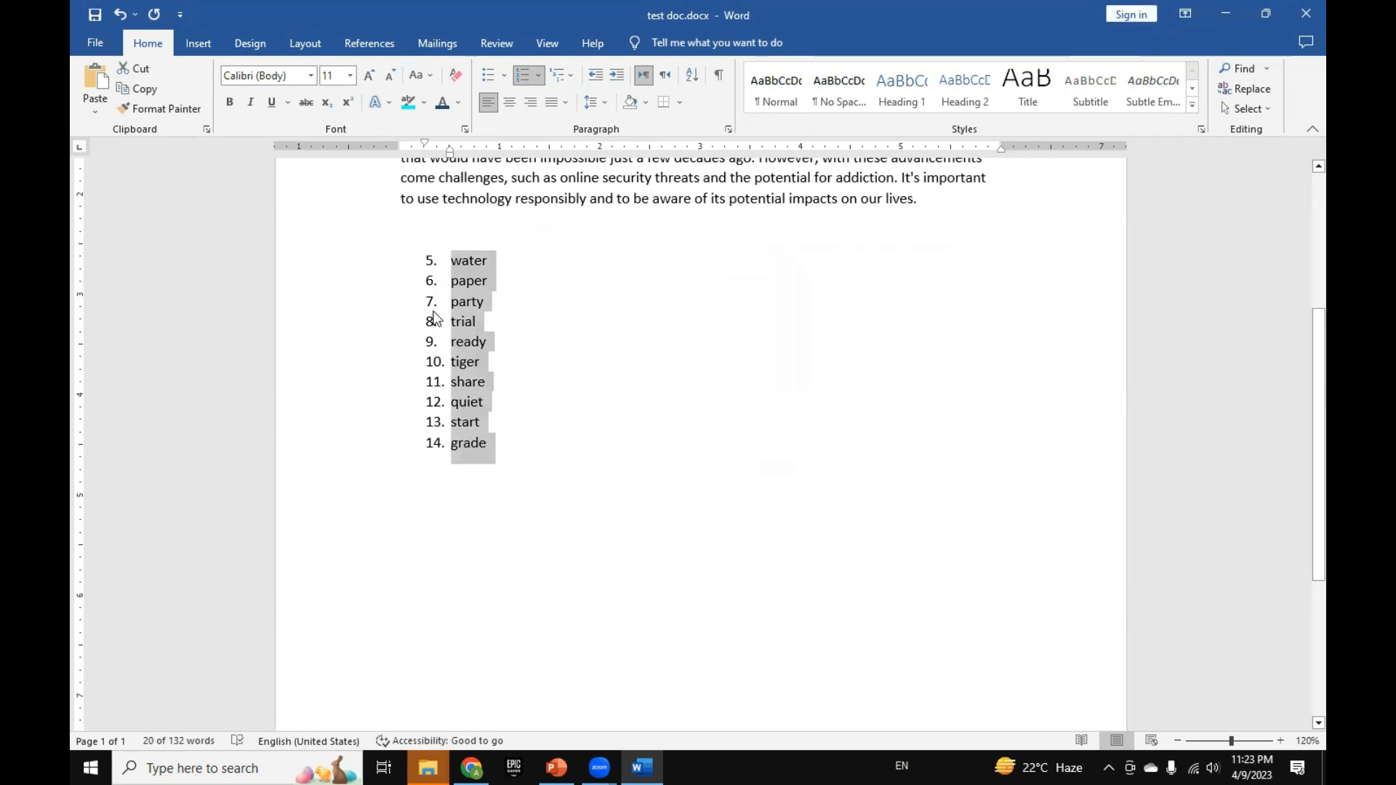
Step: Review the numbering value options for the word list, then close them without changing anything
left_click(541, 77)
left_click(620, 564)
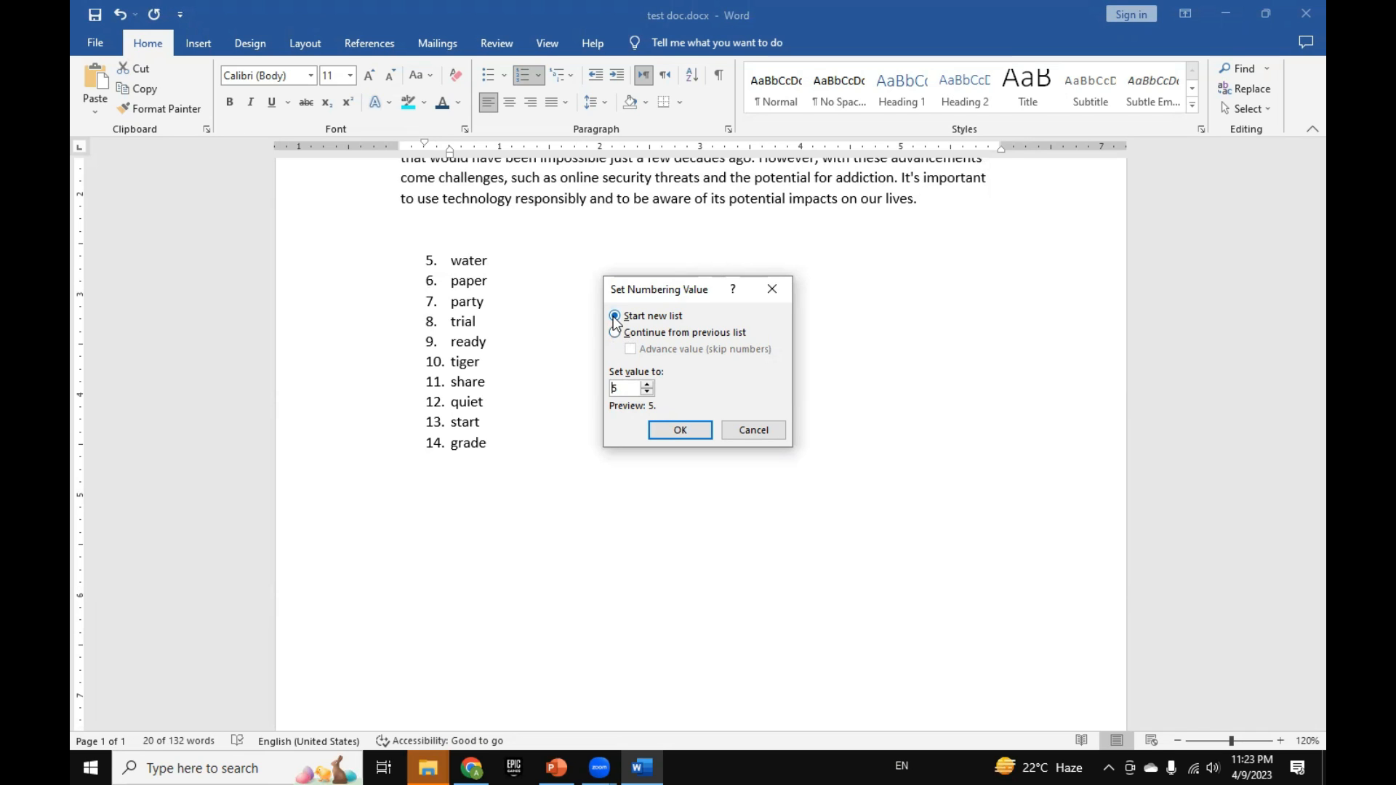
left_click(782, 437)
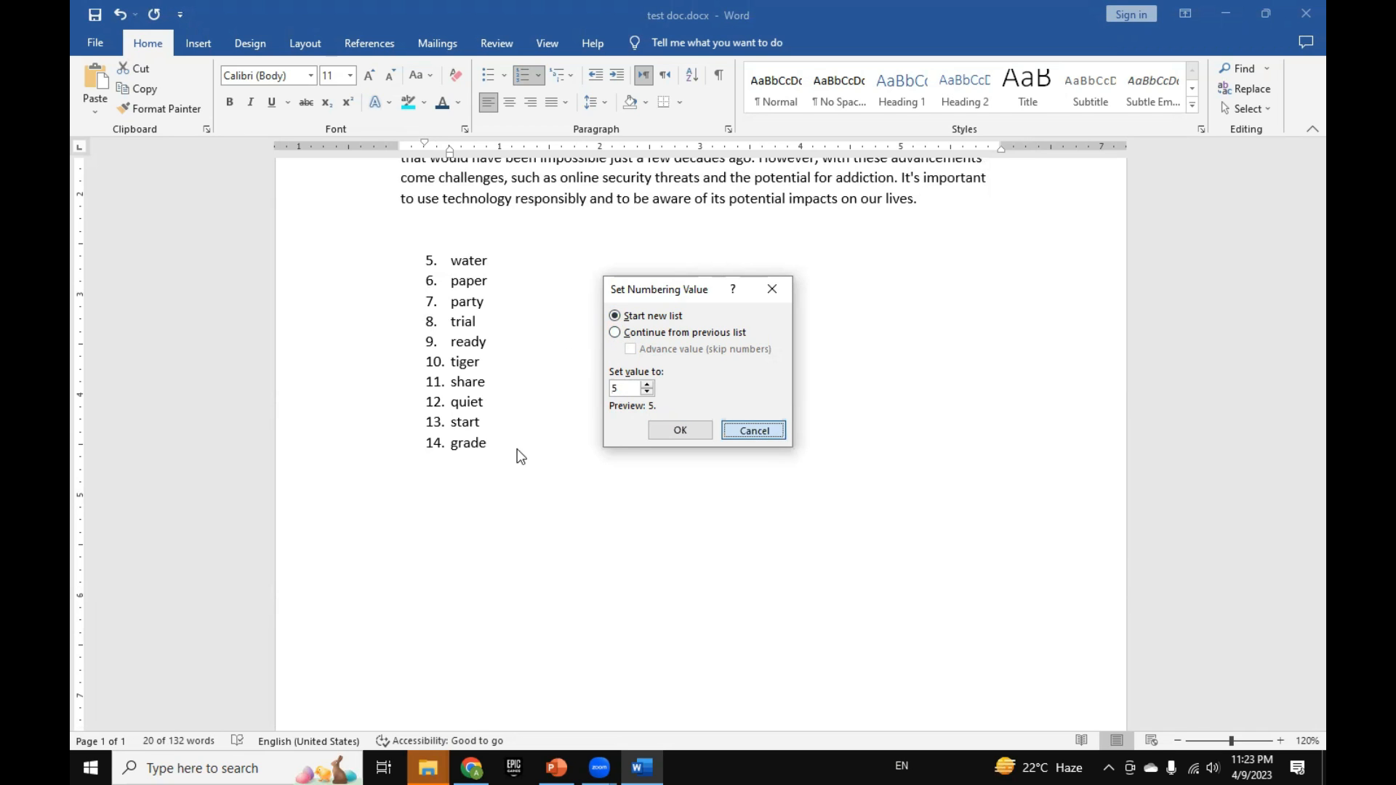
Step: Copy the list items "trial" to "grade" and paste them below the numbered list after a blank line
left_click_drag(517, 448, 456, 321)
key("ctrl+c")
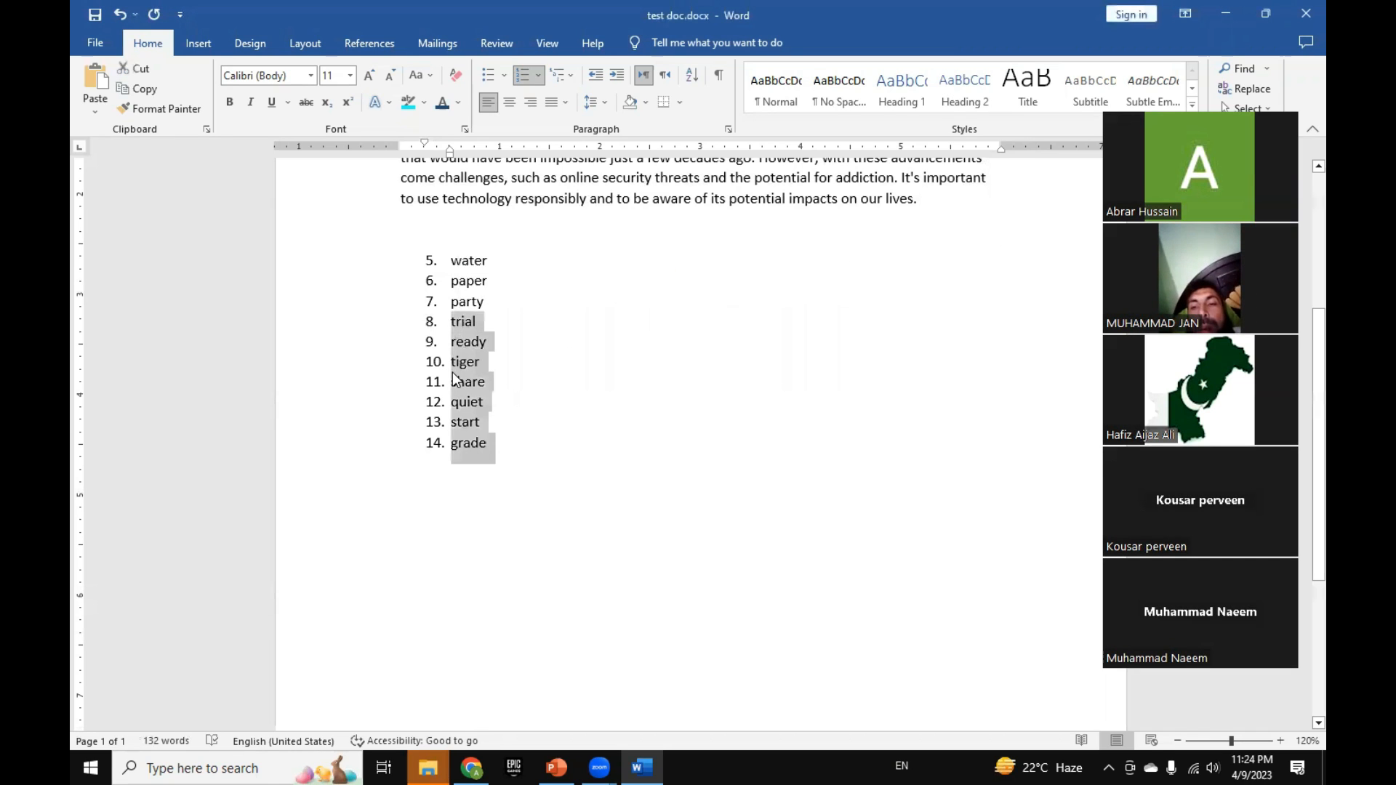
left_click(460, 496)
left_click(486, 511)
key("Return")
key("Return")
key("ctrl+v")
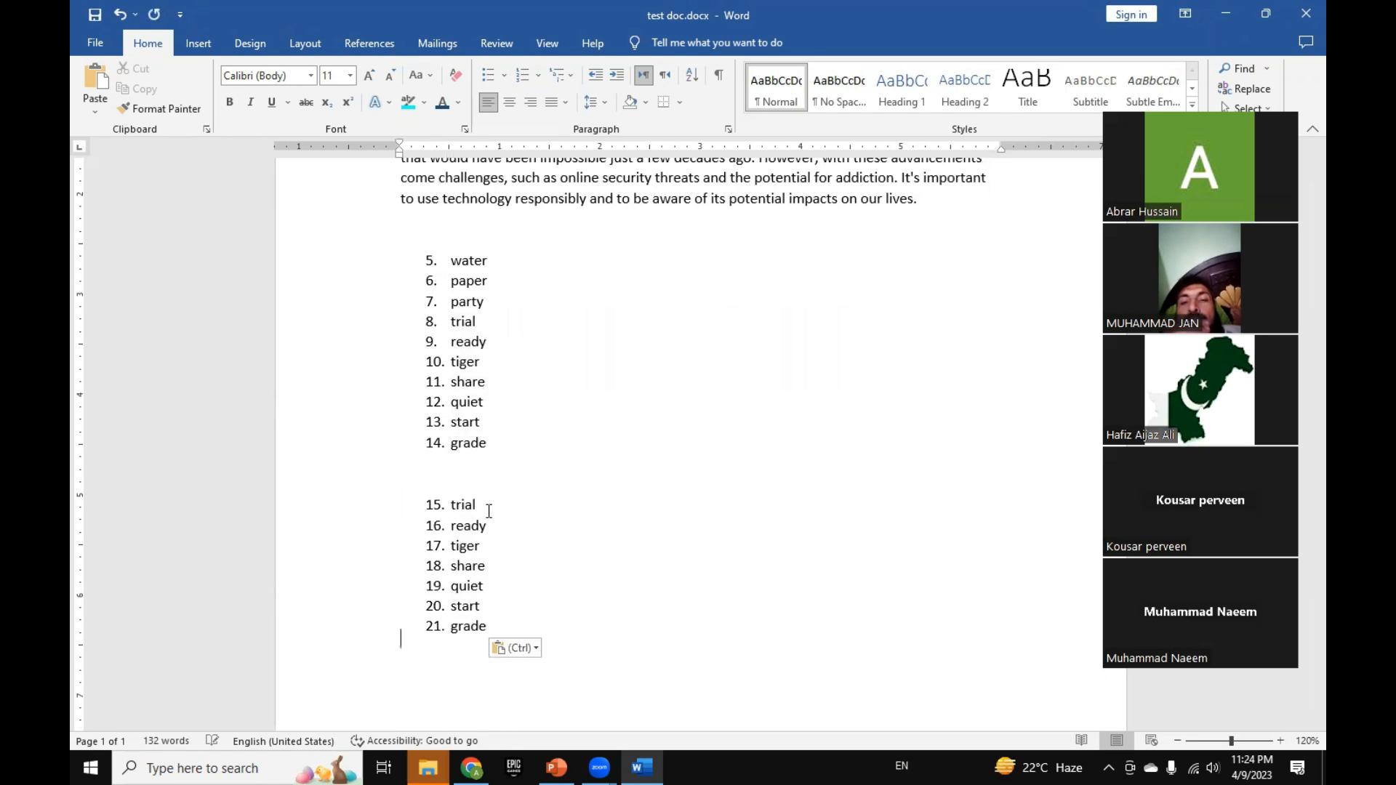
Step: Restart the numbering of the pasted list, from "trial" to "grade", at 1 as a new list
left_click_drag(506, 620, 452, 514)
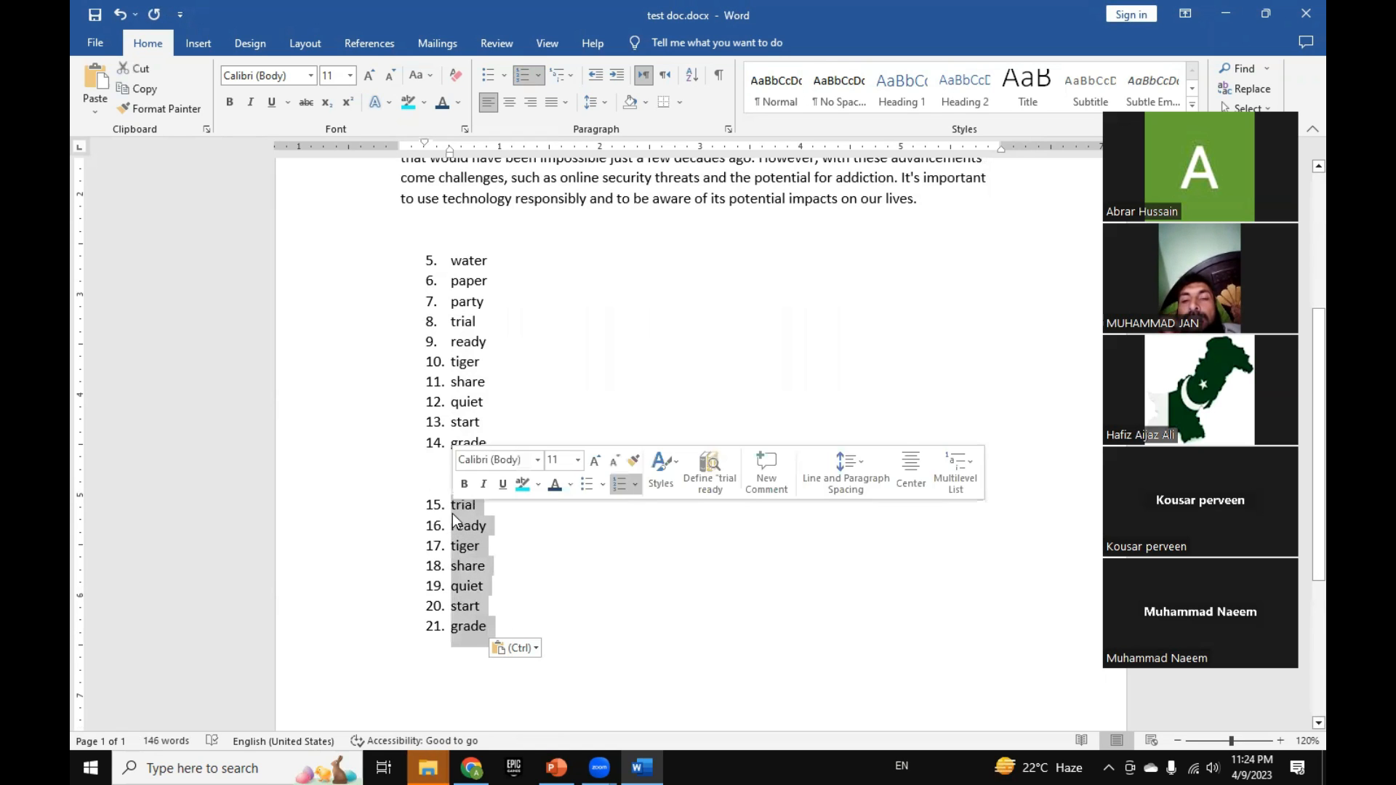
left_click(539, 76)
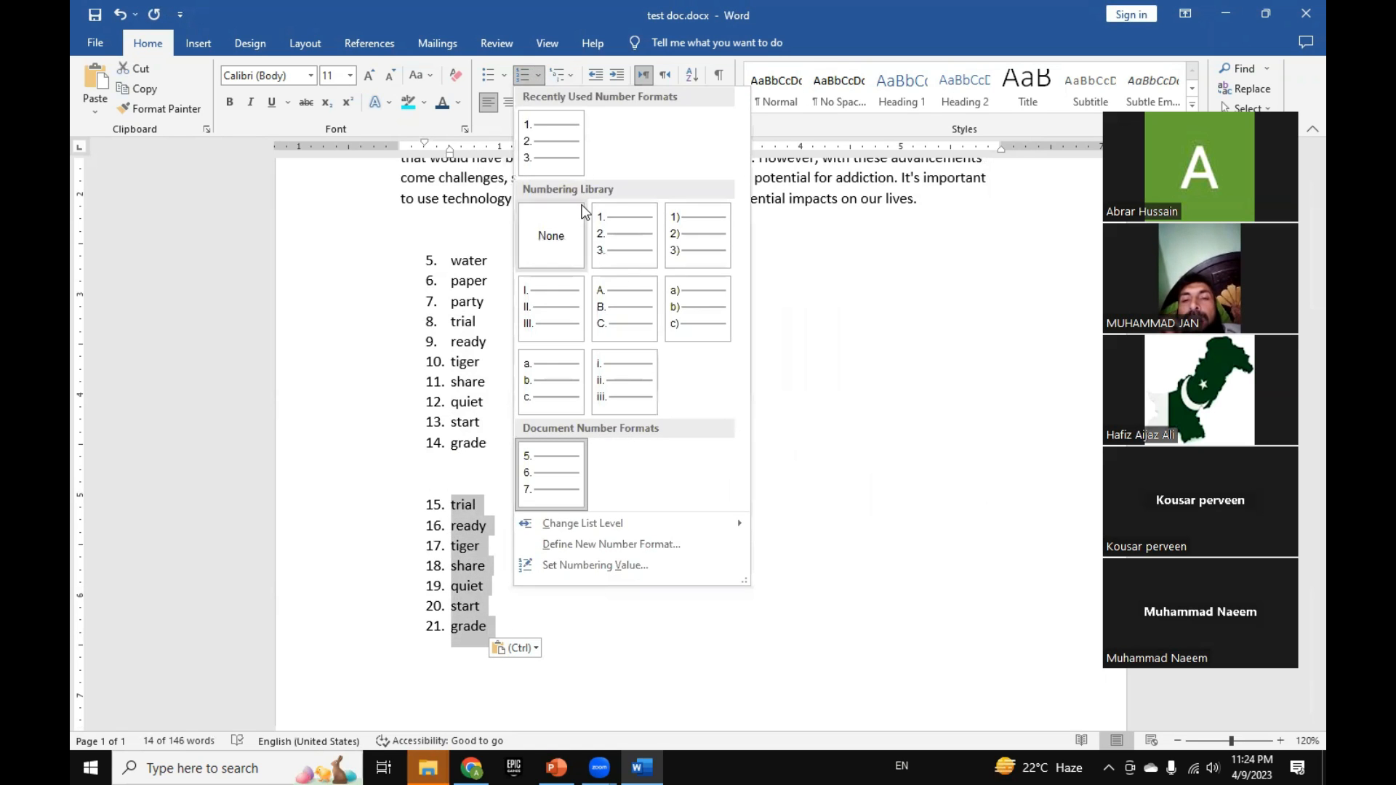
left_click(659, 565)
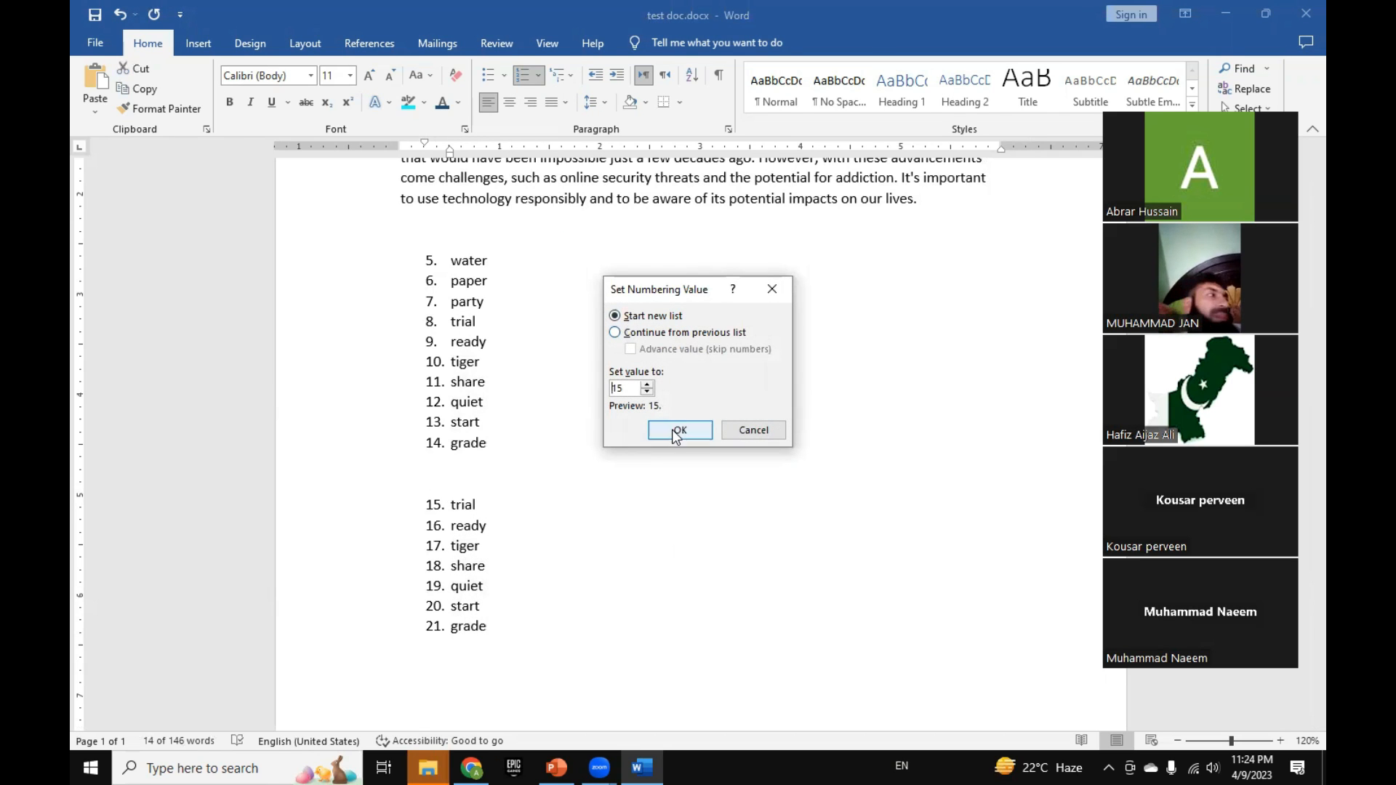
left_click_drag(632, 387, 595, 388)
type("1")
left_click(697, 433)
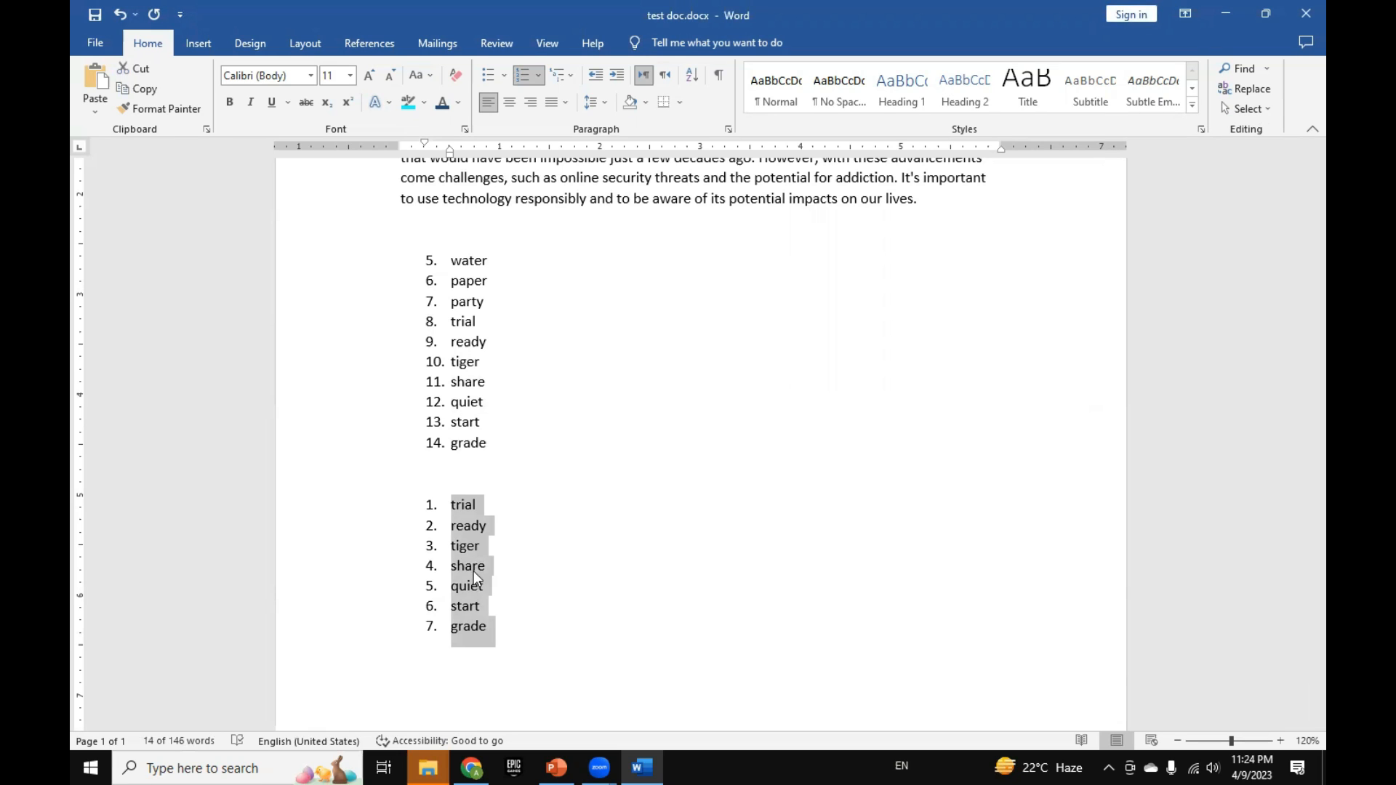
Step: Increase the indent of the ESSAY 2 paragraph several levels, to about 1.5 inches from the margin
left_click(486, 526)
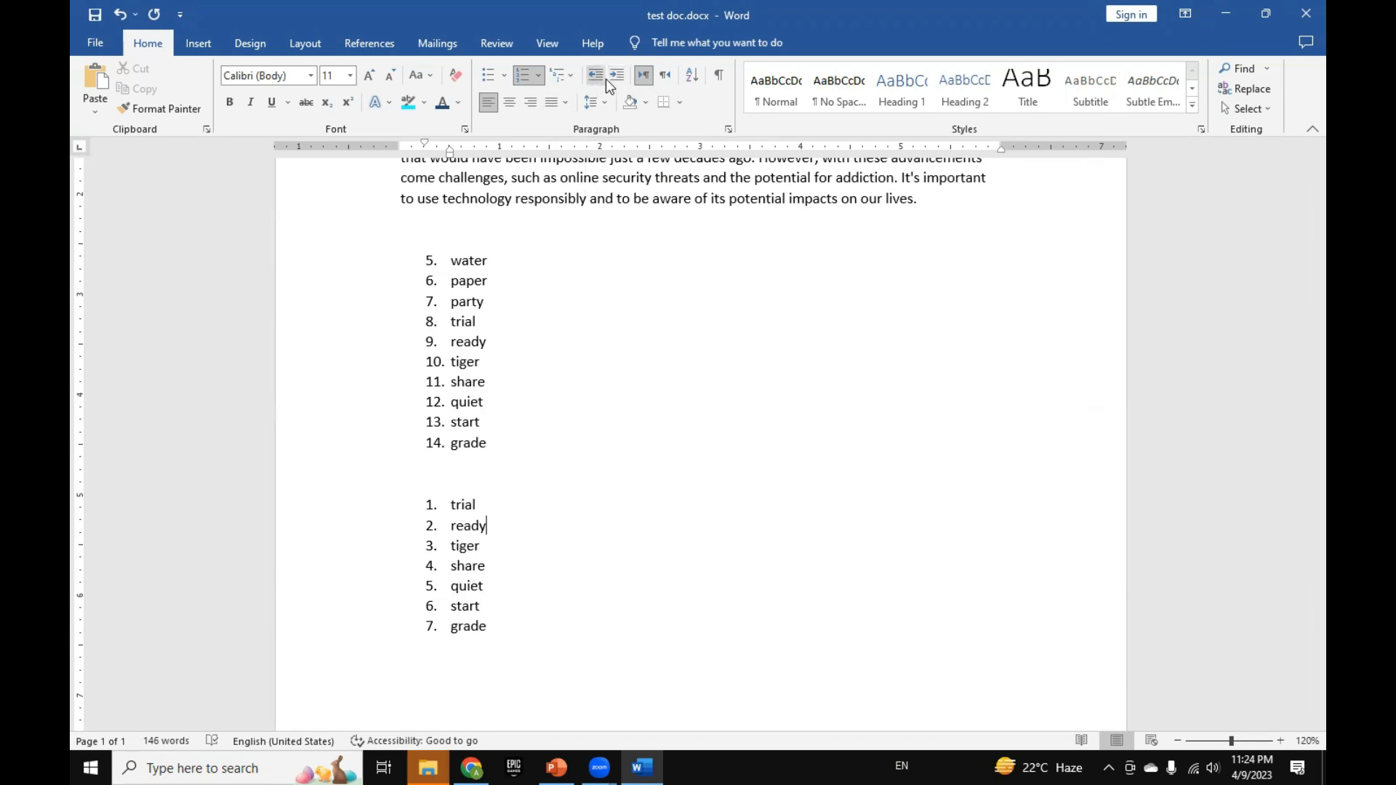
left_click(536, 457)
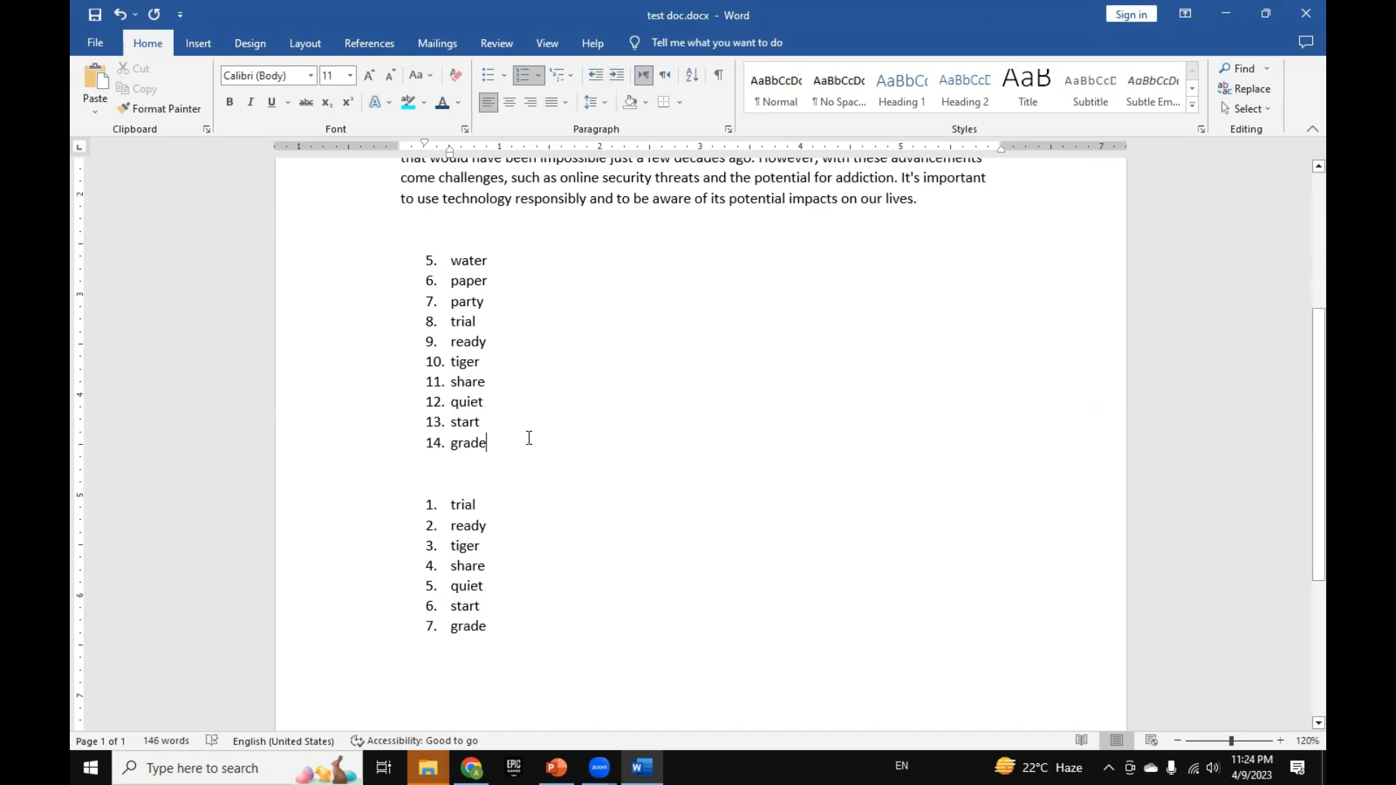
scroll(529, 438, "up", 2)
left_click_drag(396, 218, 1000, 315)
left_click(616, 76)
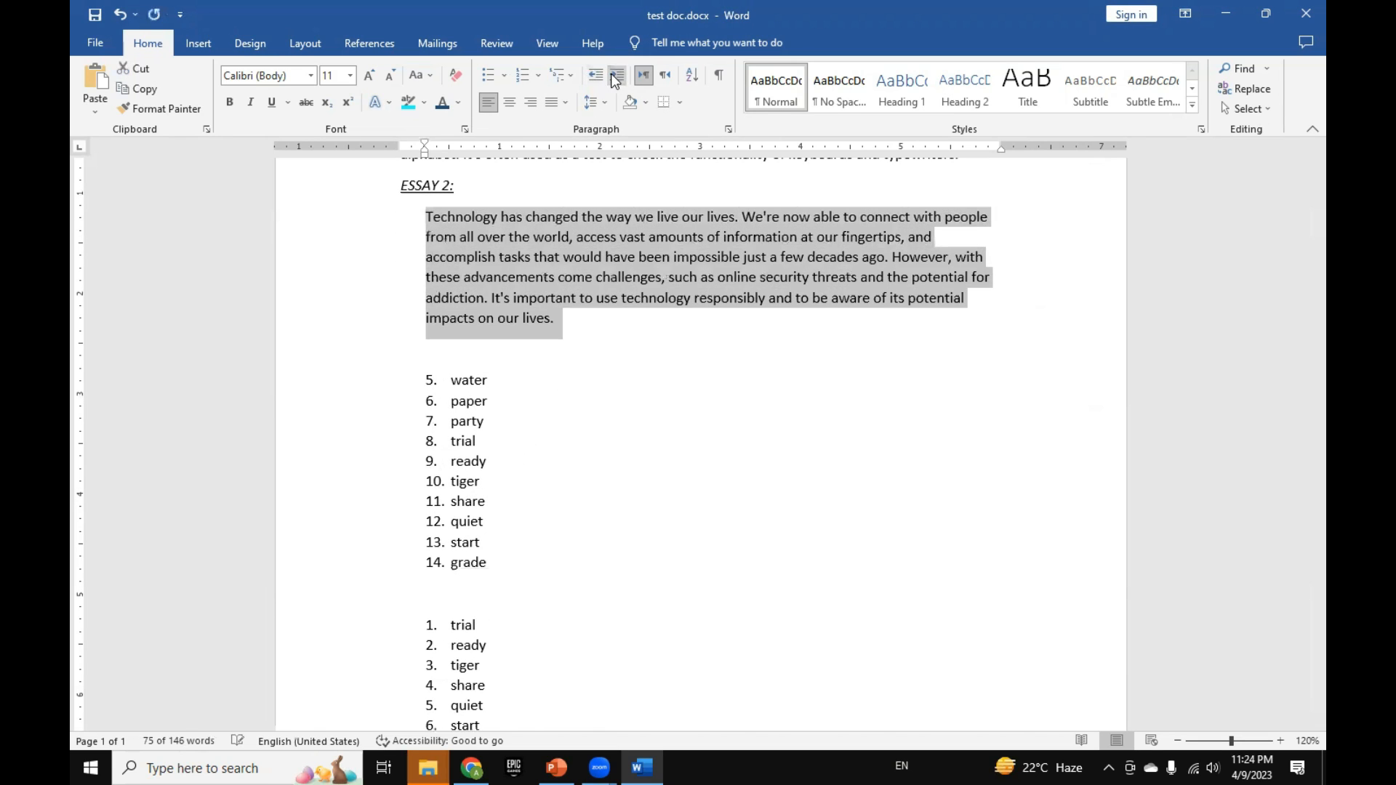
left_click(616, 75)
left_click(616, 75)
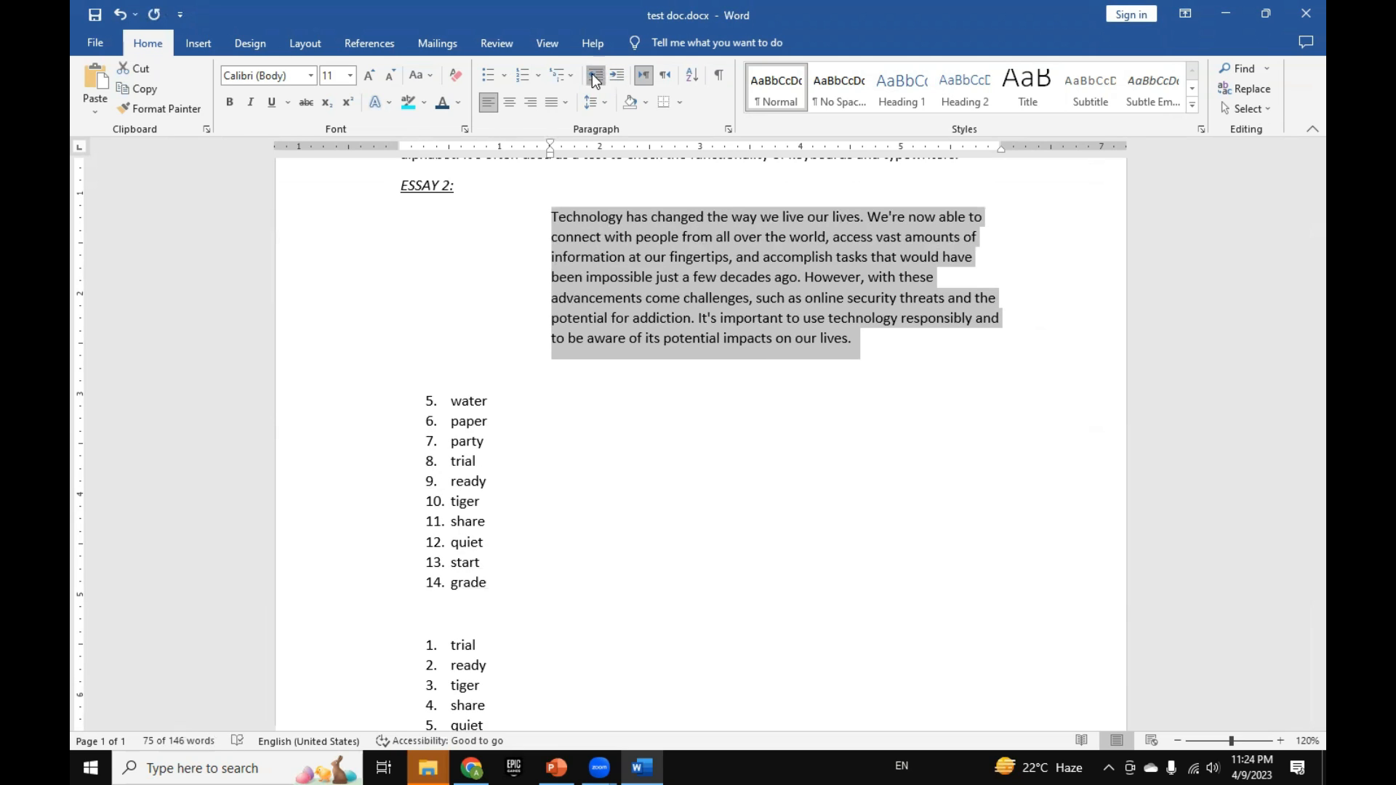
Step: Decrease the indent of the ESSAY 2 paragraph until it aligns with the page margin again
left_click(596, 77)
left_click(596, 77)
left_click(596, 77)
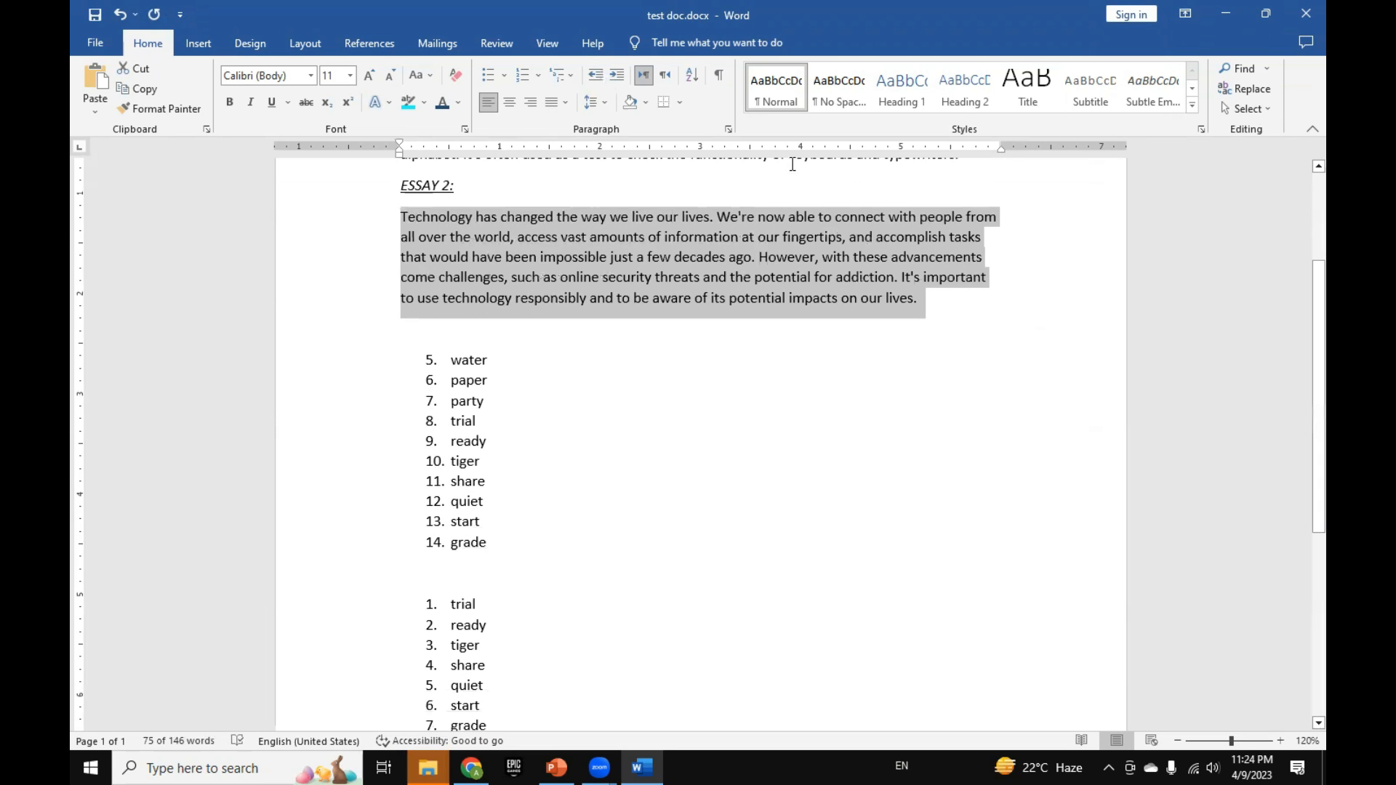
Step: Narrow the ESSAY 2 paragraph with the ruler, setting its right indent at 5.5 inches and its left indent at 0.5 inch
left_click_drag(1001, 149, 952, 157)
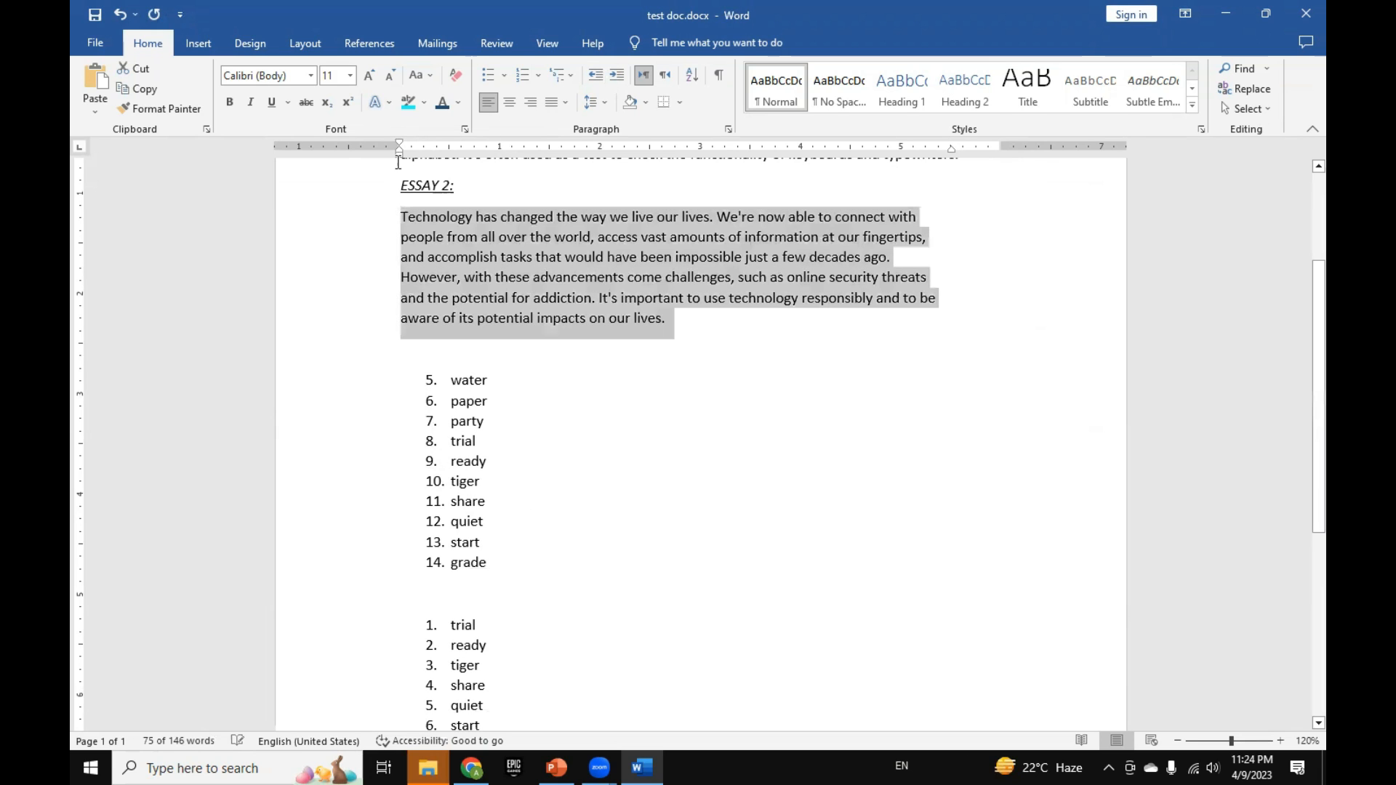
left_click_drag(401, 164, 452, 173)
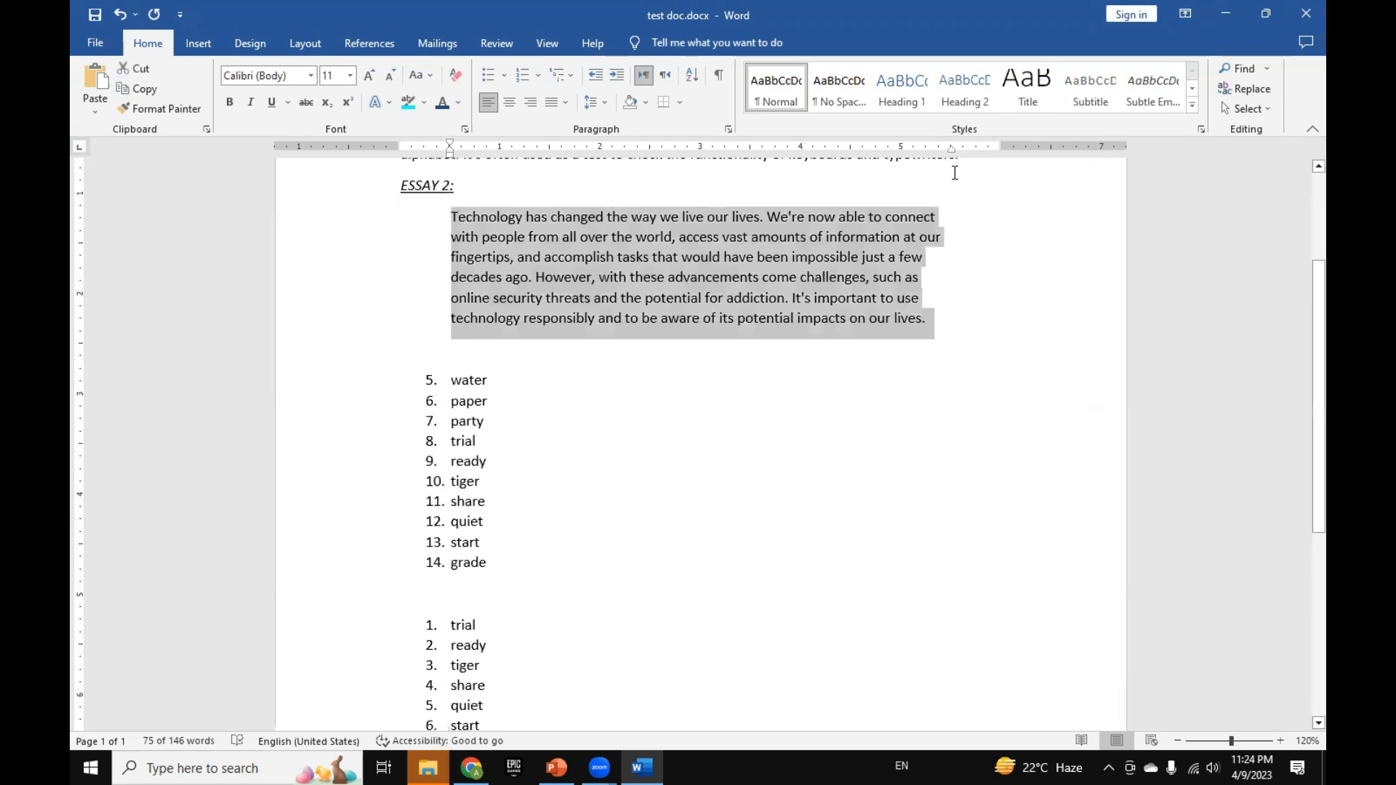
Step: Return the ESSAY 2 paragraph's right and left indents to the page margins using the ruler, and deselect the paragraph
left_click_drag(950, 148, 999, 160)
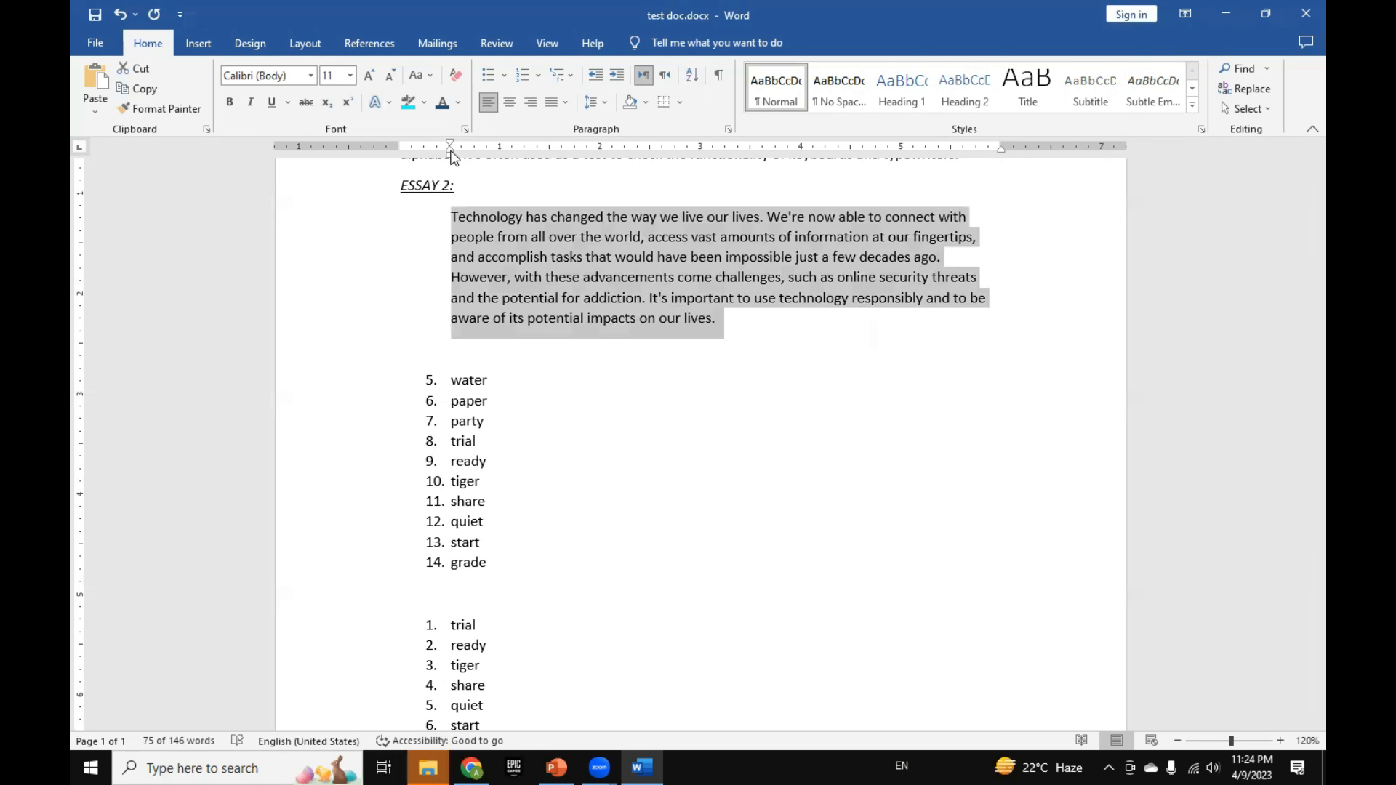
left_click(451, 152)
left_click_drag(451, 156, 400, 156)
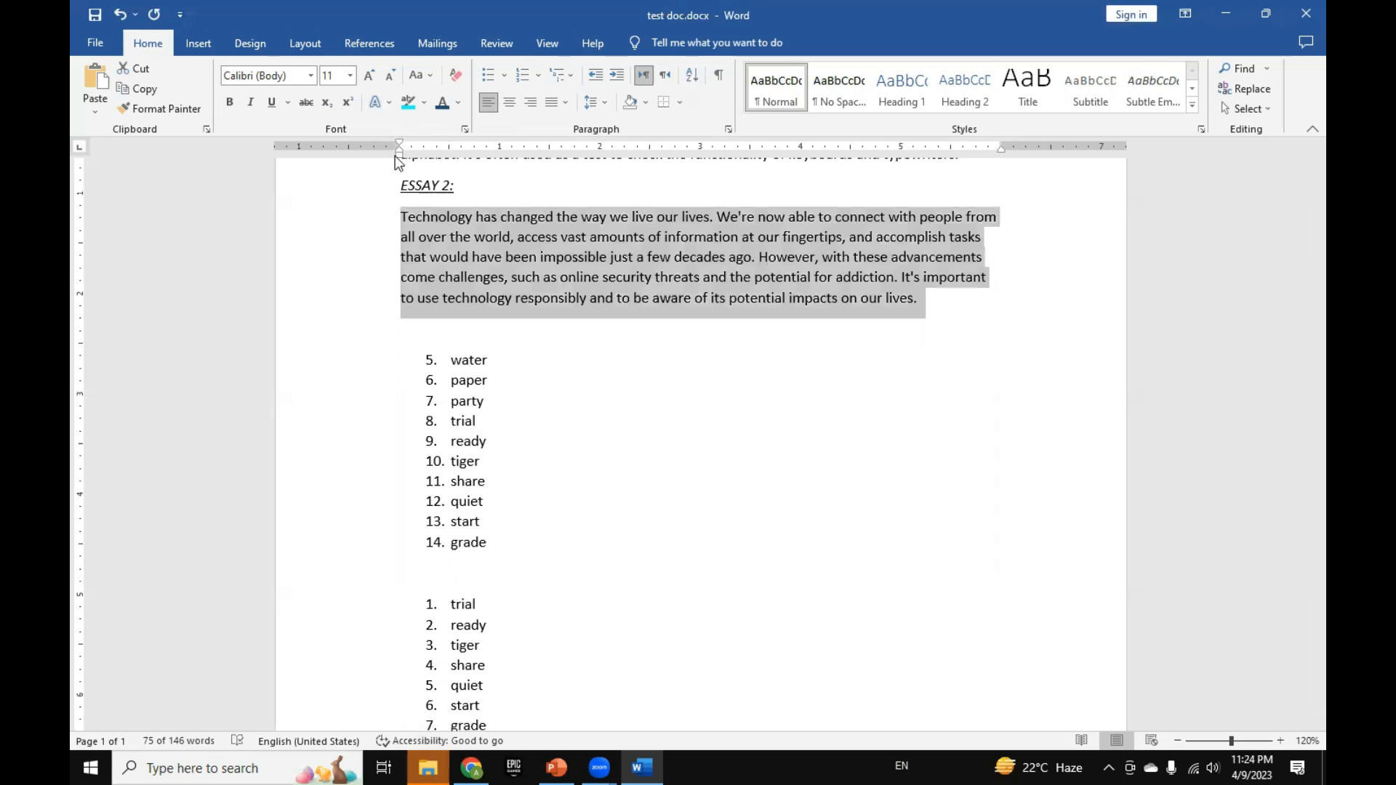
left_click(745, 358)
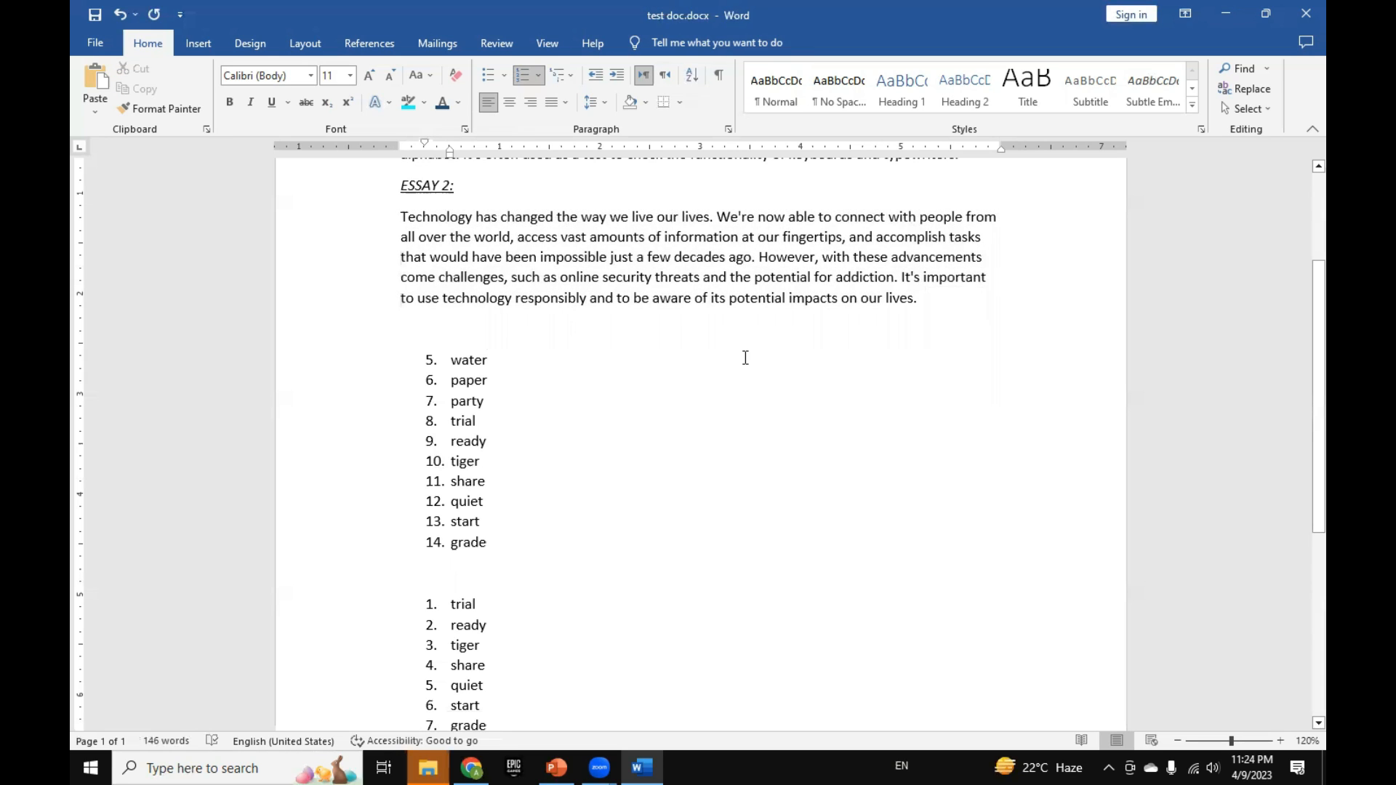
Step: Delete both numbered word lists, from "water" to the last "grade", below the ESSAY 2 paragraph
left_click(515, 296)
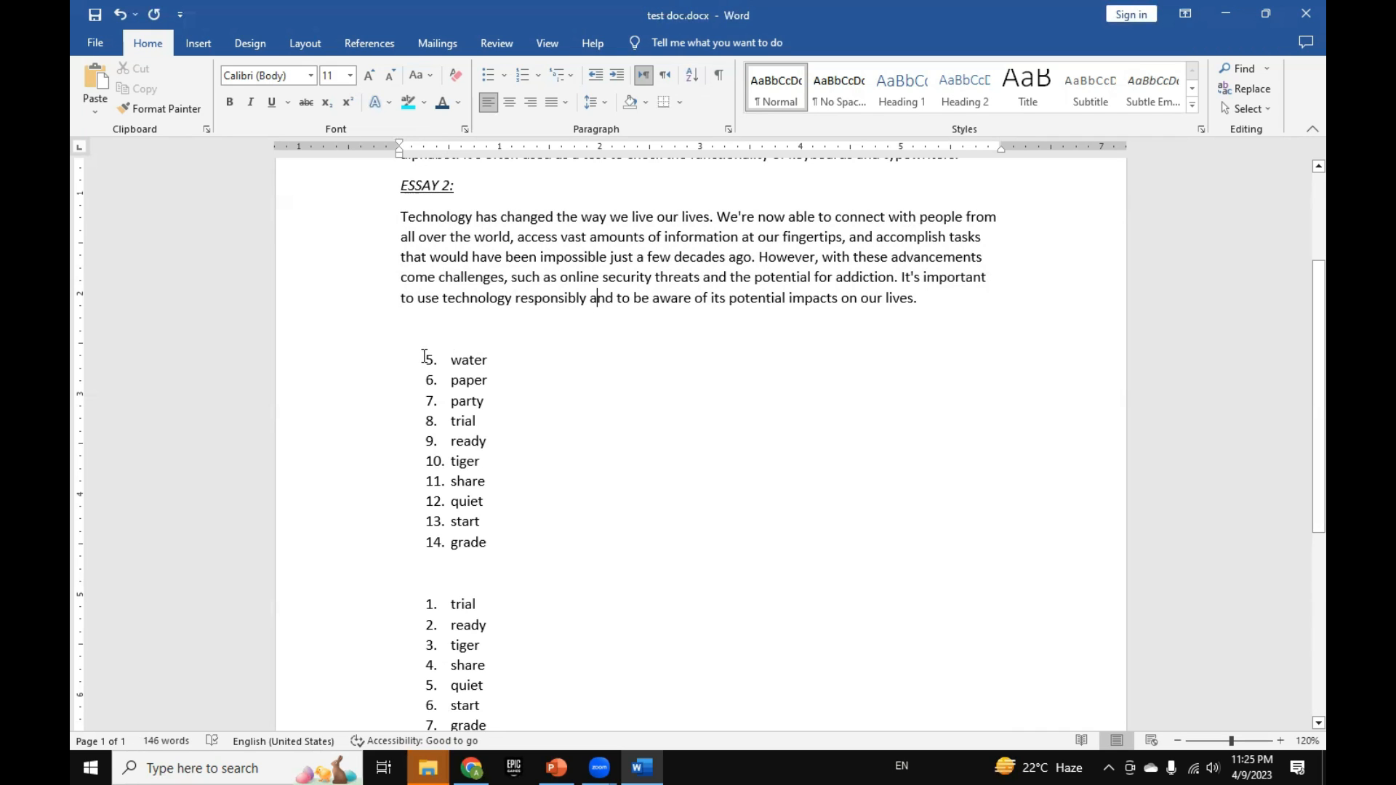
left_click(489, 442, "shift")
scroll(488, 440, "down", 8)
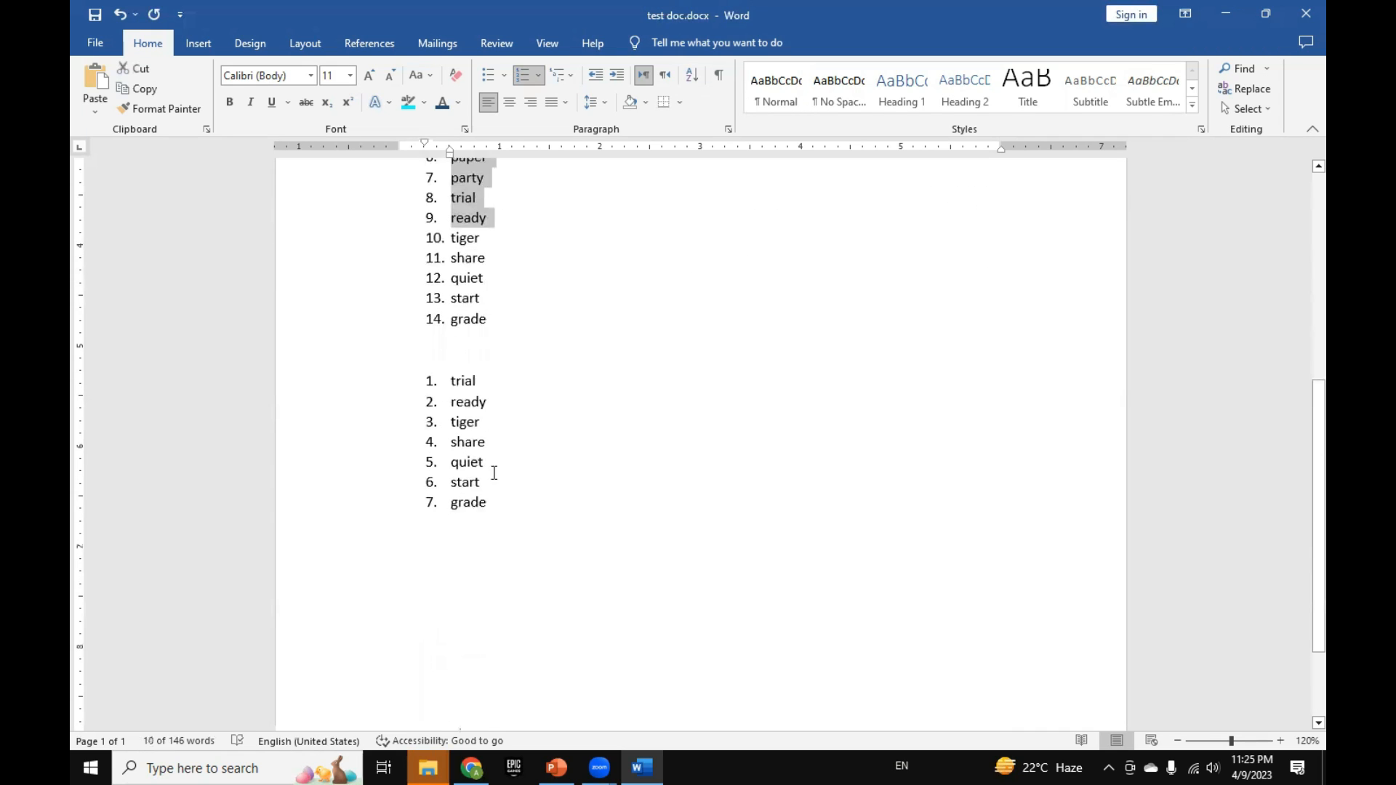
left_click(510, 504, "shift")
key("Delete")
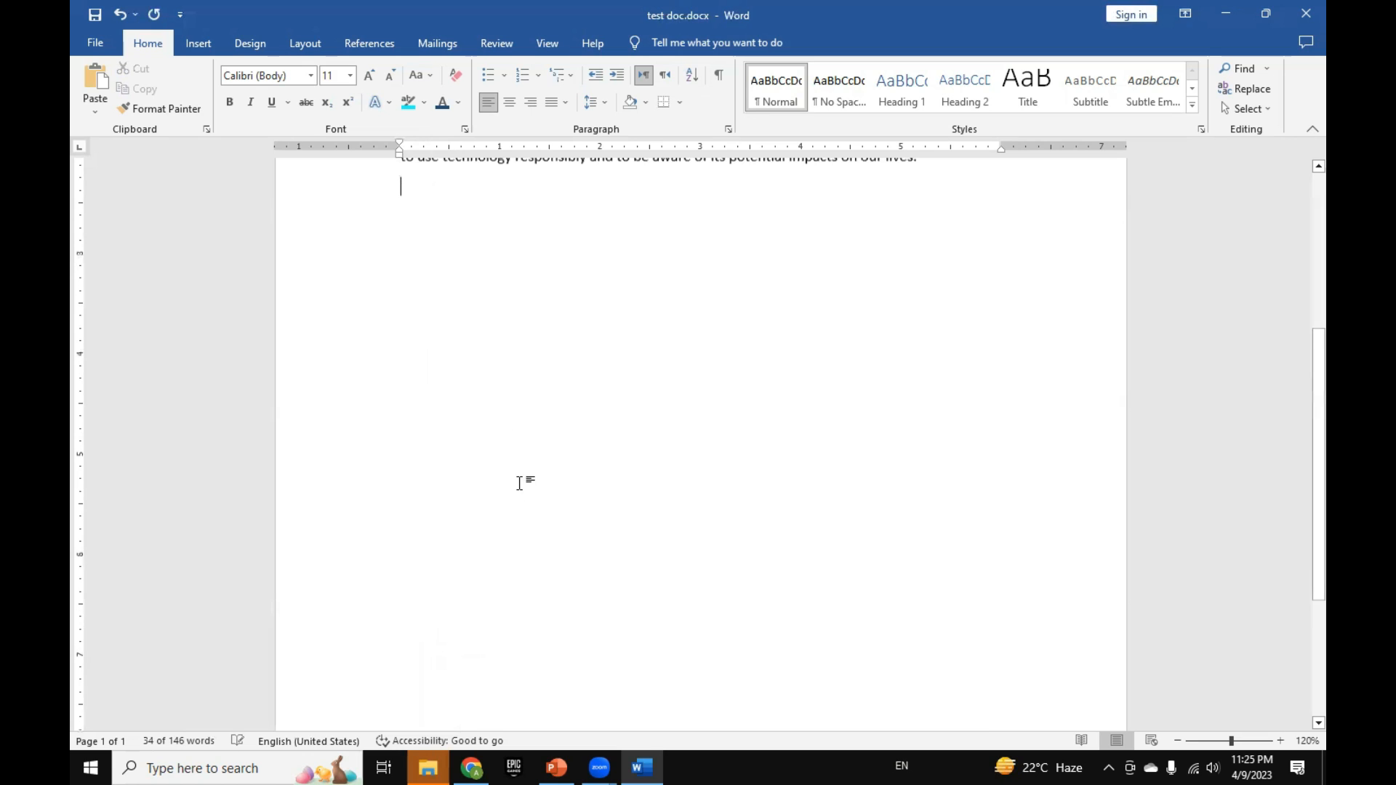
Step: Enter an automatic 1., 2., 3. list with "Kajlks flkds f flksalkfs", "Aslk jflkds jflkdsjlkfa s" and "Lska jflkjdslkf jdskl", and end it with blank space below
scroll(505, 452, "up", 2)
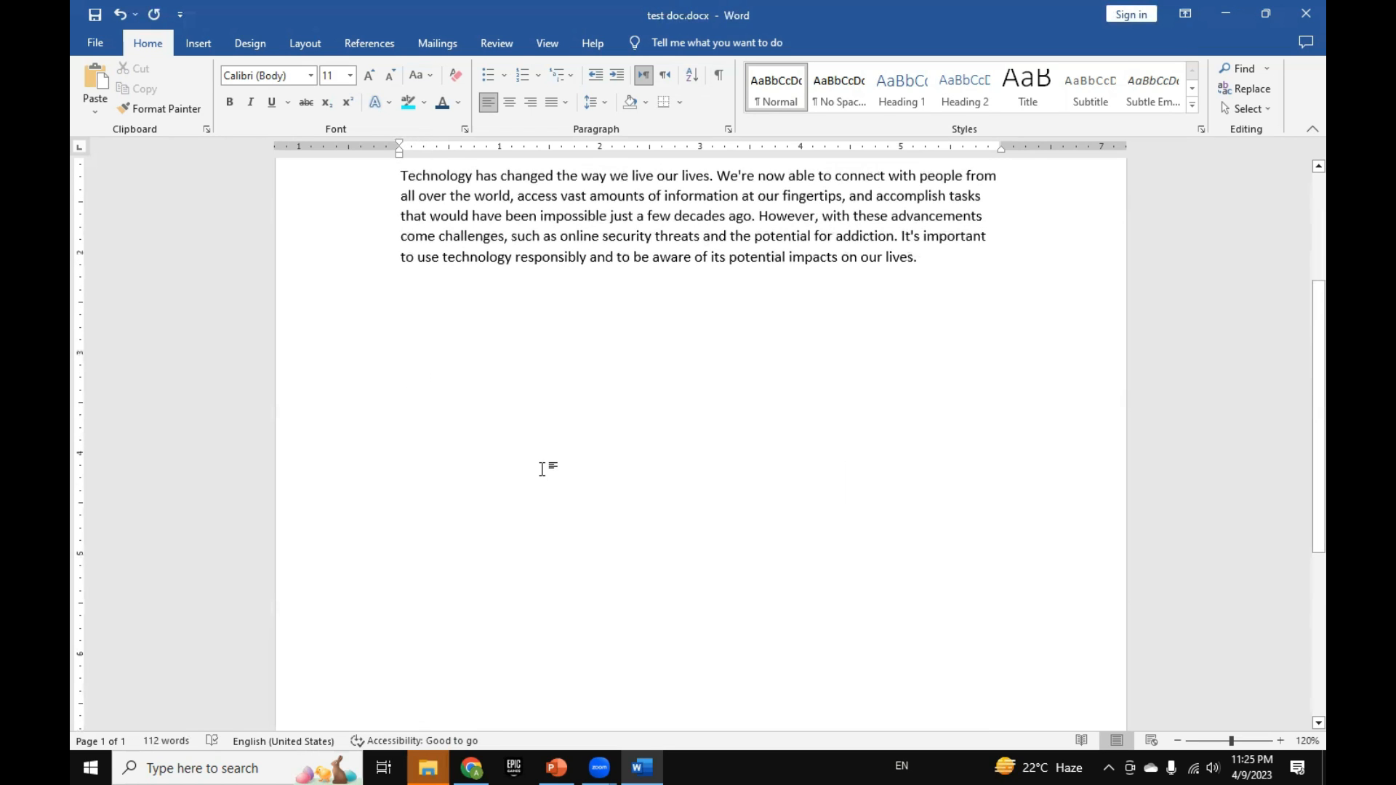
type("1. Kajlks flkds f flksalkfs")
key("Return")
type("Aslk jflkds jflkdsjlkfa s")
key("Return")
type("Lska jflkjdslkf jdskl")
key("Return")
key("Return")
key("Return")
Step: Enter an automatic A., B., C. list with "Lkjas ljf dskfa lkdsa", "As;lkf jlkdsj flkjdas lkfs" and "Ksajkf lkd jflks;", and end the list
type("A.")
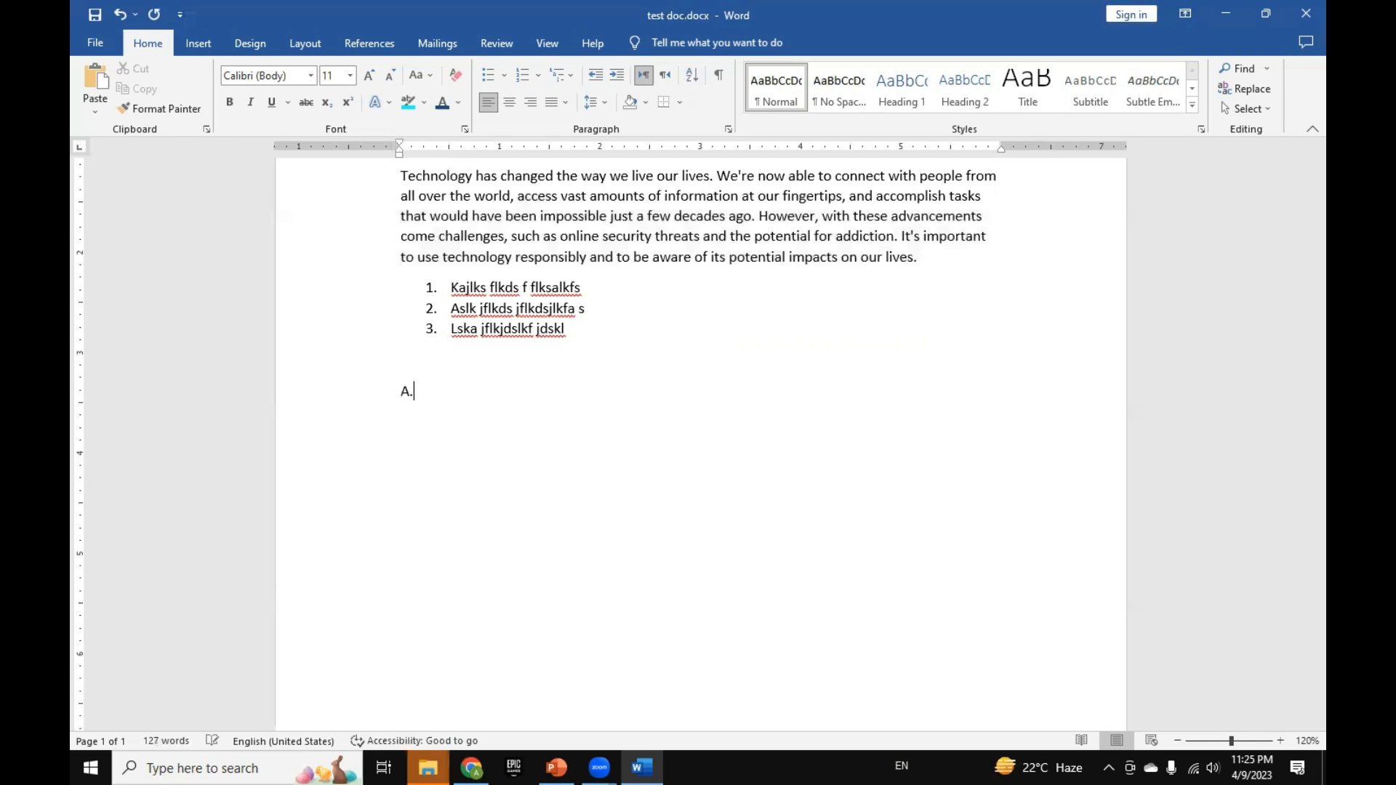
type(" Lkjas ljf dskfa lkdsa")
key("Return")
type("as")
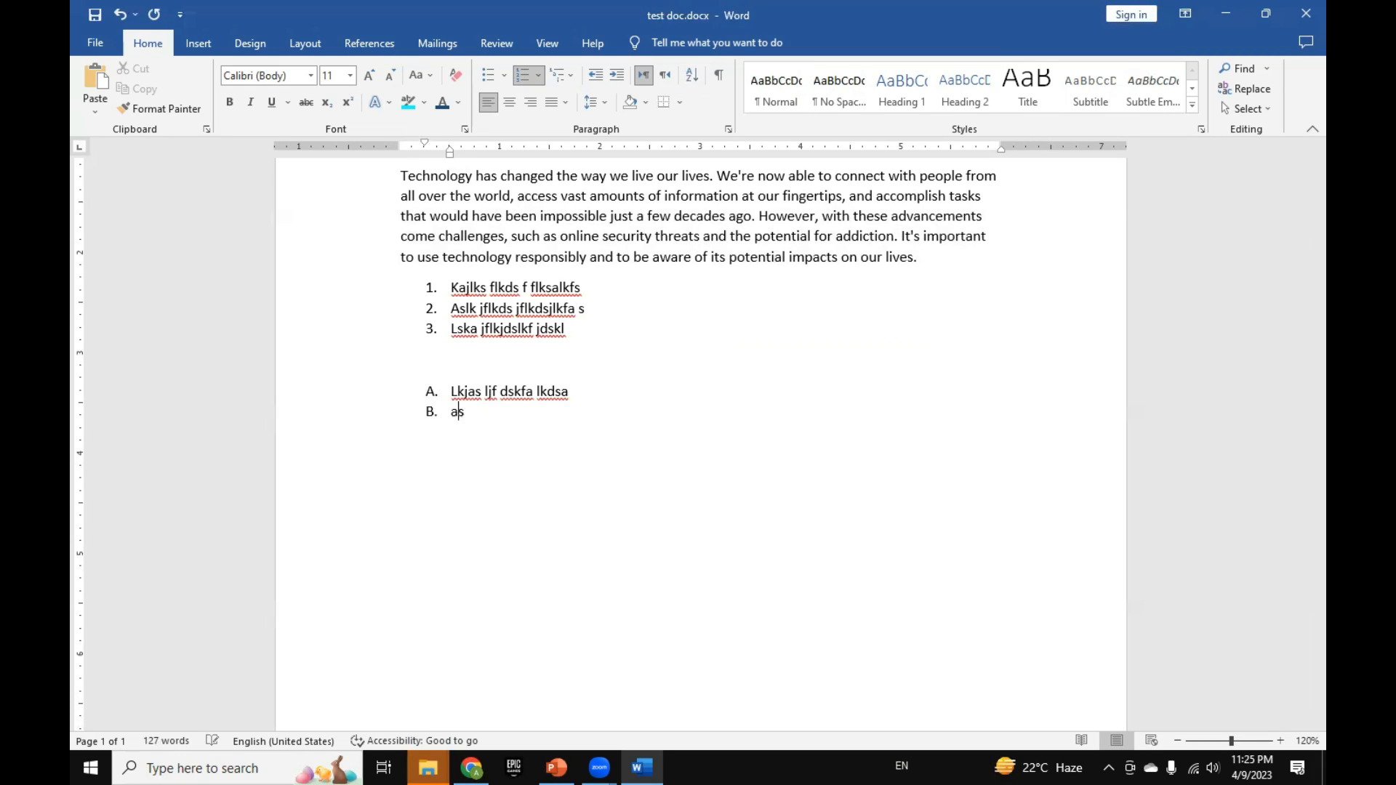
type(";lkf jlkdsj flkjdas lkfs")
key("Return")
type("f lkd jflks;")
key("Return")
key("Return")
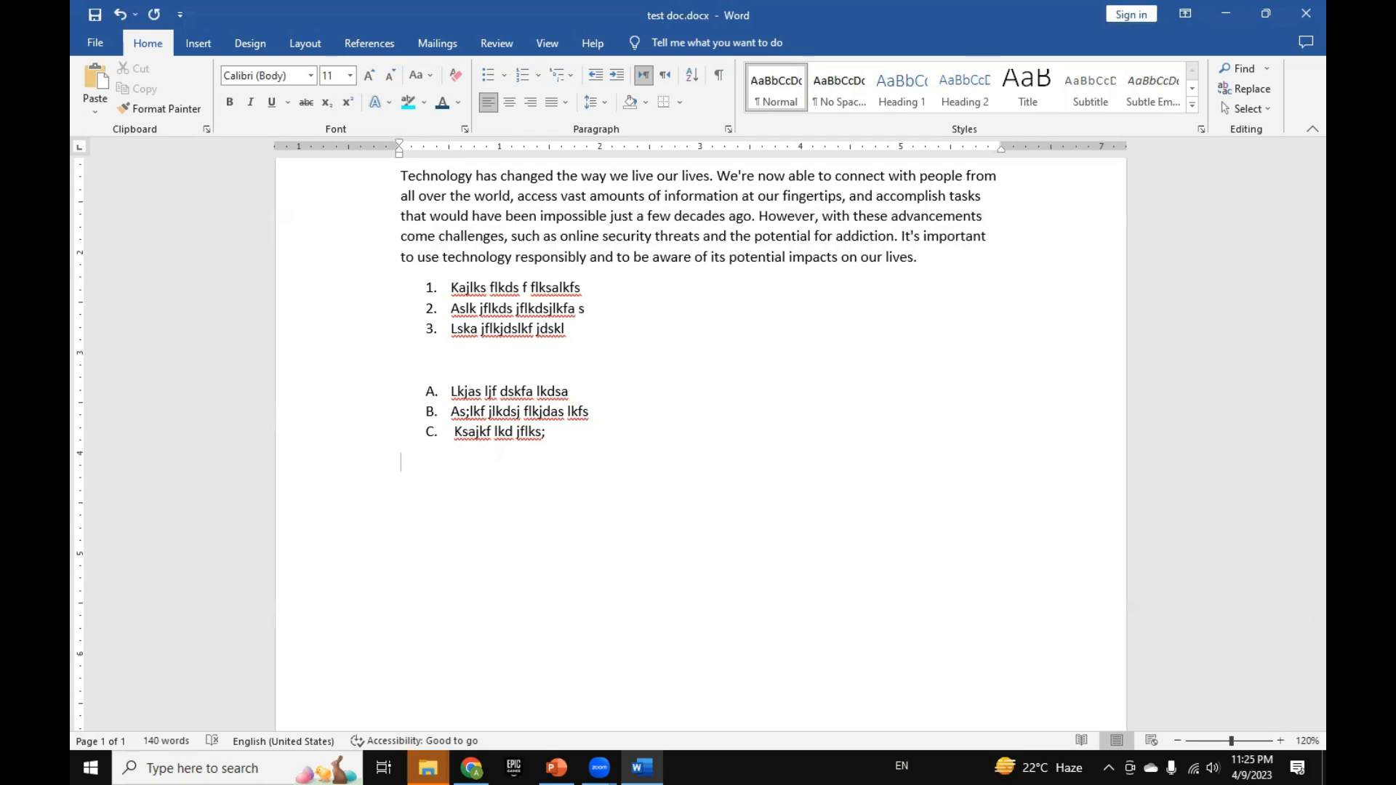
Step: Enter an automatic 1), 2) list with "Alsj flkjds kjf lkdsjf" and "Aslkf slkd jfalkds jfalks", and end the list
type("1)")
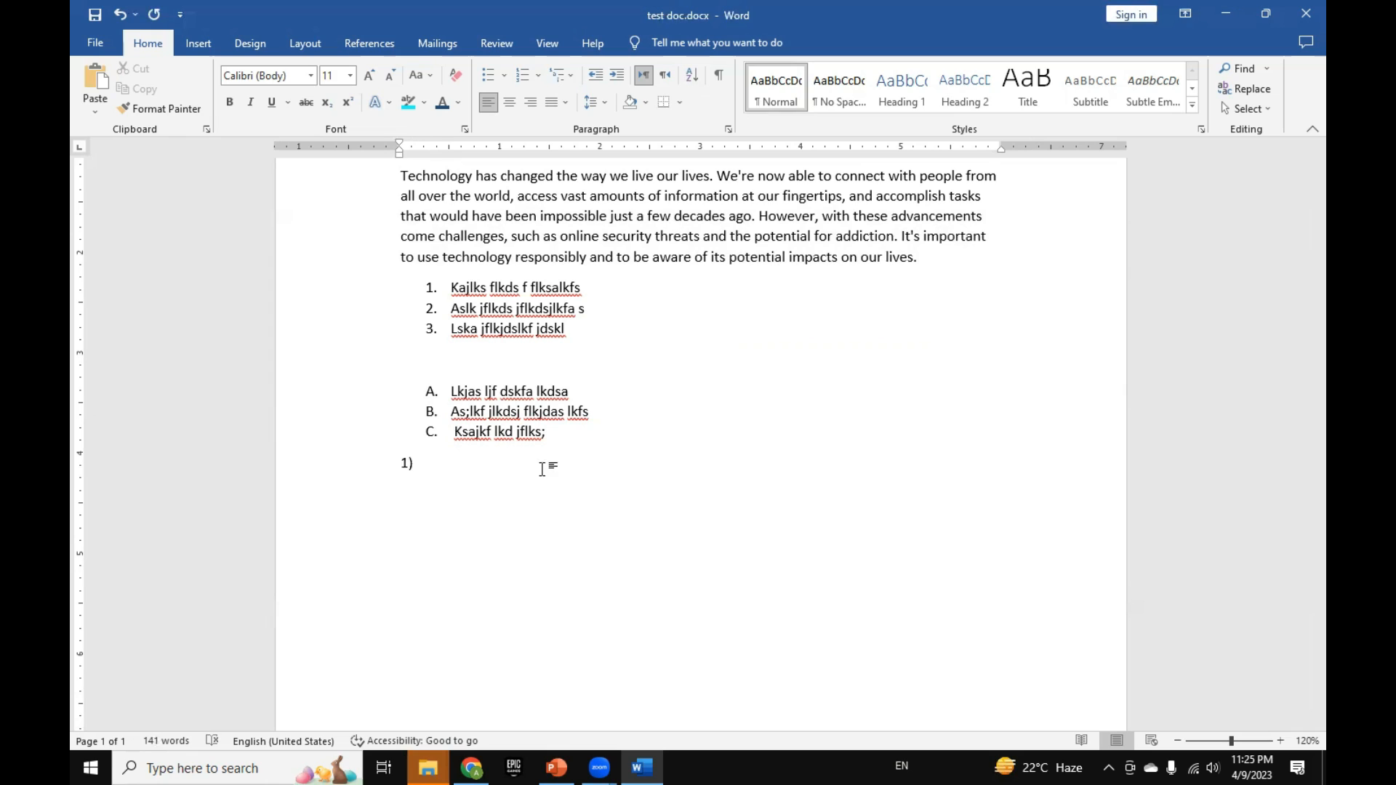
type(" alsj flkjds kjf lkdsjf")
key("Return")
type("aslkf slkd jfalkds jfalks")
key("Return")
key("Return")
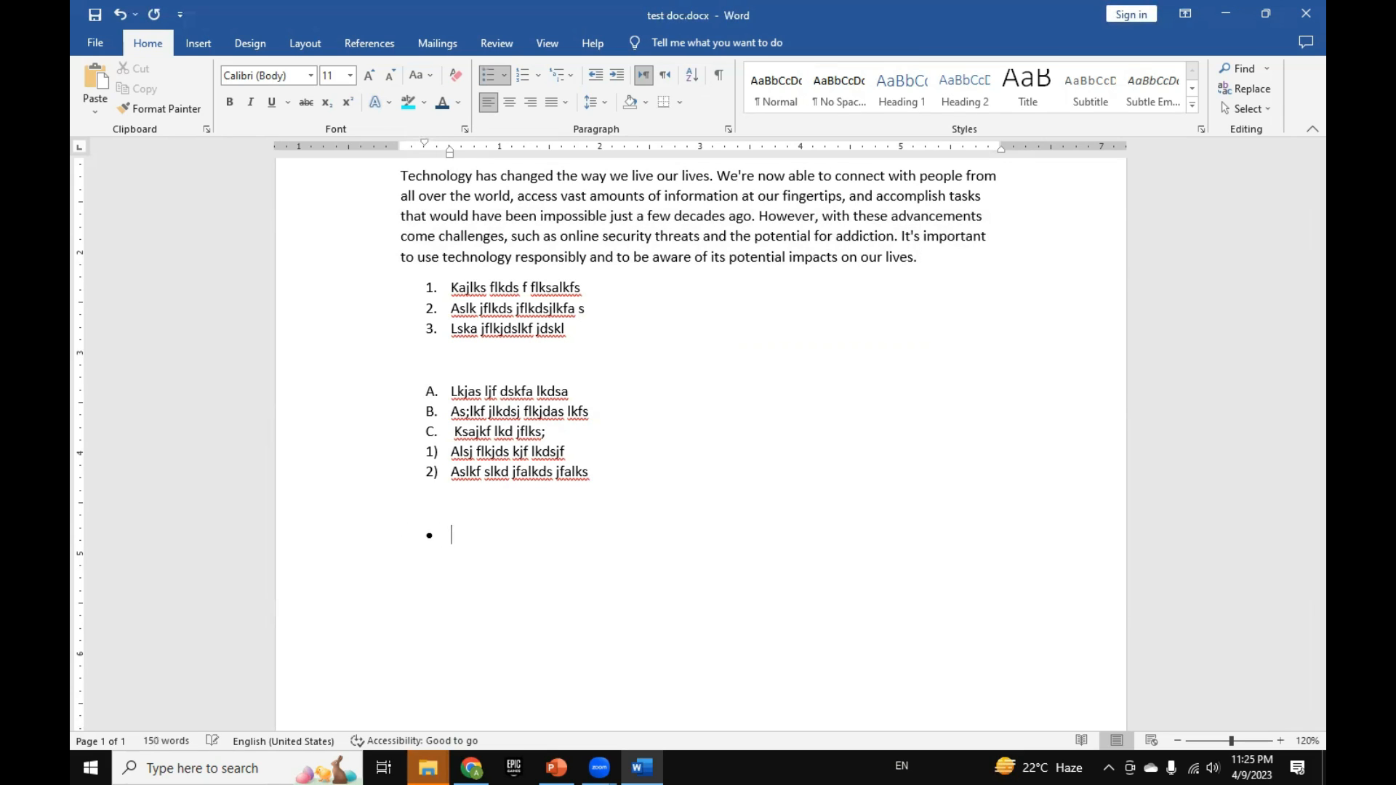
Step: Fill an automatic round-bullet list with "Jsalkjf lkjsdalkf lkjsalkf", "Asl jflk jdslkfjlk safjl" and "Lks jlkfa jlkdsjflk", and end the list
type("Jsalkjf lkjsdalkf lkjsalkf")
key("Return")
type("Asl jflk jdslkfjlk safjl")
key("Return")
type("Lks jlkfa jlkdsjflk")
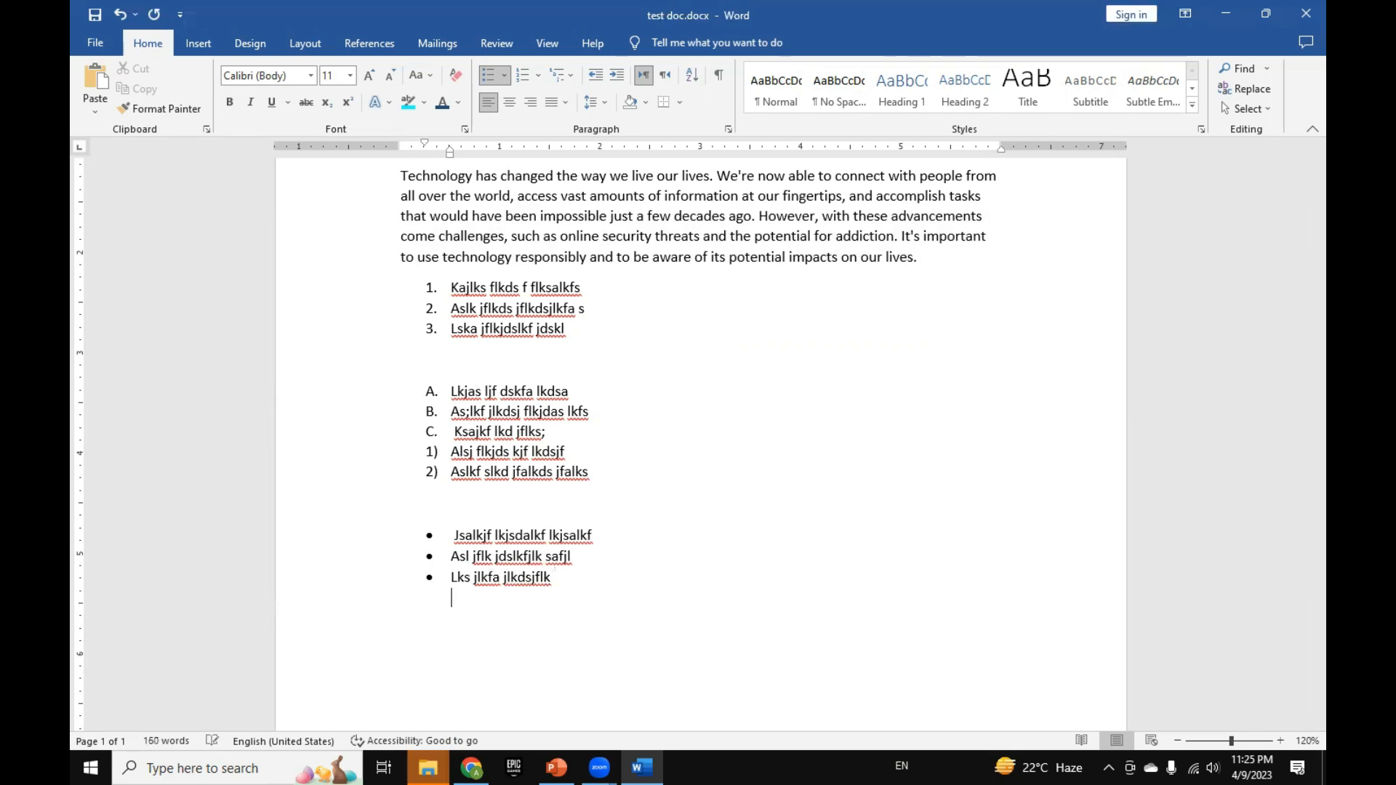
key("Return")
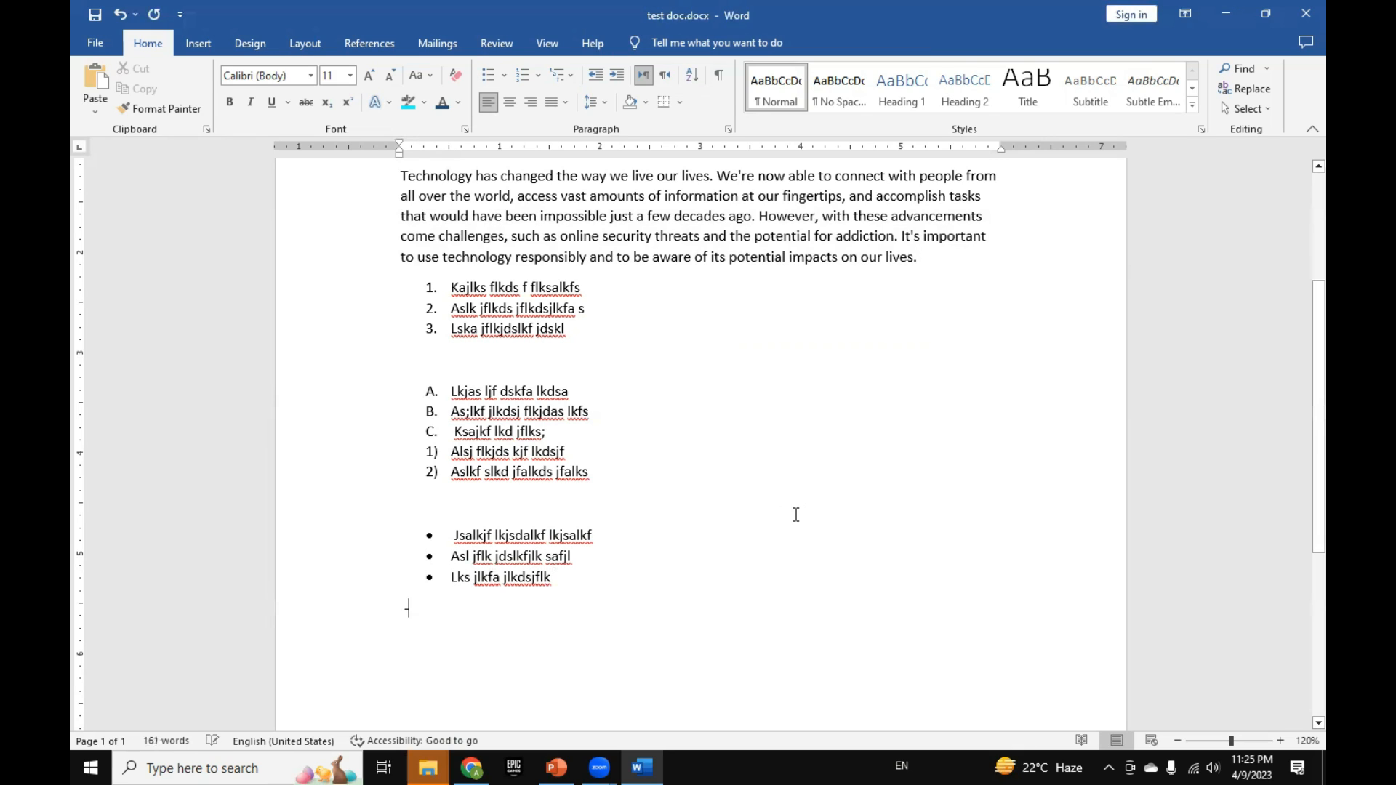
Step: Enter an automatic dash-bullet list with "Slkjfalkjds lkfj lksajflkds", "As;lkfj ;ldskajflk jdslkf js" and "'s ;lkfsd flkdsj fal"
type("- Slkjfalkjds lkfj lksajflkds")
key("Return")
type("As;lkfj ;ldskajflk jdslkf js")
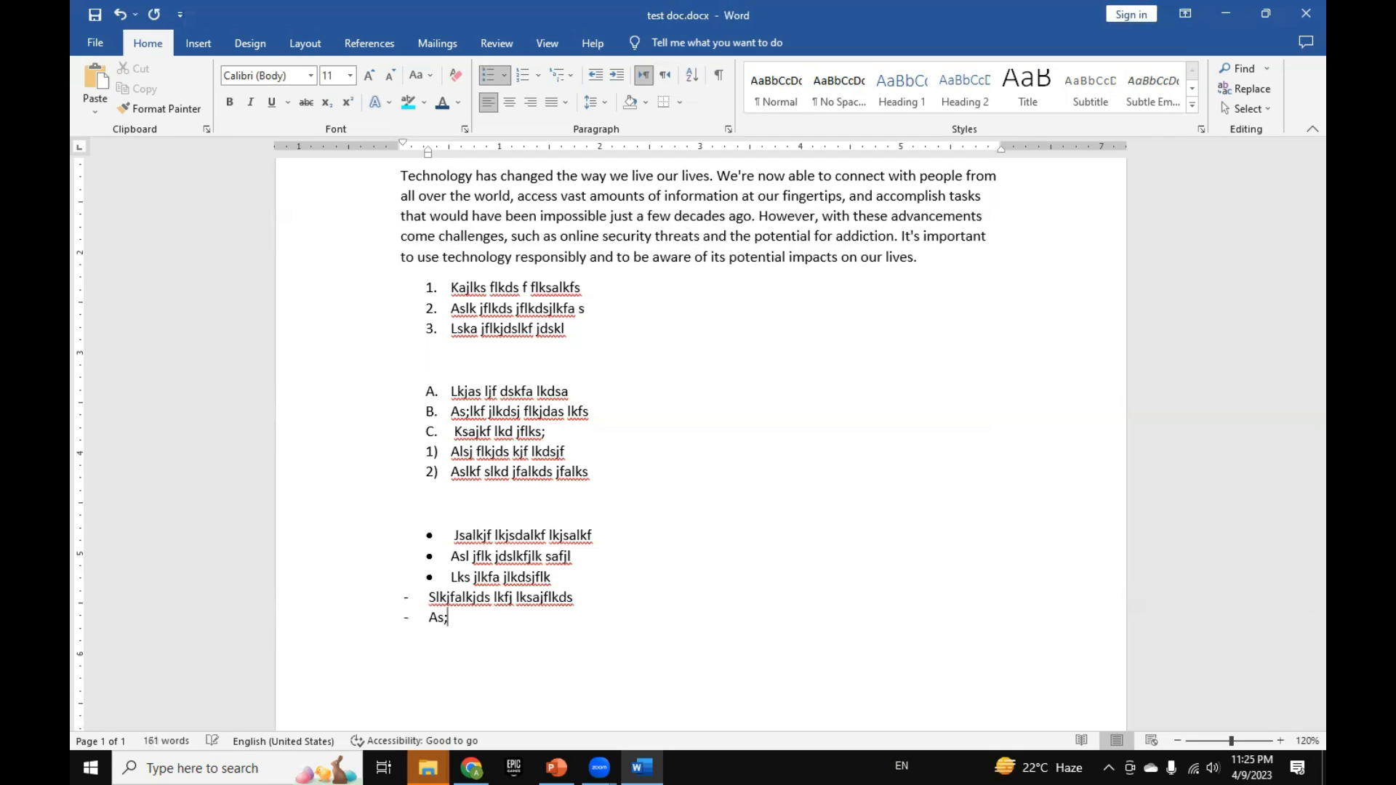
key("Return")
type("'s ;lkfsd flkdsj fal")
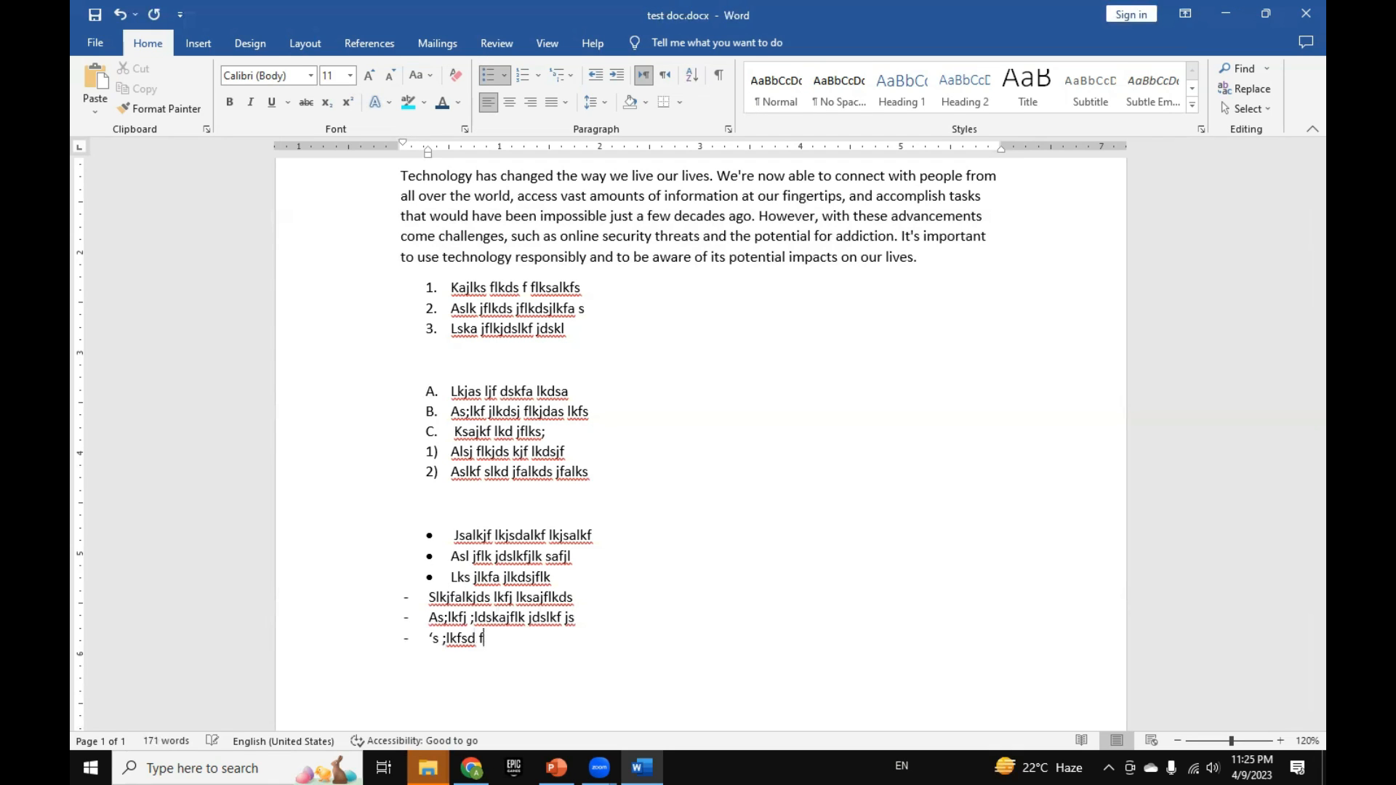
key("Return")
Step: Delete all the sample numbered, lettered, bulleted and dashed list items below the ESSAY 2 paragraph
scroll(799, 500, "down", 3)
scroll(801, 500, "up", 3)
left_click_drag(428, 288, 556, 590)
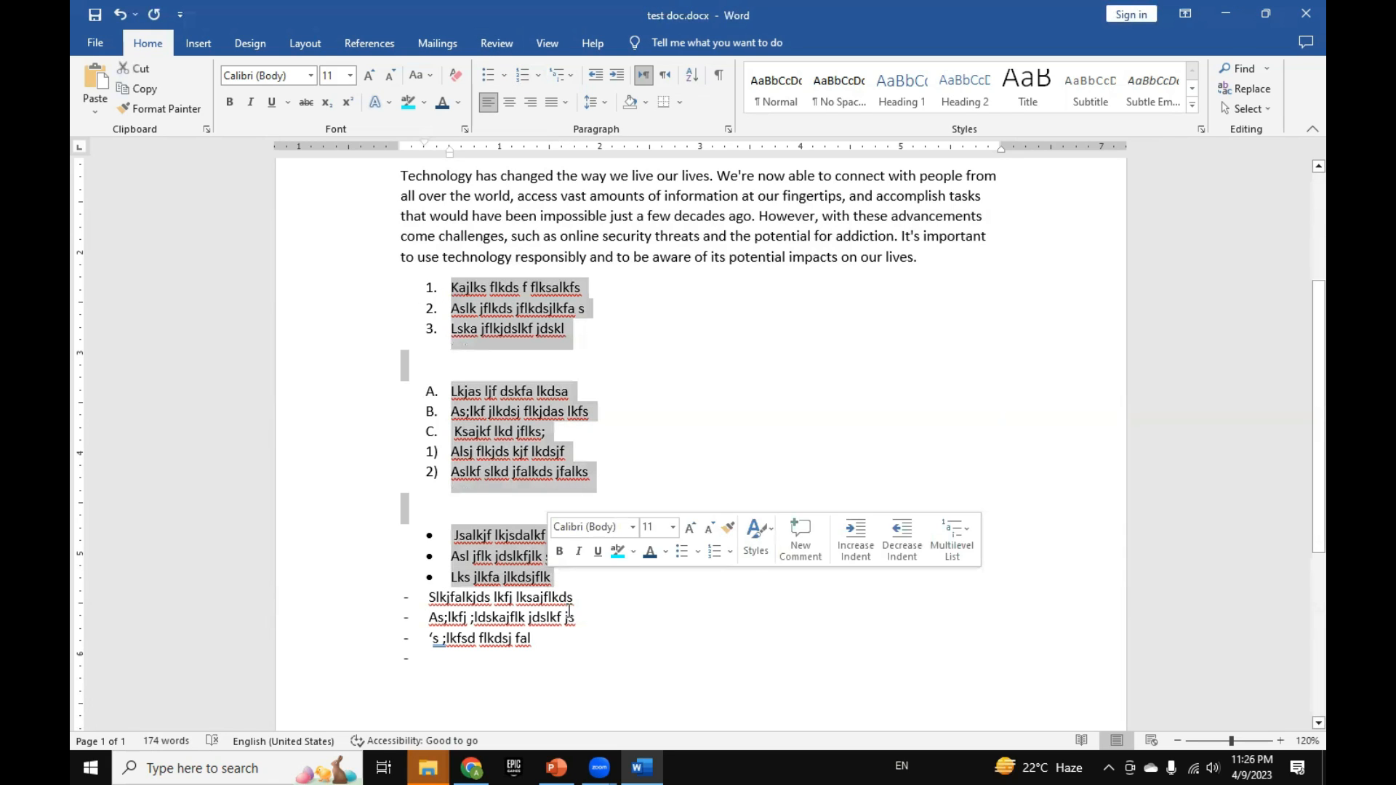
left_click(569, 618, "shift")
left_click(521, 640, "shift")
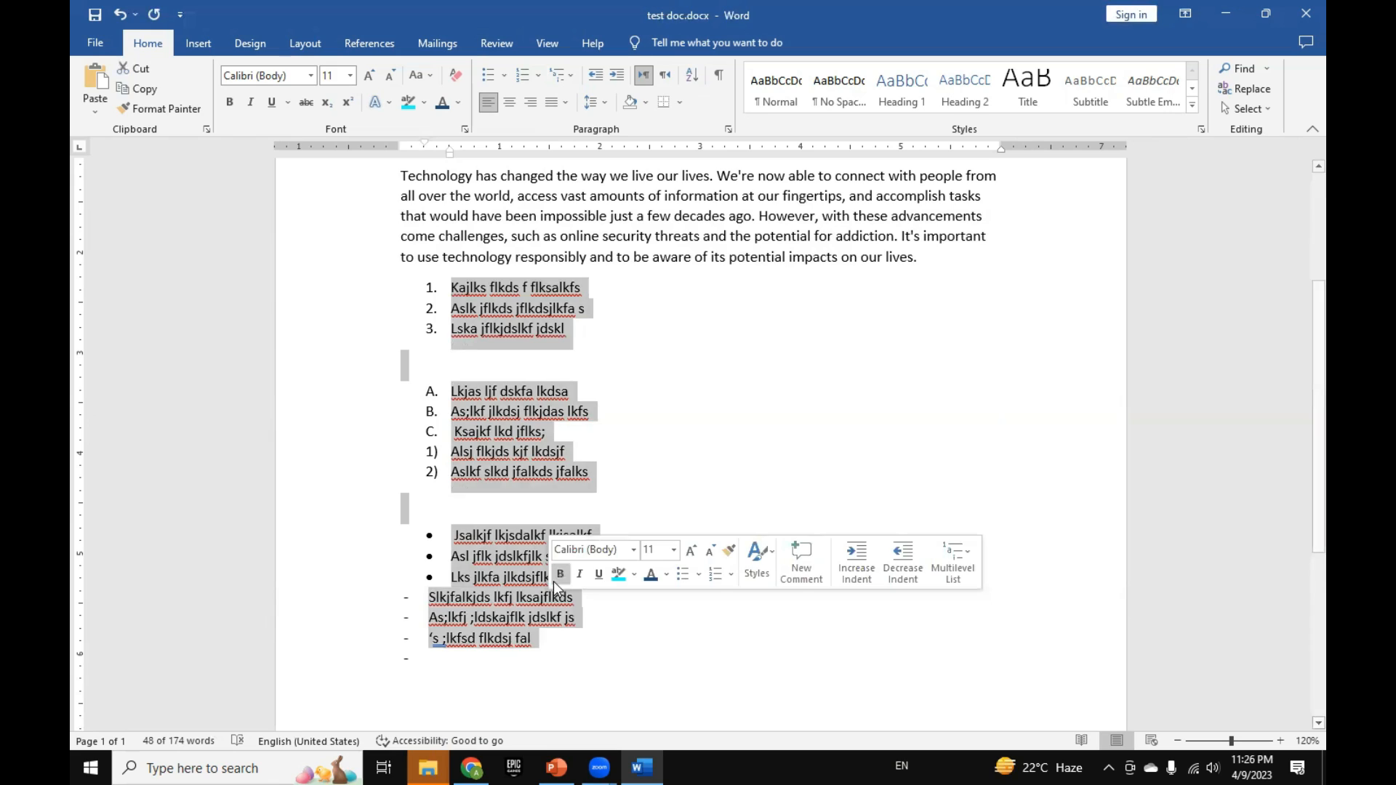
key("Delete")
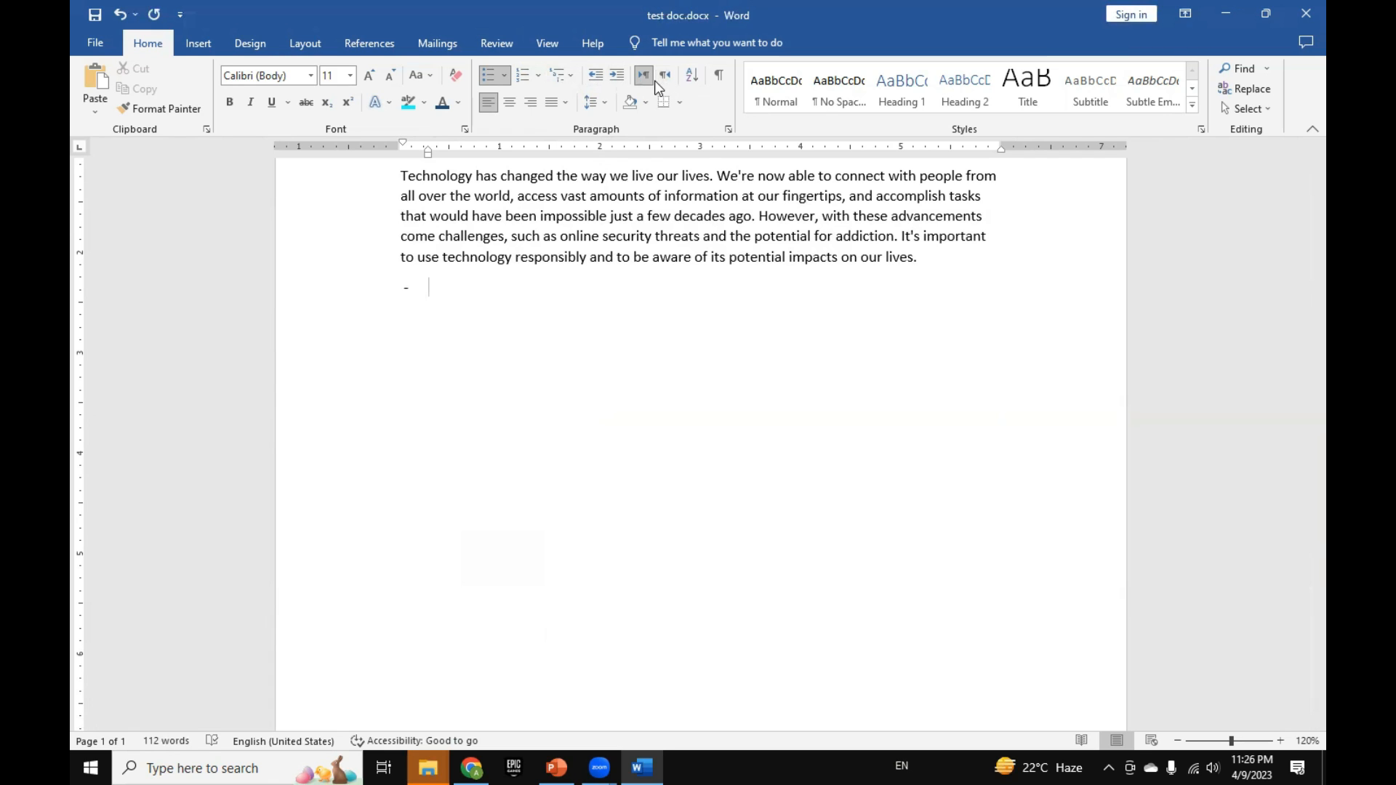
Step: Remove the leftover dash bullet below the paragraph and add a blank line
left_click(642, 257)
scroll(639, 309, "up", 1)
scroll(639, 309, "down", 1)
left_click(545, 328)
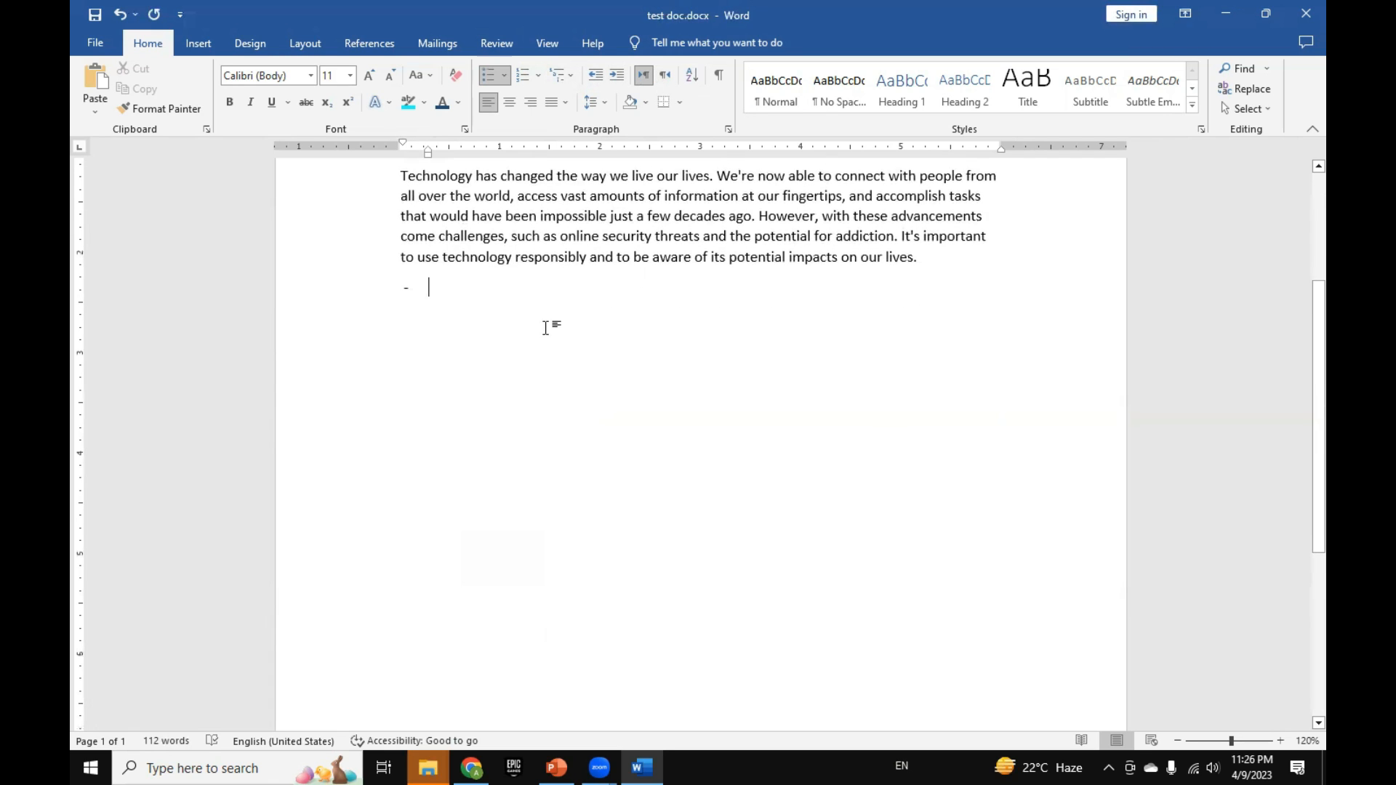
key("Return")
key("Return")
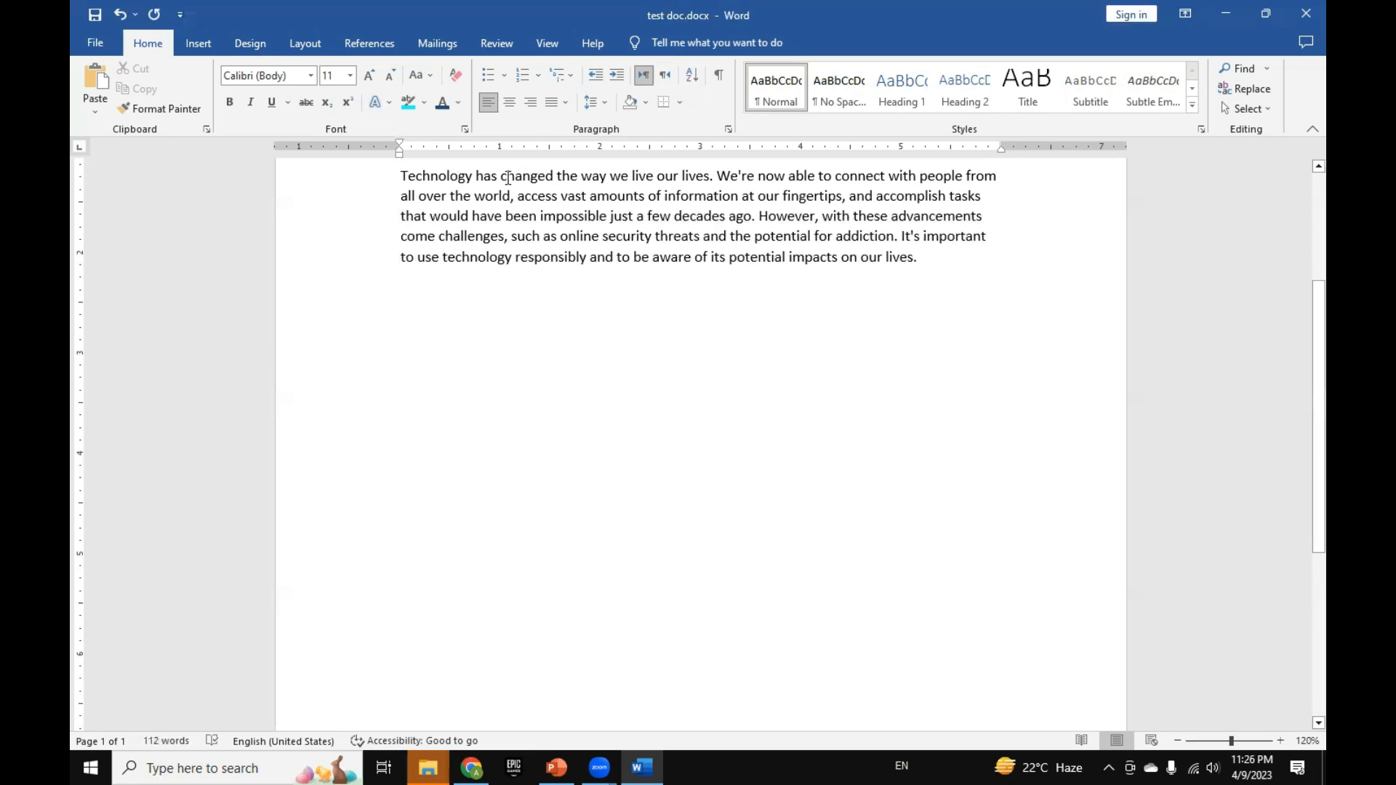
Step: Align the blank line below the paragraph to the right, and set it back to left alignment
left_click(531, 104)
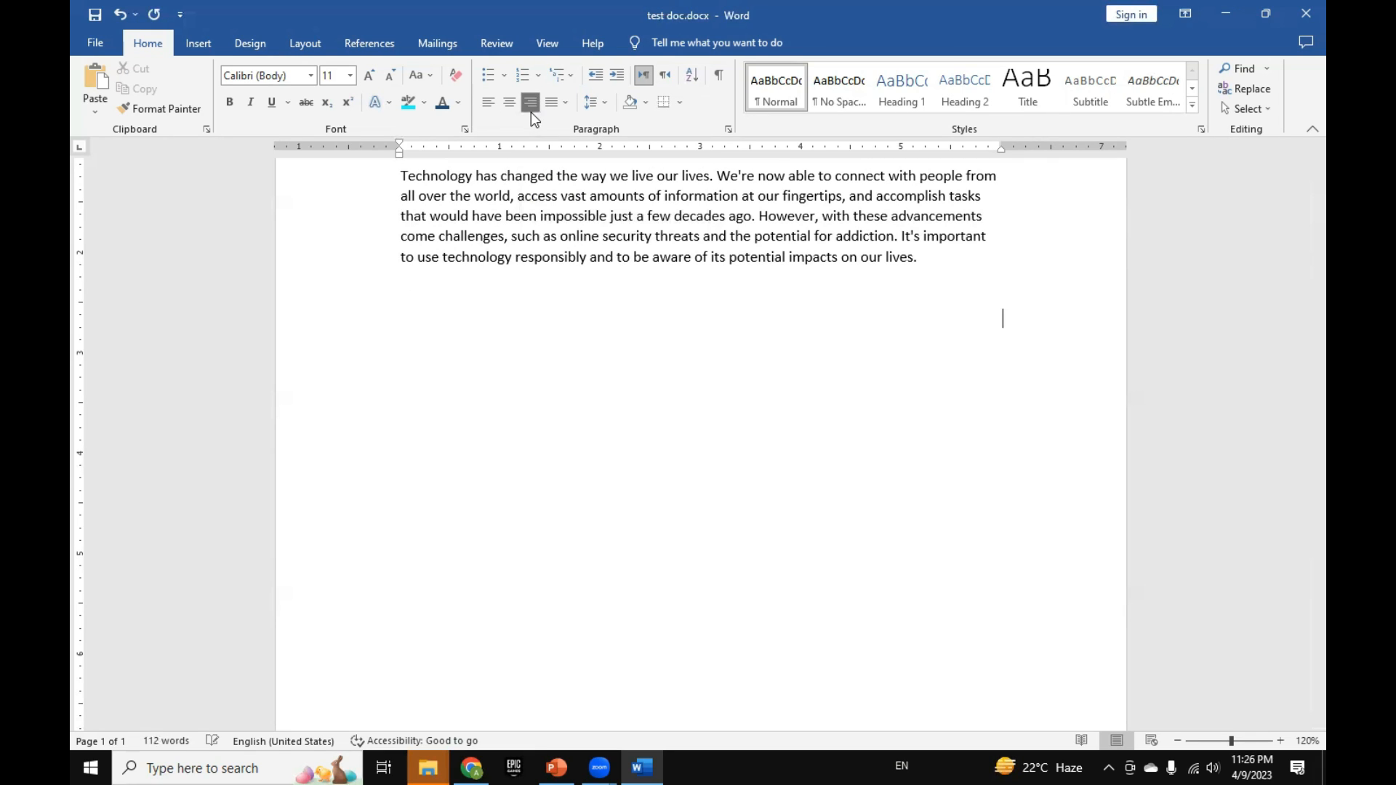
left_click(485, 111)
left_click(490, 104)
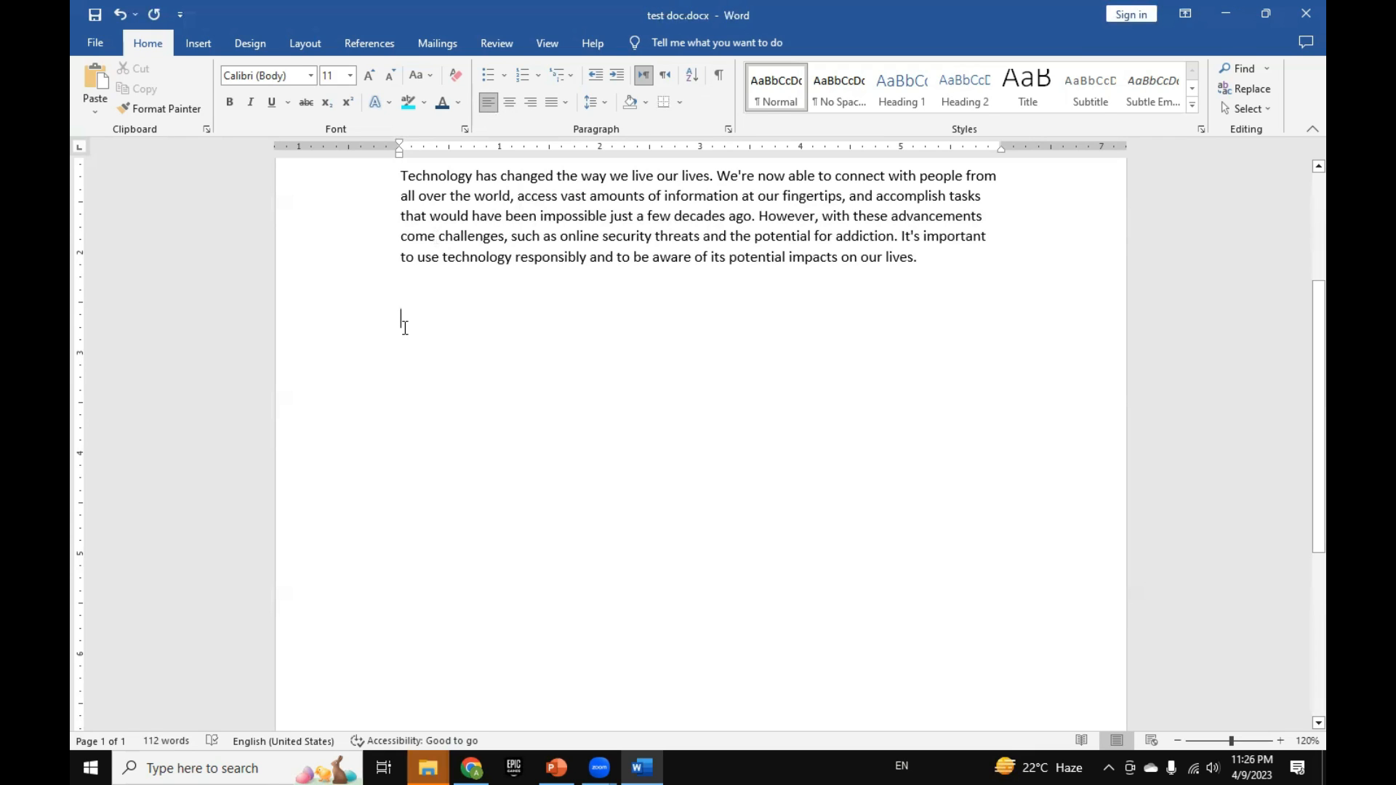
Step: Set the blank line's text direction to right-to-left, and switch it back to left-to-right
left_click(665, 75)
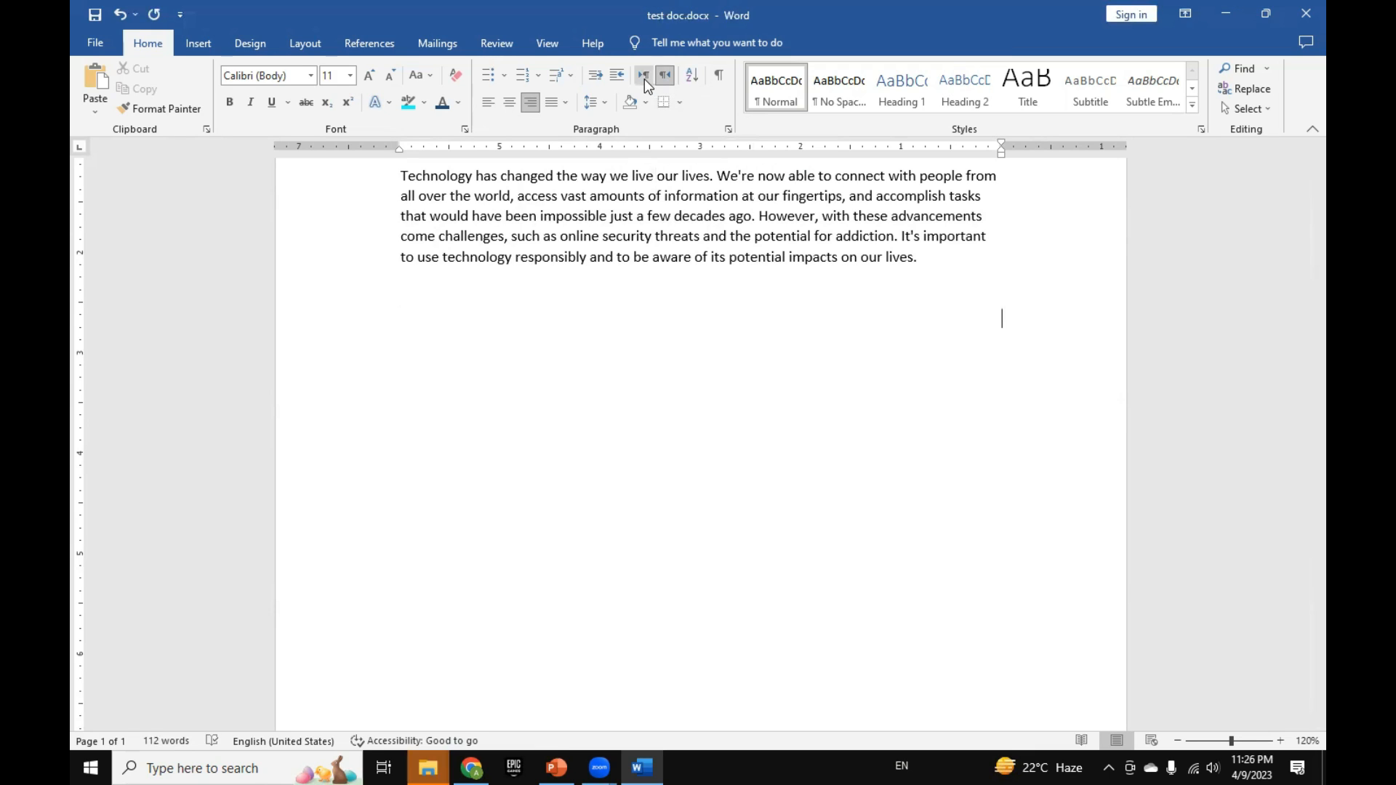
left_click(645, 75)
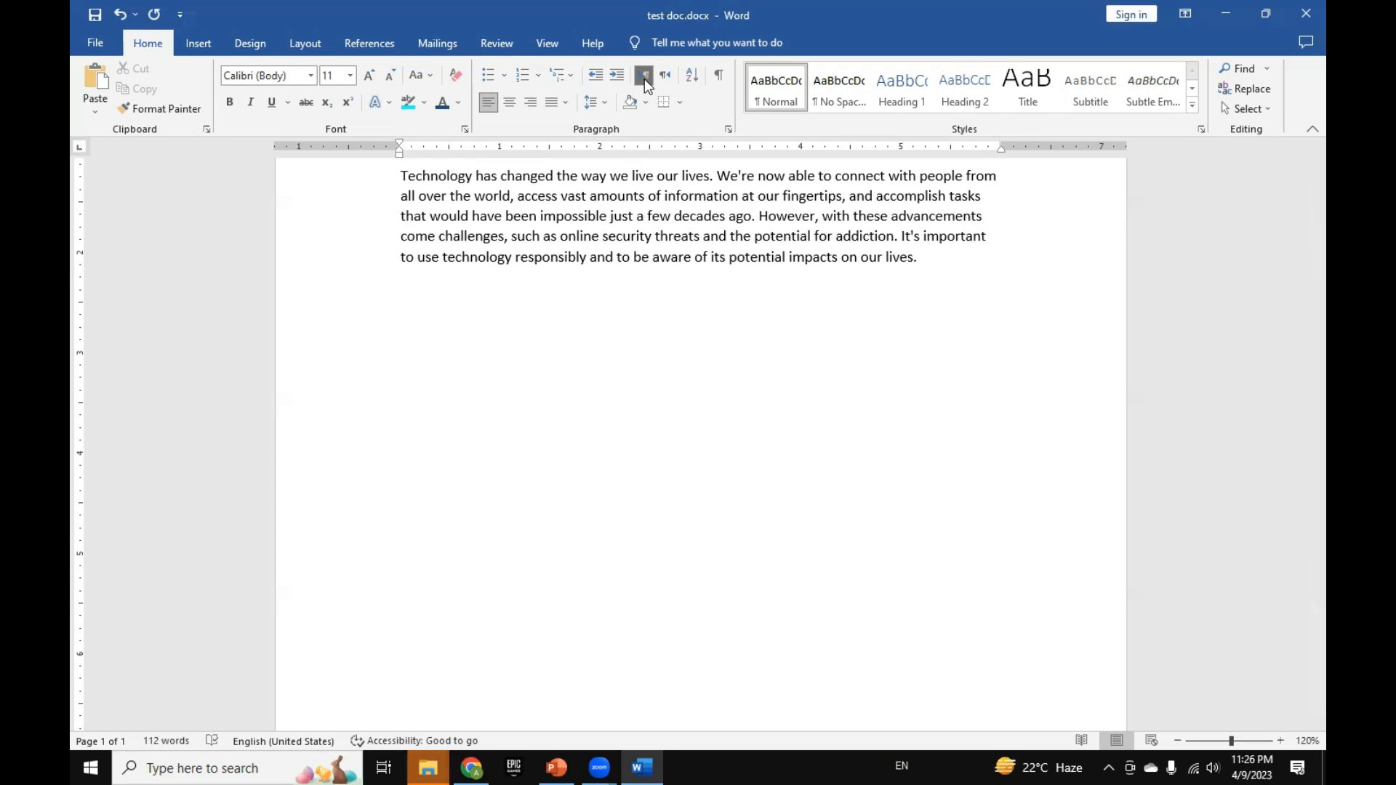
left_click(746, 317)
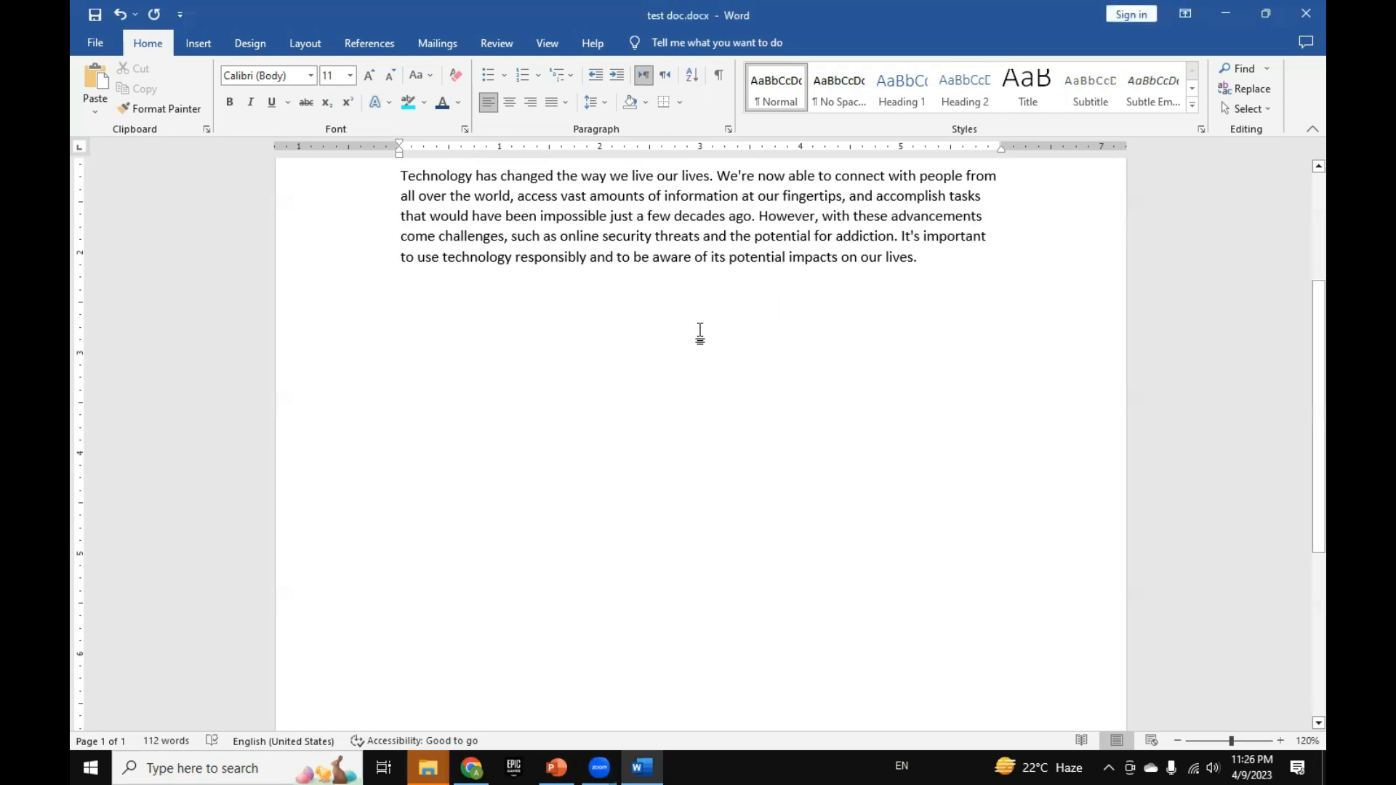
Step: Switch to PowerPoint, complete the Language Direction shortcut as "Ctrl + left shift for left handed languages", and return to Word
type("lang")
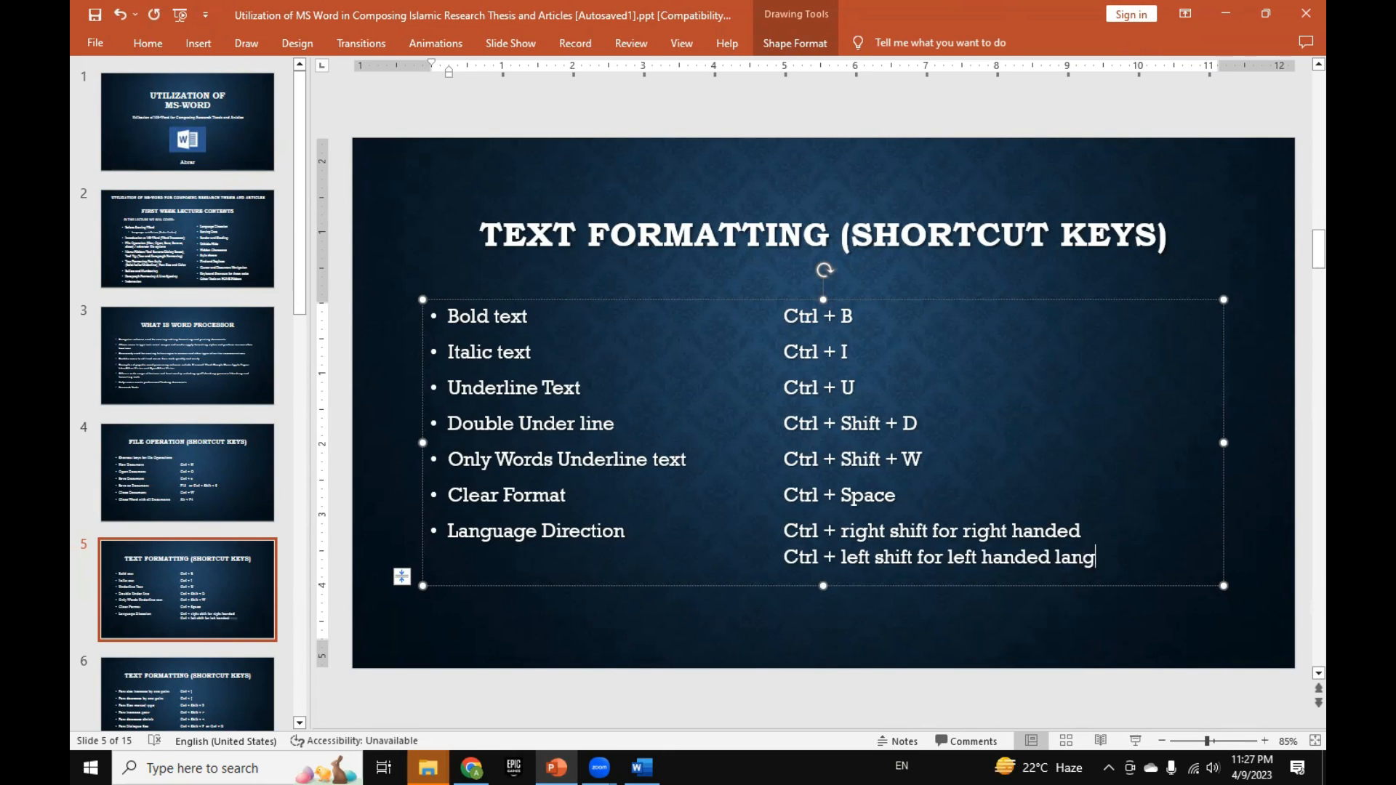
type("auages")
left_click(642, 768)
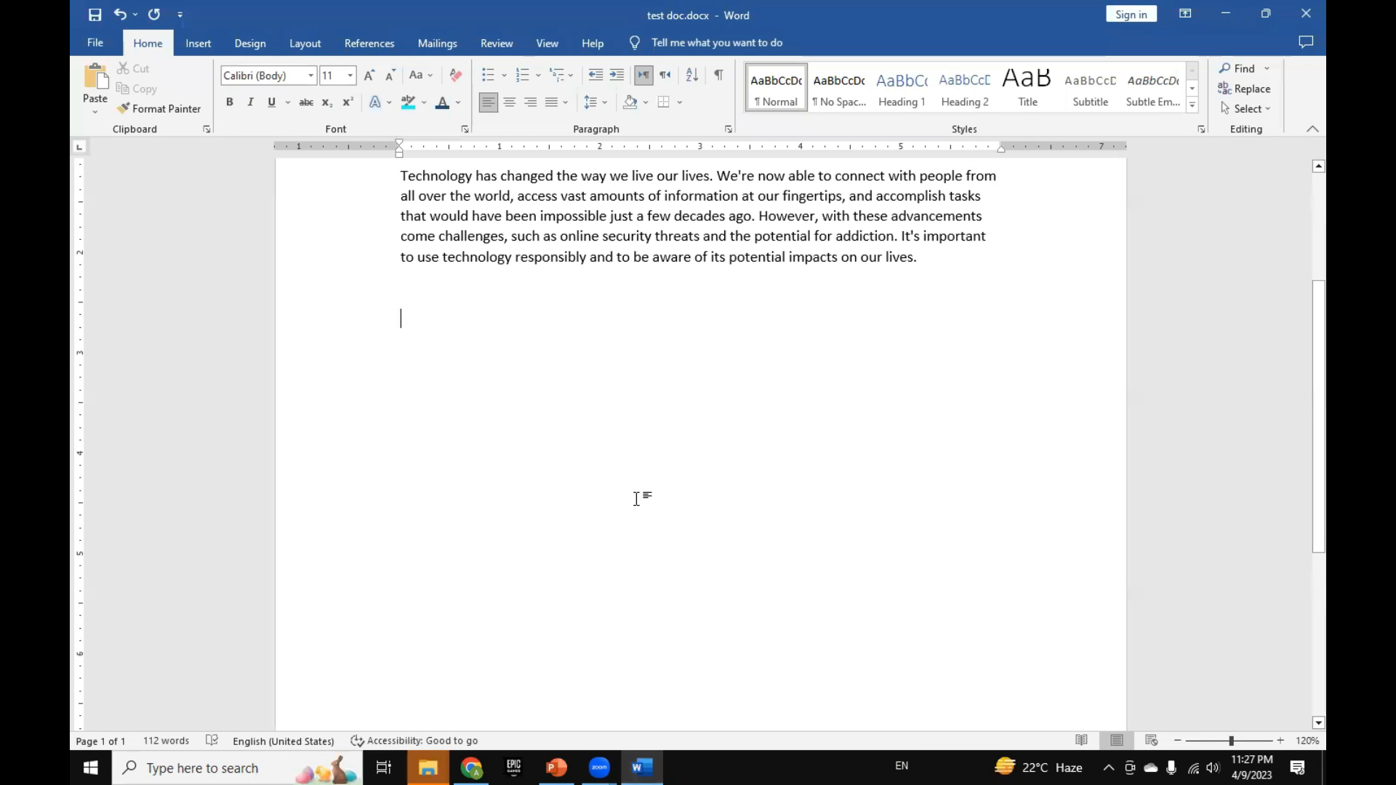
Step: Switch the text direction of the blank line below the paragraph between right-to-left and left-to-right several times, ending with left-to-right
key("ctrl+Shift_R")
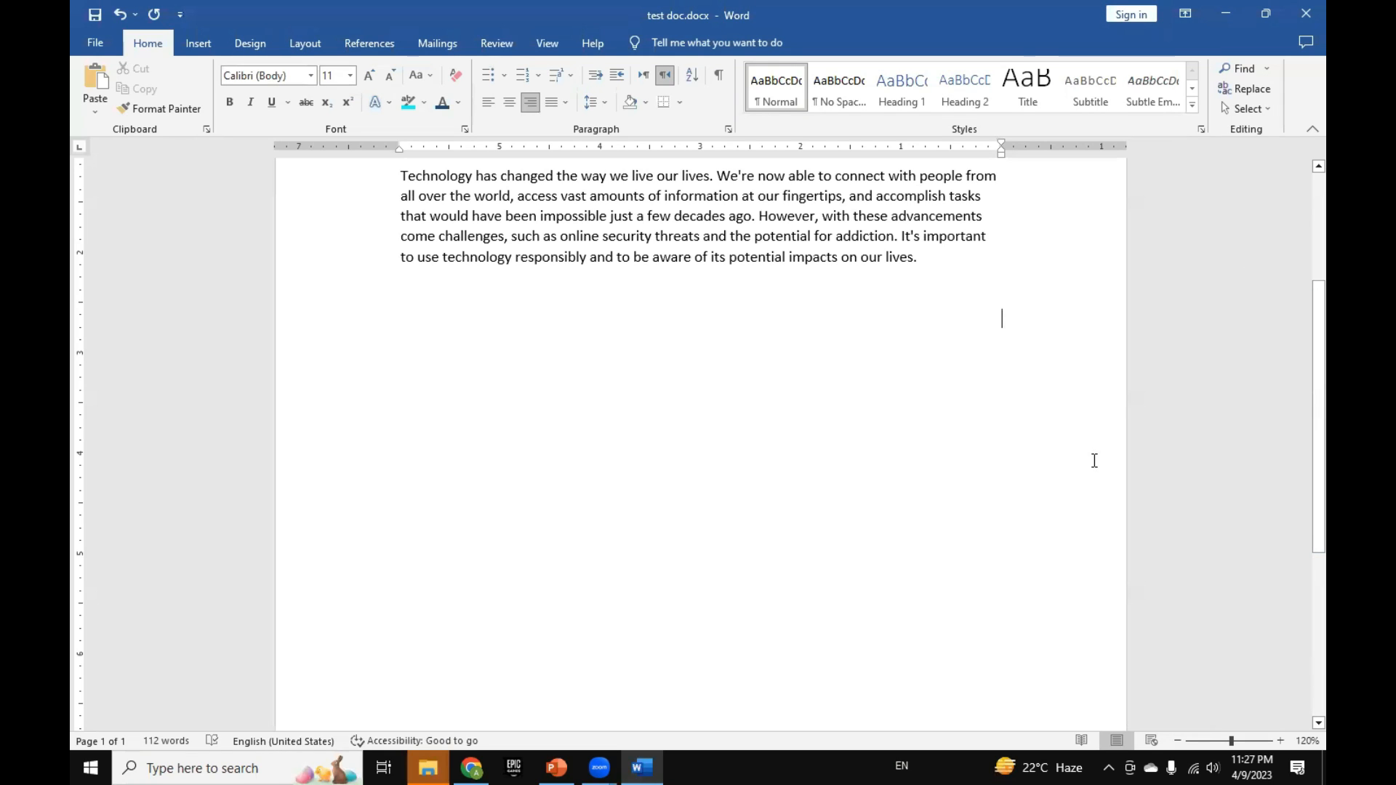
key("ctrl+shift")
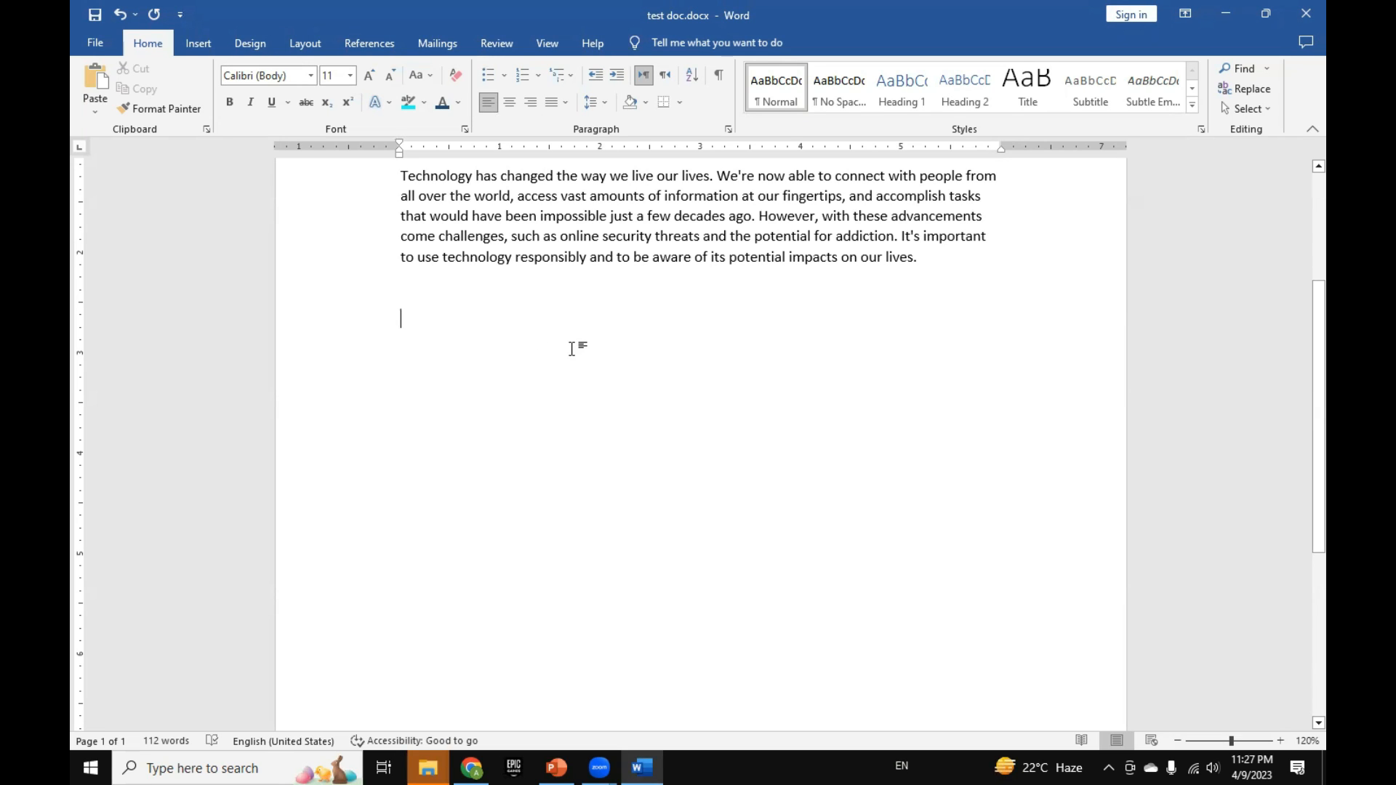
key("ctrl+shift")
key("ctrl+shift")
key("ctrl+Shift_R")
key("ctrl+Shift_L")
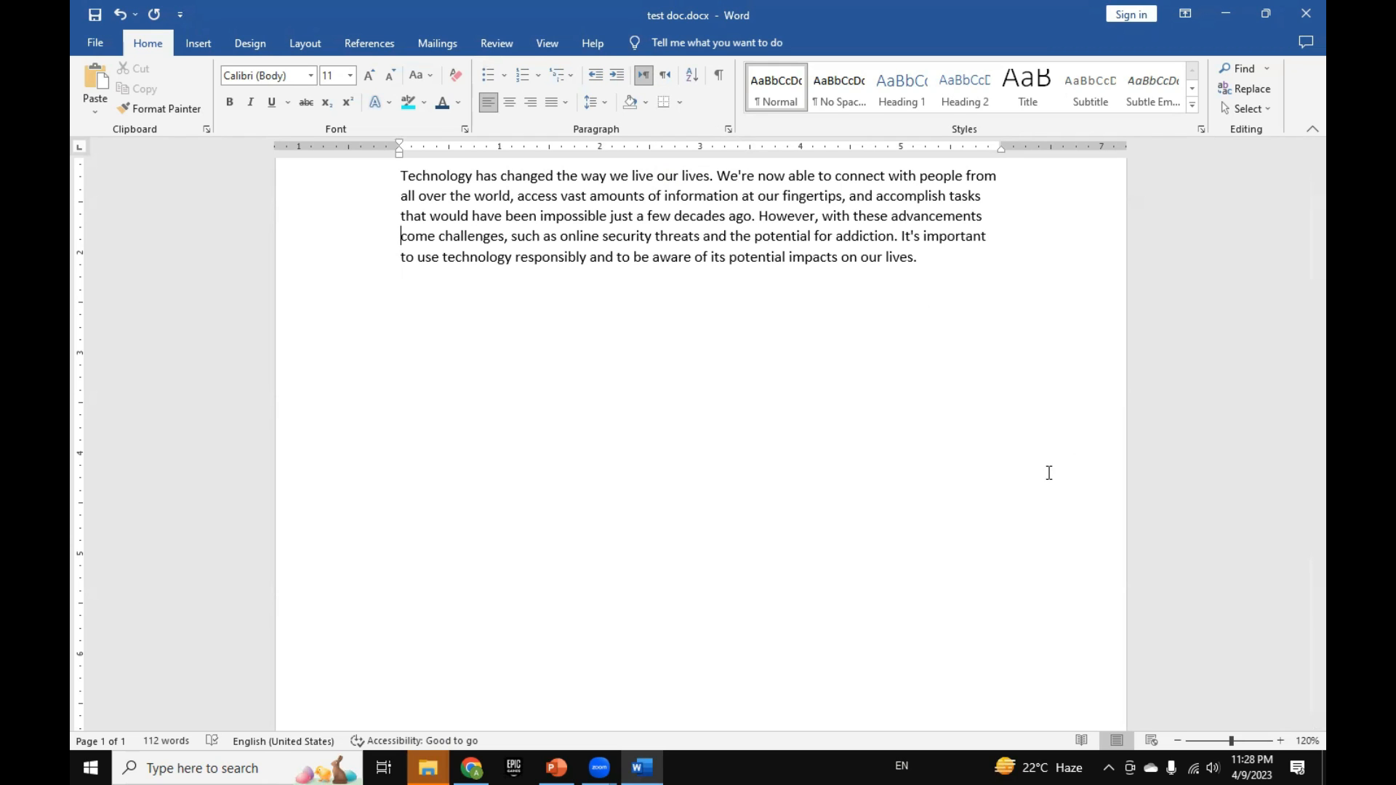
Step: Set the Essay 2 paragraph's text direction to right-to-left, and switch it back to left-to-right
scroll(1037, 473, "up", 3)
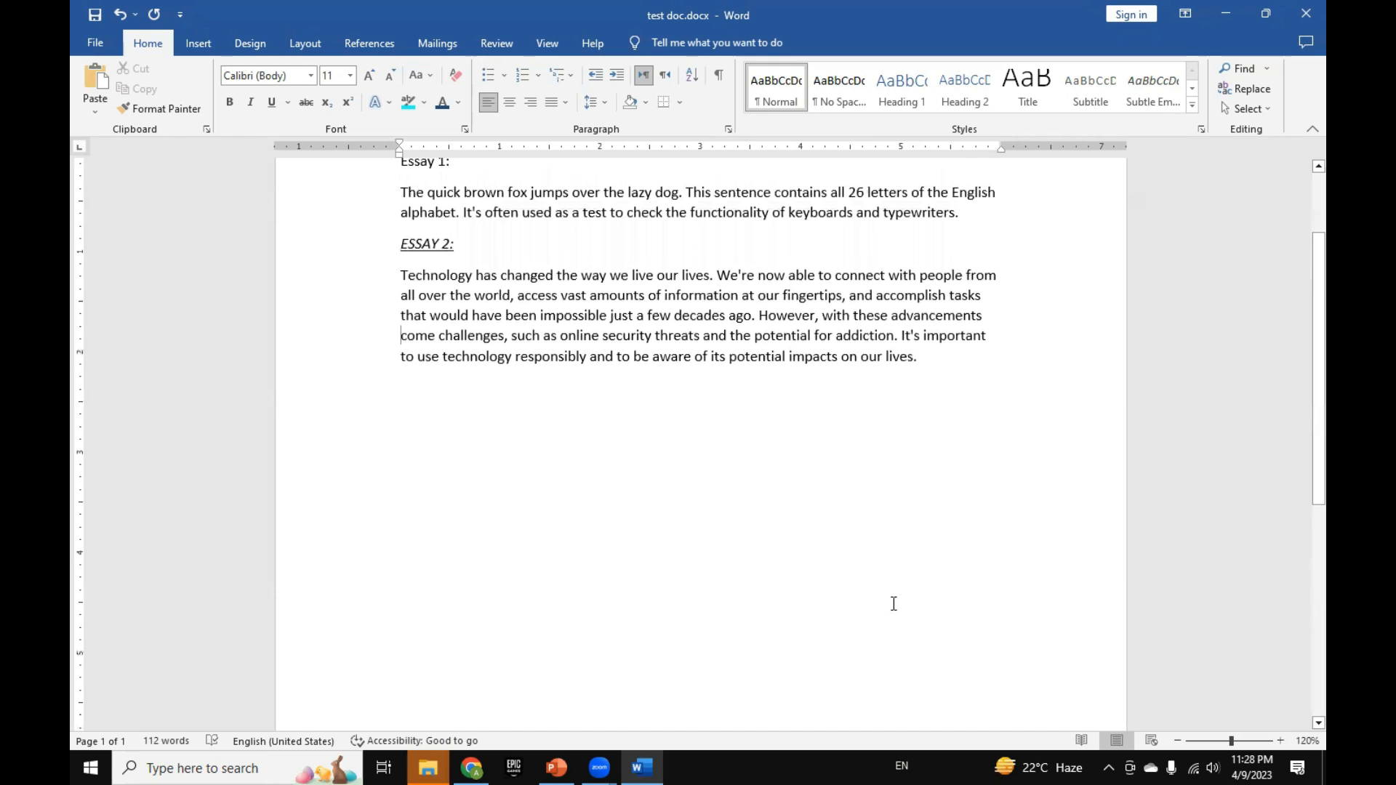
key("ctrl+Shift_R")
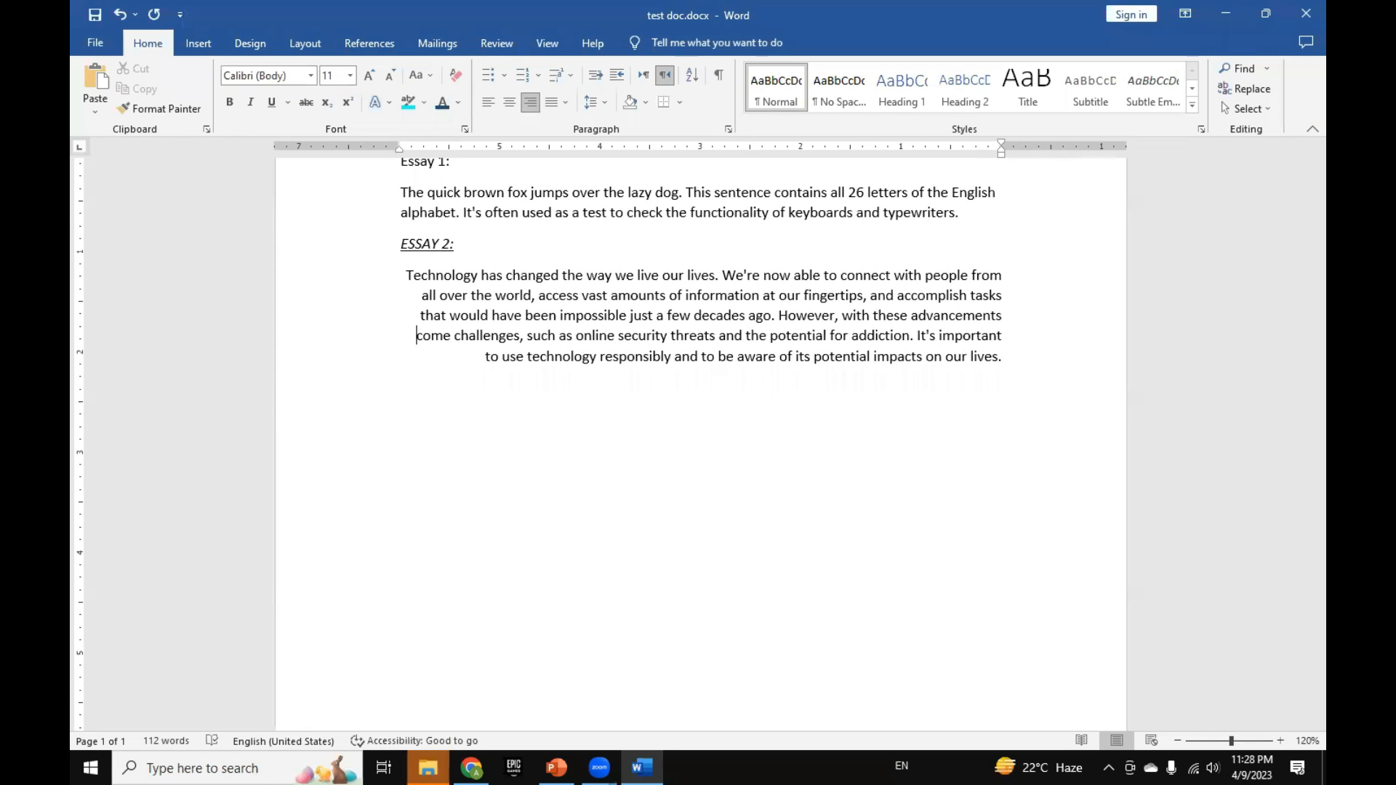
key("ctrl+Shift_L")
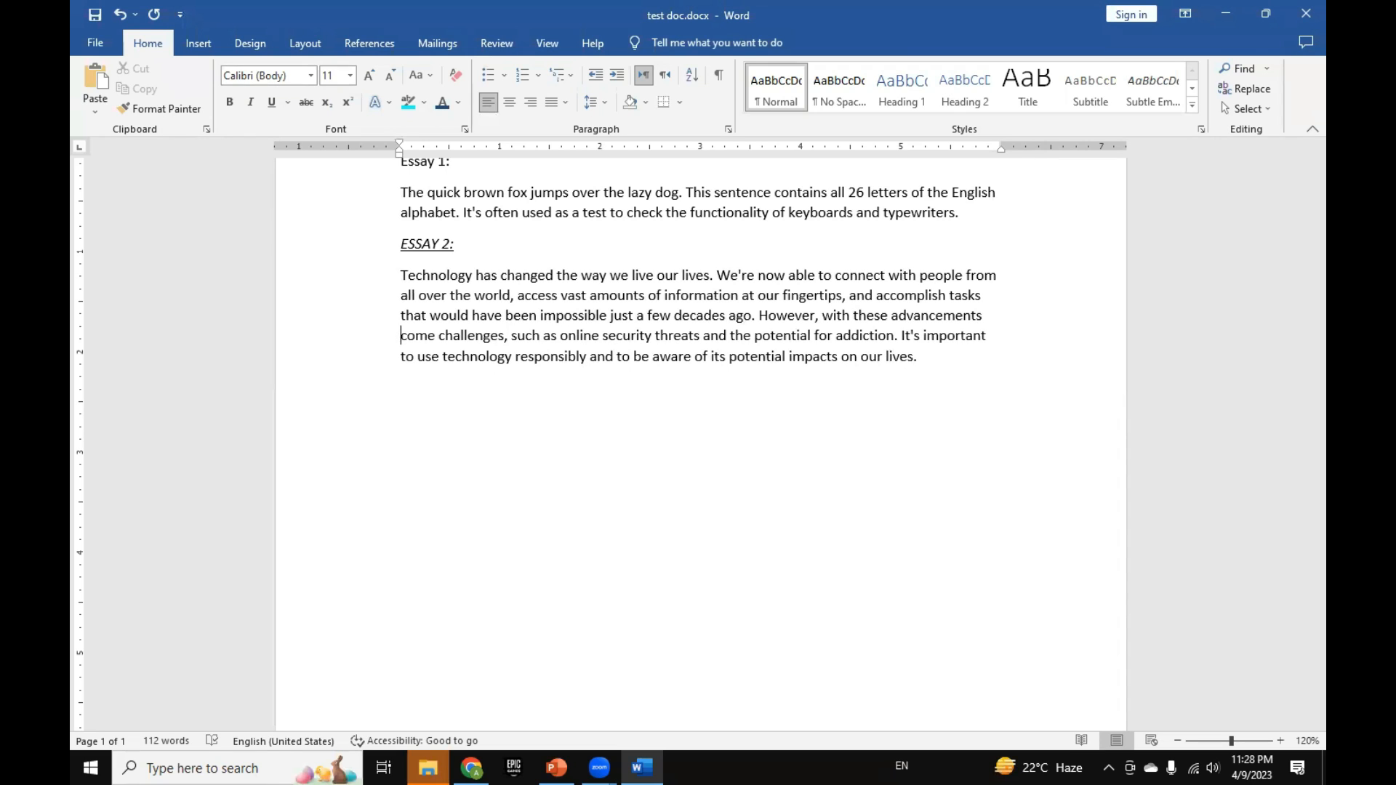
key("Return")
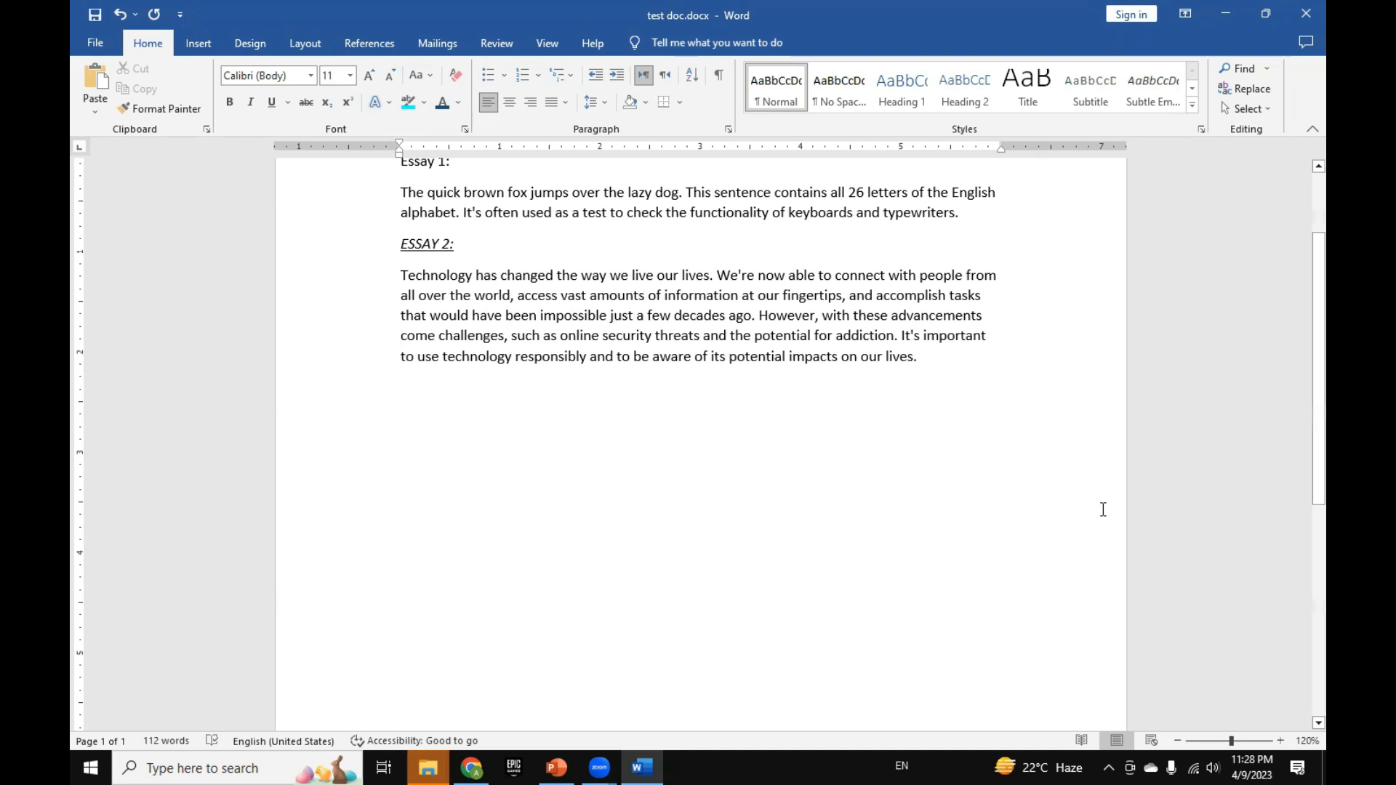
Step: Set the line spacing of the Essay 2 paragraph to 1.0 and clear the selection
left_click_drag(368, 281, 378, 356)
left_click(605, 103)
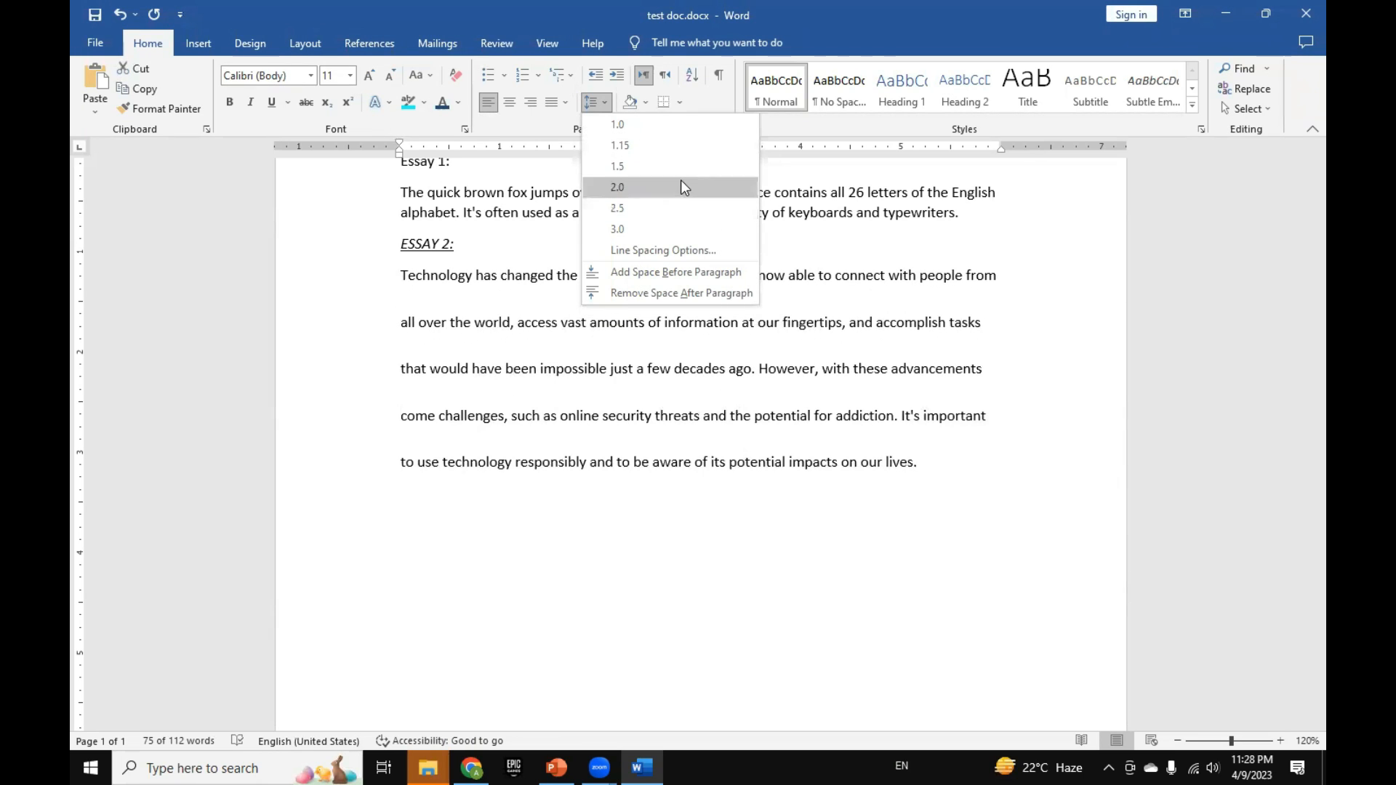
left_click(679, 138)
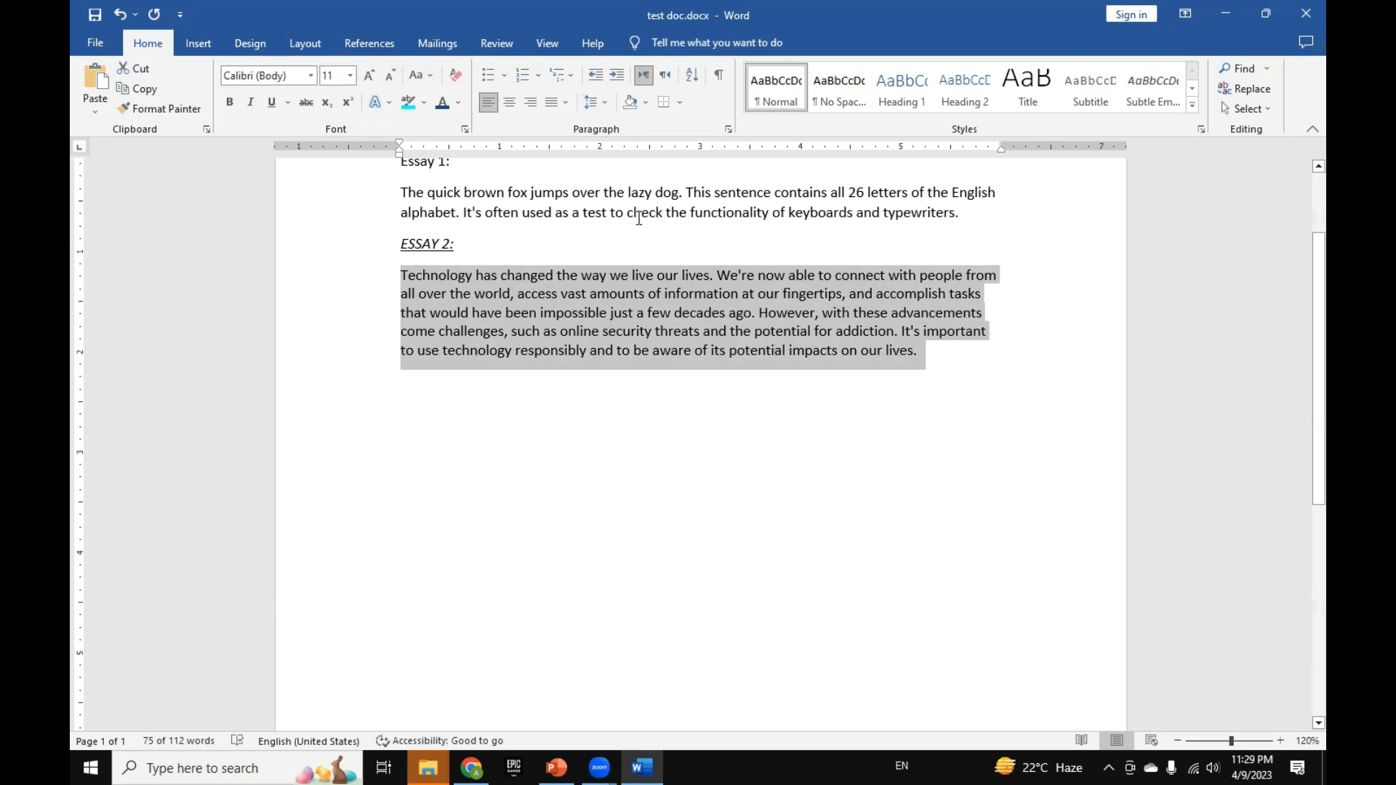
left_click(596, 211)
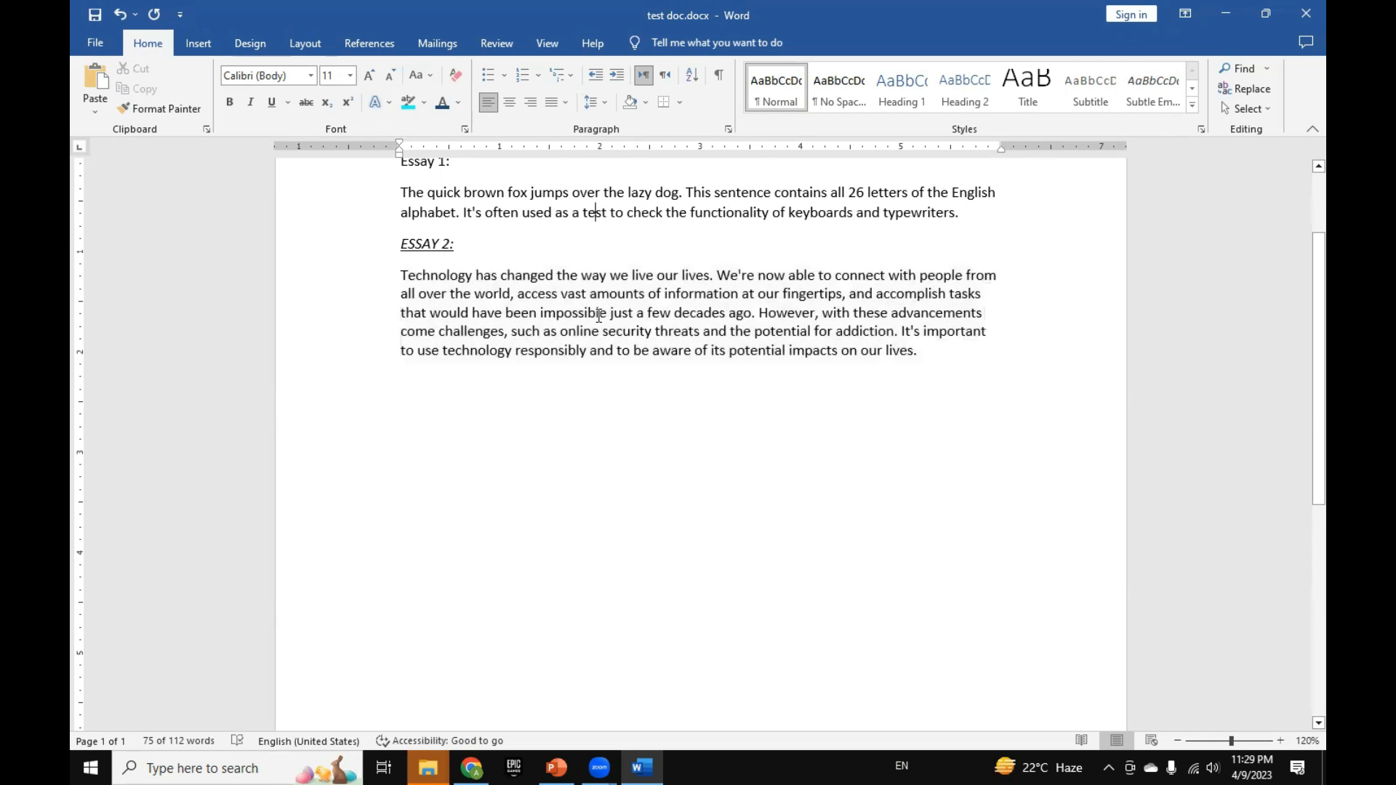
key("Return")
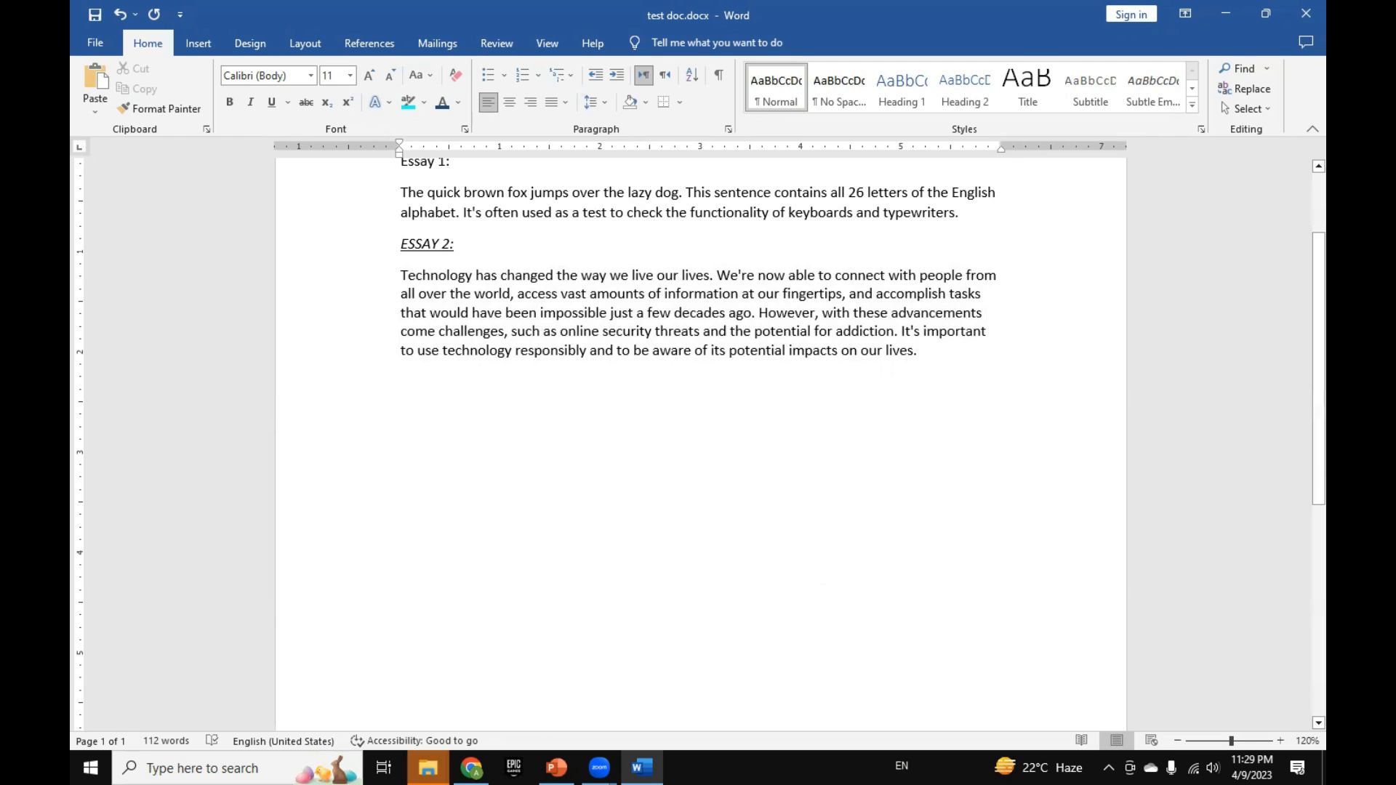
Step: Copy the word list from water to grade in the ChatGPT page in Chrome, and paste it without bullets below the Essay 2 paragraph in Word
key("alt+Tab")
right_click(606, 315)
left_click(621, 322)
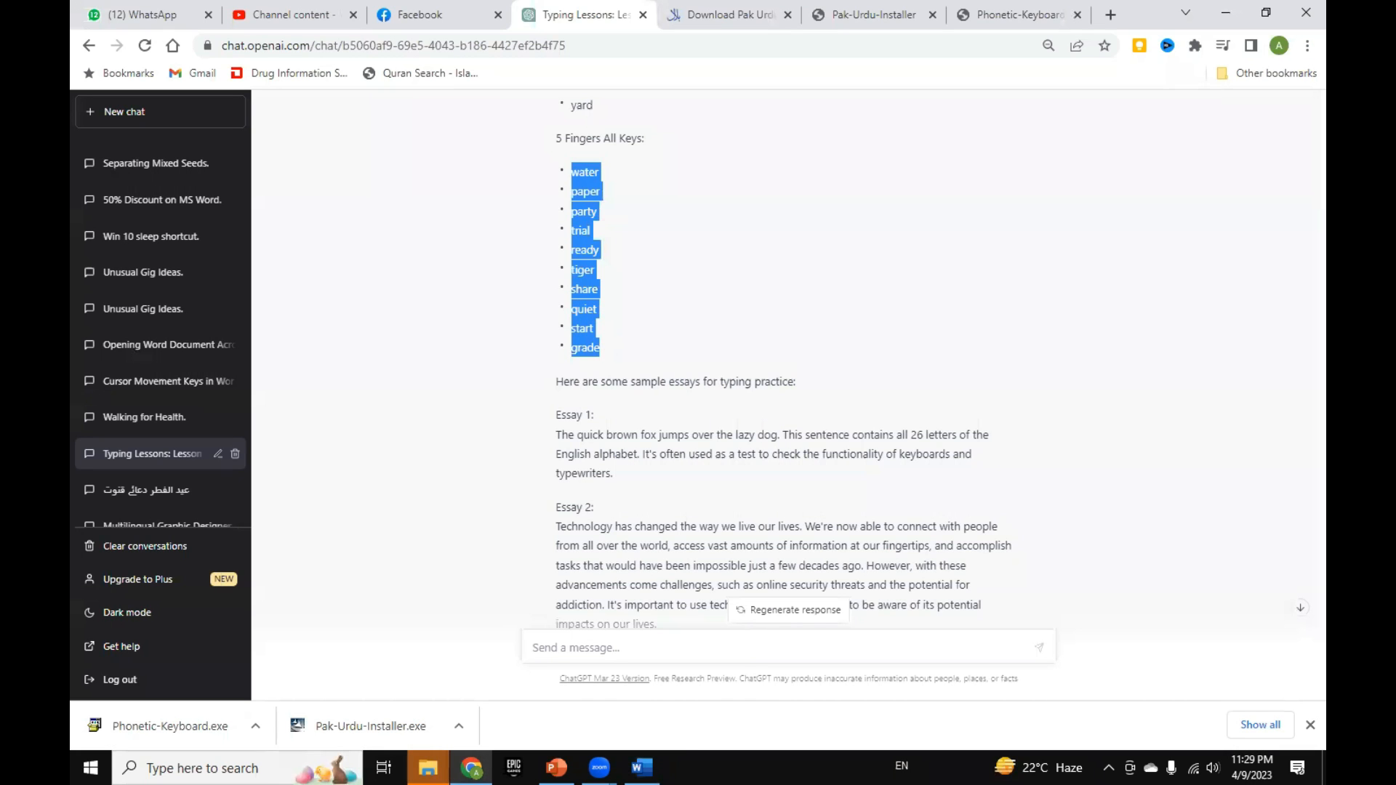
key("alt+Tab")
right_click(404, 410)
left_click(499, 517)
scroll(459, 488, "down", 2)
Step: Sort the pasted word list by paragraph text in ascending order, and re-sort it in descending order
left_click_drag(404, 311, 445, 573)
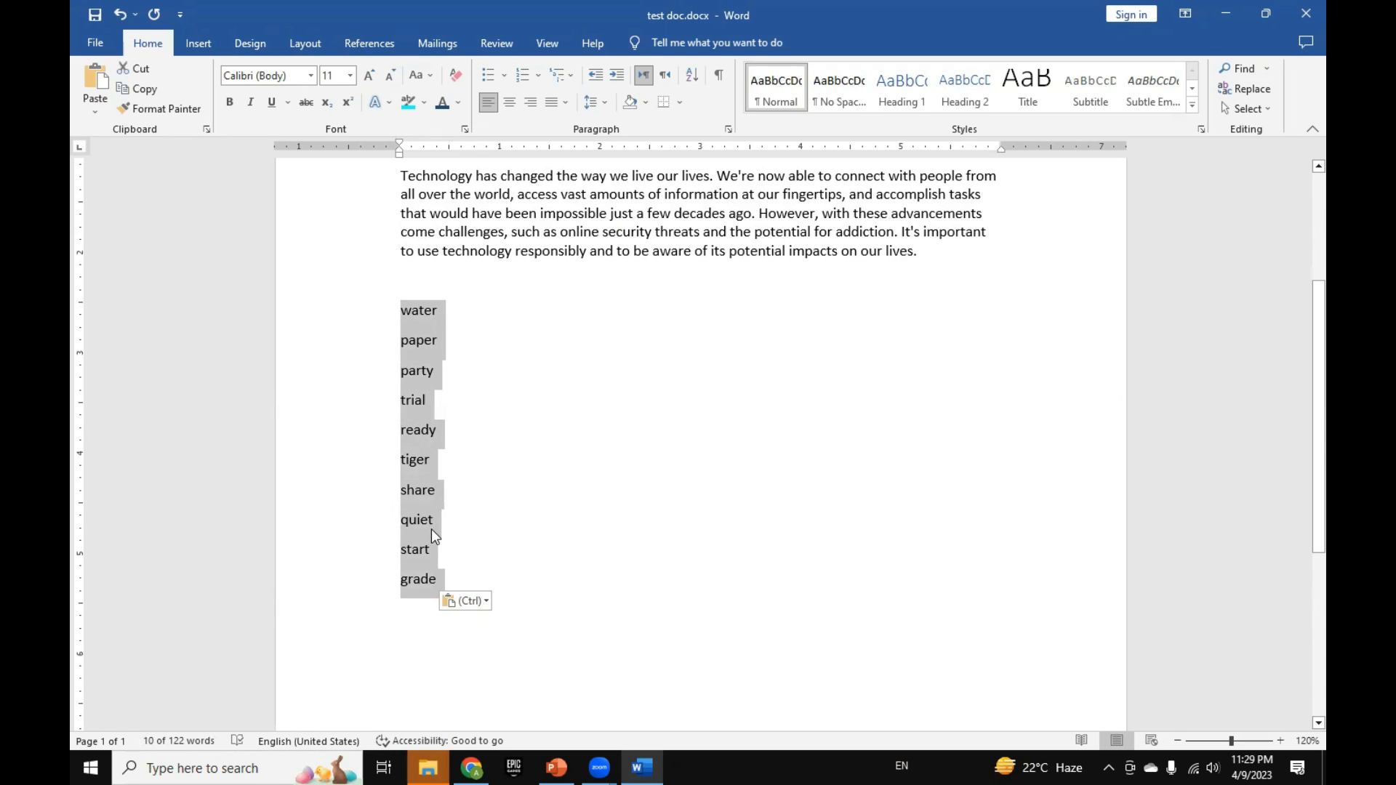
left_click(690, 84)
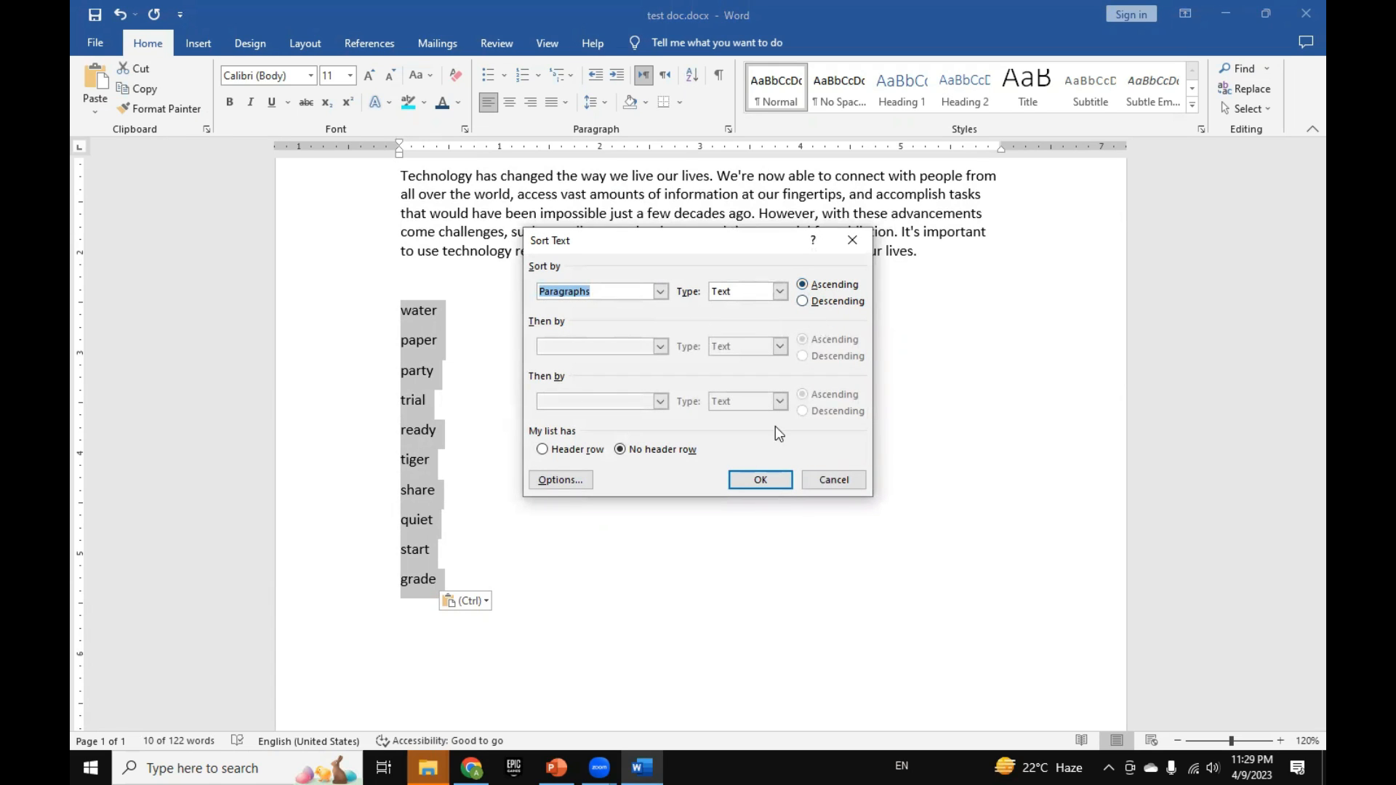
left_click(760, 480)
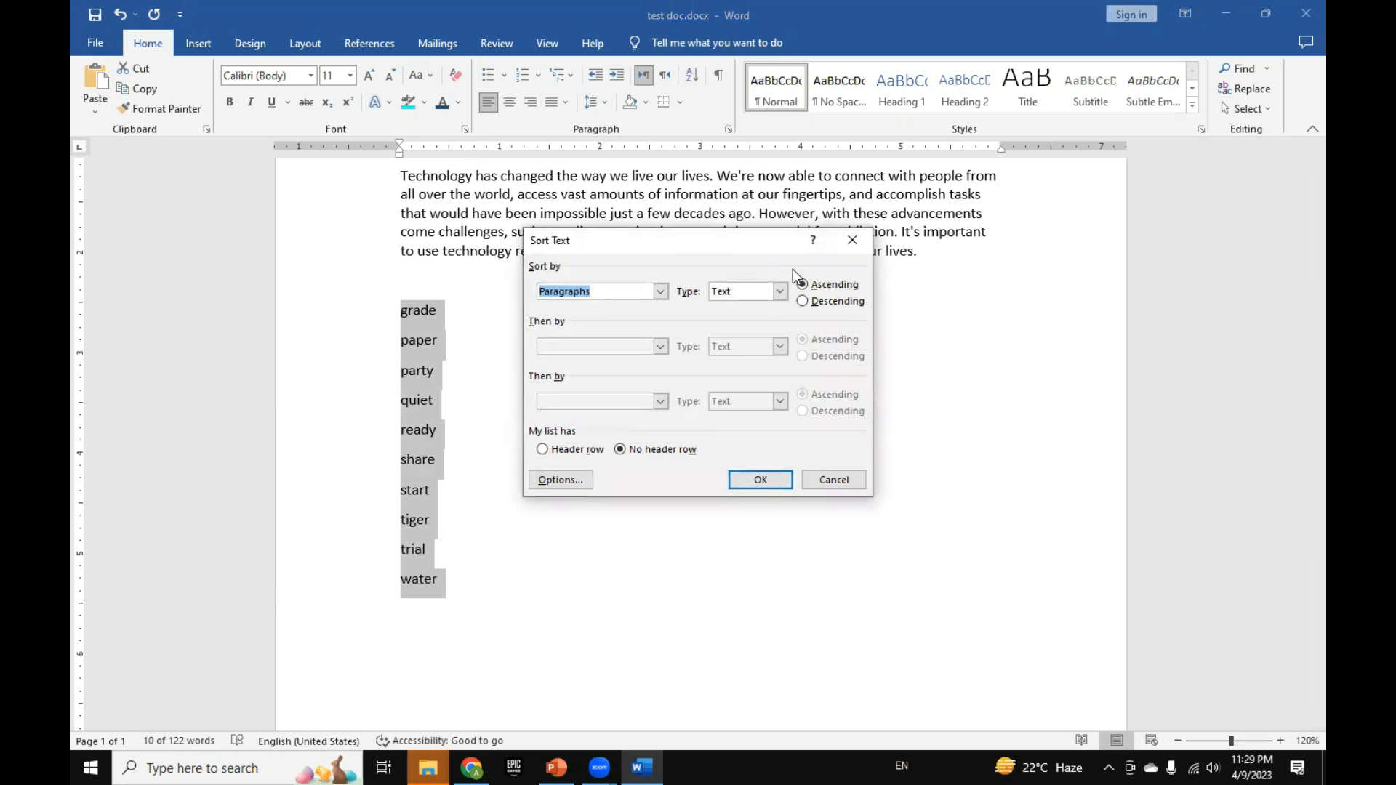
left_click(804, 301)
left_click(744, 480)
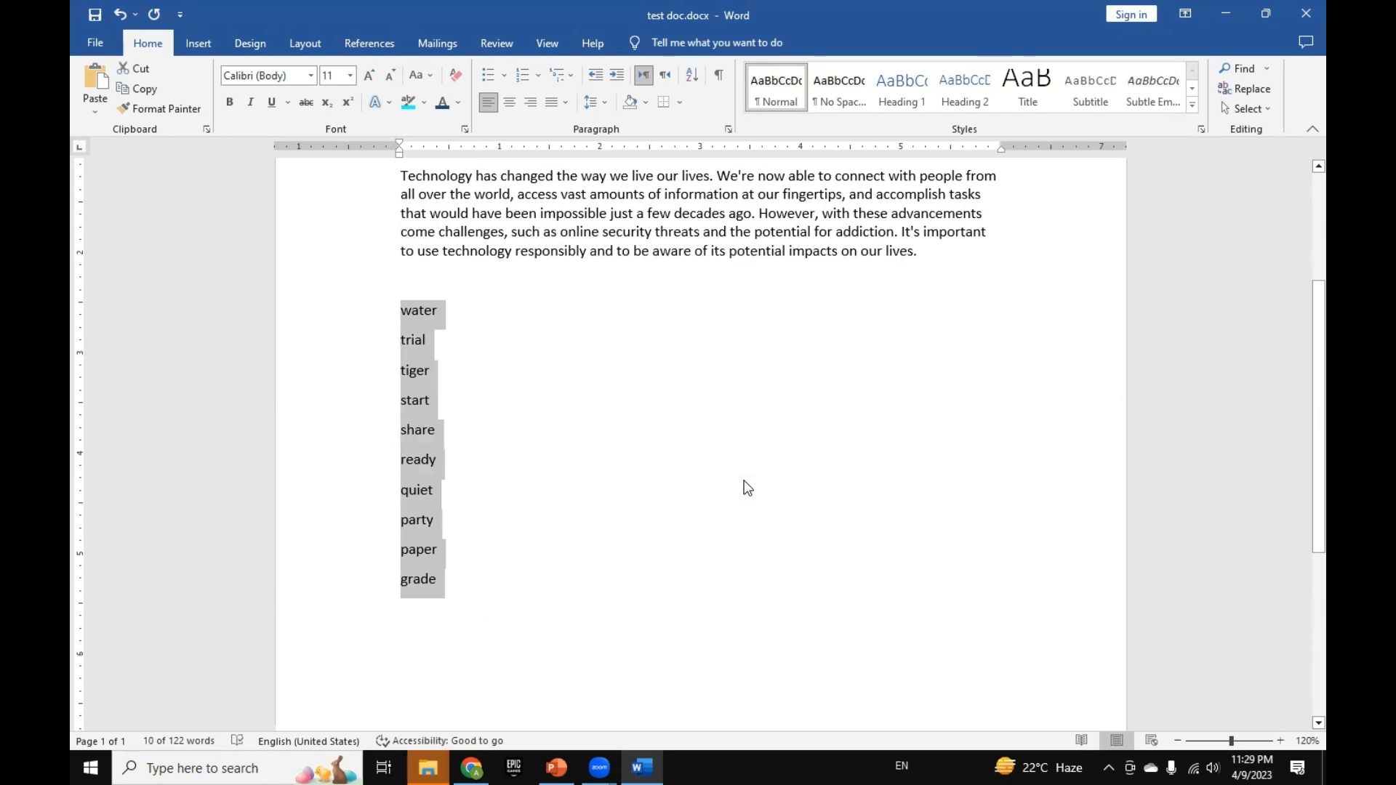
Step: Sort the selected word list by paragraph text in ascending order and clear the selection
left_click(692, 75)
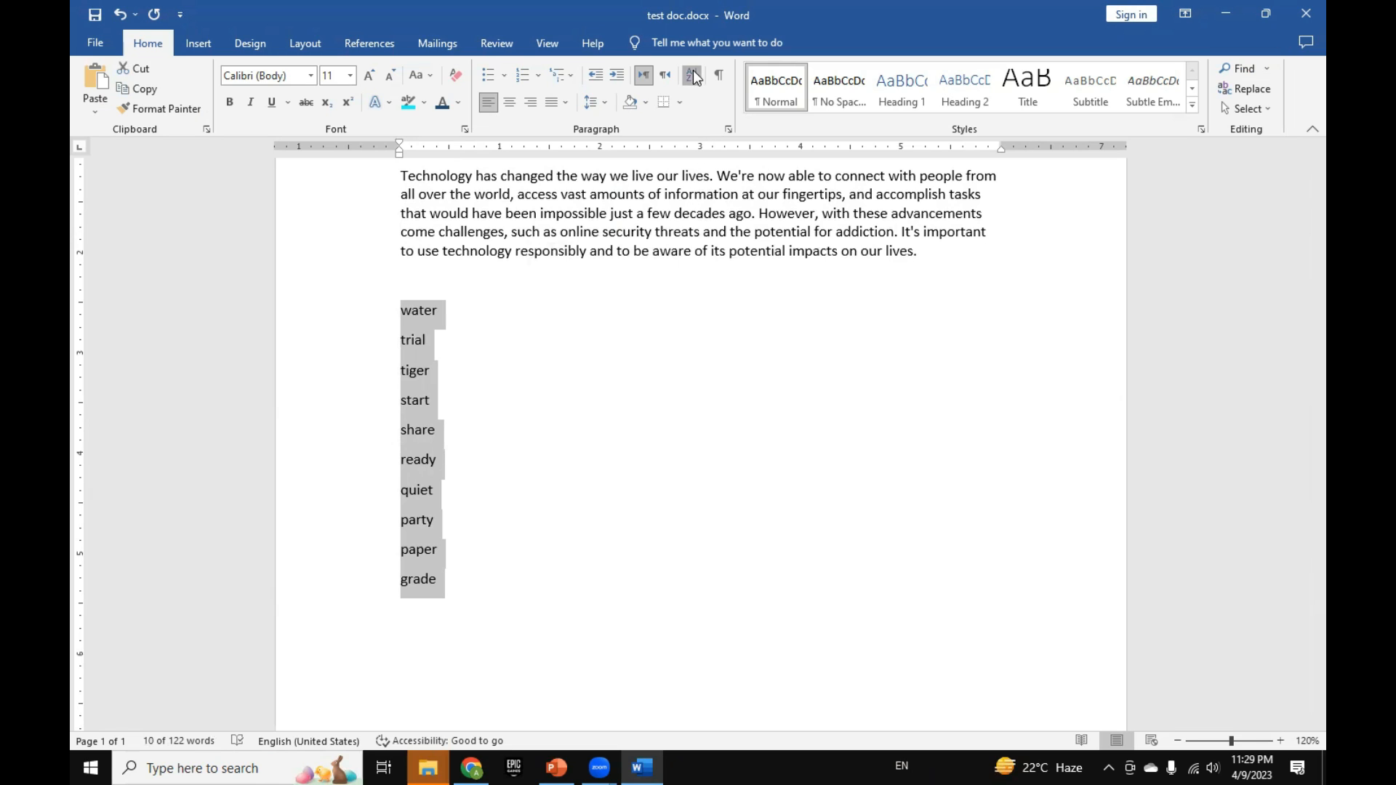
left_click(803, 287)
left_click(802, 302)
left_click(805, 288)
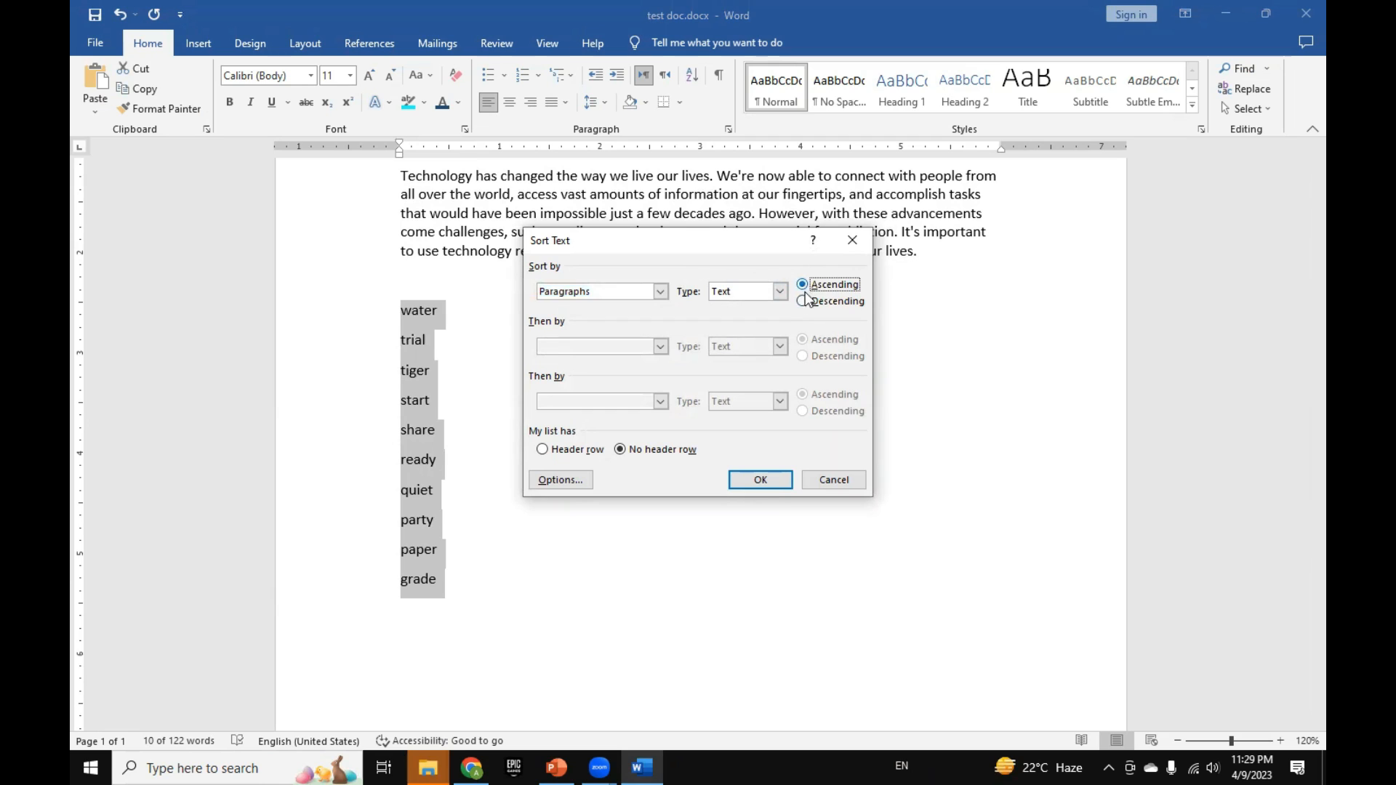
left_click(805, 304)
left_click(803, 286)
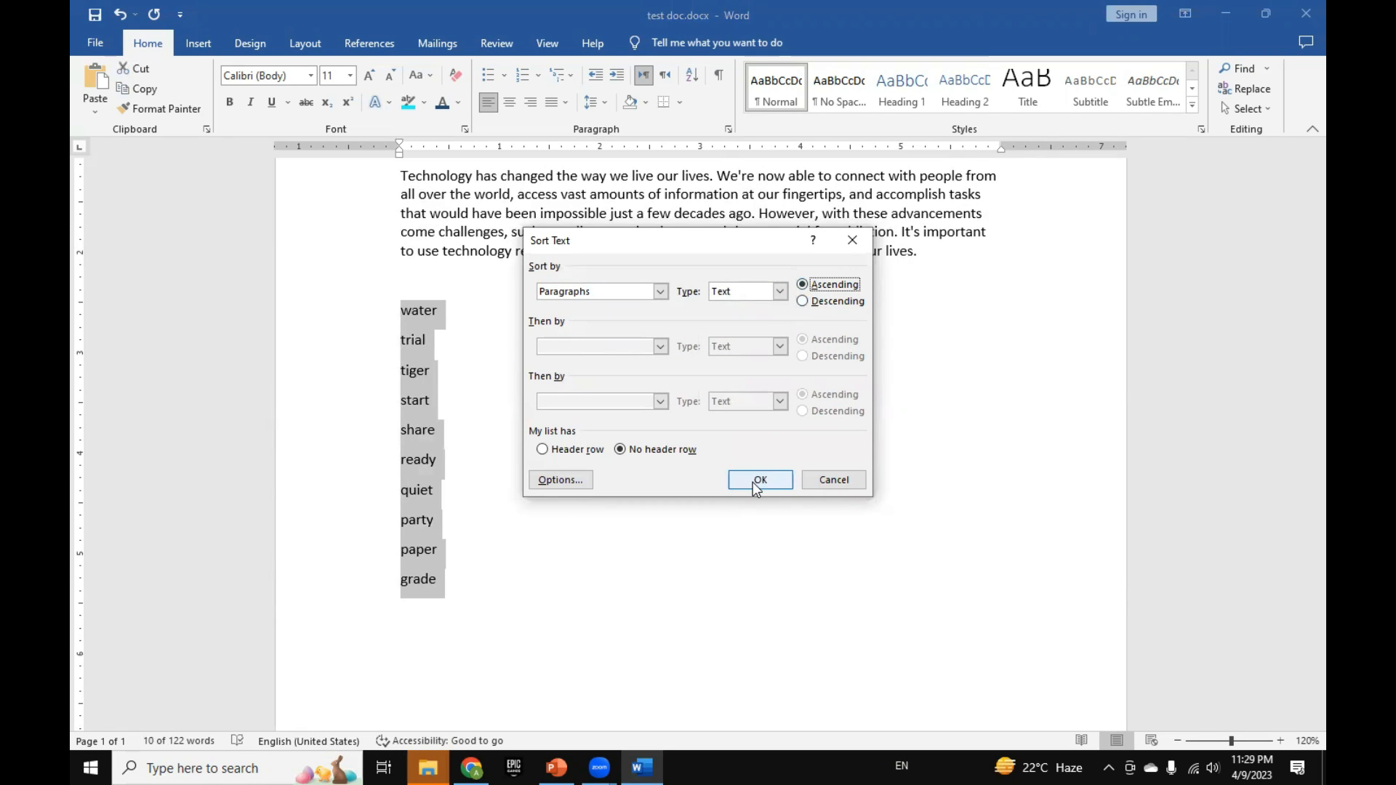
left_click(758, 481)
left_click(492, 343)
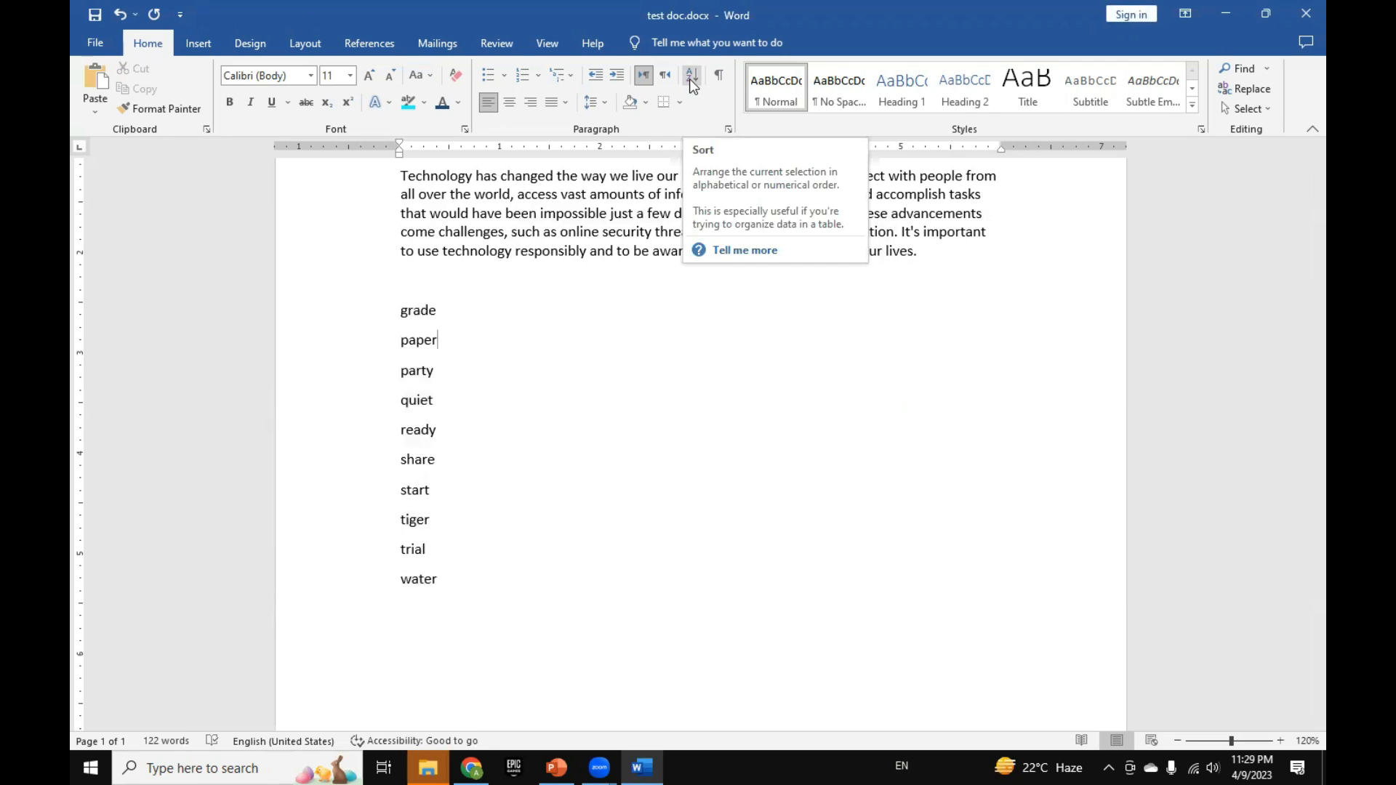
Step: Align the Essay 2 paragraph to the right, and change its alignment to centered
scroll(609, 311, "up", 3)
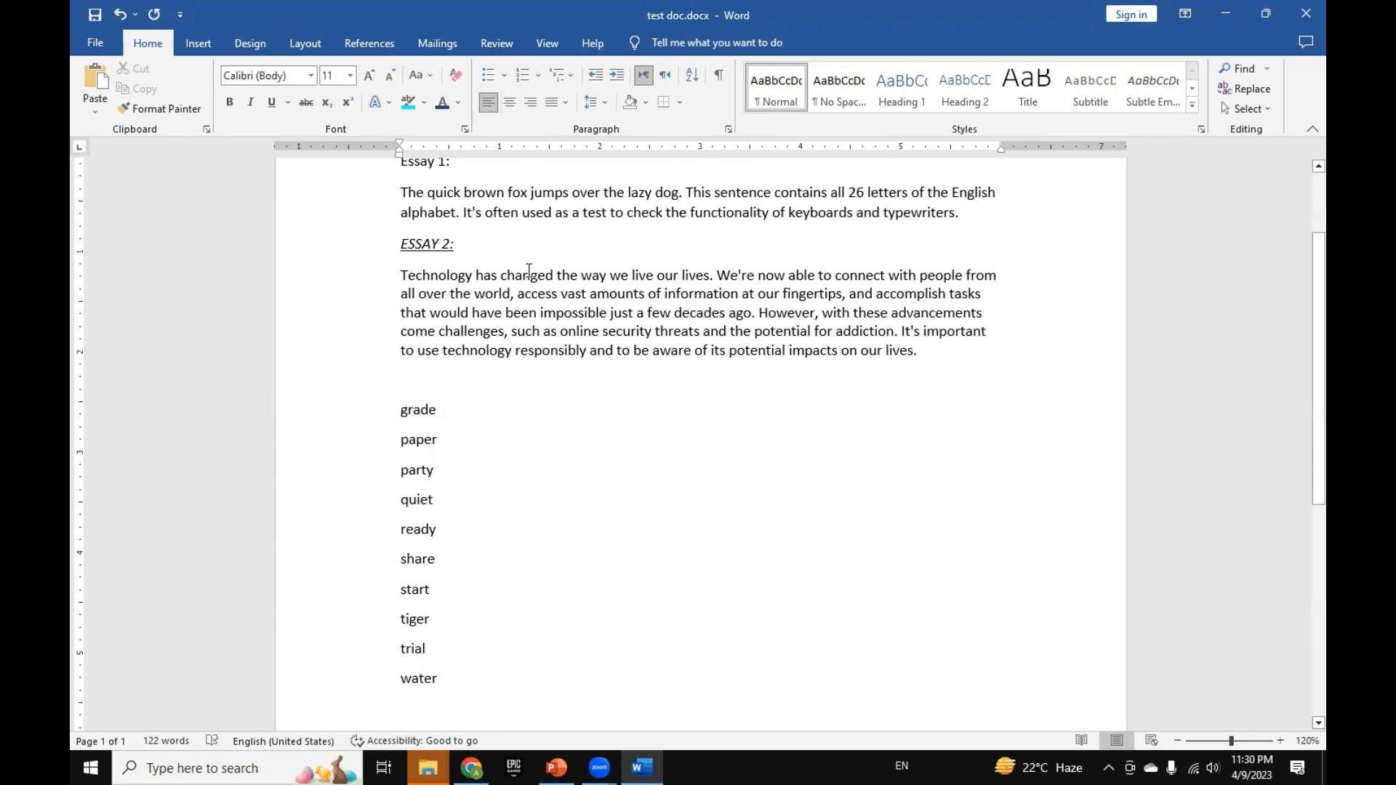
scroll(576, 409, "up", 3)
left_click(569, 393)
left_click(578, 411)
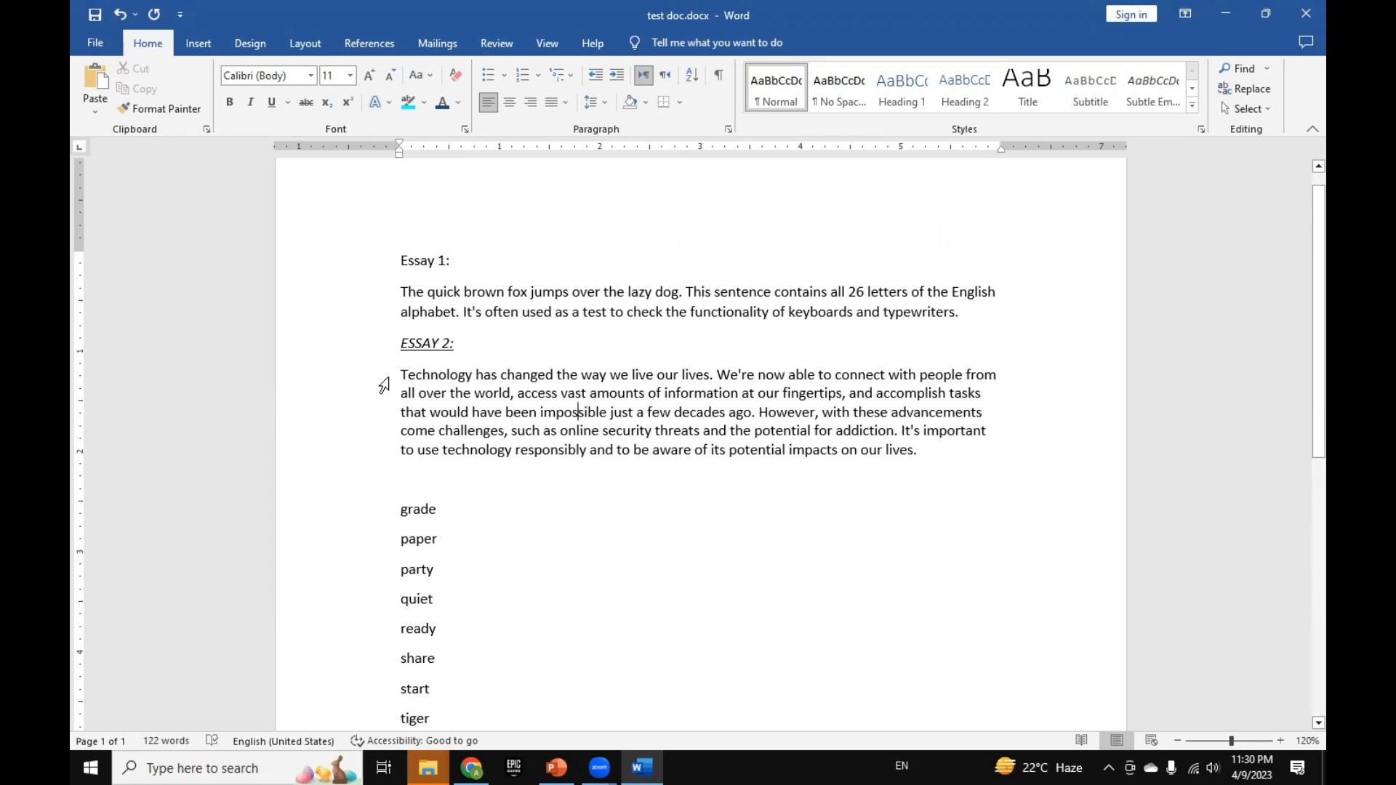
left_click_drag(384, 384, 378, 452)
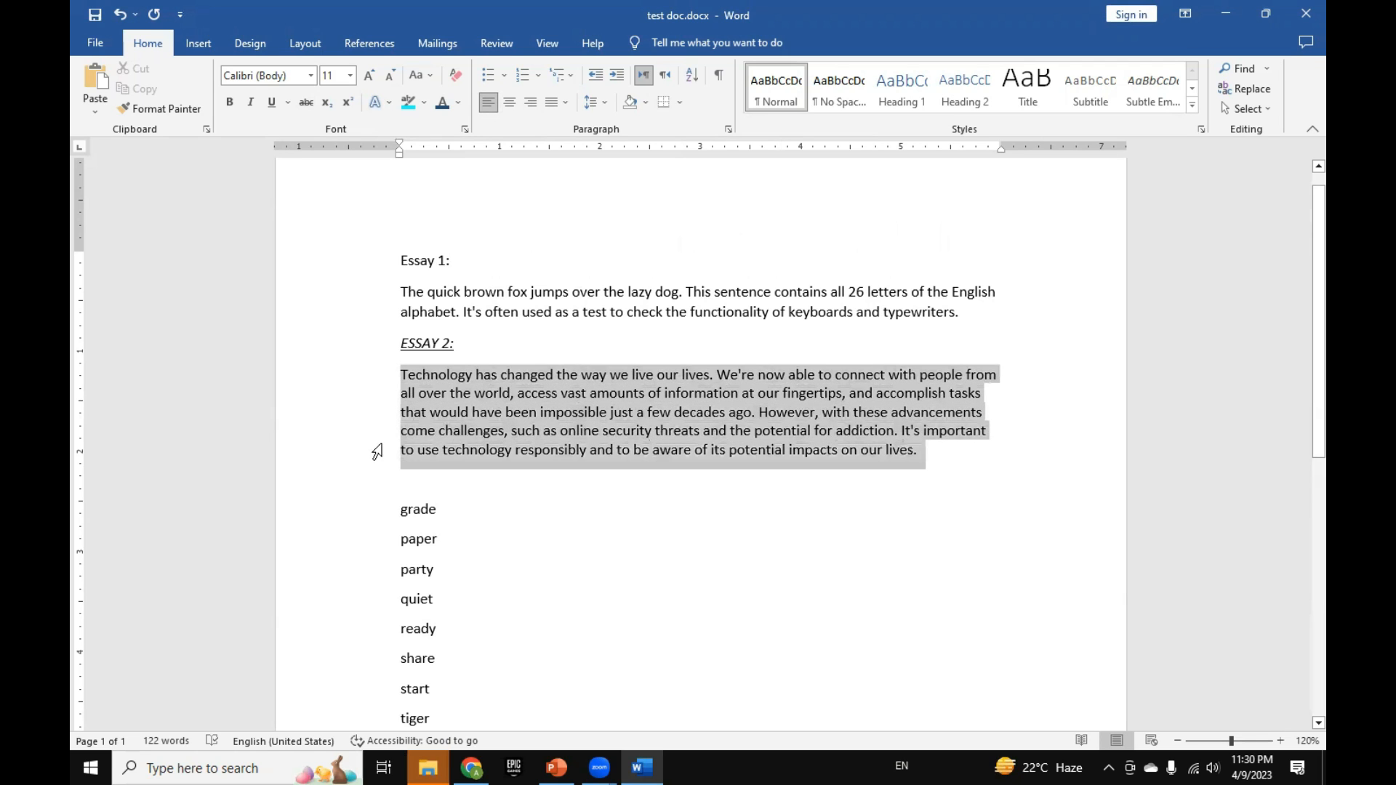
left_click(378, 452)
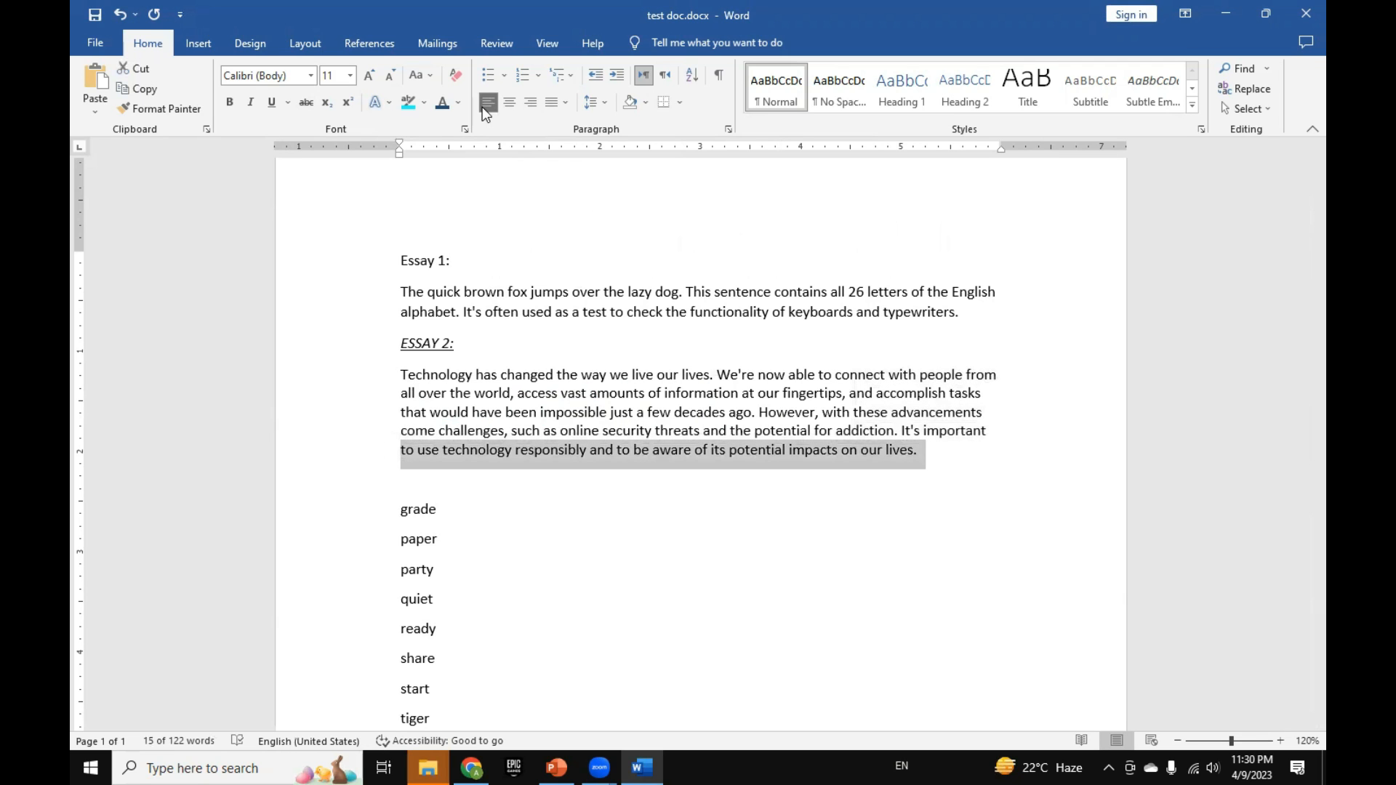
left_click(530, 104)
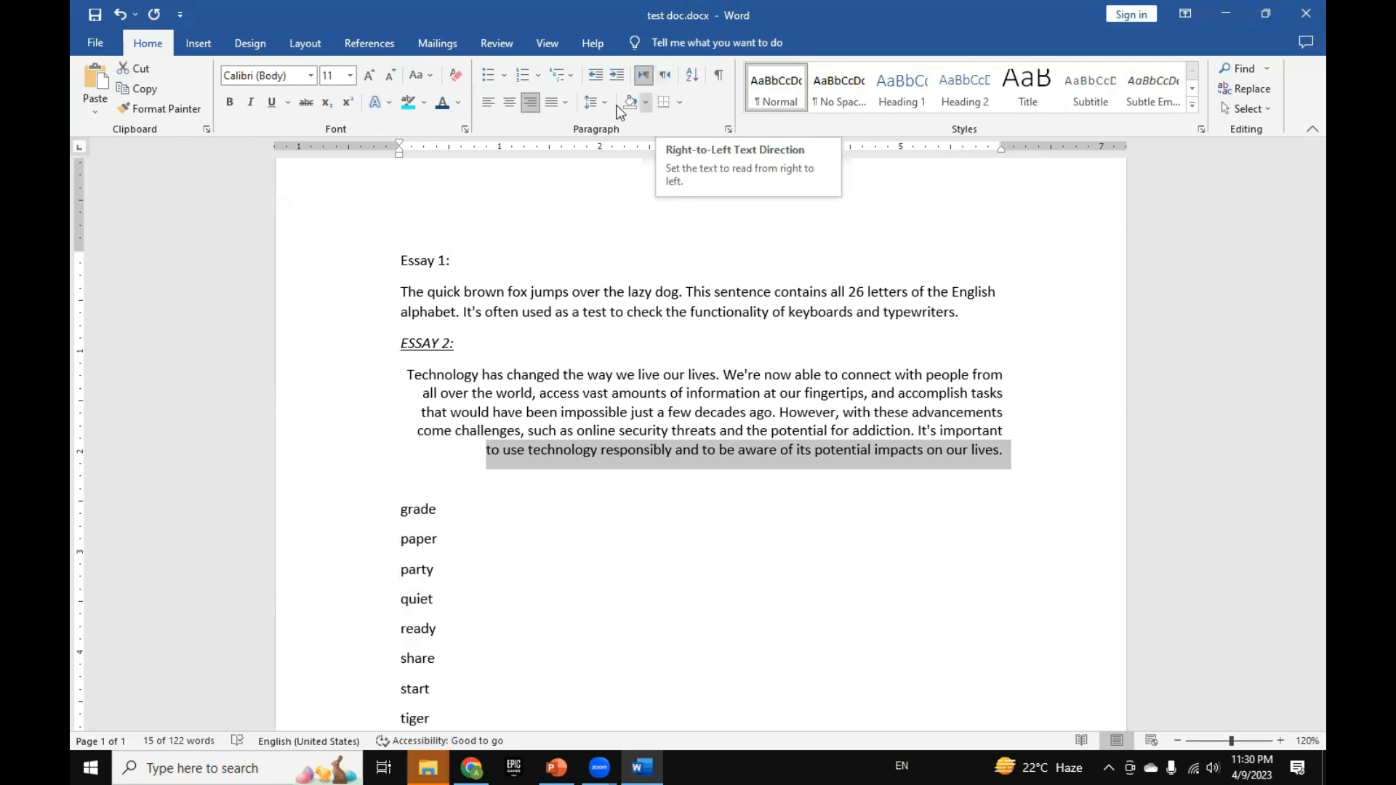
left_click(513, 111)
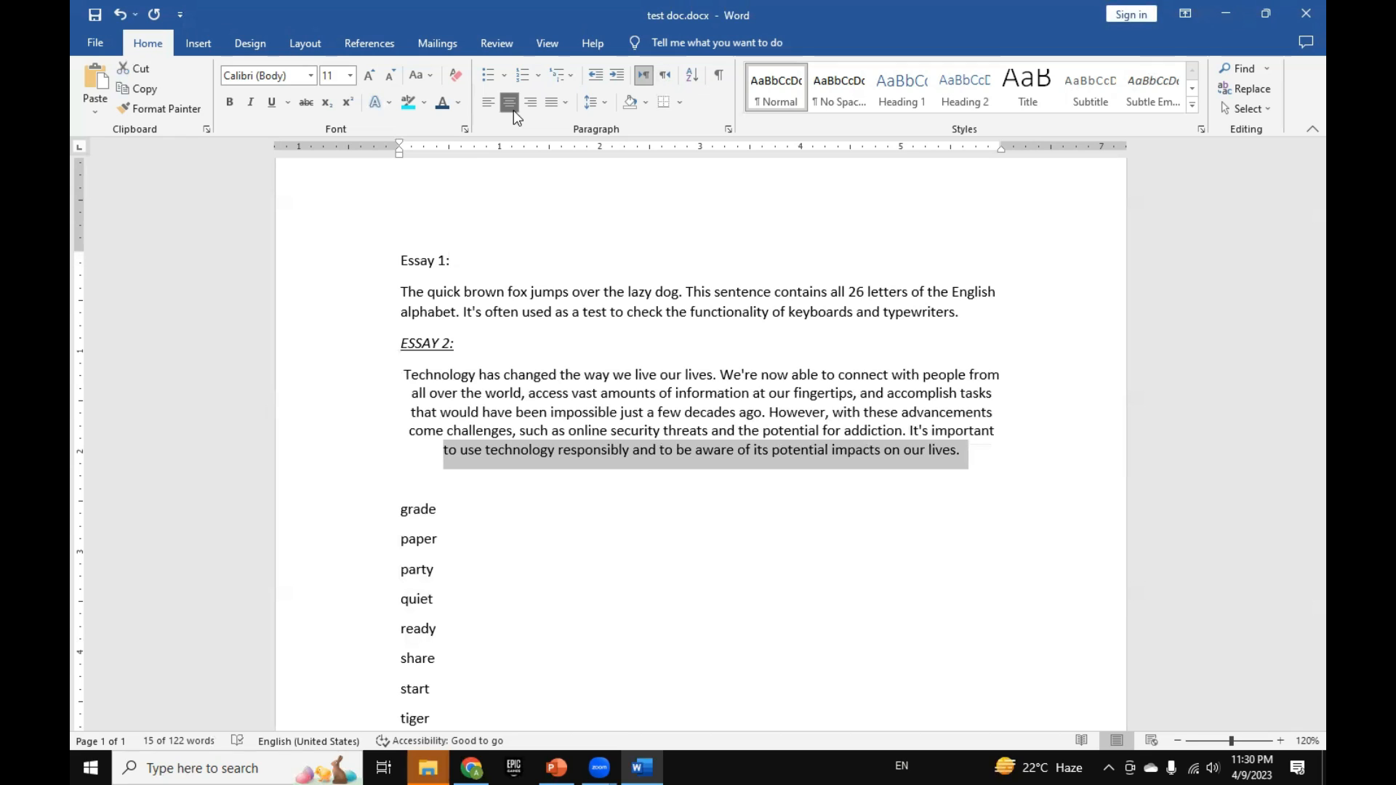
Step: Try centered and right alignment on the "Essay 1:" heading, and set it back to left alignment
left_click(425, 267)
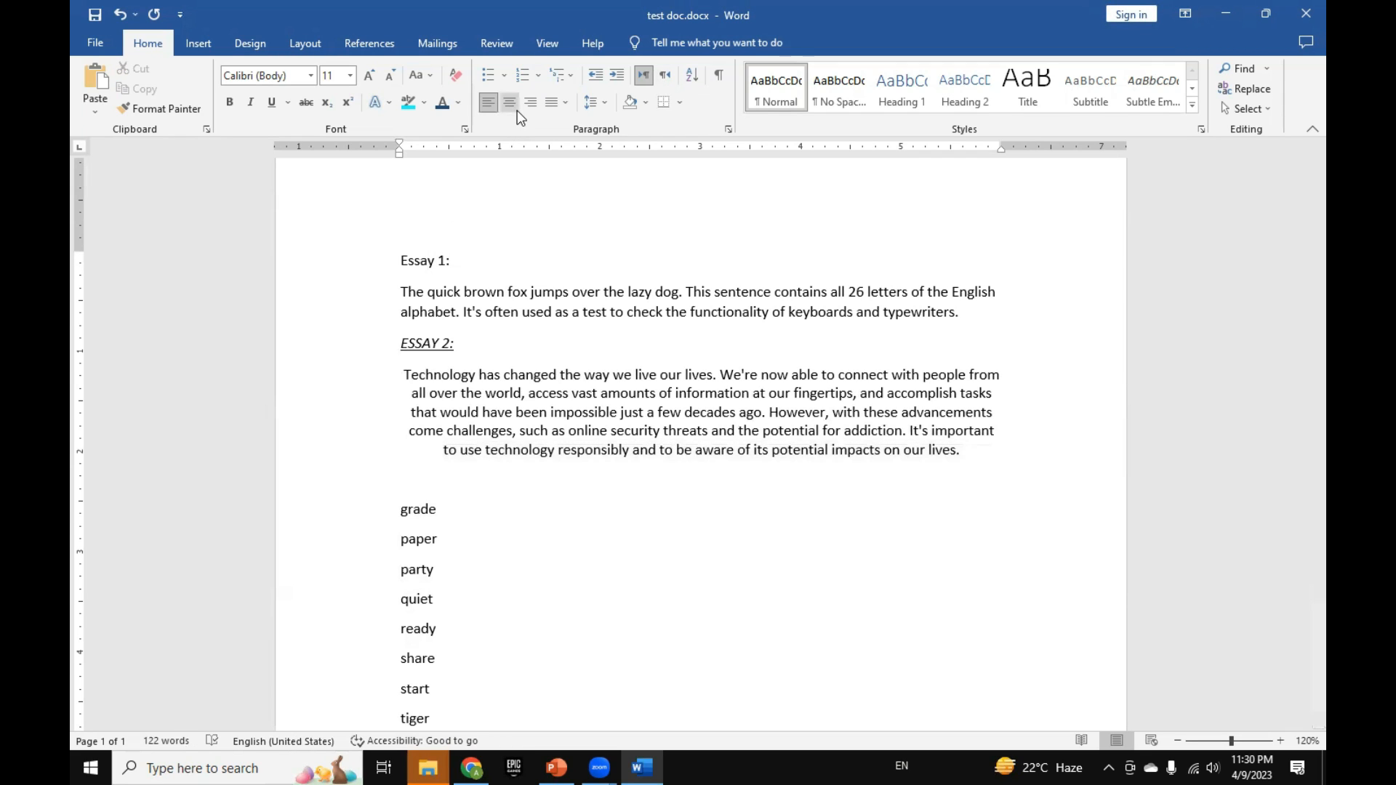
left_click(515, 107)
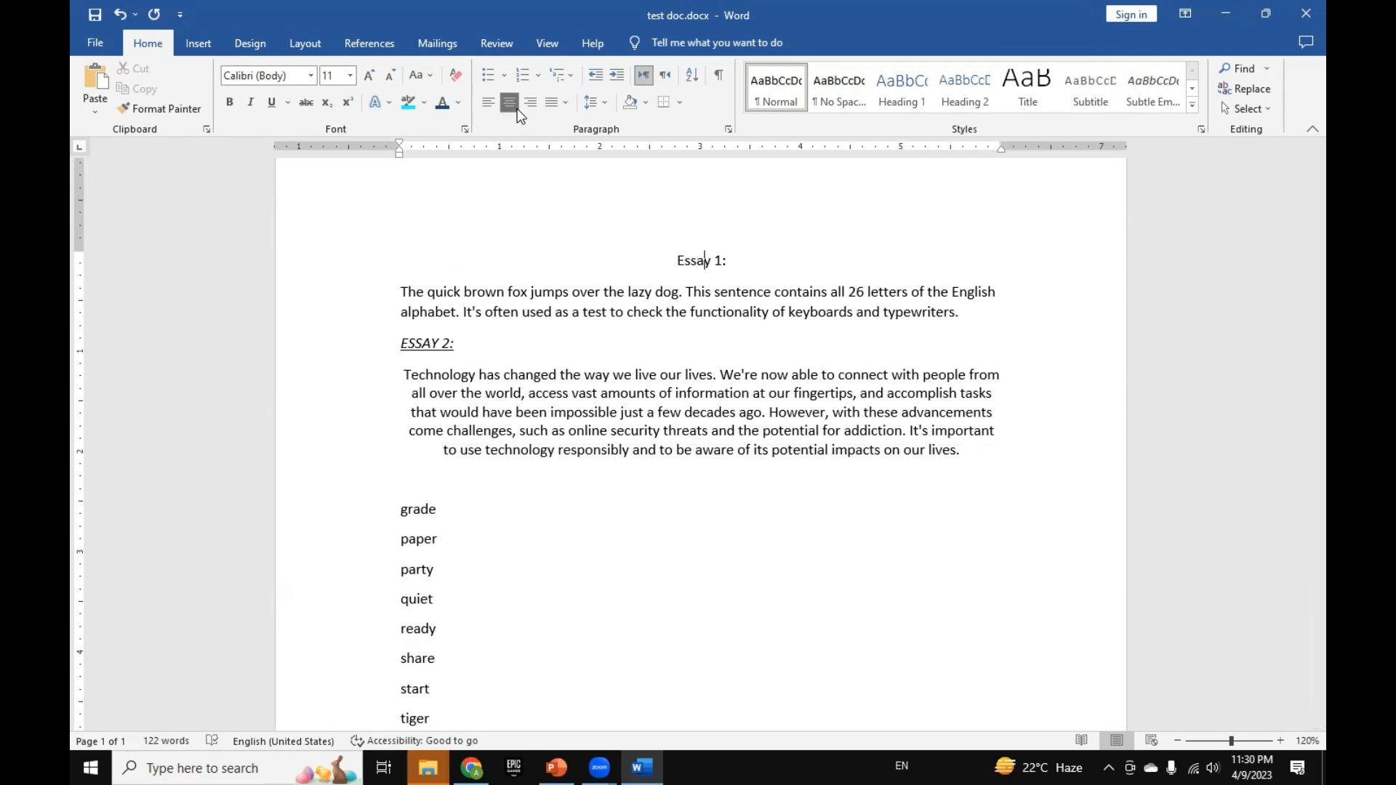
left_click(532, 107)
left_click(514, 106)
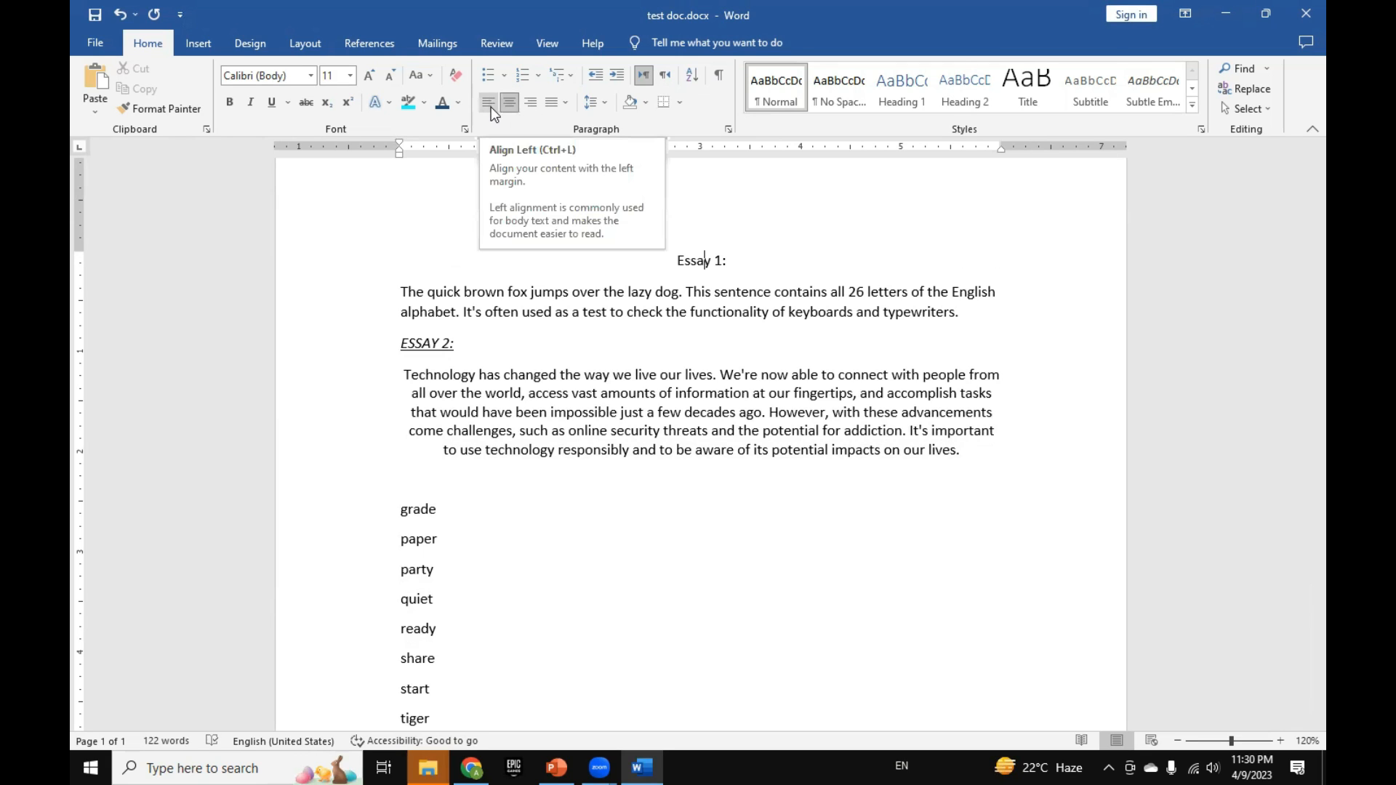
left_click(489, 107)
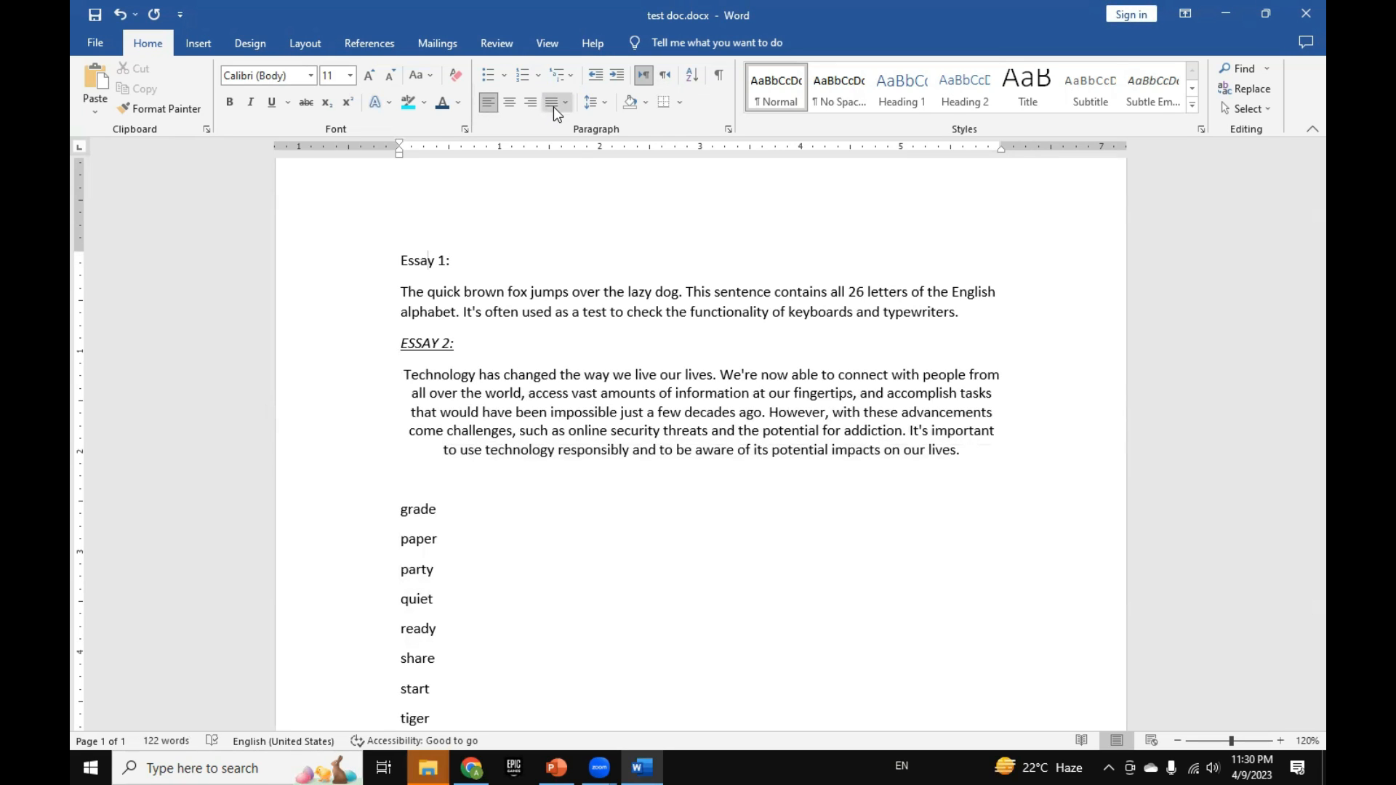
Step: Justify the Essay 2 paragraph with the plain Justify option, and set it back to left alignment
left_click(568, 393)
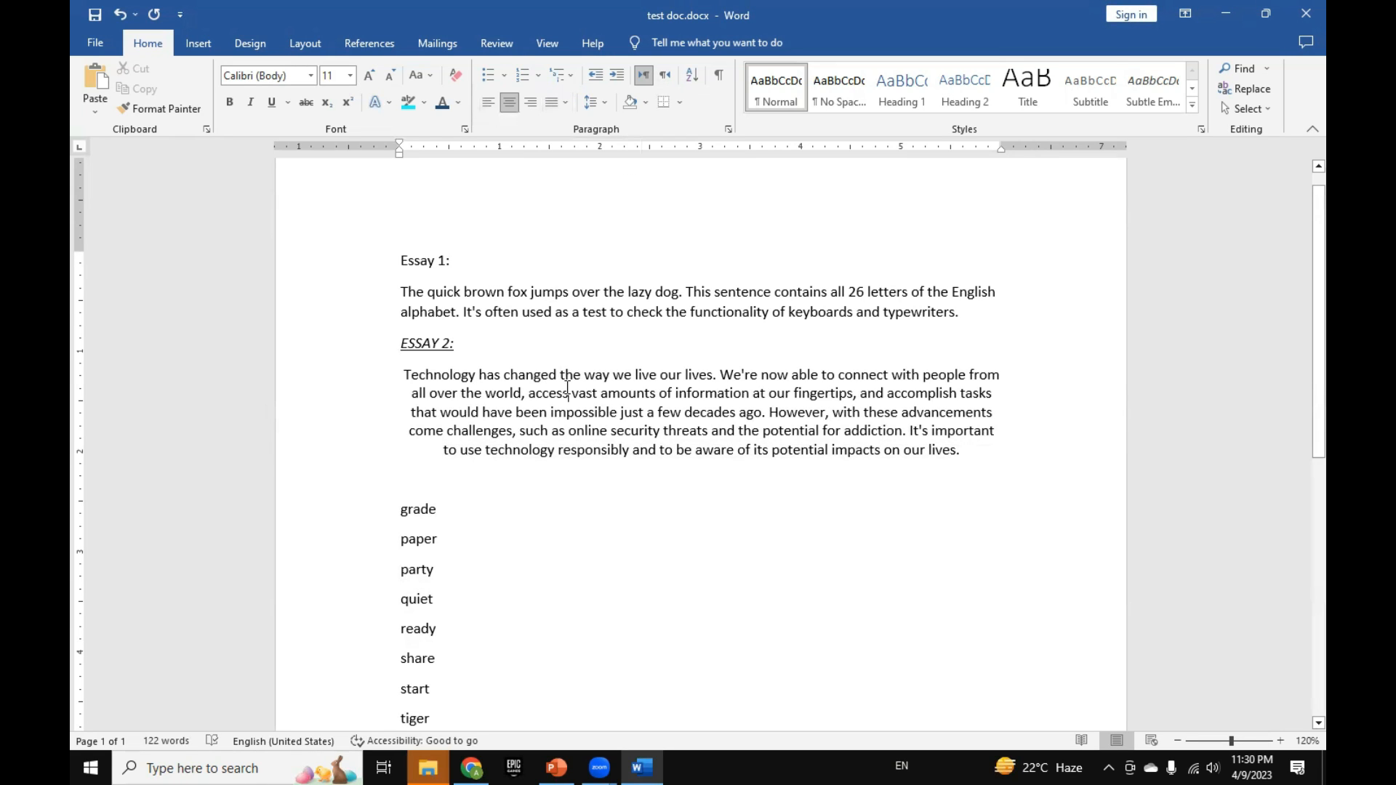
left_click(552, 107)
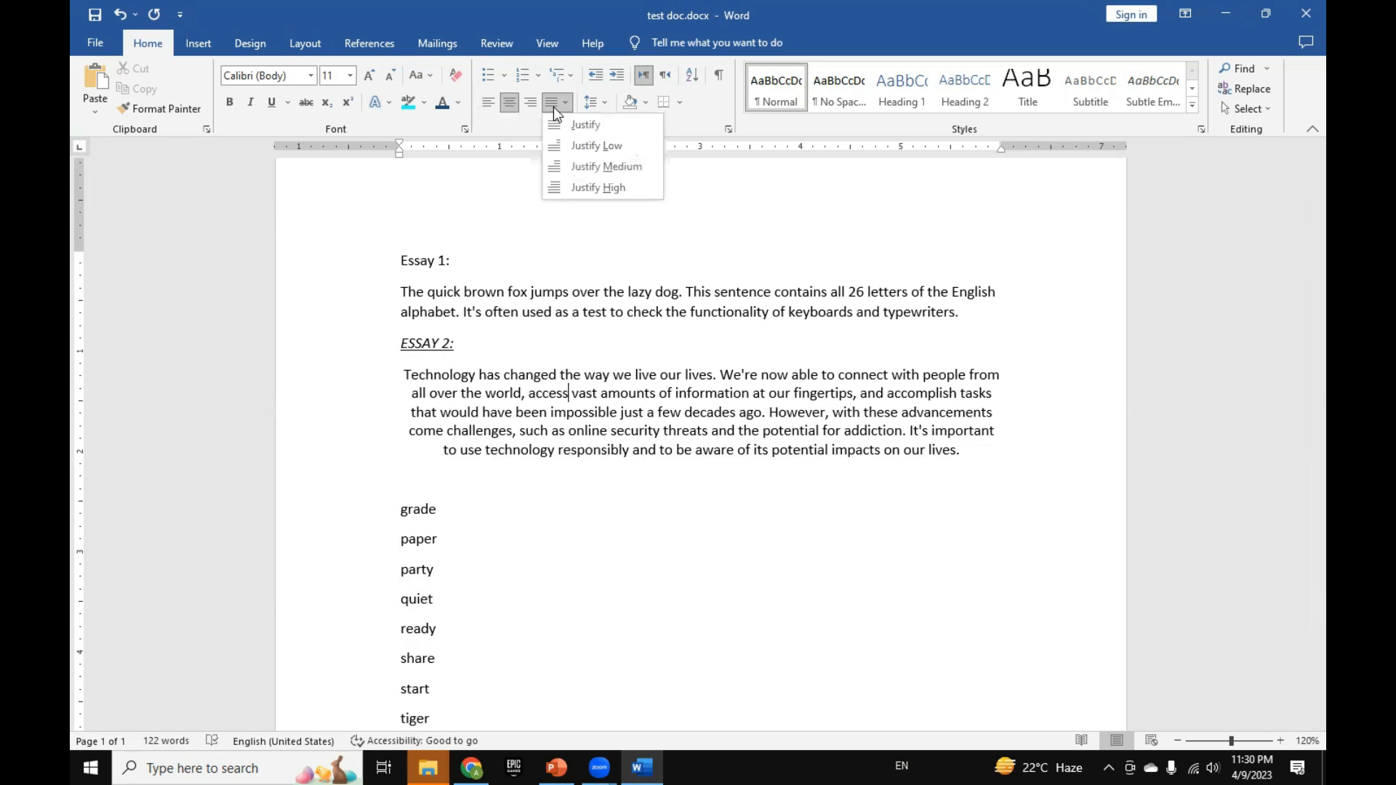
left_click(574, 124)
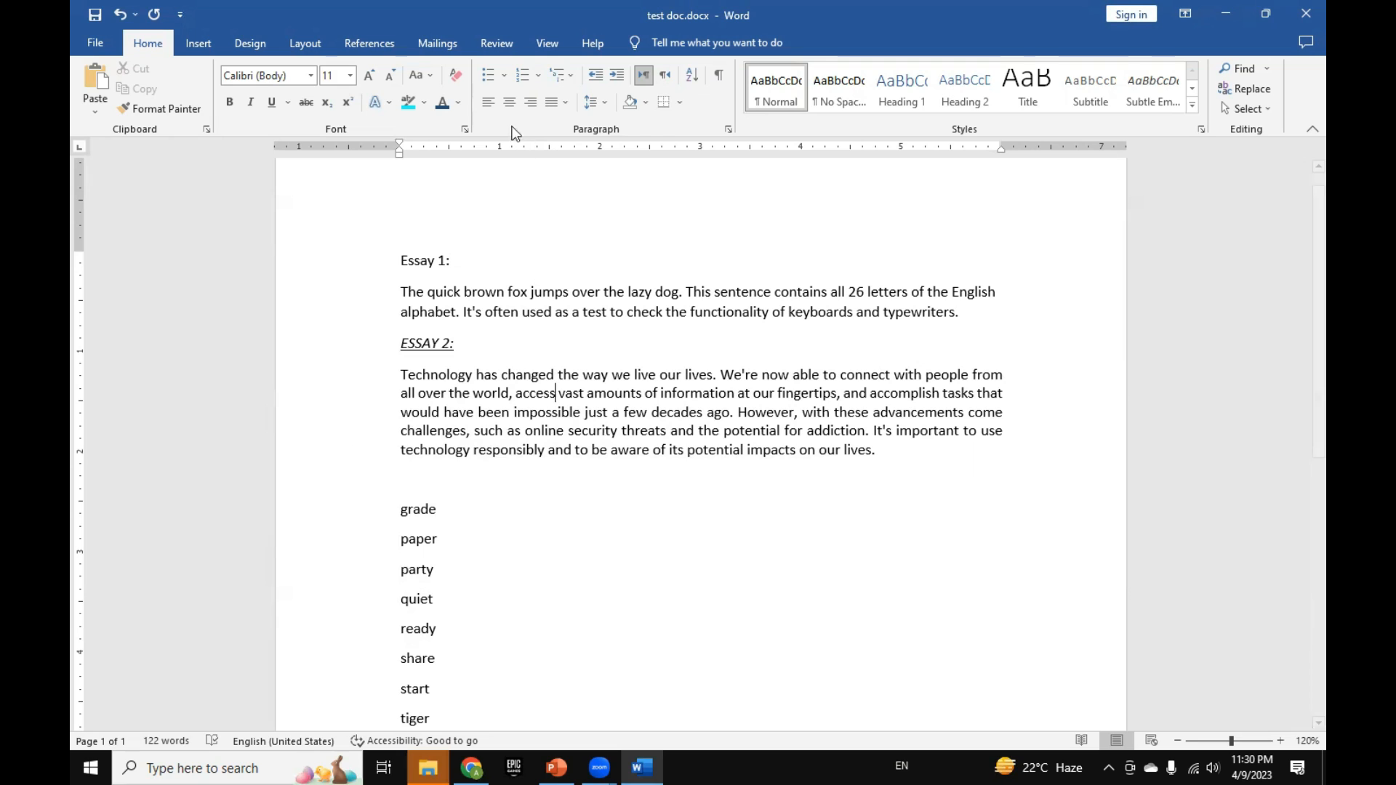
left_click(492, 100)
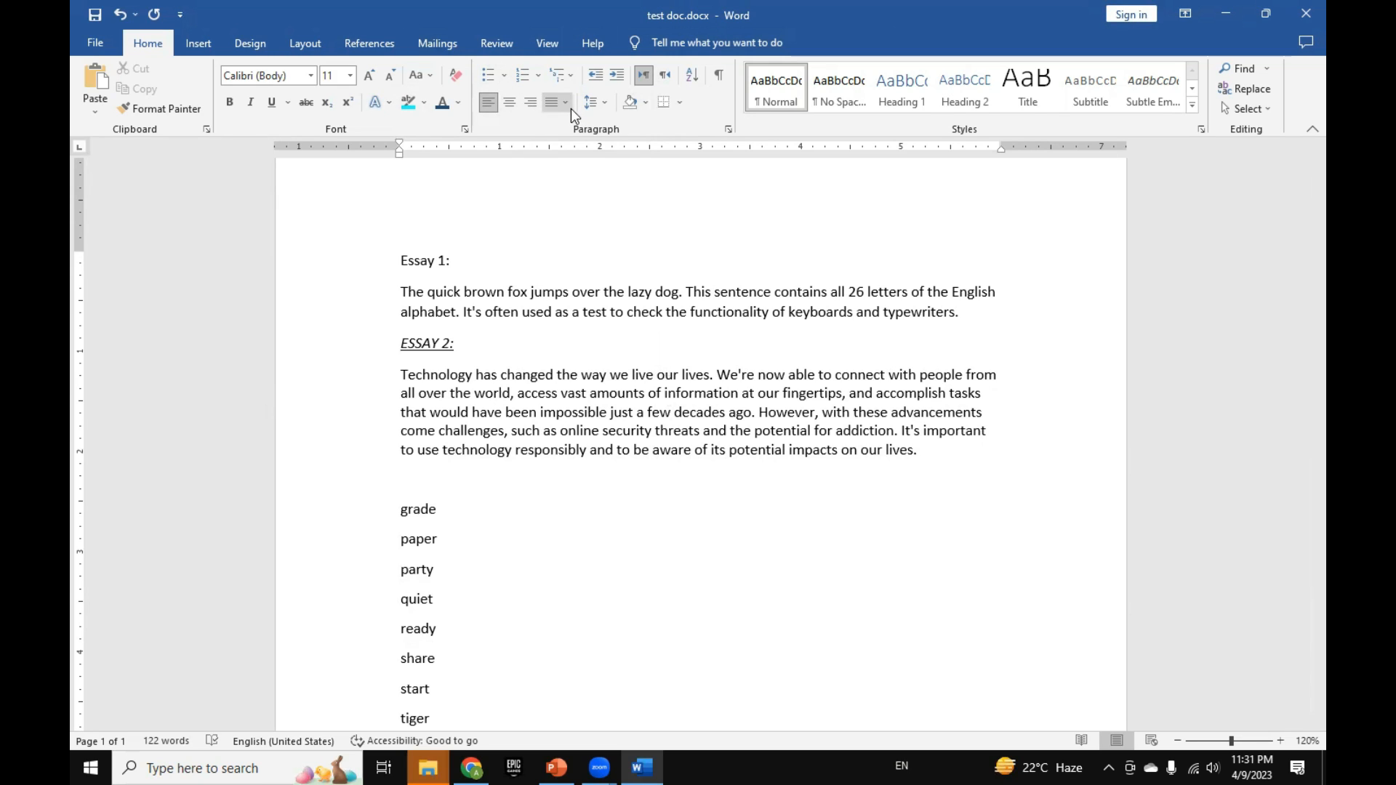
Step: Paste two more copies of the Essay 2 paragraph directly beneath the original and remove the blank line between the copies
left_click_drag(388, 385, 374, 458)
key("ctrl+c")
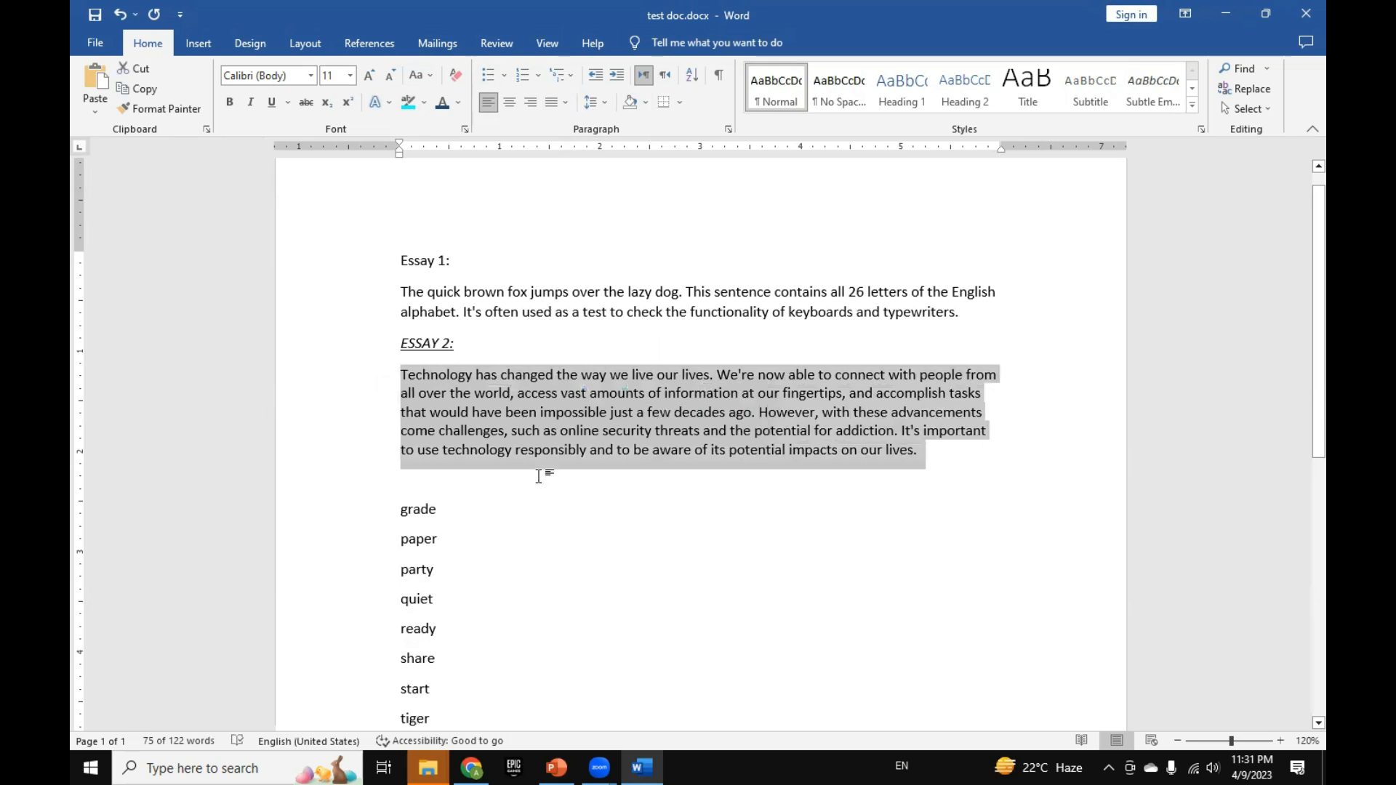
left_click(935, 457)
key("Return")
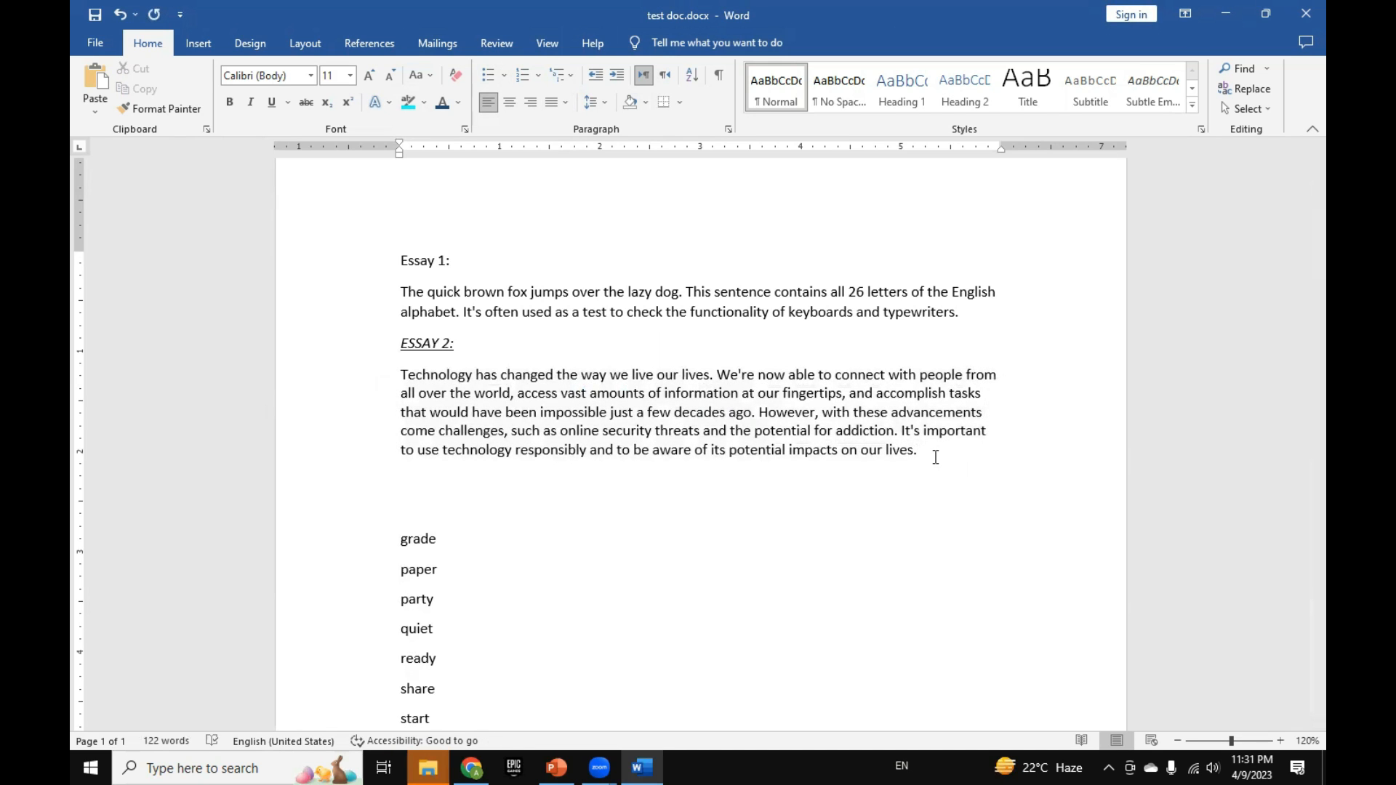
key("ctrl+v")
key("Return")
key("ctrl+v")
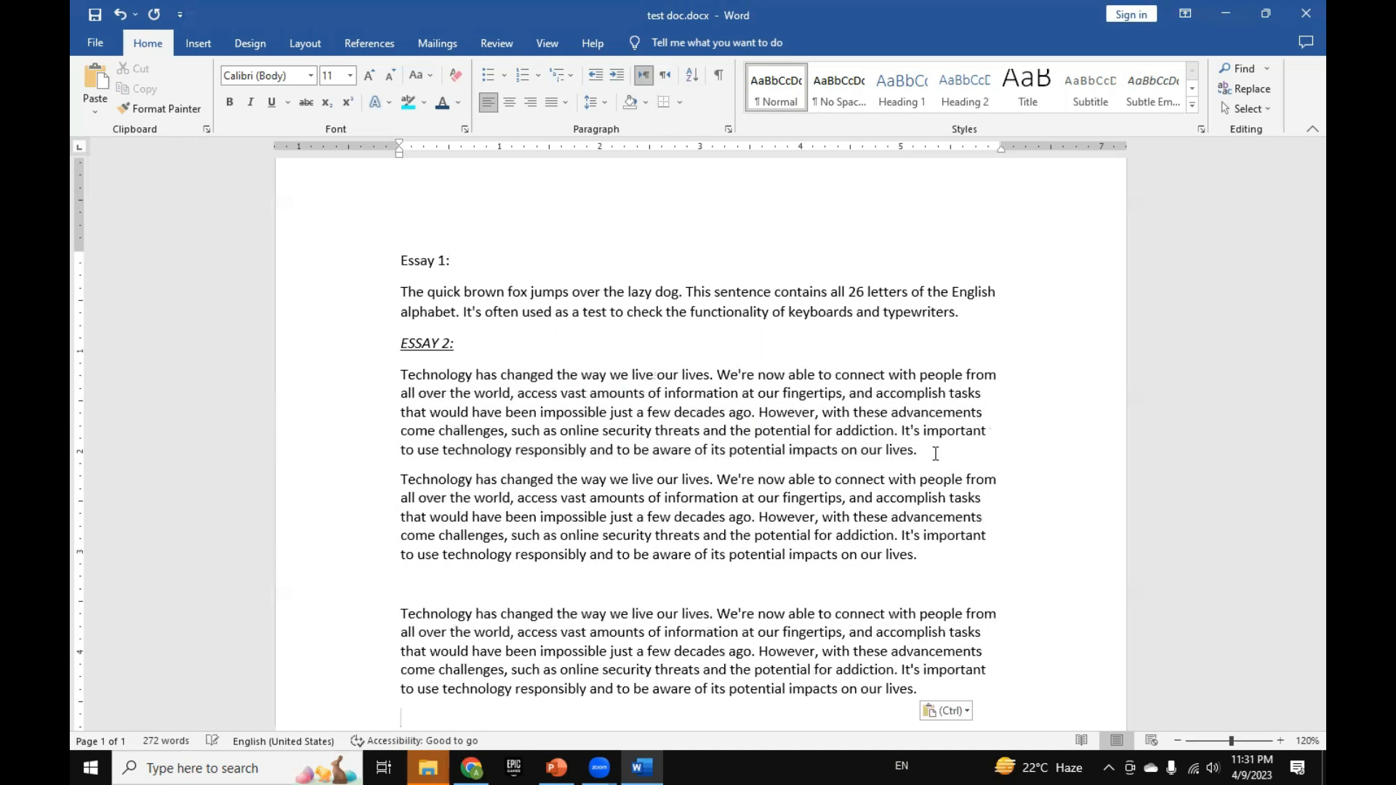
left_click(458, 578)
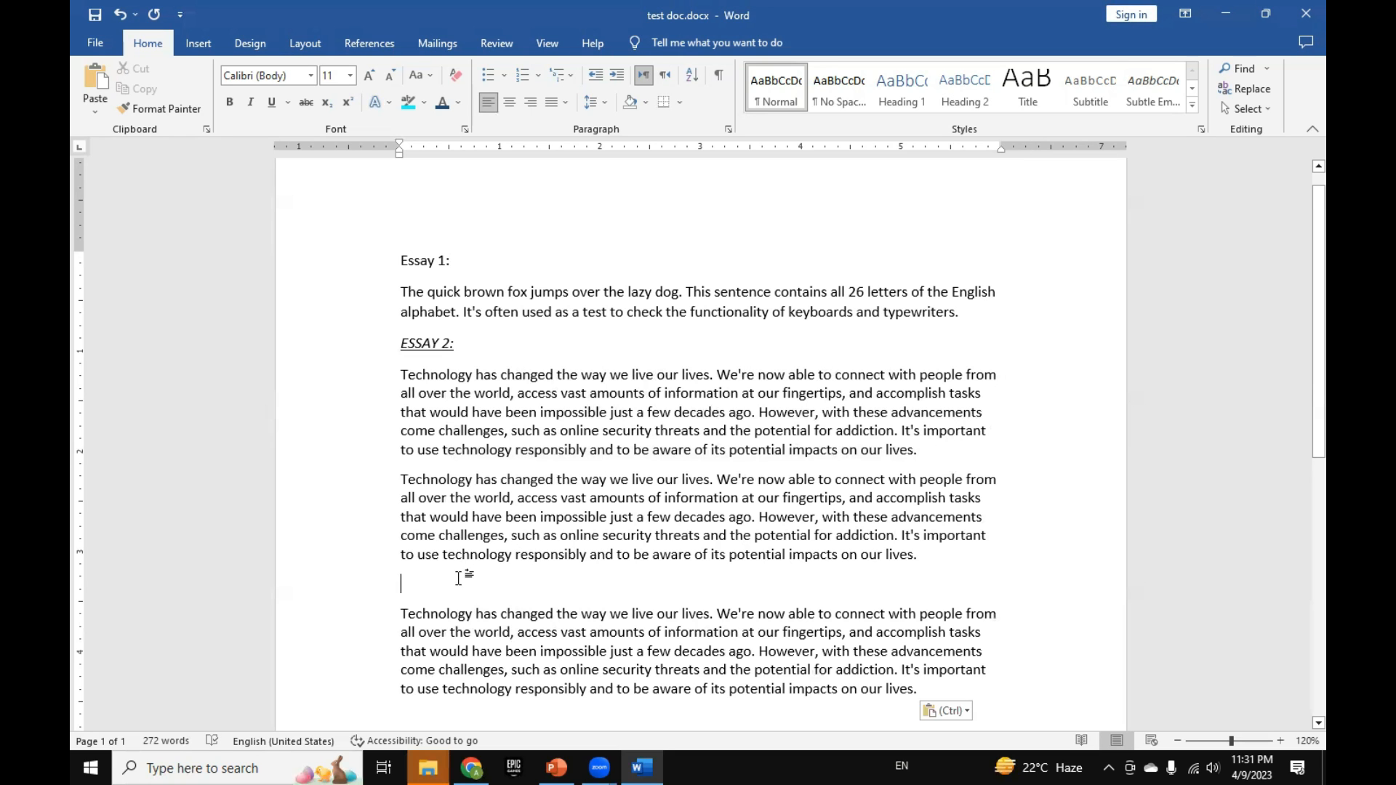
key("Delete")
scroll(429, 443, "down", 2)
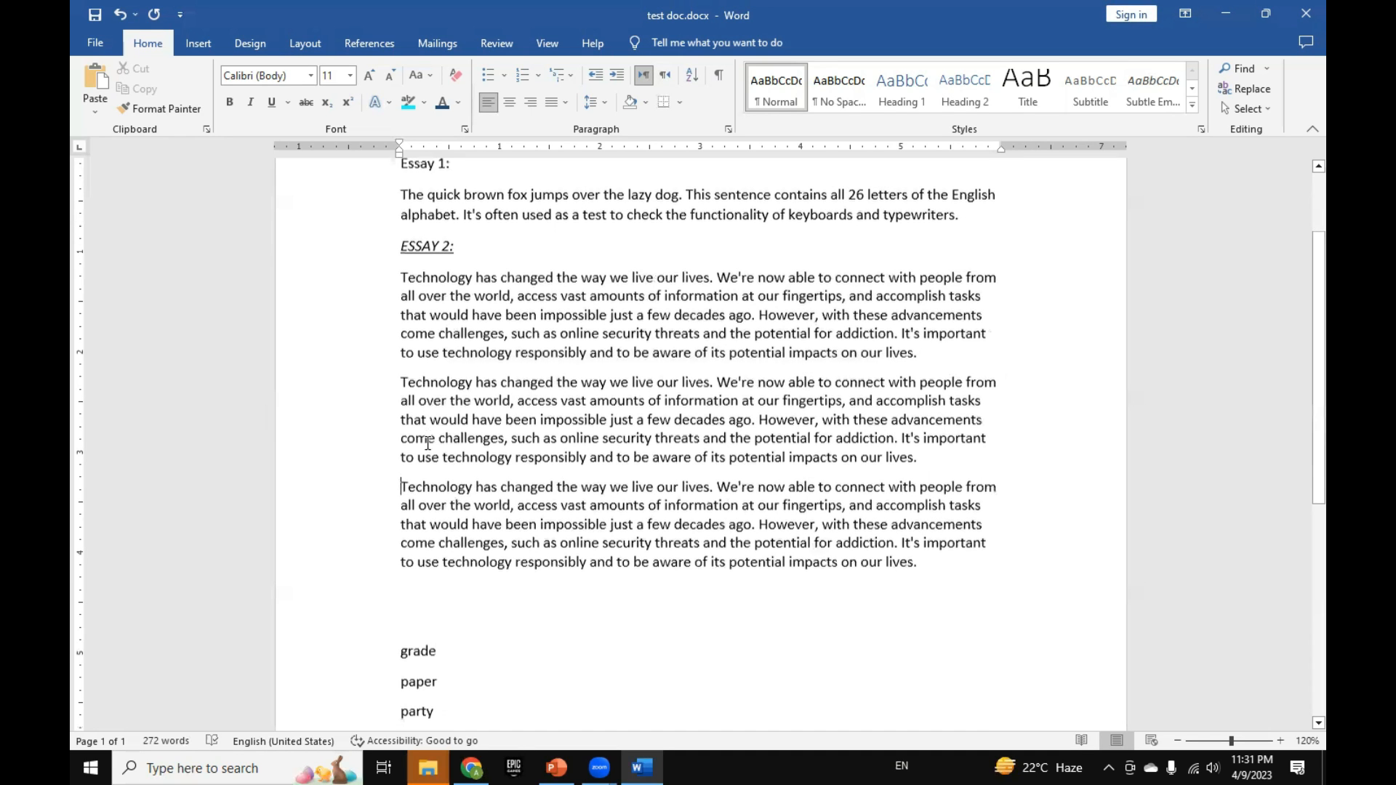
Step: Set the line spacing of the three identical Technology paragraphs to 1.0 and clear the selection
left_click_drag(375, 279, 369, 563)
left_click(594, 102)
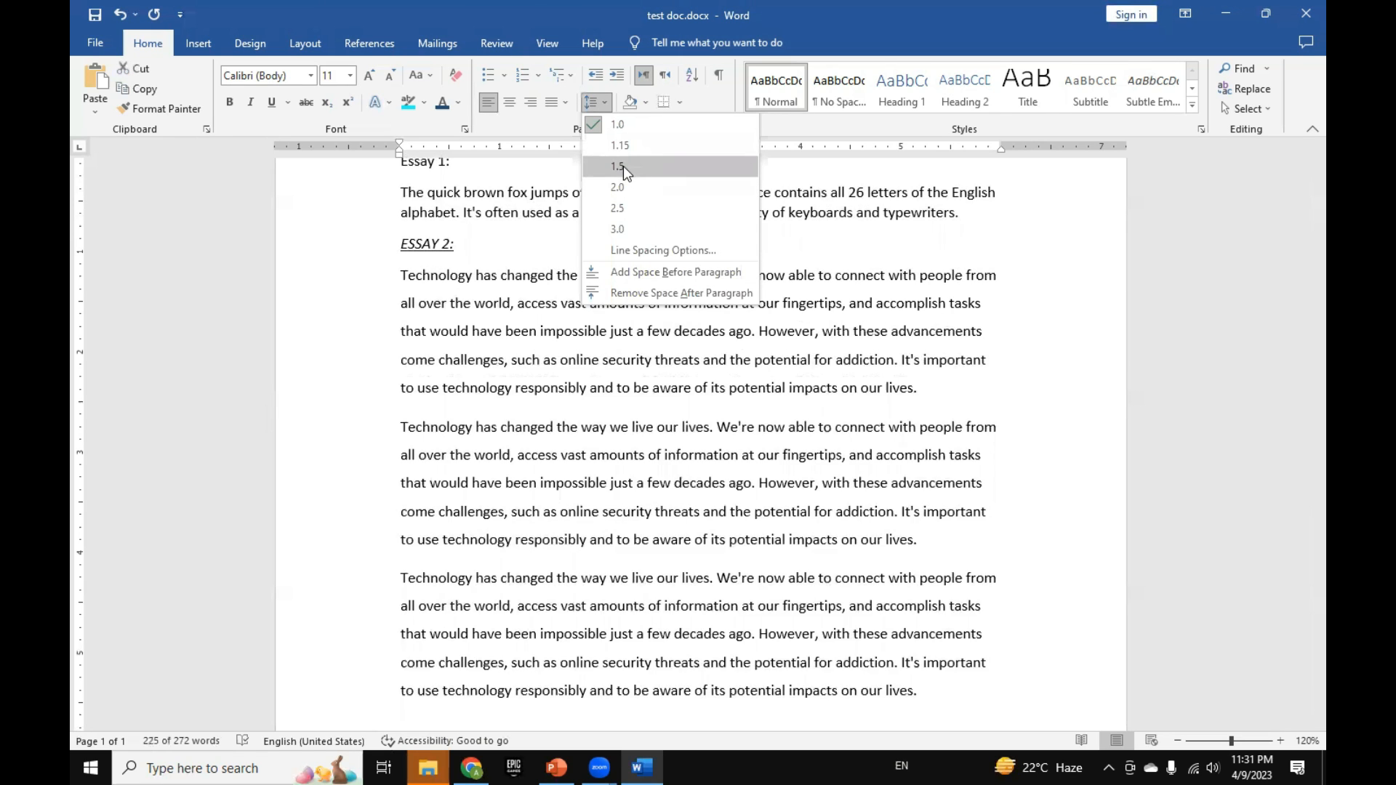
left_click(618, 124)
left_click(472, 297)
left_click(351, 313)
left_click(788, 381)
left_click(788, 352)
left_click_drag(934, 354, 370, 279)
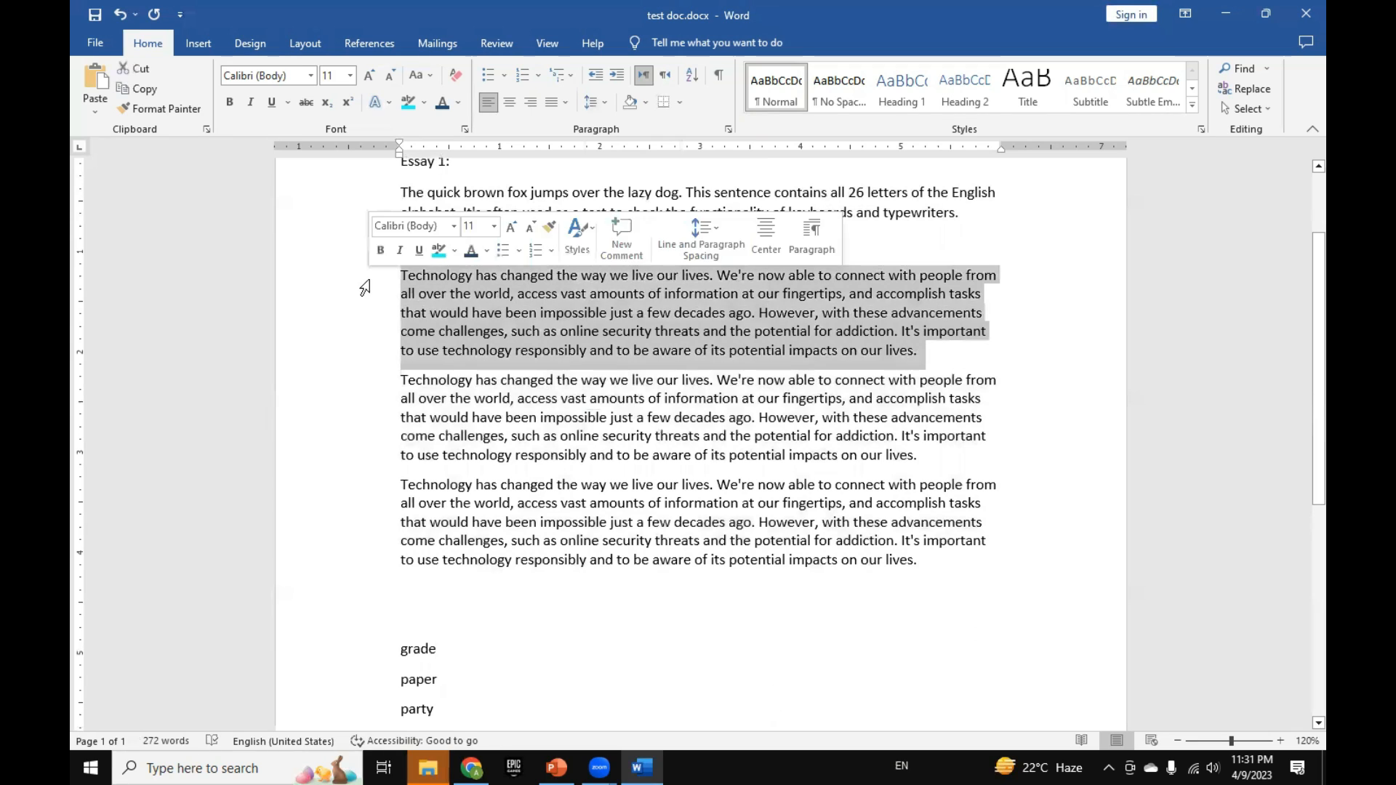
left_click(367, 280)
left_click(399, 291)
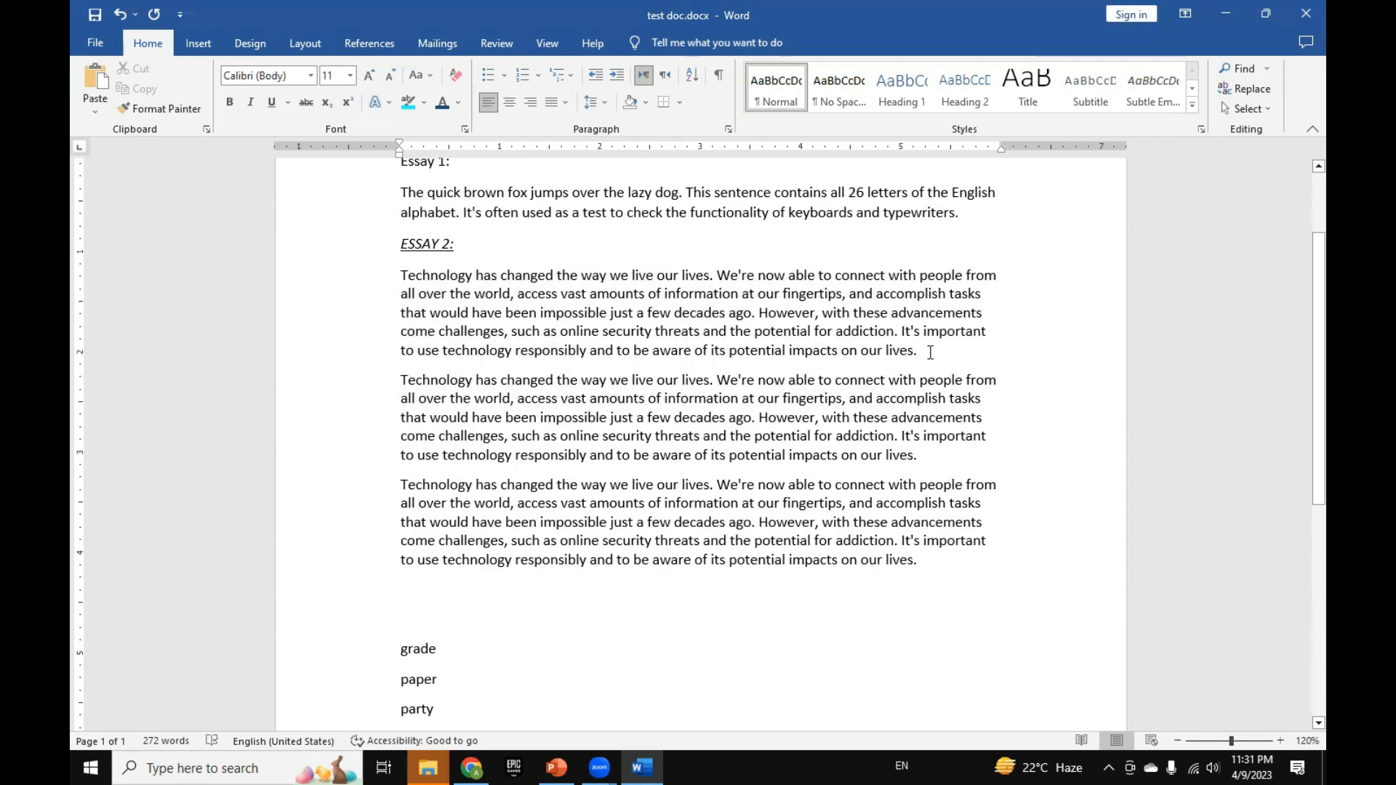
Step: Add two paragraphs of random filler text below the third Technology paragraph, one short line starting ";l safj" and one several lines long
left_click(478, 589)
type(";l safj lksajfdlkf lksj flkjslkf lkslkfa")
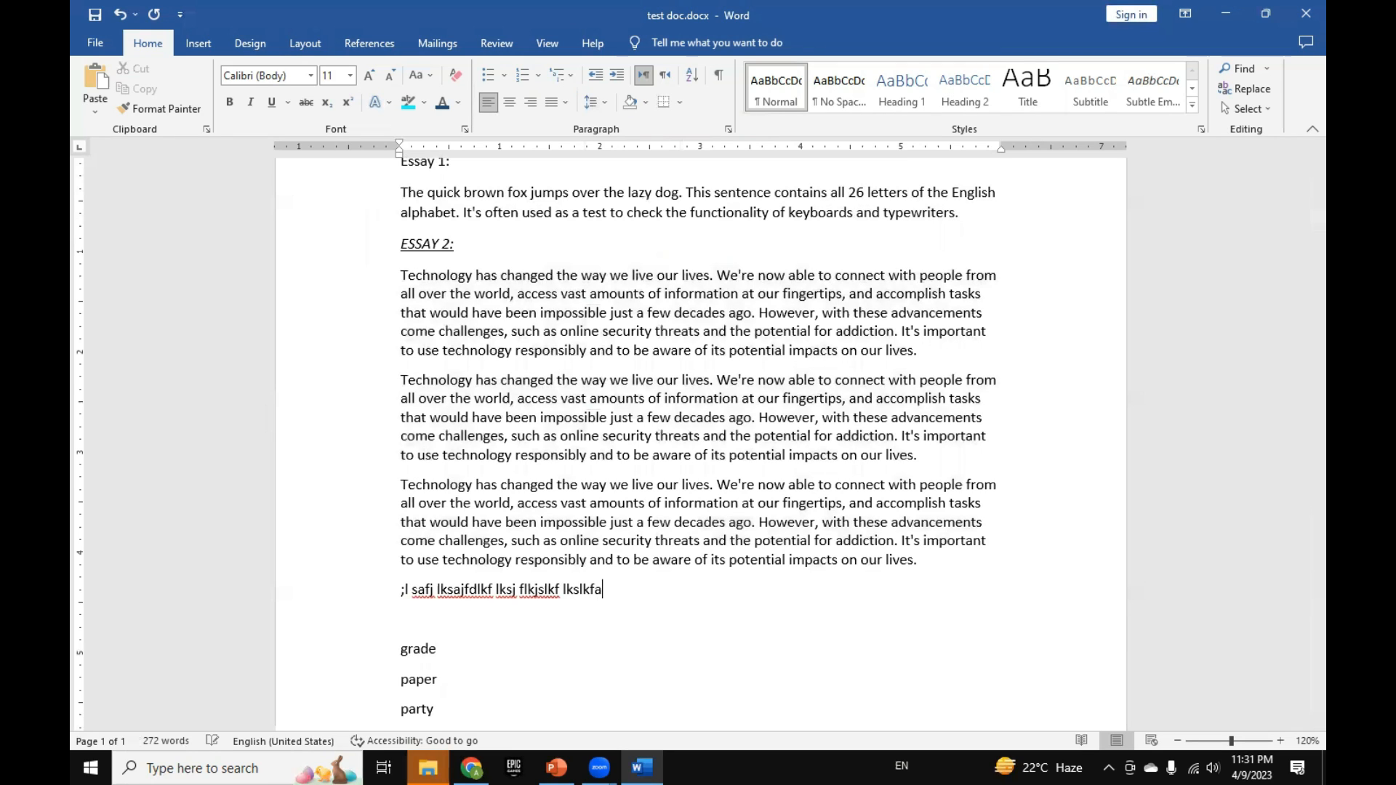
key("Return")
type("alks flk dslkjflkdsa flk jdslkf jlkds jflkds jflk jdslkf jdslkf jlka jf")
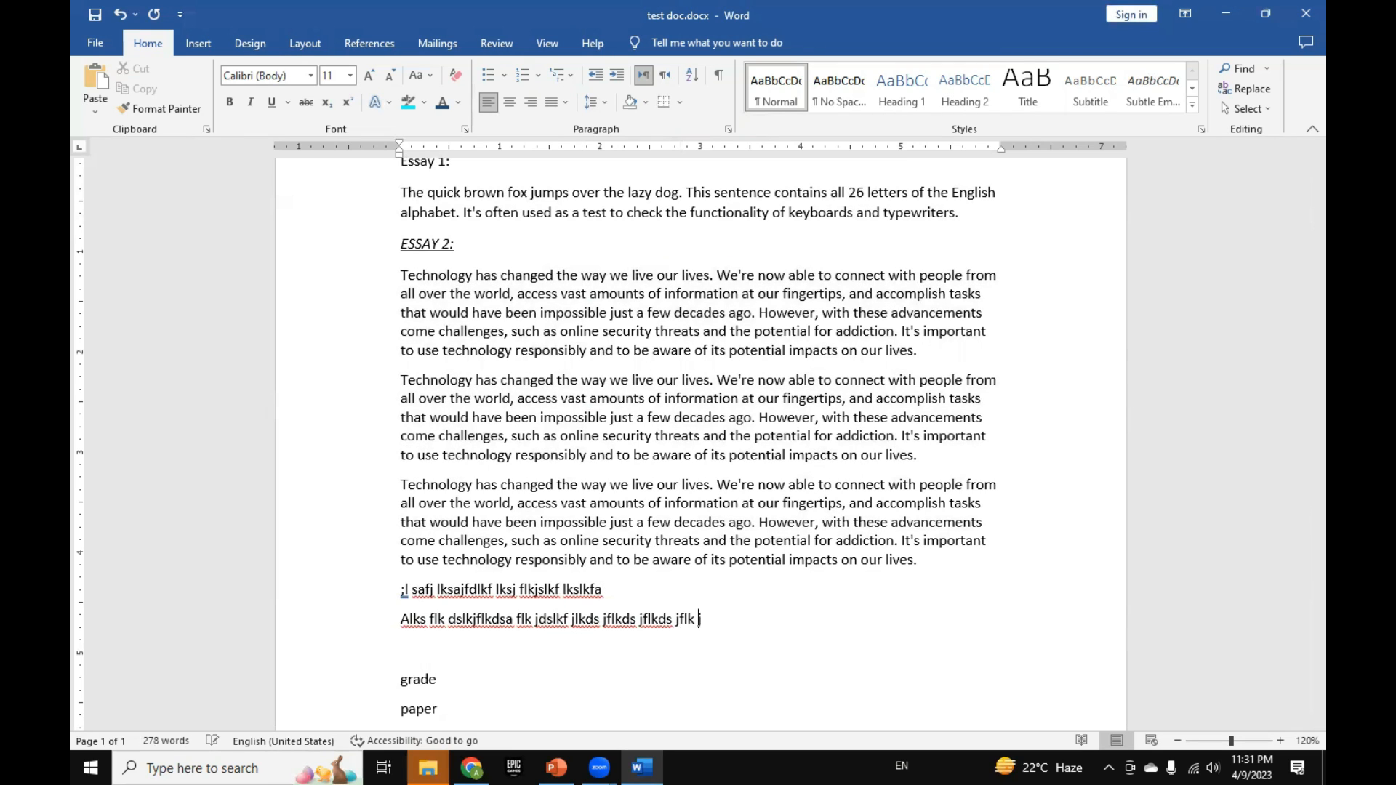
type("lkds jflkds jflk jdslkf jdslkf jlkds jflkds jflkds jflkds jlkf")
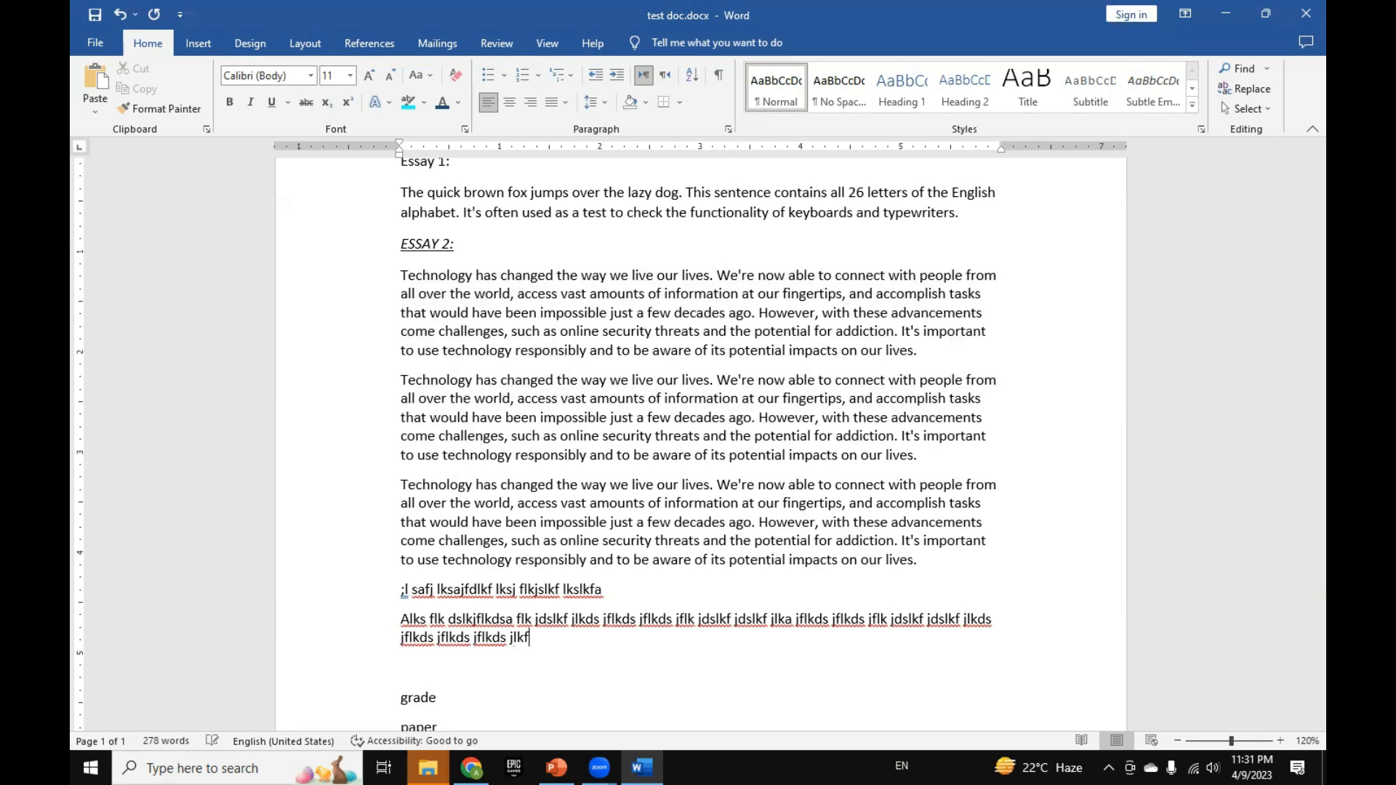
type(" jdslkf jdslkf jdlk jf jflkds jflkds jflk jdslkf jdslkf jdslkf jlkf jlka j")
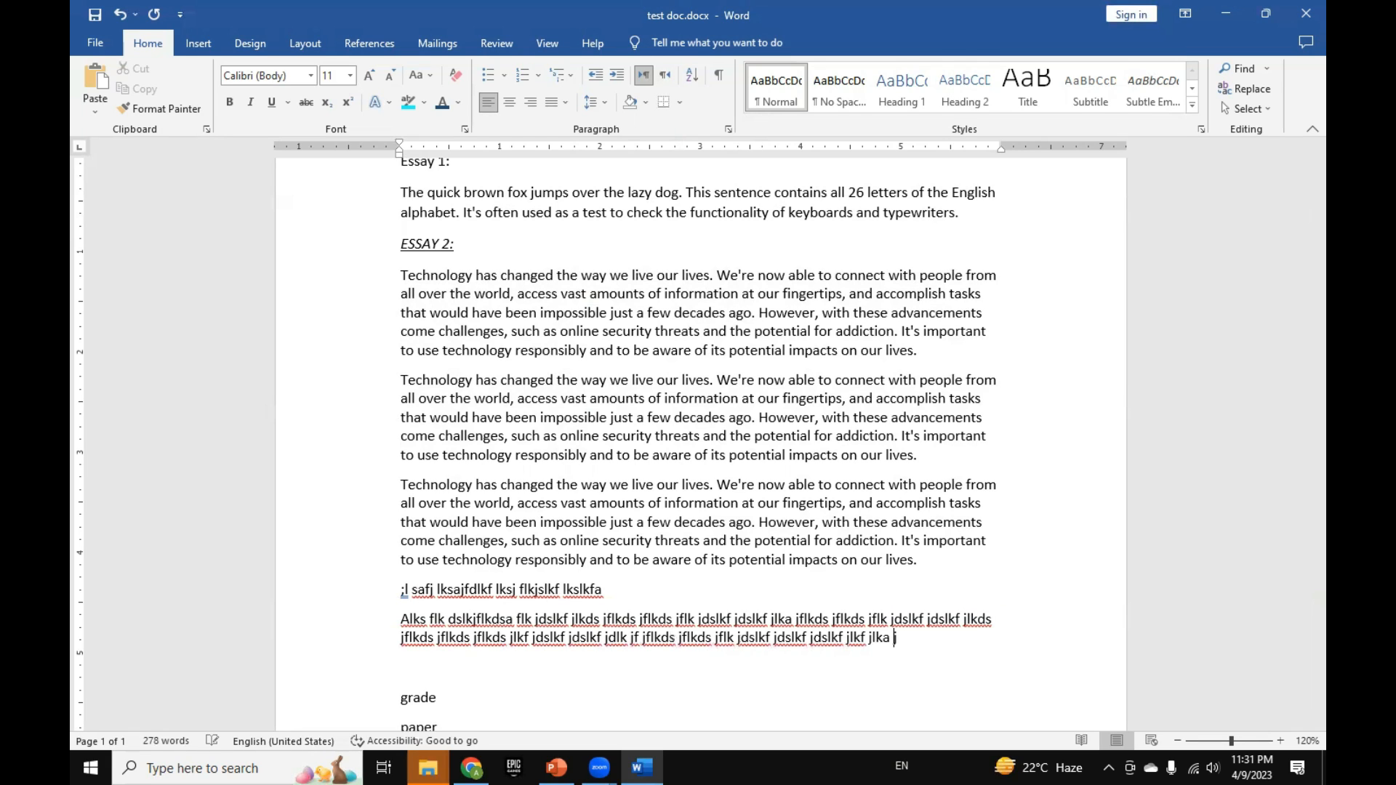
type("slkf jdslkf jlkdsf jdslk jflkds jflkds jflk jdslkf jdslkf jdslk jflkds jflk")
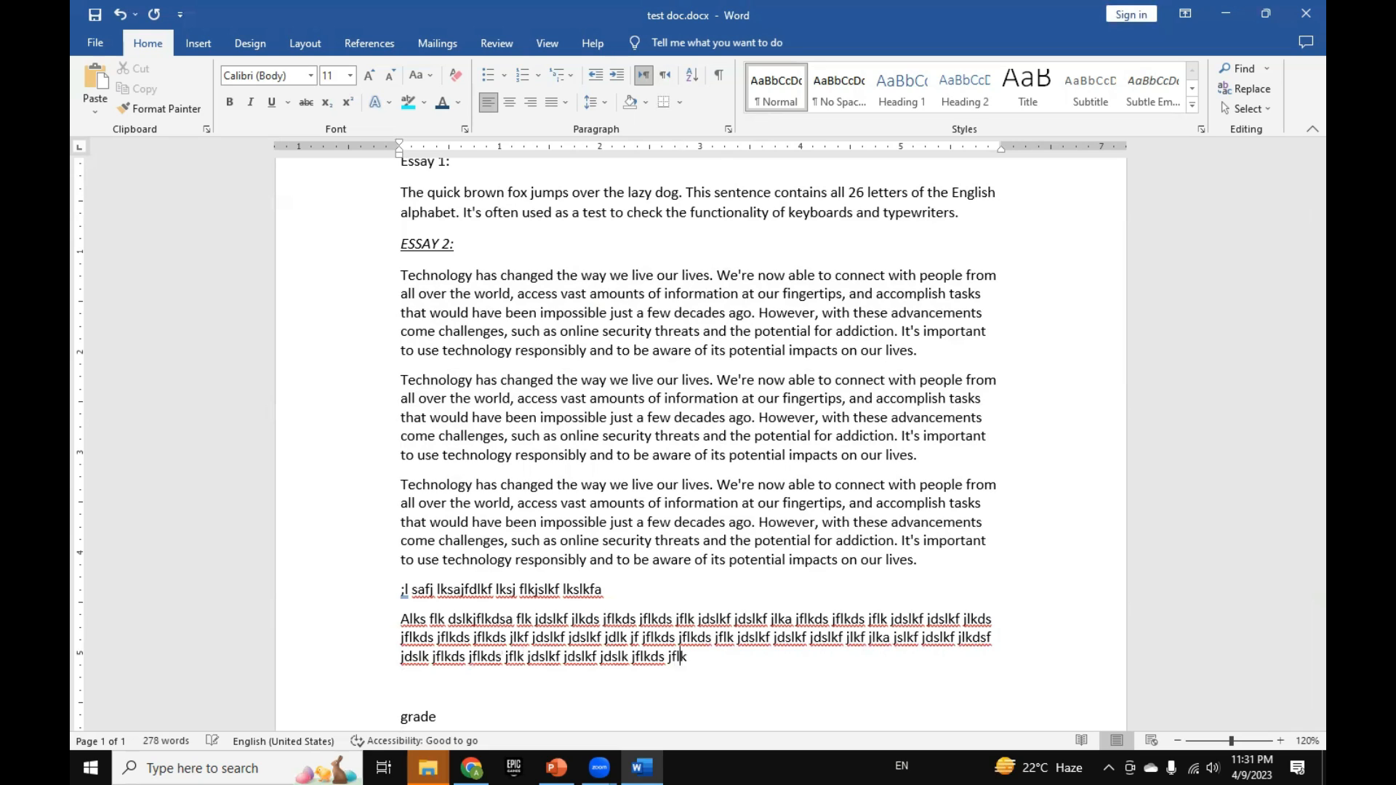
type("ds jflkdsj flkdsj flk jdslkfjdslkfj dslkjf dslk jflkds jflkdsj flkjds  ")
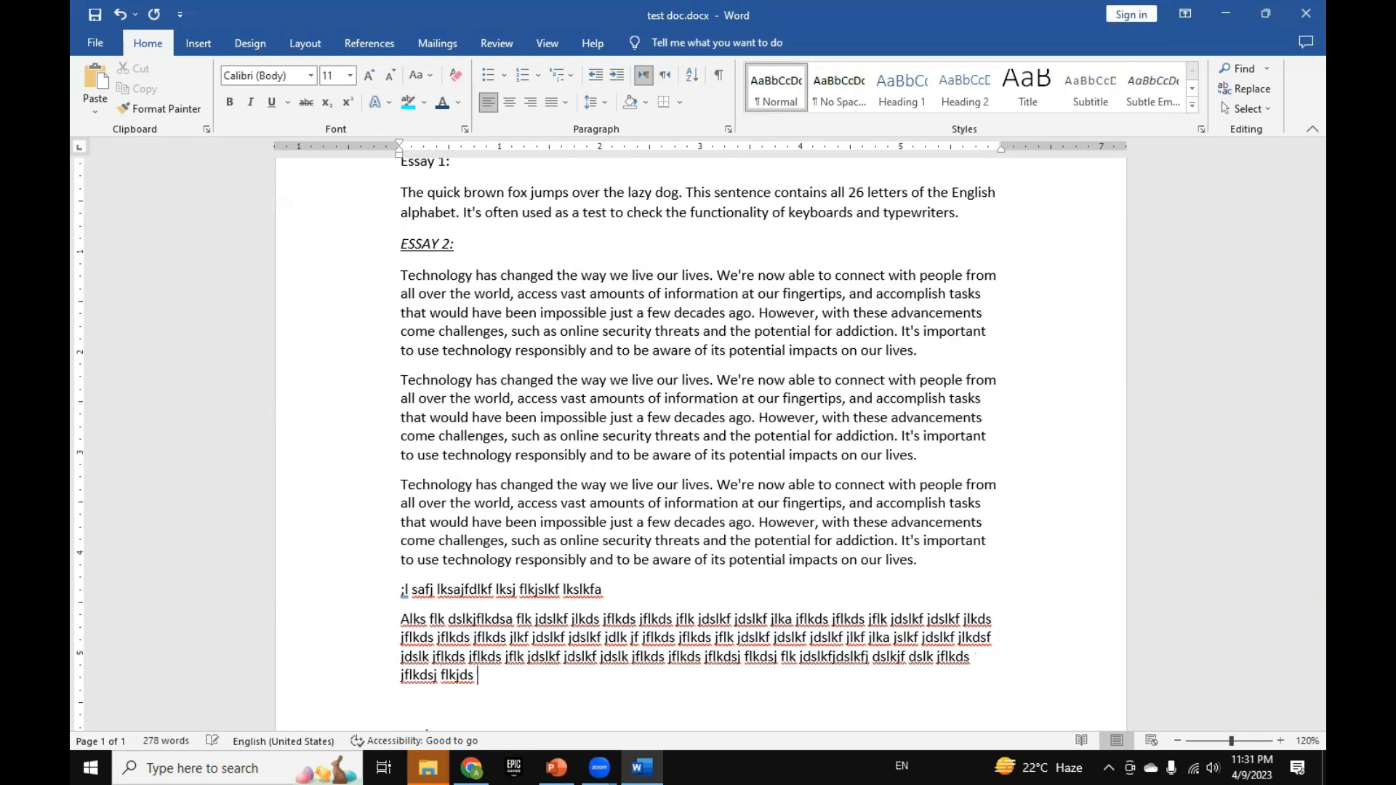
type("sdlkf jlksa jflksj")
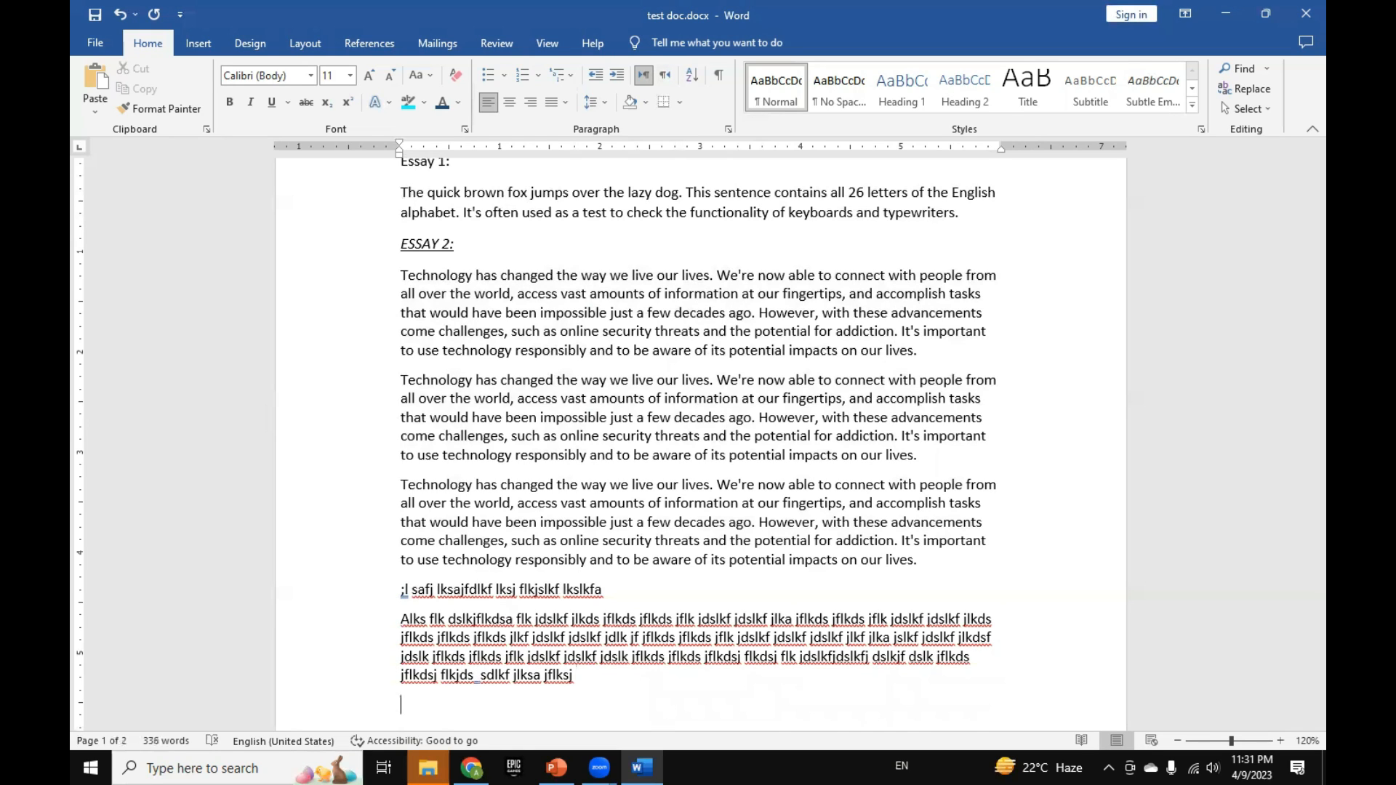
Step: Format the two filler paragraphs as a dash-bulleted list, and change it to a numbered list in the 1), 2) style
scroll(517, 504, "down", 8)
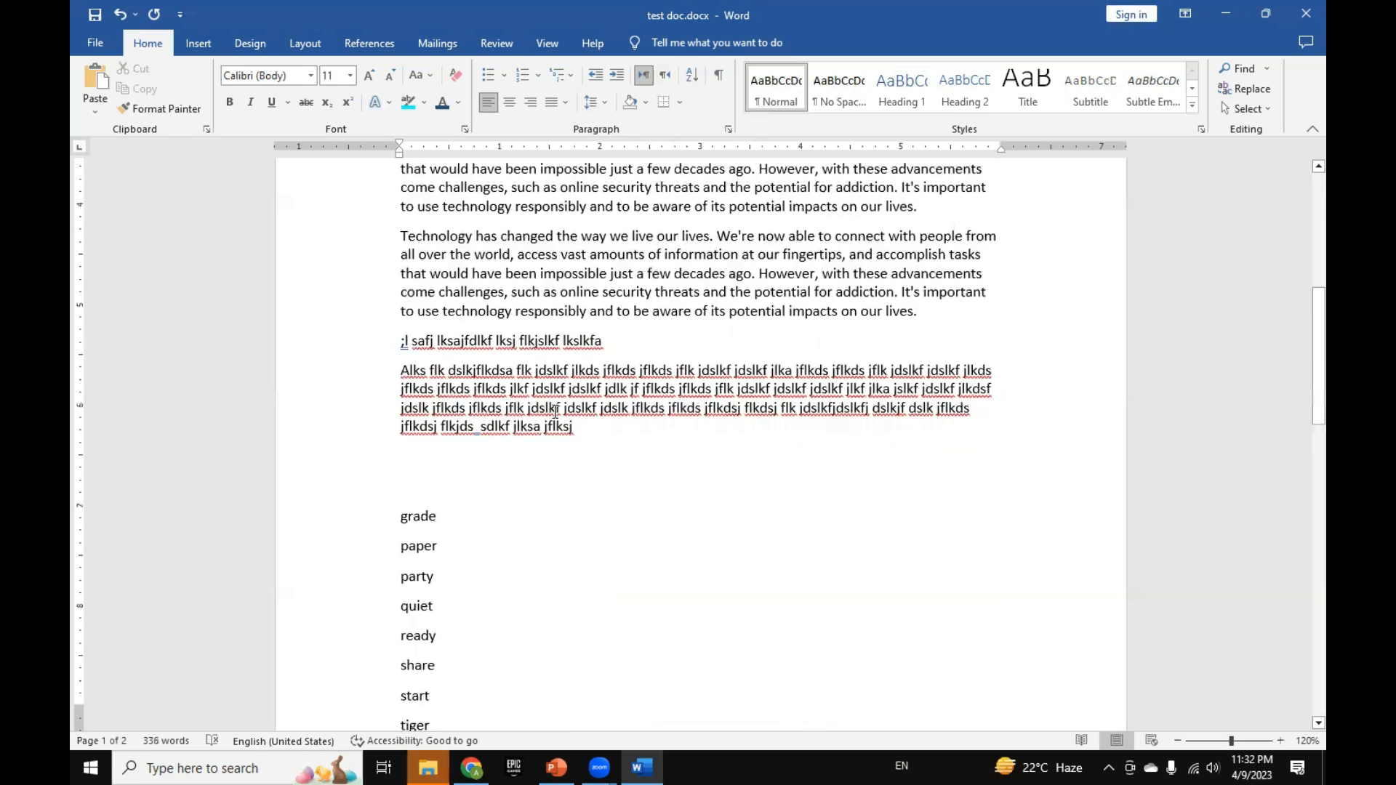
scroll(393, 380, "up", 3)
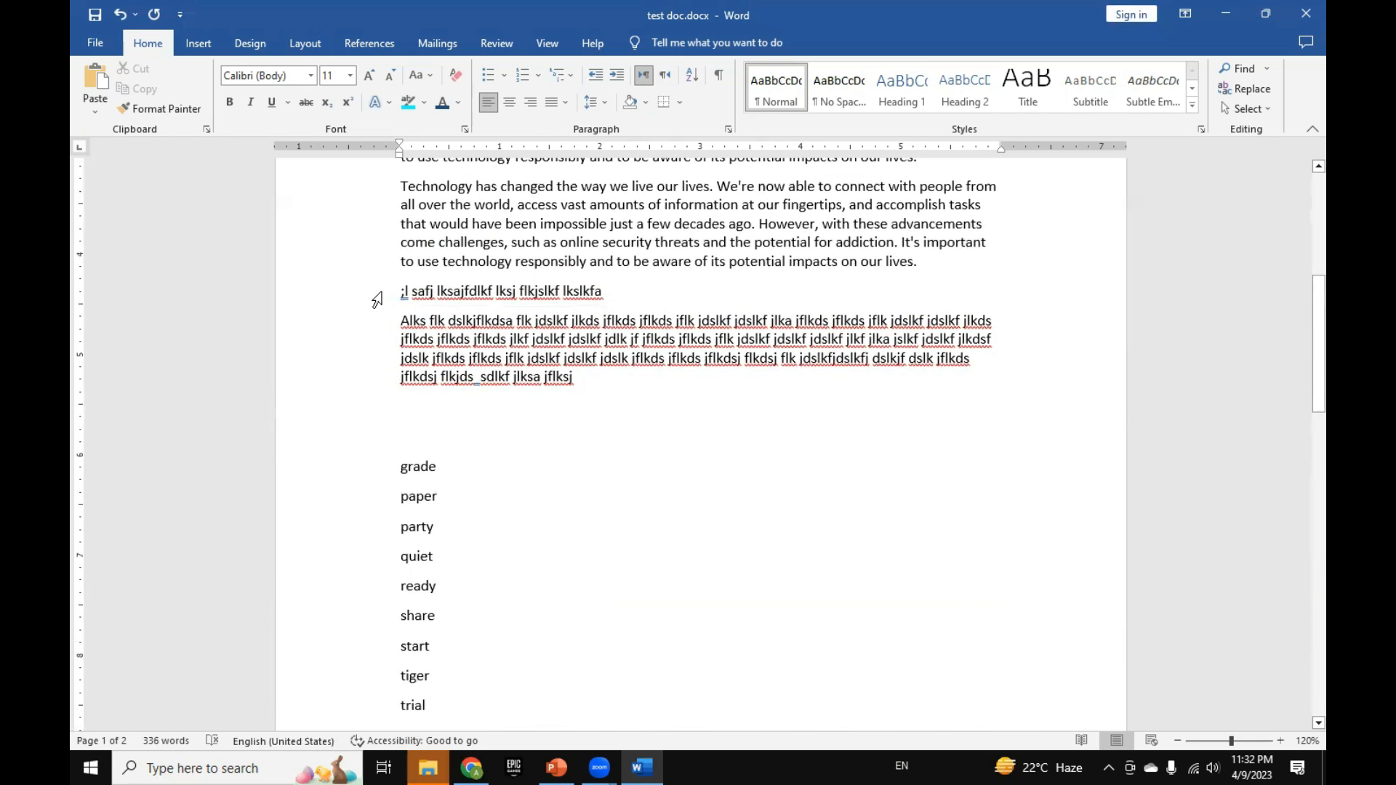
left_click_drag(377, 300, 380, 382)
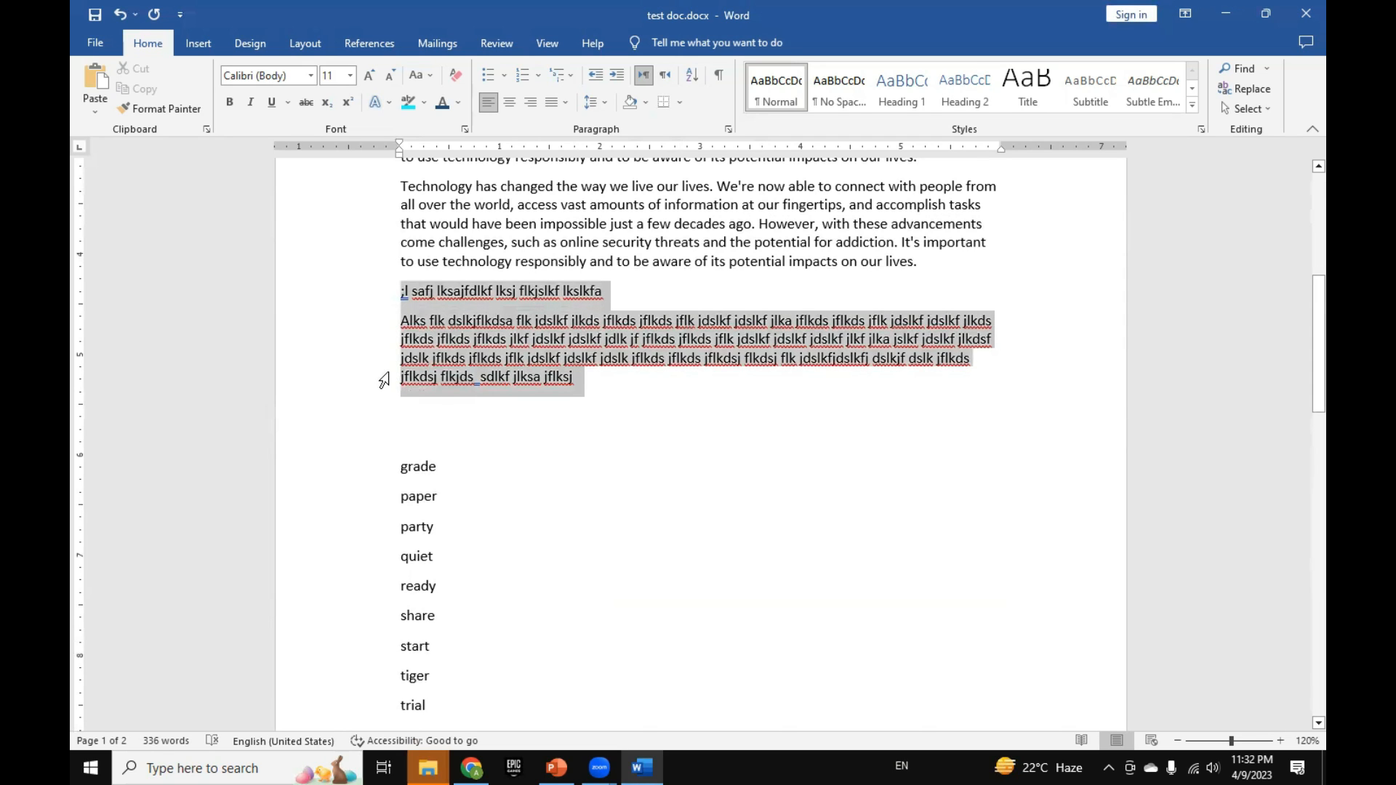
left_click(488, 75)
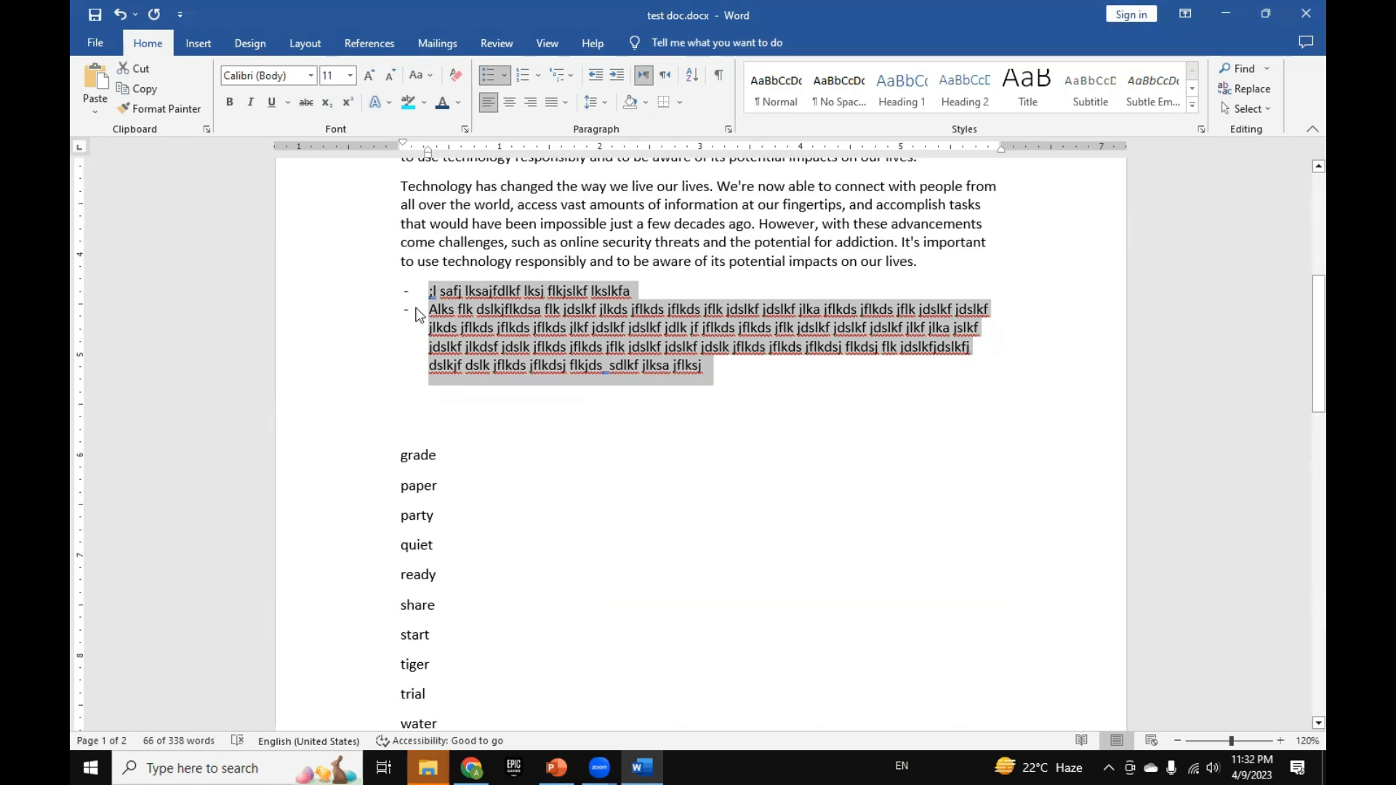
left_click(522, 74)
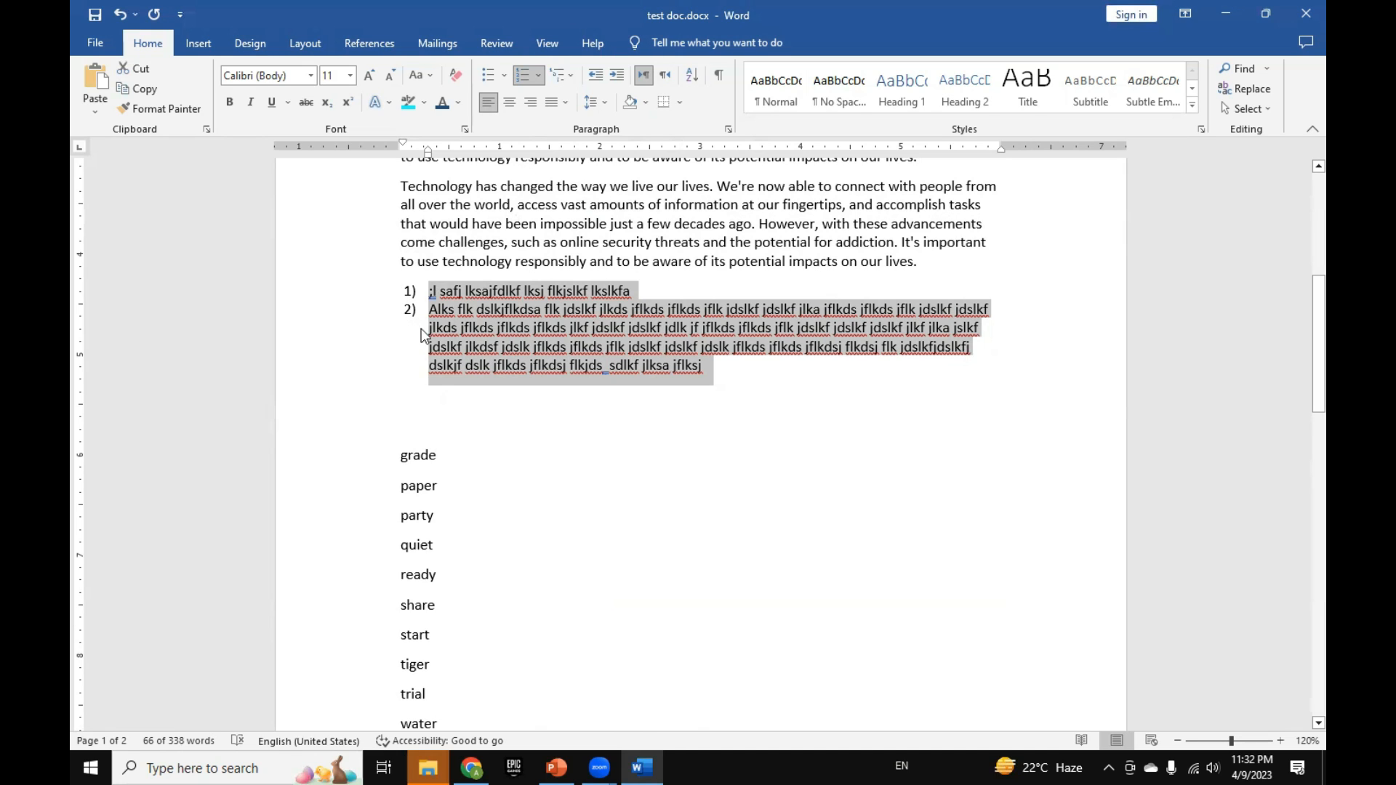
Step: Add a third and a fourth item of random filler text to the numbered list, the third reading "Das f;ds kfjkl sldfj l dsjf kdslj"
left_click(721, 369)
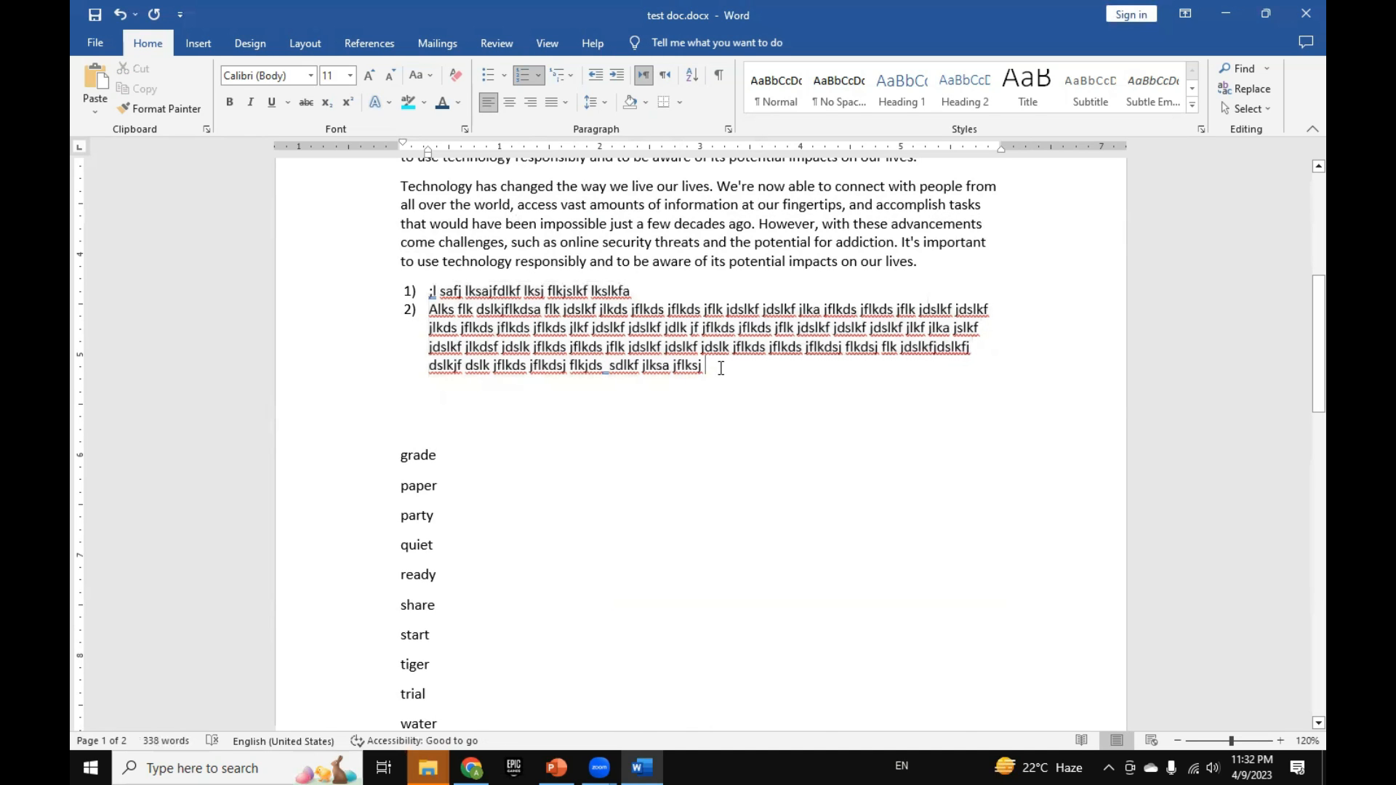
key("Return")
type("Das f;ds kfjkl sldfj l dsjf kdslj")
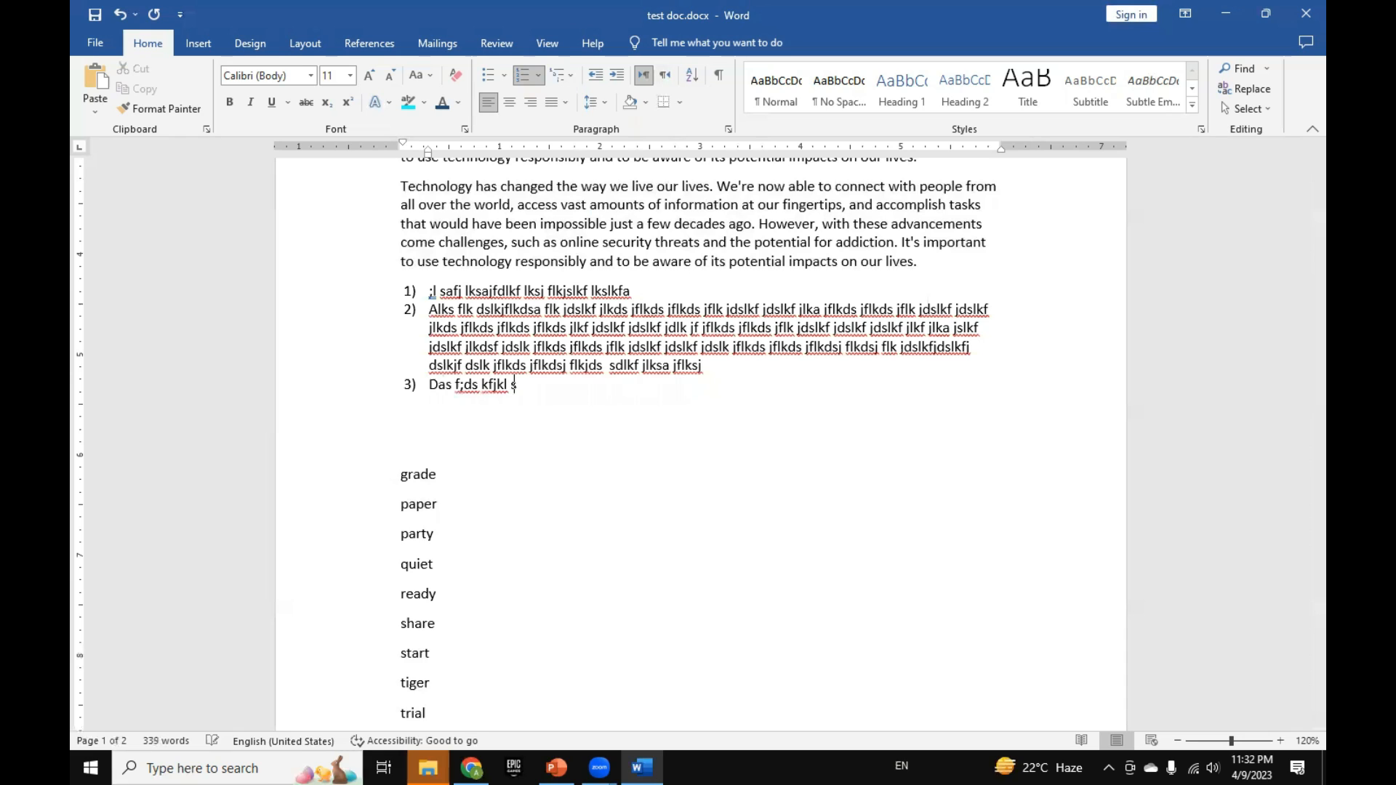
key("Return")
type("As ;ldkjflkdsj flkjds lkaflkjdsa f")
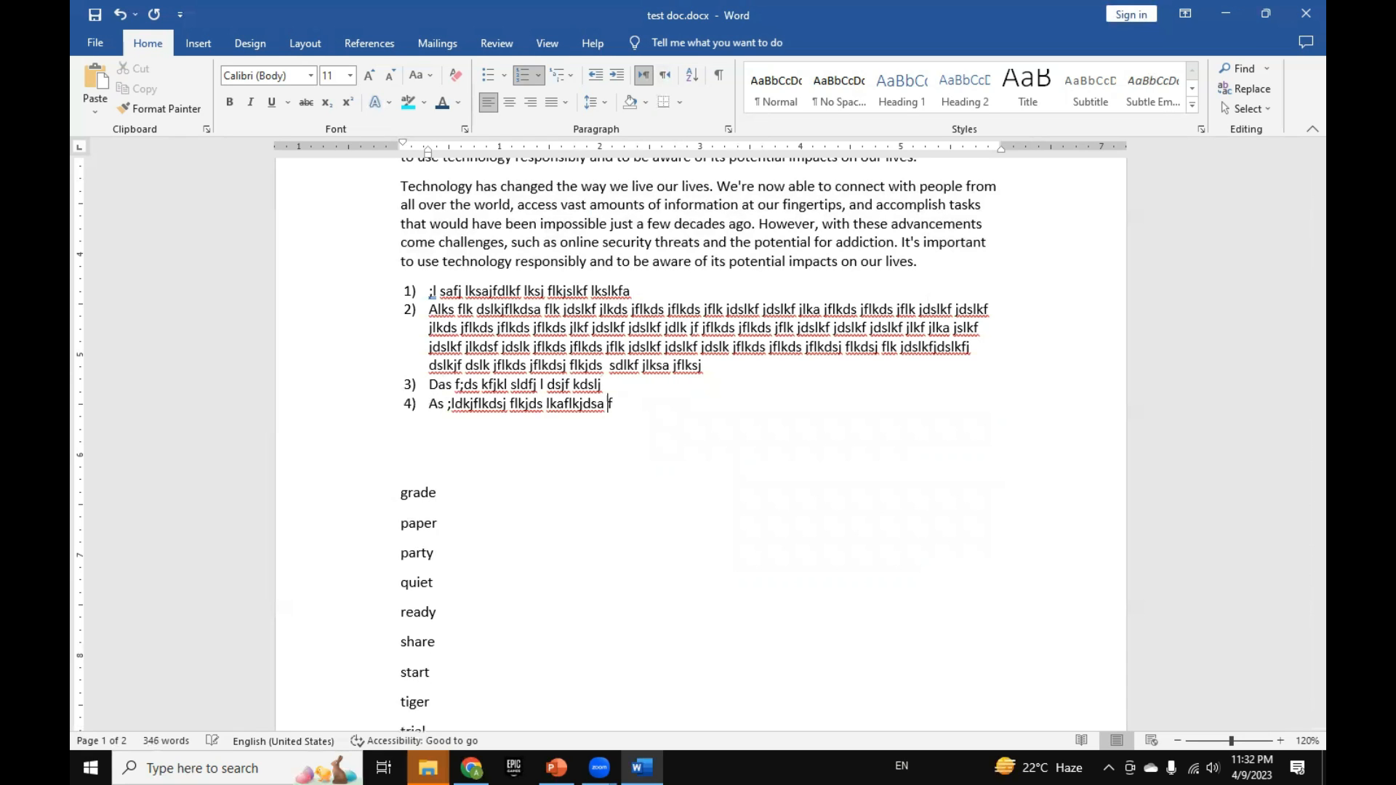
type("lkdsja lkfds jlkf jdsalkf jdslkf jlkdsjf lkds jflkdsj flkjds lkfjsalk fjdsl flkds")
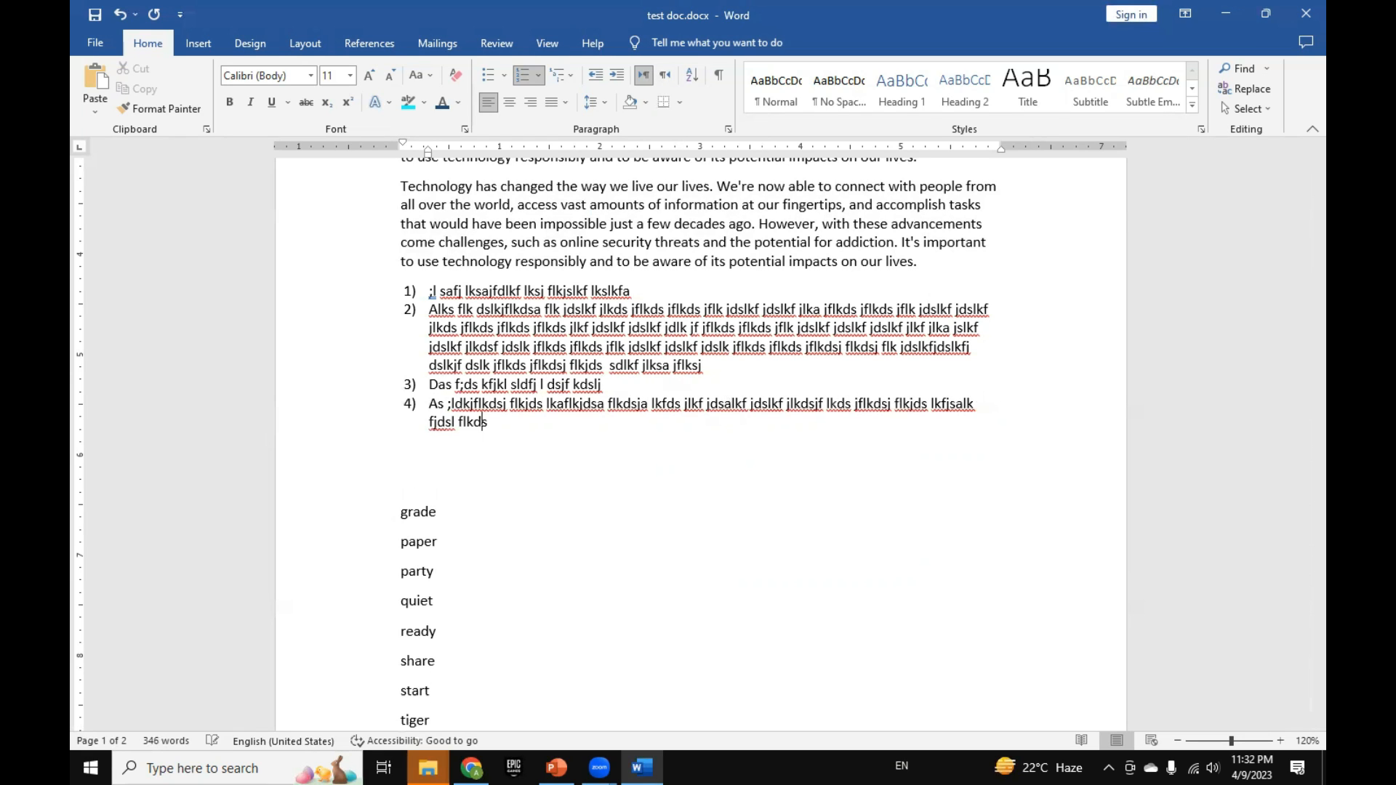
type(" jflkdsj flk jdslkfa jlkdsaf jlkds jflkds jflk jdslkfj dslka jflkds jflk salkf jslka jflksa jflk jdsalkf jdslkf jlks")
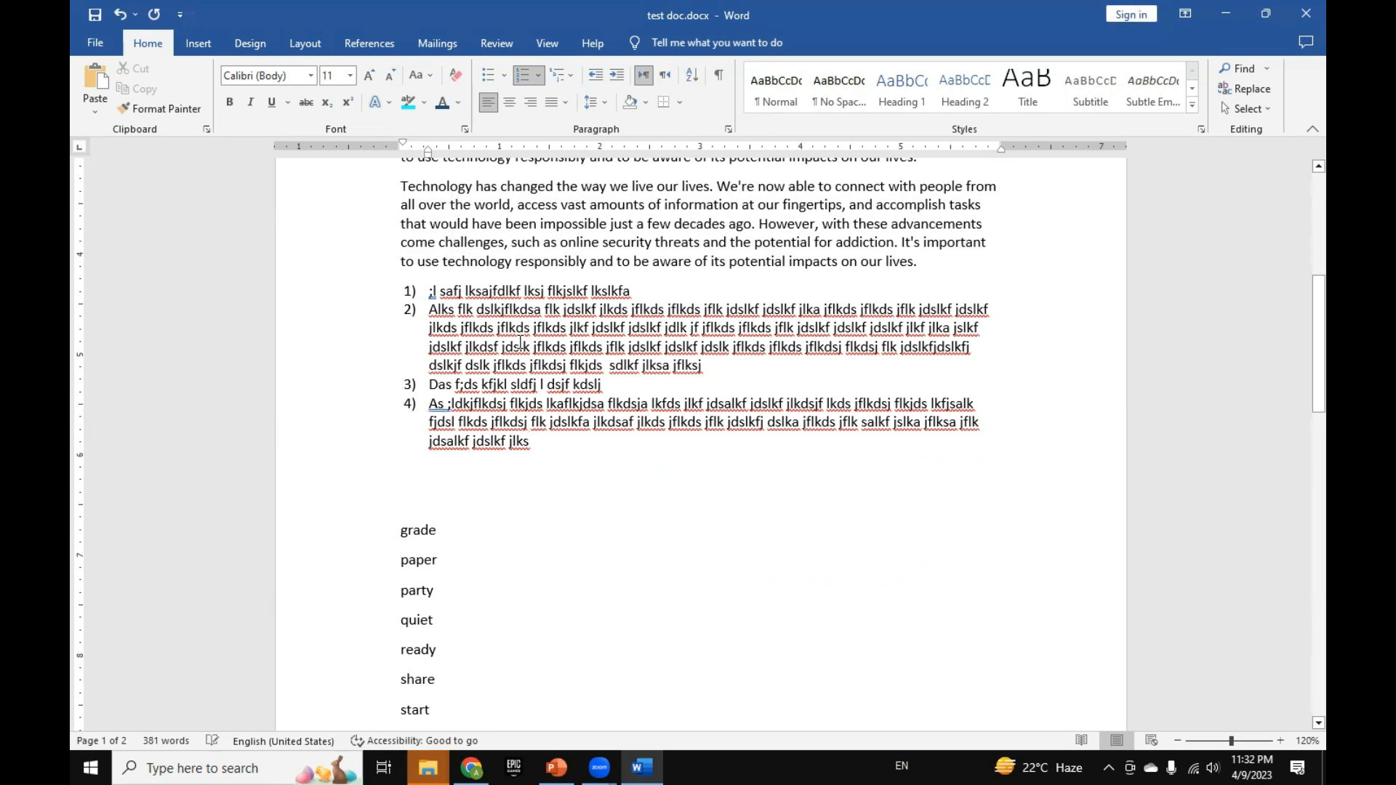
Step: Change the font color of numbered items 1 and 2 to the standard Blue and clear the selection
left_click_drag(719, 371, 421, 295)
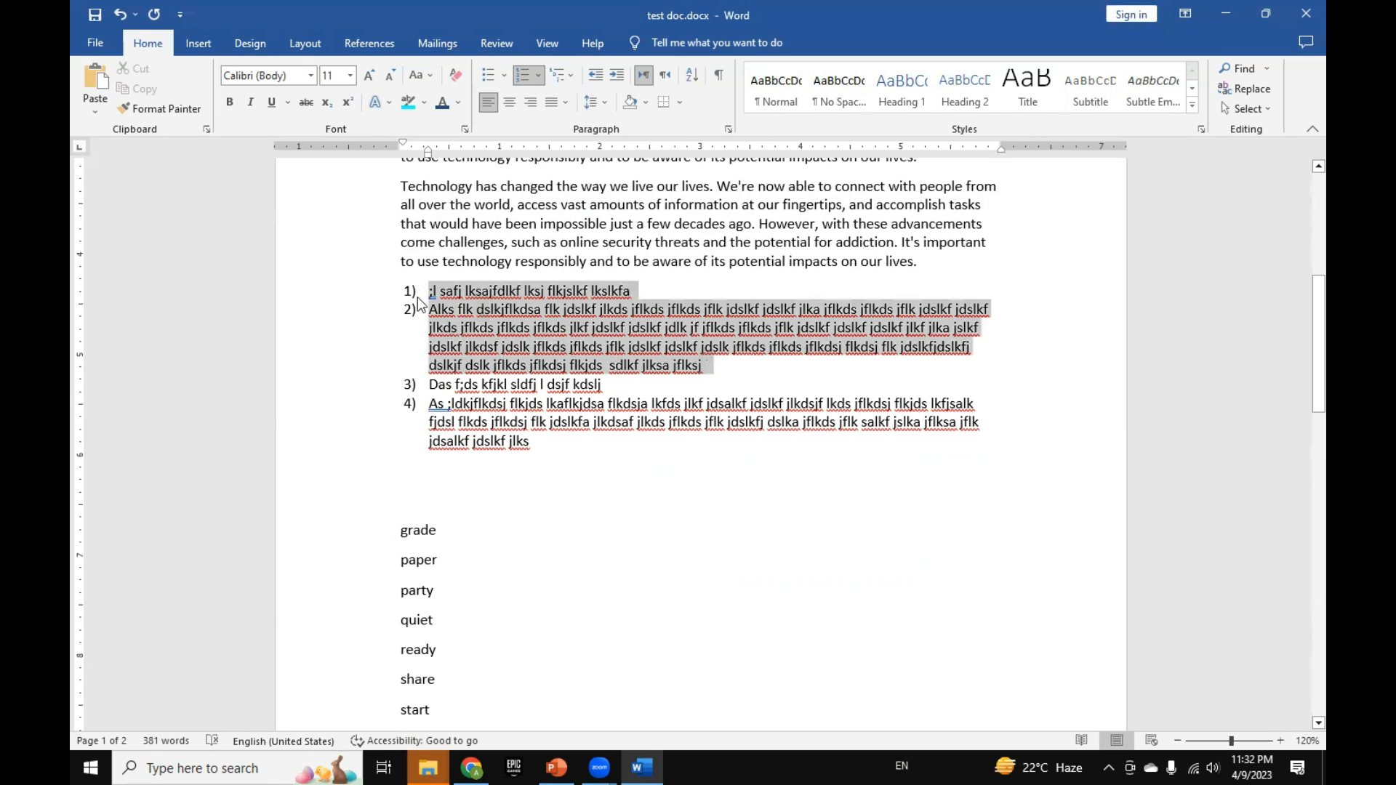
left_click(459, 102)
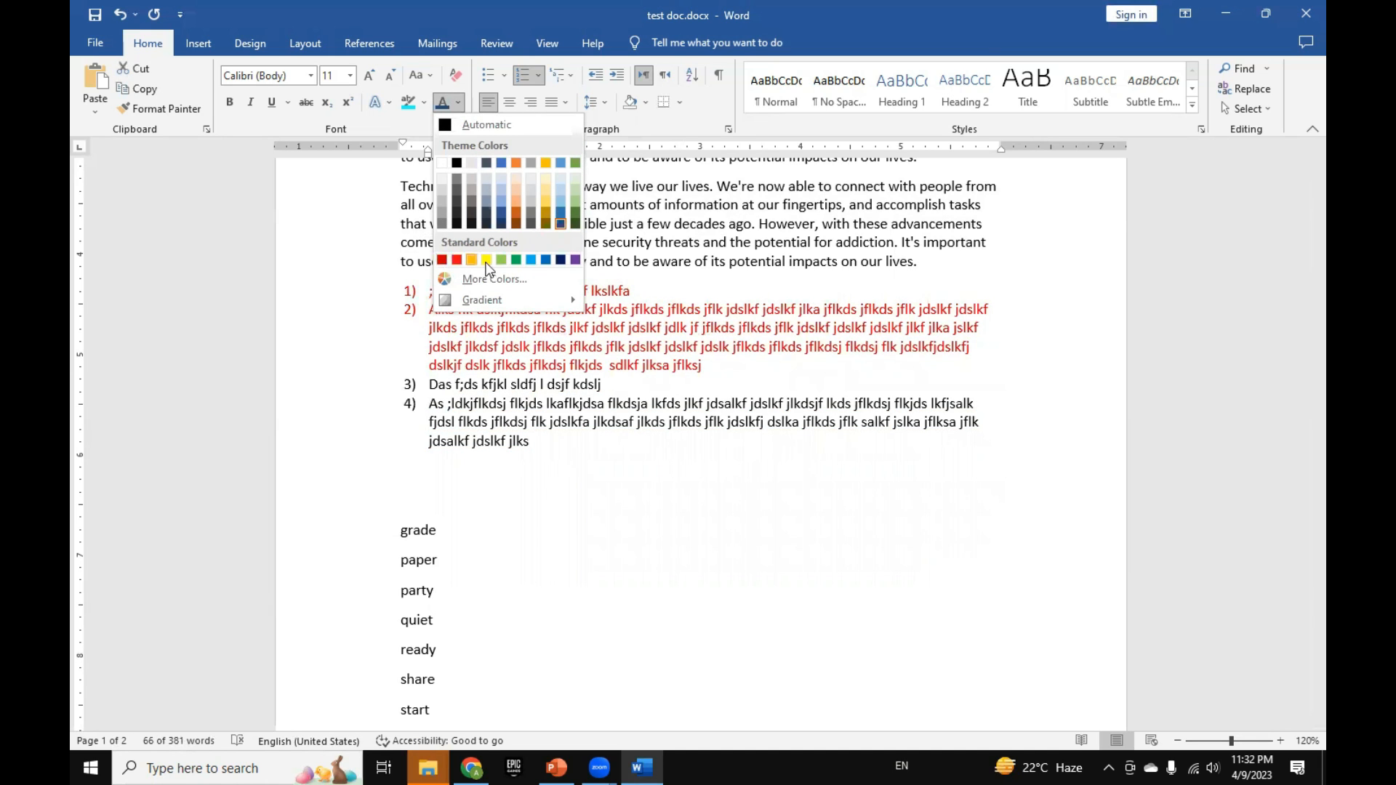
left_click(547, 261)
left_click(640, 384)
left_click(623, 476)
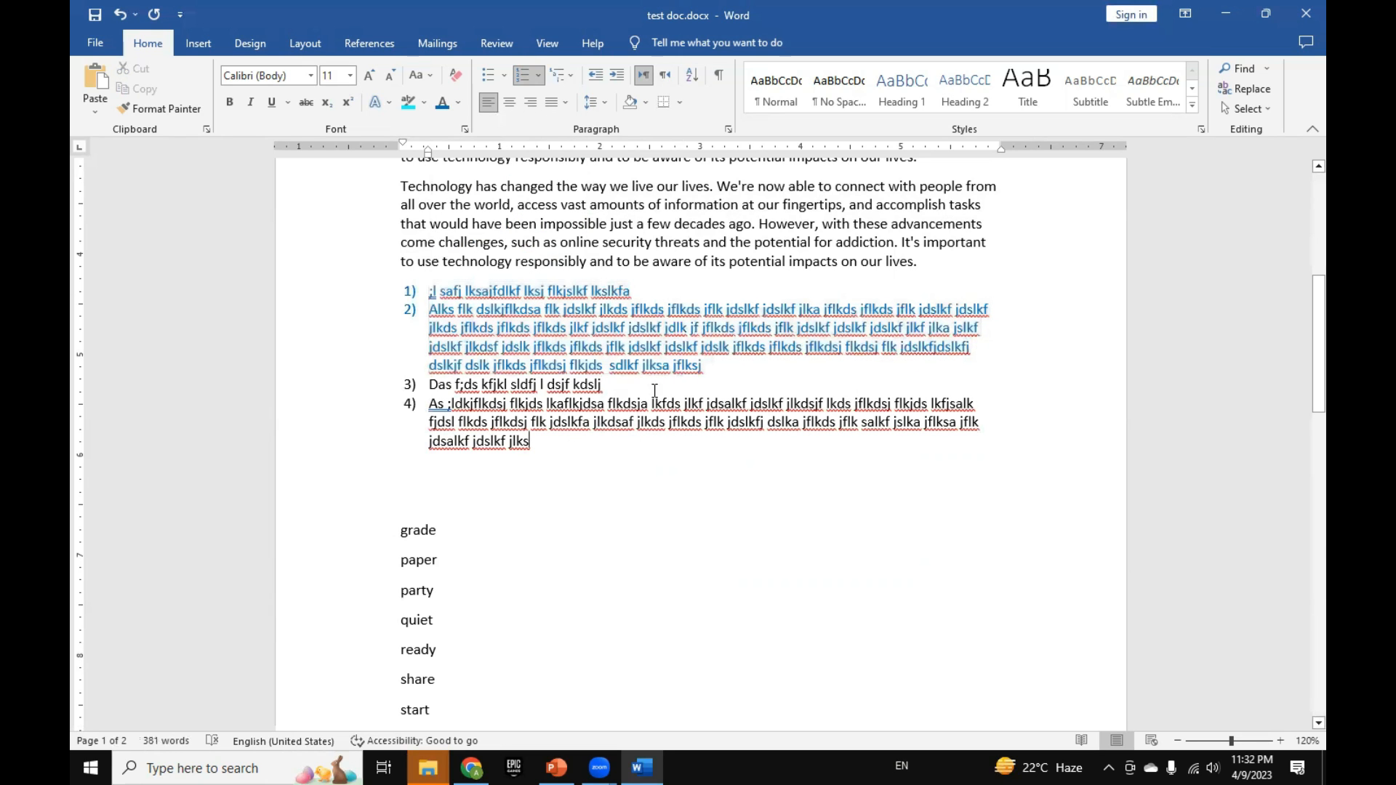
Step: Set the font size of the blue numbered items 1 and 2 to 18 and clear the selection
left_click_drag(714, 370, 433, 293)
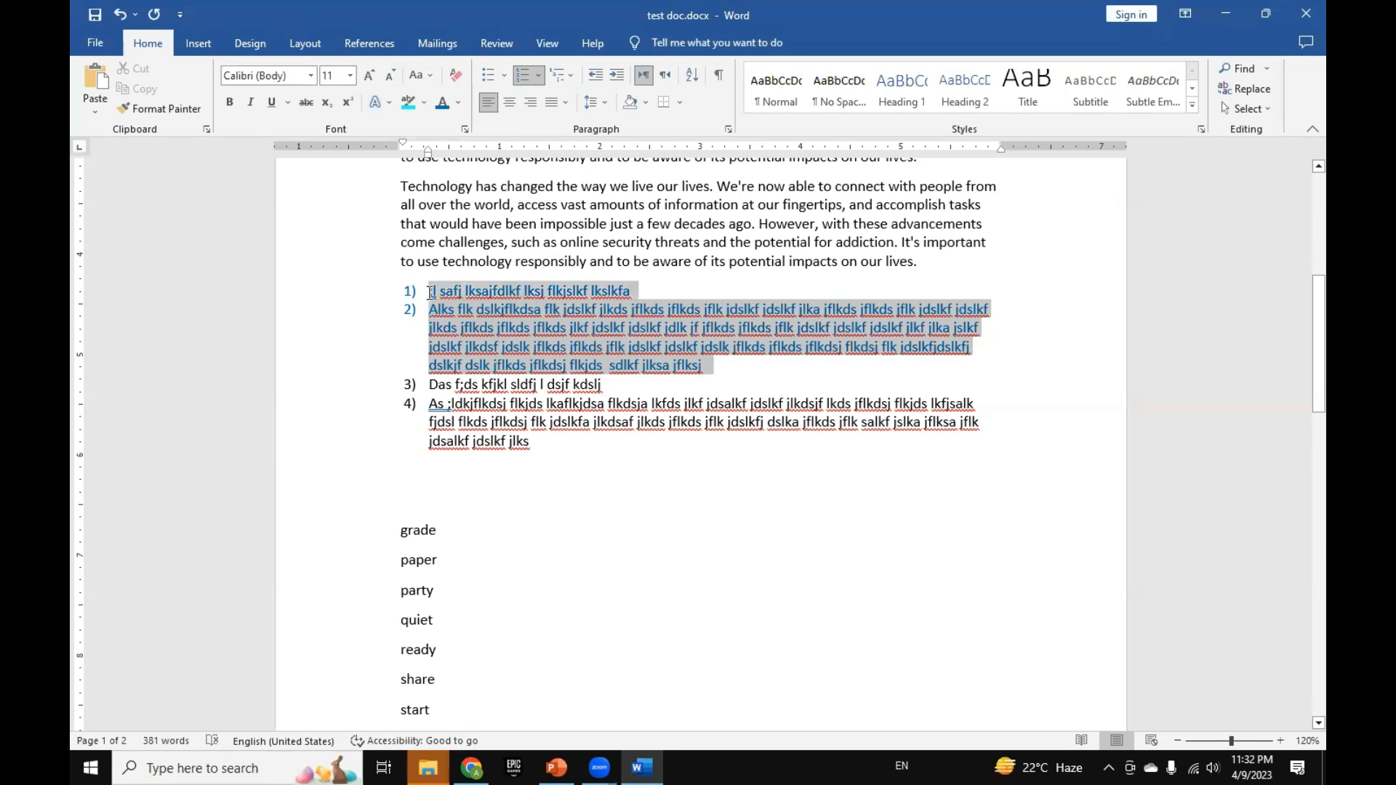
left_click(350, 75)
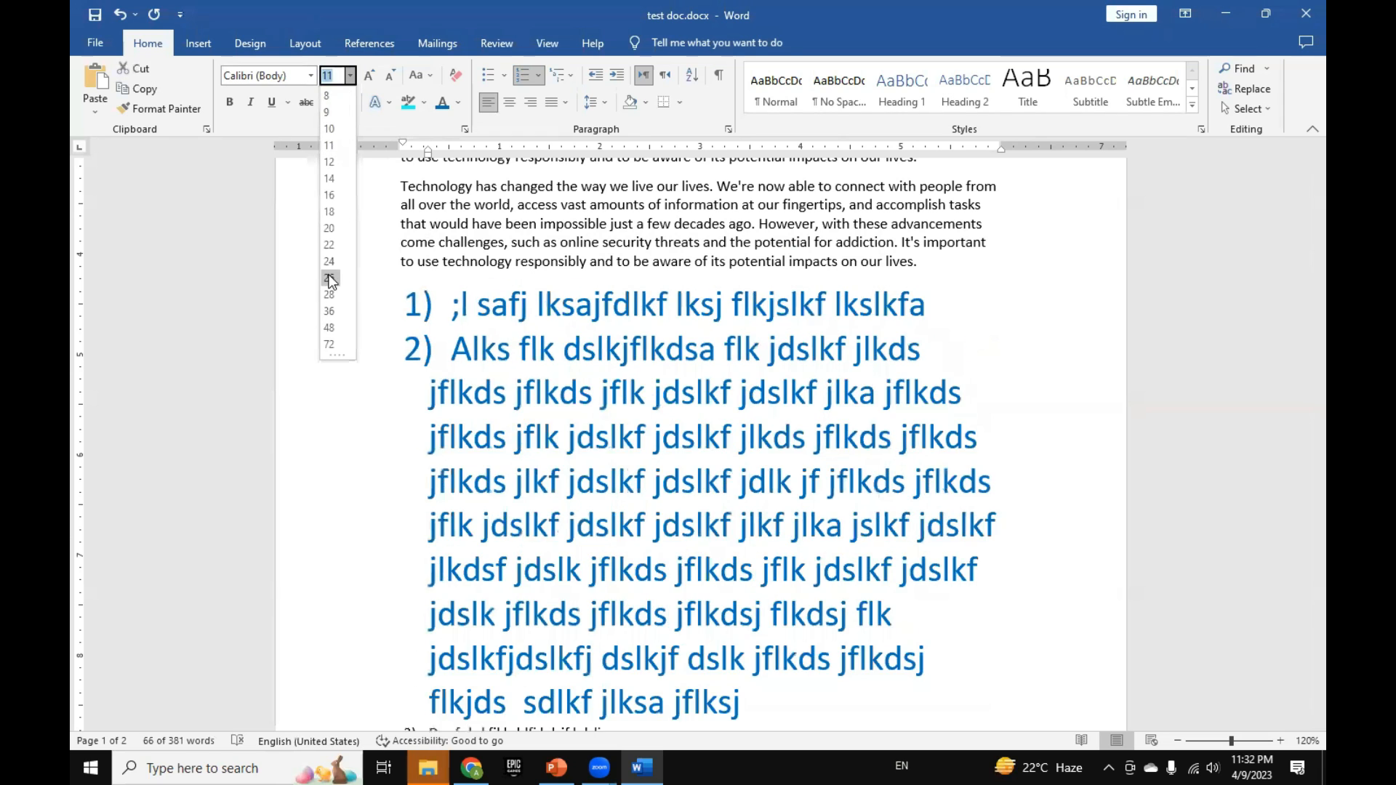
left_click(338, 212)
left_click(523, 360)
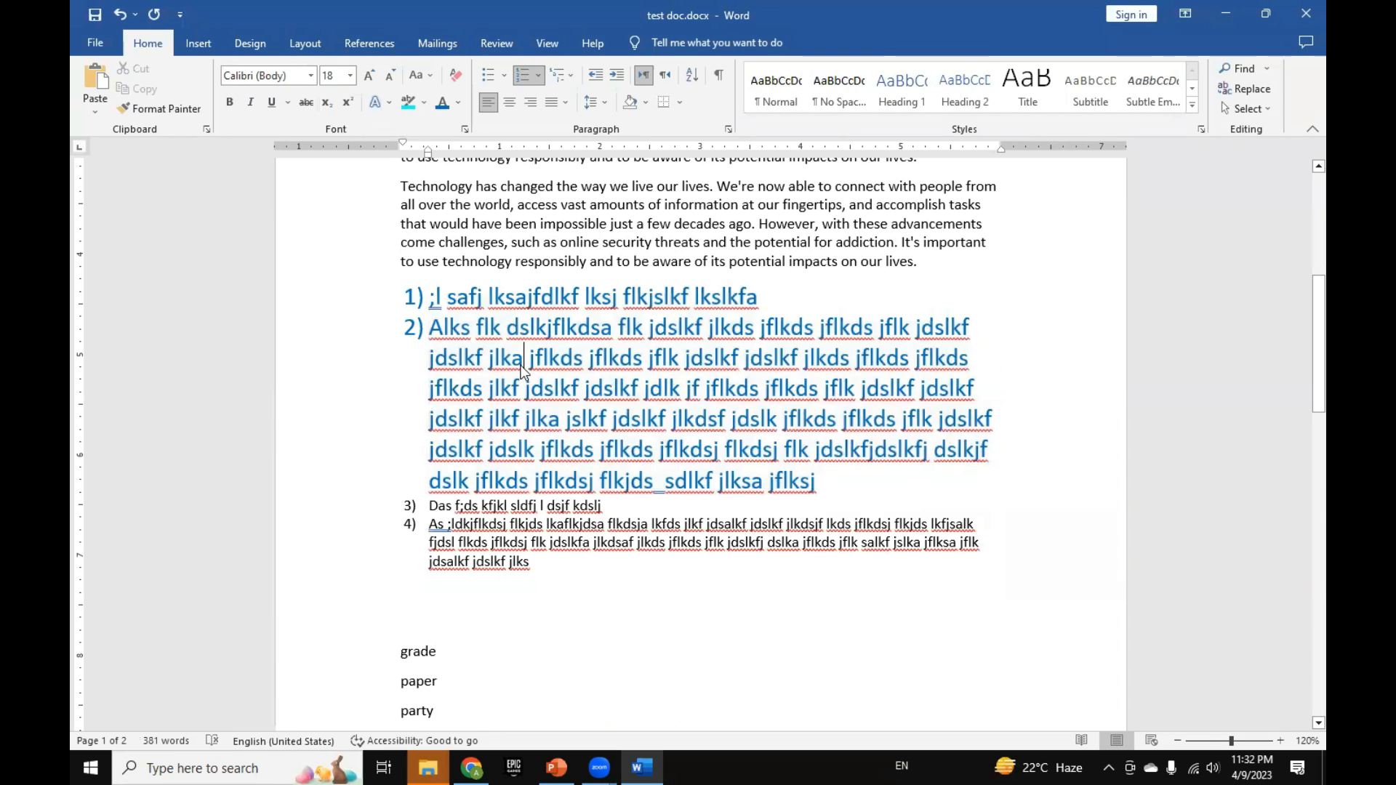
left_click(542, 389)
key("Right")
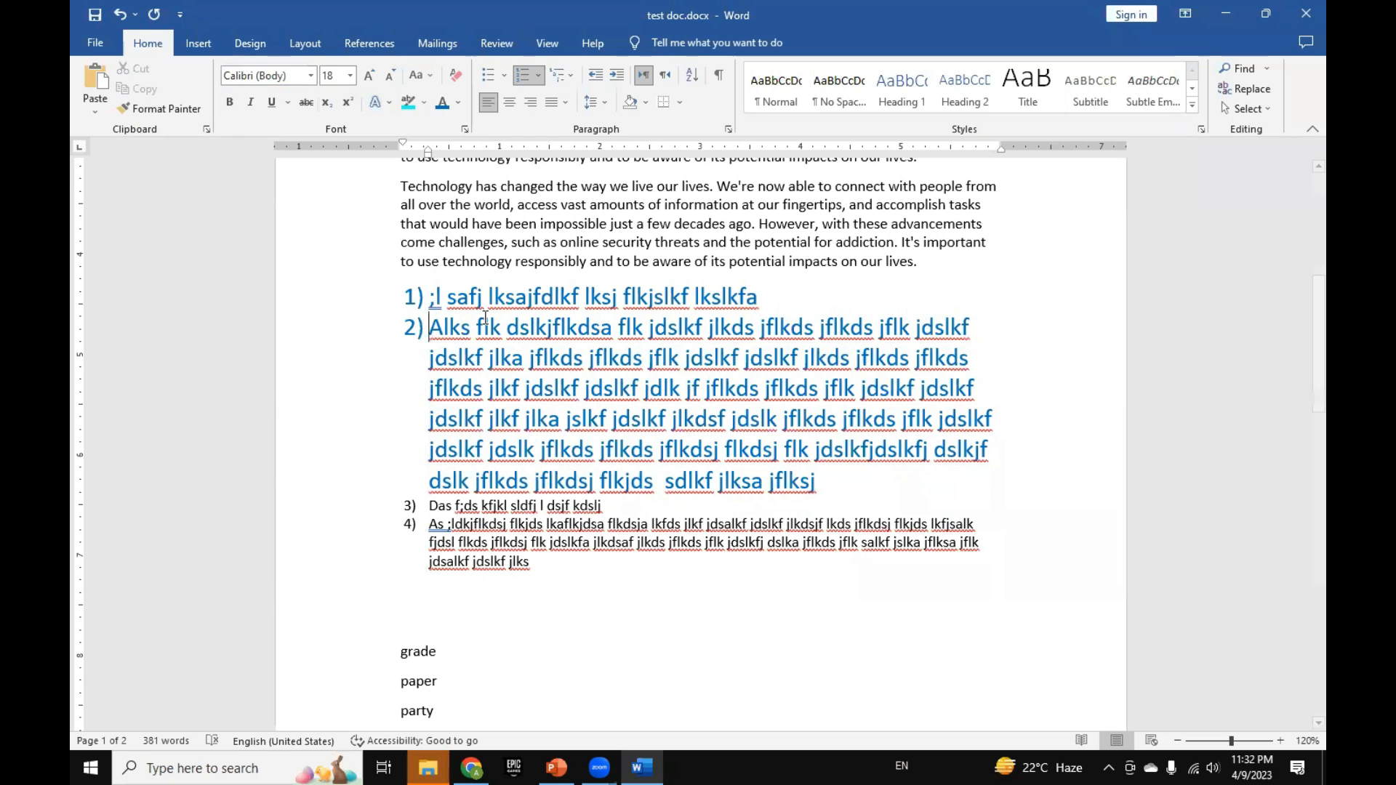
Step: Apply the Algerian font to numbered item 1 and all but the last line of item 2
left_click_drag(395, 300, 396, 451)
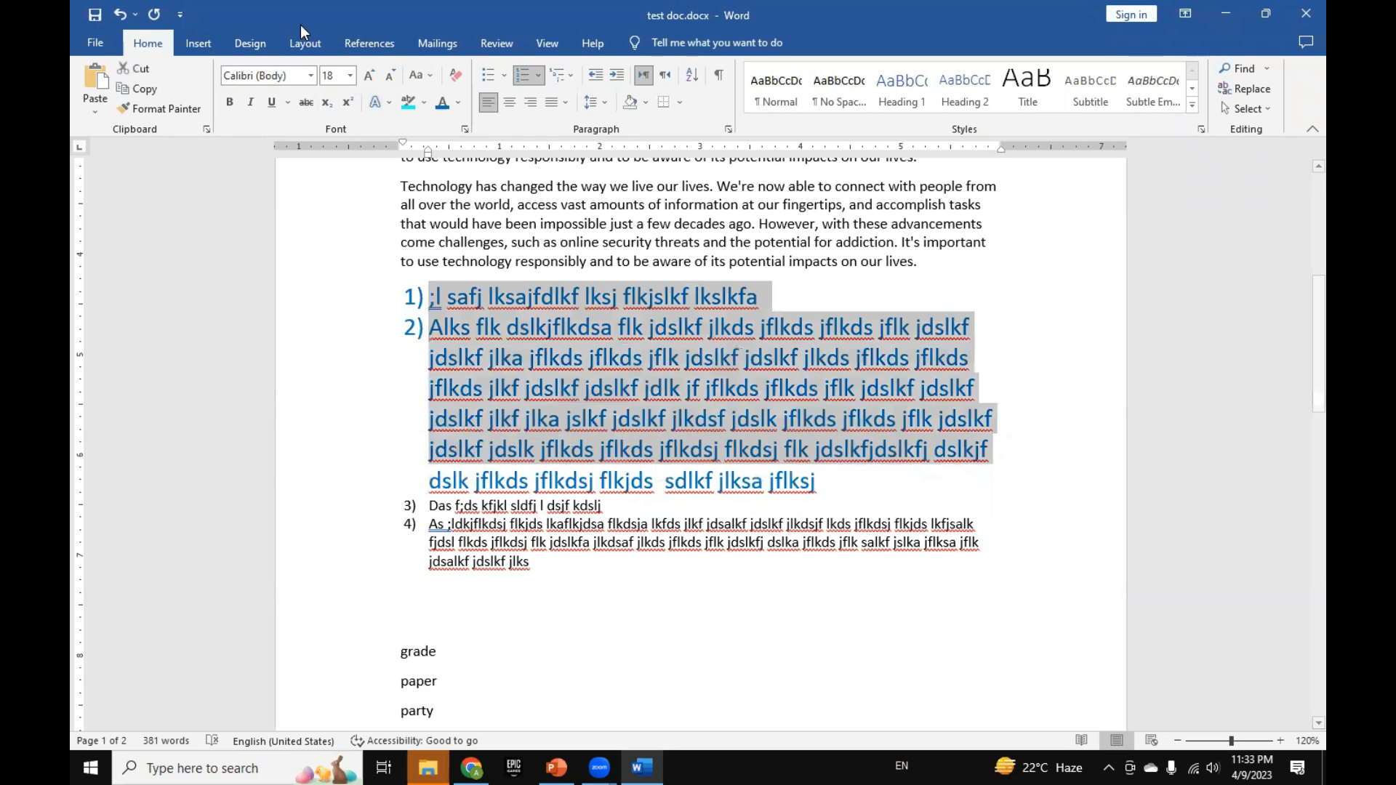
left_click(310, 75)
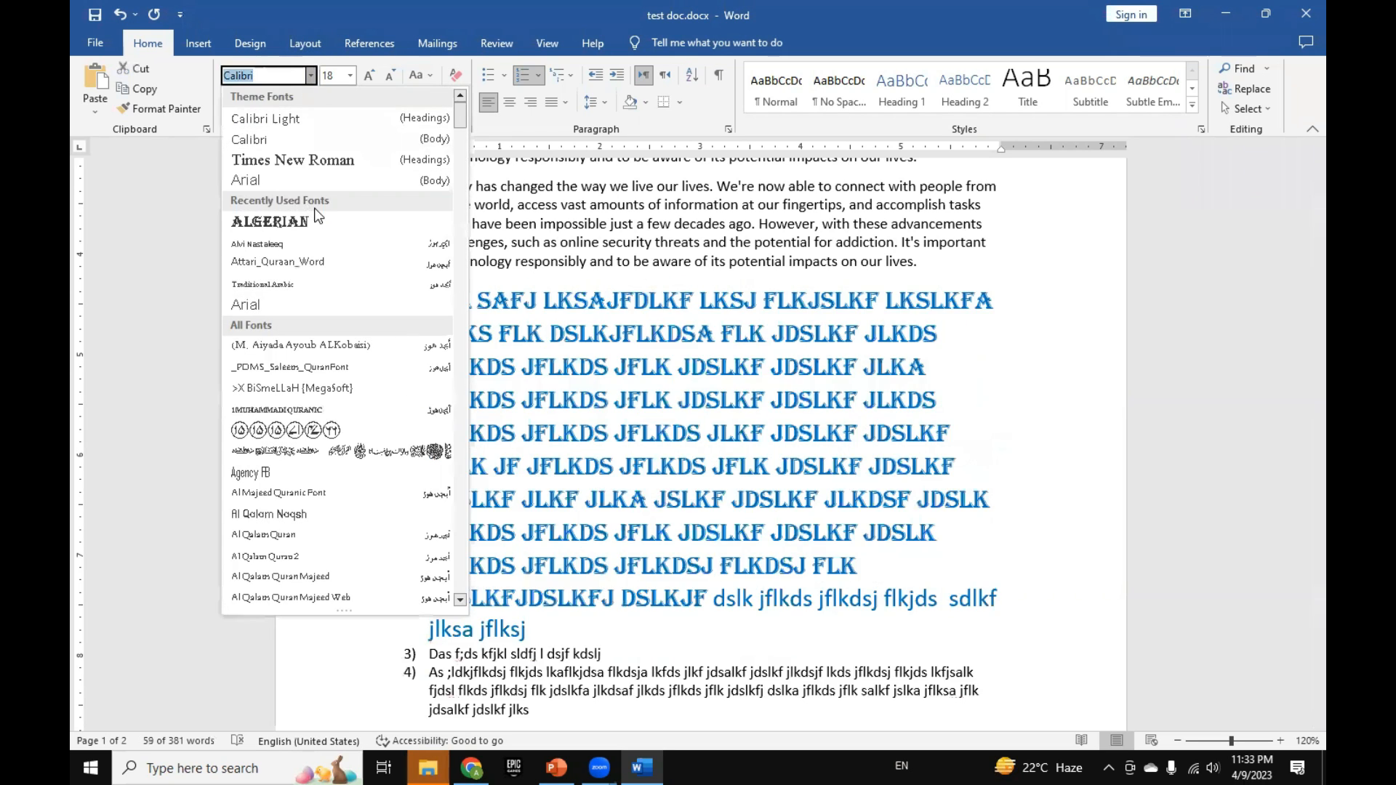
left_click(315, 220)
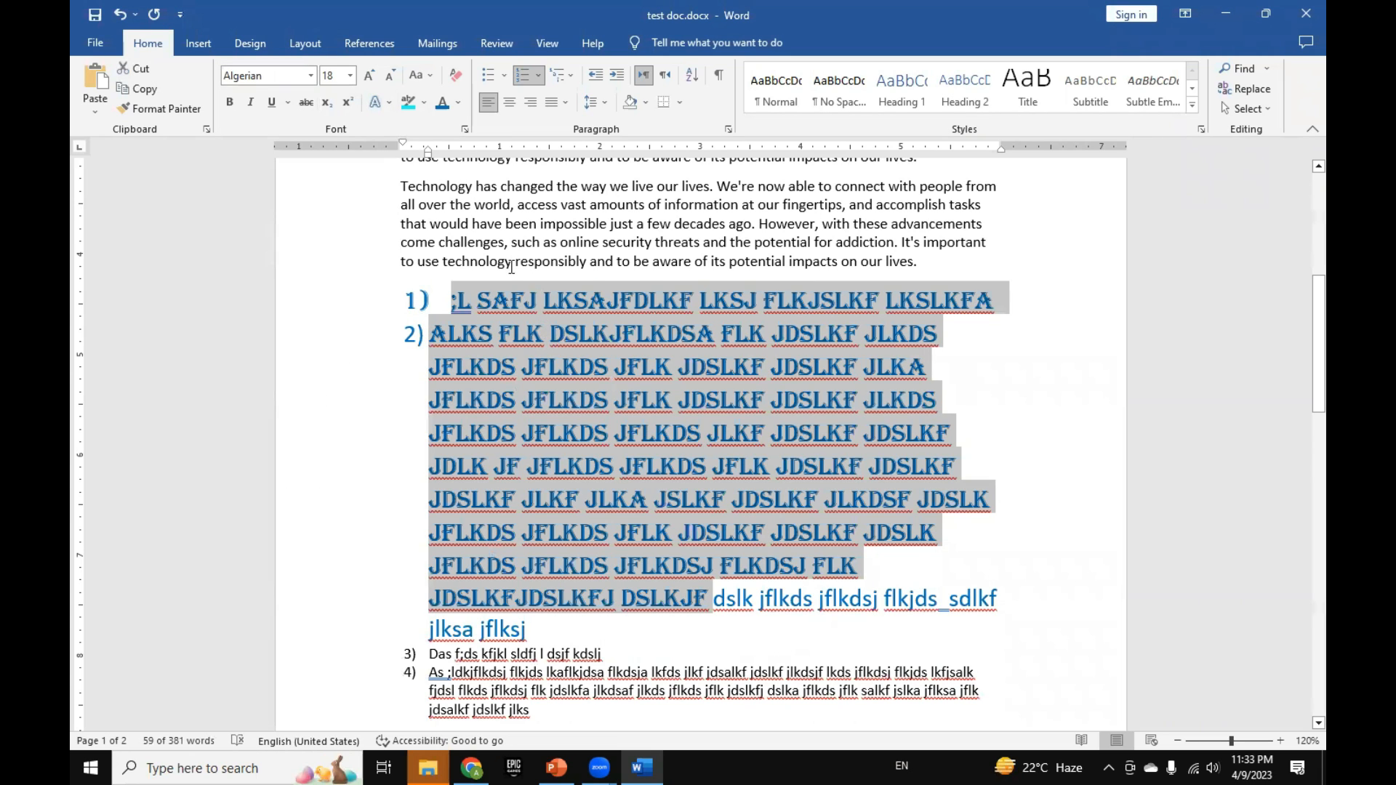
Step: Undo the Algerian font on numbered items 1 and 2 and look through the text effects choices without applying one
key("ctrl+z")
key("ctrl+z")
key("ctrl+z")
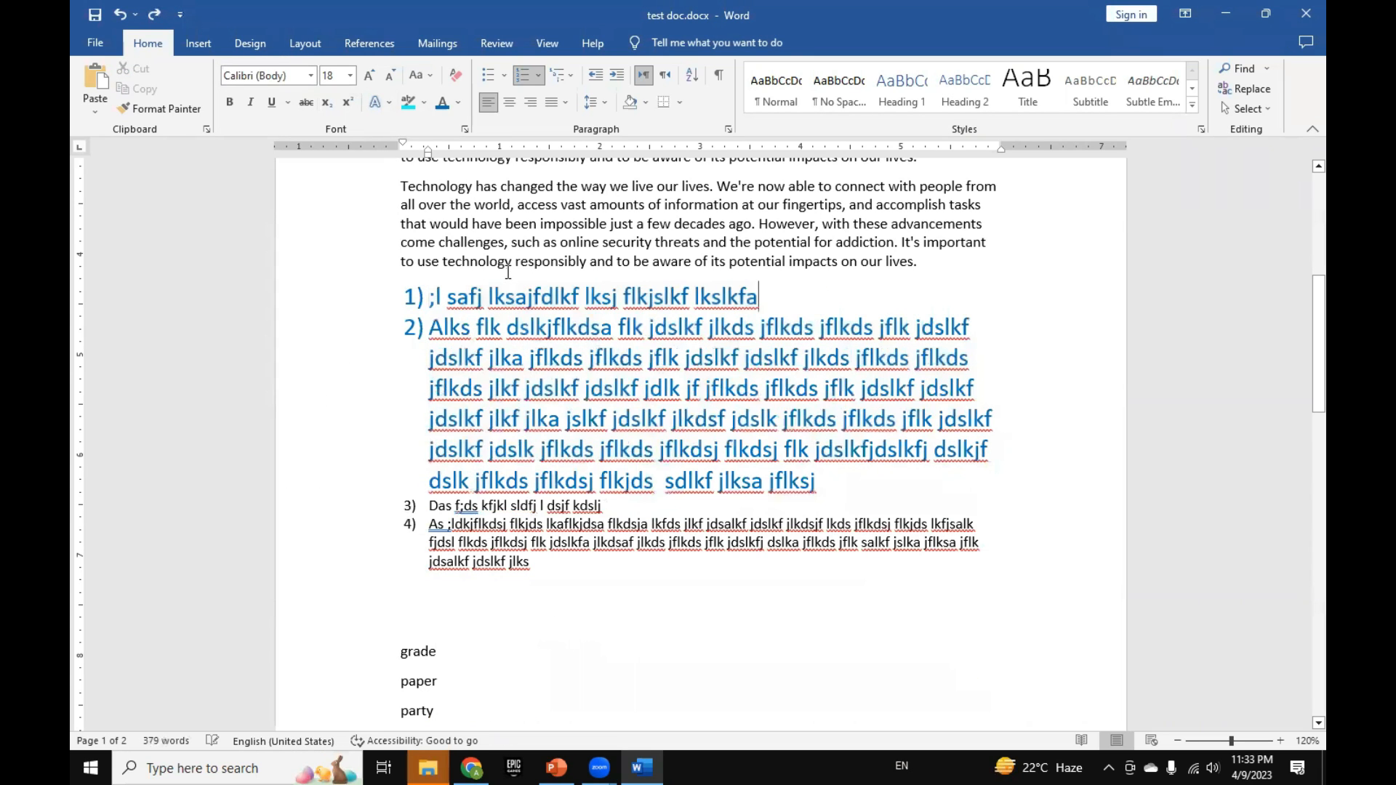
left_click(390, 103)
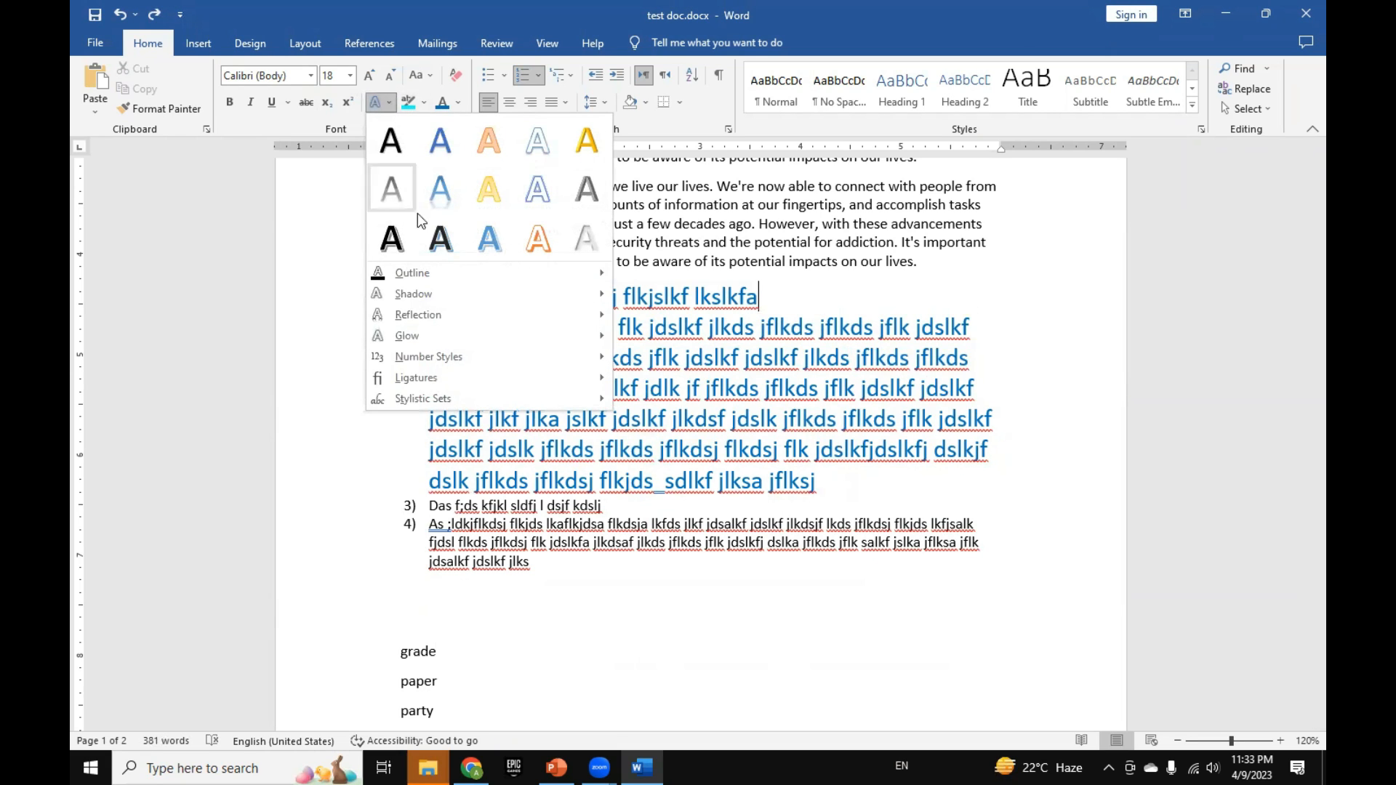
left_click(385, 178)
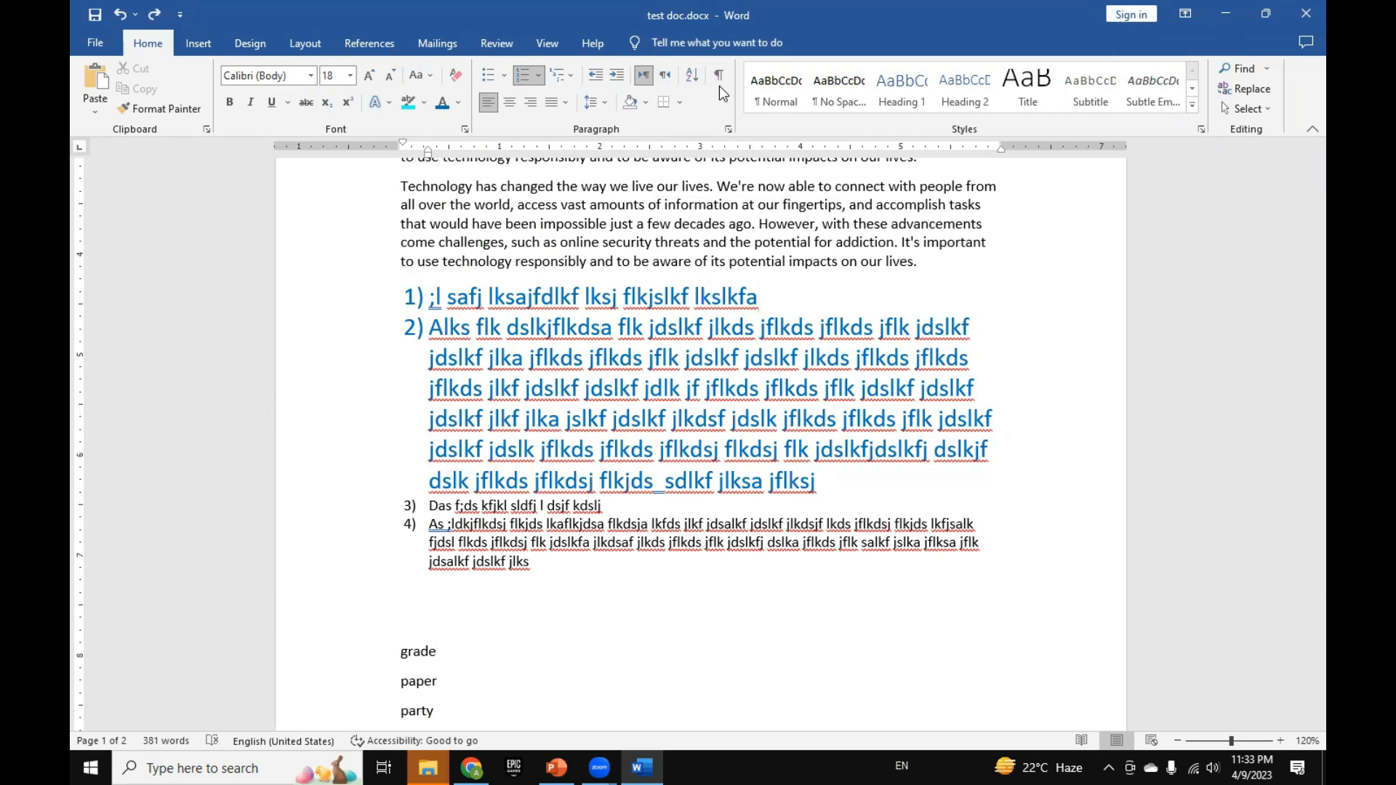
Step: Select the "Technology has changed" paragraph above the numbered list and show the paragraph marks and other hidden formatting symbols
left_click(629, 208)
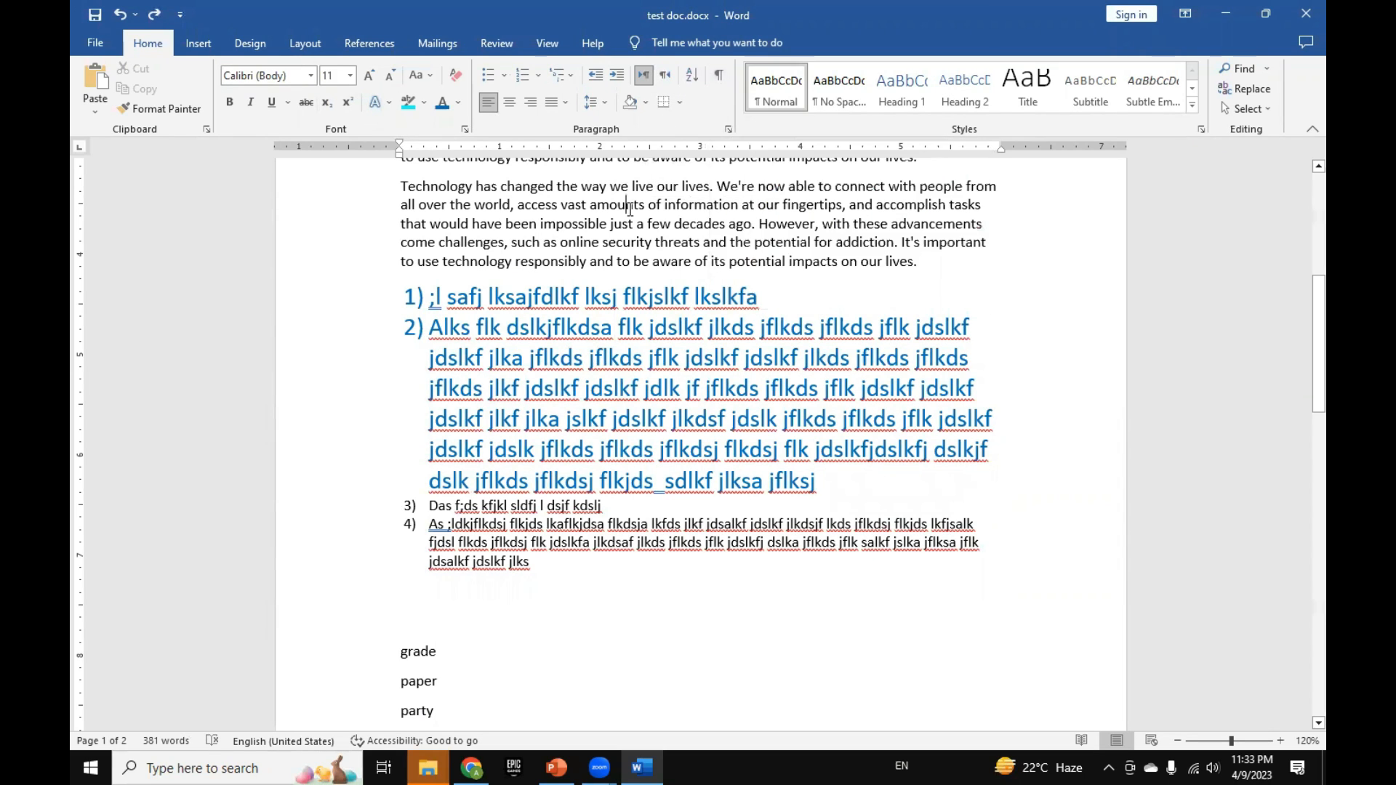
left_click_drag(915, 277, 394, 194)
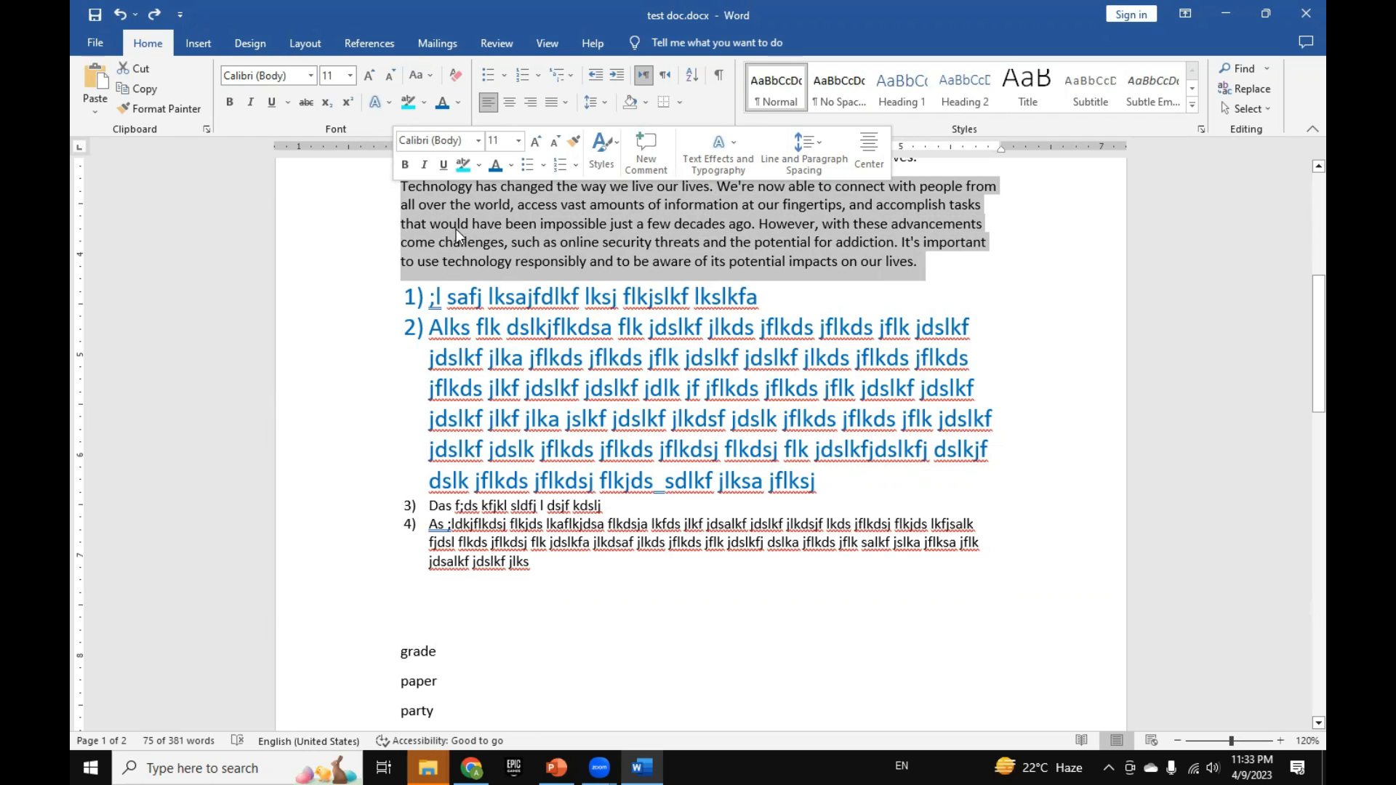
left_click(717, 79)
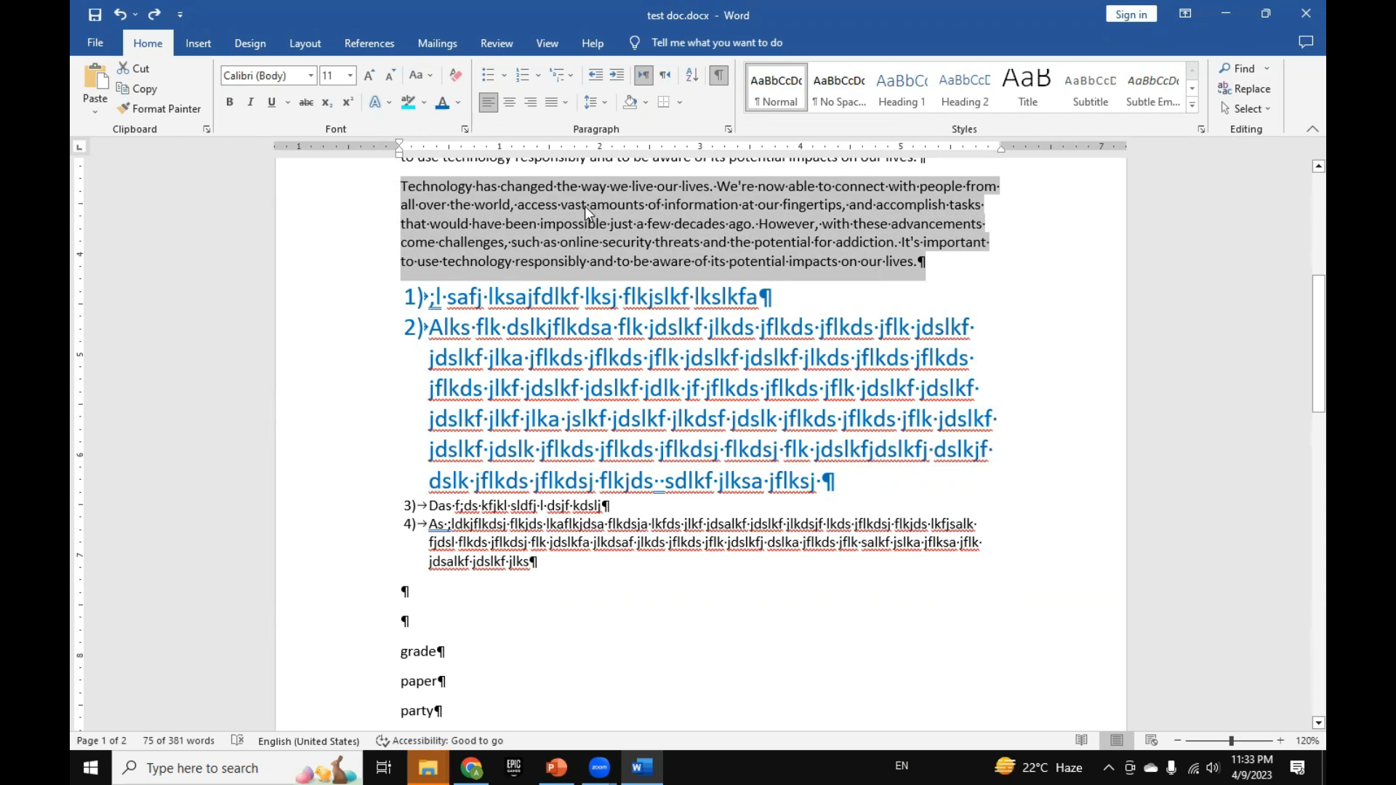
Step: Insert several extra spaces after "amounts" and three tabs before "few decades" in the paragraph above the numbered list
left_click(543, 221)
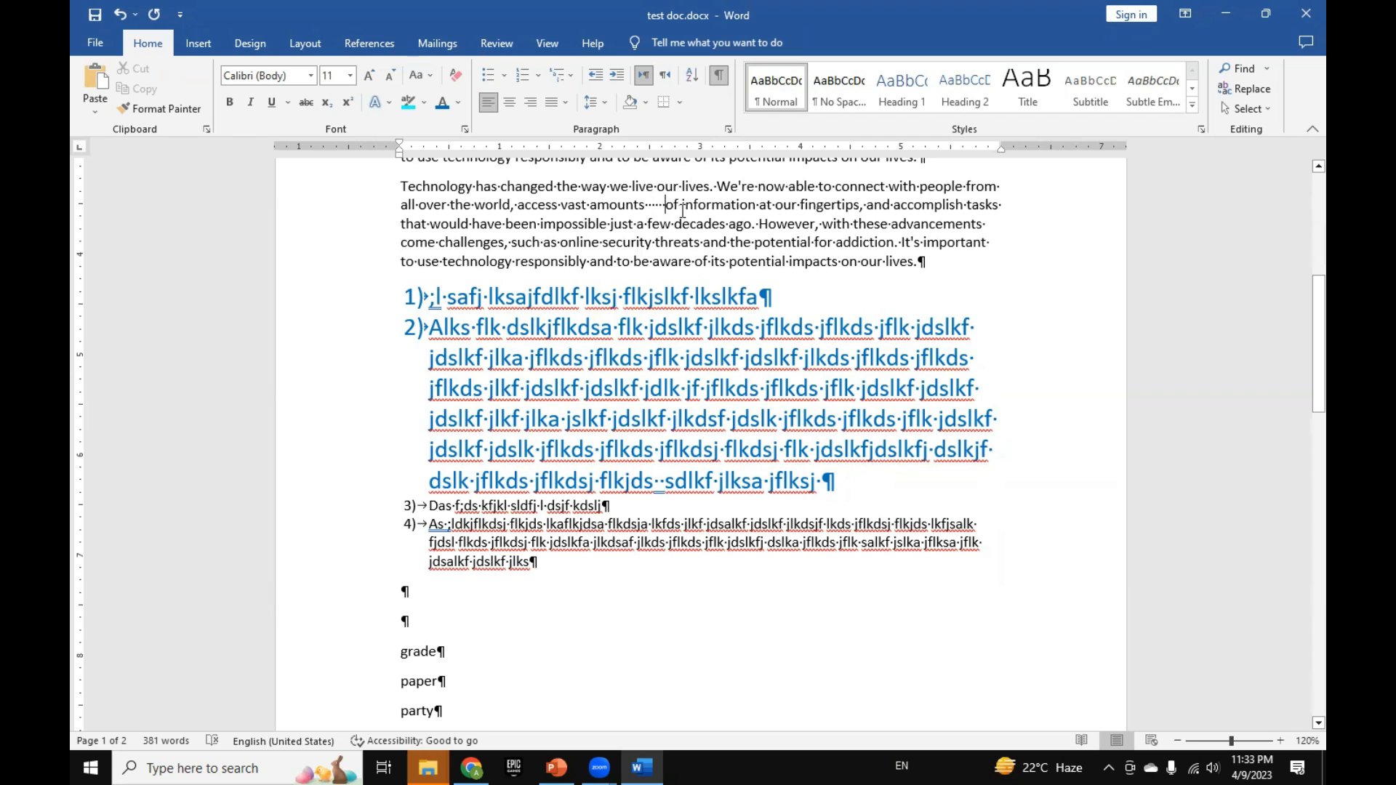
left_click(648, 224)
key("Tab")
key("Tab")
key("Tab")
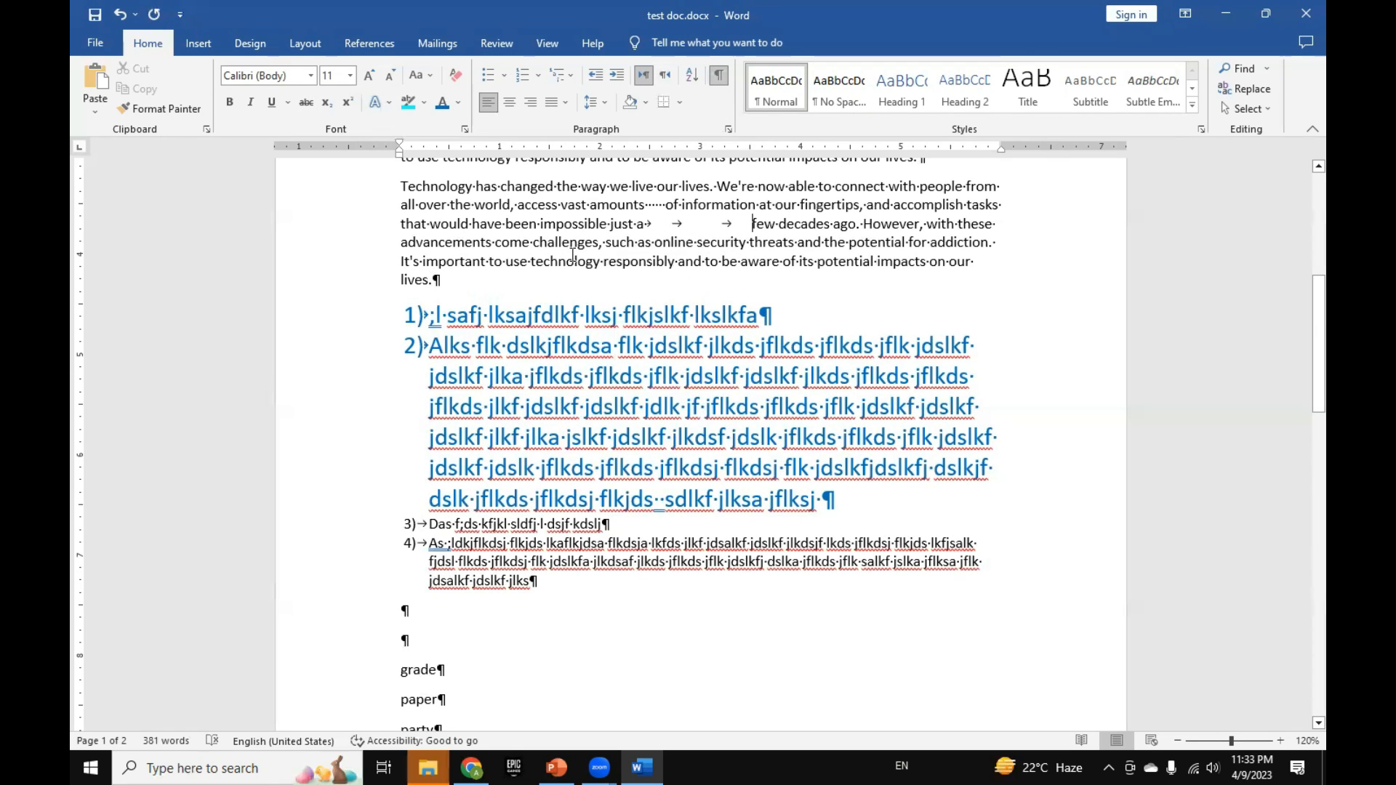
Step: Select the paragraph with the extra spaces and tabs, and toggle the formatting marks repeatedly, leaving them hidden
mouse_move(381, 190)
left_mouse_down()
mouse_move(379, 287)
mouse_move(411, 222)
mouse_move(400, 187)
left_mouse_up()
left_click(473, 290)
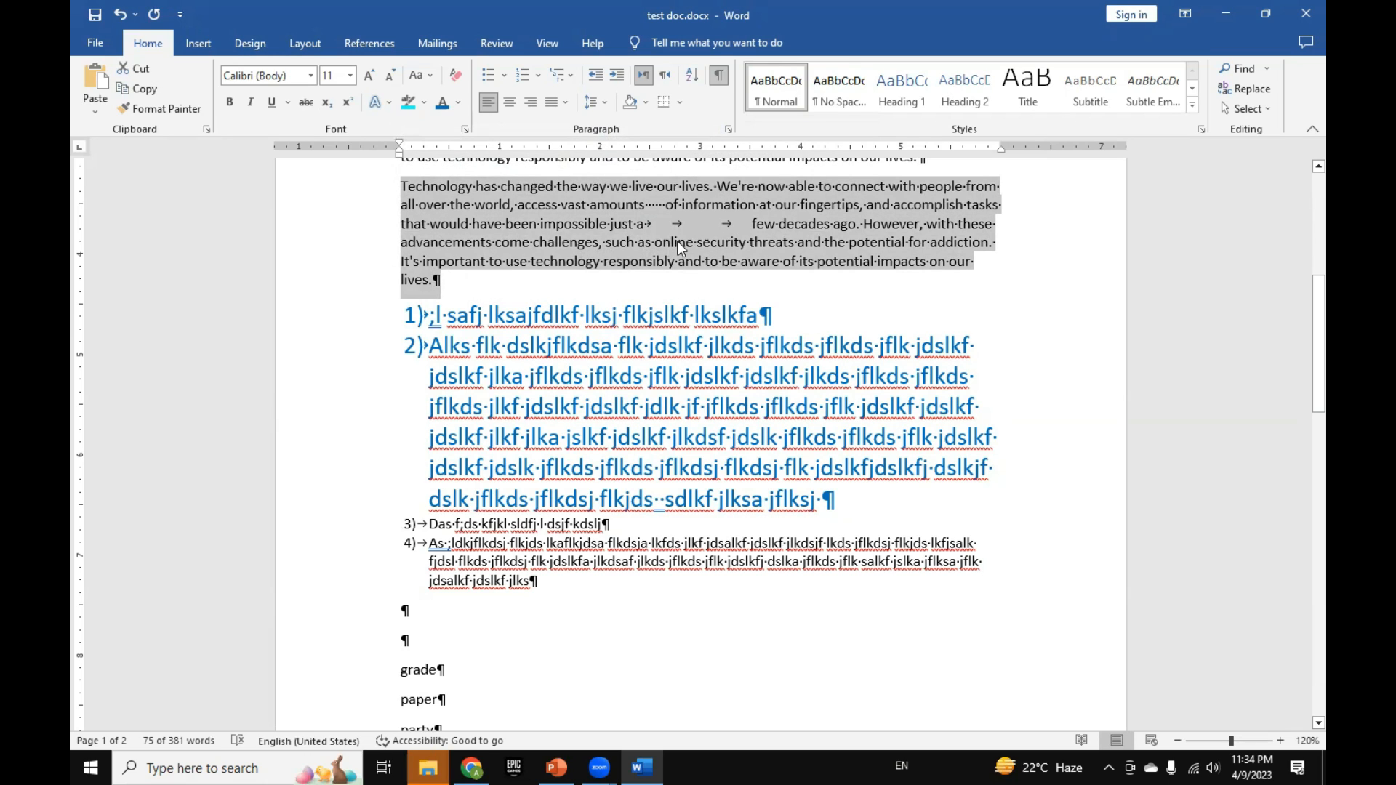
left_click(717, 79)
left_click(718, 78)
left_click(717, 79)
left_click(717, 78)
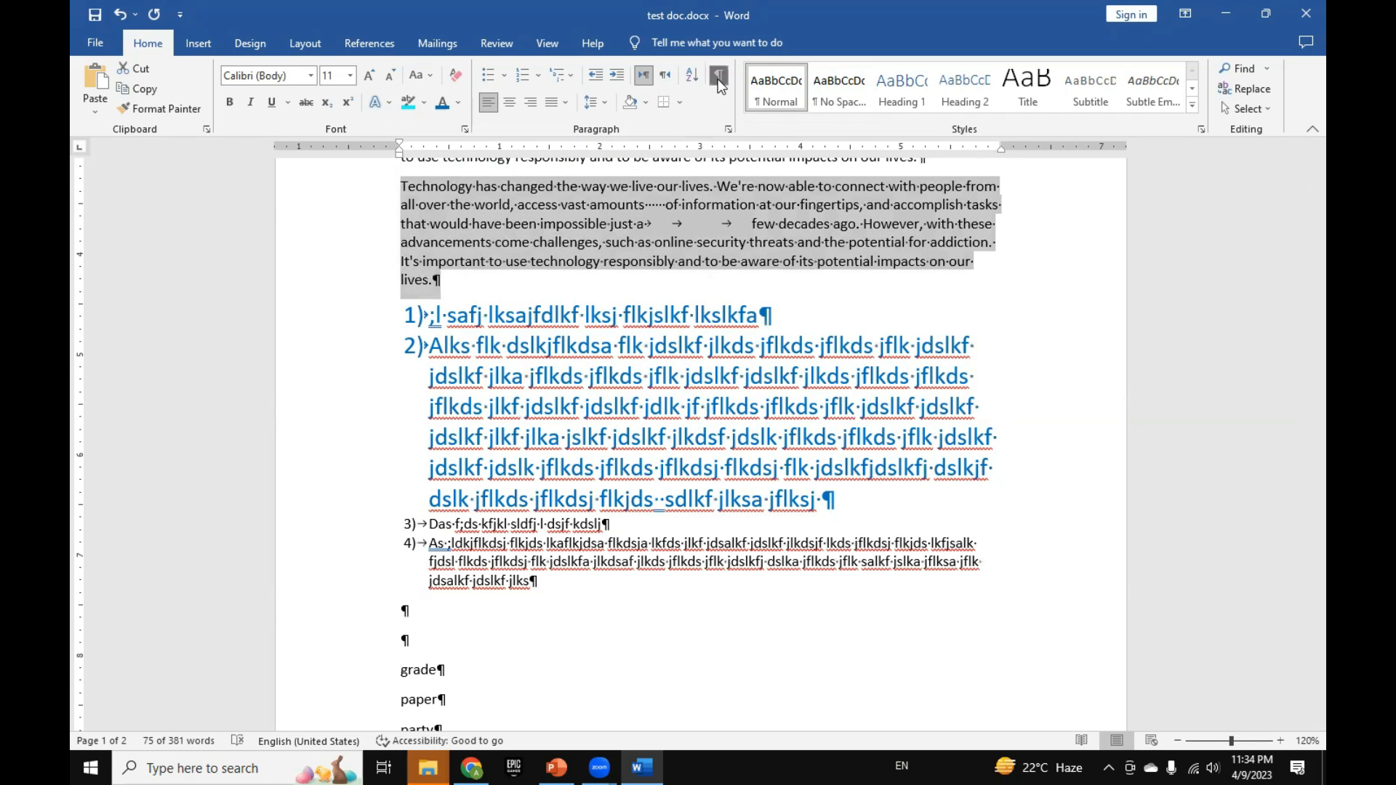
left_click(717, 79)
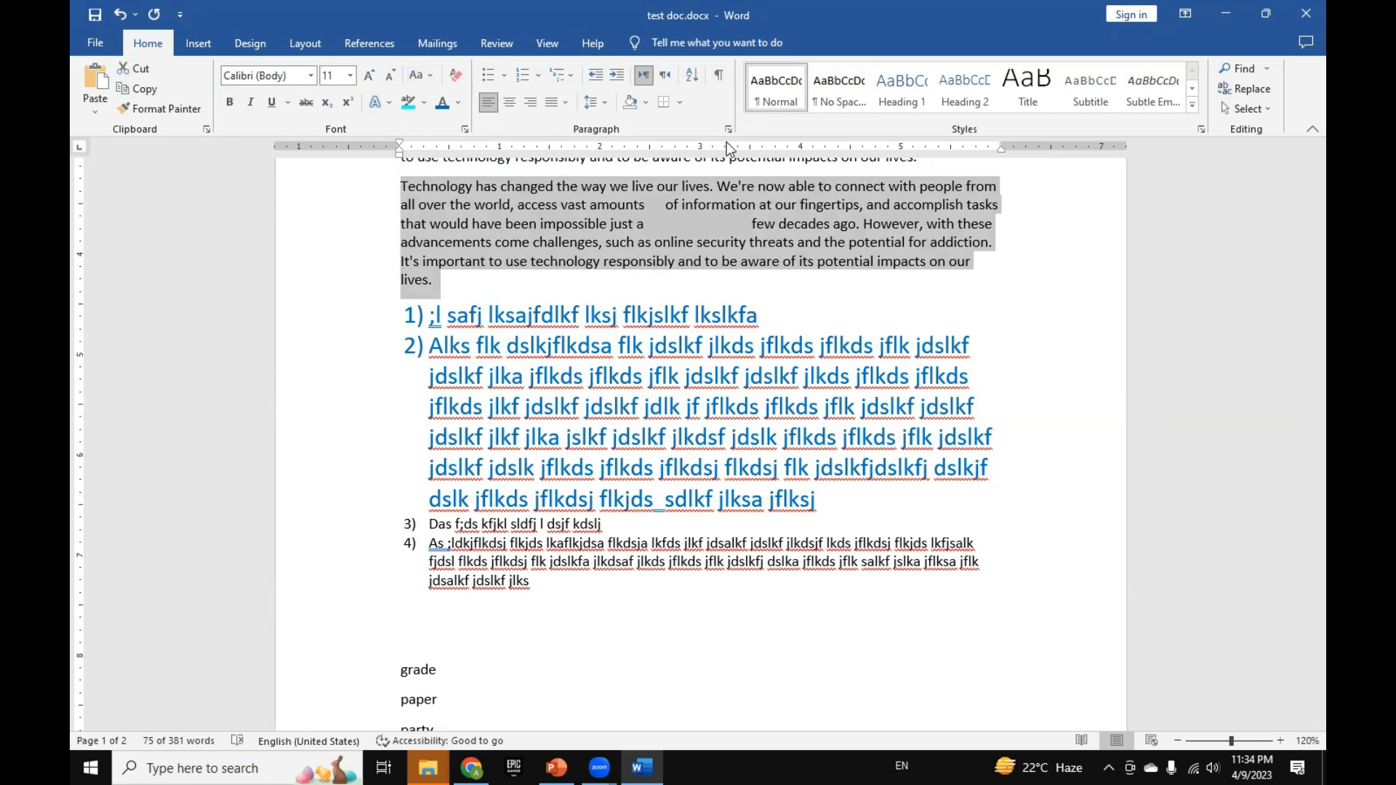
Step: Cut the "Technology has changed" paragraph directly above the numbered list and paste it on the empty line below item 4
left_click(656, 261)
left_click_drag(499, 276, 382, 191)
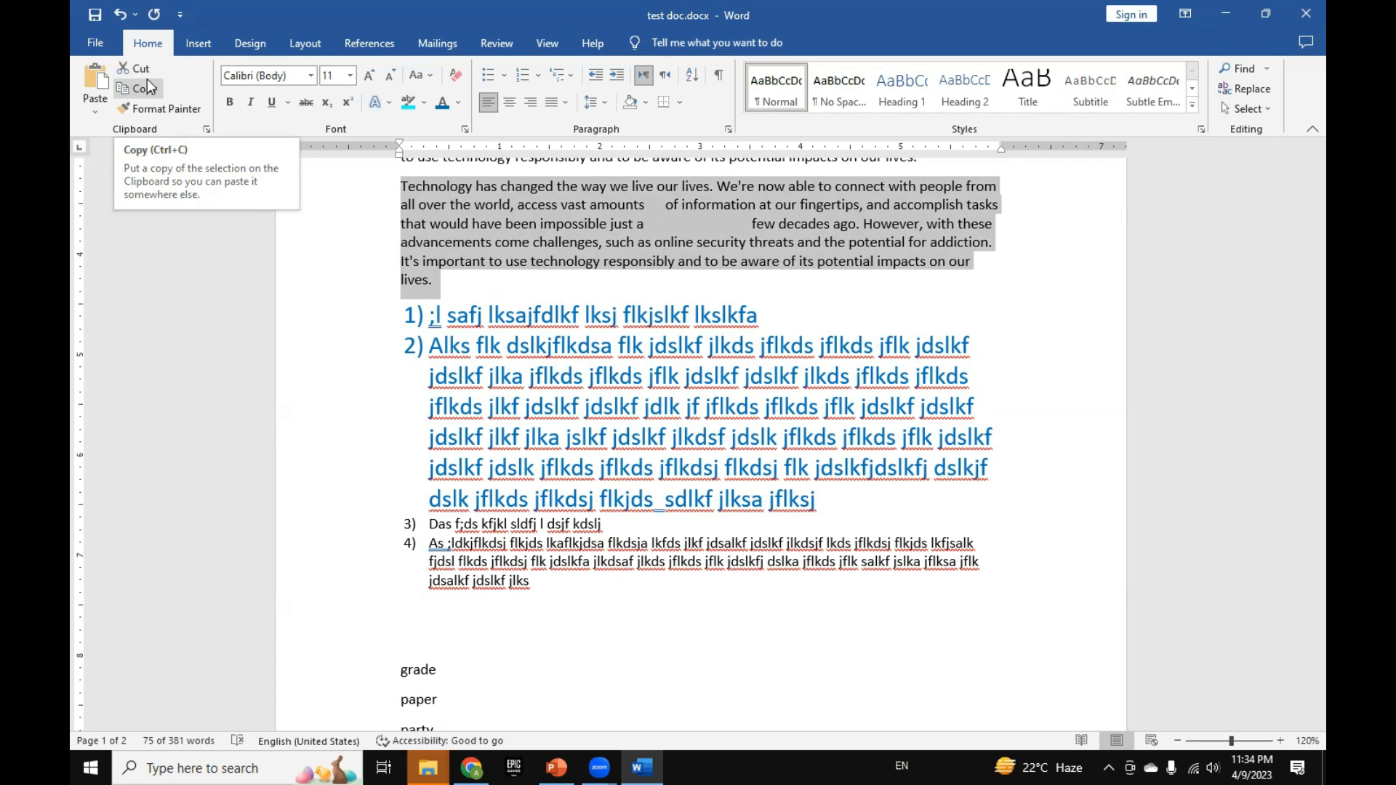
left_click(513, 264)
mouse_move(398, 188)
left_mouse_down()
mouse_move(450, 279)
mouse_move(407, 261)
mouse_move(400, 192)
left_mouse_up()
key("ctrl+c")
left_click(450, 278)
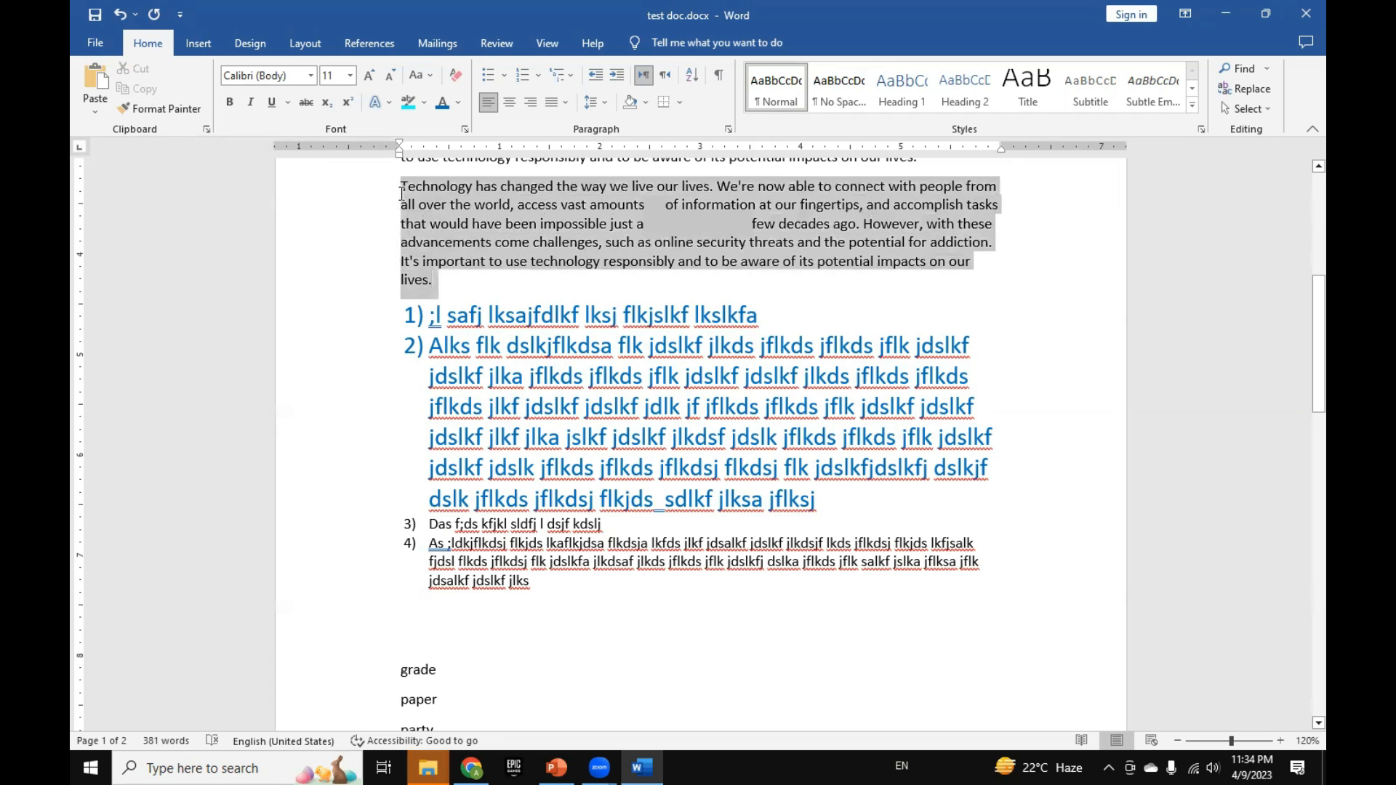
left_click(135, 68)
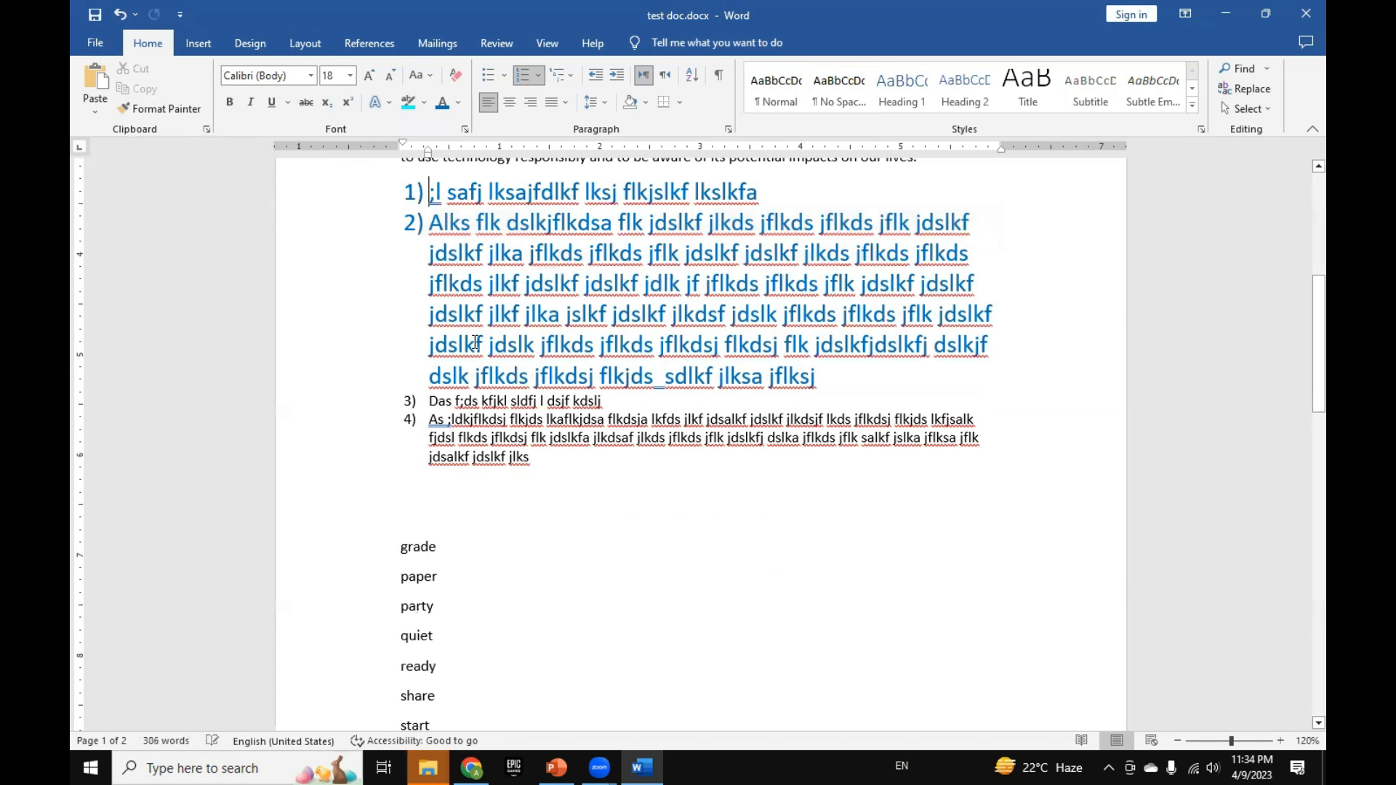
left_click(435, 490)
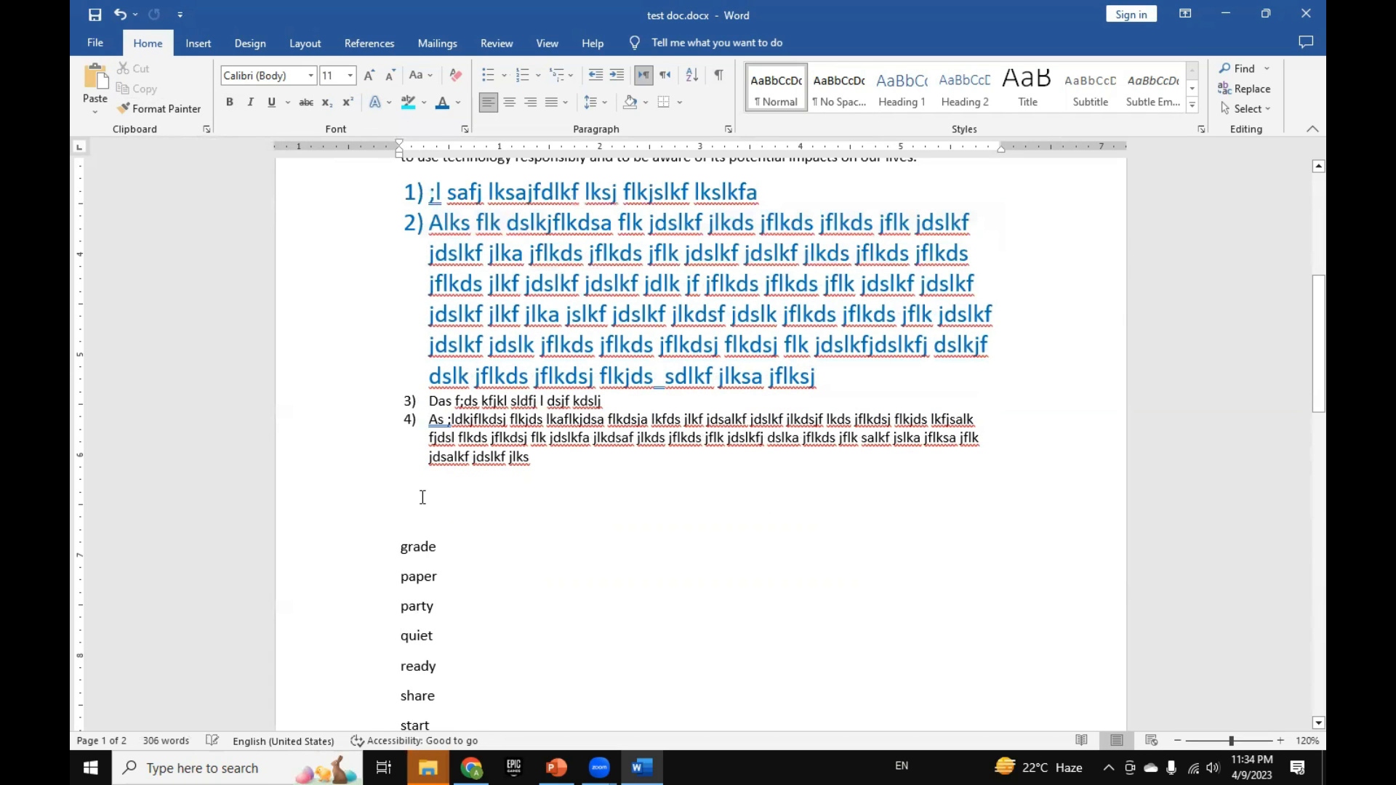
left_click(95, 78)
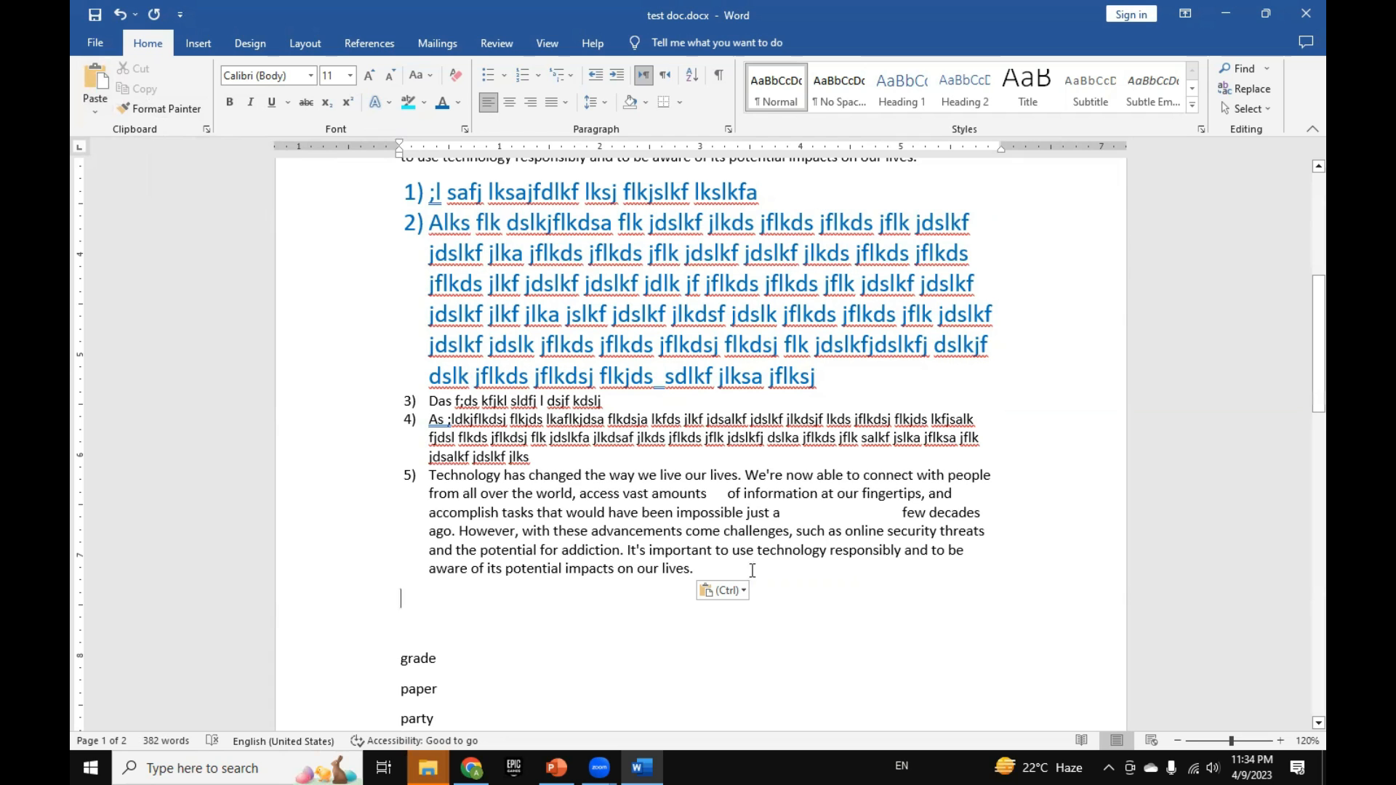
Step: Copy the last line of item 4 together with item 5 and paste them as text only on the empty line above "grade"
left_click_drag(743, 568, 430, 458)
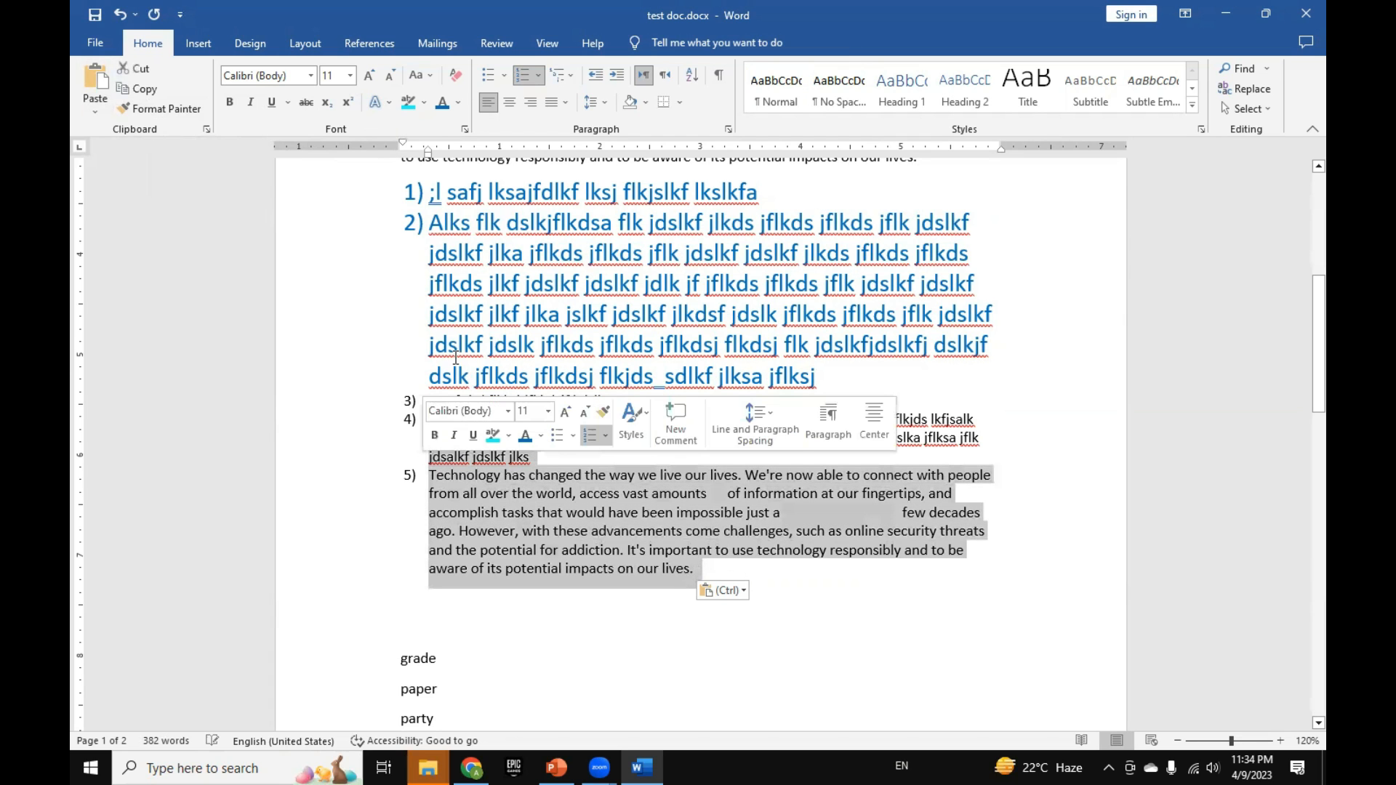
scroll(445, 594, "down", 1)
left_click(445, 594)
left_click(424, 575)
right_click(424, 576)
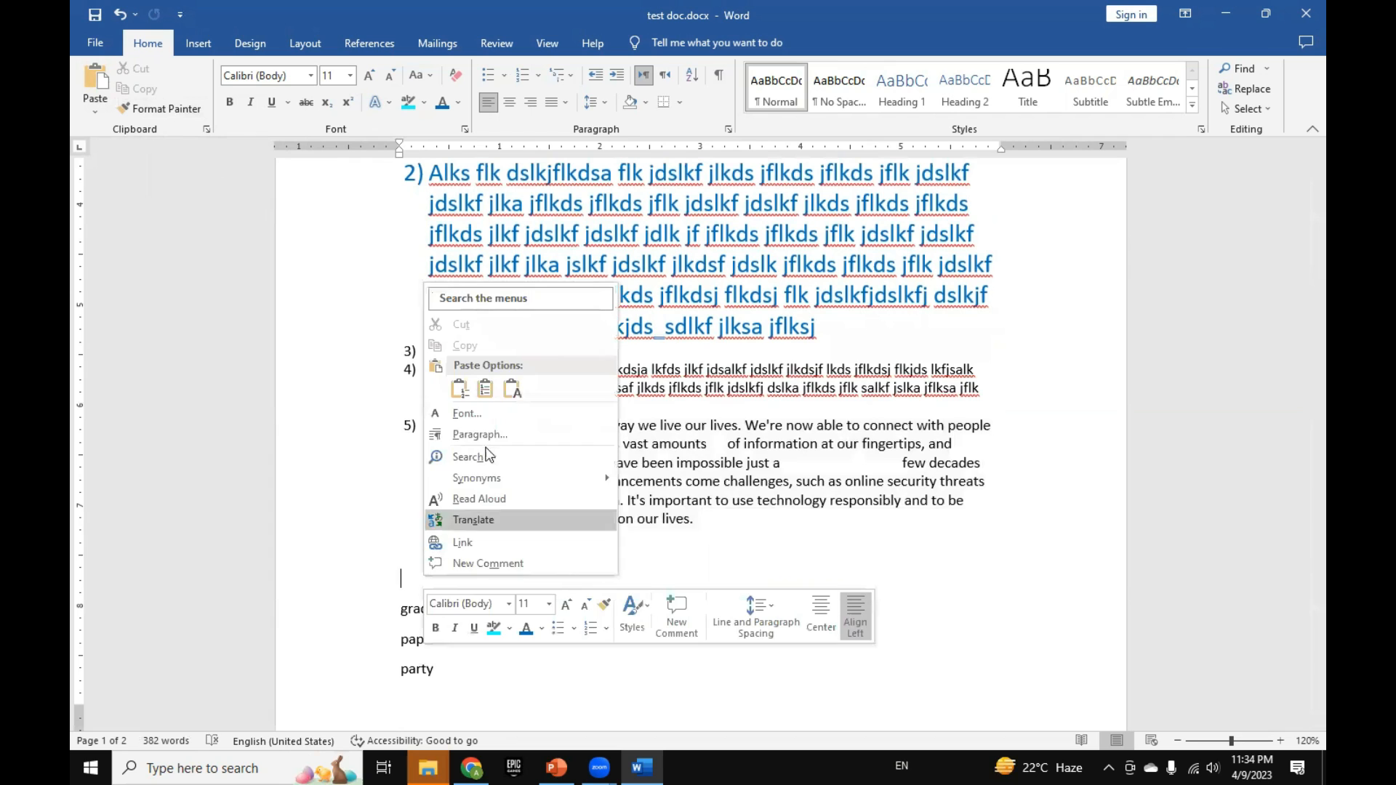
left_click(507, 413)
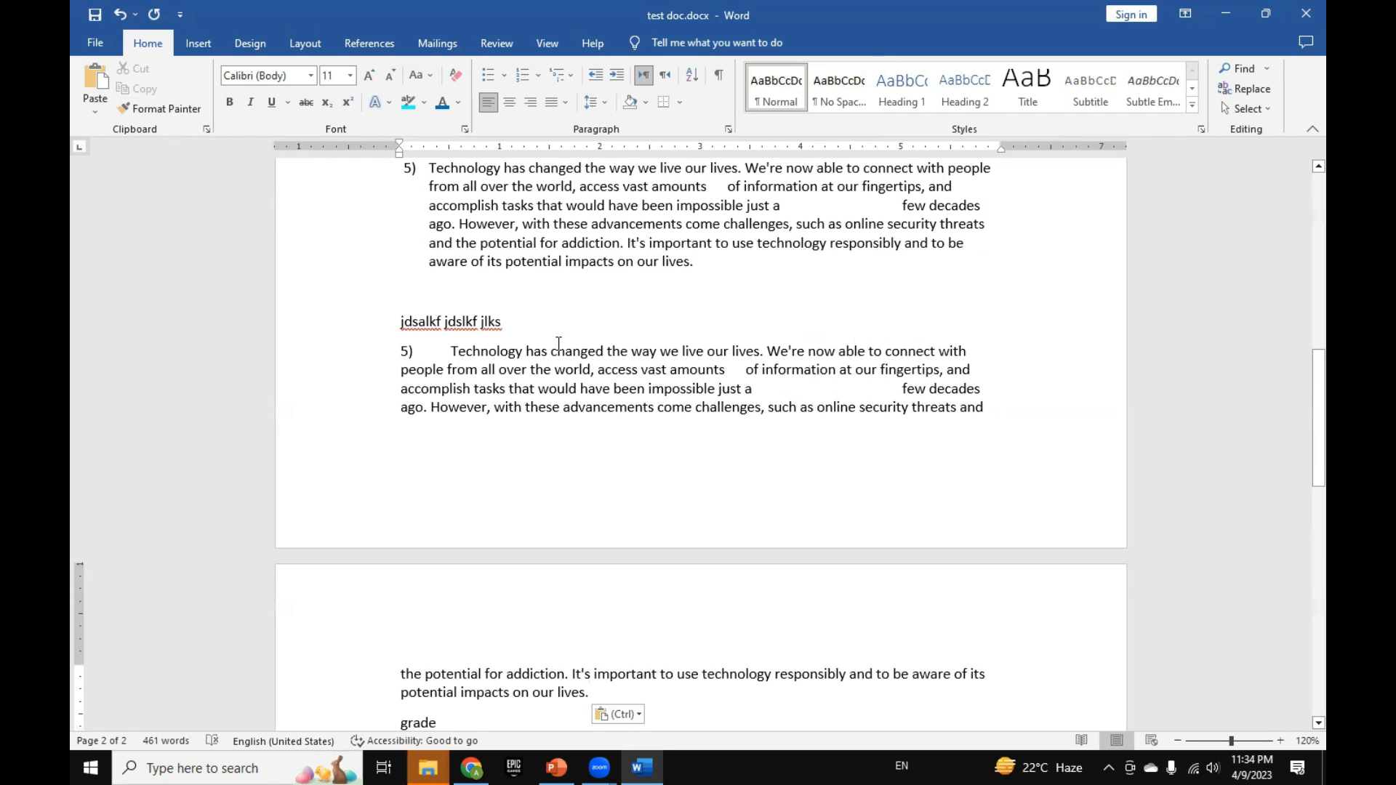
Step: Preview the Keep Text Only paste option on the "jdsalkf jdslkf jlks" line, then dismiss it without pasting
right_click(566, 319)
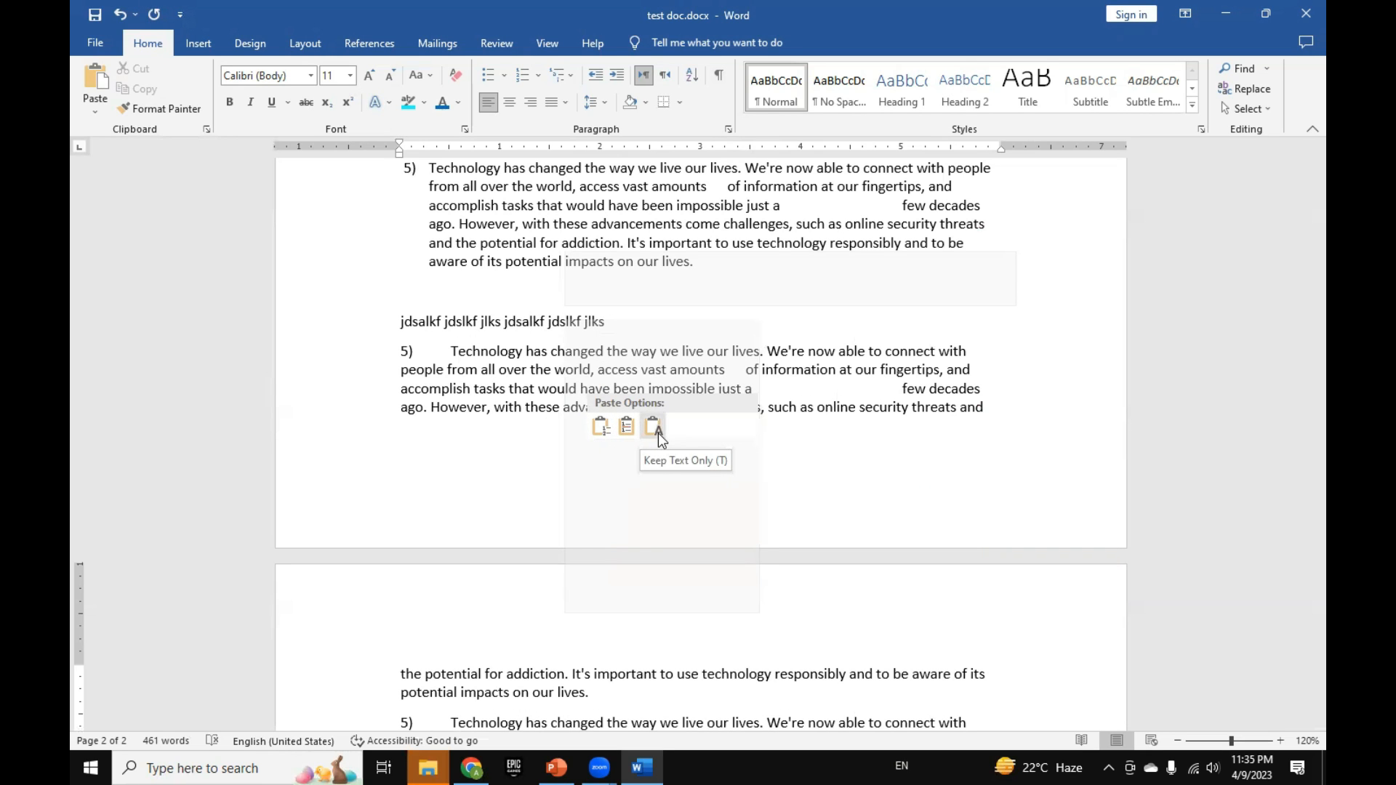
left_click(530, 357)
left_click(509, 352)
scroll(518, 424, "up", 3)
scroll(515, 436, "down", 10)
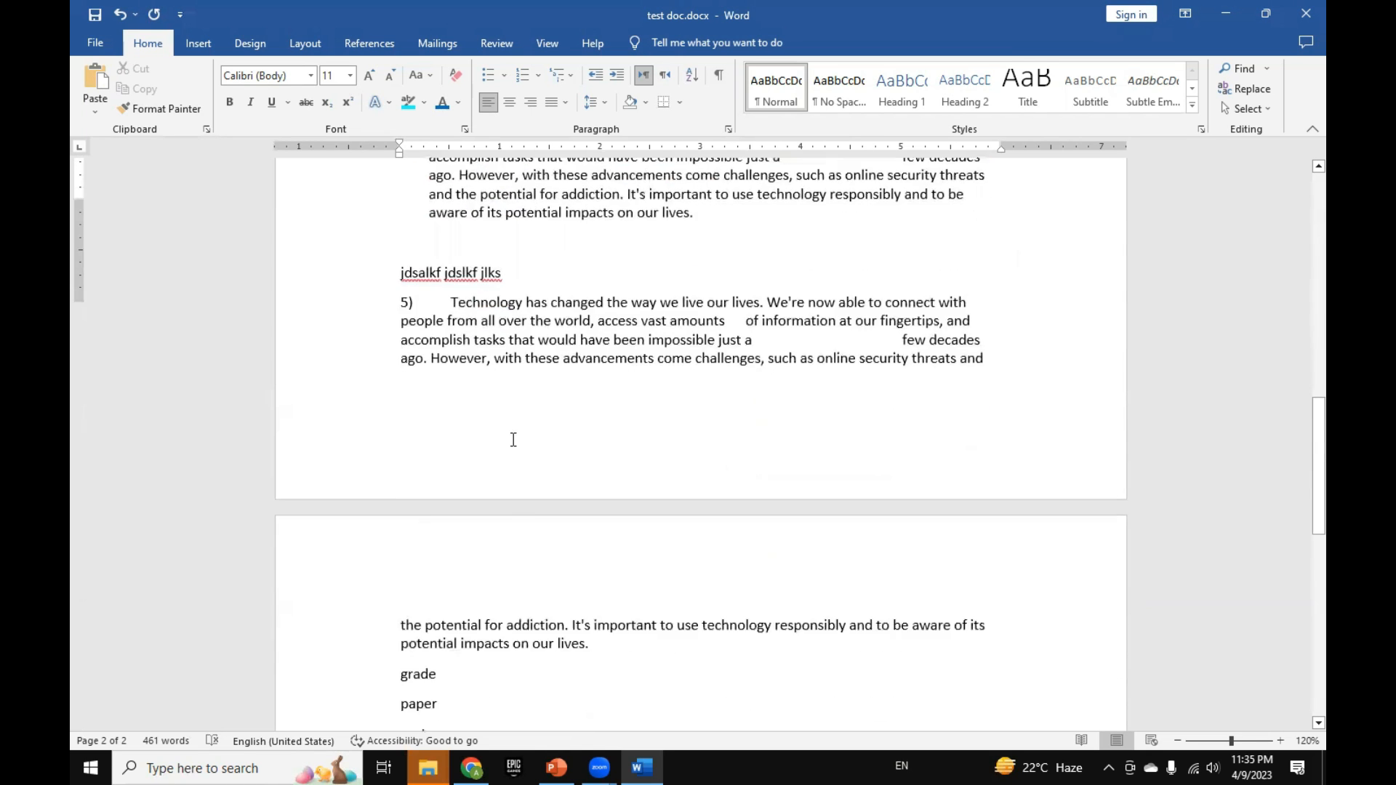
Step: Place the cursor on the empty line below "water", switch to Chrome and copy the first two "pak urdu installer" Google results
scroll(513, 440, "down", 3)
left_click(442, 367)
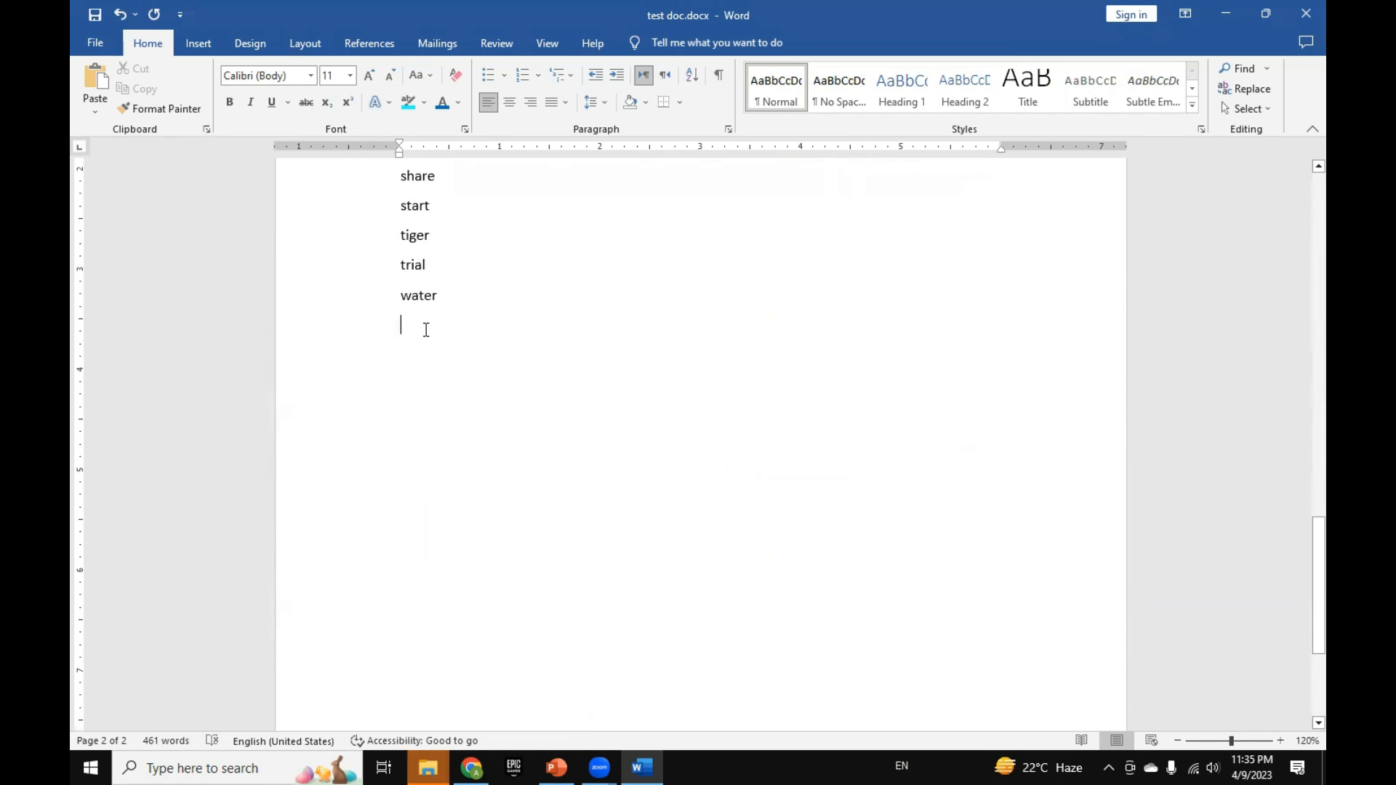
key("alt+Tab")
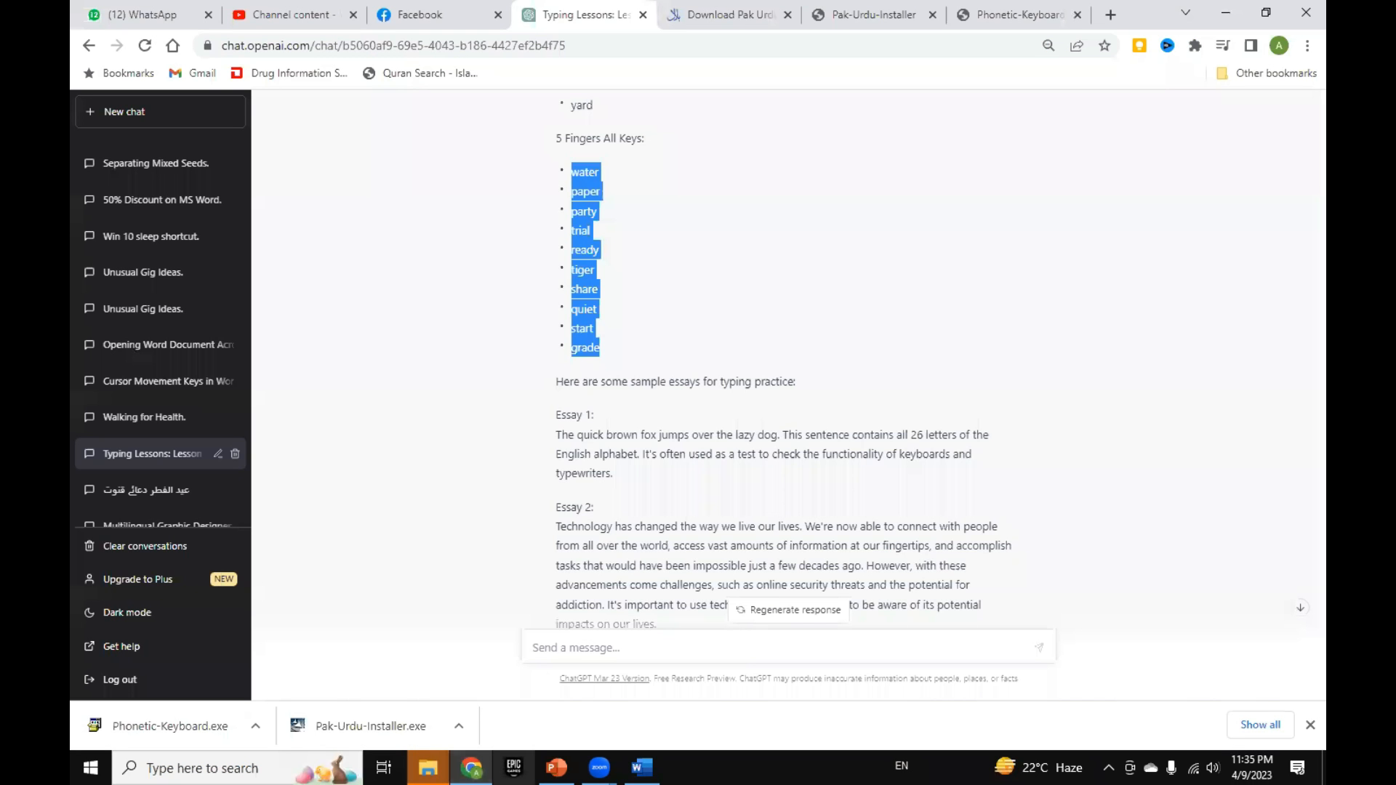
left_click(857, 19)
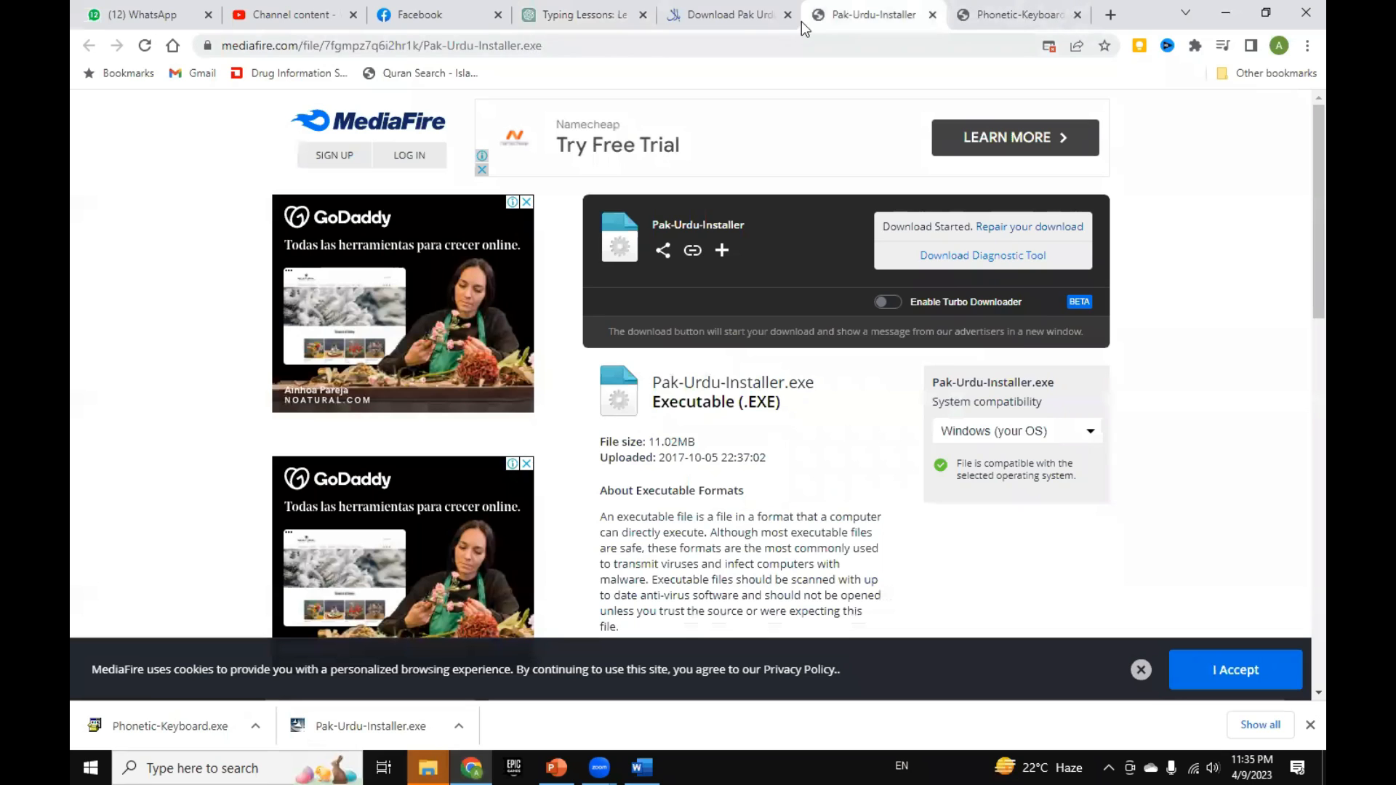
left_click(756, 16)
left_click(89, 45)
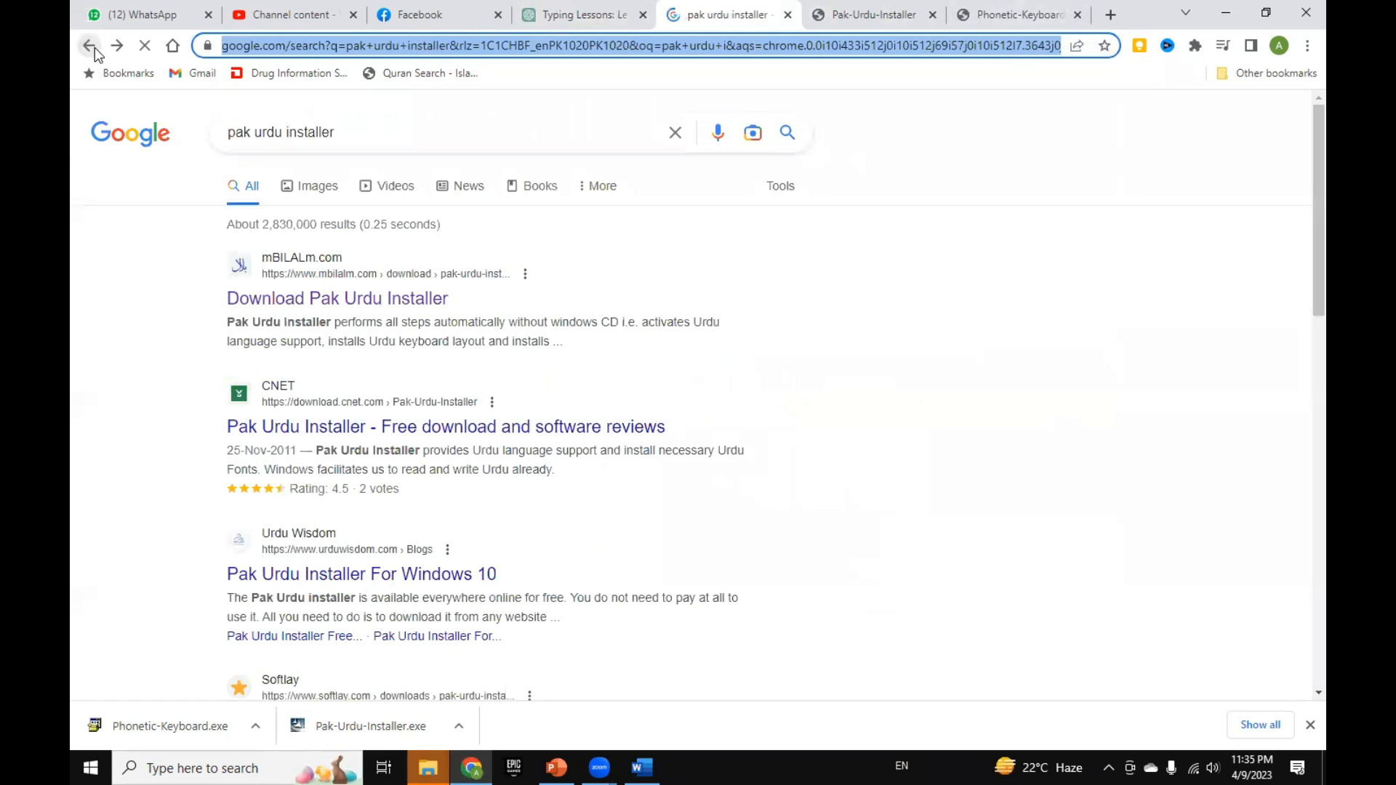
left_click_drag(262, 254, 626, 514)
left_click_drag(433, 352, 442, 345)
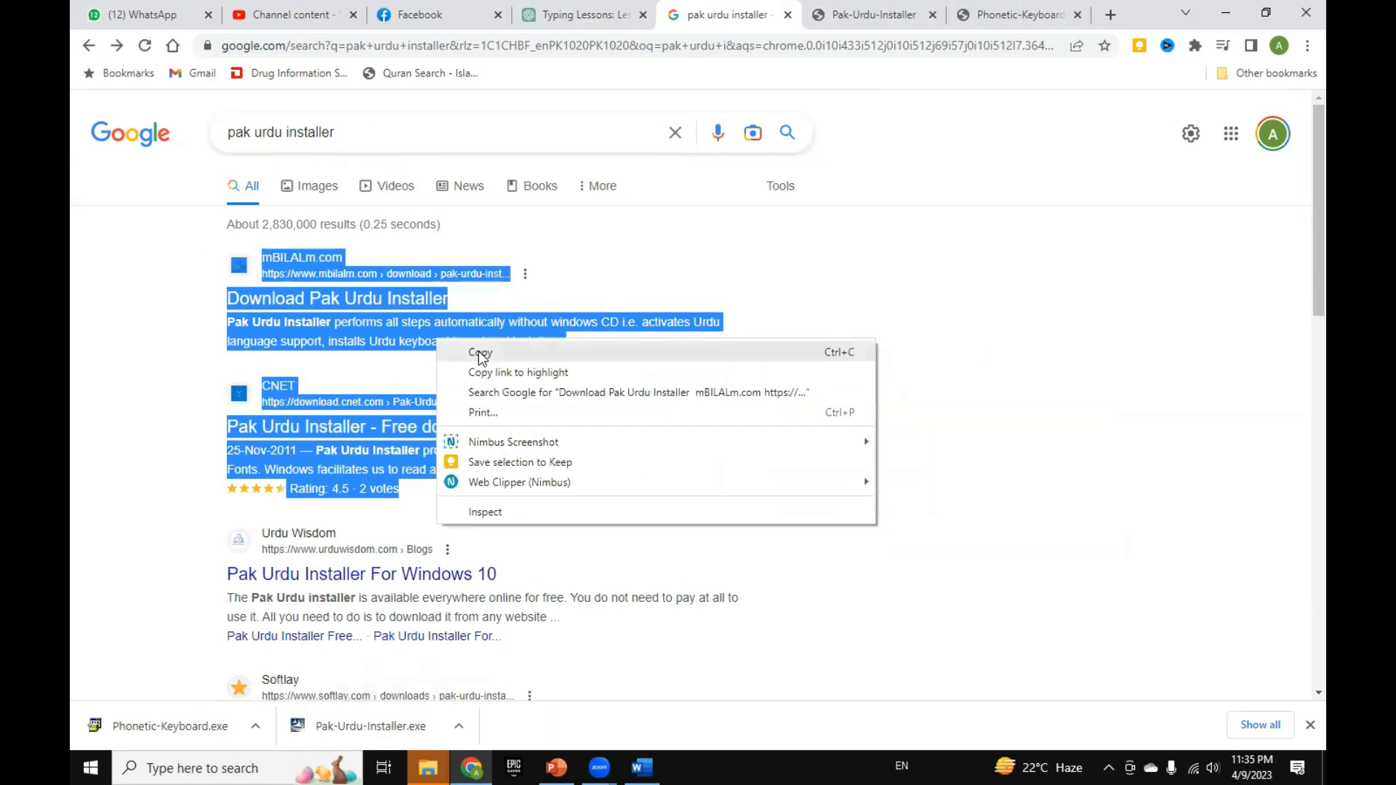
left_click(480, 354)
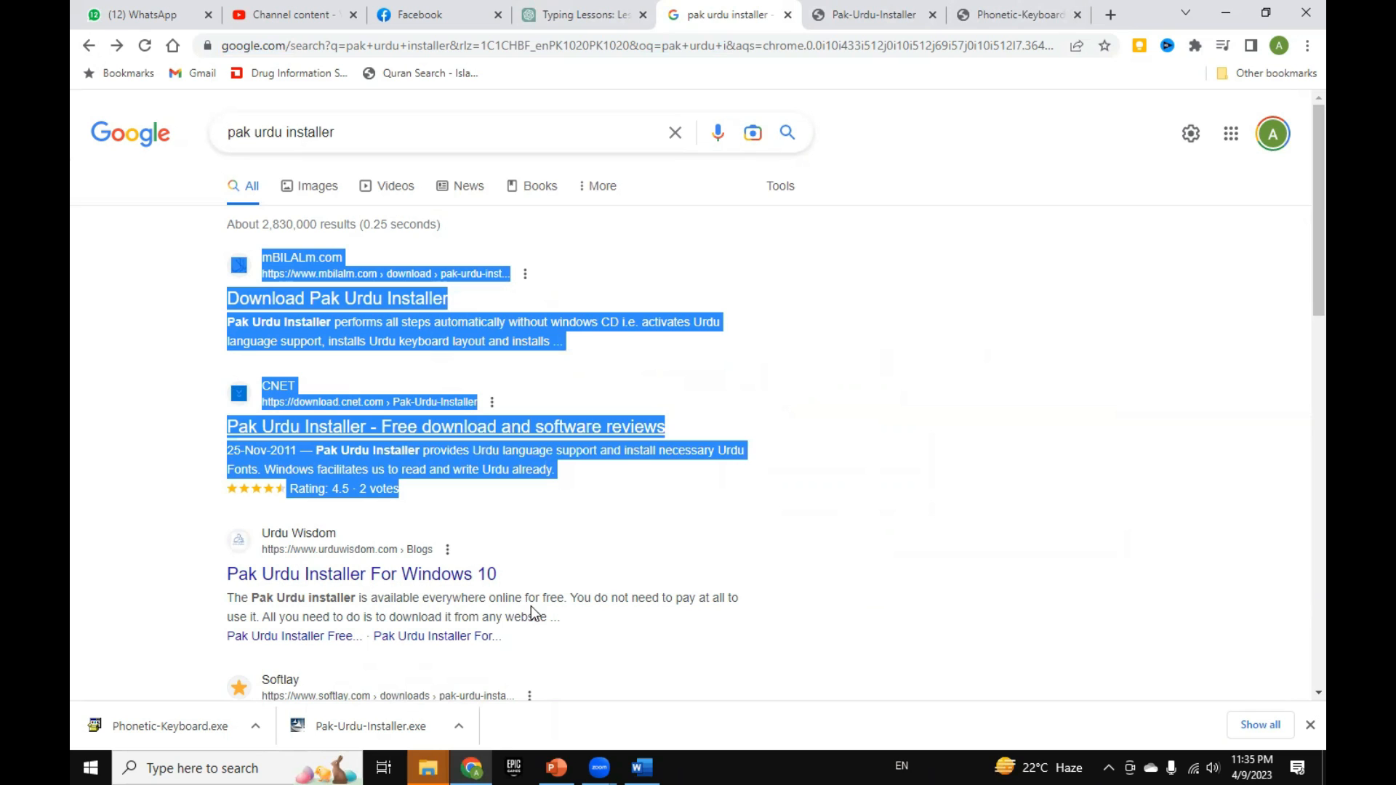
Step: Switch back to Word and paste the copied search results twice below "water", keeping their source formatting
key("alt+Tab")
right_click(411, 323)
left_click(446, 429)
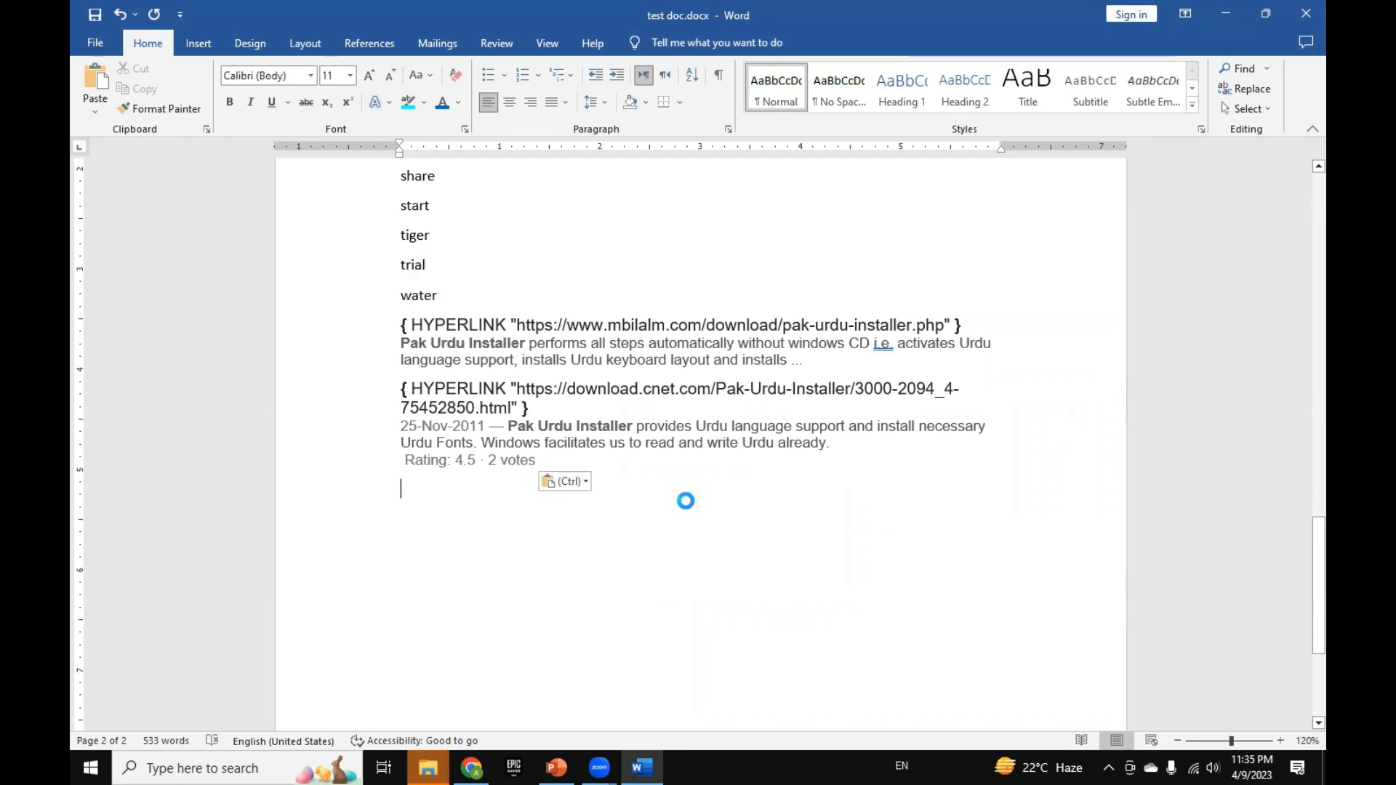
key("ctrl+v")
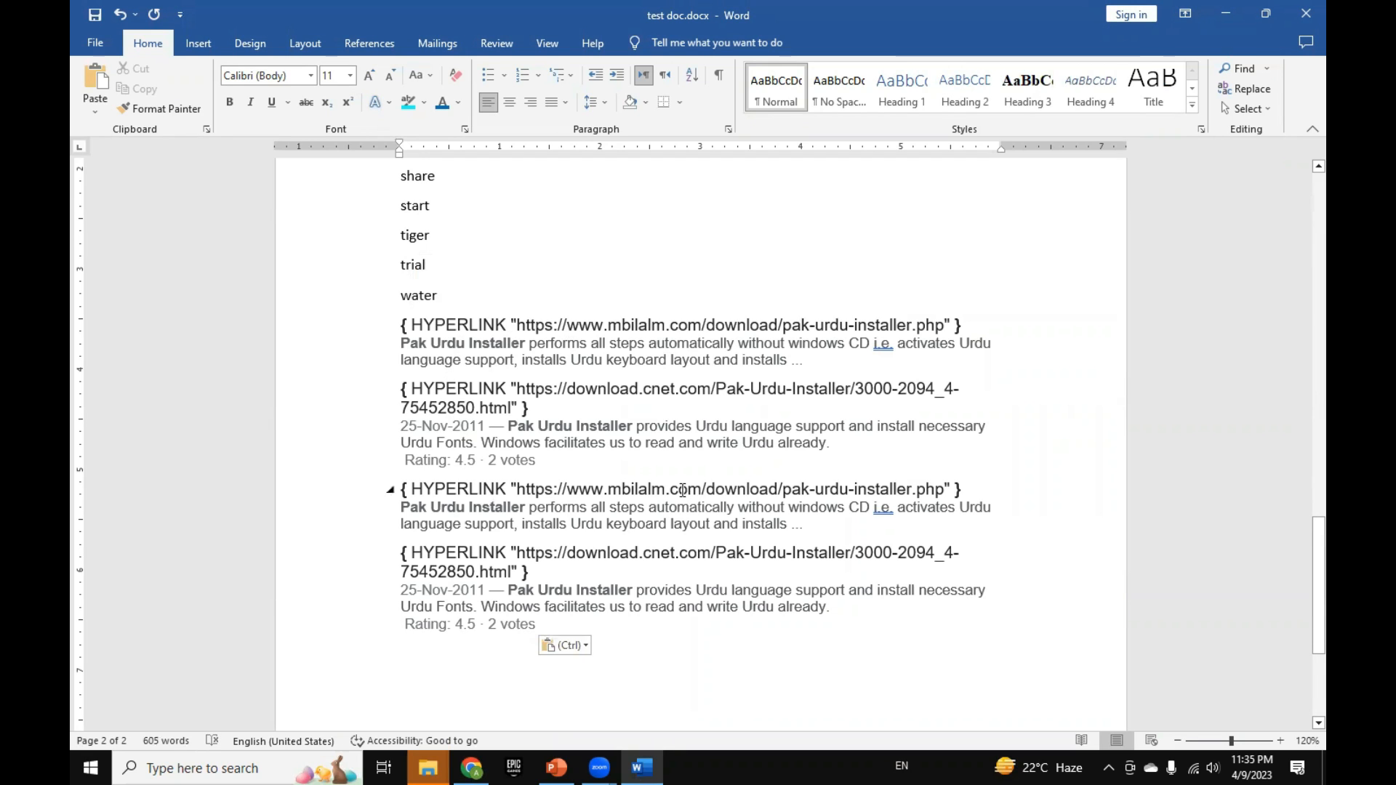
Step: Paste the copied search results as text only below the formatted copies and review the plain result
scroll(683, 490, "down", 4)
right_click(409, 395)
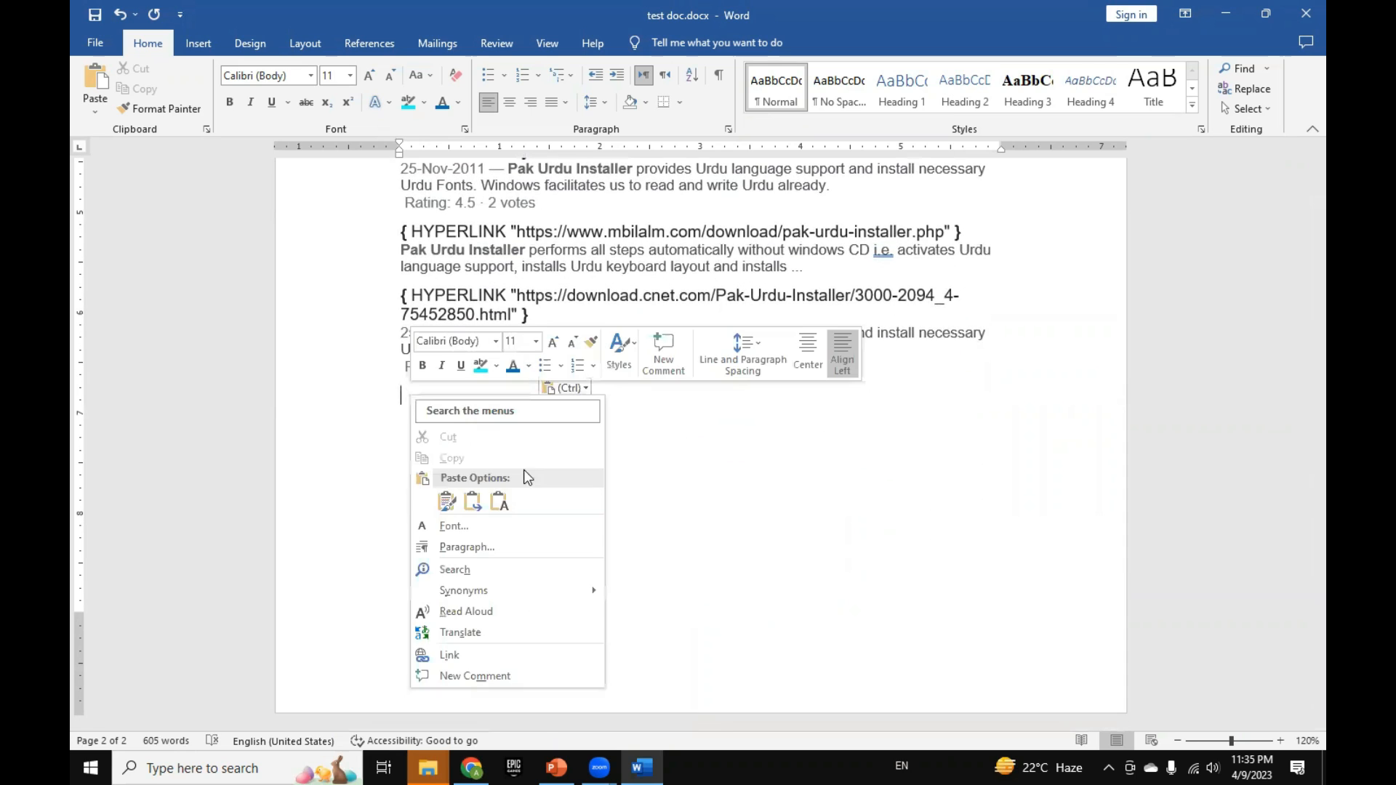
left_click(499, 500)
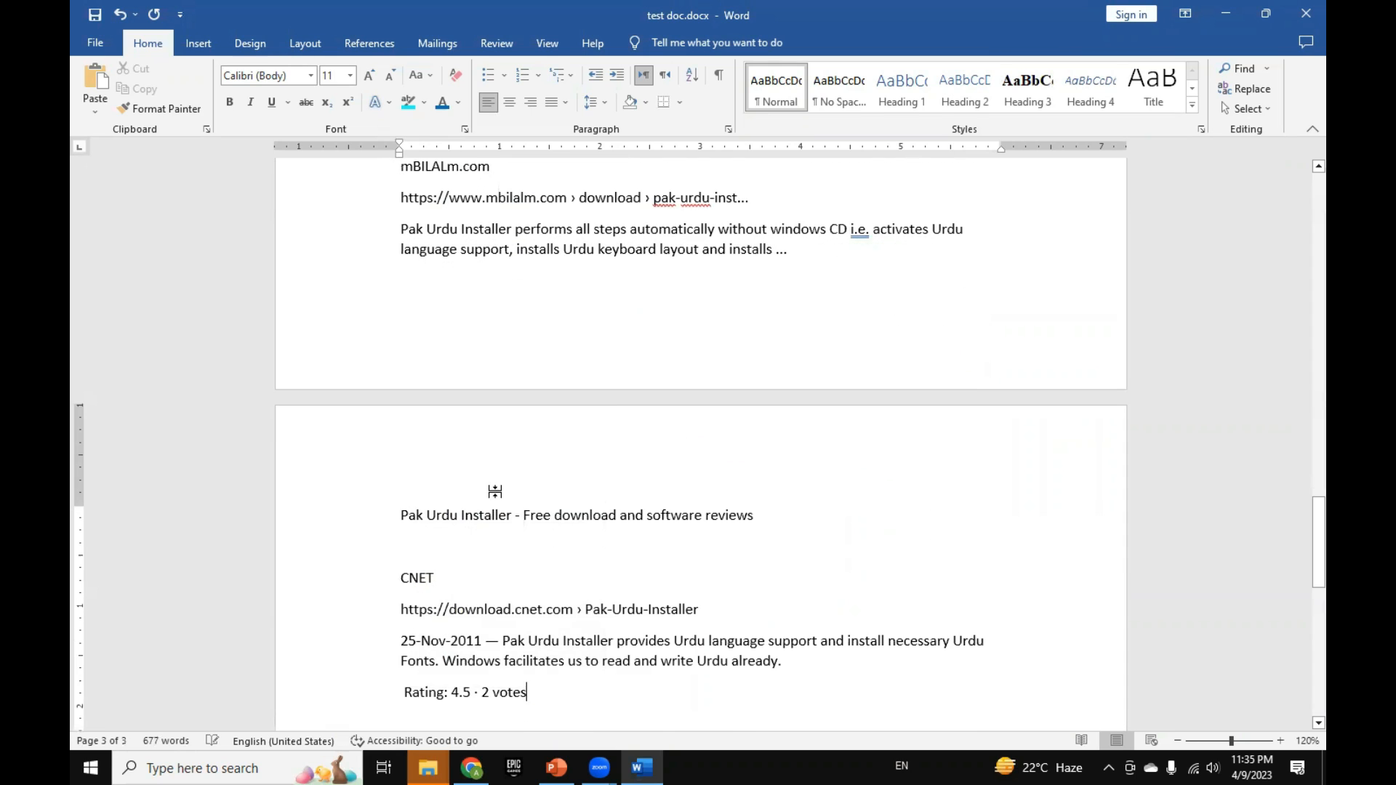
scroll(495, 491, "up", 3)
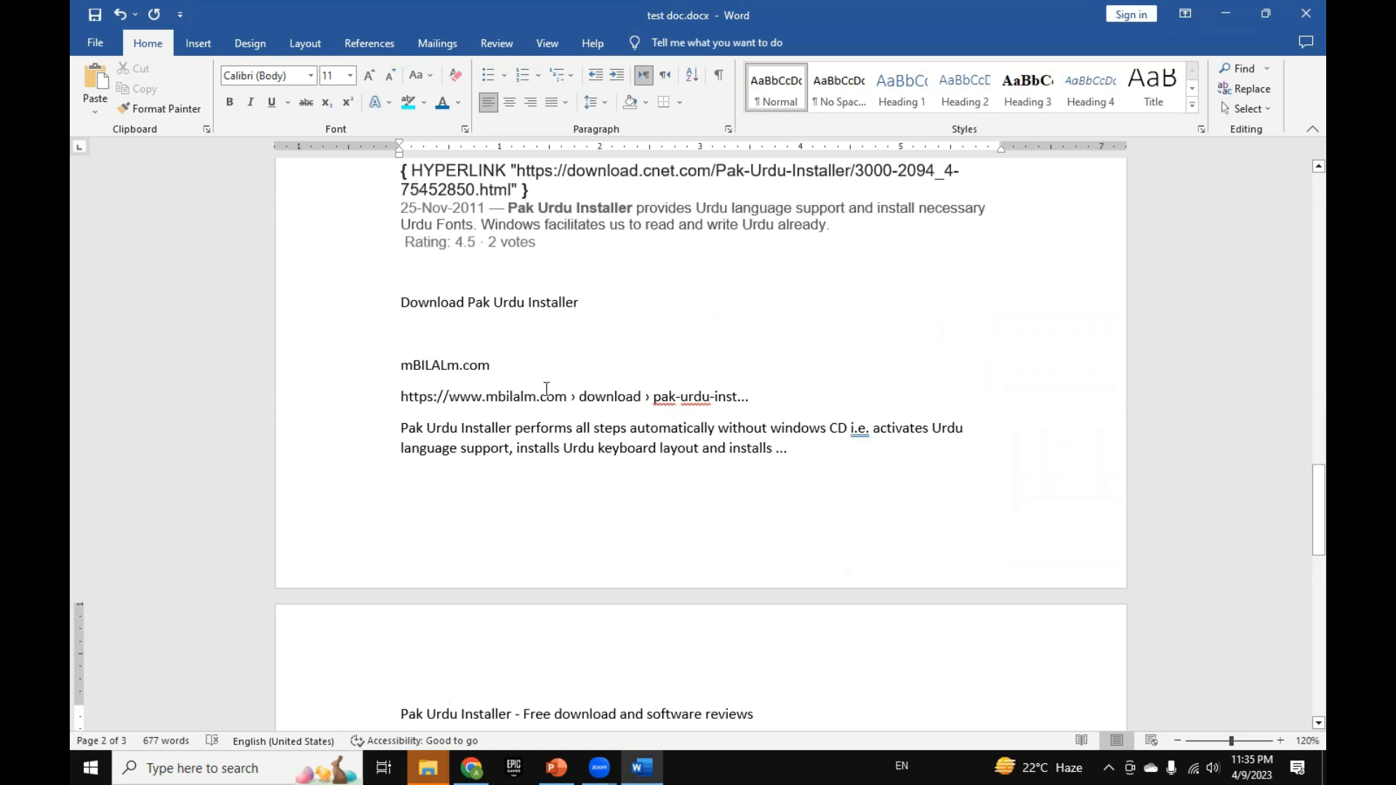
left_click(430, 399)
left_click(486, 399)
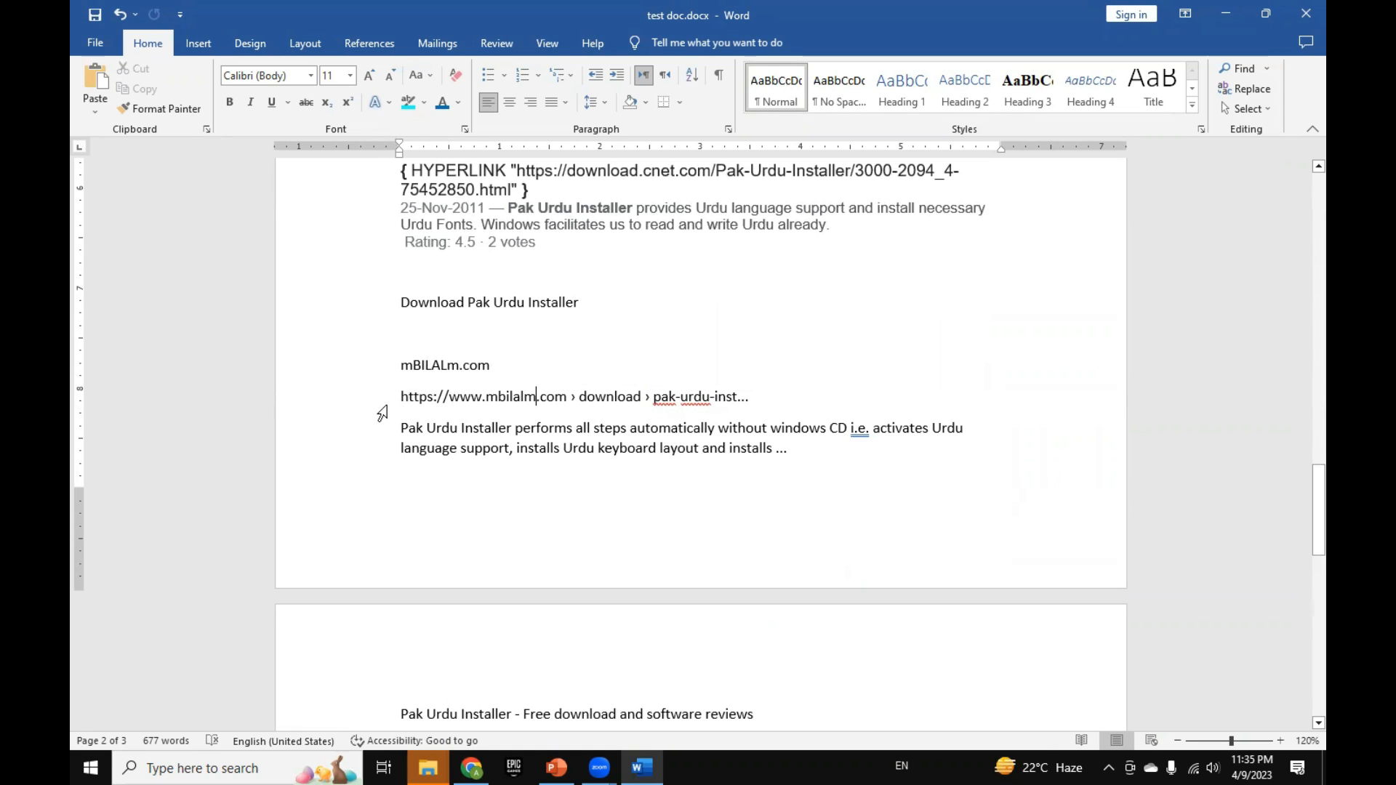
scroll(437, 495, "down", 6)
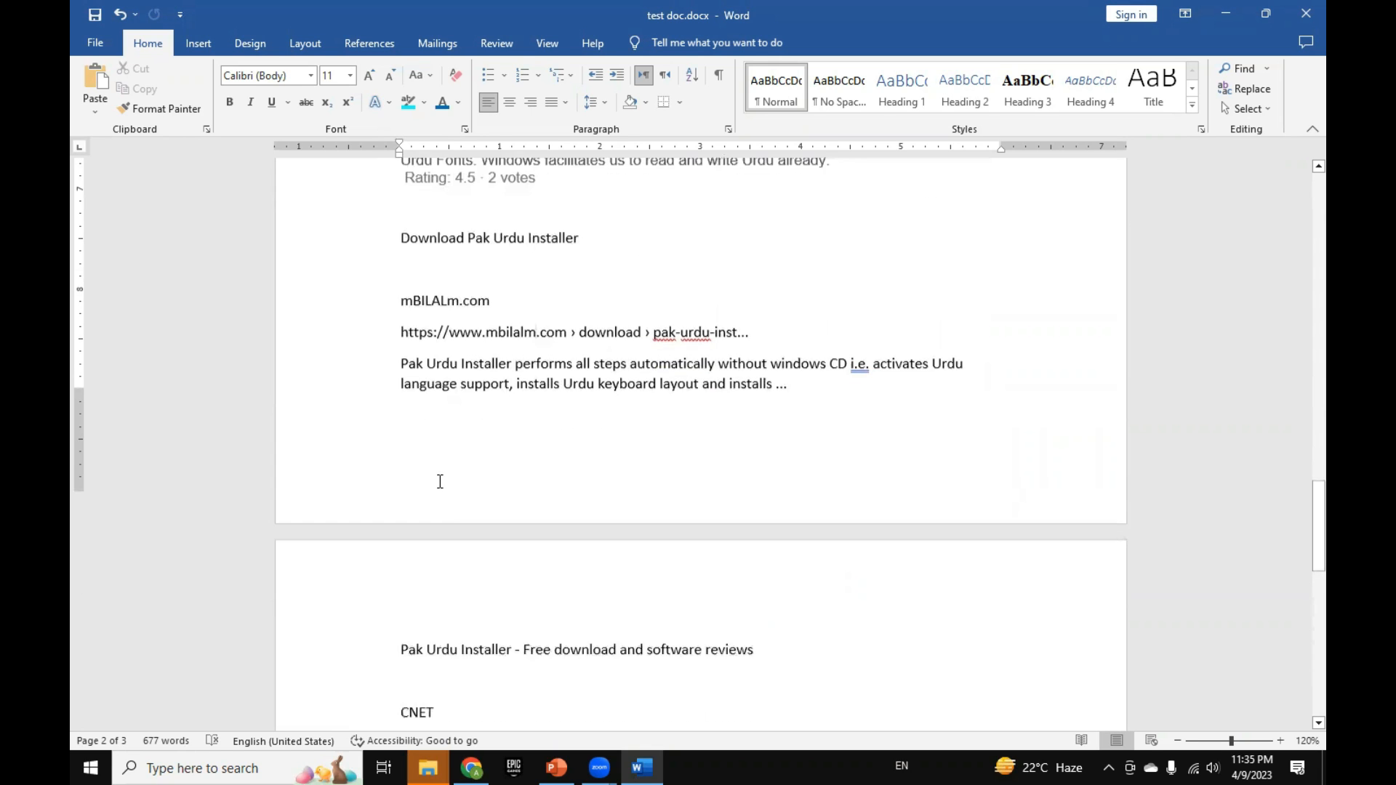
scroll(440, 481, "up", 6)
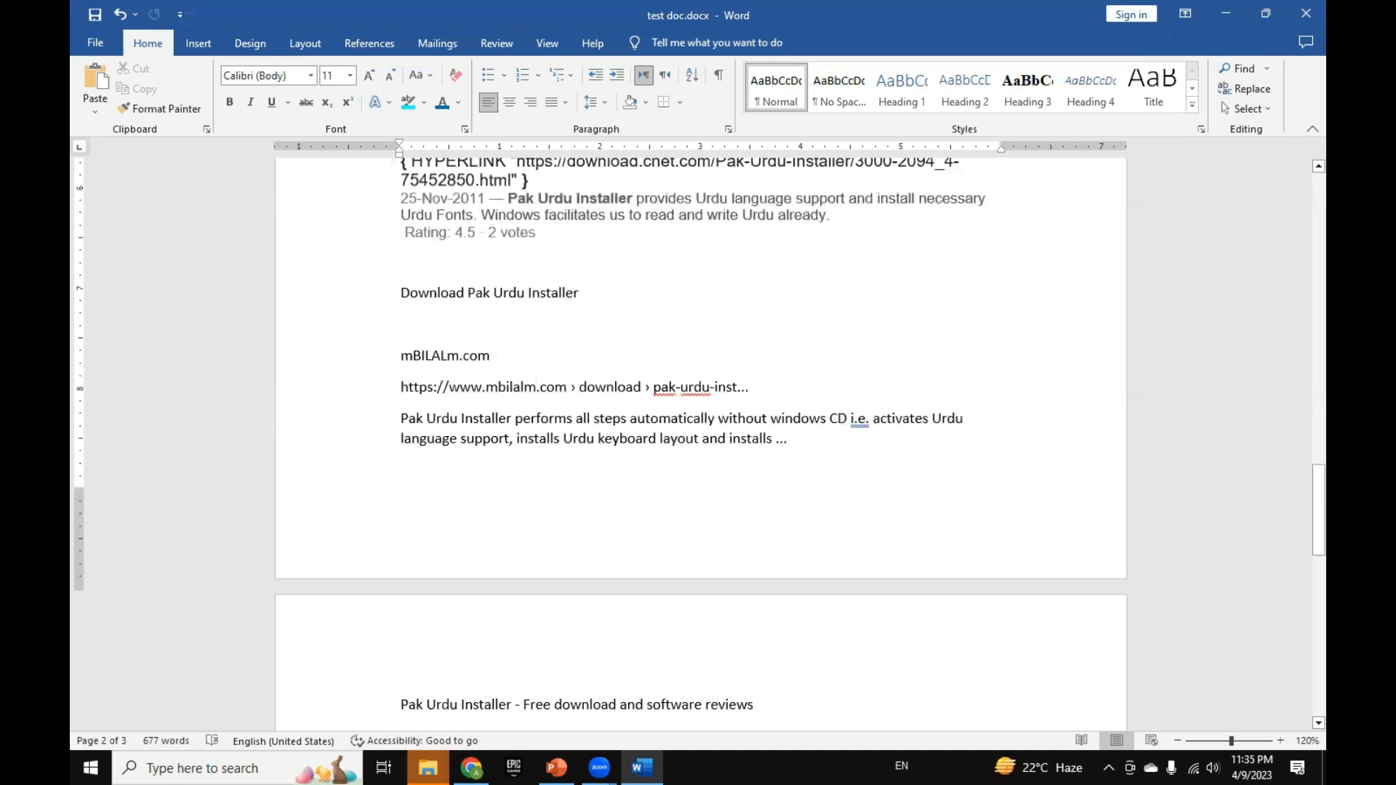
Step: Switch to Chrome, open the MediaFire Pak-Urdu-Installer page and copy its content from the header through the "About Executable Formats" paragraph
left_click(472, 768)
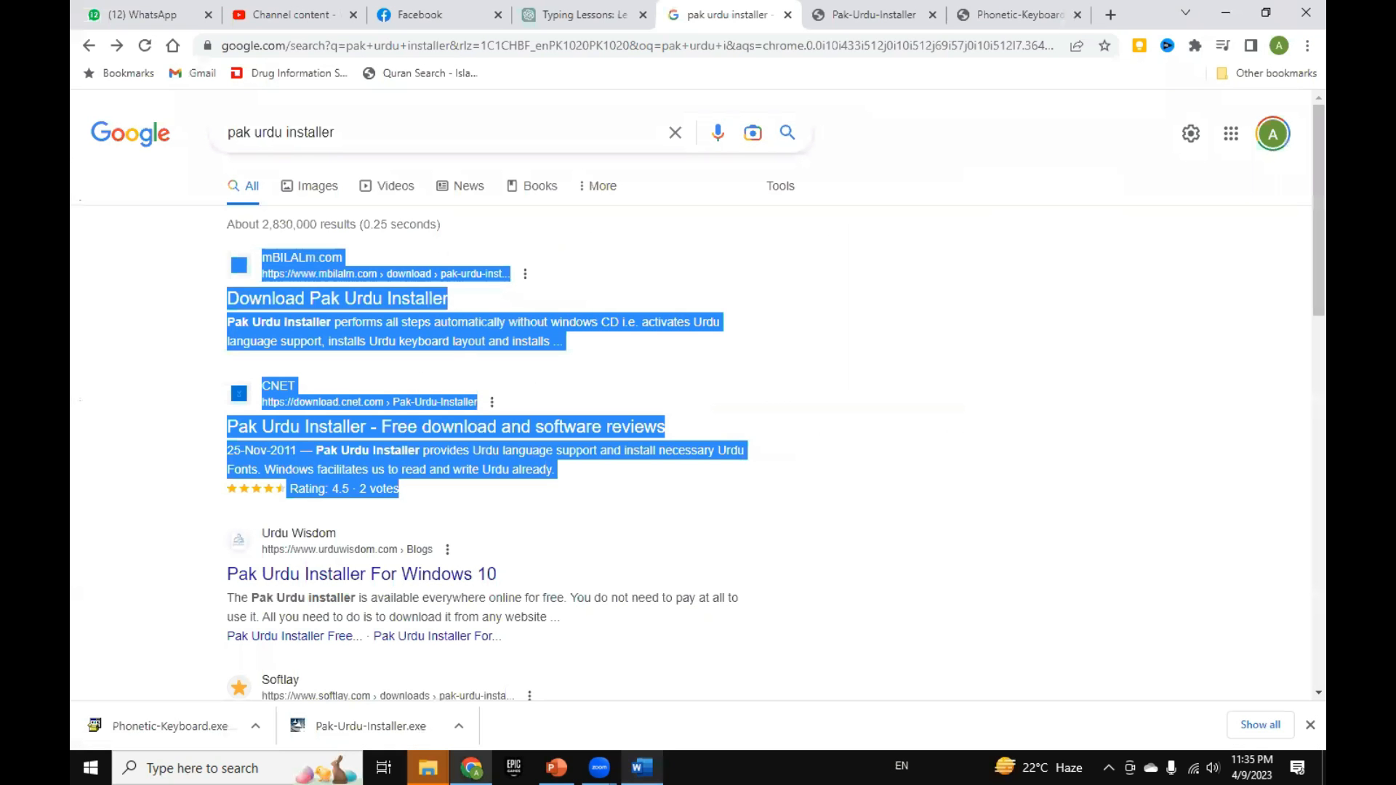
left_click(888, 16)
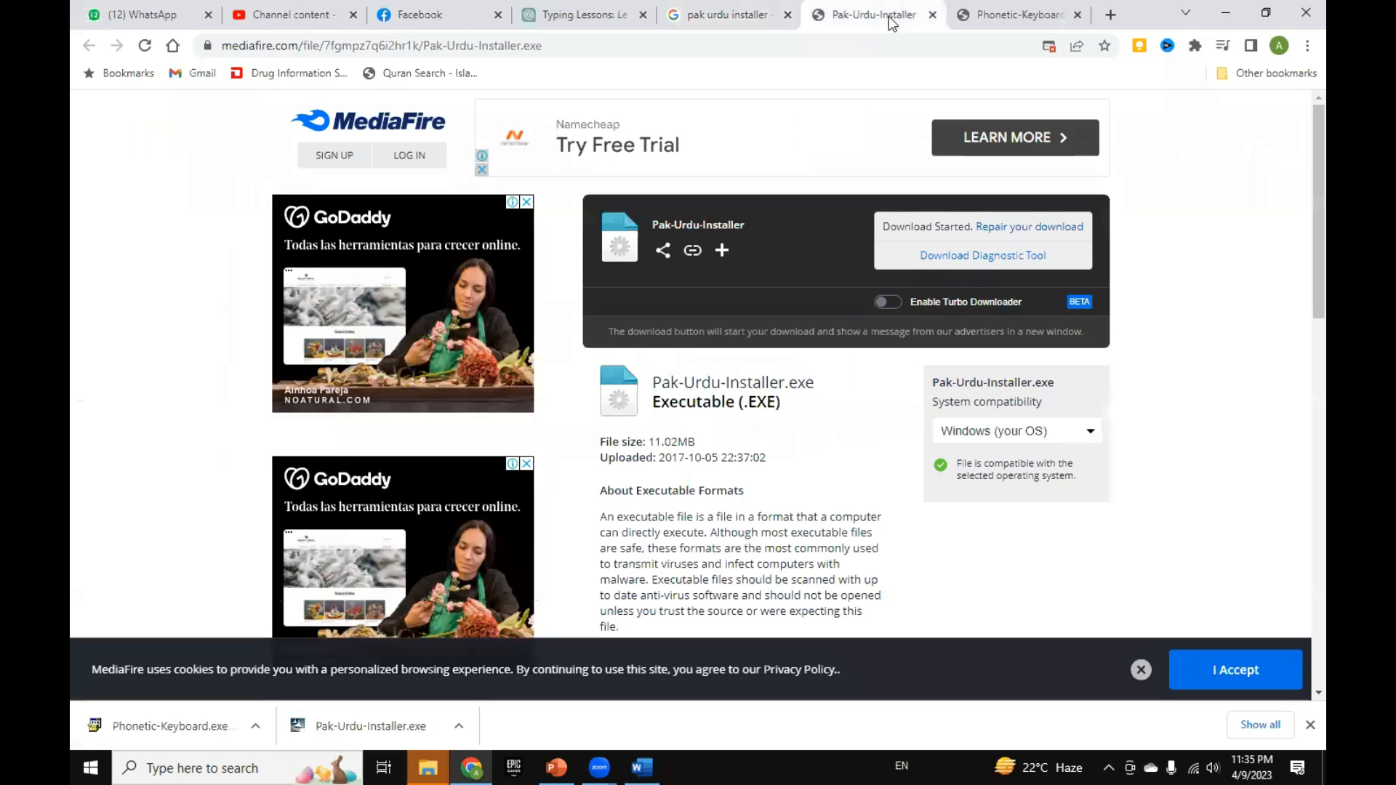
scroll(802, 351, "down", 1)
scroll(788, 352, "up", 1)
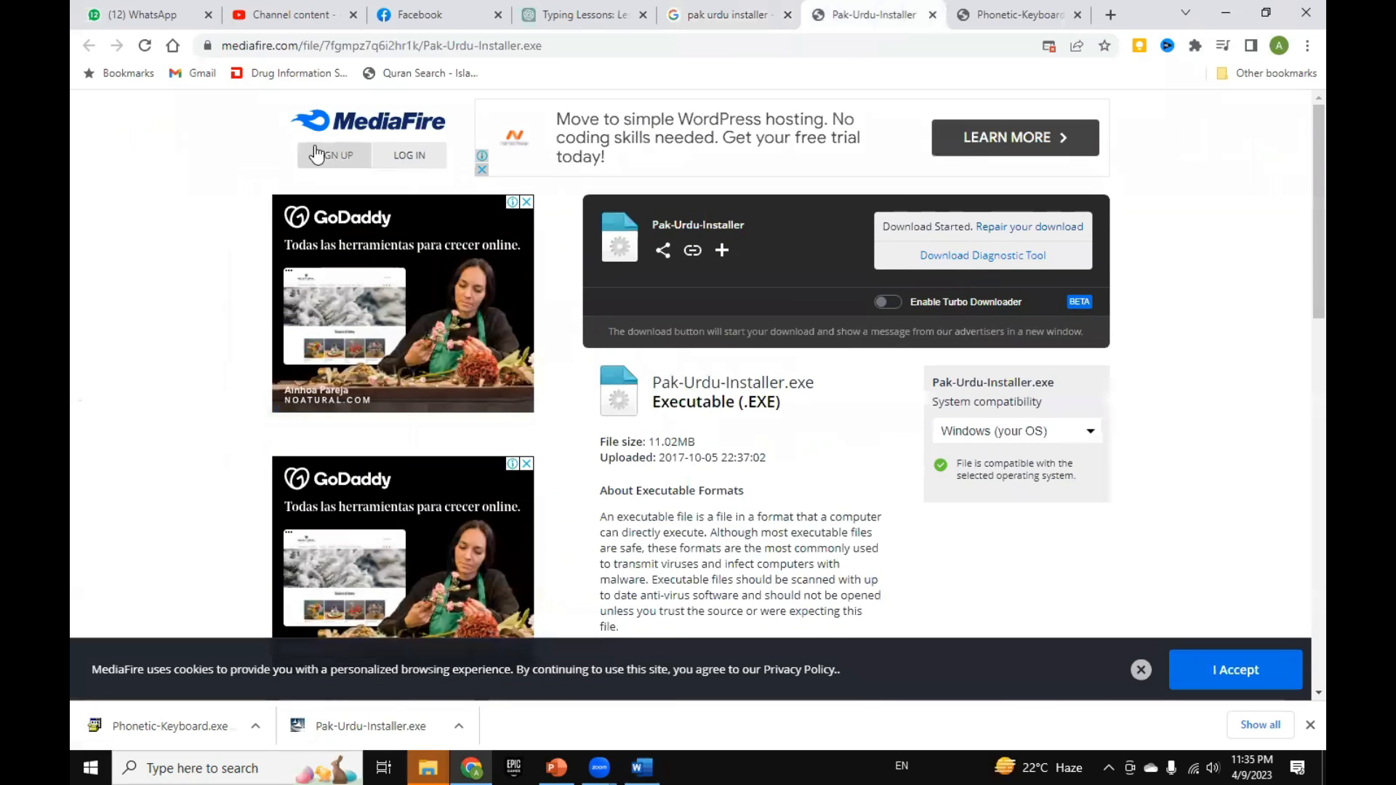
left_click_drag(267, 121, 695, 377)
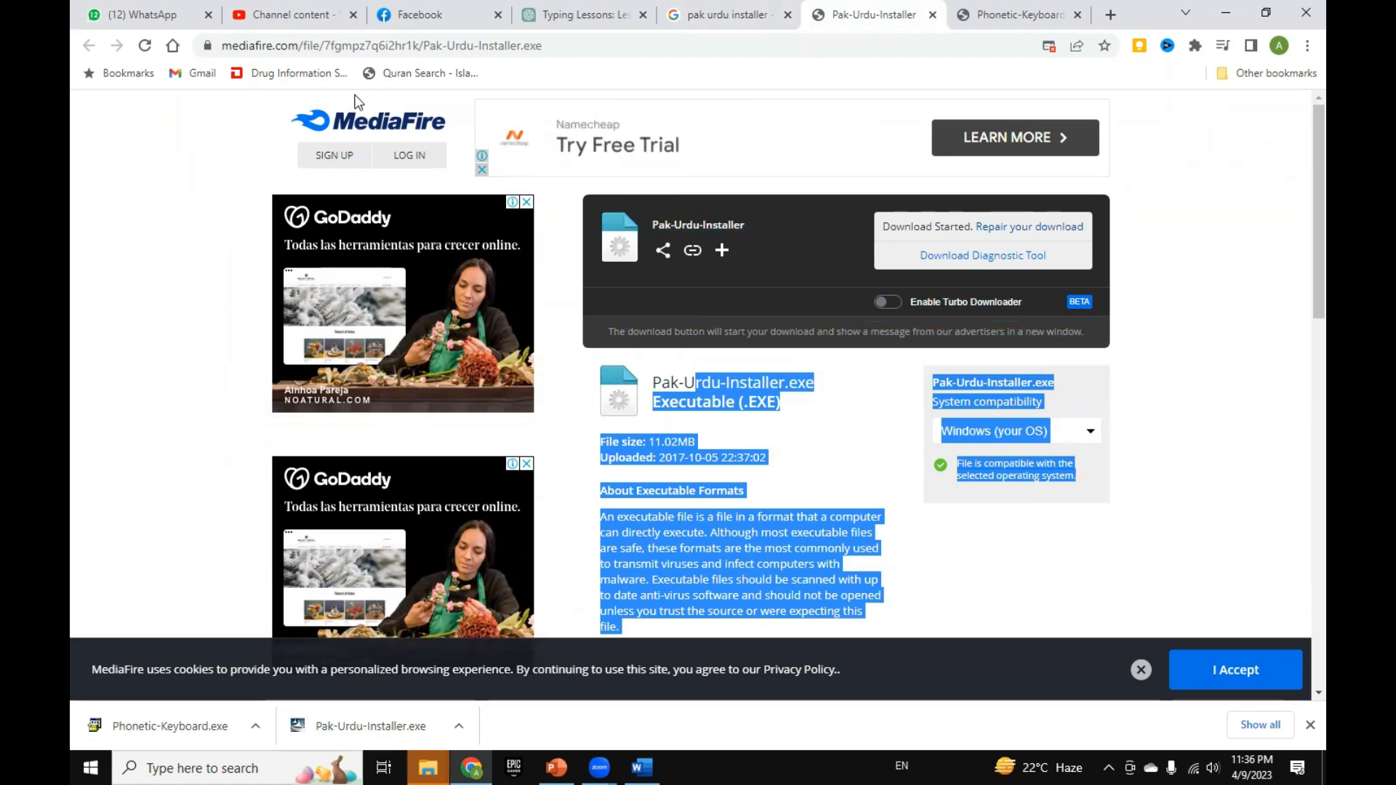
left_click_drag(455, 115, 738, 508)
scroll(710, 555, "down", 2)
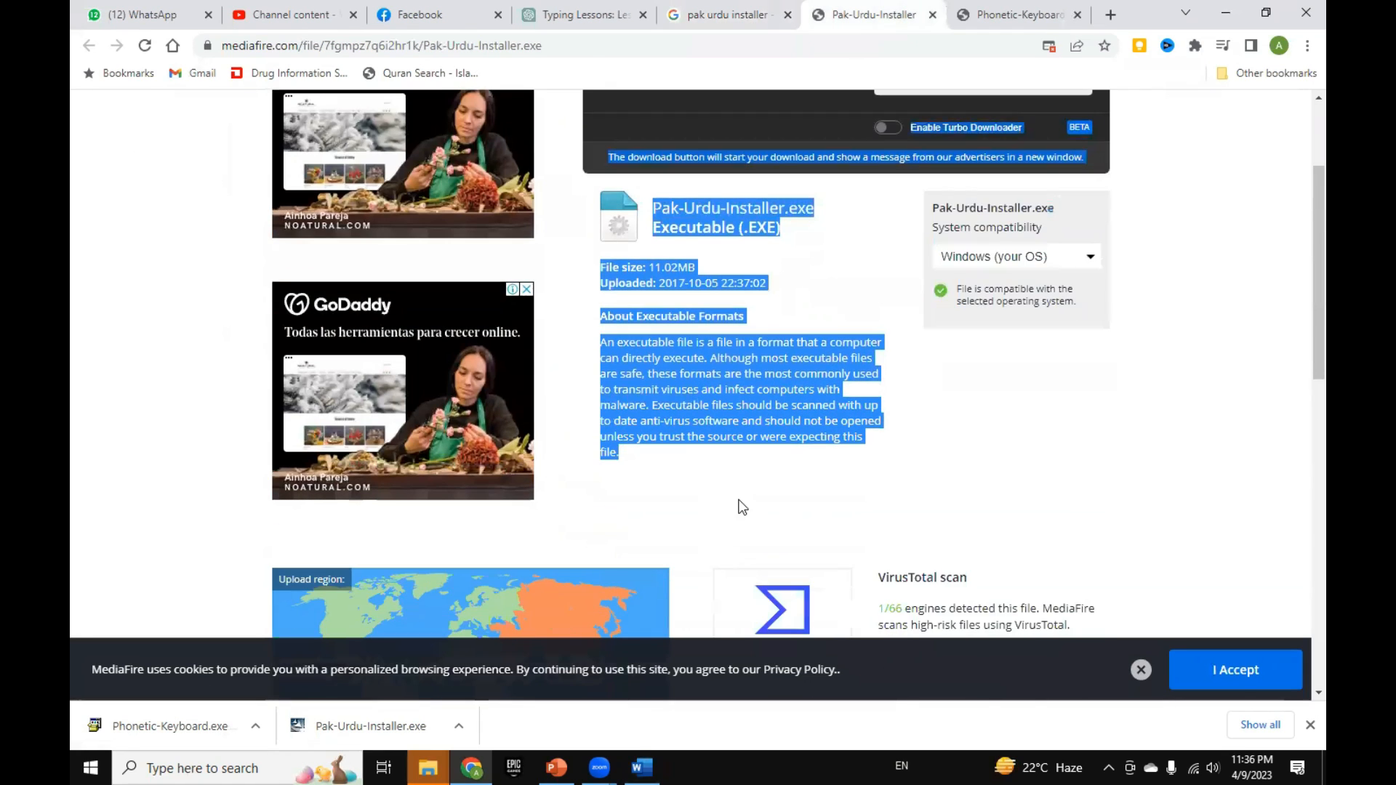
right_click(725, 390)
left_click(734, 405)
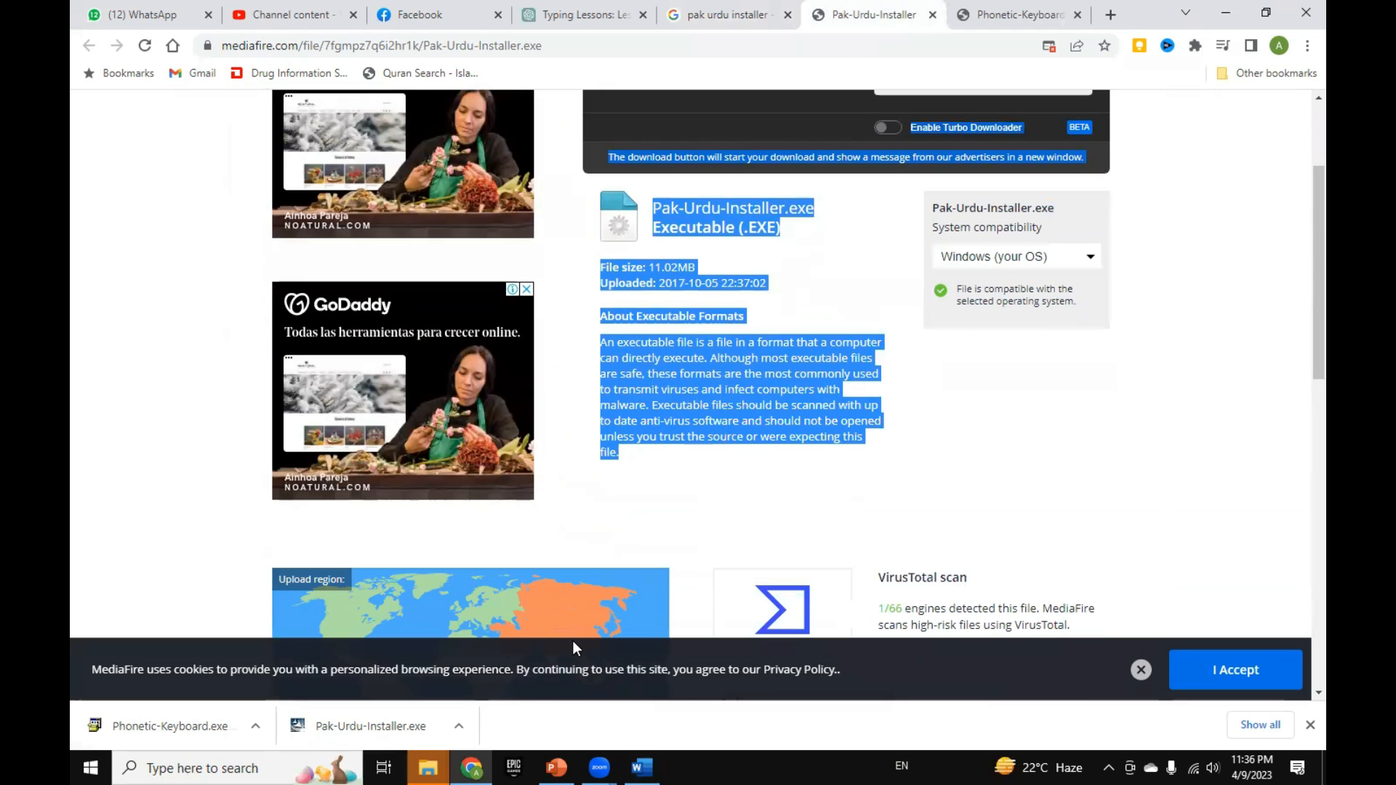
Step: Switch to Word and paste the copied page content with source formatting below the plain-text "Rating" line, undo it, and paste it again
key("alt+Tab")
scroll(444, 596, "down", 6)
scroll(449, 591, "down", 3)
left_click(411, 487)
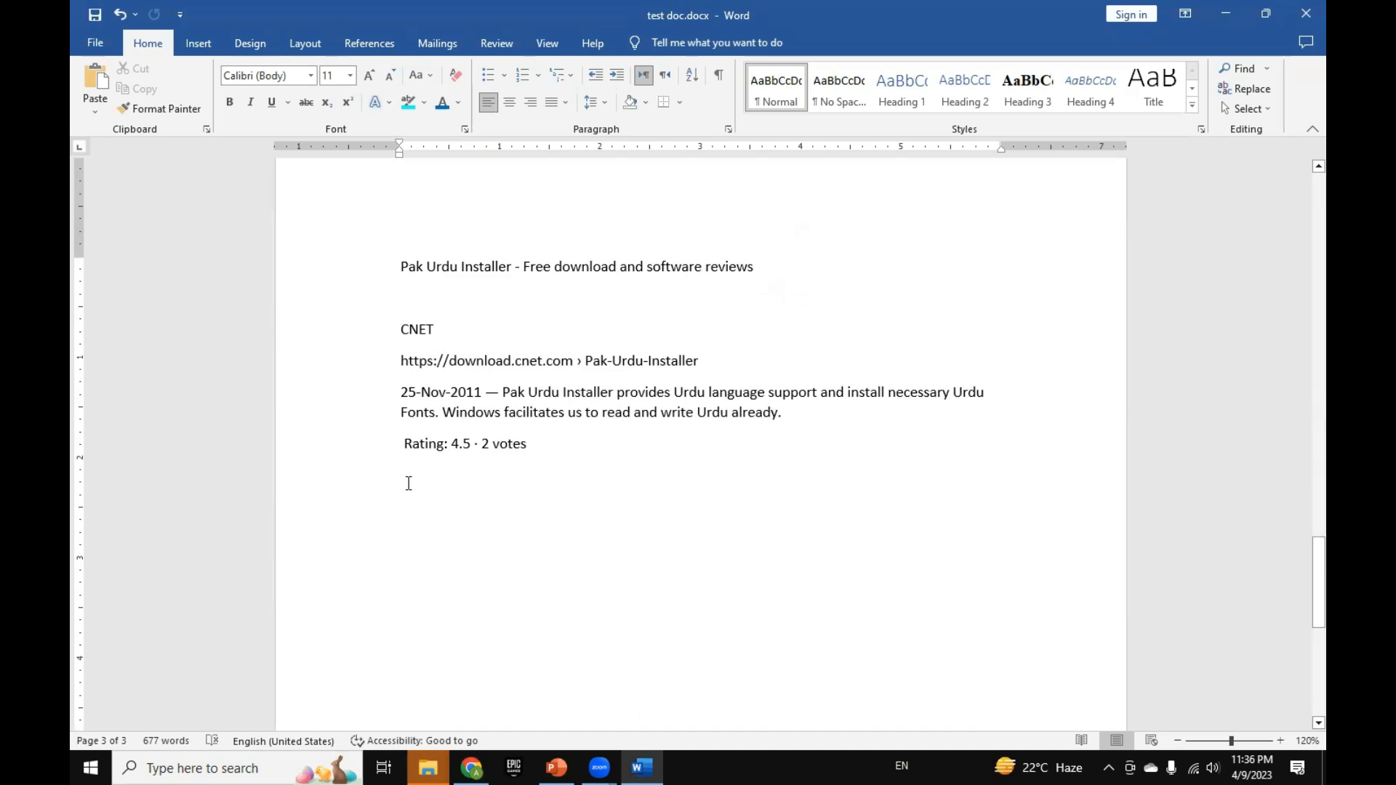
right_click(408, 484)
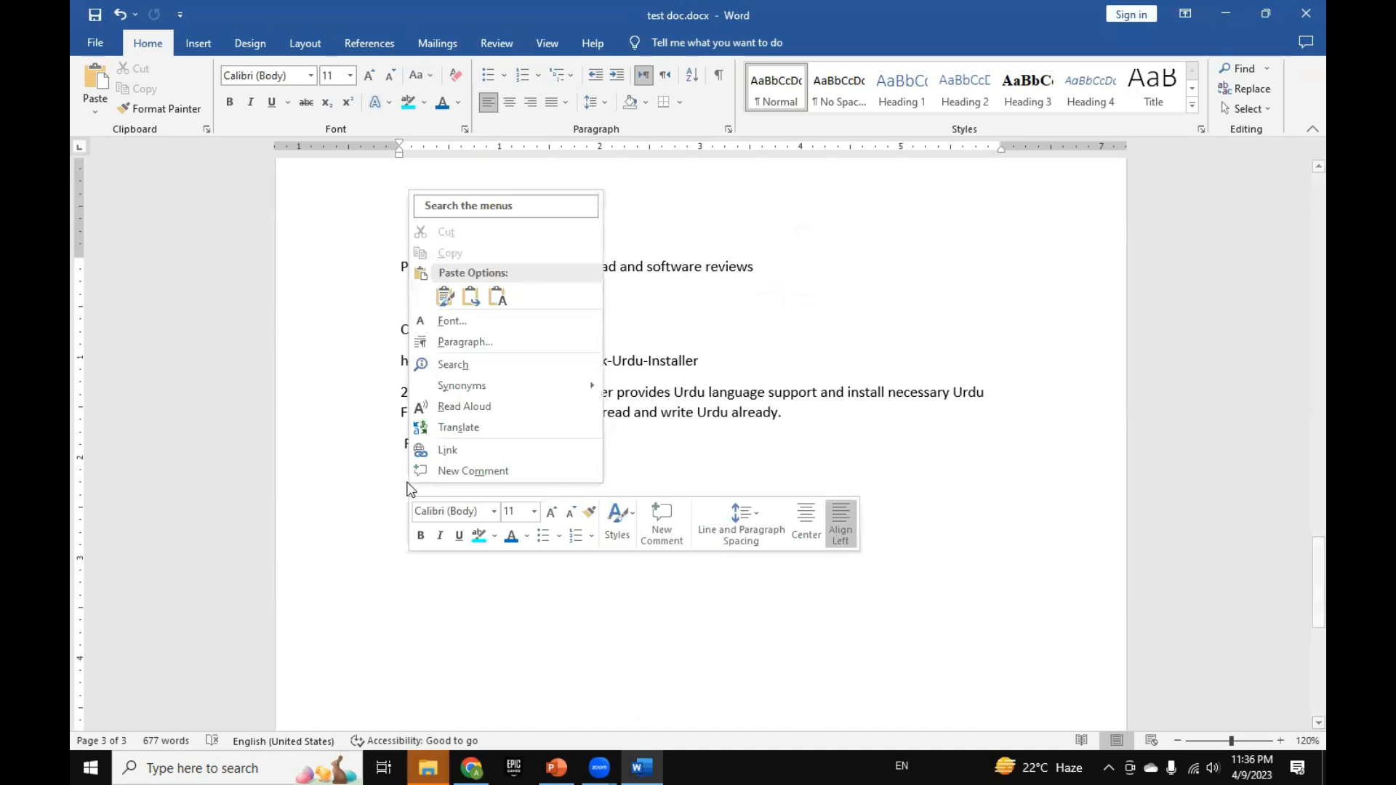
left_click(445, 296)
scroll(451, 342, "up", 4)
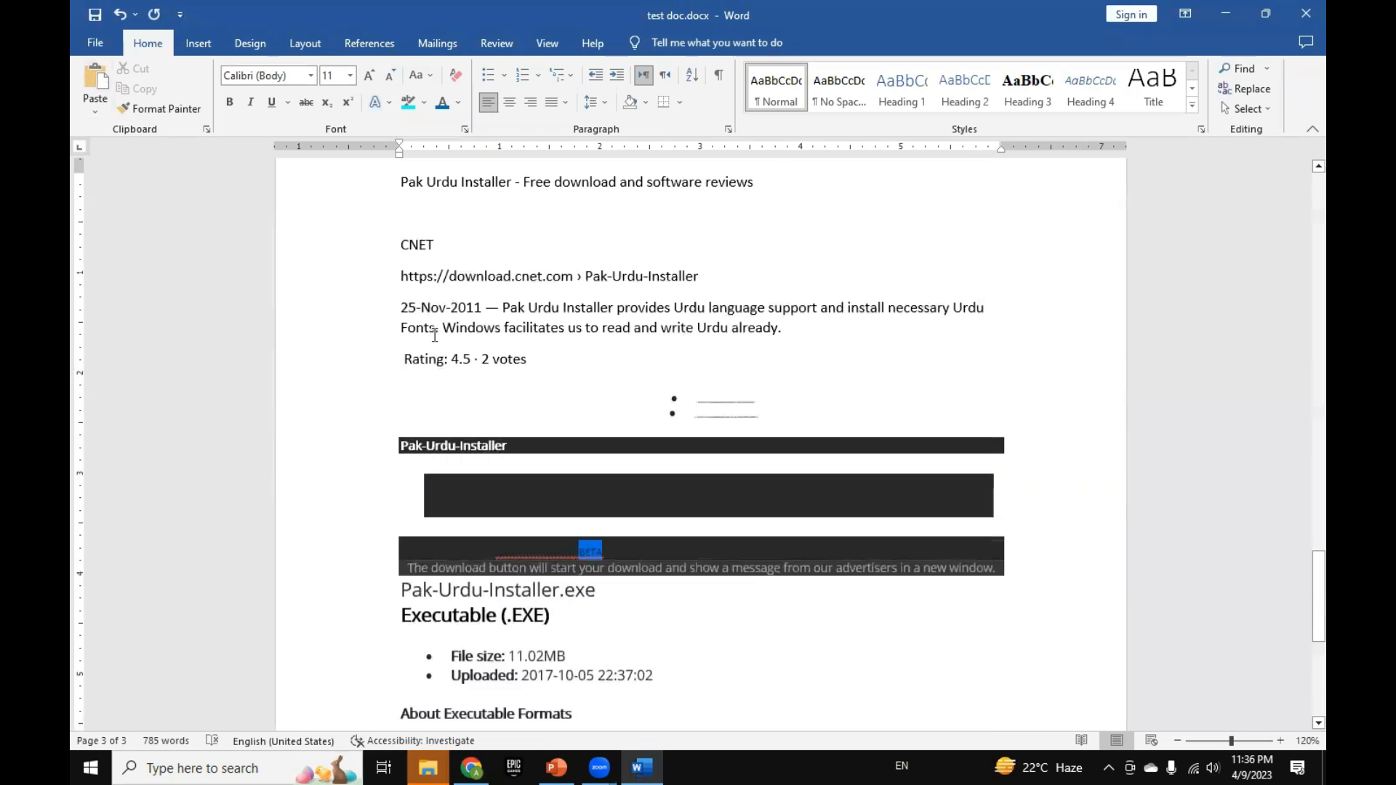
key("ctrl+z")
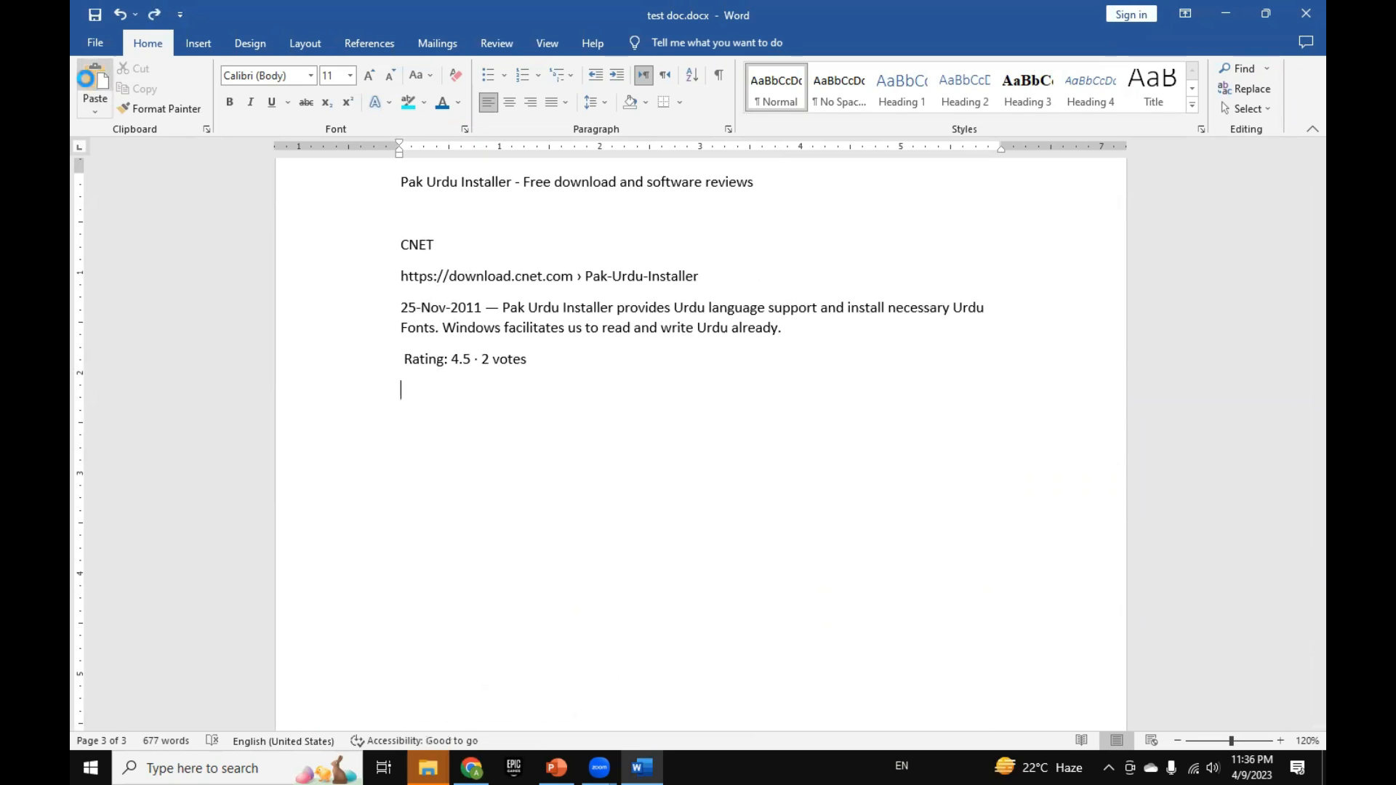
key("ctrl+v")
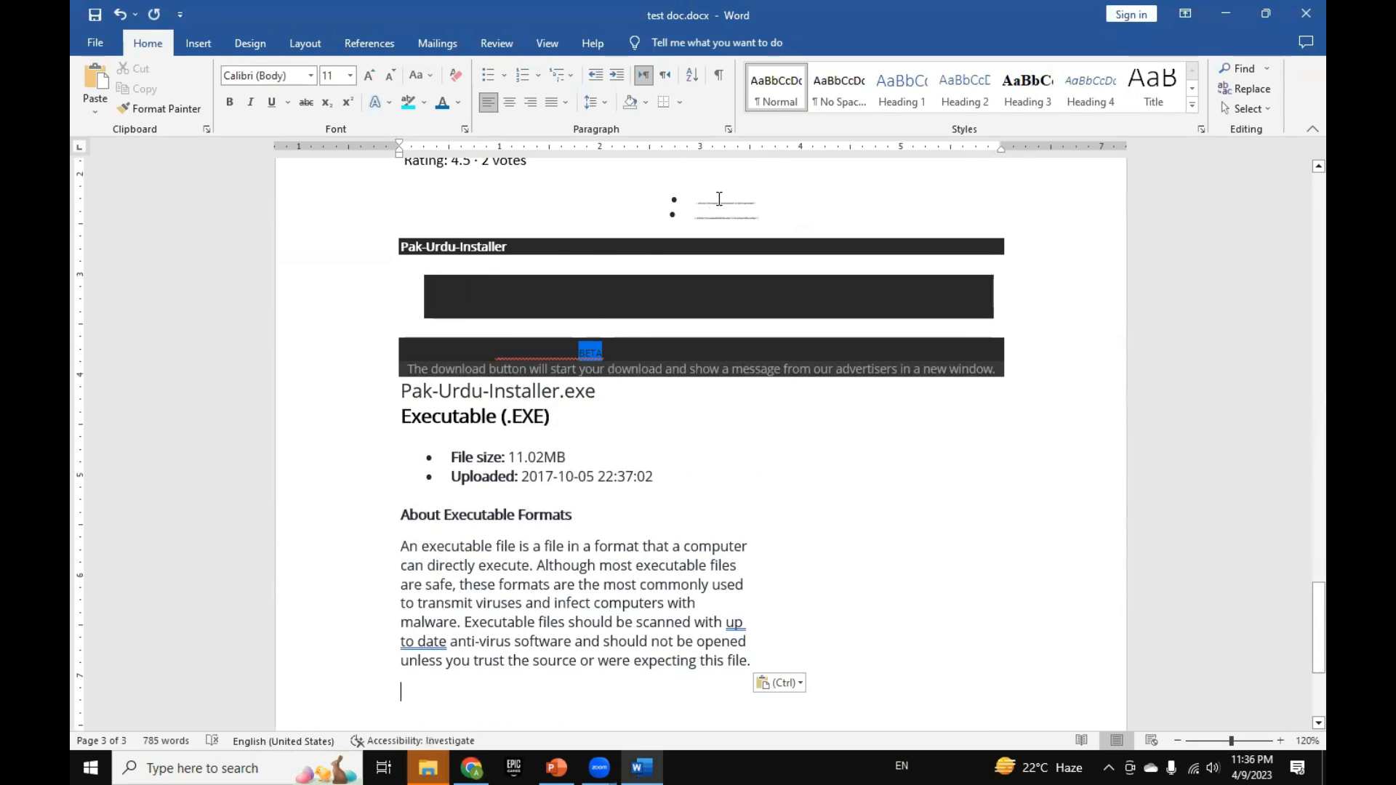
scroll(609, 510, "down", 5)
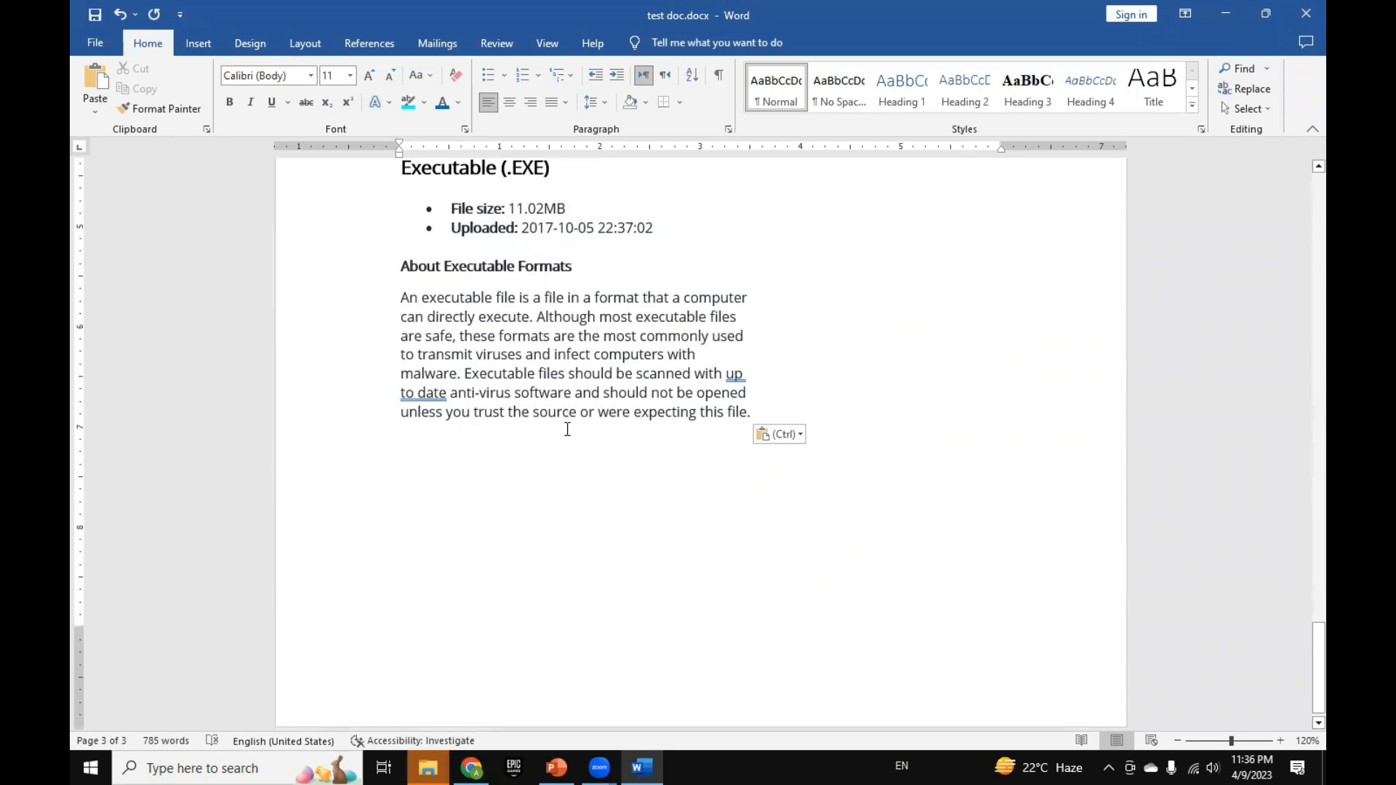
Step: Paste the copied page content as text only below the formatted copy, review it, and add a blank line at its end
right_click(409, 444)
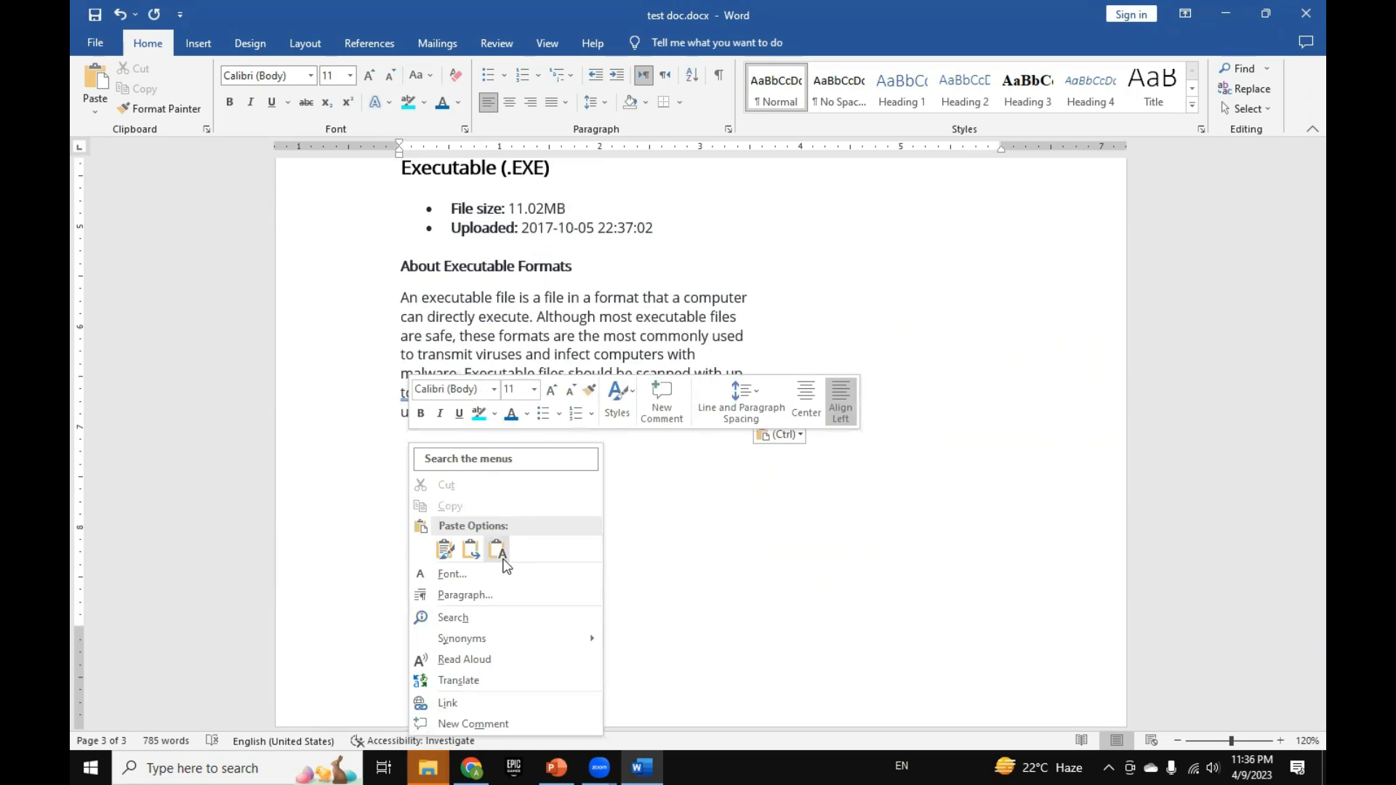
left_click(497, 550)
scroll(480, 478, "up", 2)
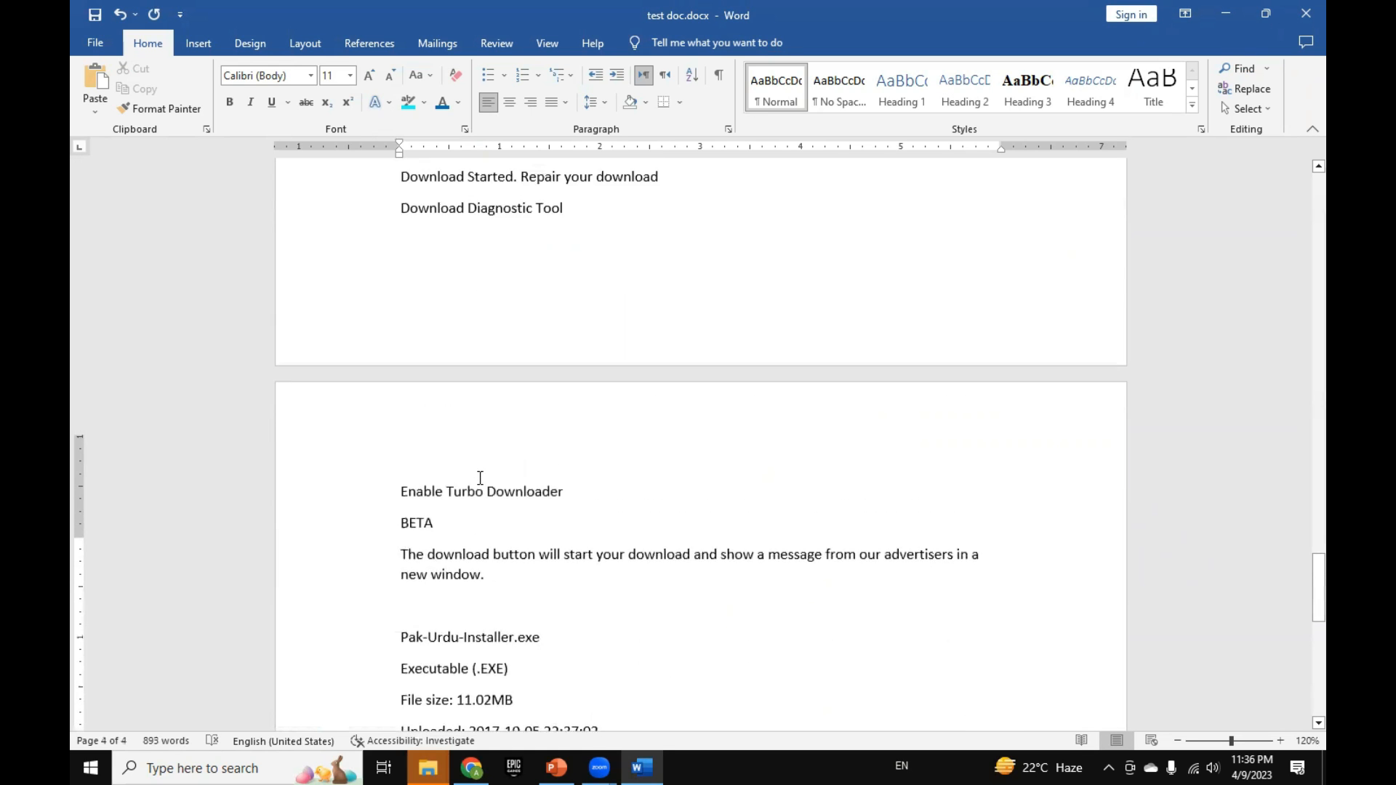
scroll(418, 375, "up", 3)
scroll(600, 445, "down", 5)
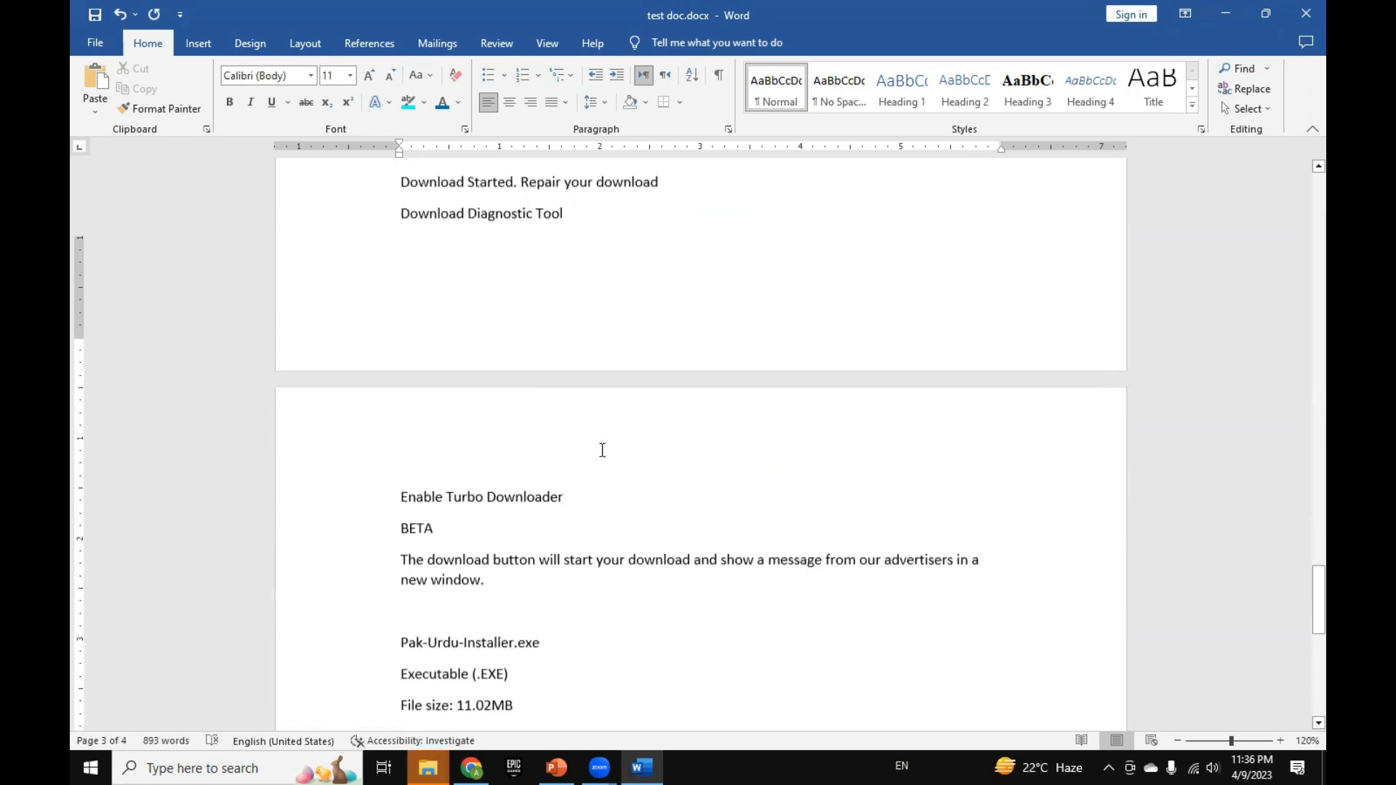
scroll(602, 450, "down", 4)
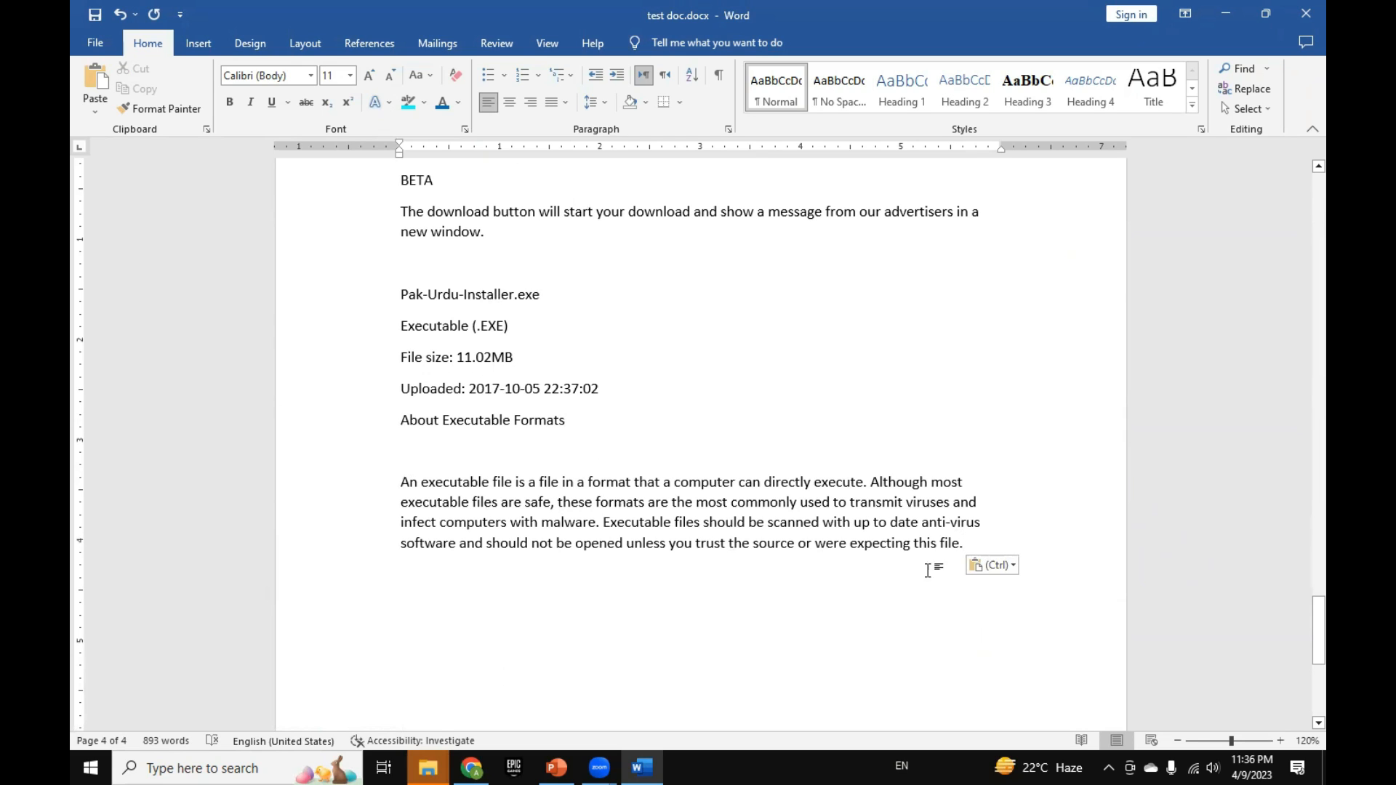
left_click(970, 542)
key("Return")
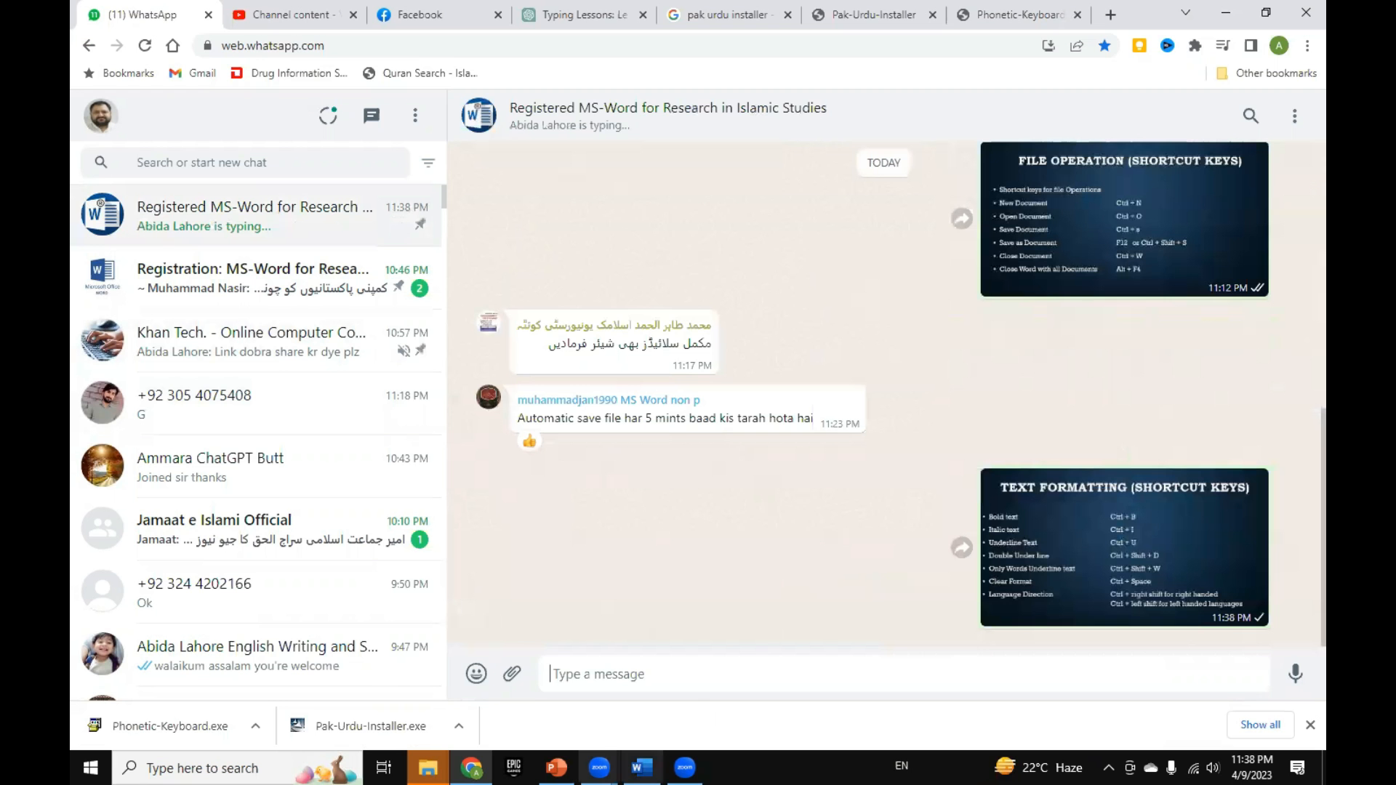
Step: Switch to PowerPoint, go to the "Utilization of MS-Word" title slide and minimize the presentation
key("alt+Tab")
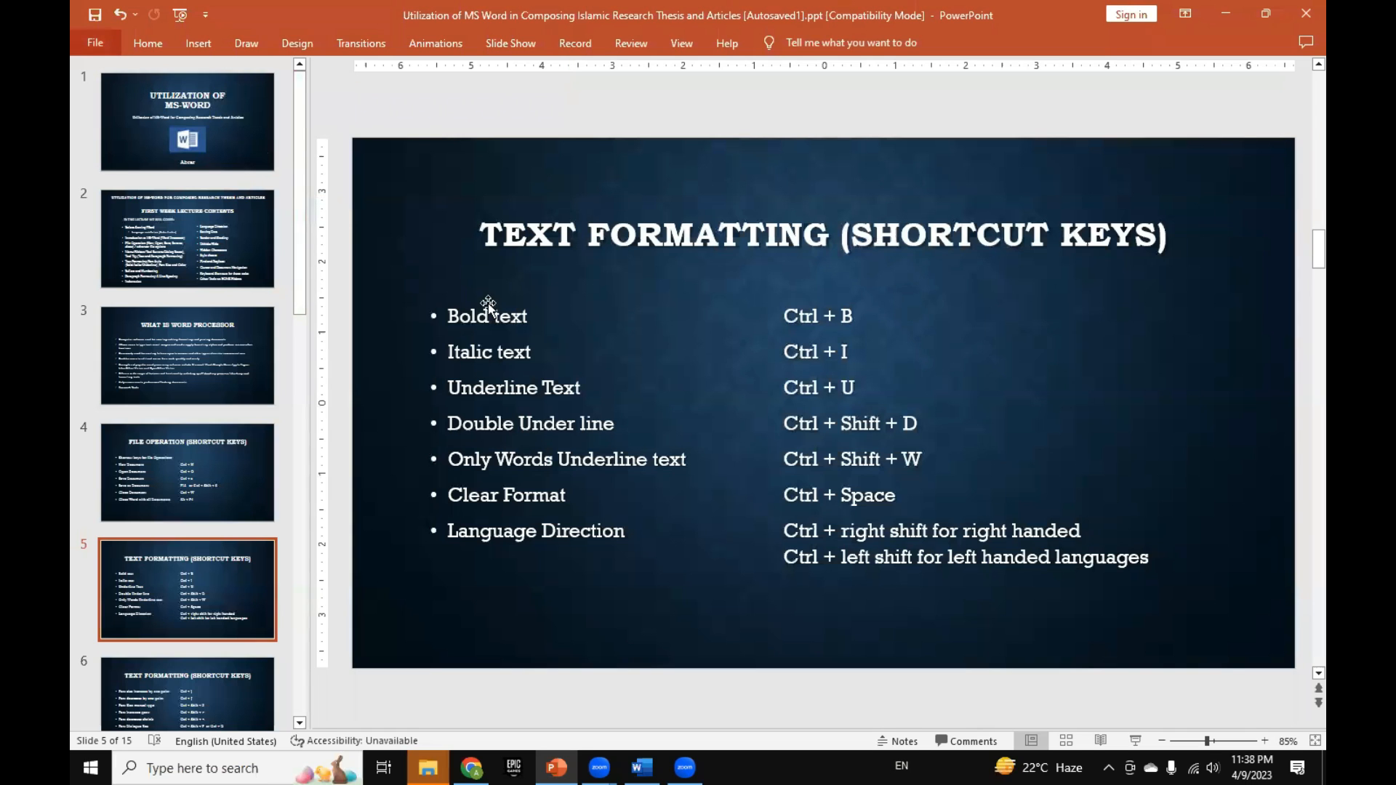
left_click(234, 342)
key("Home")
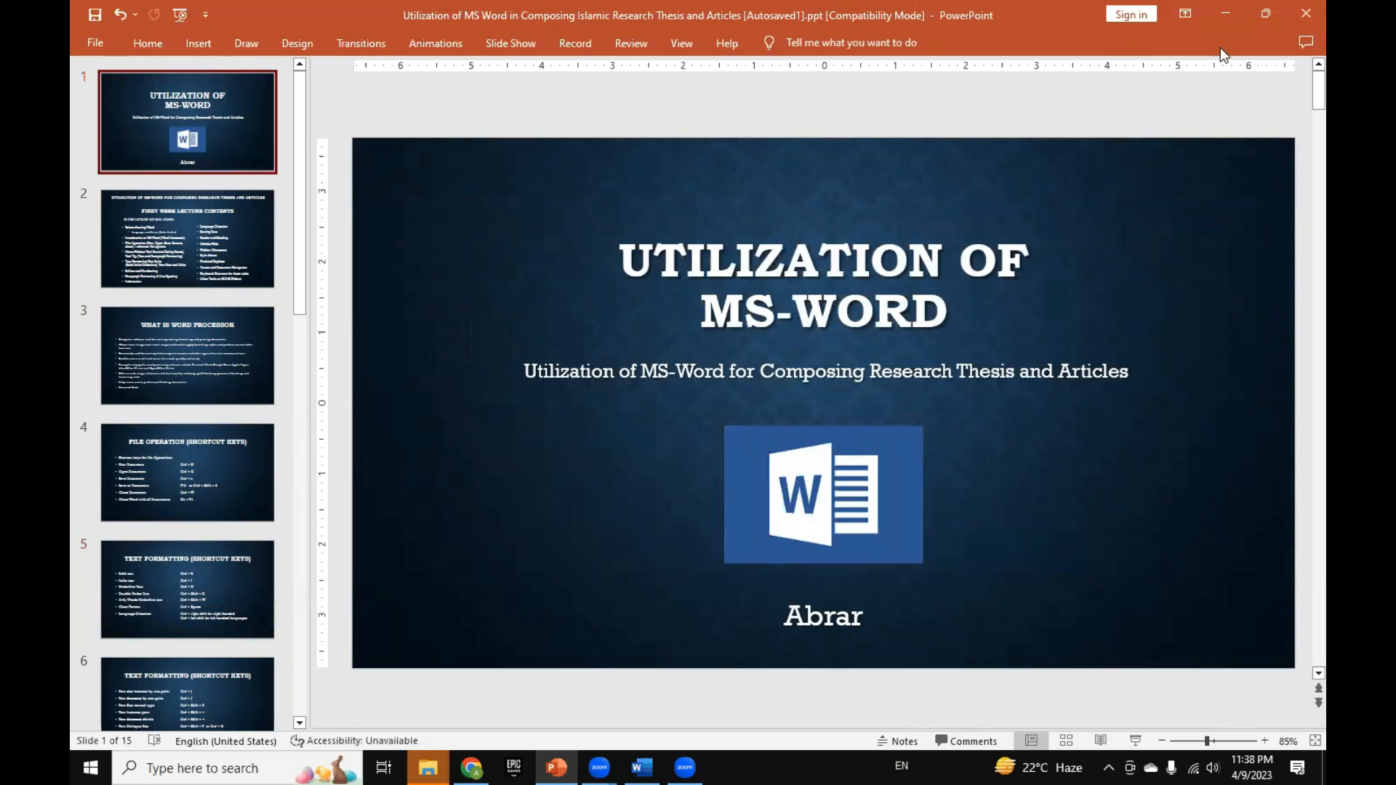
left_click(1234, 22)
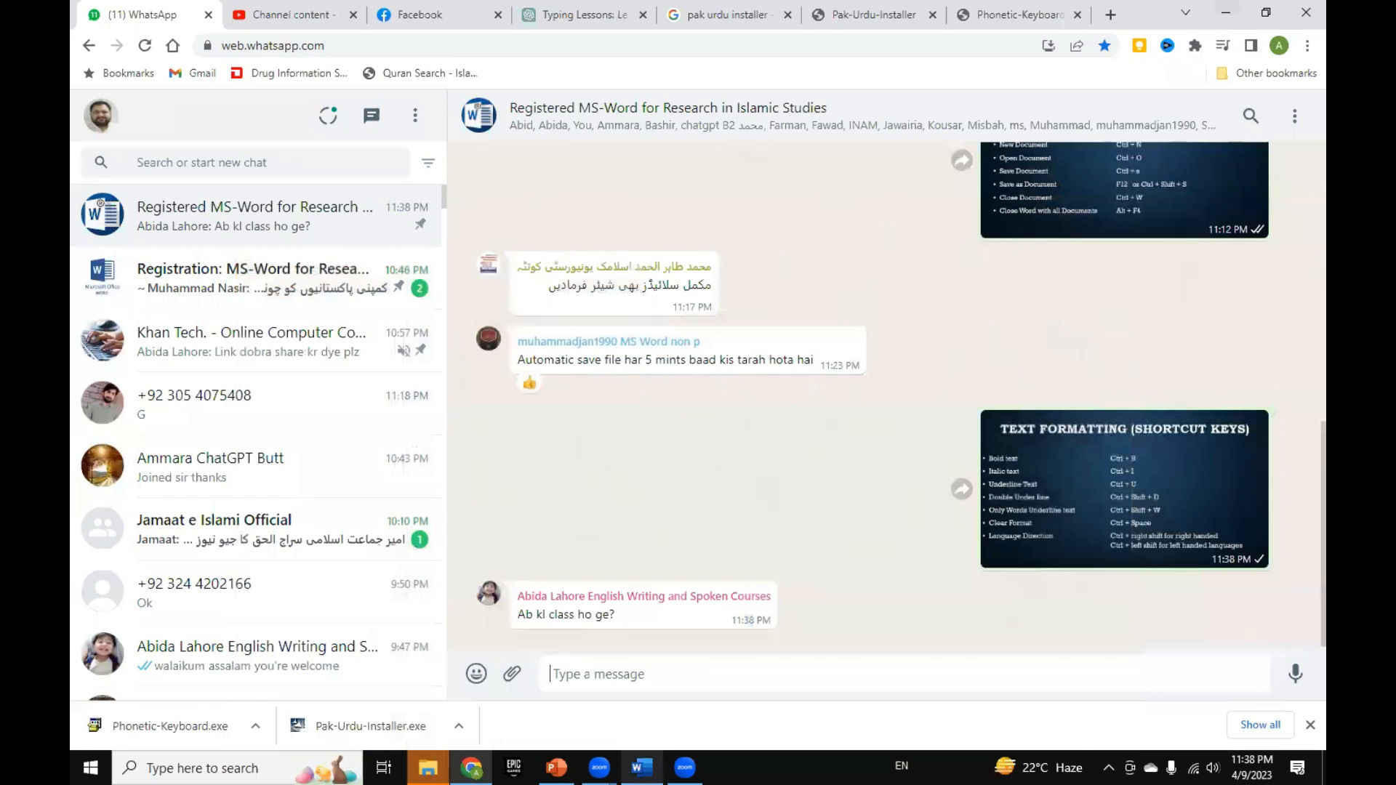
Step: Switch to Word and set the save options to store AutoRecover information every 5 minutes
left_click(641, 767)
scroll(359, 218, "up", 1)
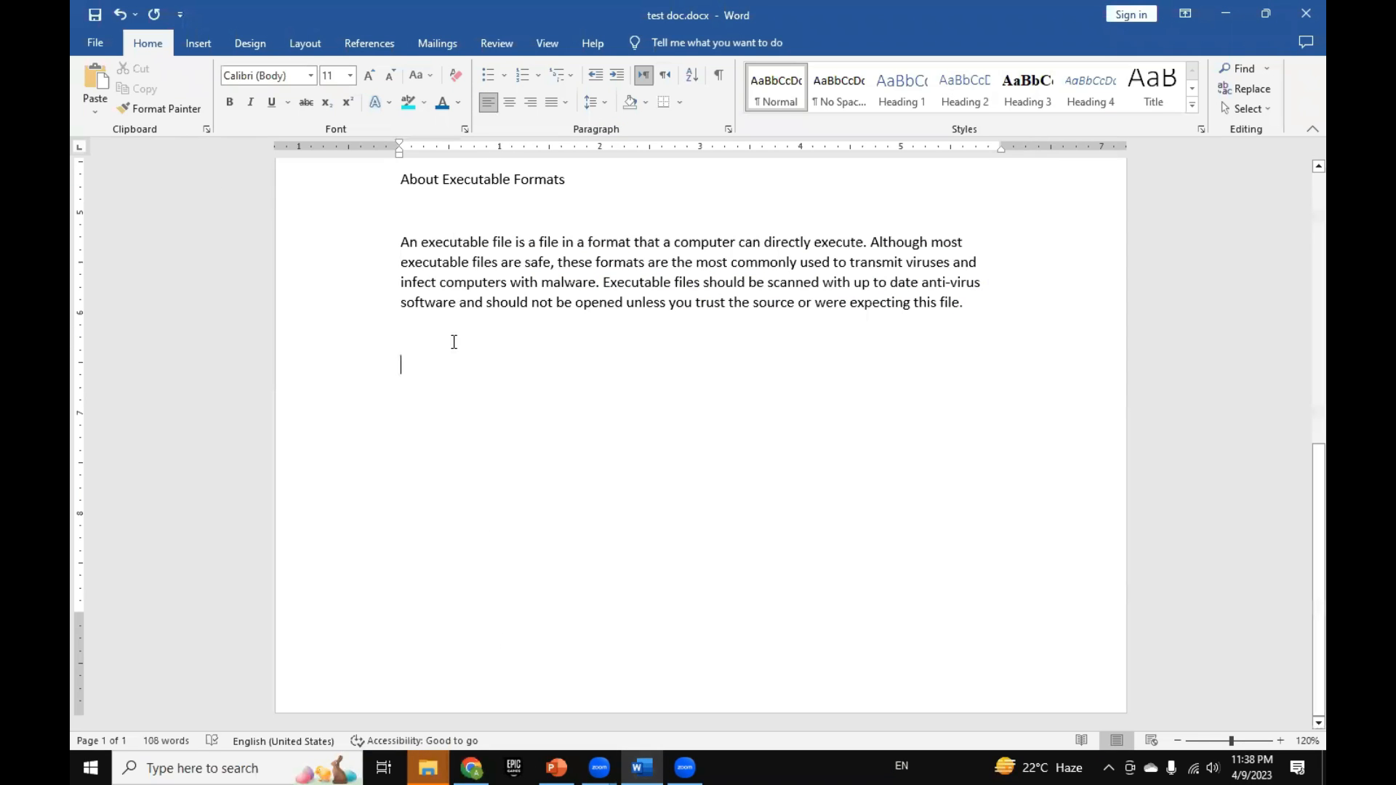
scroll(454, 342, "up", 9)
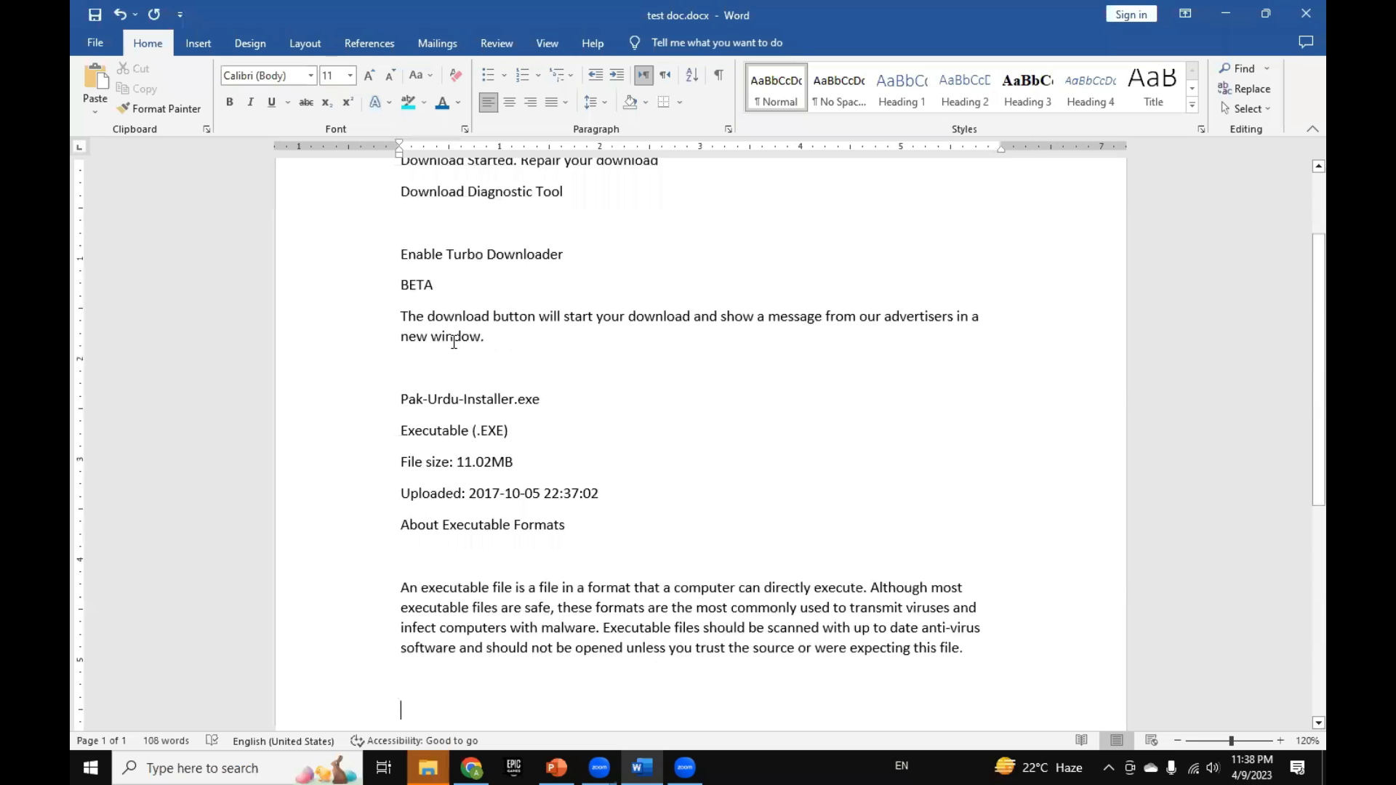
scroll(454, 341, "up", 1)
scroll(454, 342, "down", 11)
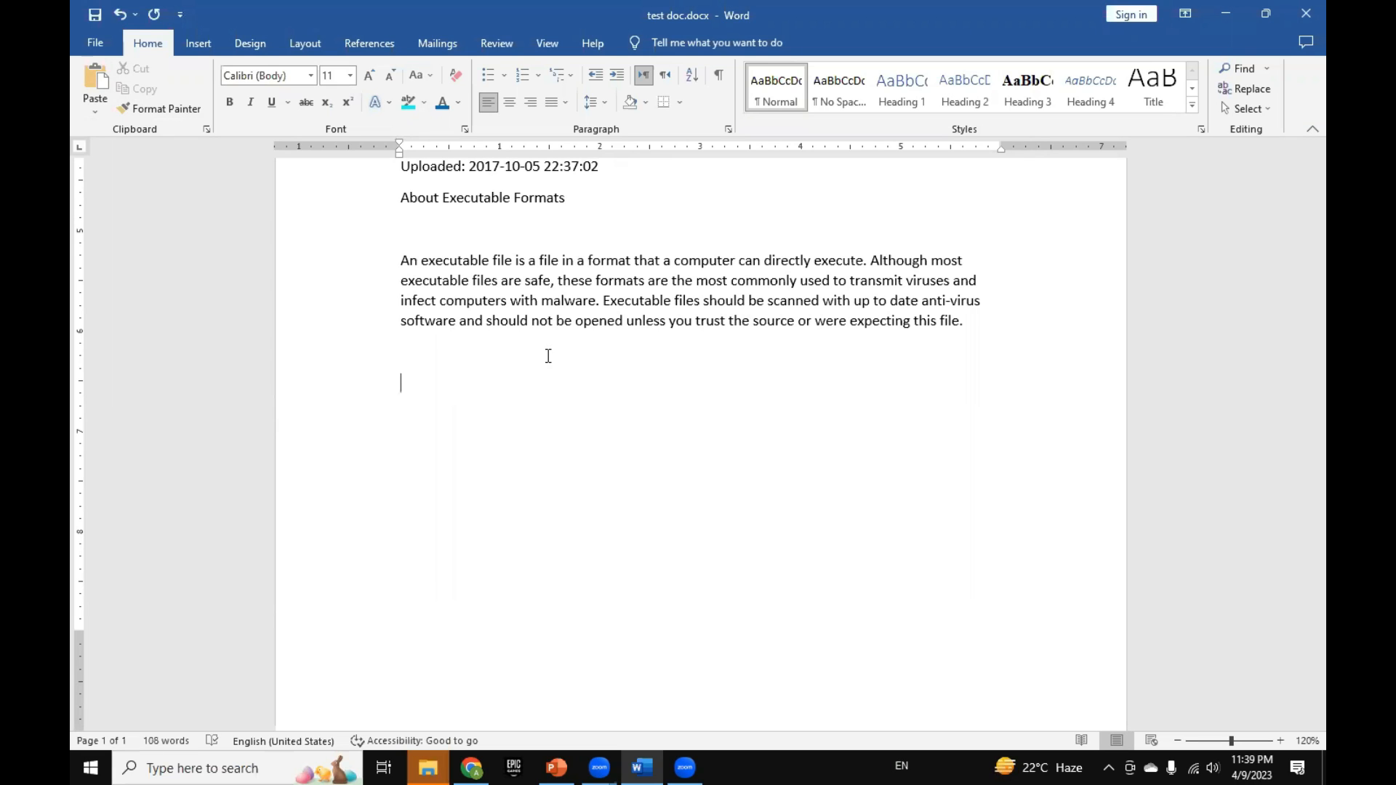
left_click(83, 51)
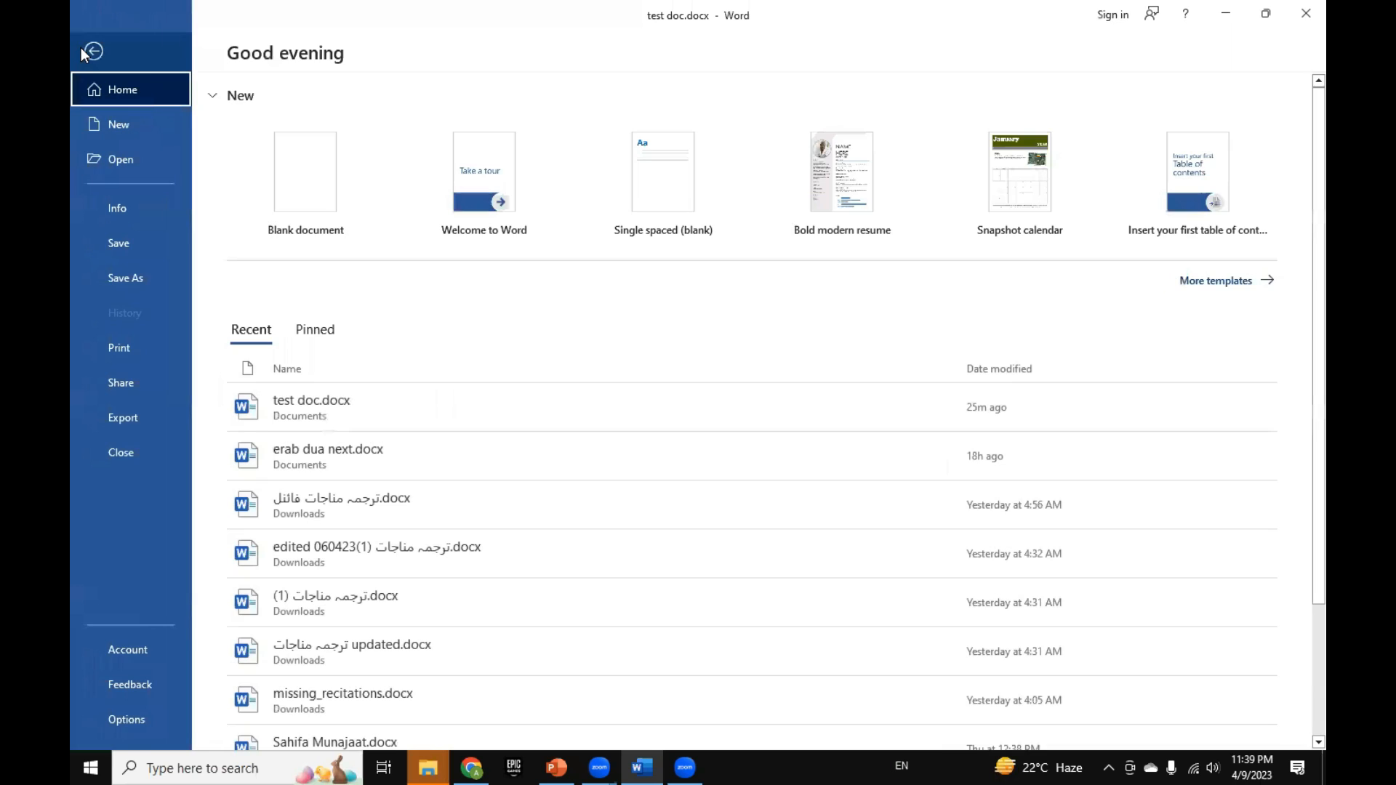
left_click(93, 723)
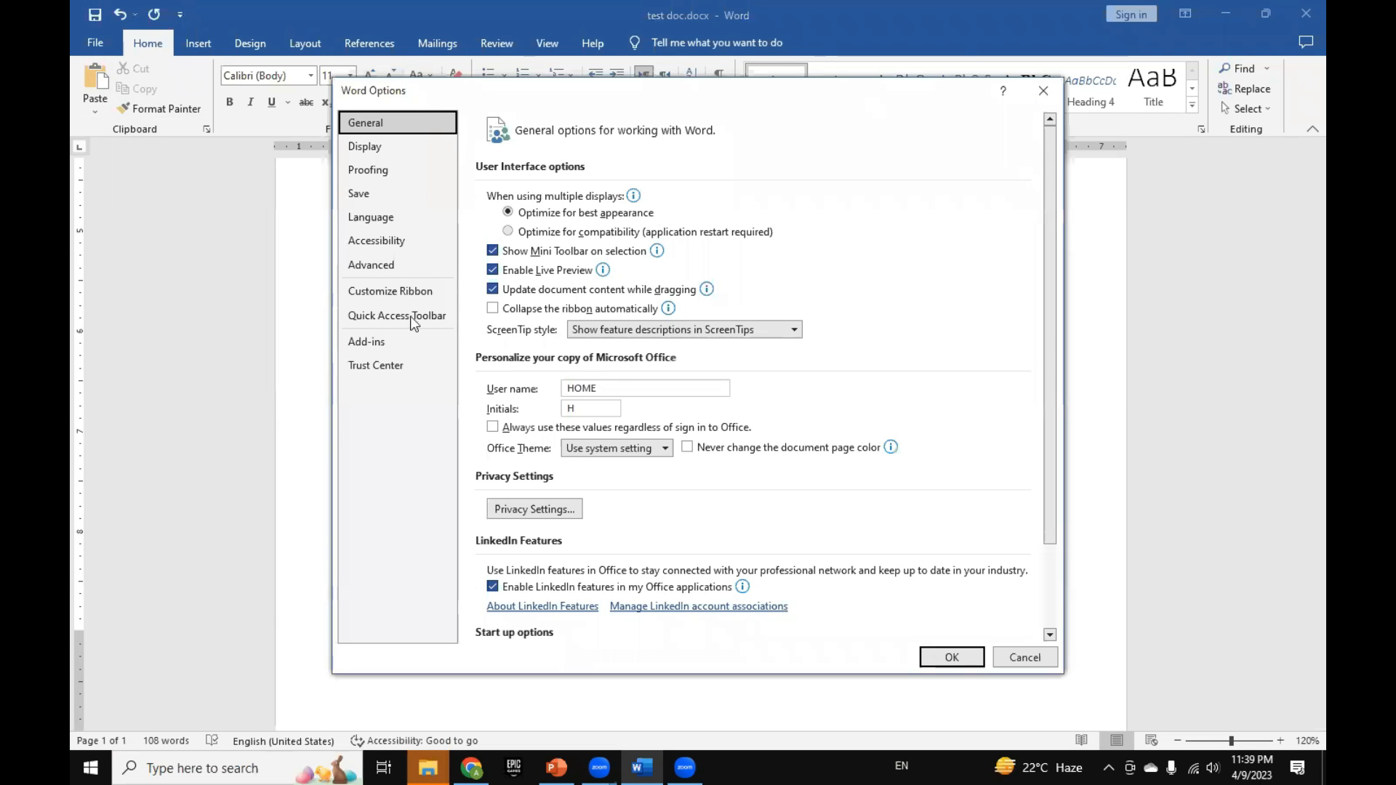
left_click(368, 195)
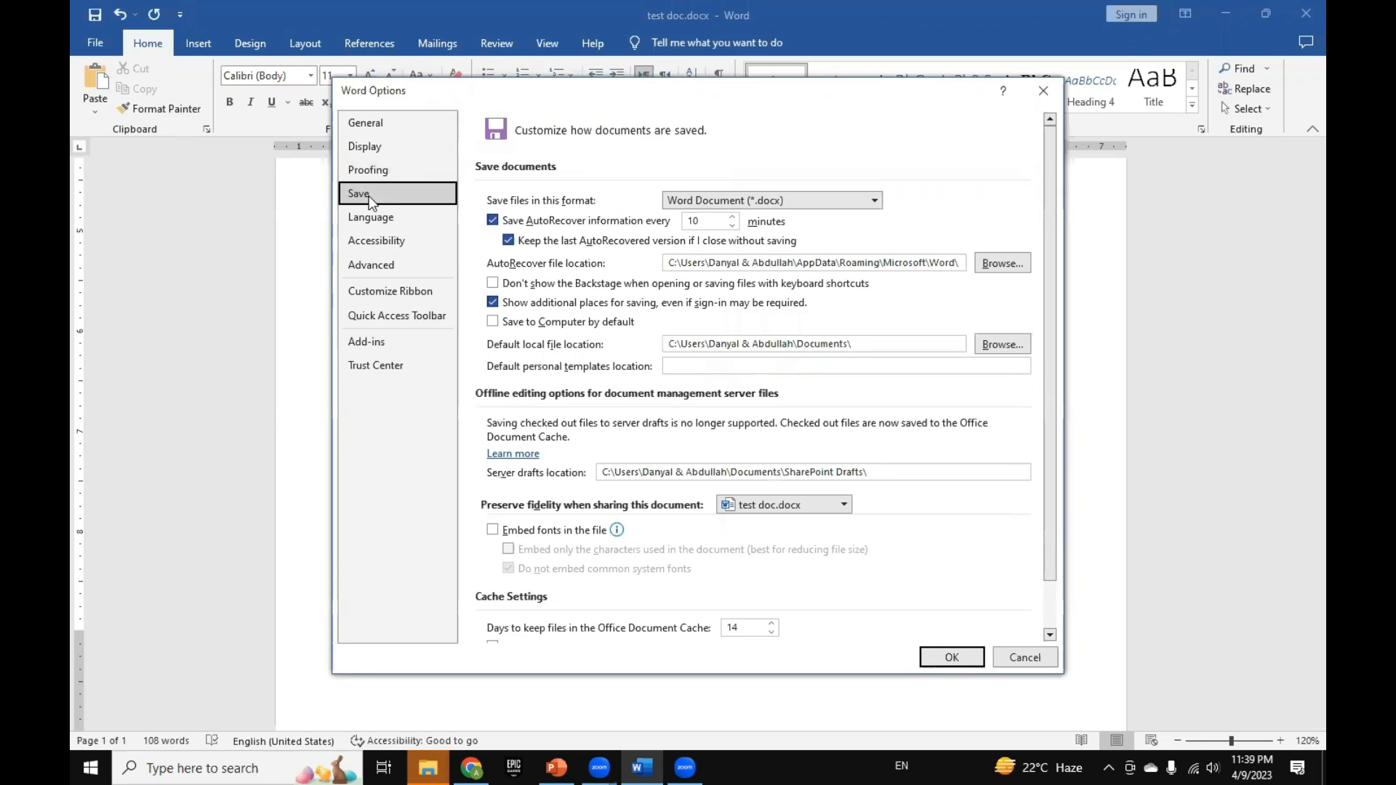
left_click(688, 222)
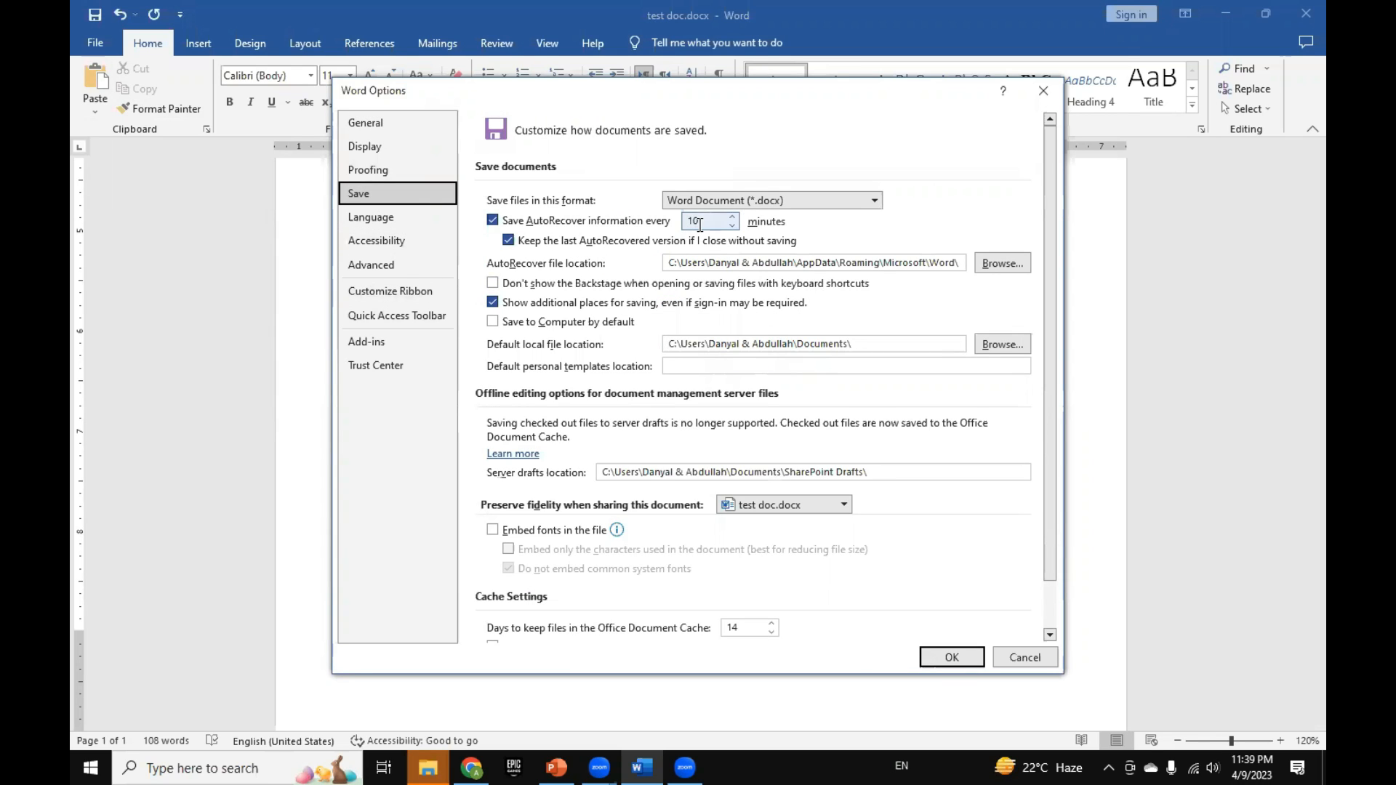
type("5")
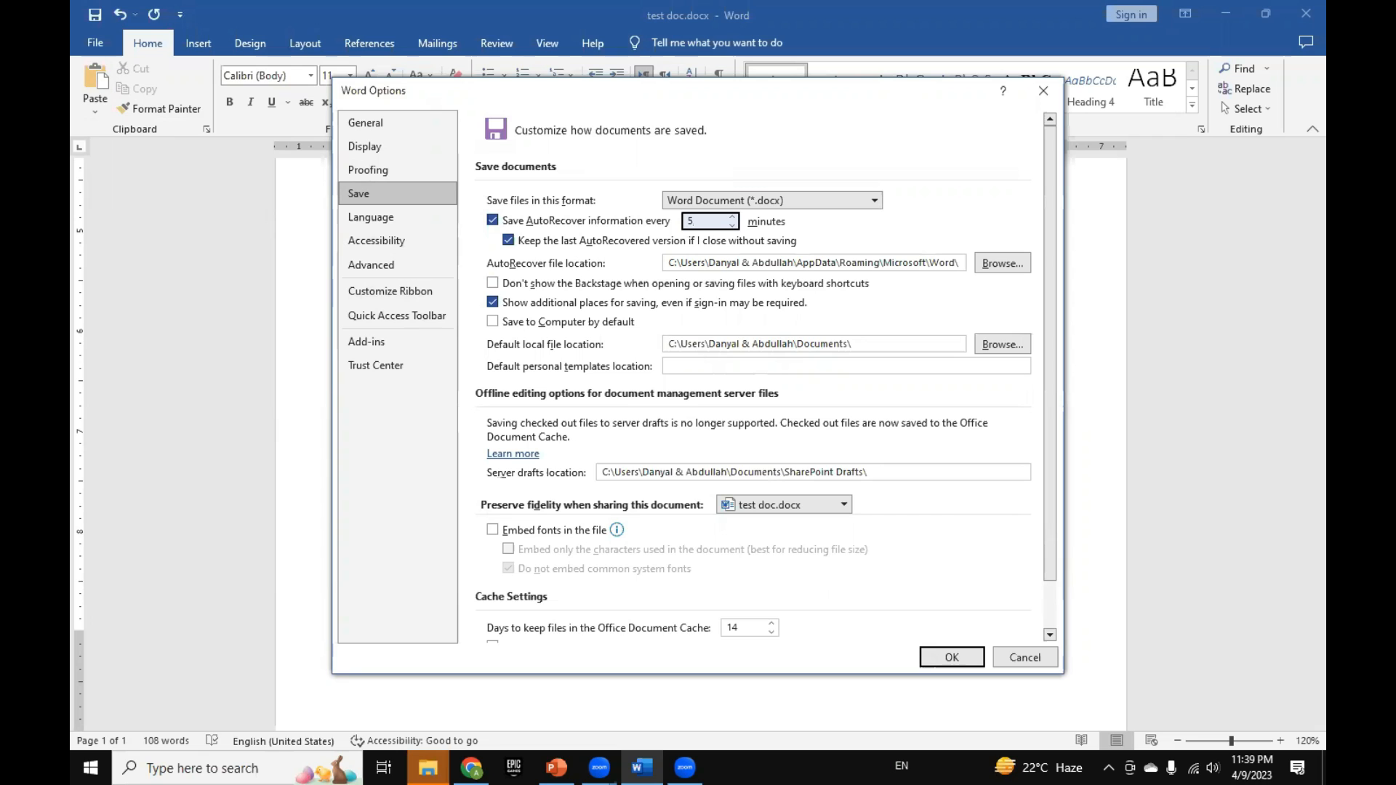
left_click(932, 657)
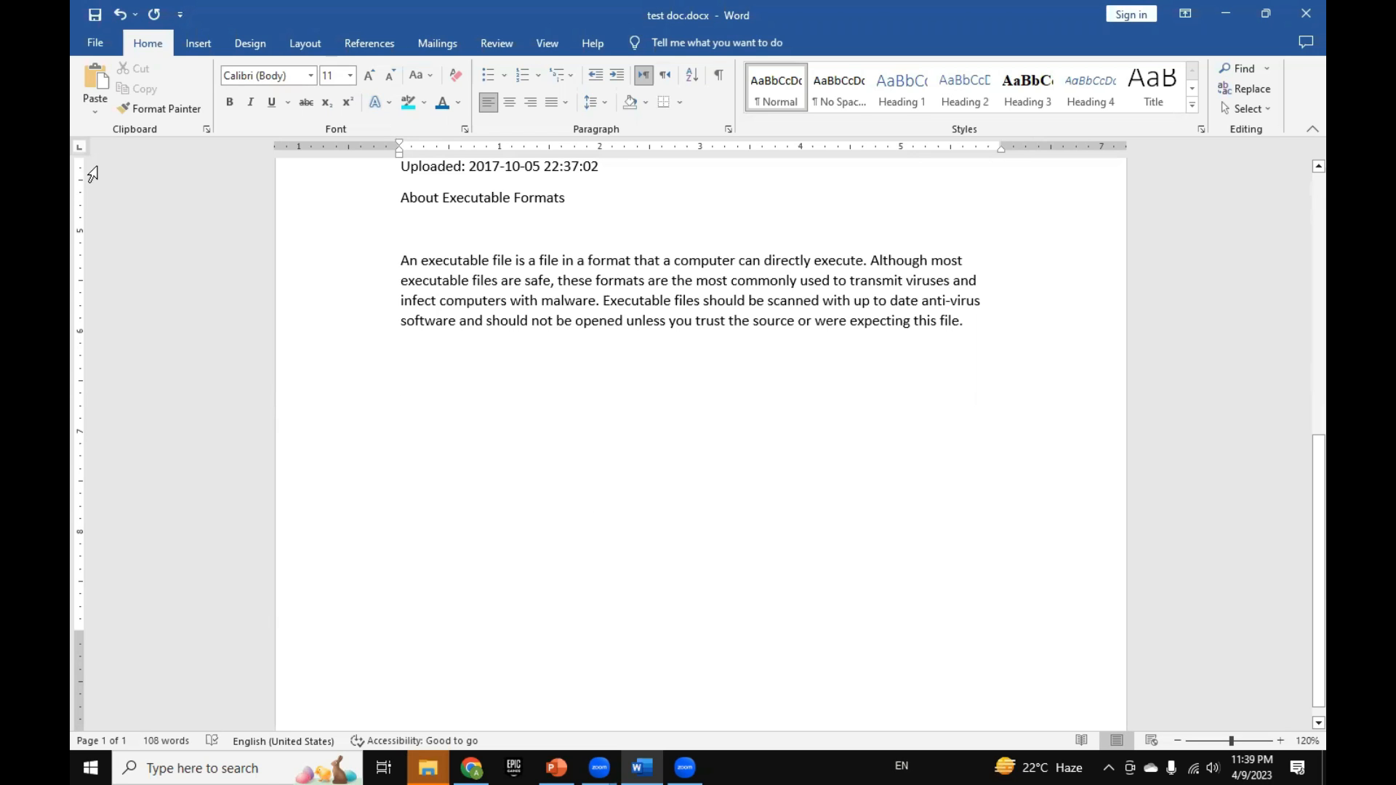
Step: Reopen the save options to review the AutoRecover interval, then close them without changes
left_click(90, 43)
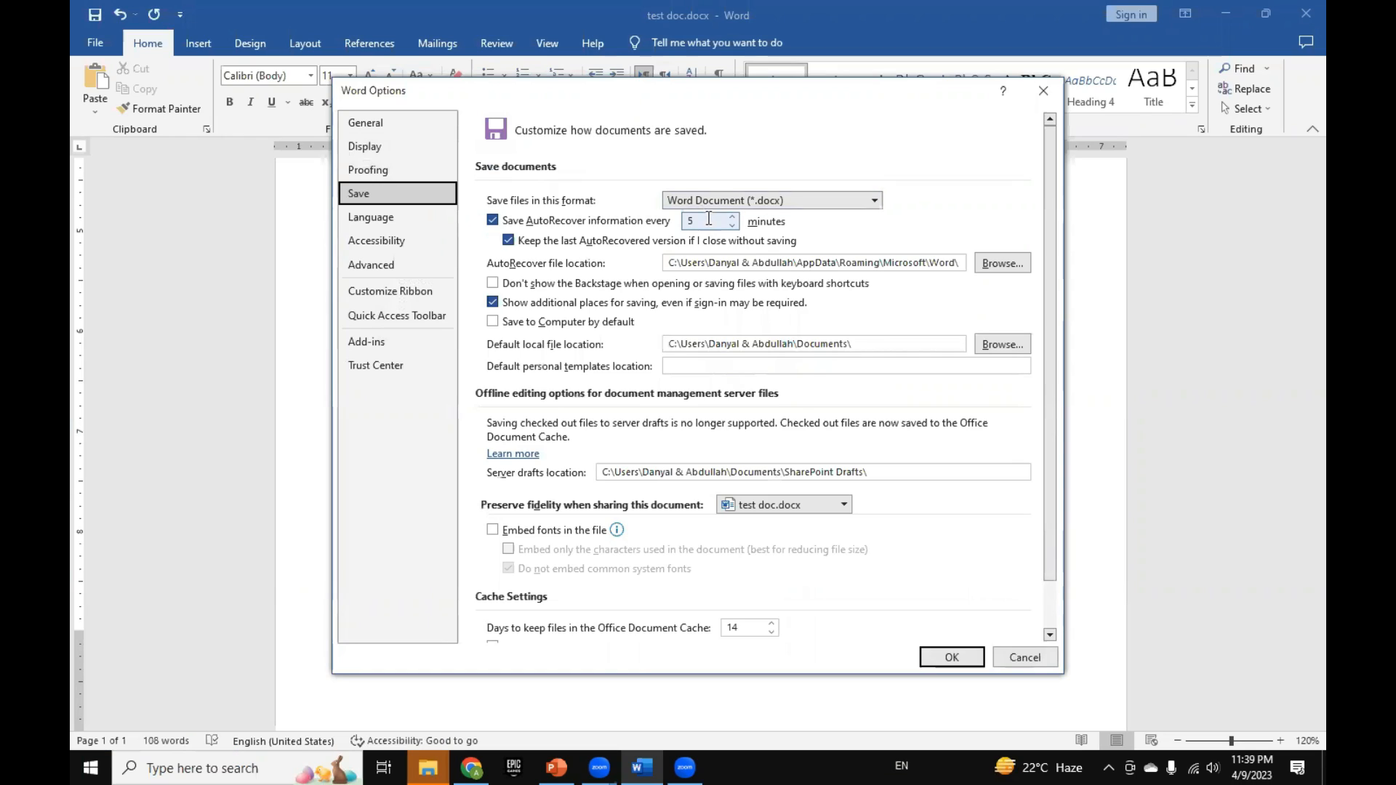
left_click_drag(709, 219, 685, 229)
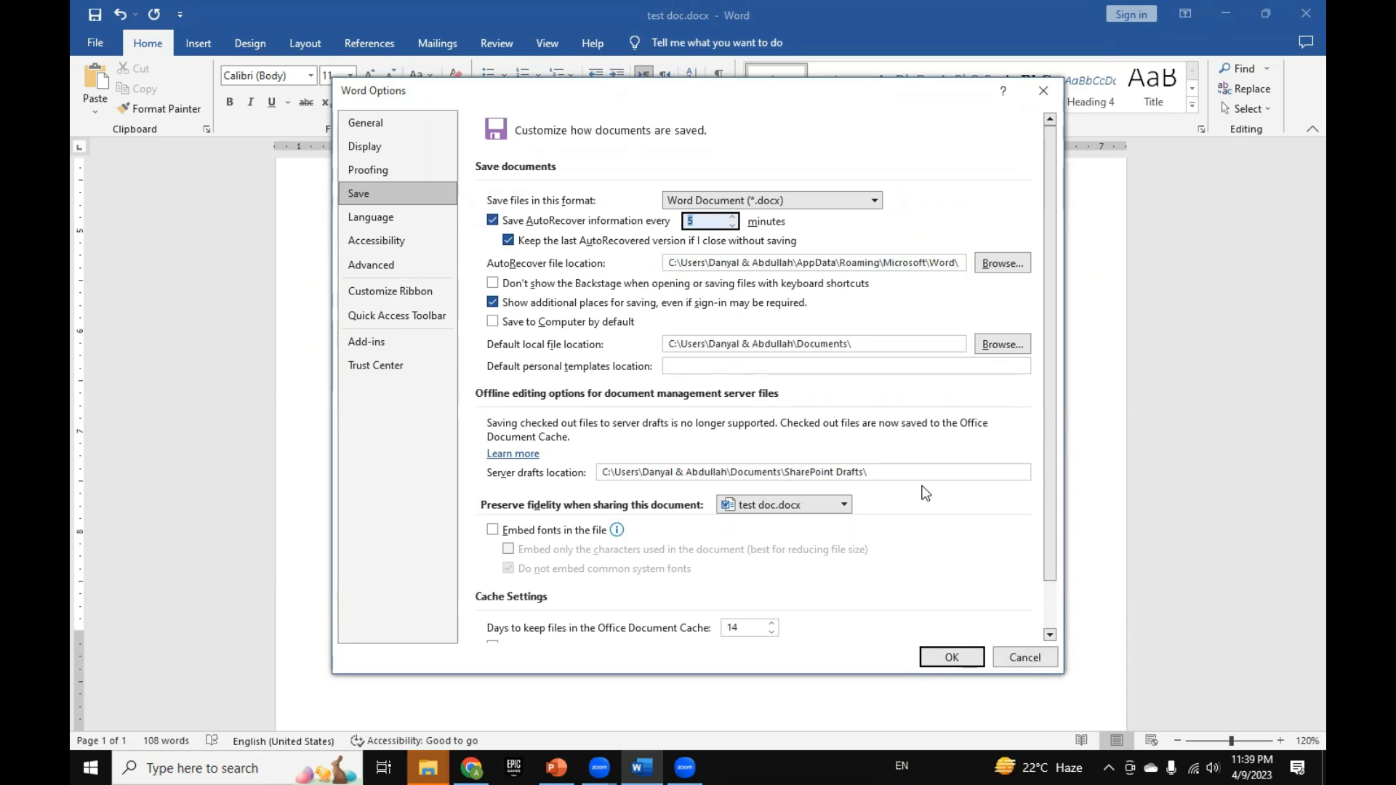
left_click(1032, 661)
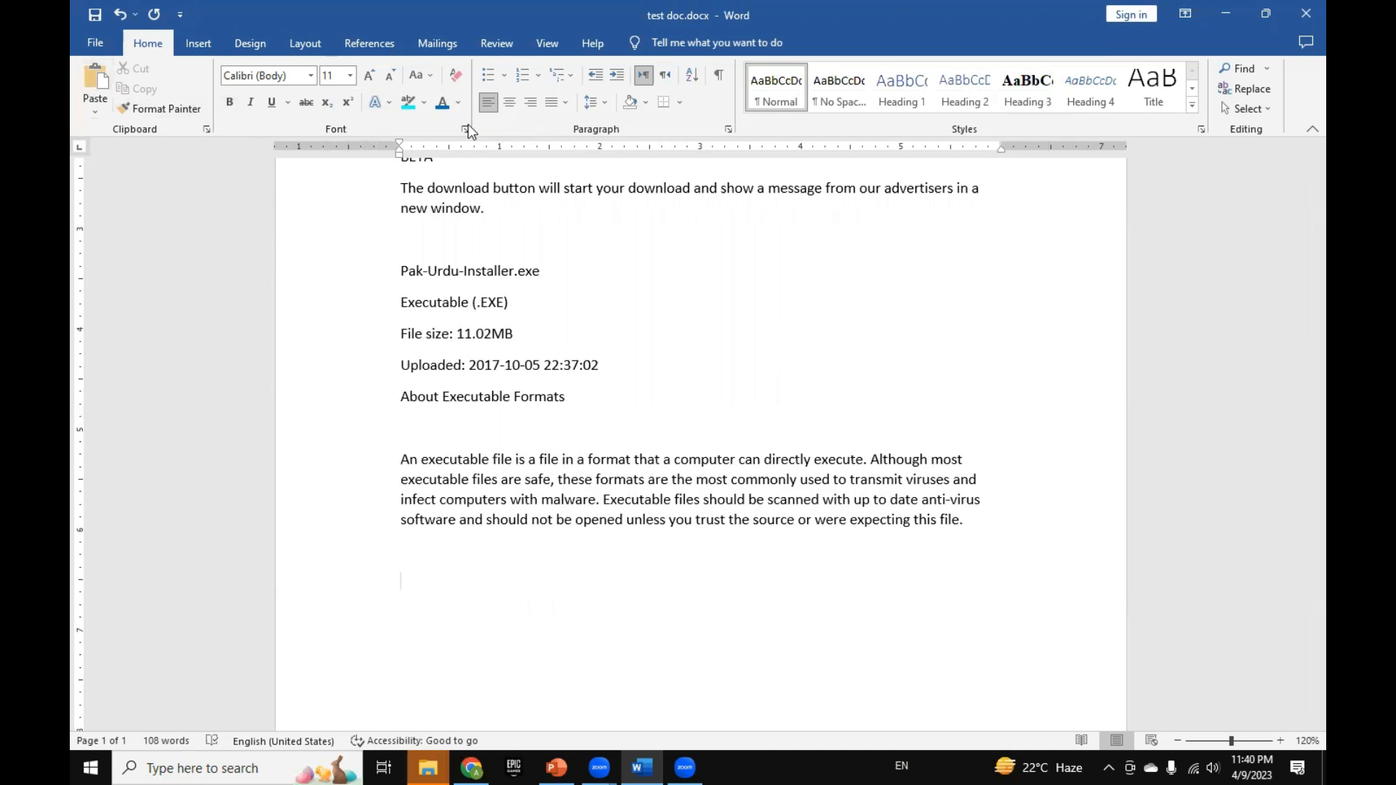
Step: Switch to PowerPoint, view the slide 5 "Text Formatting (Shortcut Keys)" list and return to Word
left_click(556, 768)
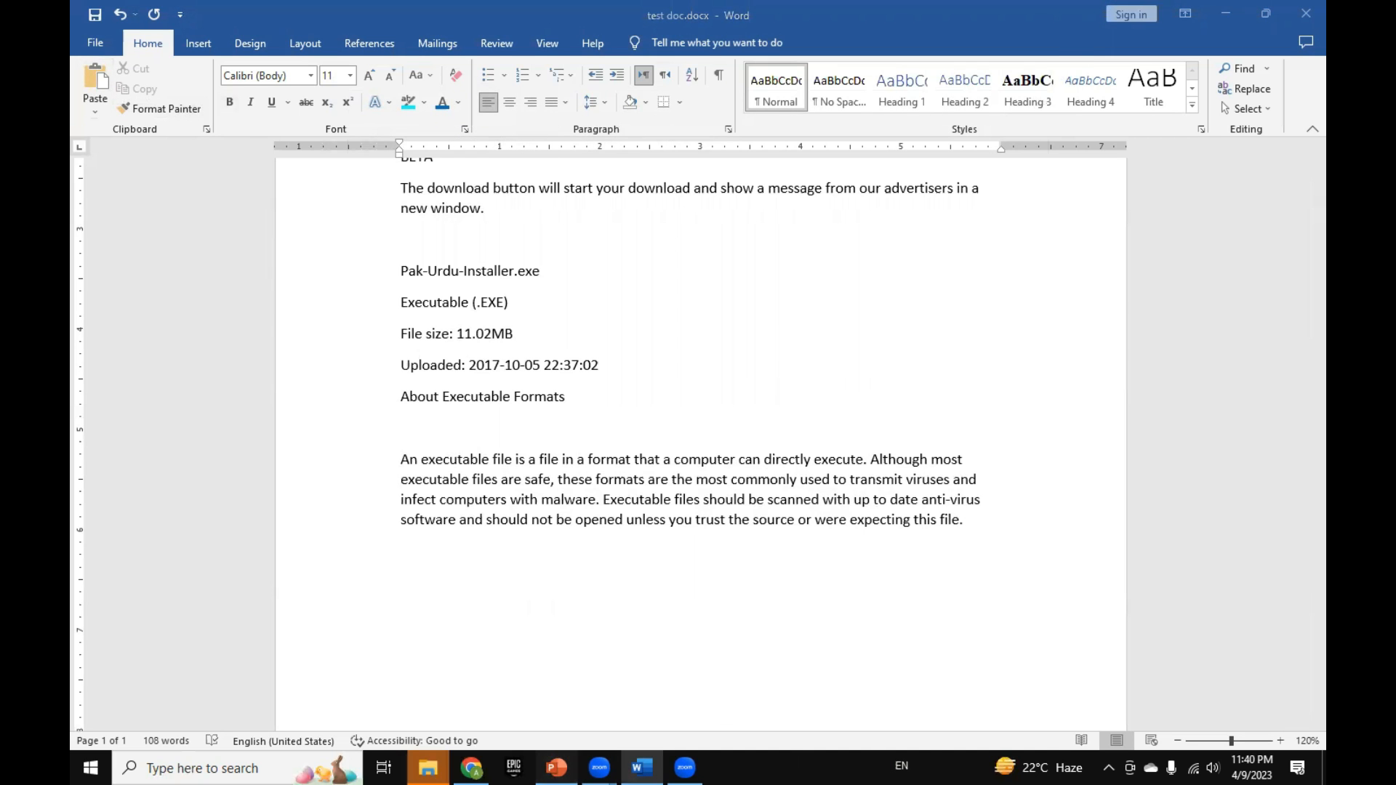
left_click(233, 605)
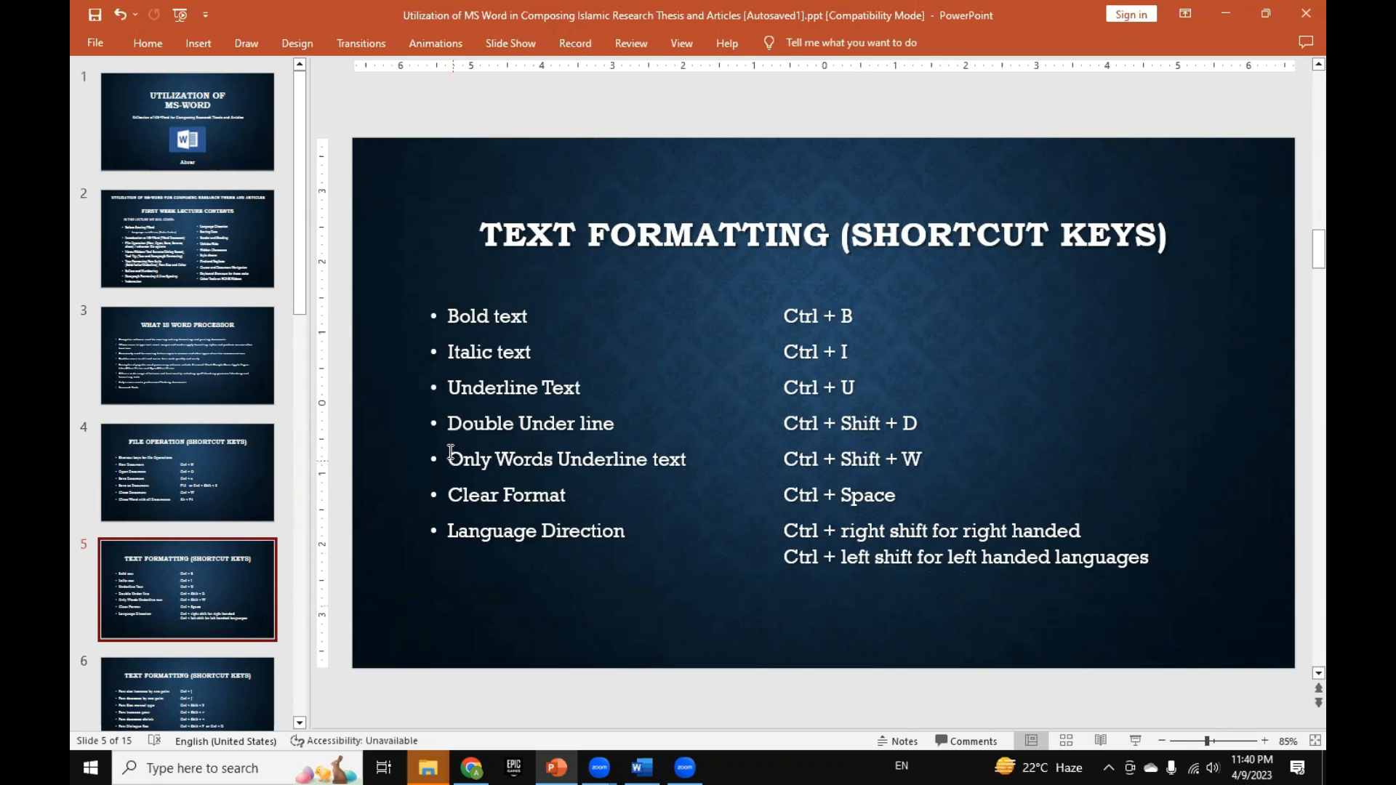
left_click(641, 767)
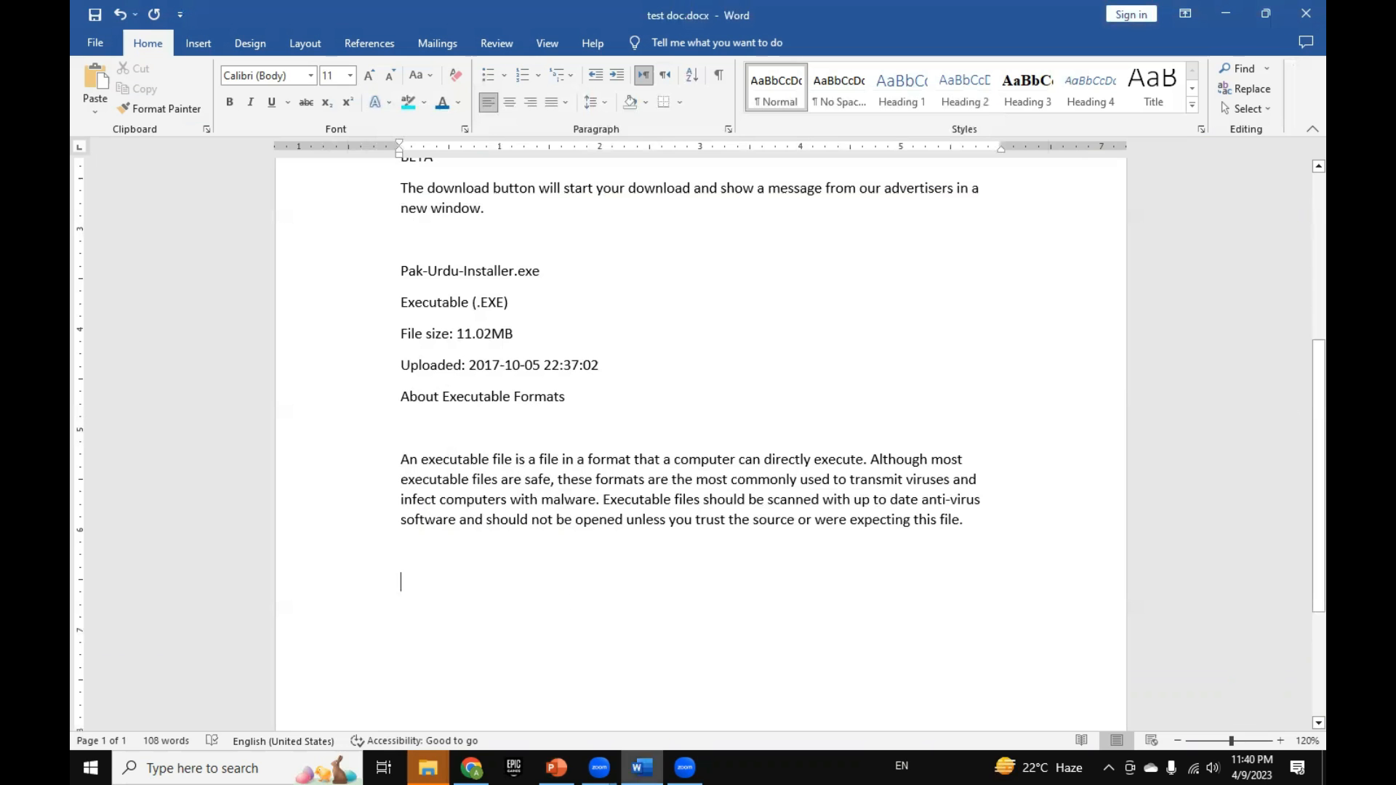
Step: Try a double underline on the "File size: 11.02MB" line and undo it
left_click_drag(399, 273, 550, 275)
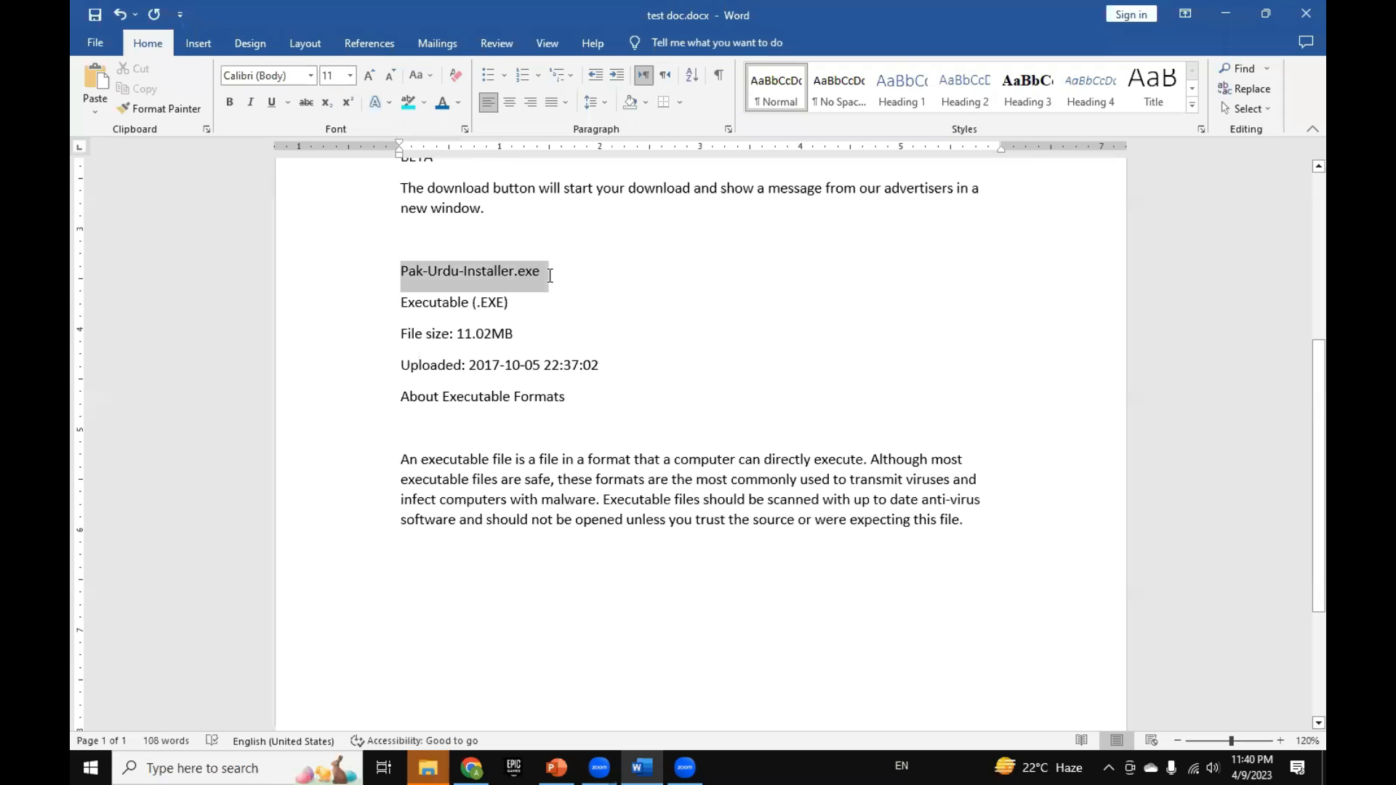
left_click(469, 305)
left_click_drag(399, 333, 534, 331)
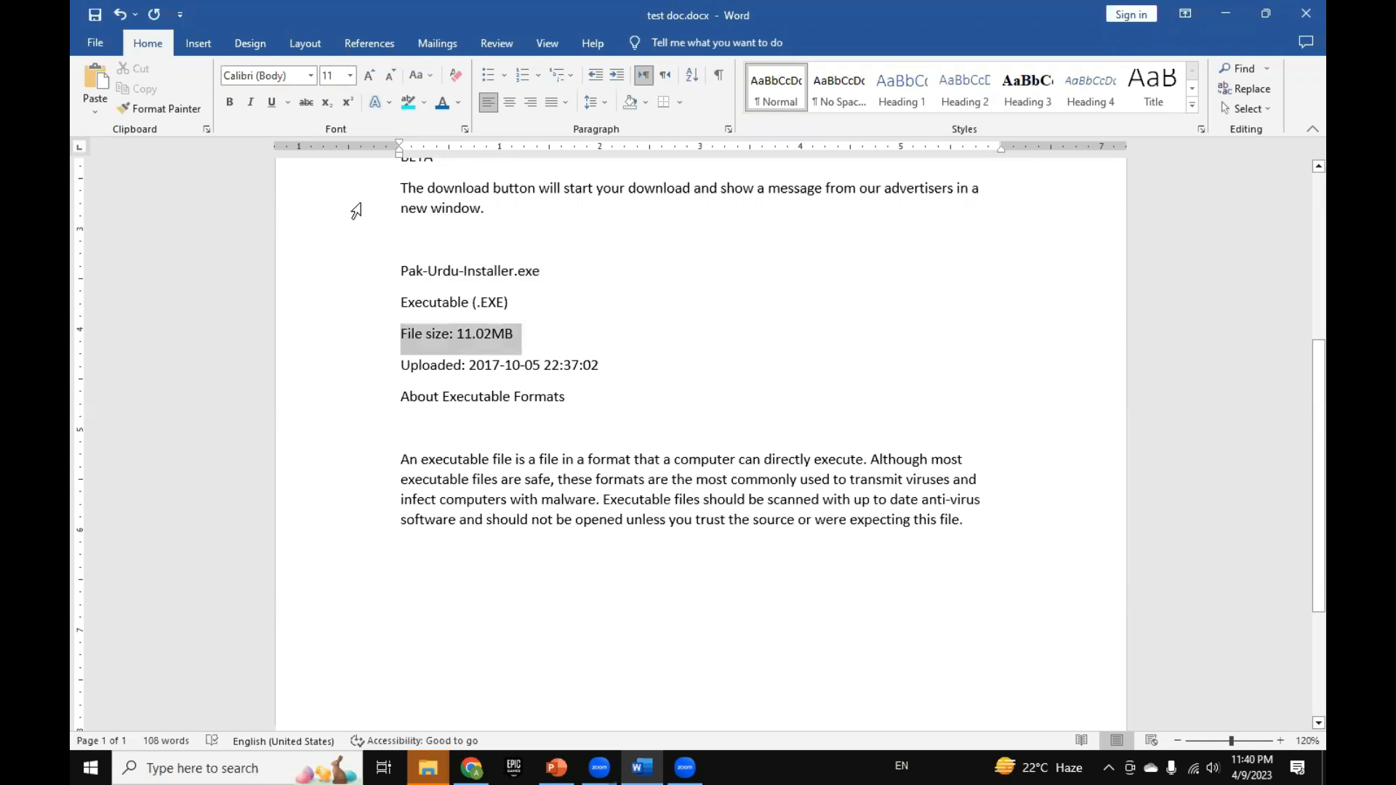
left_click(271, 102)
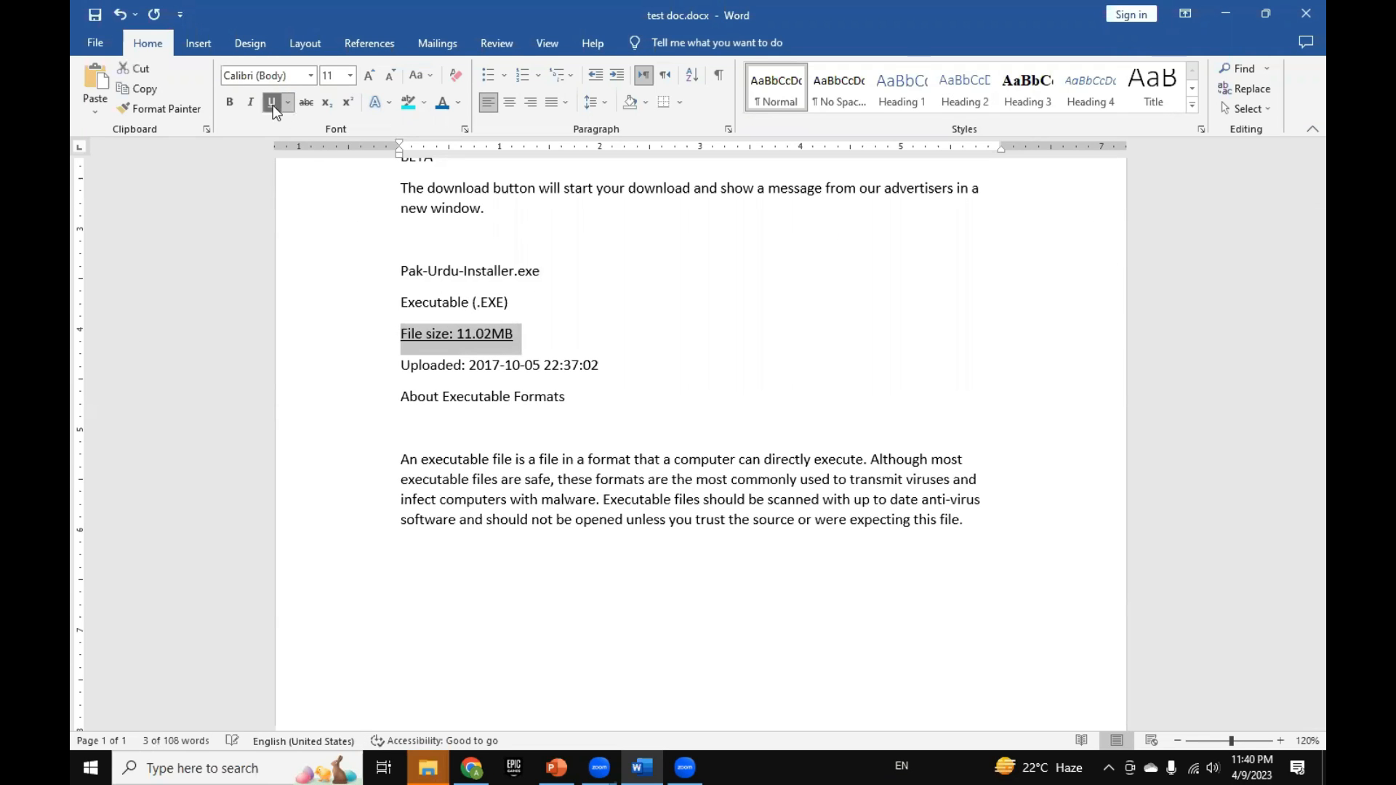
left_click(515, 263)
left_click_drag(519, 334, 391, 346)
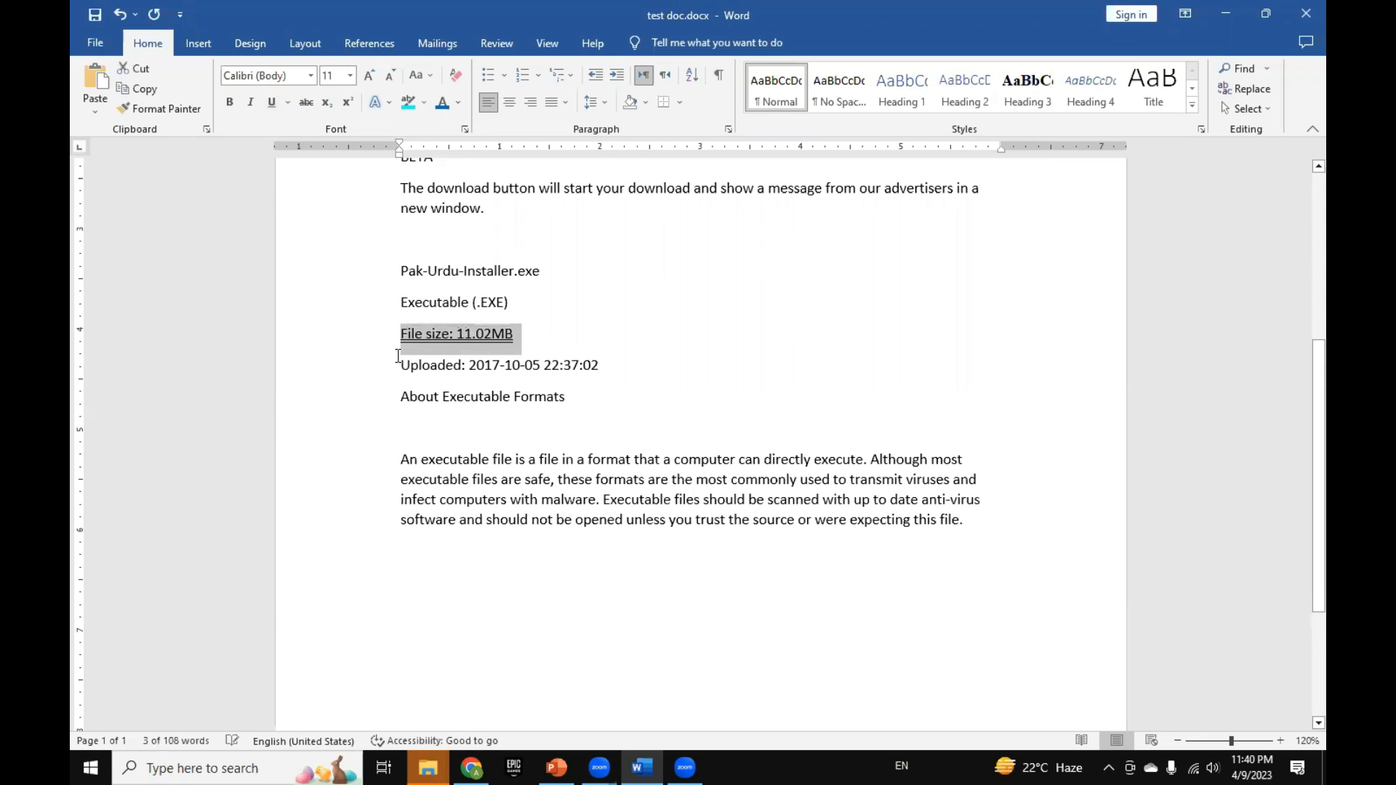
left_click(644, 413)
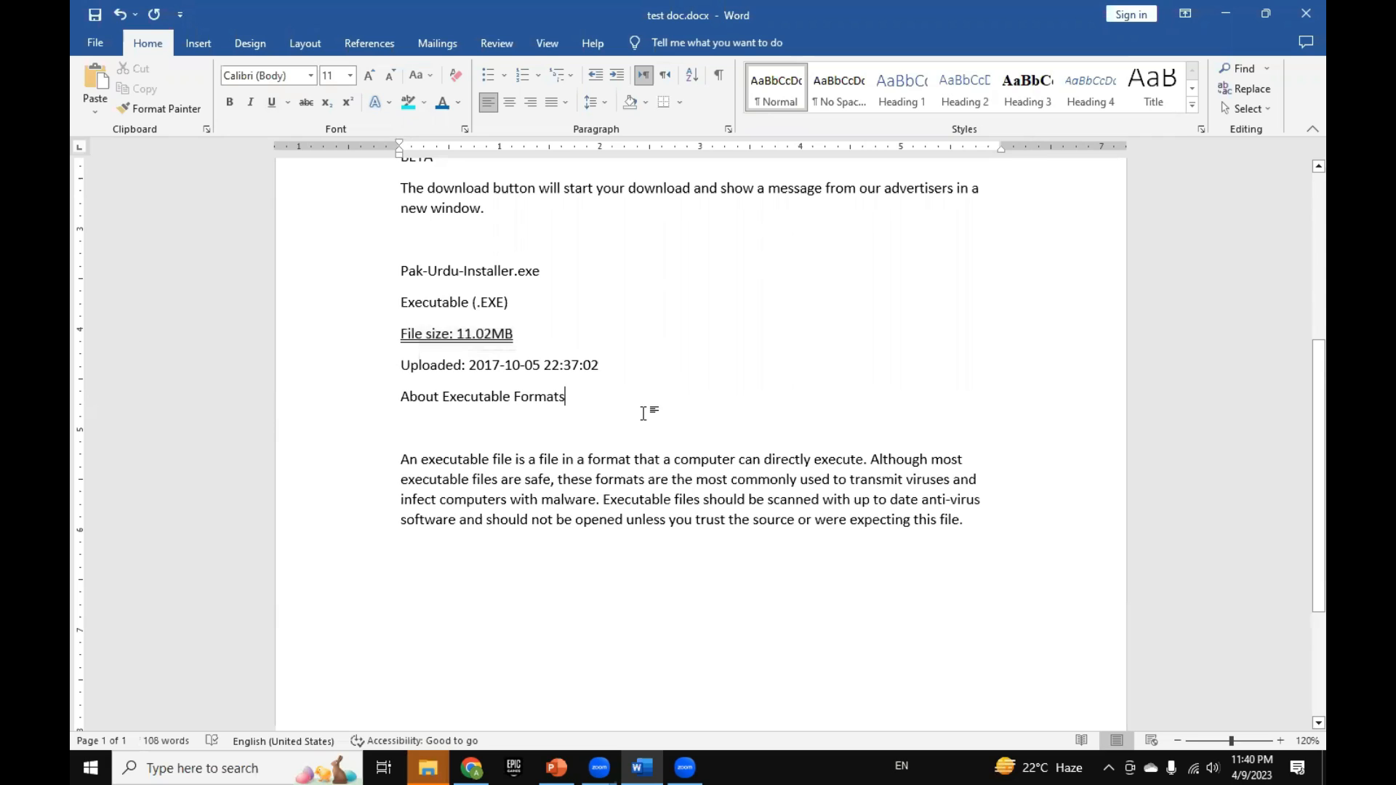
key("ctrl+z")
Step: Try a words-only underline on the "About Executable Formats" line and undo it
left_click_drag(574, 397, 401, 398)
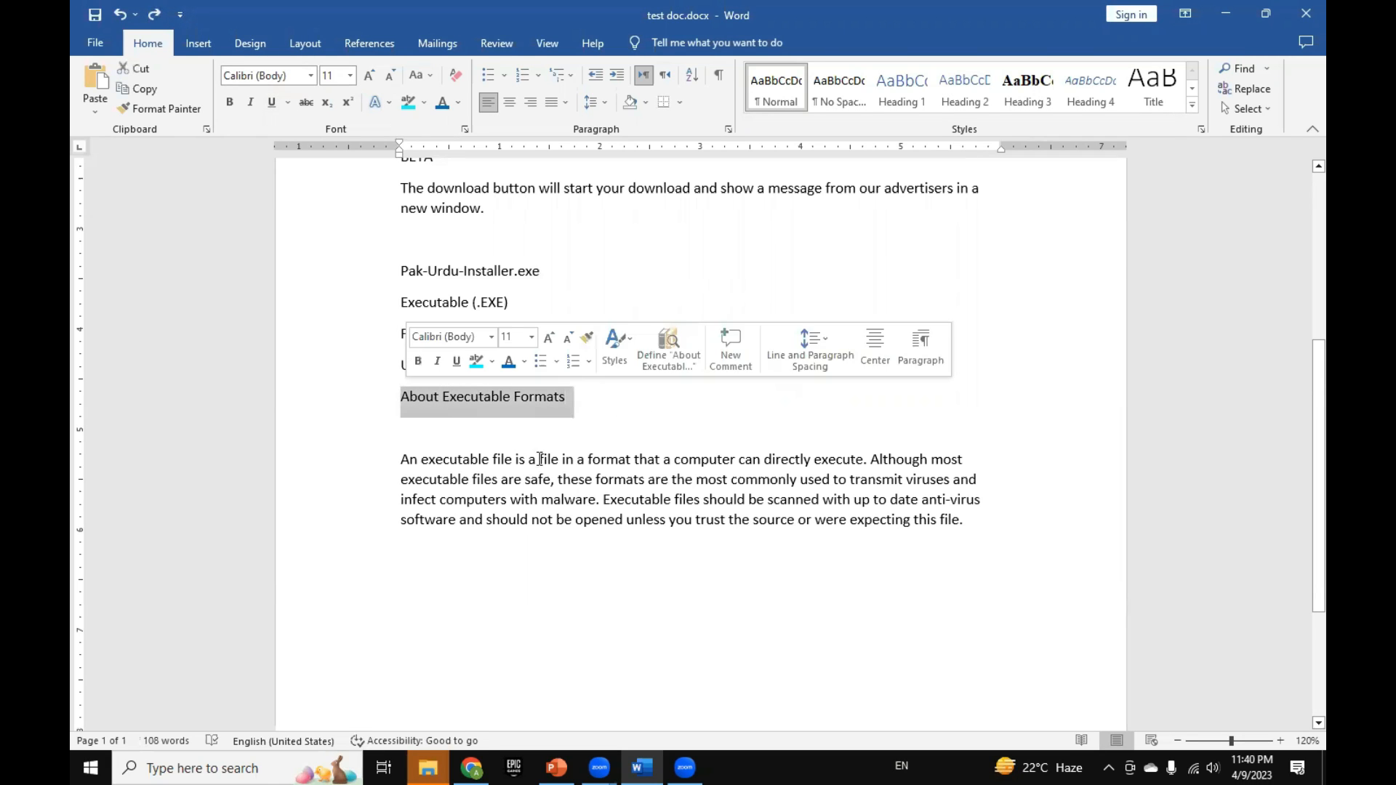
key("ctrl+shift+w")
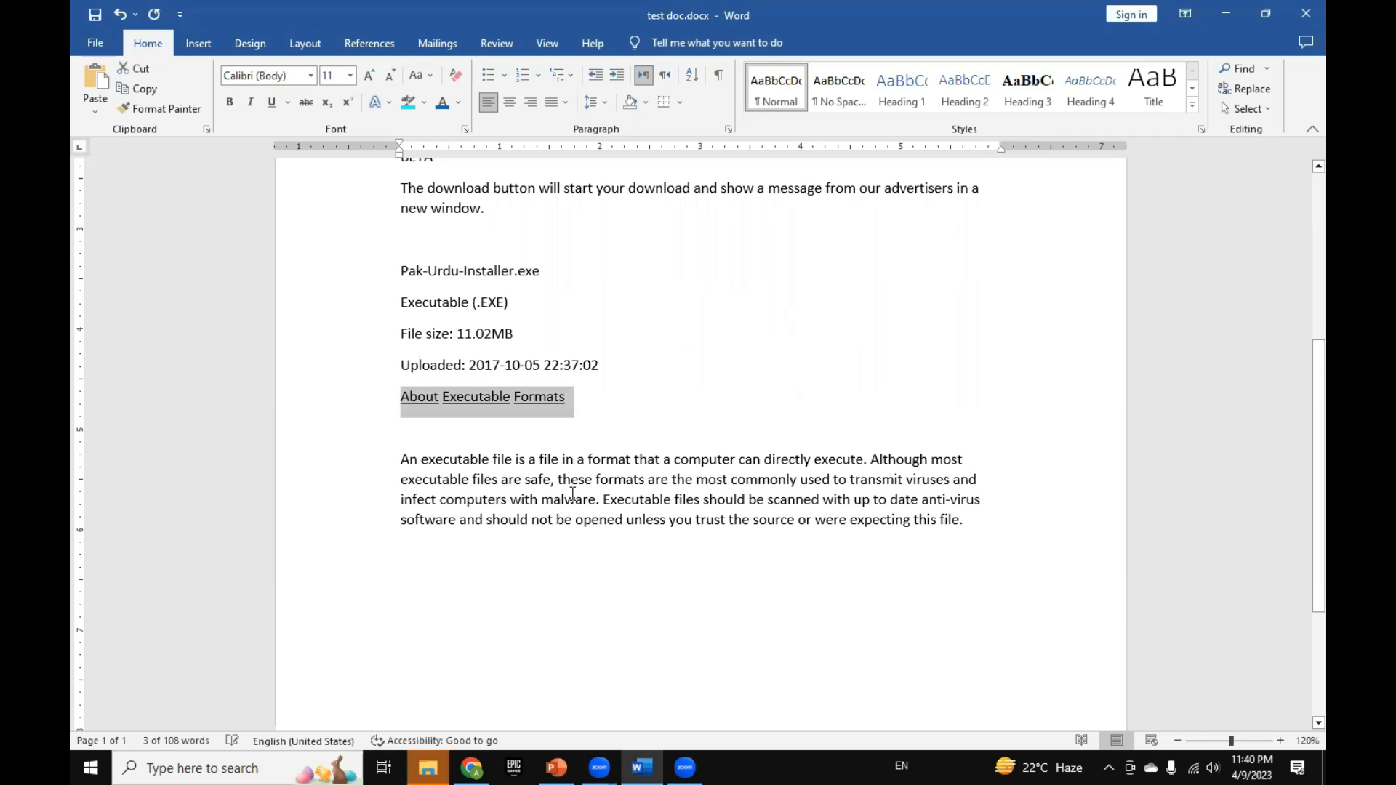
left_click(456, 415)
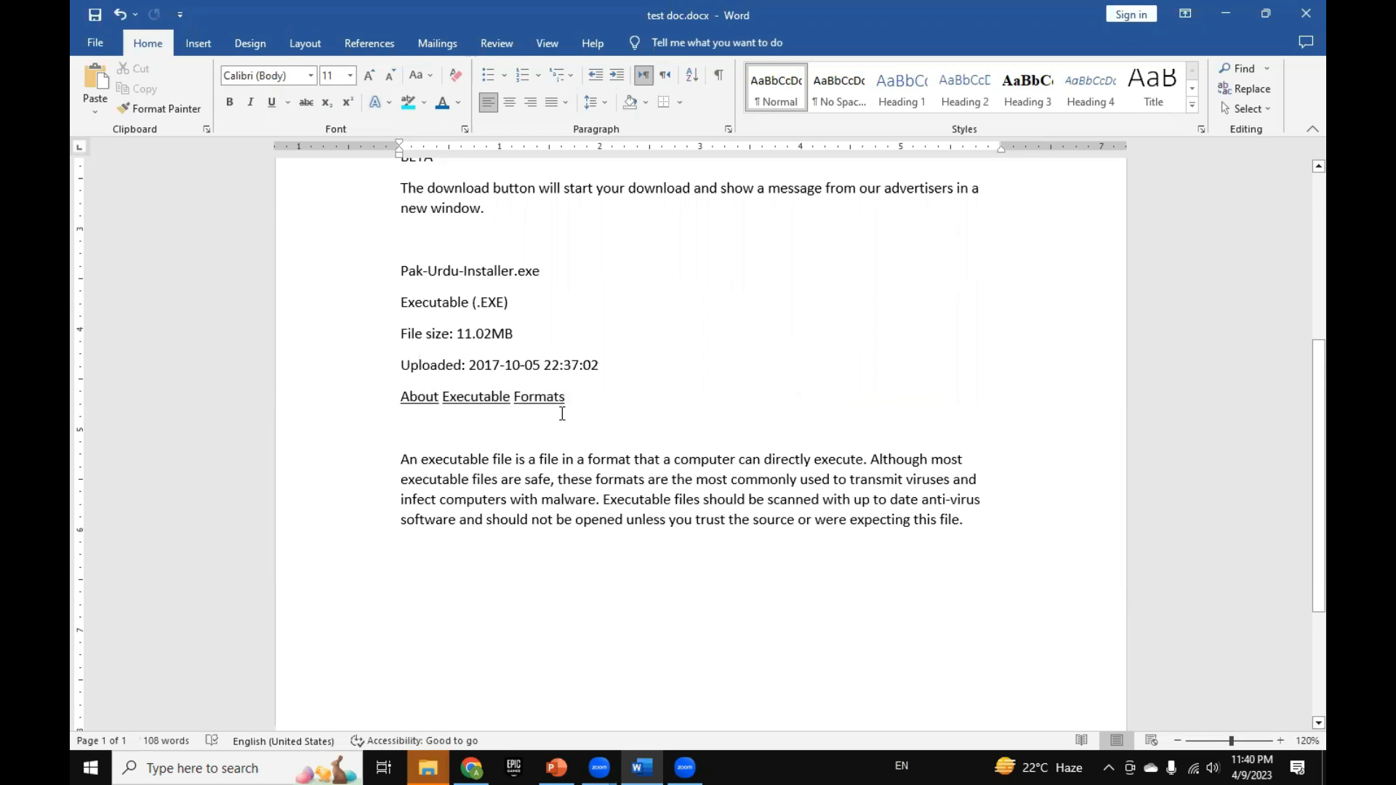
key("ctrl+z")
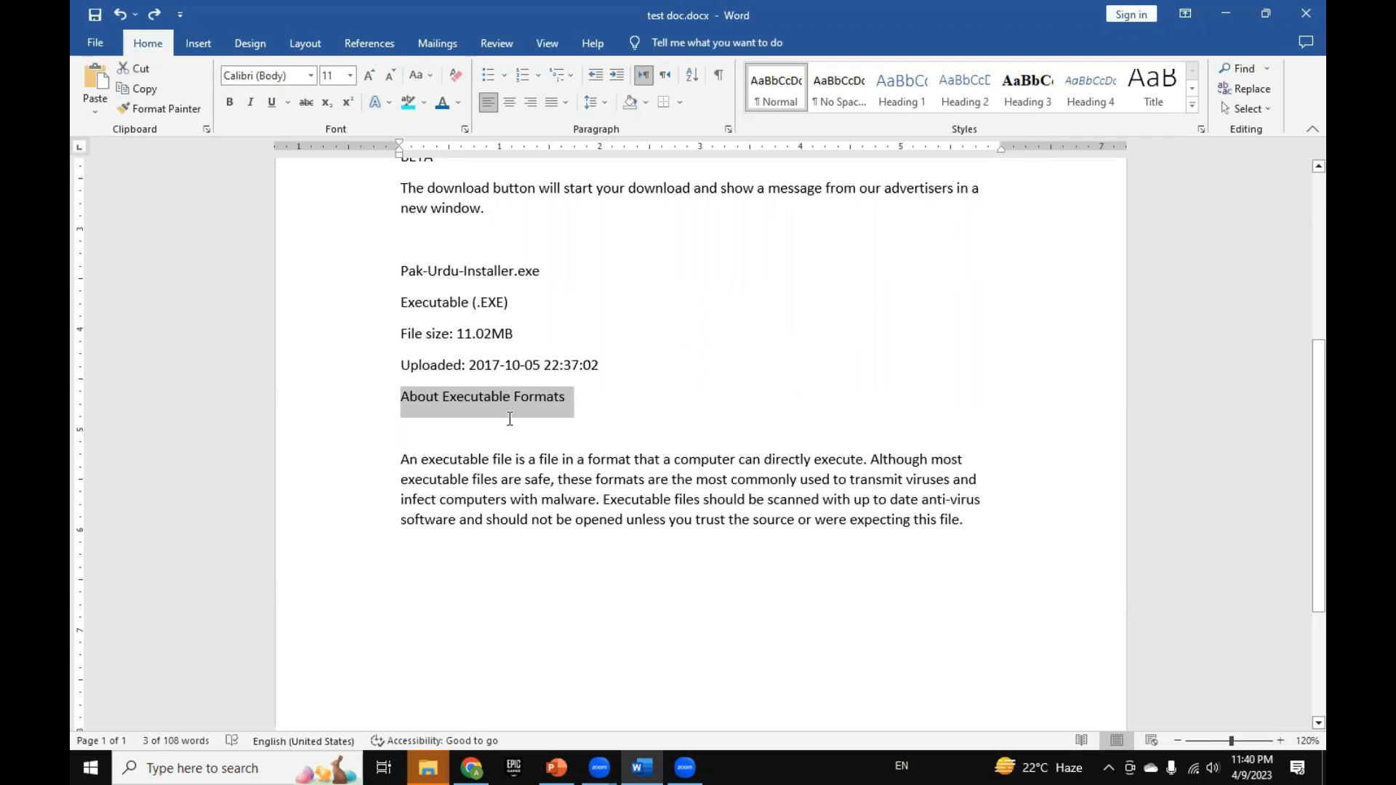
left_click(500, 366)
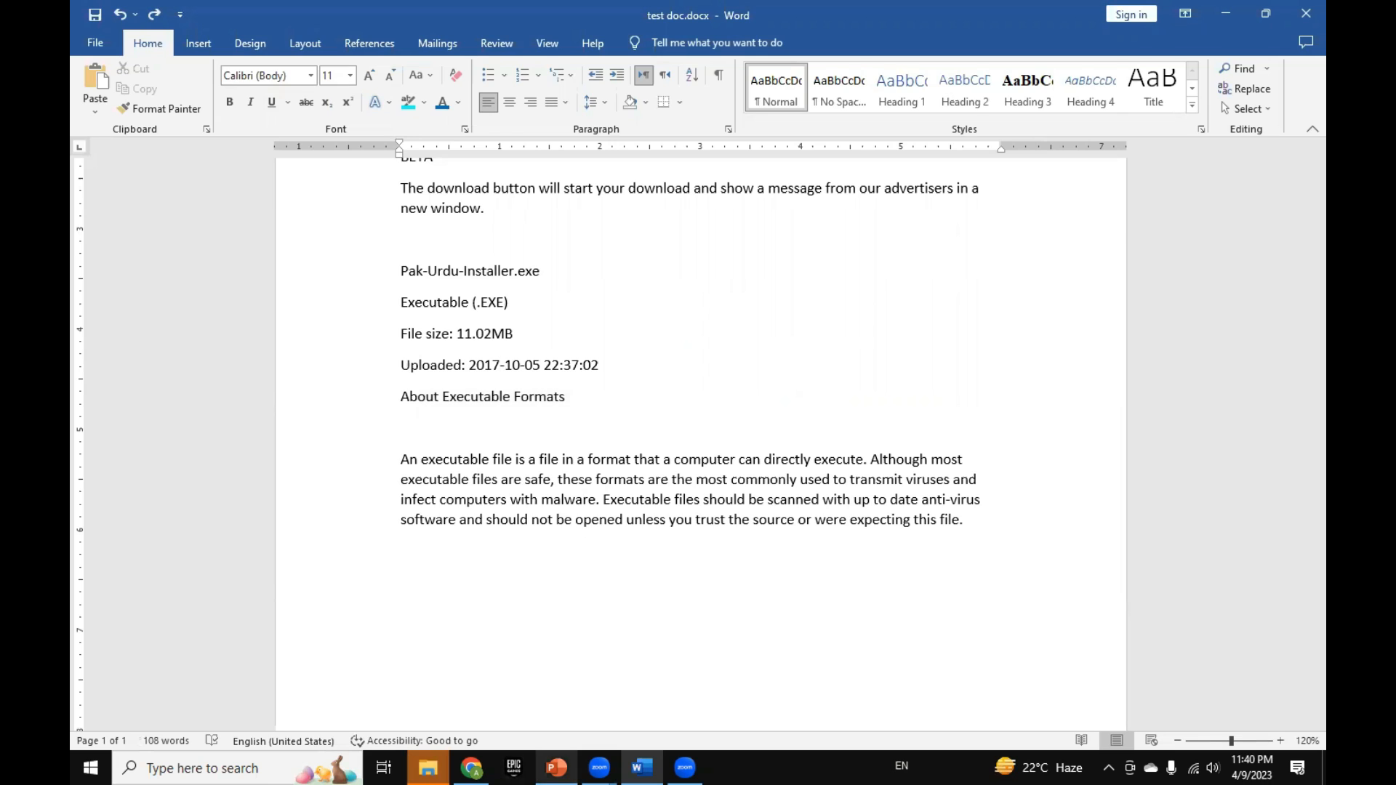
Step: Check the shortcut slide in PowerPoint, return to Word and color the text from "Pak-Urdu-Installer.exe" into the "Uploaded" line blue
left_click(556, 767)
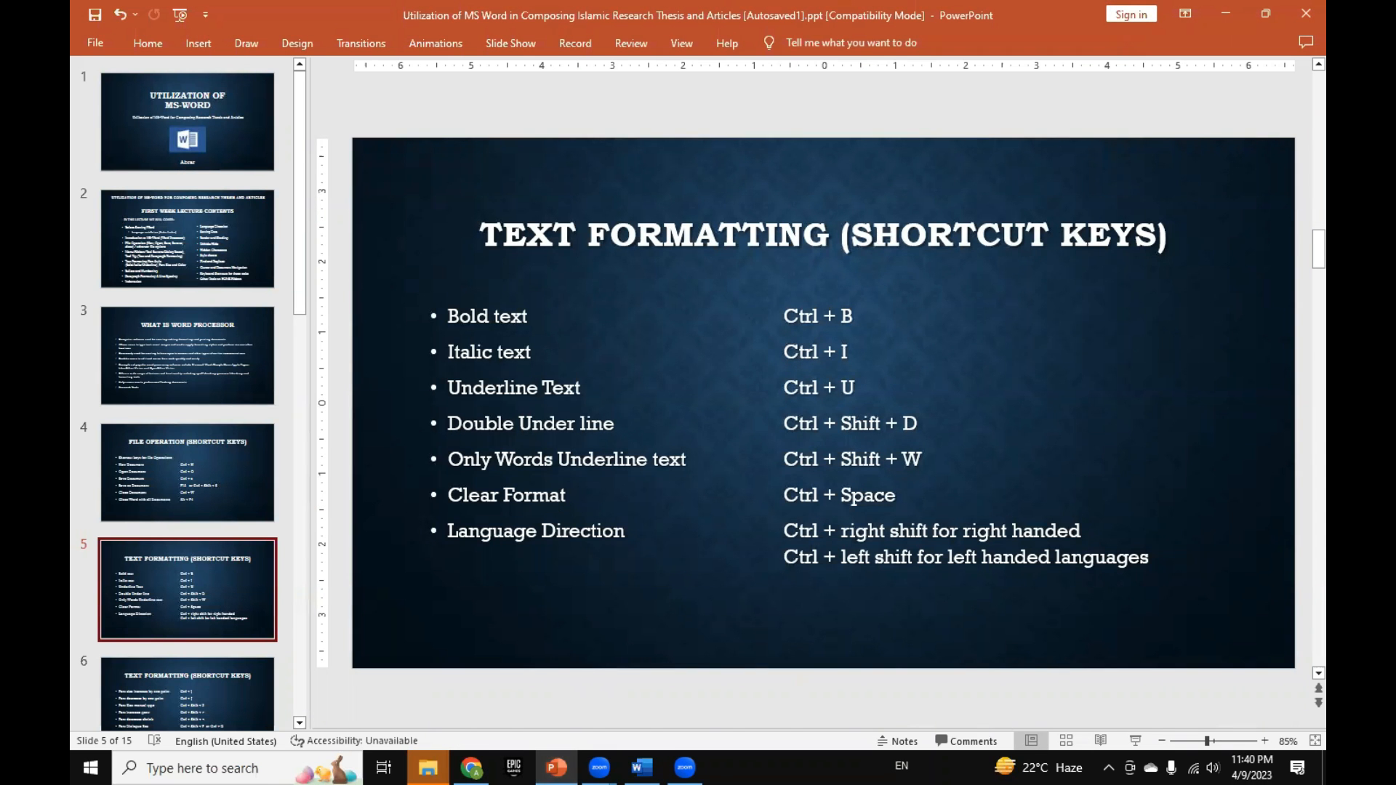
key("alt+Tab")
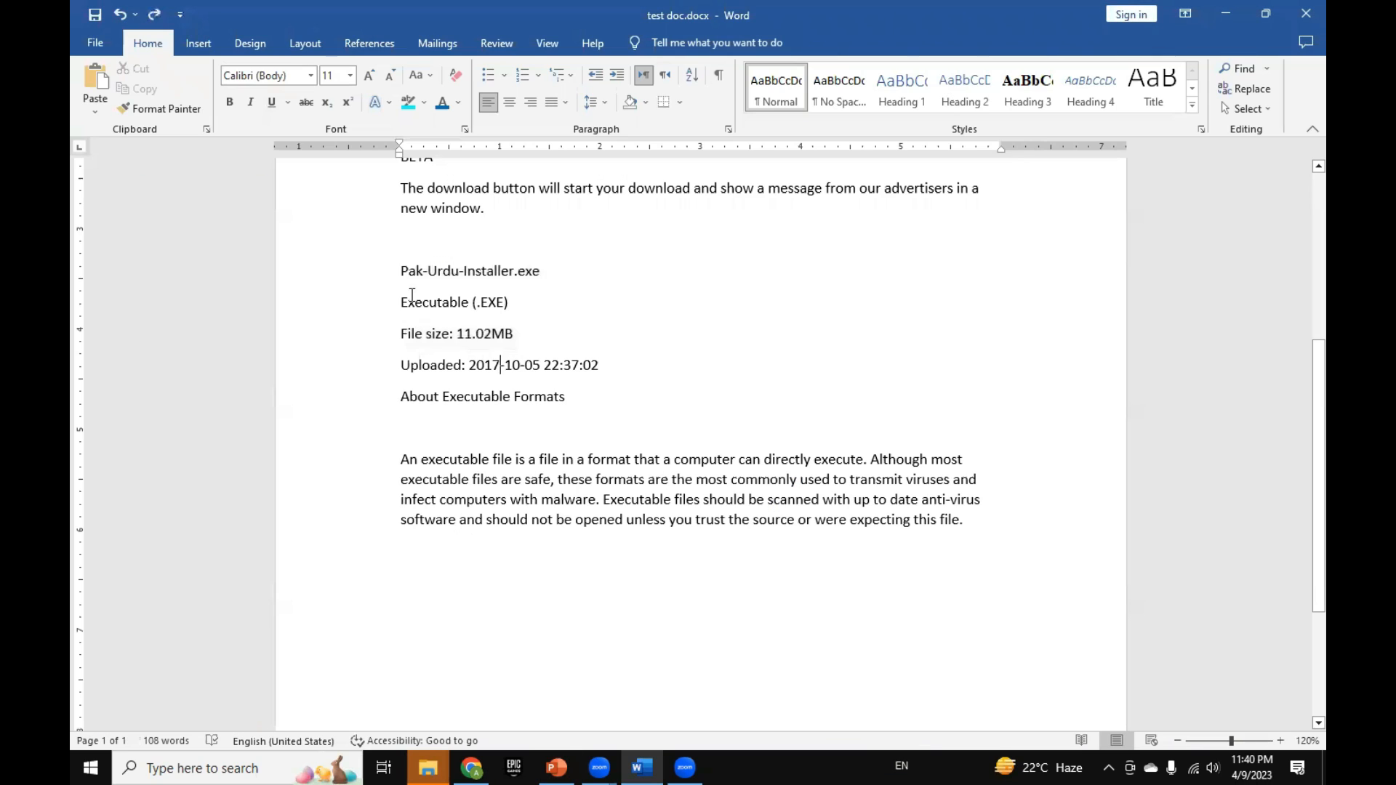
left_click_drag(400, 271, 558, 365)
left_click(442, 101)
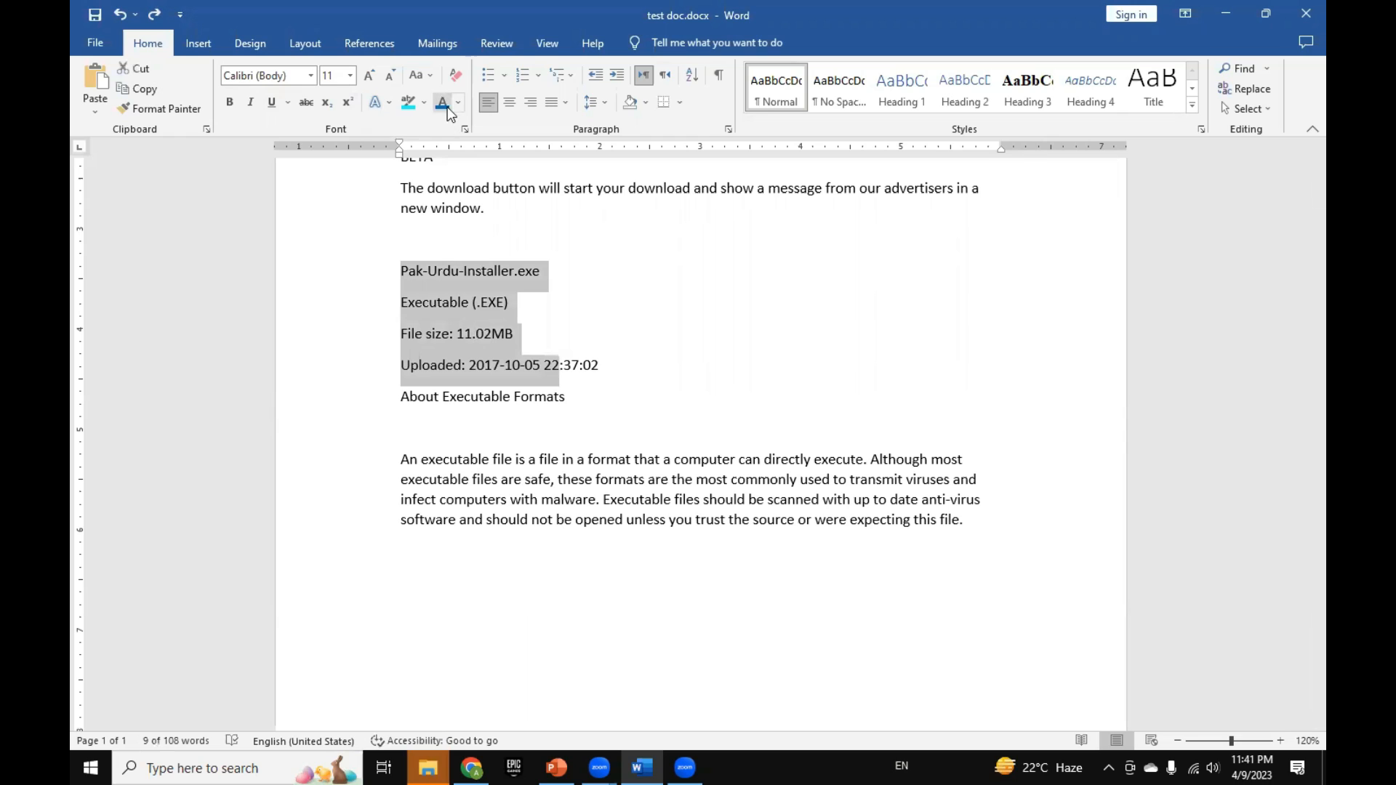
left_click(618, 331)
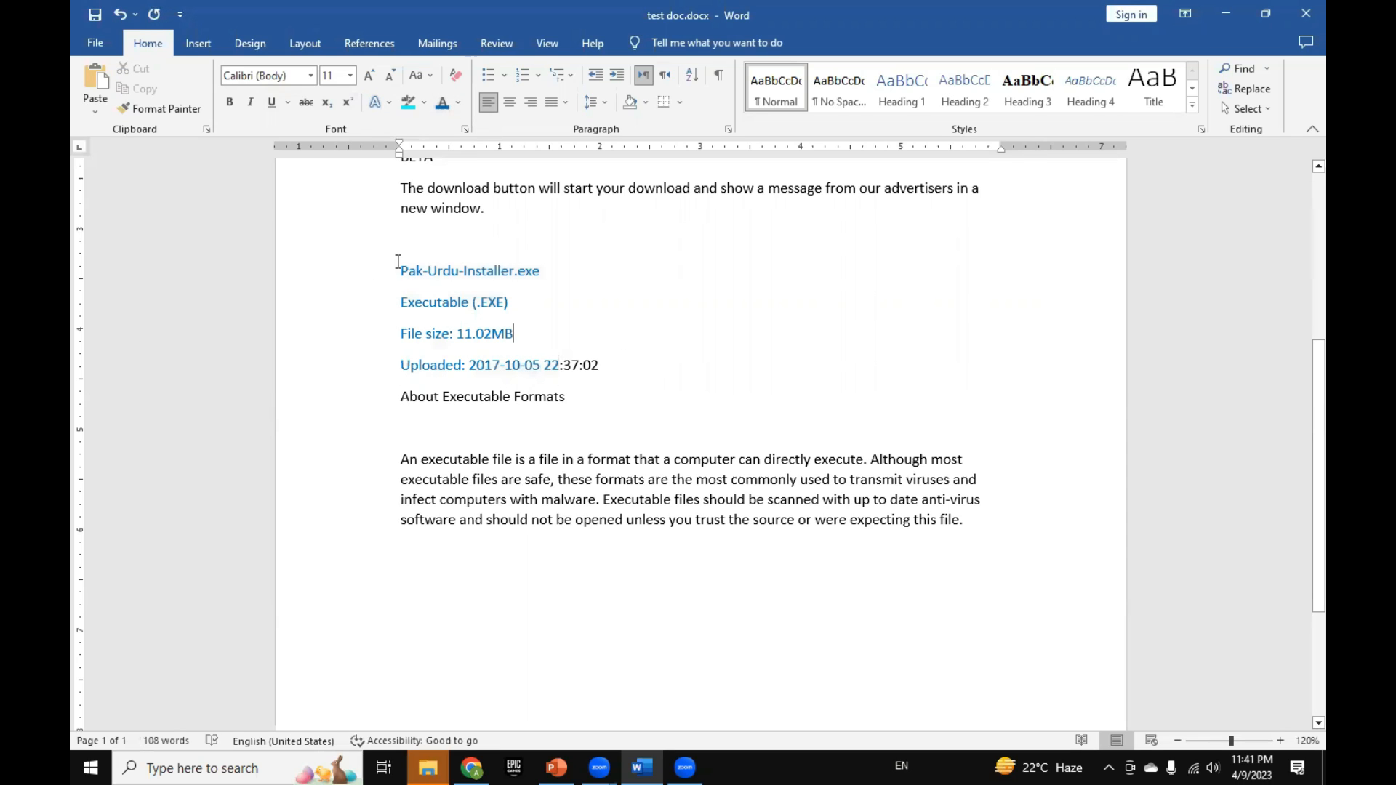
Step: Make the "Pak-Urdu-Installer.exe" and "Executable (.EXE)" lines bold and underline the "File size: 11.02MB" line
left_click_drag(383, 271, 520, 334)
left_click(230, 102)
left_click(272, 103)
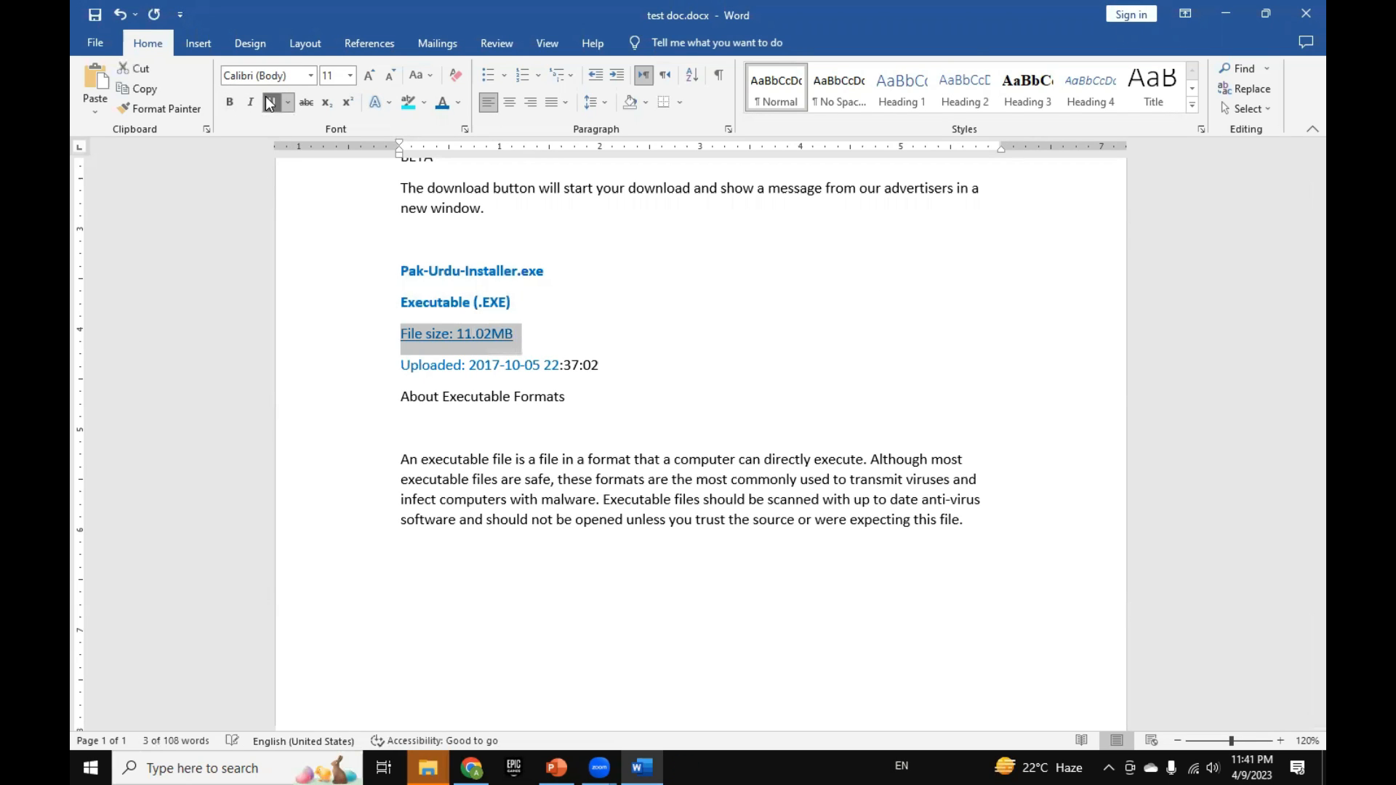
left_click(524, 242)
Step: Clear the character formatting from the "Pak-Urdu-Installer.exe" line through the "Uploaded" line
left_click_drag(383, 240, 382, 370)
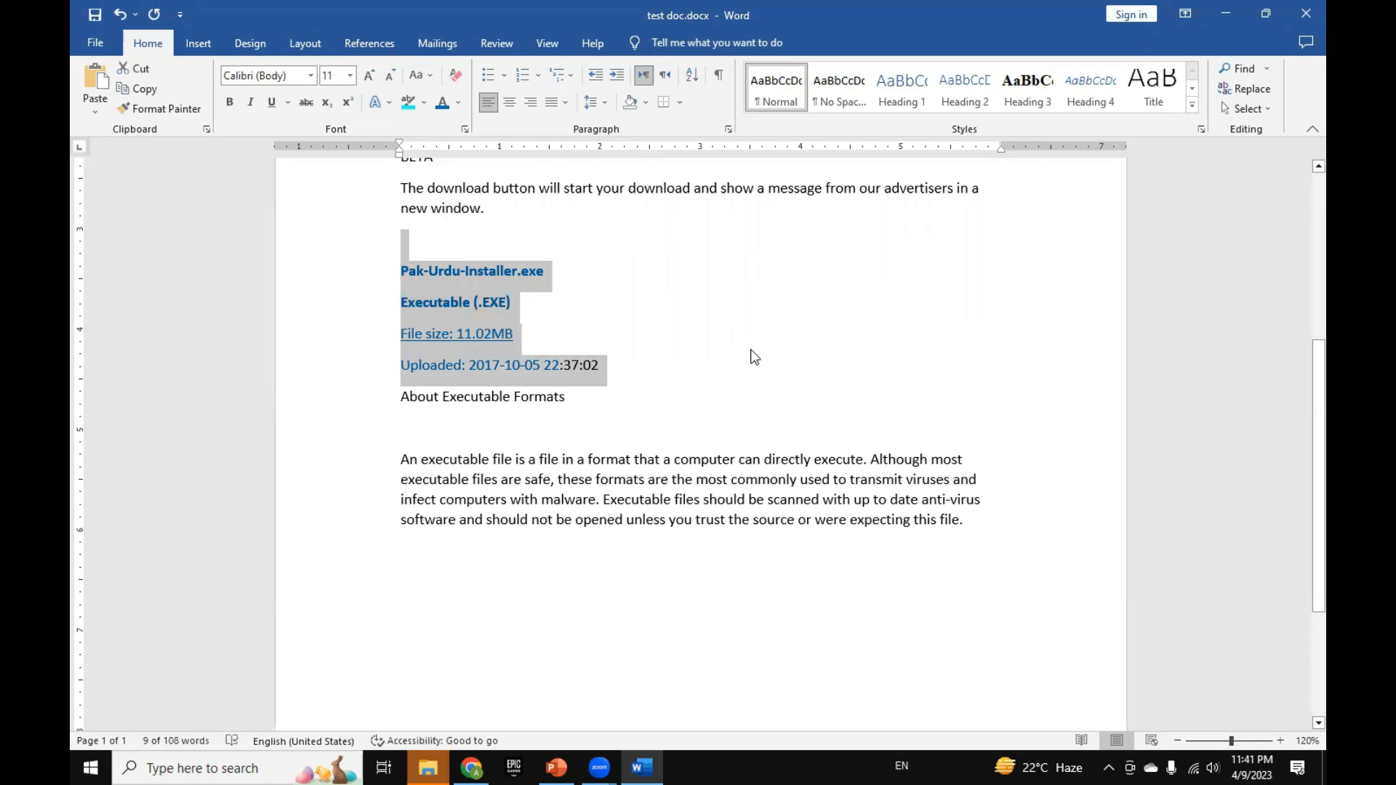
key("ctrl+space")
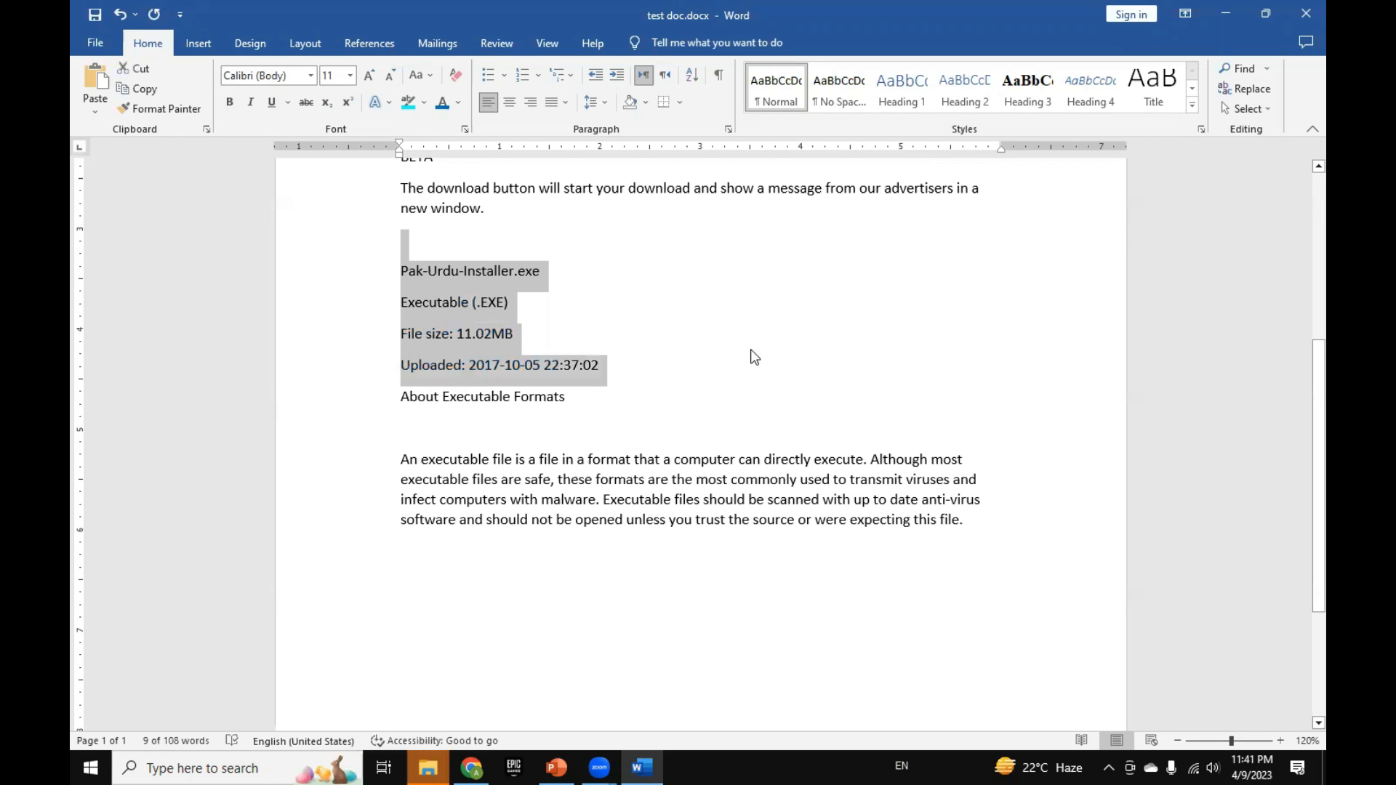
left_click(742, 361)
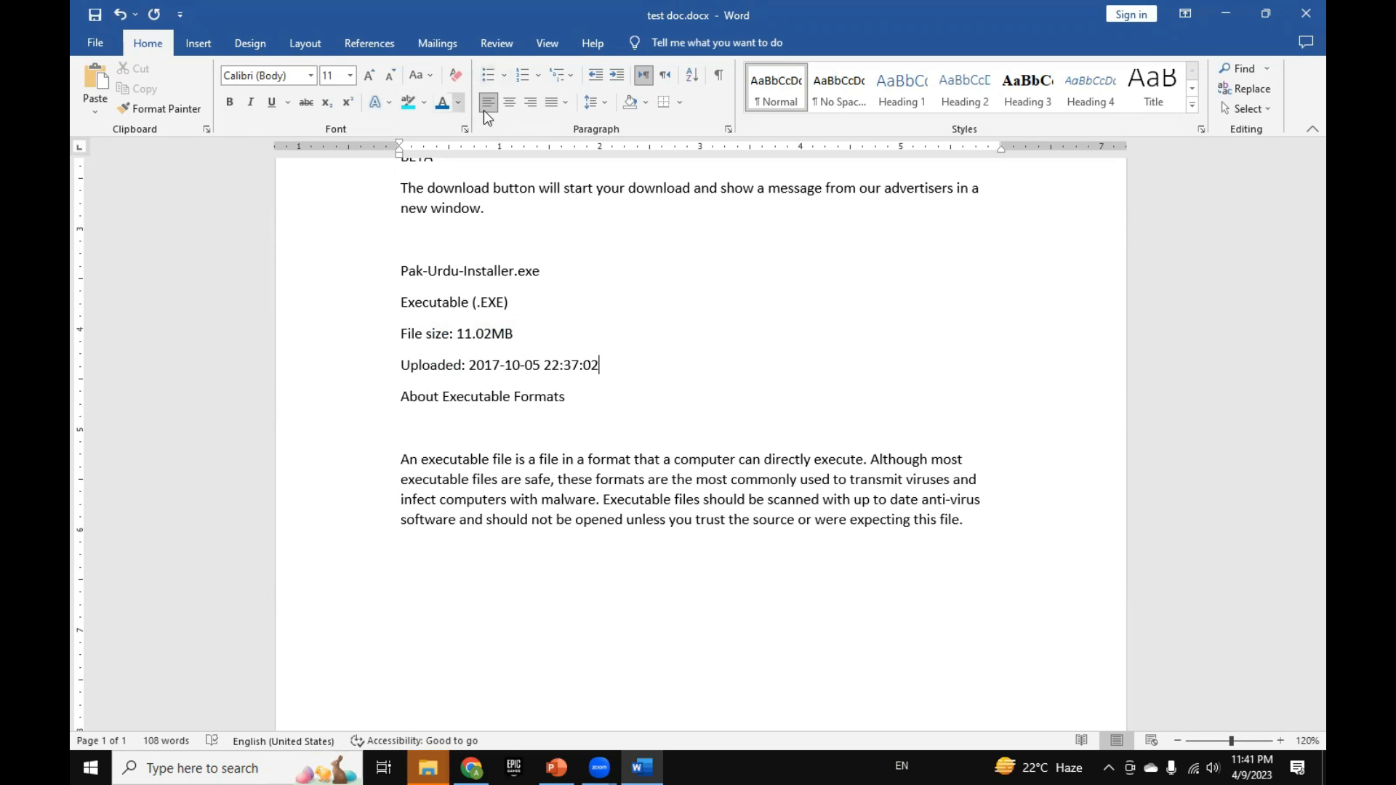
Step: Repeatedly increase the left indent of the "An executable file" paragraph and decrease it back to the page margin
left_click_drag(371, 459, 342, 530)
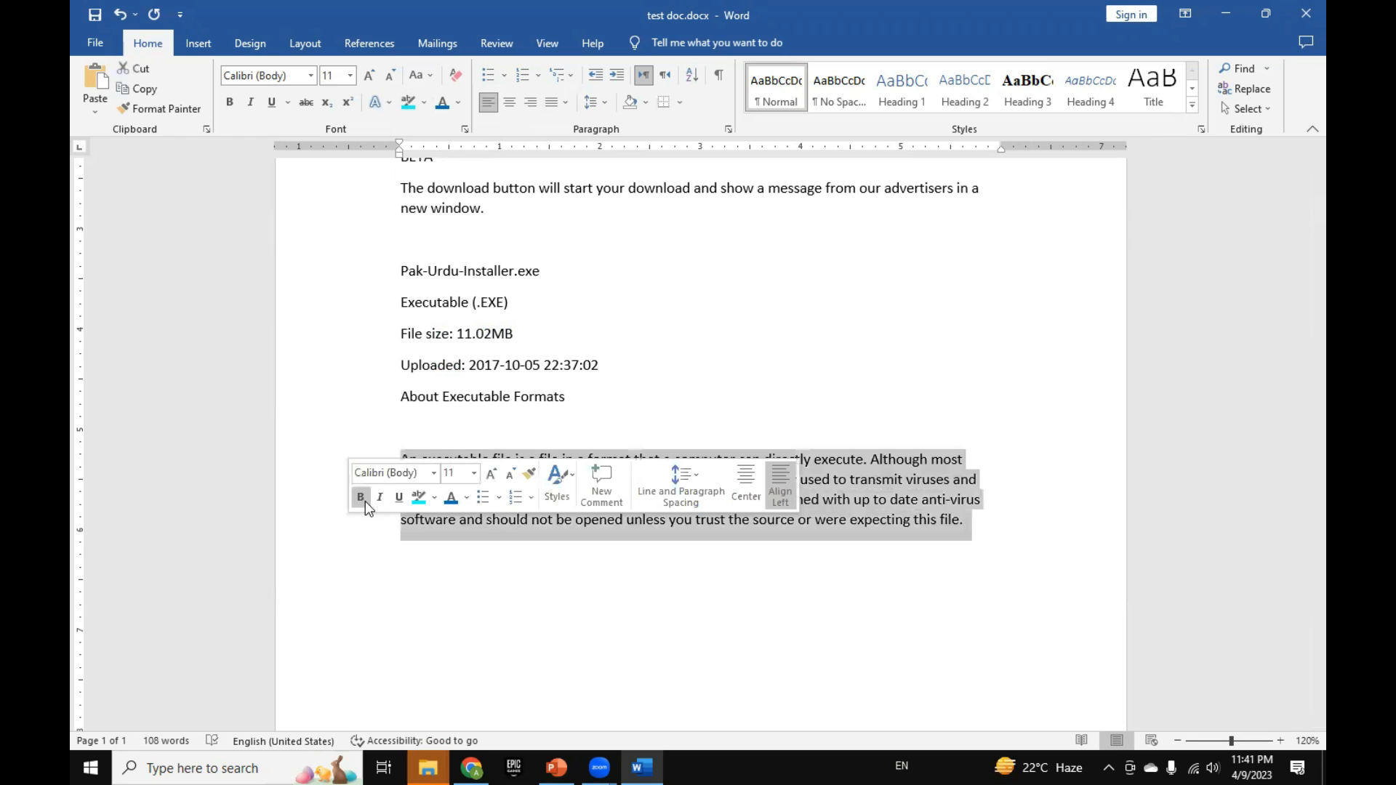
key("ctrl+m")
key("ctrl+m")
key("ctrl+m")
key("ctrl+shift+m")
key("ctrl+shift+m")
key("ctrl+shift+m")
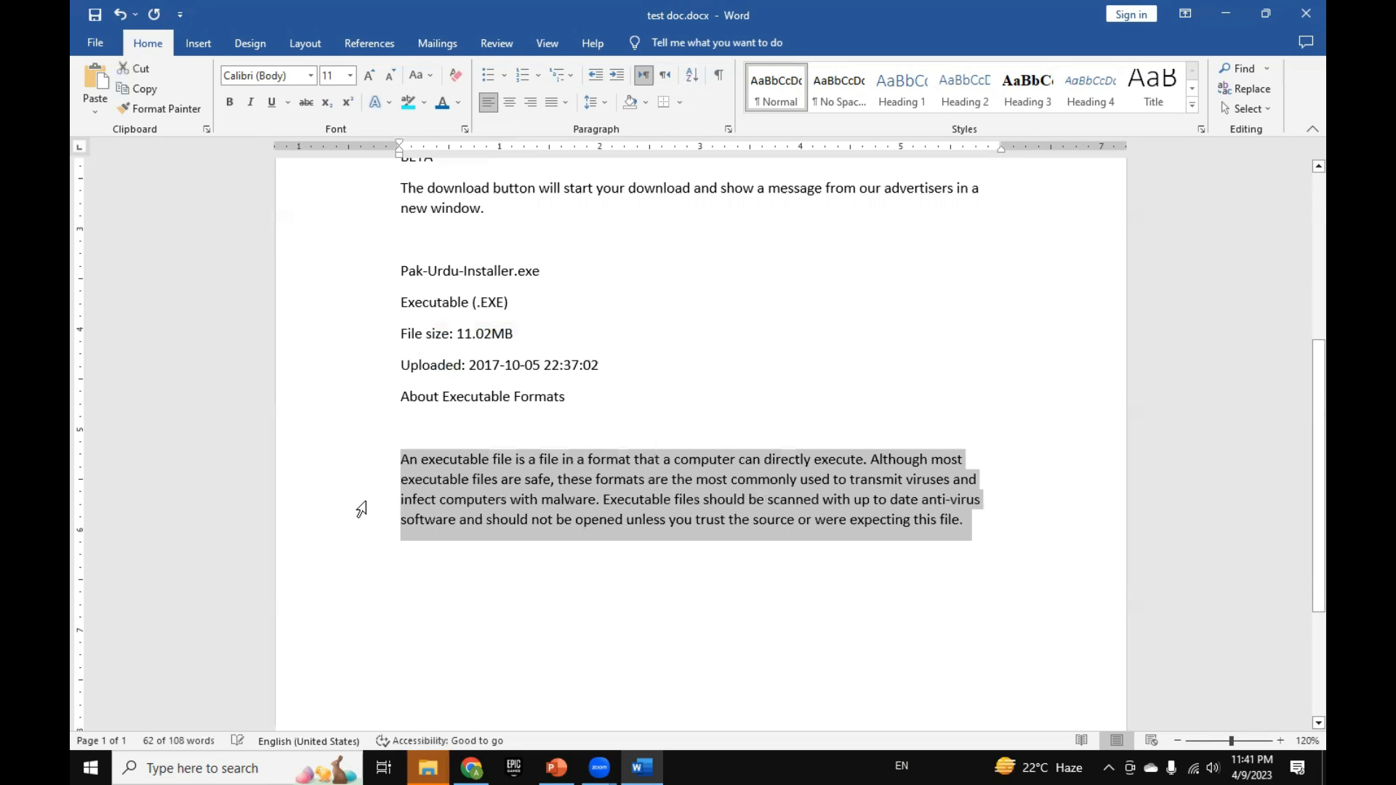
key("ctrl+m")
key("ctrl+m")
key("ctrl+m")
key("ctrl+m")
key("ctrl+m")
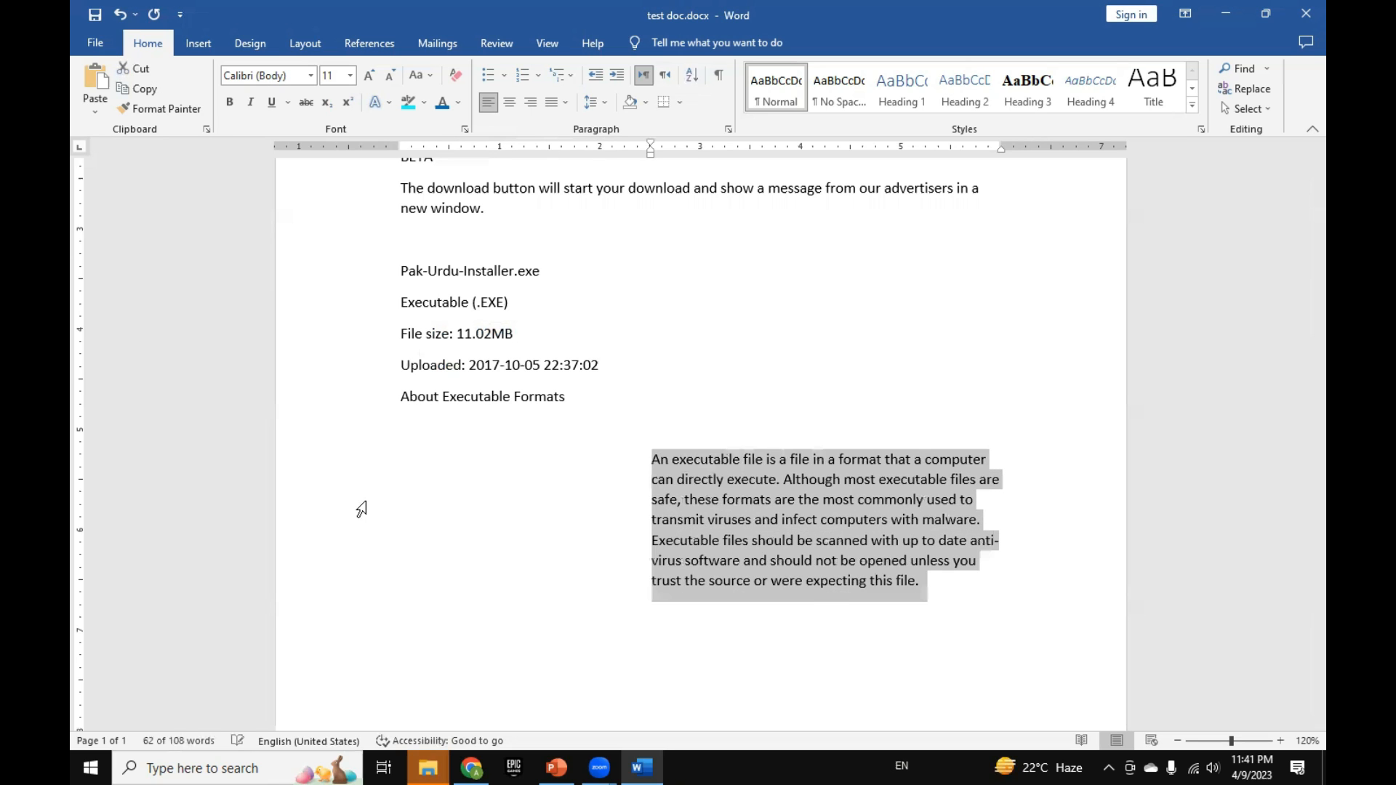
key("ctrl+m")
key("ctrl+m")
key("ctrl+shift+m")
key("ctrl+shift+m")
key("ctrl+shift+m")
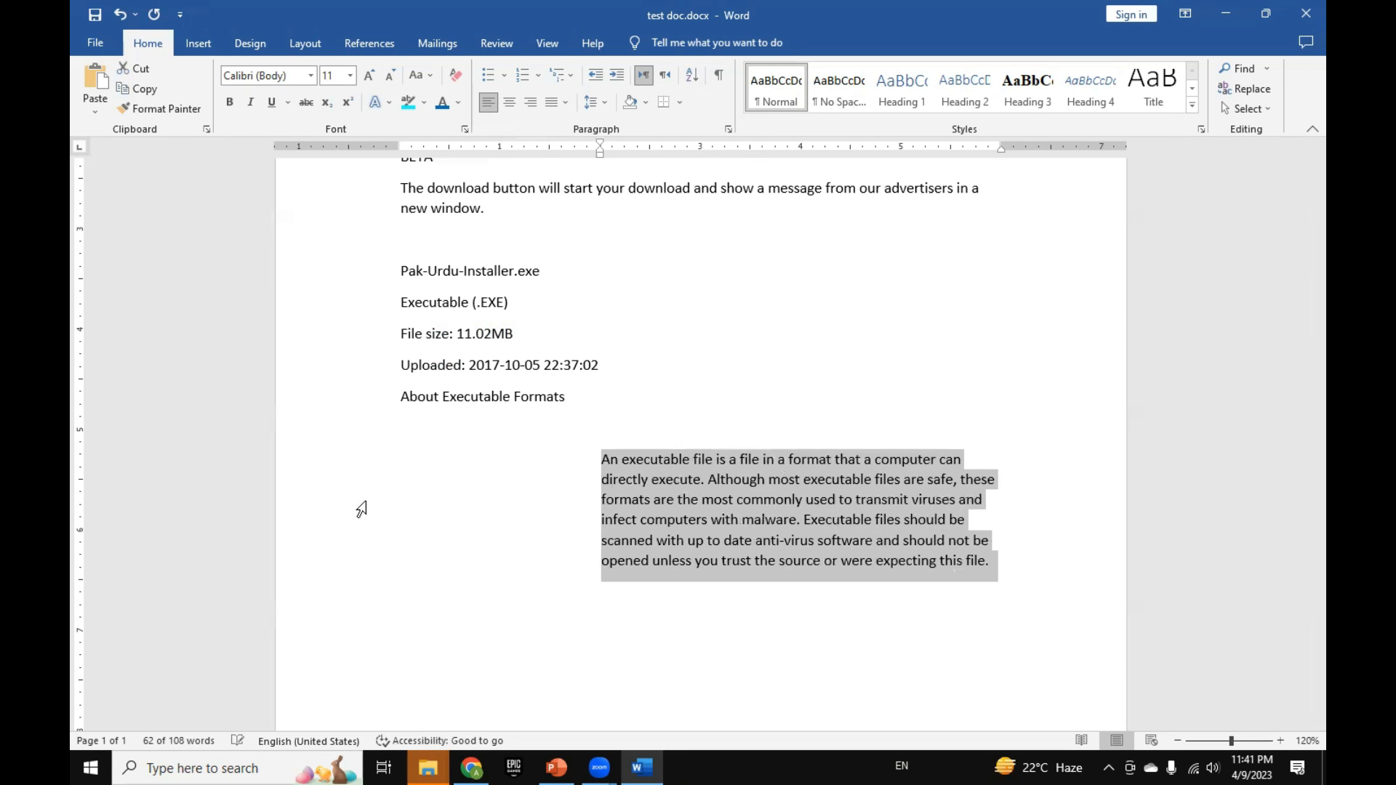
key("ctrl+shift+m")
key("ctrl+shift+m")
key("ctrl+shift+m")
key("ctrl+shift+m")
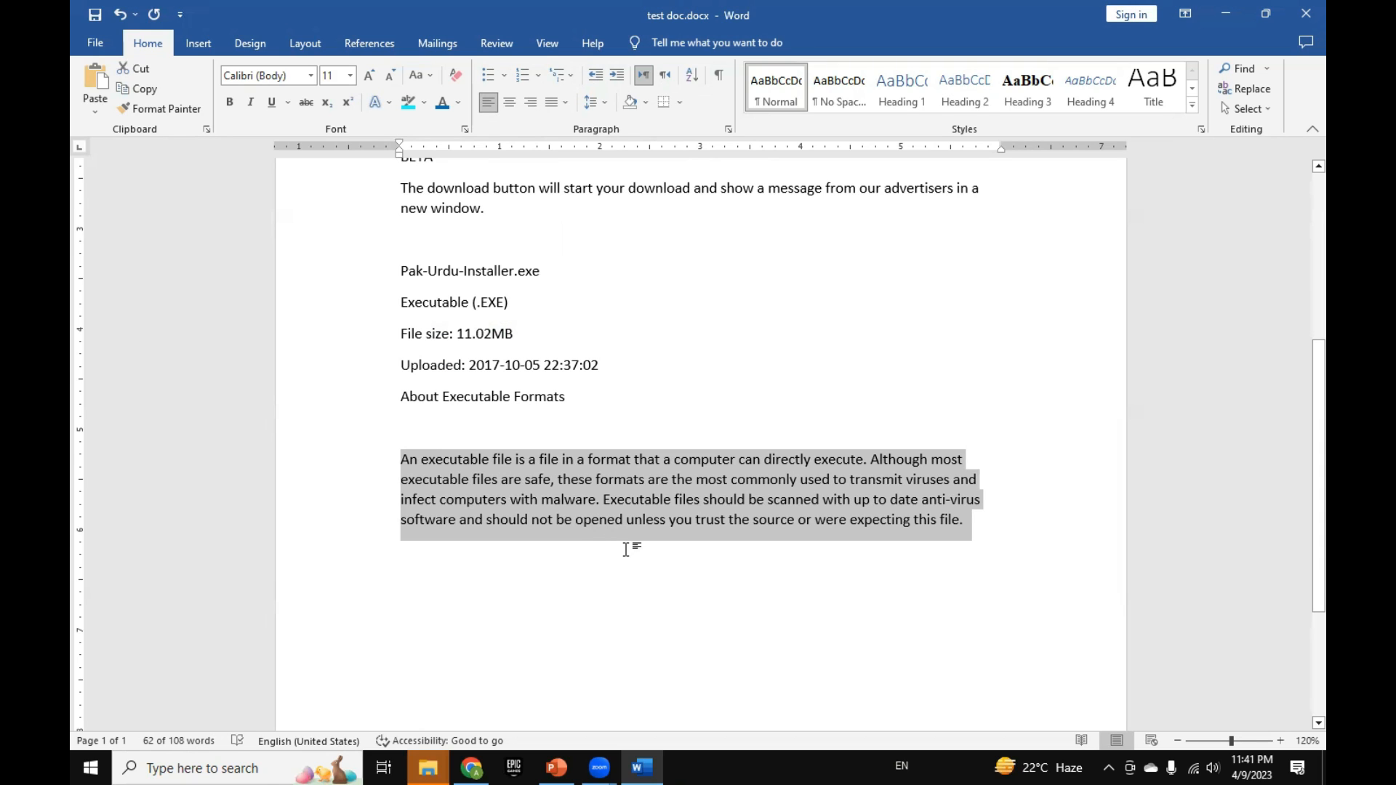
Step: Center the "Pak-Urdu-Installer.exe" line, and justify the "An executable file" paragraph after trying right and centered alignment on it
key("ctrl+r")
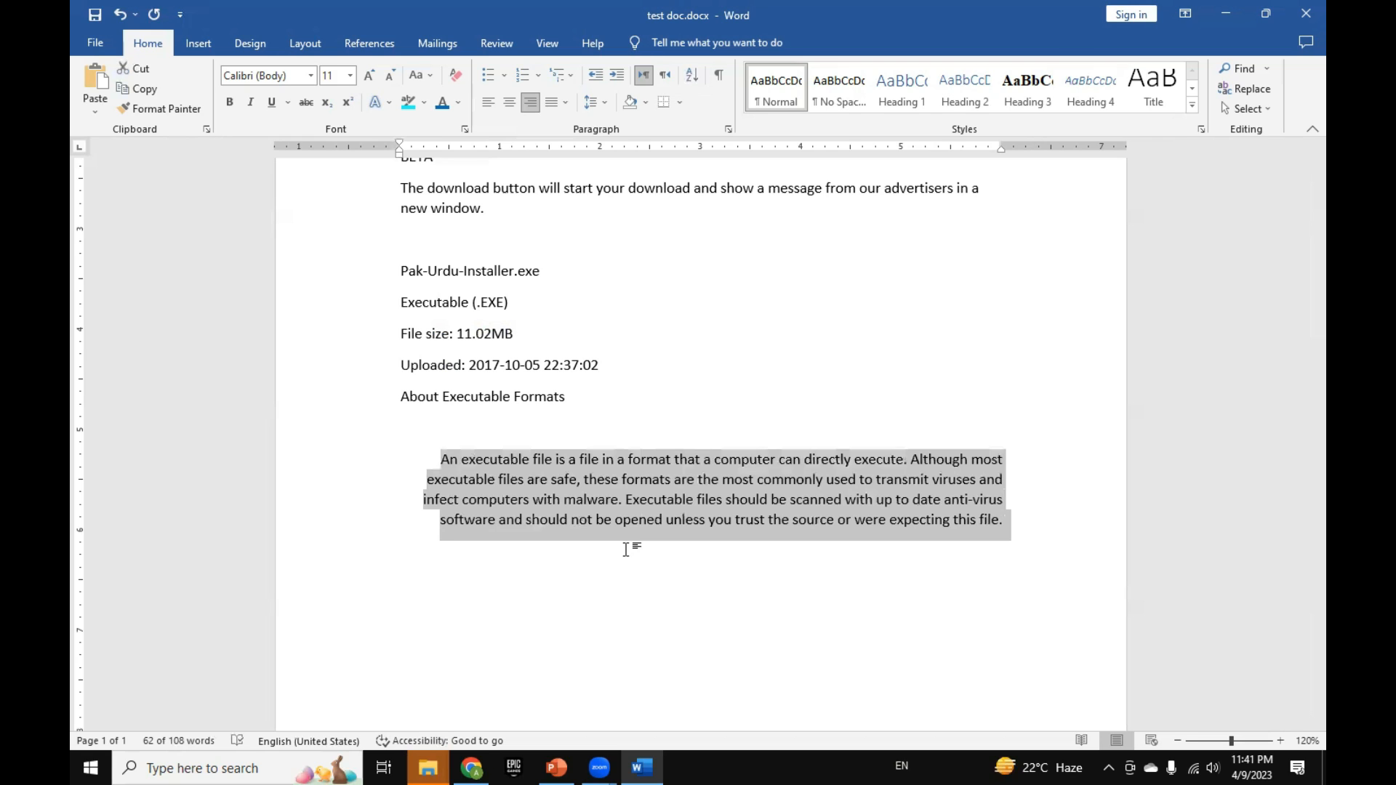
key("ctrl+e")
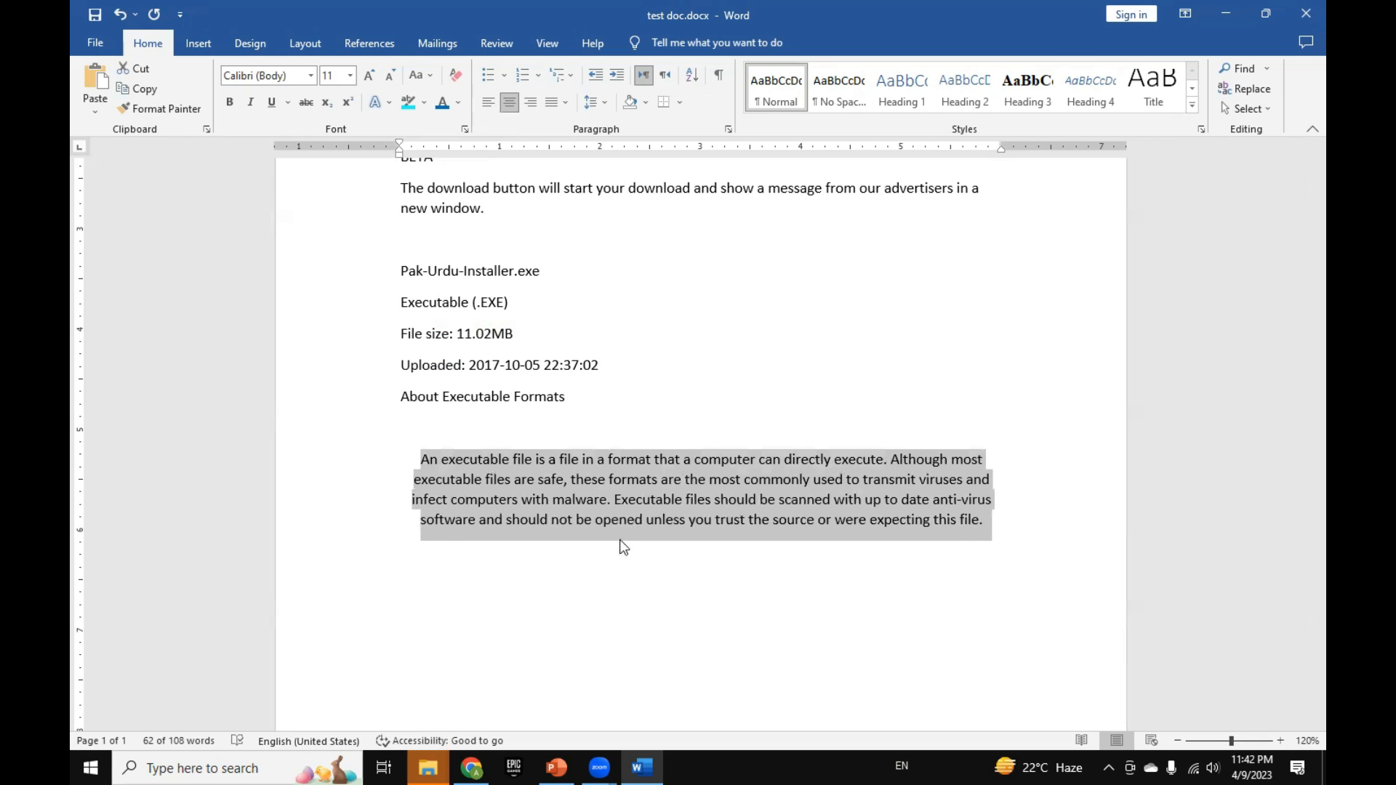
left_click(560, 304)
key("ctrl+e")
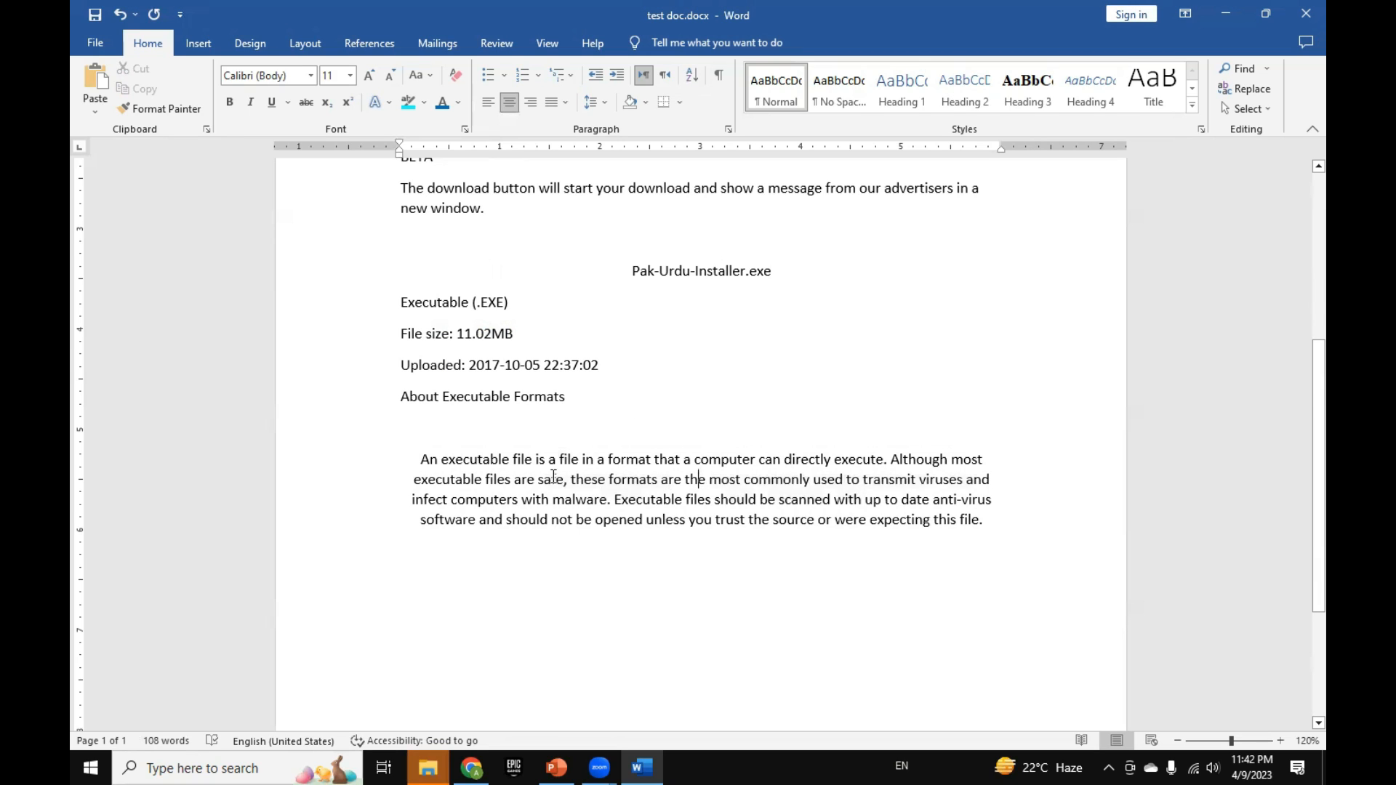
left_click(413, 463)
key("ctrl+j")
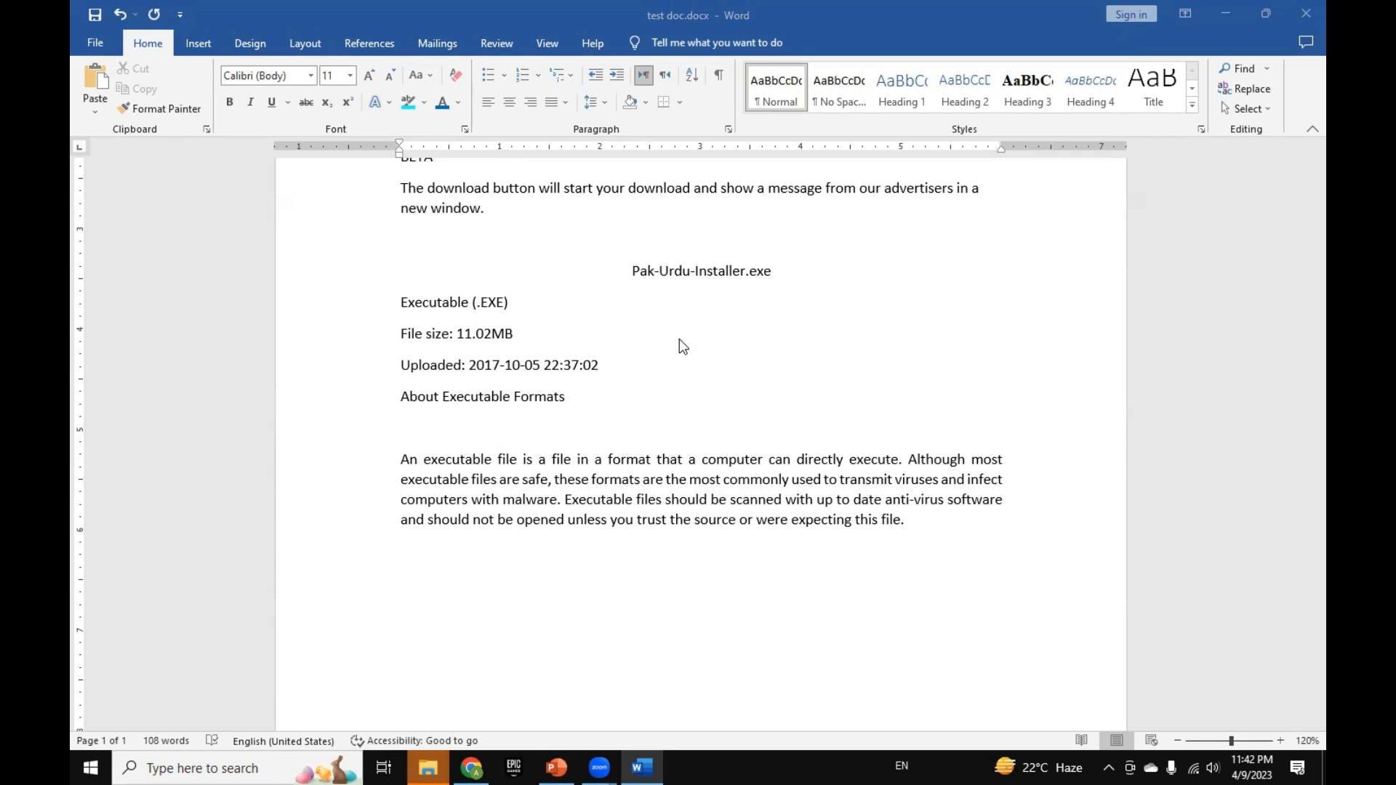
Step: Apply a double underline to the "About Executable Formats" line and change it to a words-only underline
left_click(402, 395)
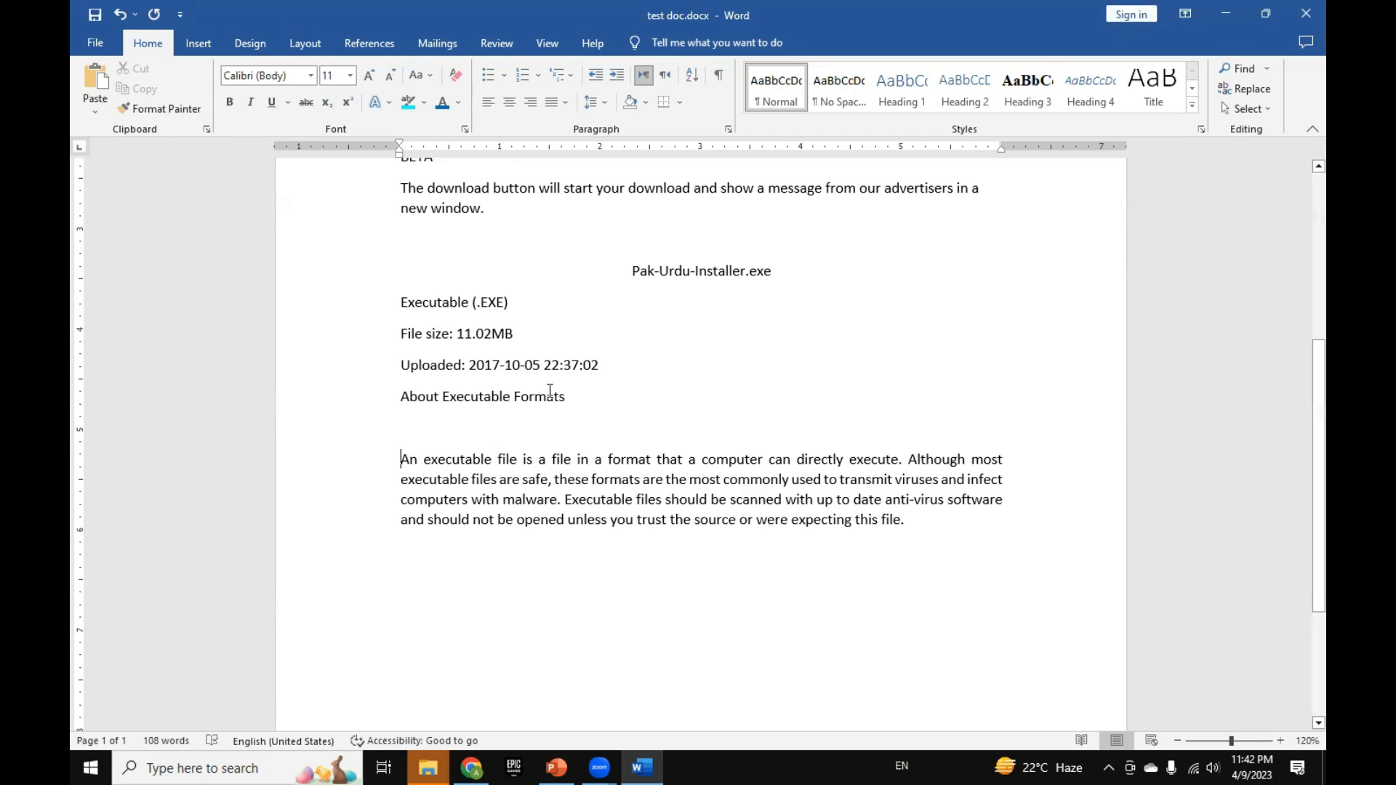
left_click(572, 395)
left_click_drag(572, 395, 384, 394)
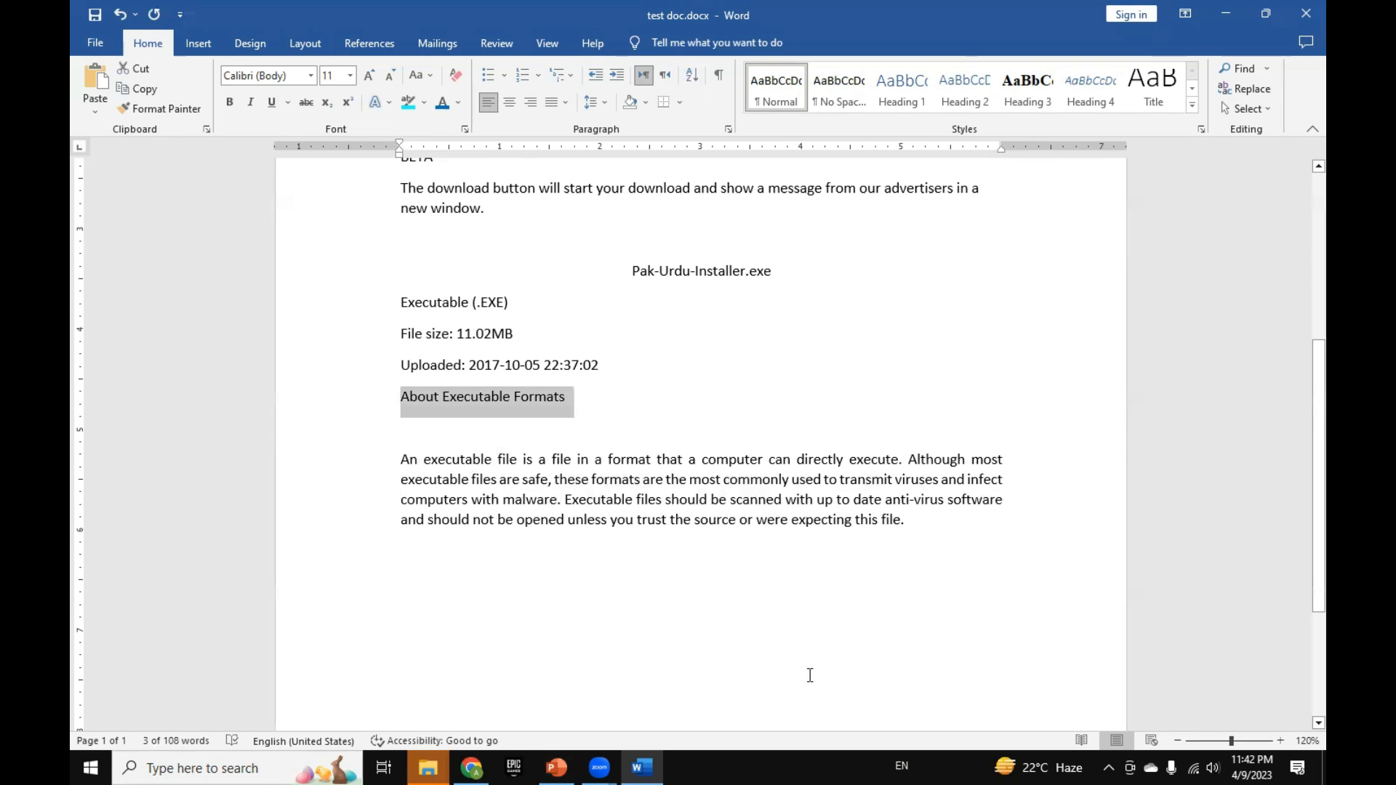
key("ctrl+u")
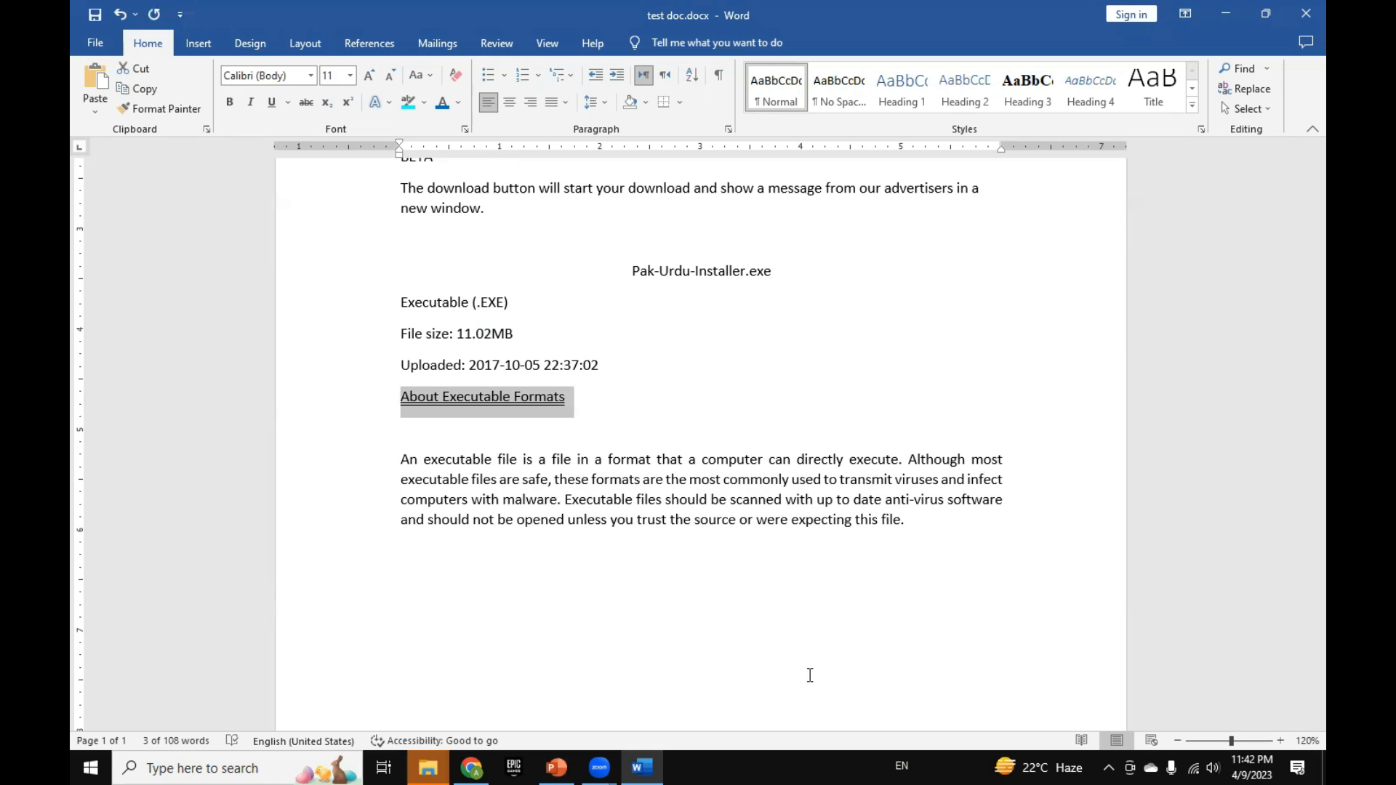
key("ctrl+shift+w")
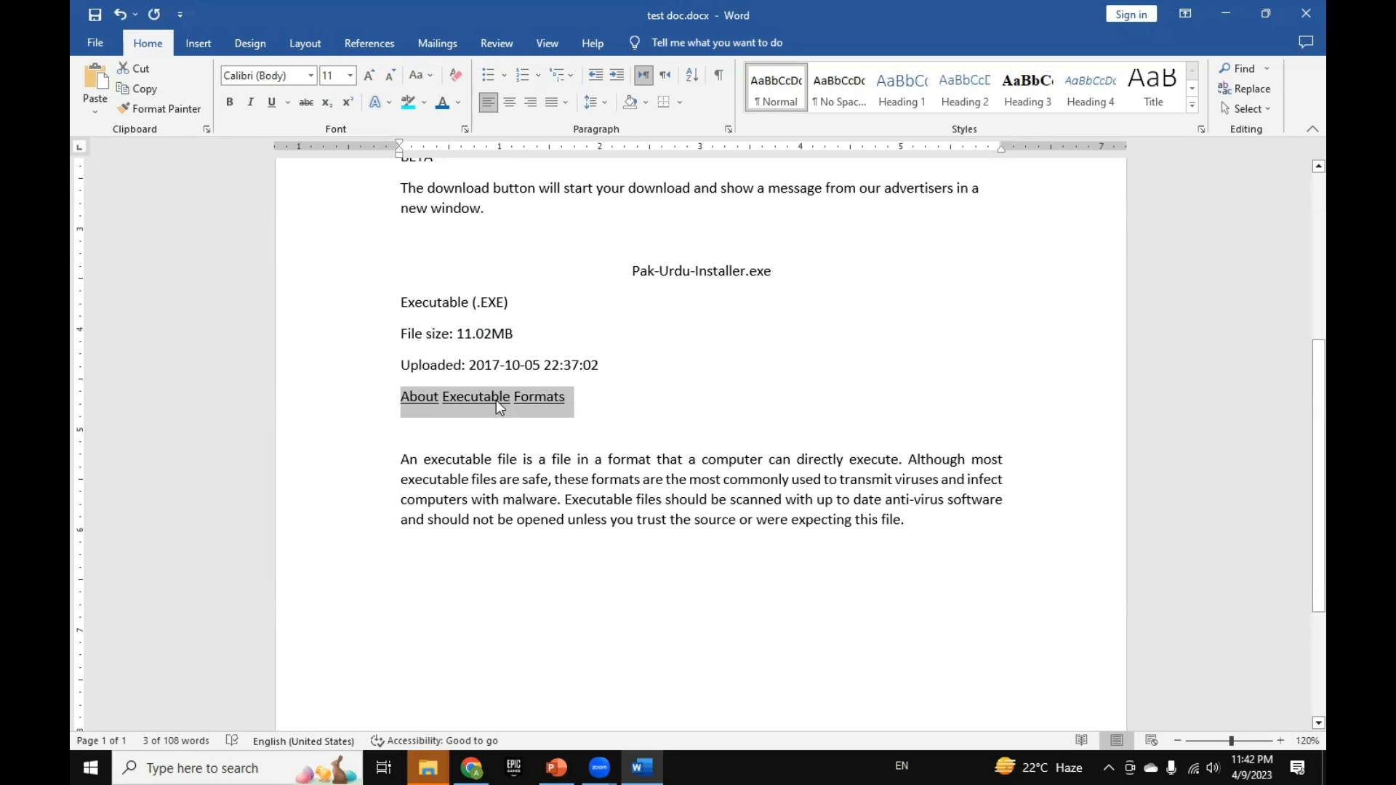
Step: Write "A2+B2" on the empty line below the "About Executable Formats" heading
left_click(549, 437)
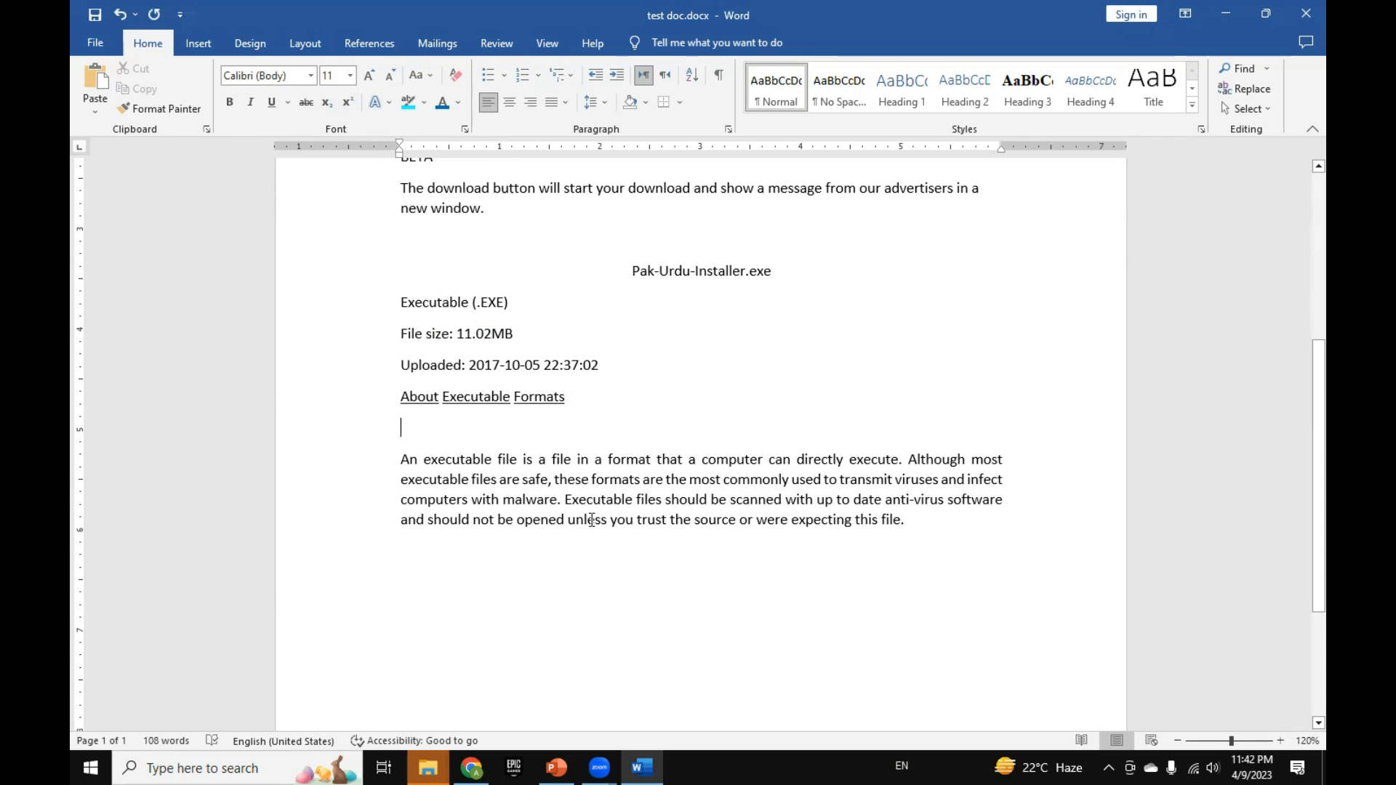
type("A2")
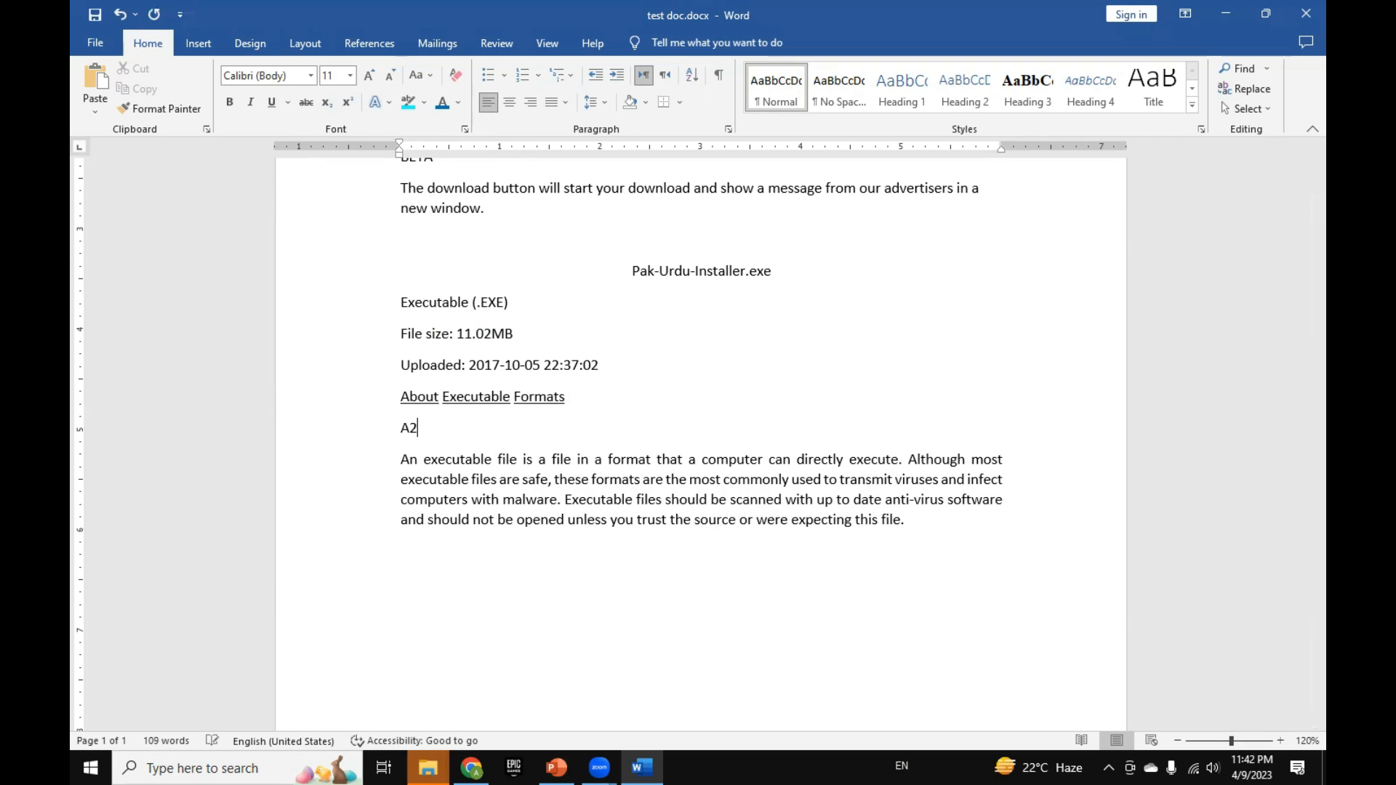
type("+")
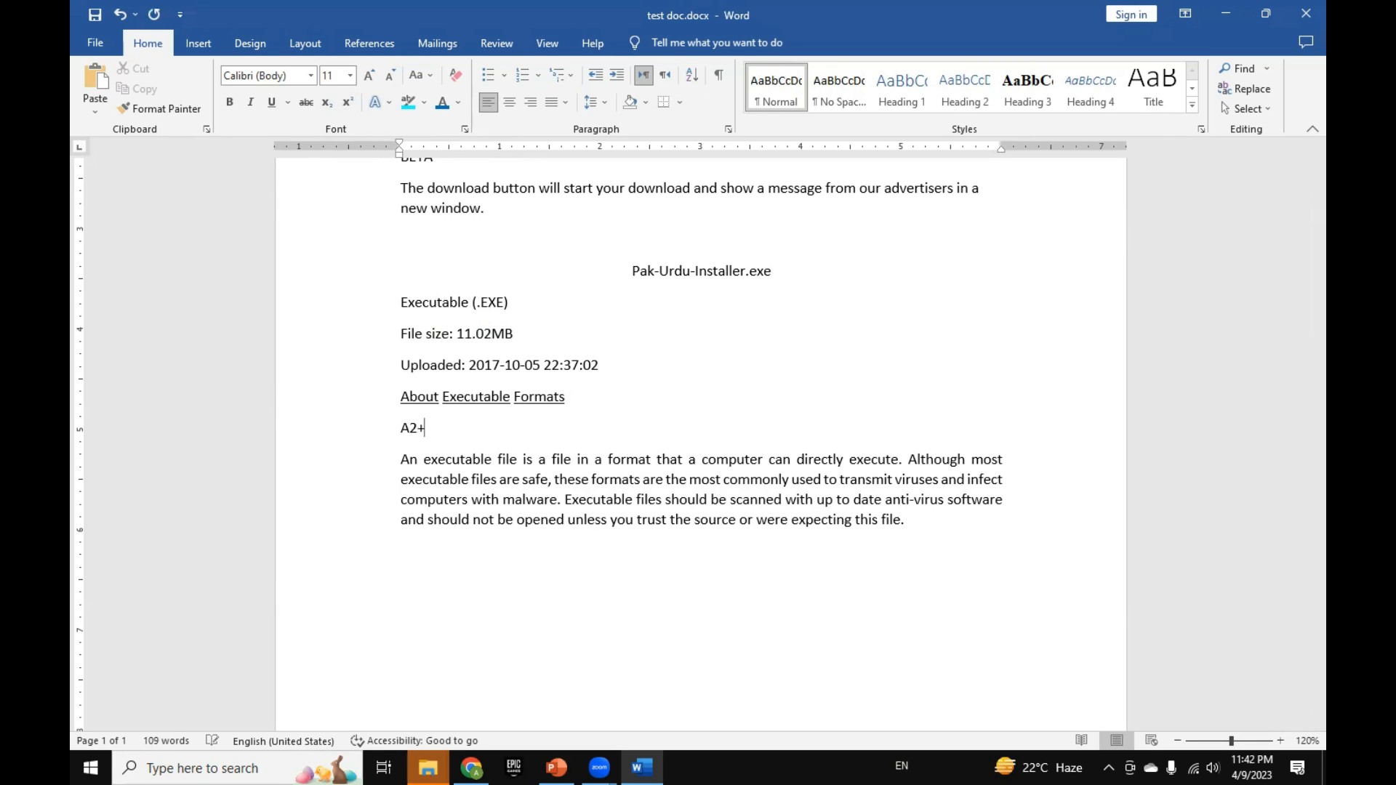
type("B2")
Step: Format both 2s in the "A2+B2" expression as superscript
key("shift+Left")
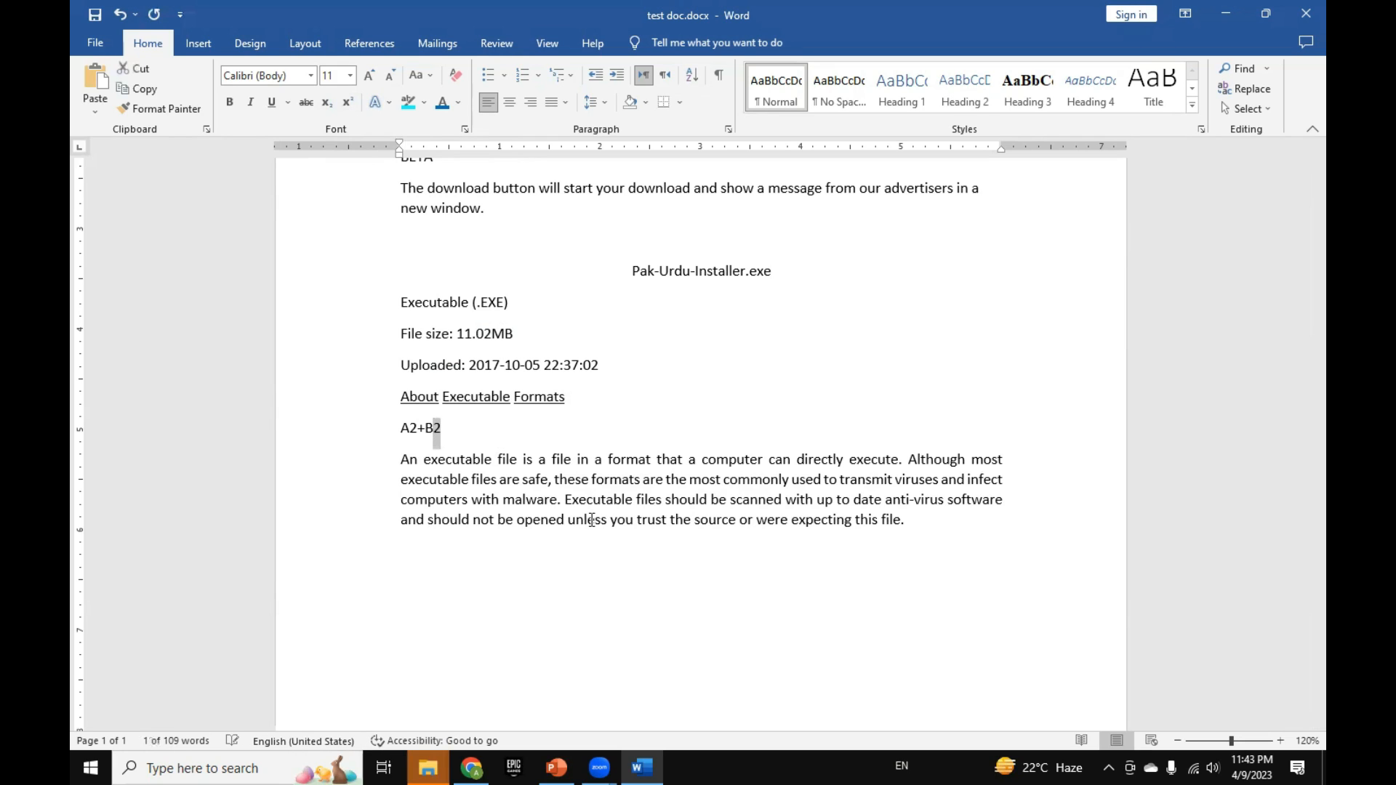
key("ctrl+shift+plus")
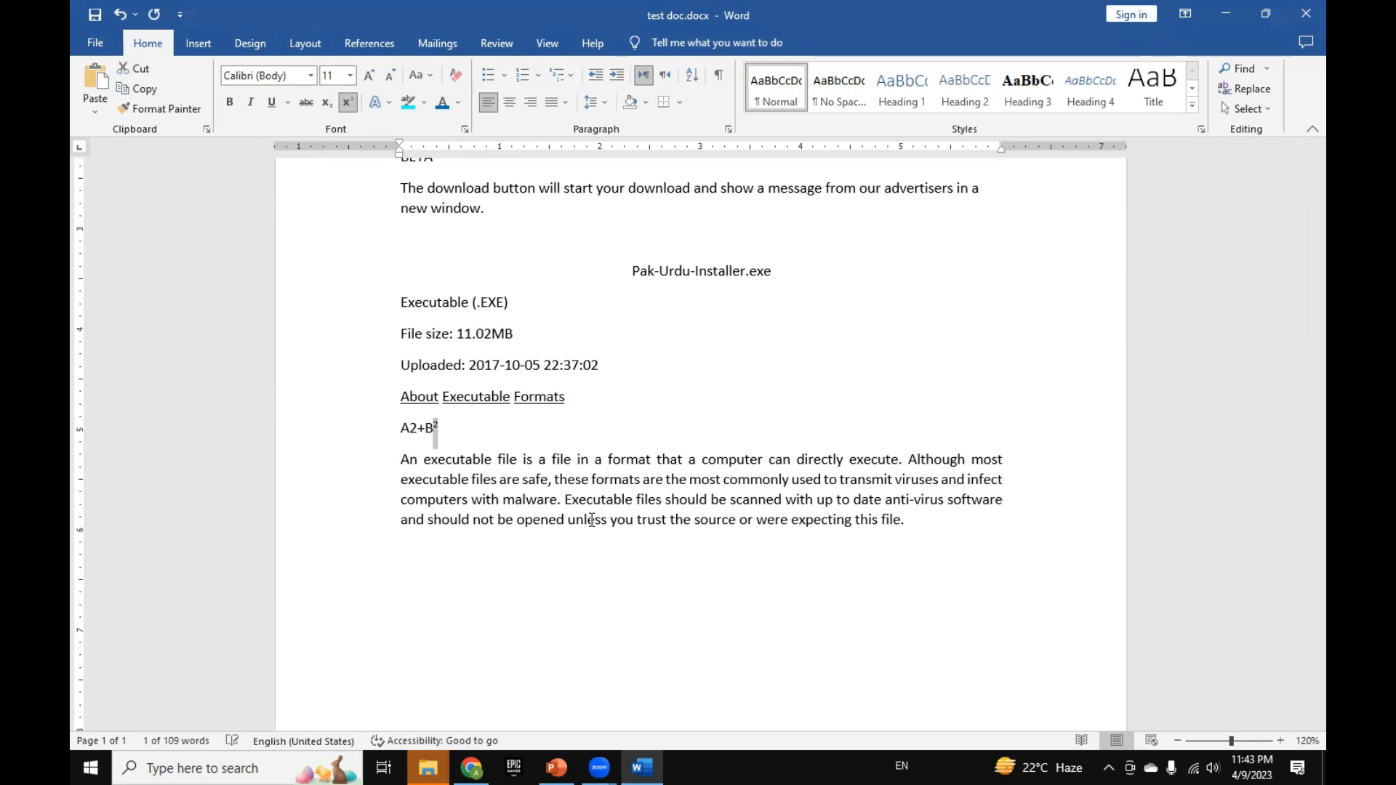
key("Left")
key("Left")
key("Left")
key("shift+Left")
key("ctrl+shift+plus")
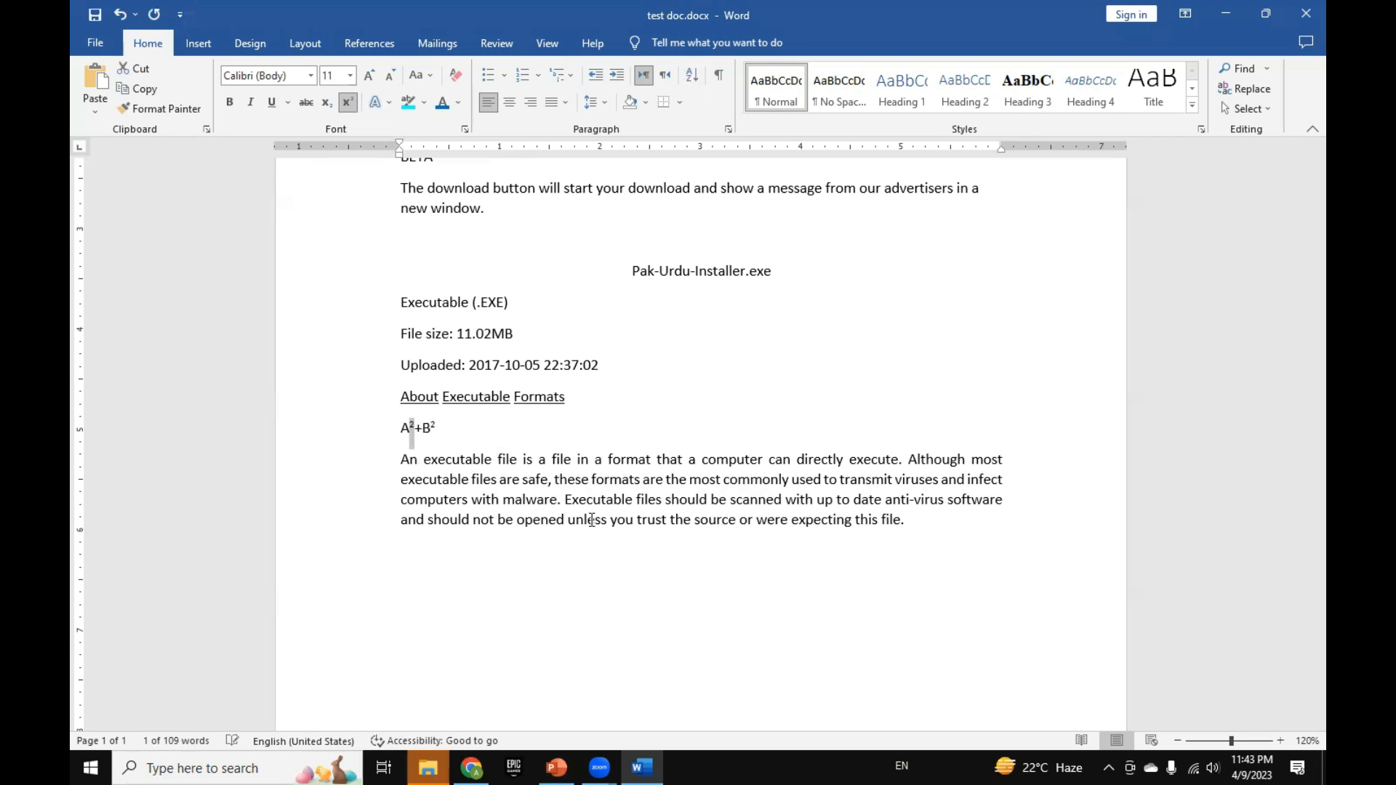
Step: Add an empty line below the A²+B² expression and write H₂O with a subscript 2 below the "An executable file" paragraph
key("Right")
key("Right")
key("Right")
key("Right")
key("shift+Left")
key("Right")
key("Right")
key("Up")
key("End")
key("Return")
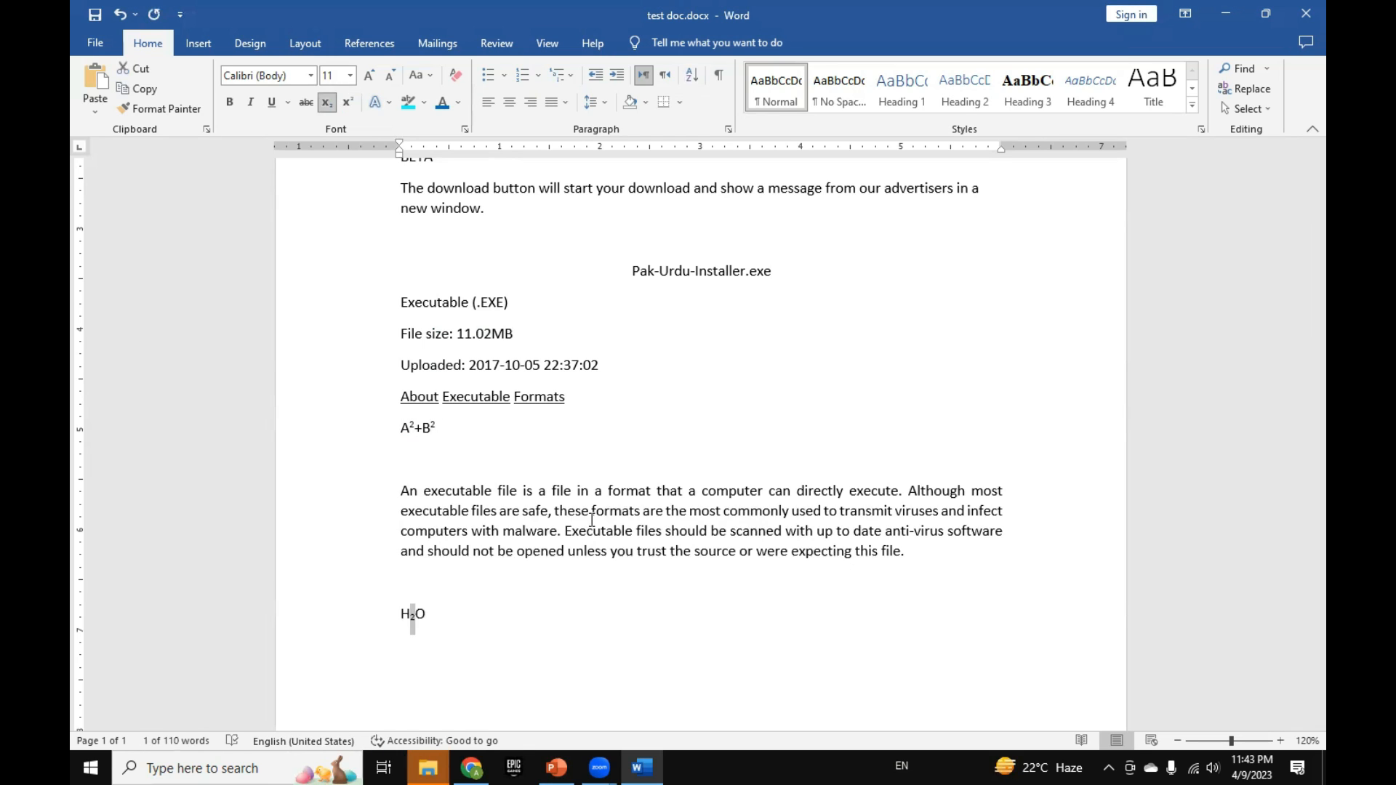
key("Right")
key("Down")
Step: Write "A2" on the empty line above H₂O and select its 2 to point out the Superscript command
key("Up")
key("Up")
key("Up")
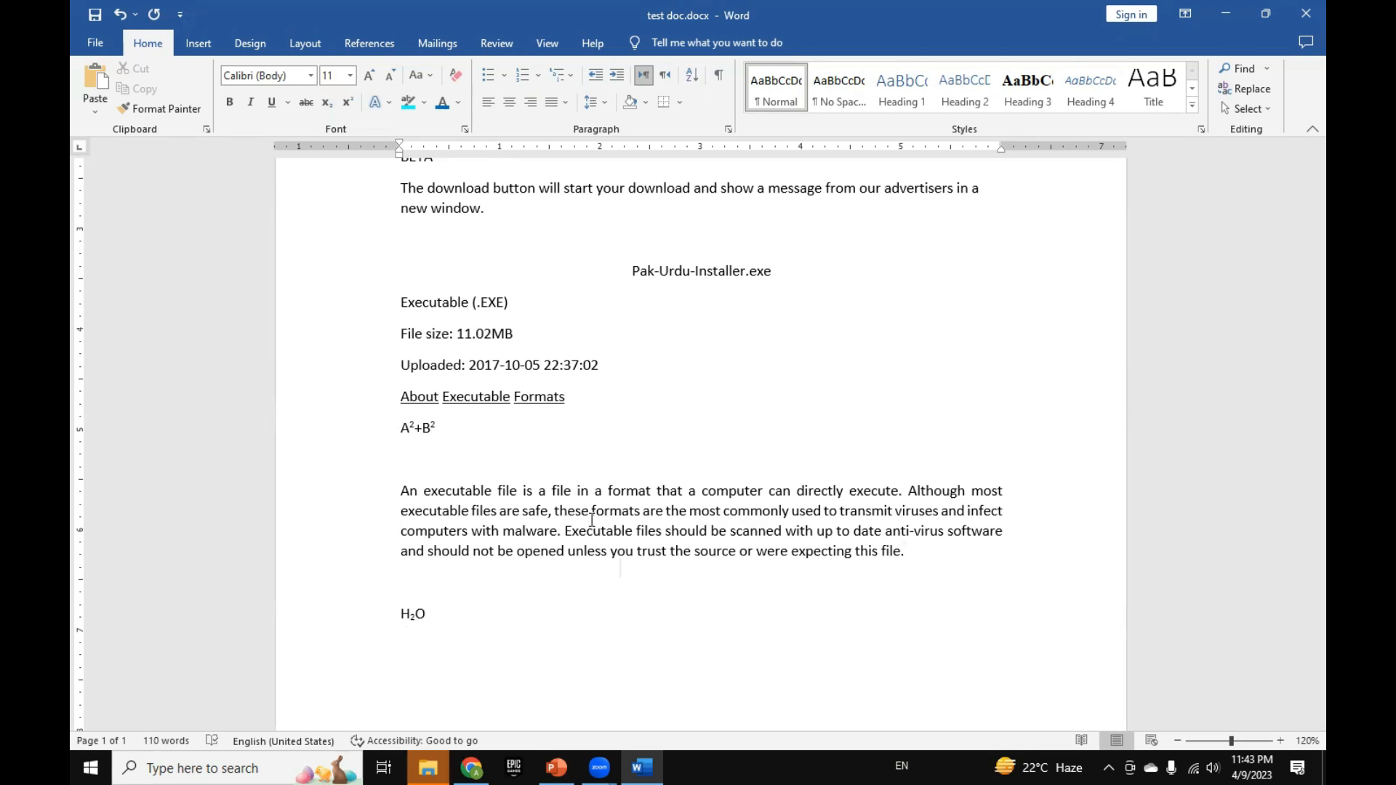
key("Down")
type("A2")
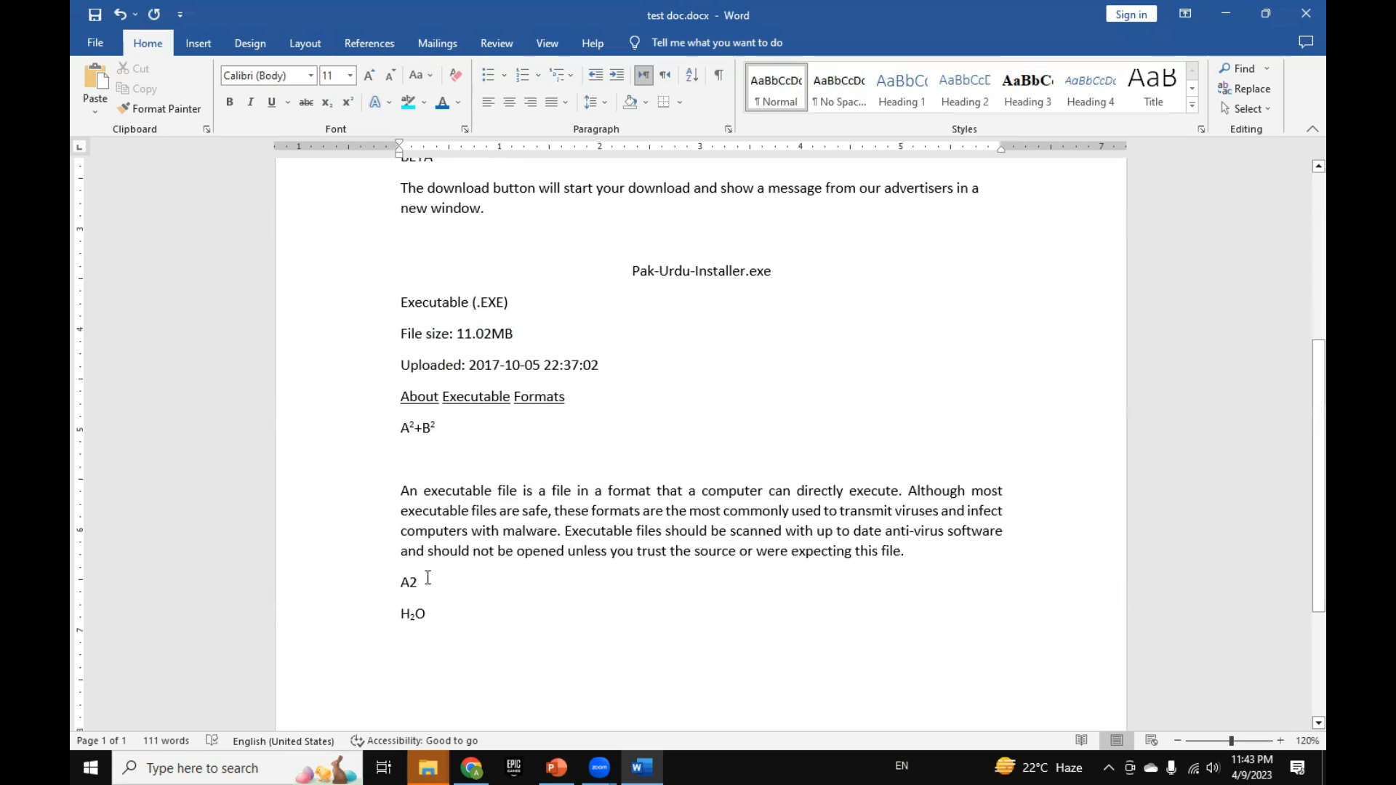
left_click_drag(415, 581, 408, 582)
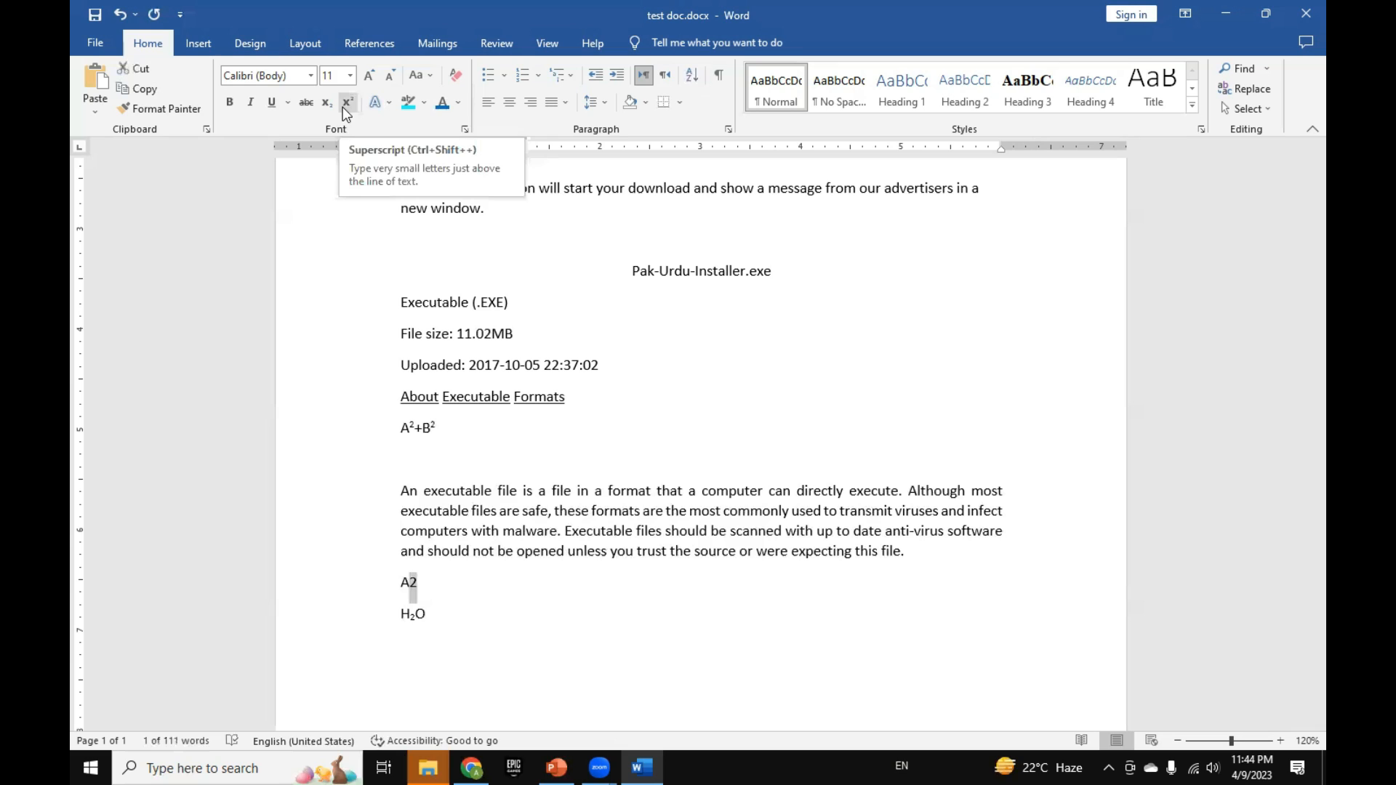
left_click(548, 453)
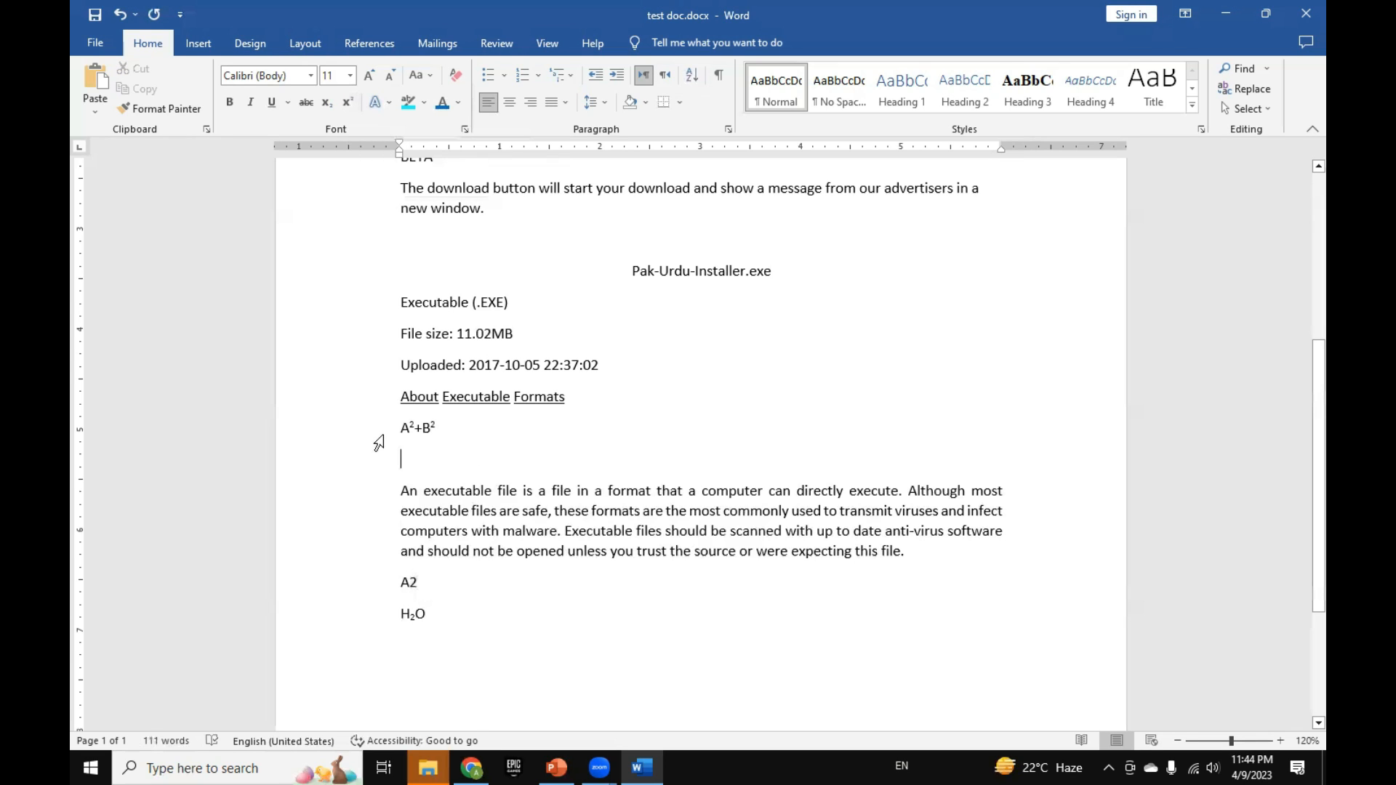
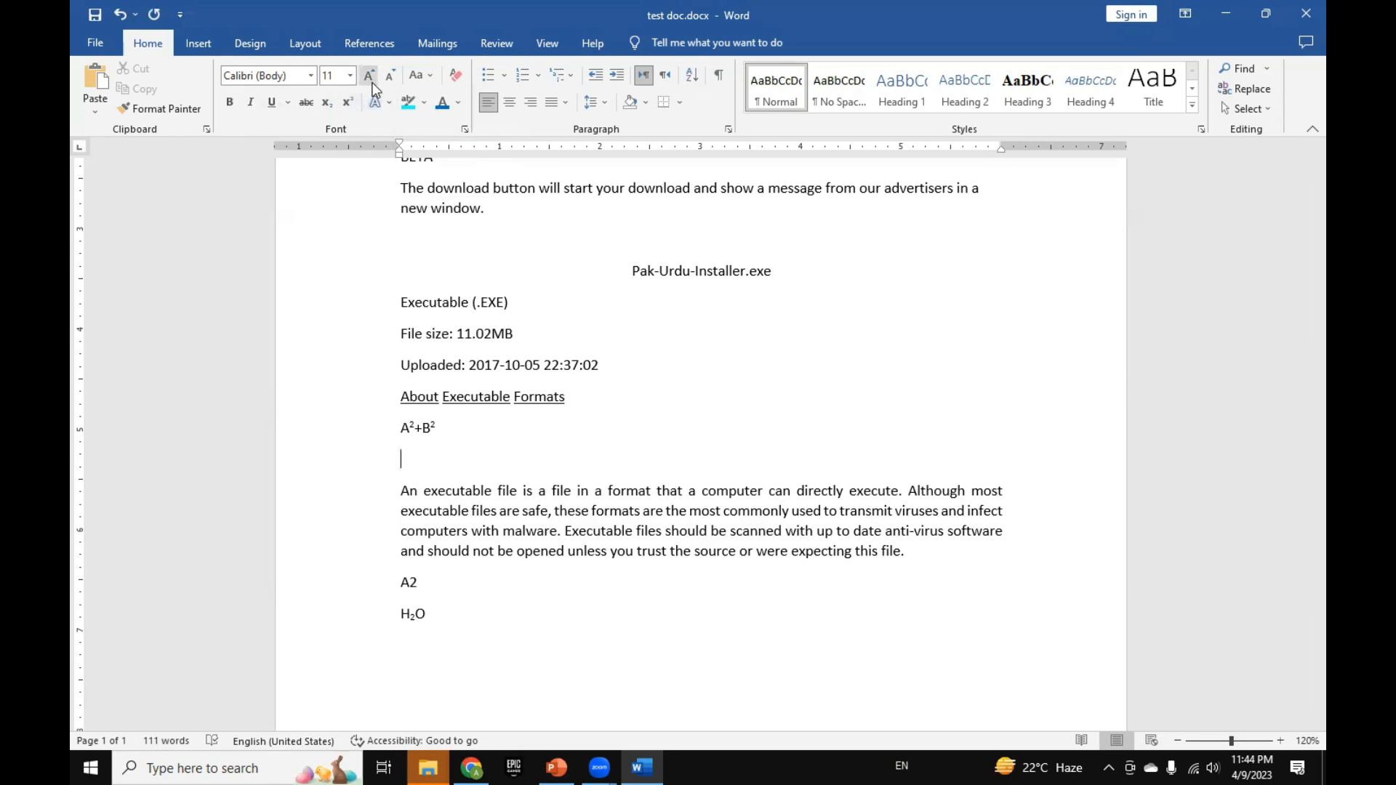
Step: Grow and shrink the font of the "Executable (.EXE)" line repeatedly in one-point increments, ending at 14 pt
left_click_drag(514, 303, 405, 297)
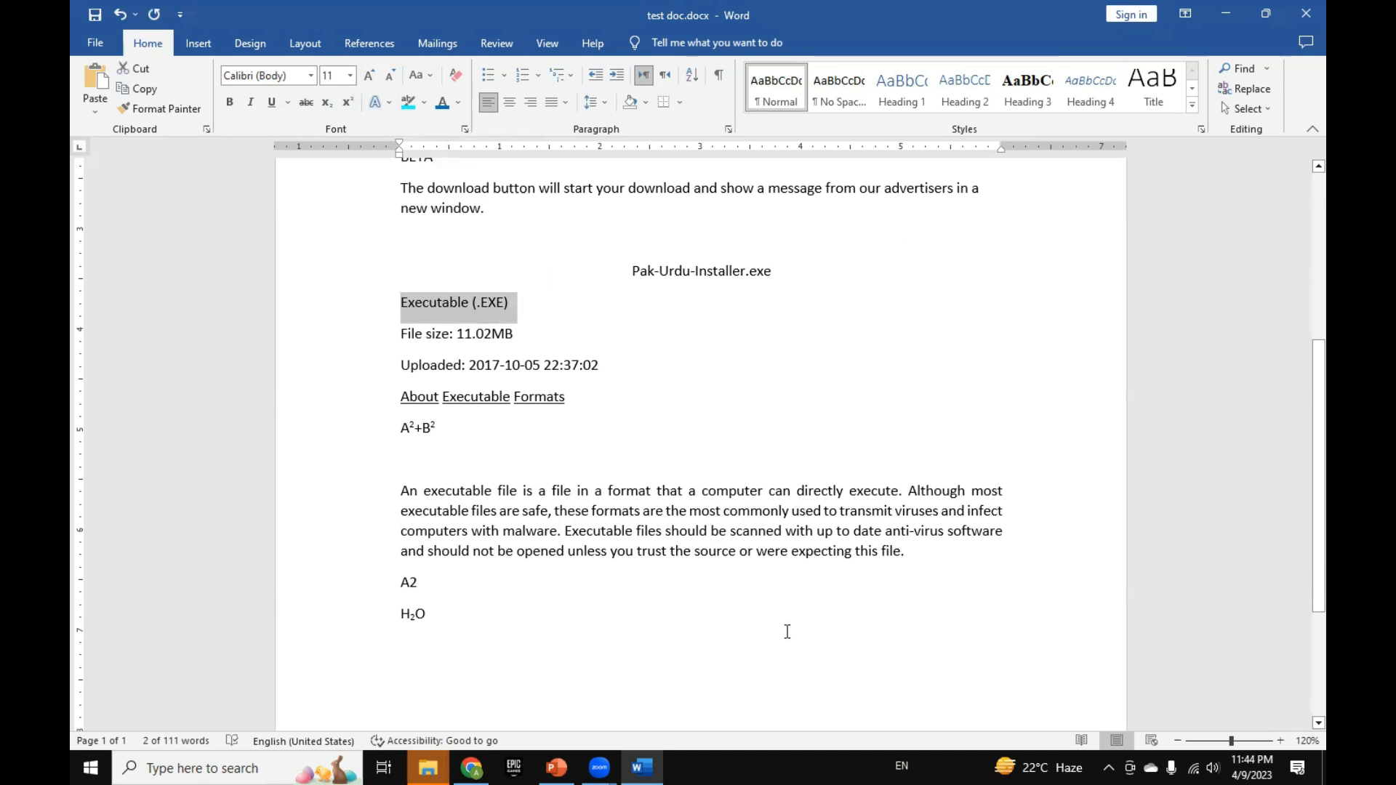
key("ctrl+bracketright")
key("ctrl+bracketright")
key("ctrl+bracketright")
key("ctrl+bracketright")
key("ctrl+bracketright")
key("ctrl+bracketright")
key("ctrl+bracketright")
key("ctrl+bracketright")
key("ctrl+bracketright")
key("ctrl+bracketright")
key("ctrl+bracketright")
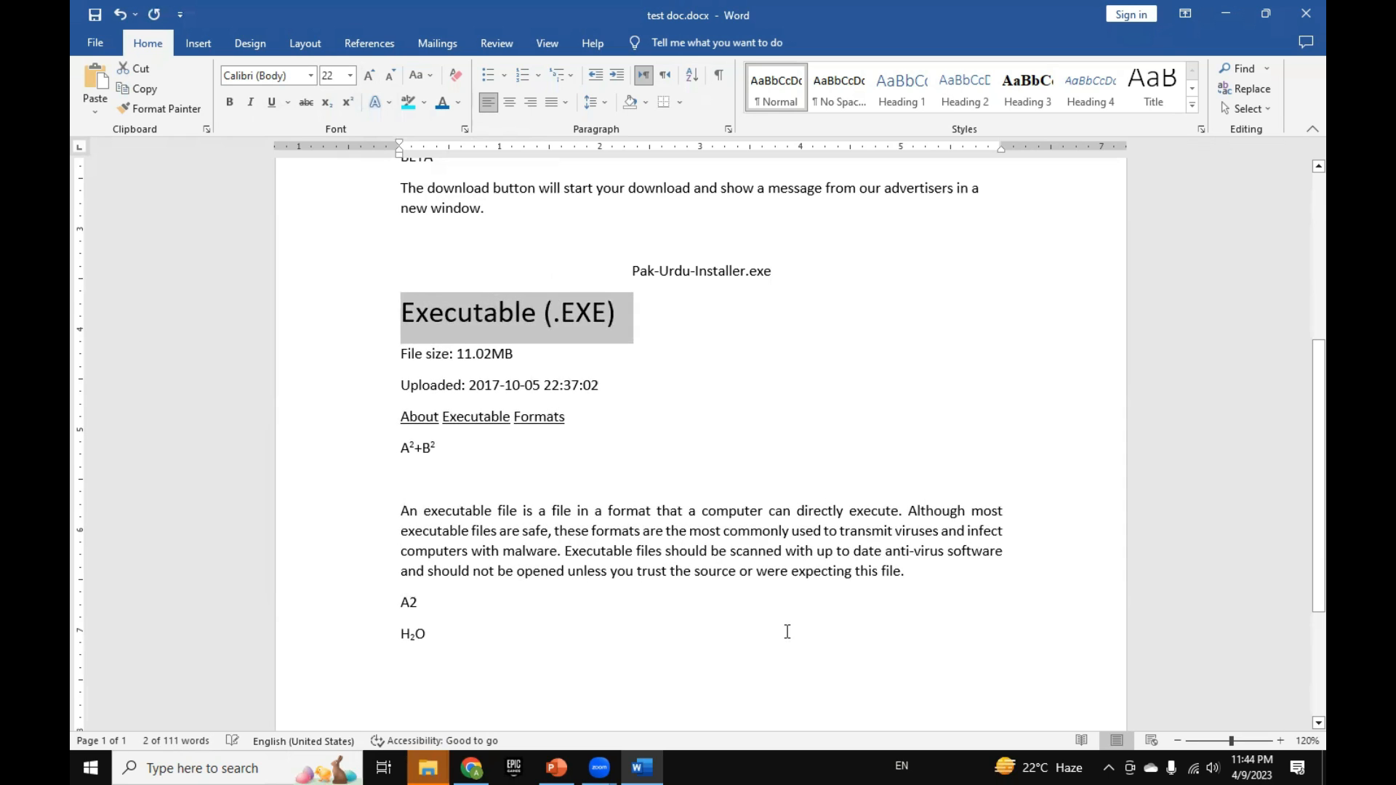
key("ctrl+bracketright")
key("ctrl+bracketright")
key("ctrl+bracketright")
key("ctrl+bracketright")
key("ctrl+bracketright")
key("ctrl+bracketleft")
key("ctrl+bracketleft")
key("ctrl+bracketleft")
key("ctrl+bracketleft")
key("ctrl+bracketleft")
key("ctrl+bracketleft")
key("ctrl+bracketleft")
key("ctrl+bracketleft")
key("ctrl+bracketleft")
key("ctrl+bracketleft")
key("ctrl+bracketleft")
key("ctrl+bracketleft")
key("ctrl+bracketleft")
key("ctrl+bracketleft")
key("ctrl+bracketleft")
key("ctrl+bracketleft")
key("ctrl+bracketleft")
key("ctrl+bracketleft")
key("ctrl+bracketright")
key("ctrl+bracketright")
key("ctrl+bracketright")
key("ctrl+bracketright")
key("ctrl+bracketright")
key("ctrl+bracketright")
key("ctrl+bracketright")
key("ctrl+bracketright")
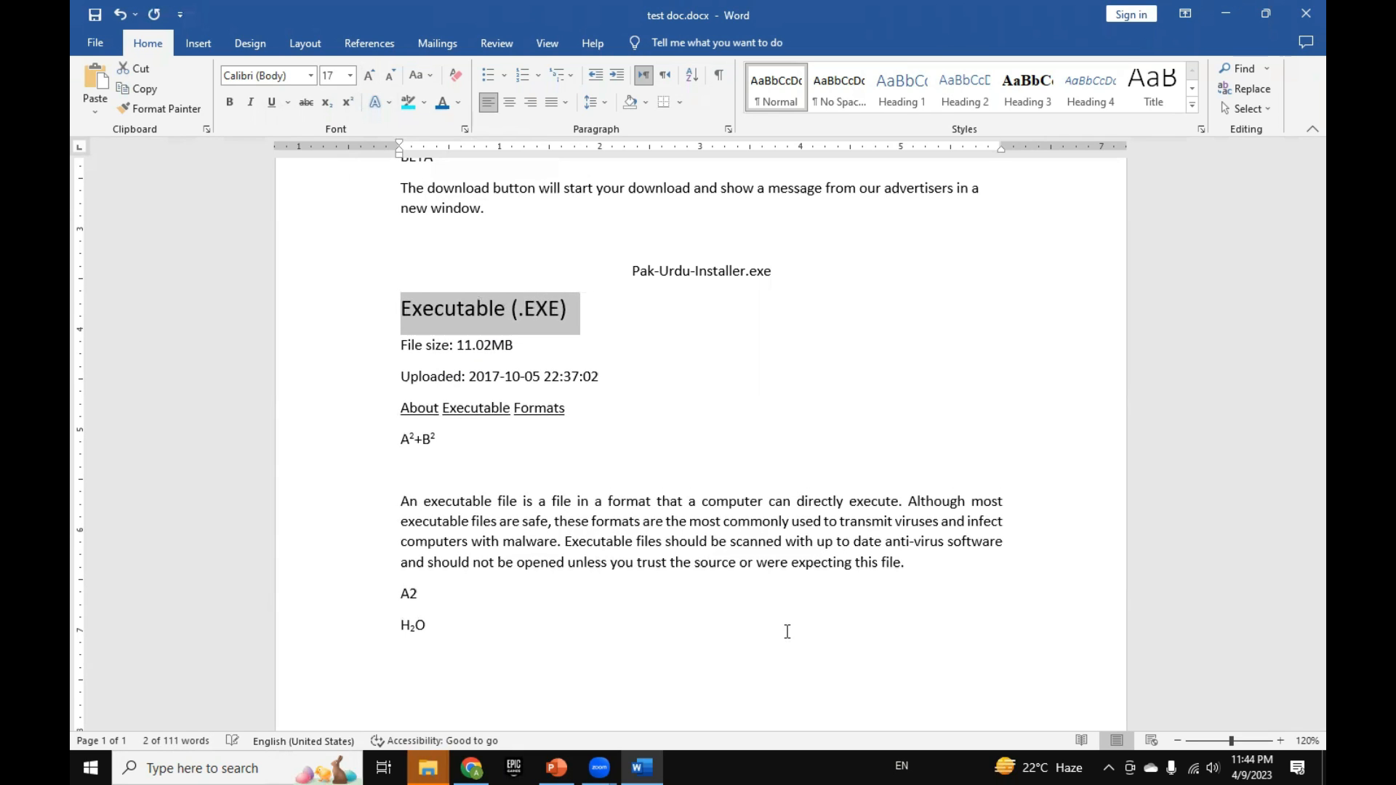
key("ctrl+bracketleft")
key("ctrl+bracketleft")
key("ctrl+bracketleft")
key("ctrl+bracketleft")
key("ctrl+bracketleft")
key("ctrl+bracketleft")
key("ctrl+bracketright")
key("ctrl+bracketright")
key("ctrl+bracketright")
key("ctrl+bracketright")
key("ctrl+bracketright")
key("ctrl+bracketright")
key("ctrl+bracketright")
key("ctrl+bracketright")
key("ctrl+bracketright")
key("ctrl+bracketright")
key("ctrl+bracketright")
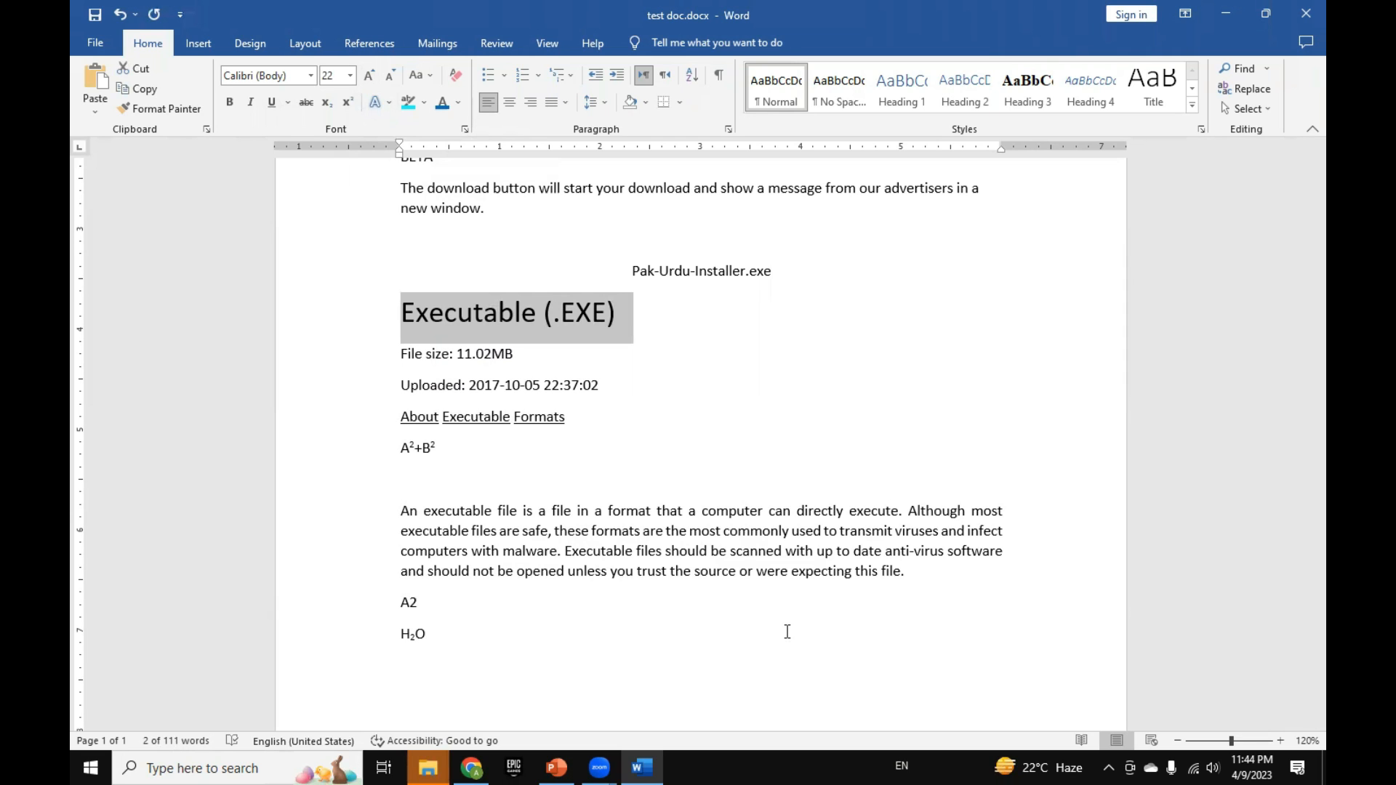
key("ctrl+bracketleft")
key("ctrl+bracketleft")
key("ctrl+bracketleft")
key("ctrl+bracketleft")
key("ctrl+bracketleft")
key("ctrl+bracketleft")
key("ctrl+bracketleft")
key("ctrl+bracketleft")
key("ctrl+bracketleft")
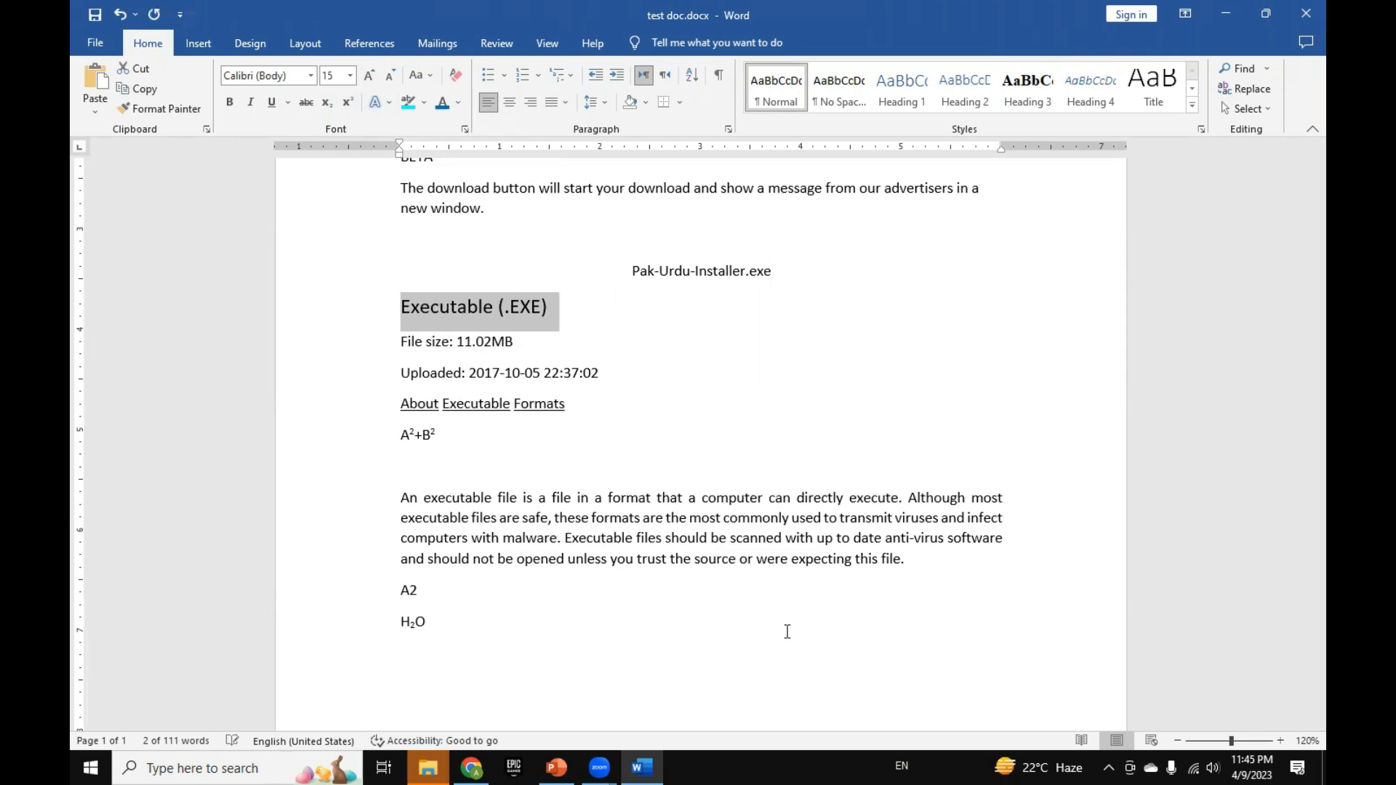
key("ctrl+bracketleft")
key("ctrl+bracketleft")
key("ctrl+bracketright")
key("ctrl+bracketright")
key("ctrl+bracketright")
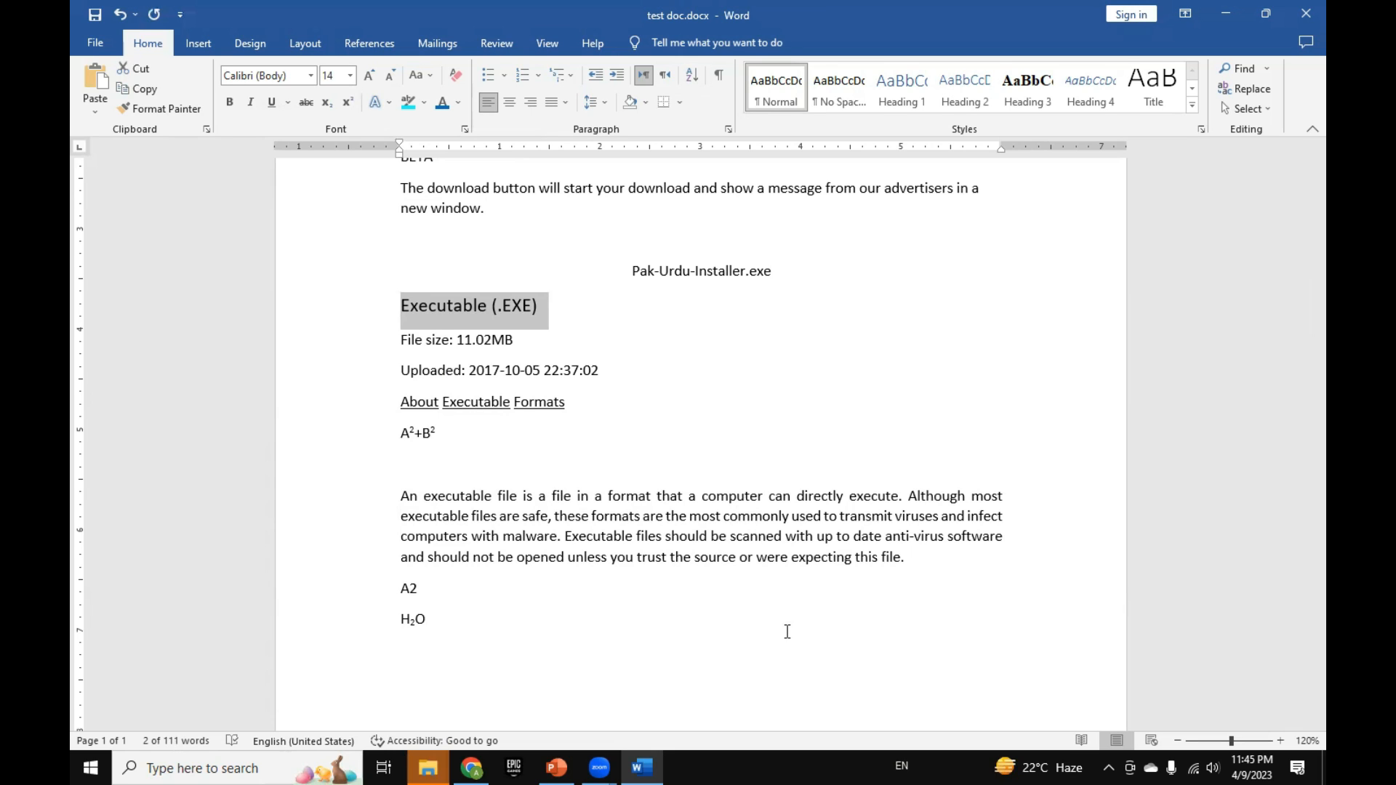
Step: Grow and shrink the font of the "Executable (.EXE)" line through the preset sizes, ending at 12 pt
key("ctrl+shift+period")
key("ctrl+shift+period")
key("ctrl+shift+period")
key("ctrl+shift+period")
key("ctrl+shift+period")
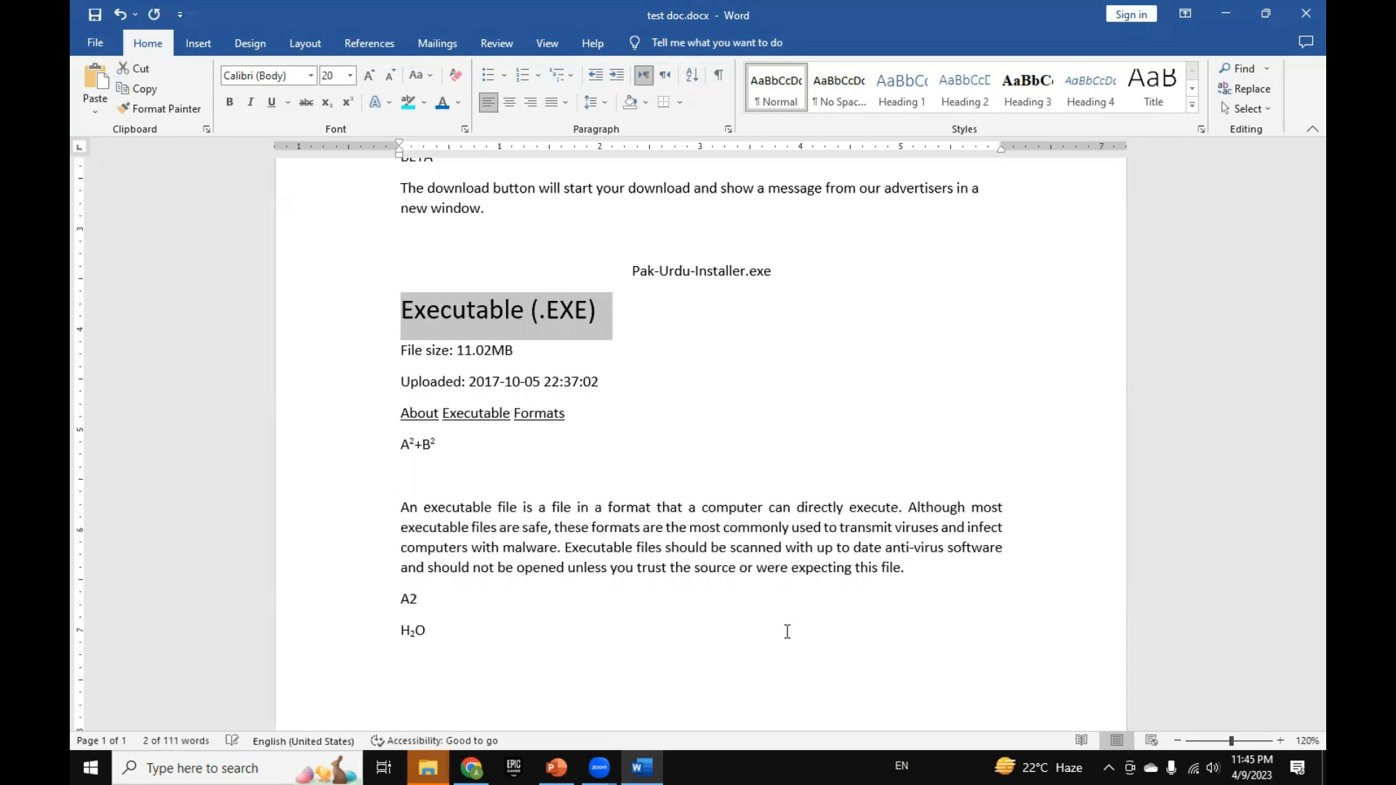
key("ctrl+shift+period")
key("ctrl+shift+period")
key("ctrl+shift+period")
key("ctrl+shift+period")
key("ctrl+shift+comma")
key("ctrl+shift+comma")
key("ctrl+shift+comma")
key("ctrl+shift+comma")
key("ctrl+shift+comma")
key("ctrl+shift+comma")
key("ctrl+shift+comma")
key("ctrl+shift+comma")
key("ctrl+shift+comma")
key("ctrl+shift+comma")
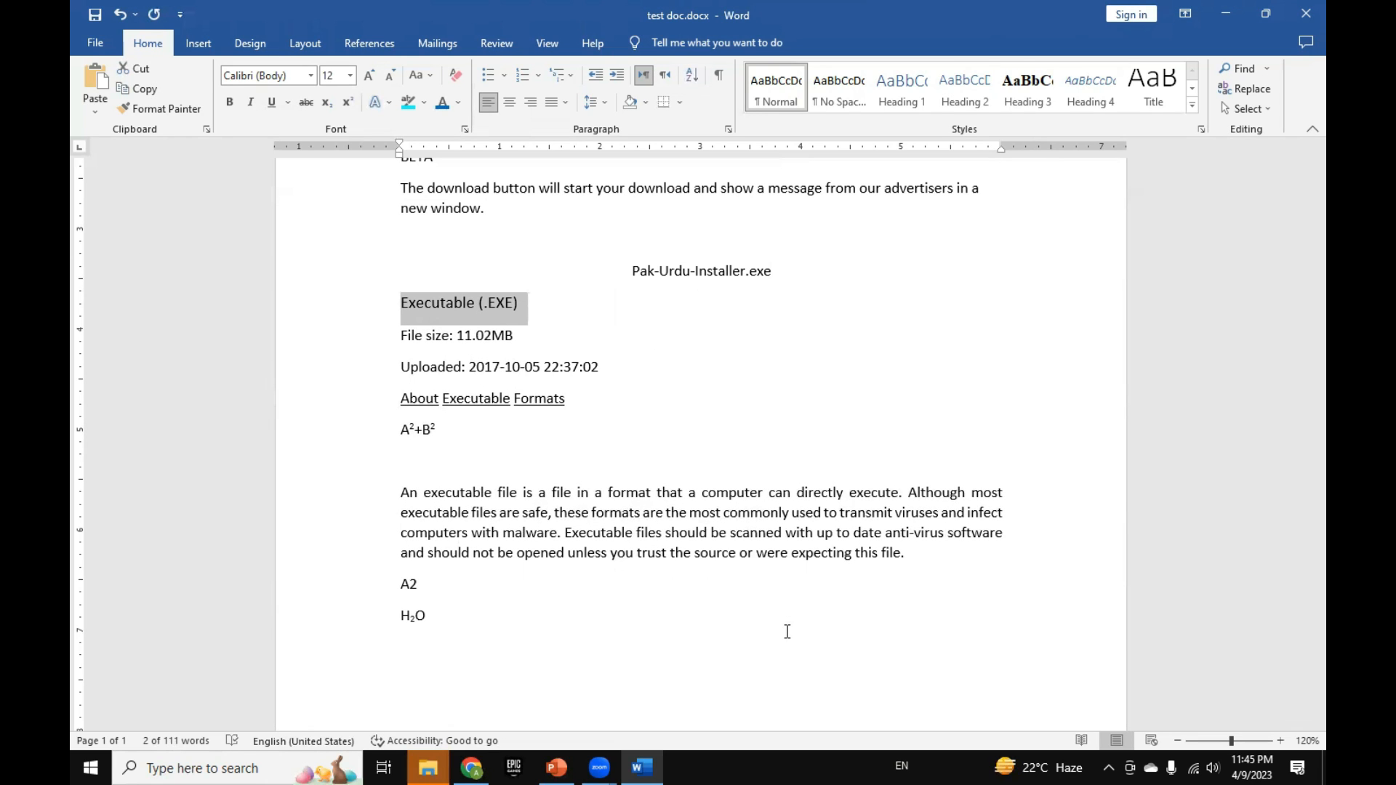
Step: Write ">" and "<" on separate lines below the A²+B² expression, with an empty line after them
key("Down")
key("Down")
key("Down")
key("Down")
key("Down")
type(".")
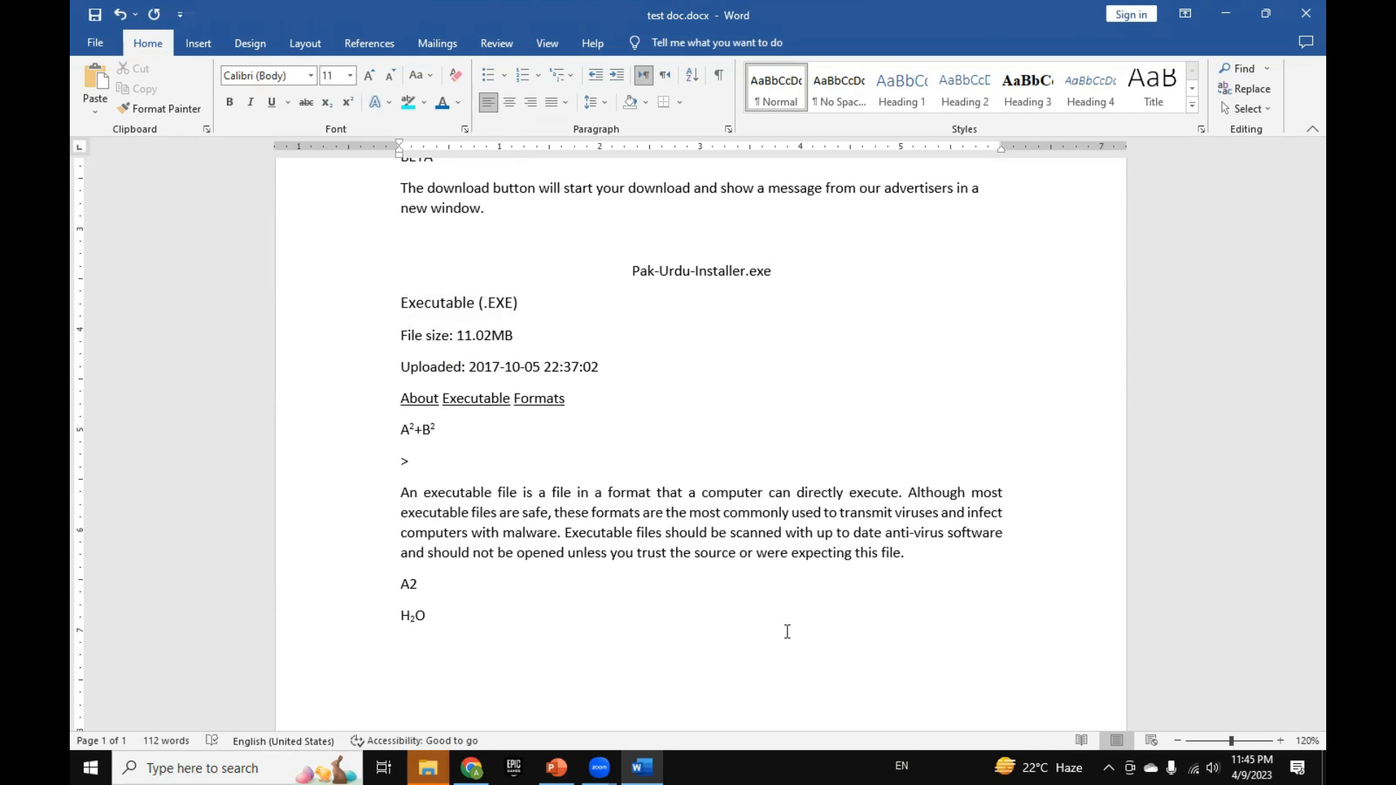
type(">")
key("Return")
type("<")
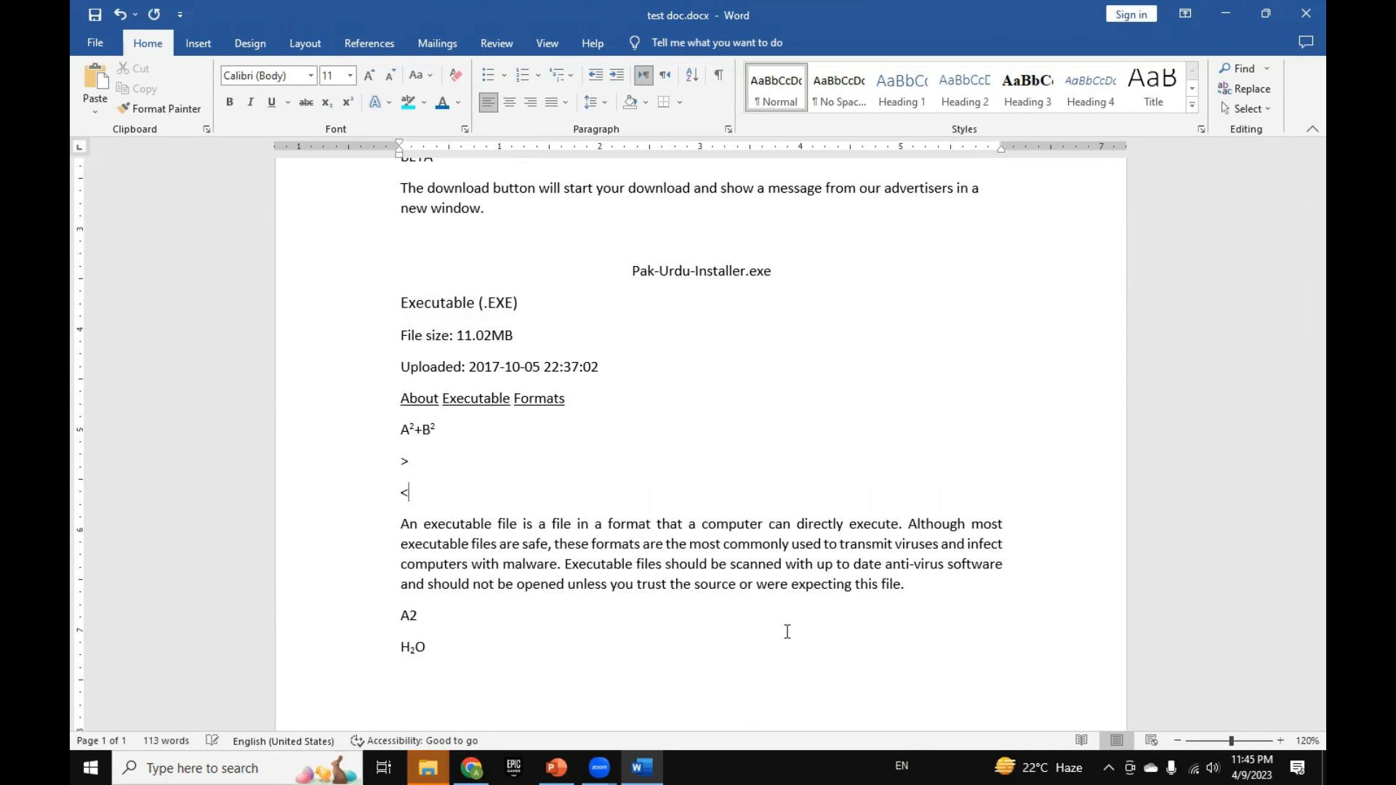
key("Return")
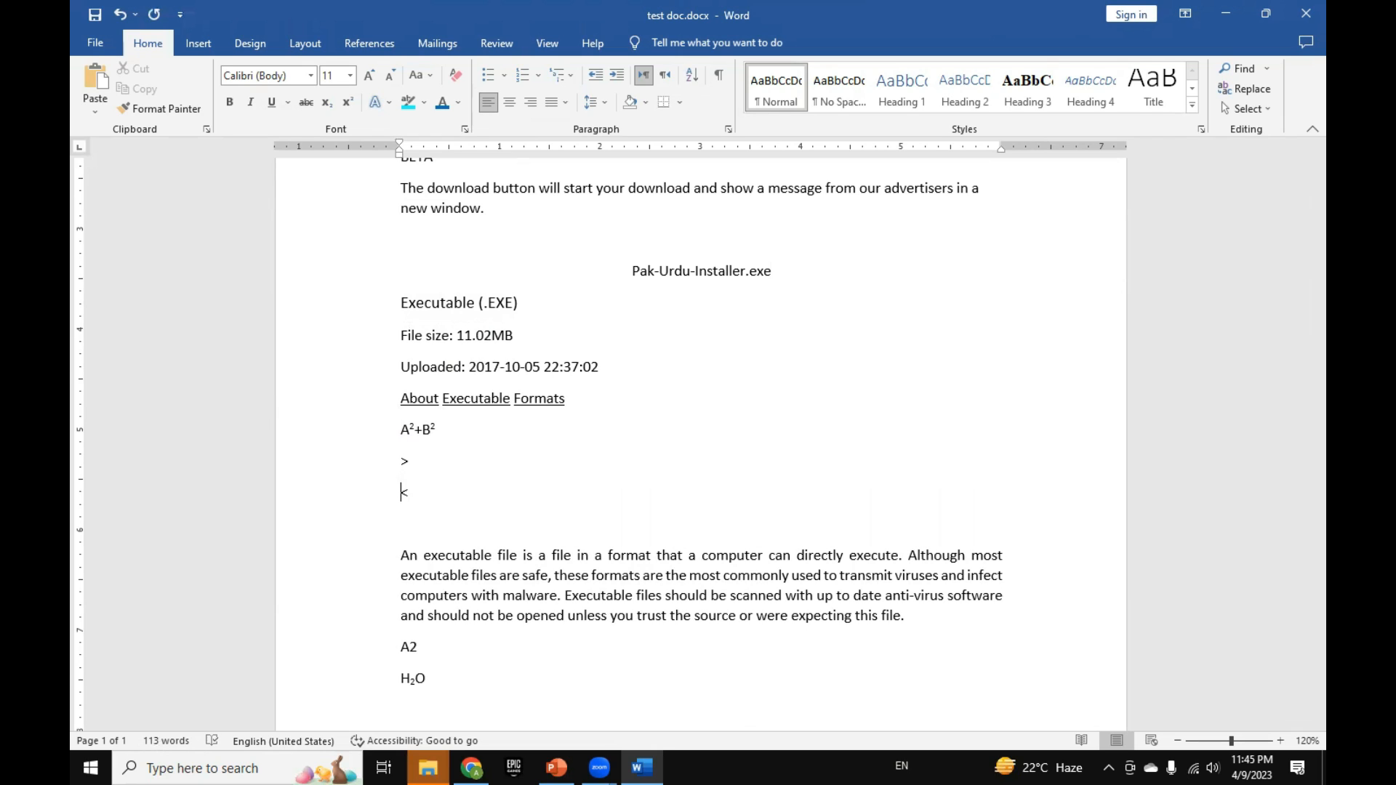
Step: Expand the ">" line below the A²+B² expression to read "Ctrl shif > grow font"
type("Ctrl ")
type("shif")
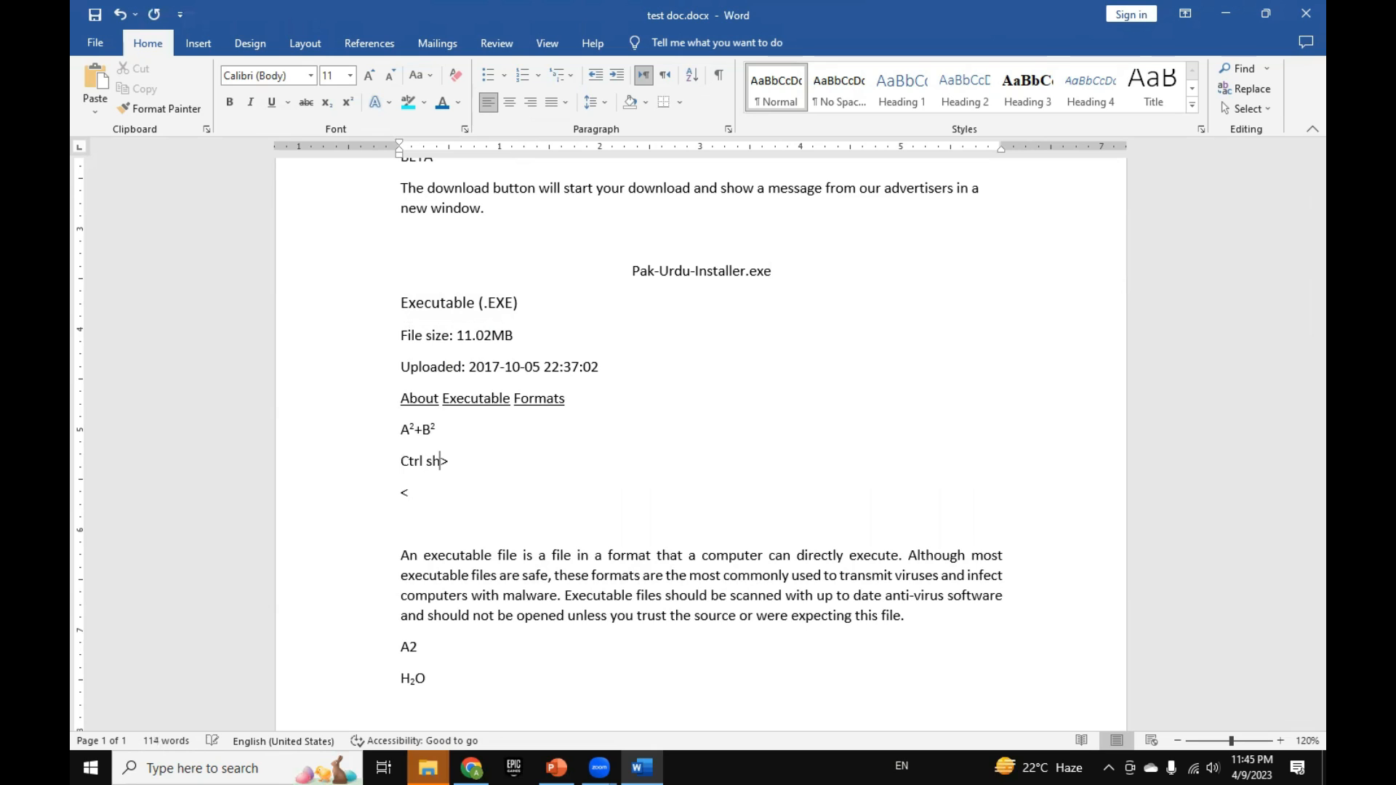
key("shift+Home")
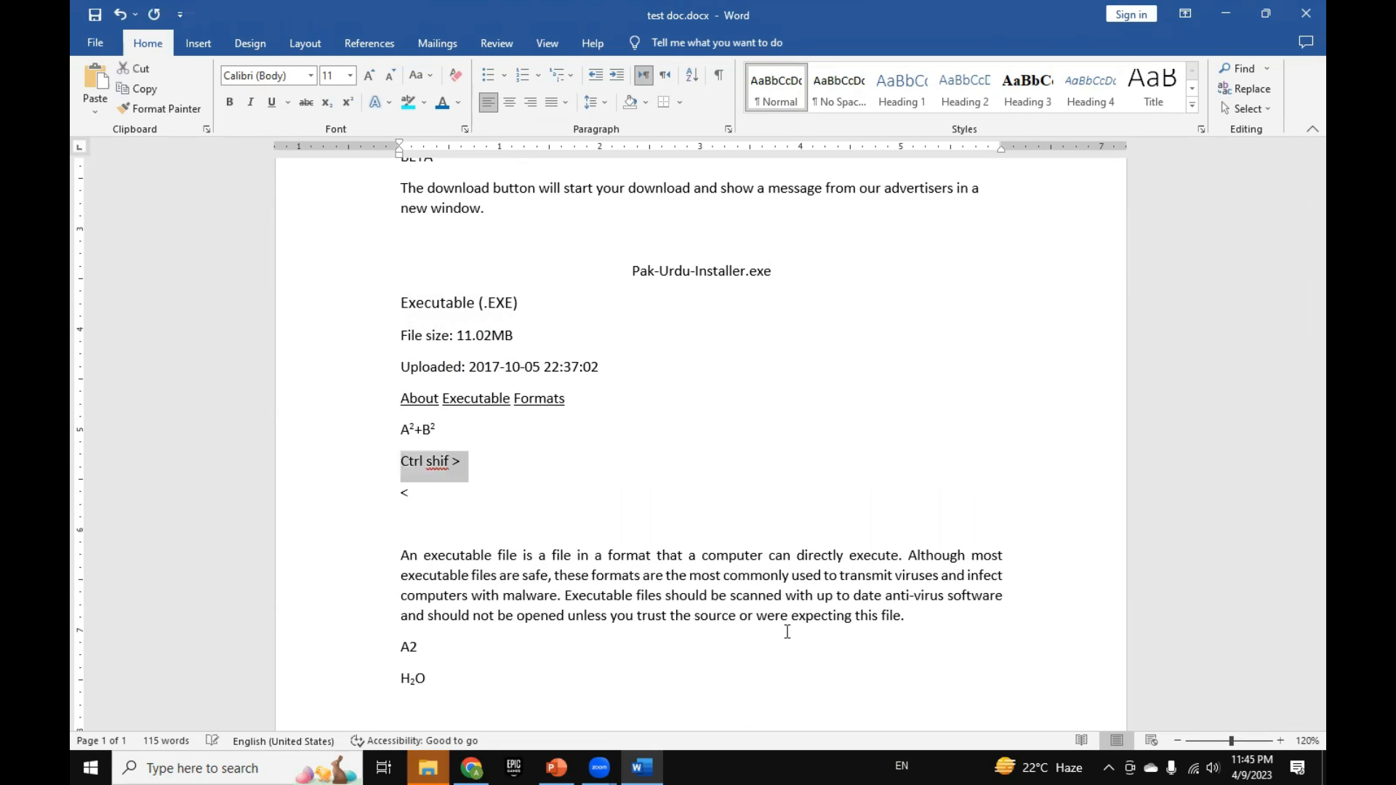
key("Right")
type("f")
key("BackSpace")
type("grow fond")
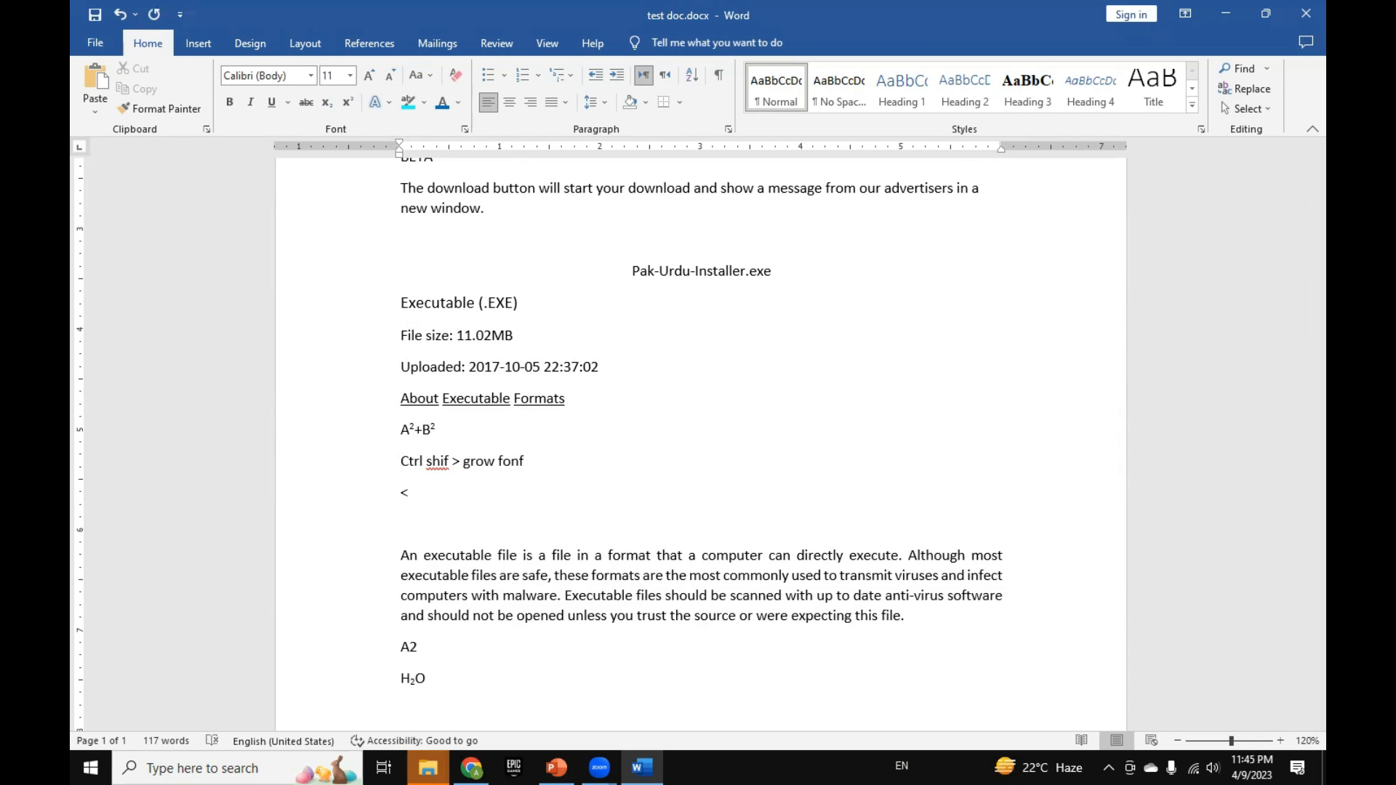
Step: Examine the Font dialog's options from the empty line above the "An executable file" paragraph and close it without changes
left_click(524, 555)
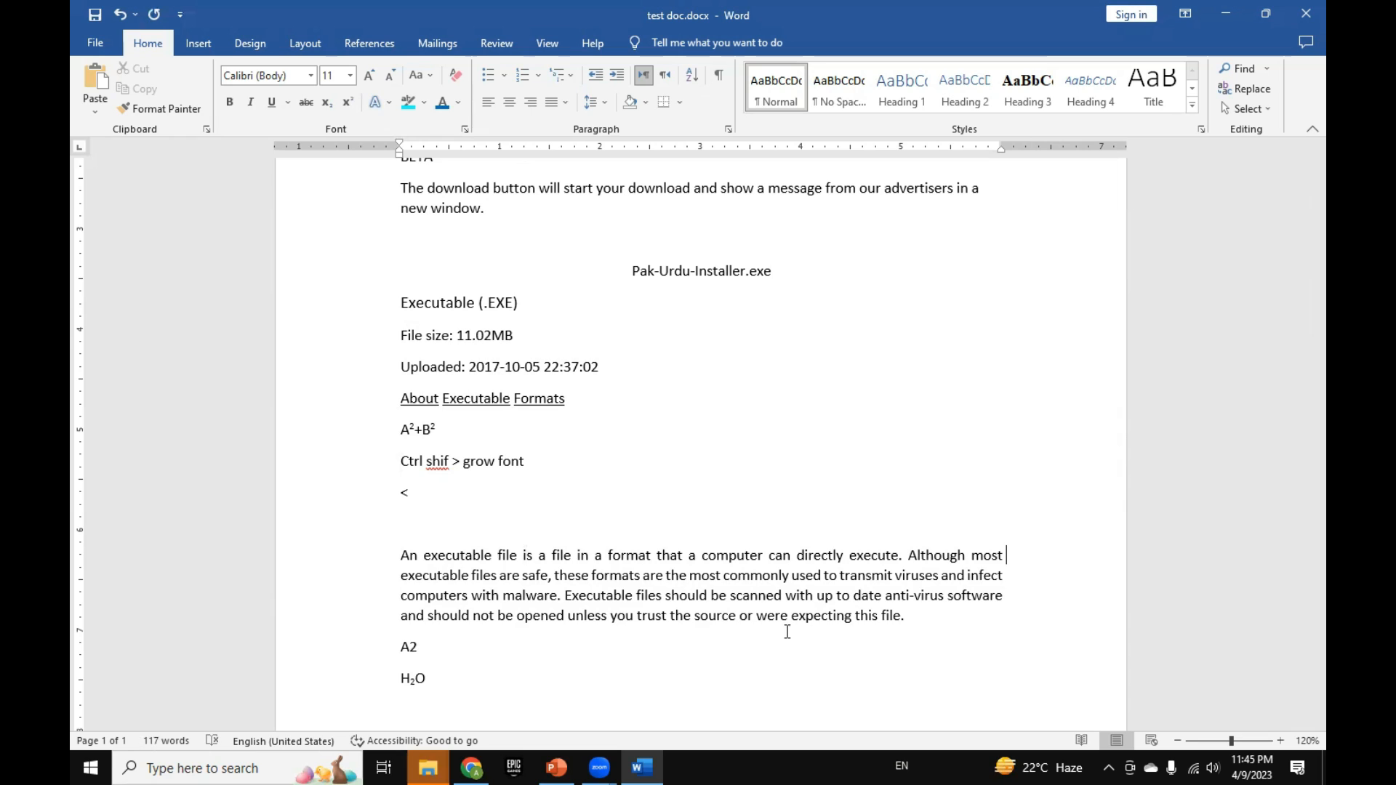
key("shift+Home")
key("Up")
key("Up")
key("Up")
key("Up")
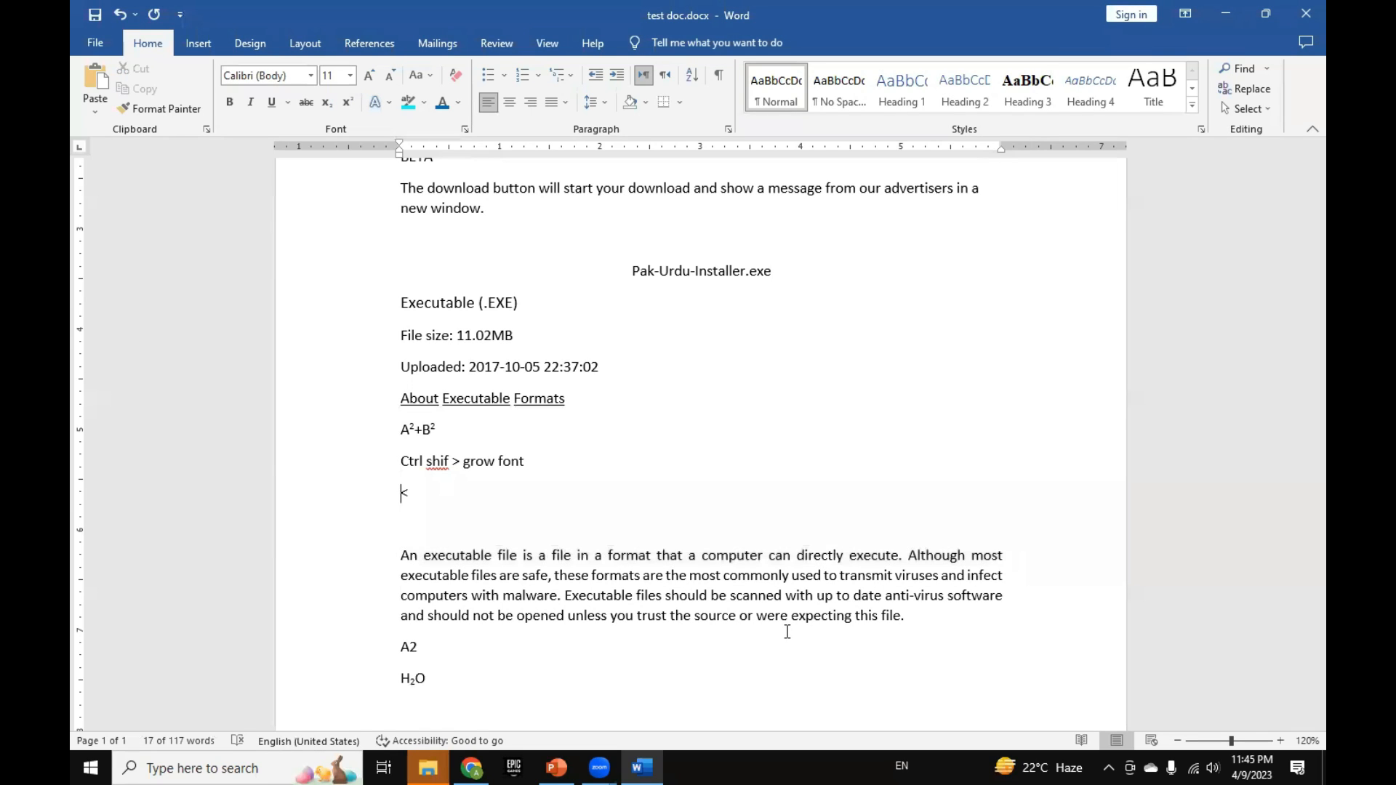
key("Down")
key("Down")
key("Down")
key("Down")
key("Up")
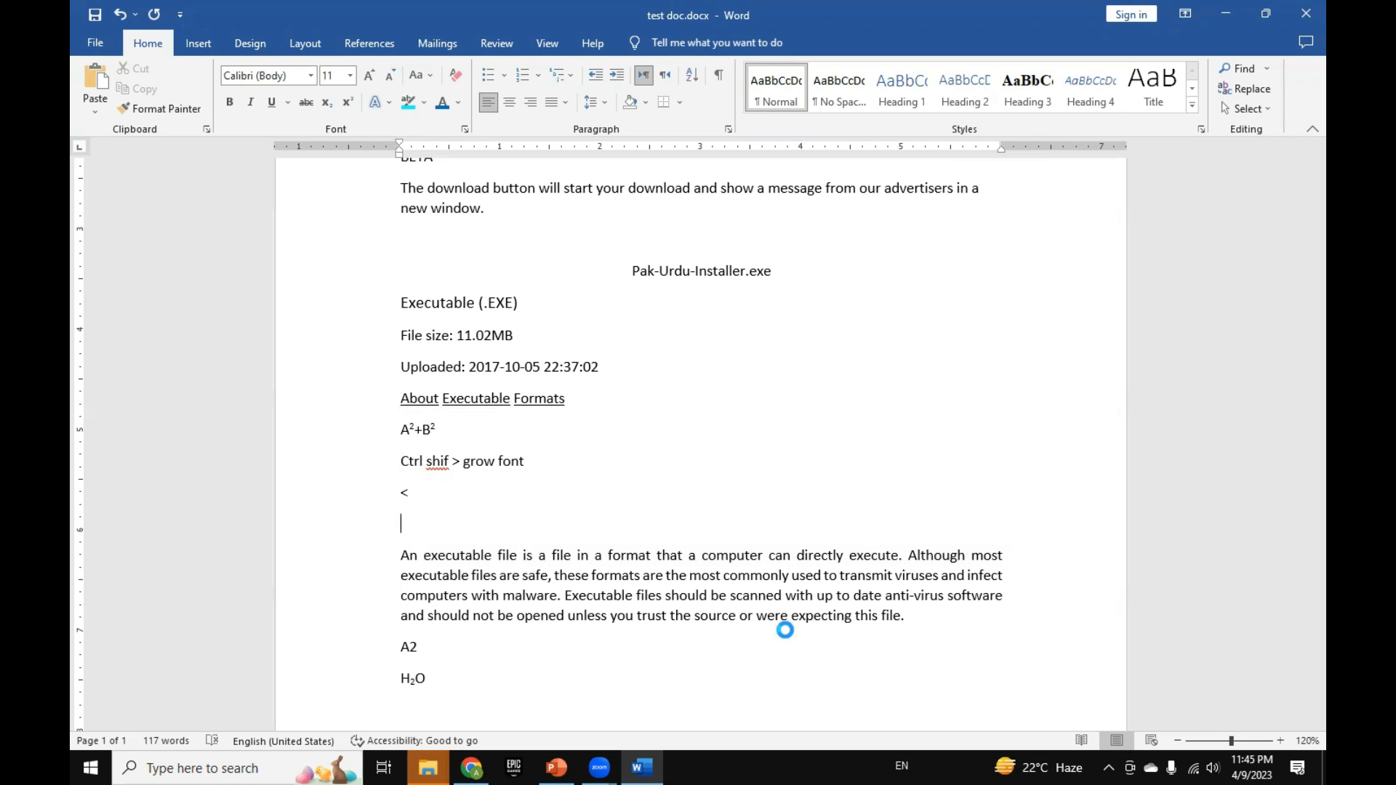
key("ctrl+d")
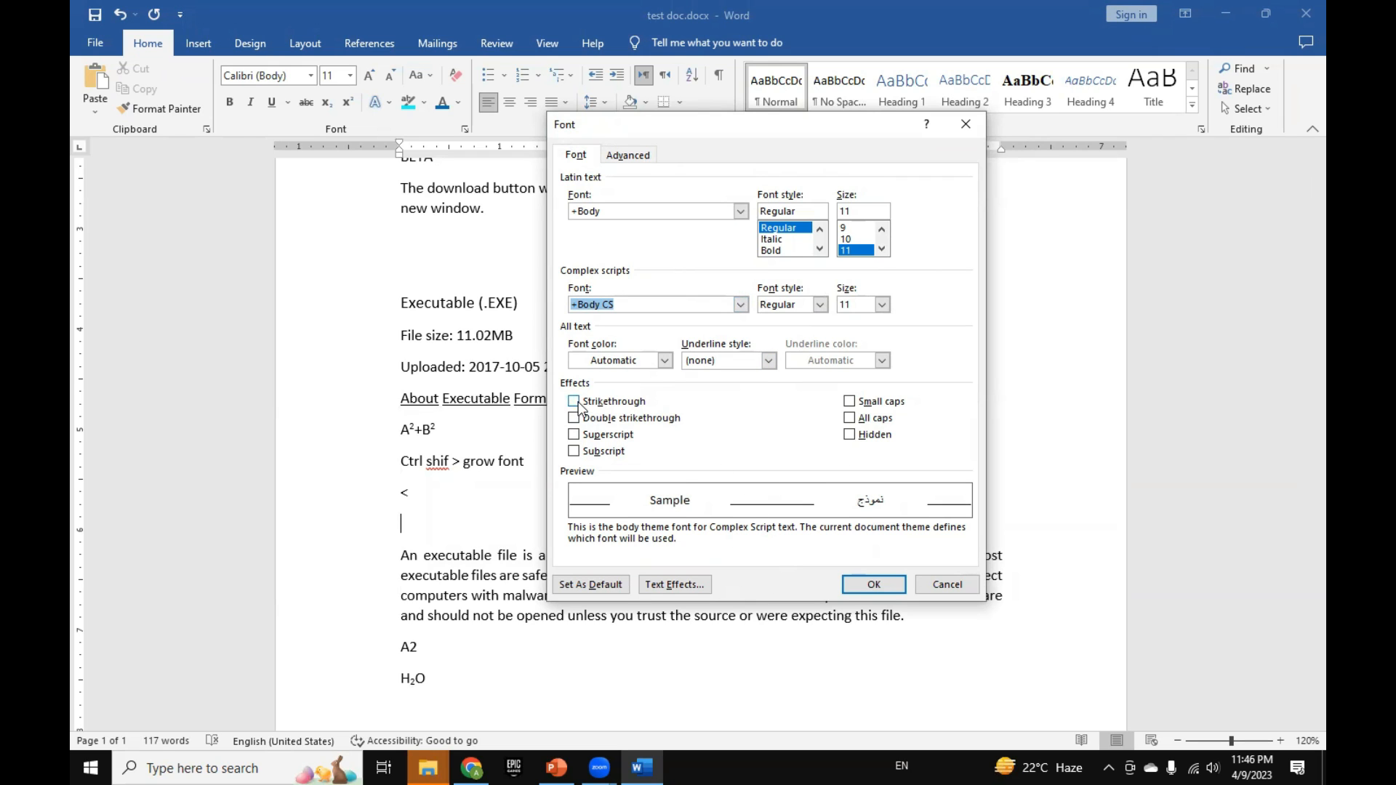
left_click(970, 122)
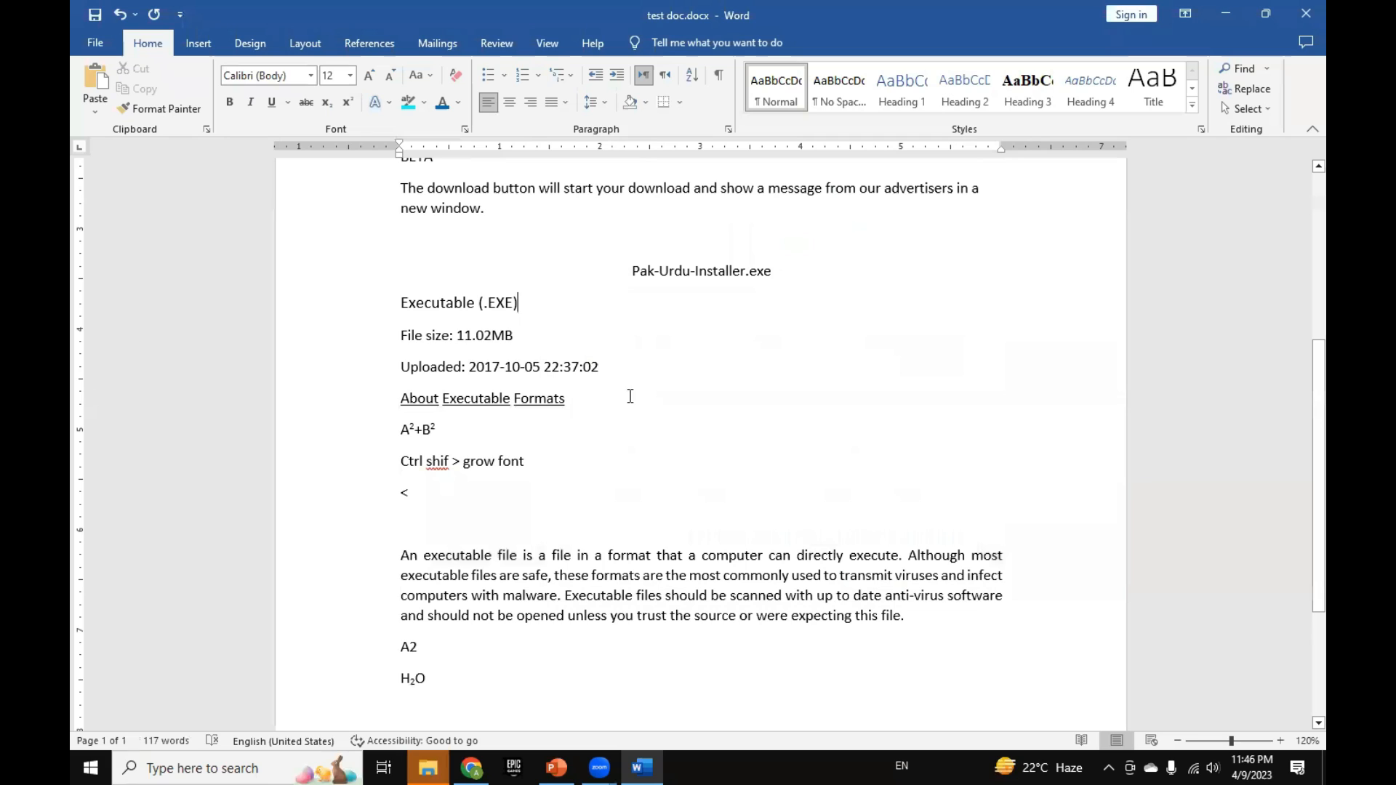
Step: Apply the Strikethrough effect to the word "executable" at the start of the "An executable file" paragraph using the Font dialog
left_click_drag(426, 557, 499, 557)
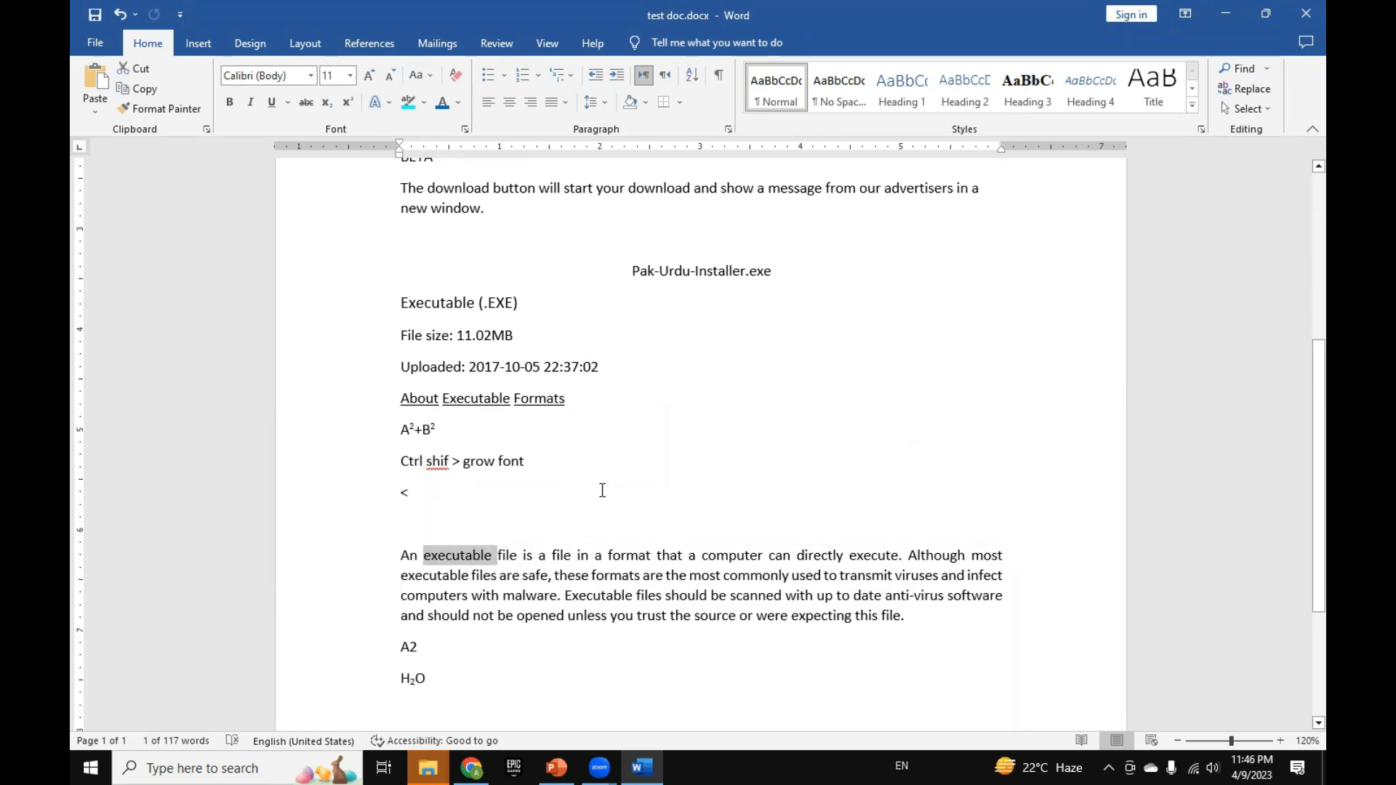
key("ctrl+d")
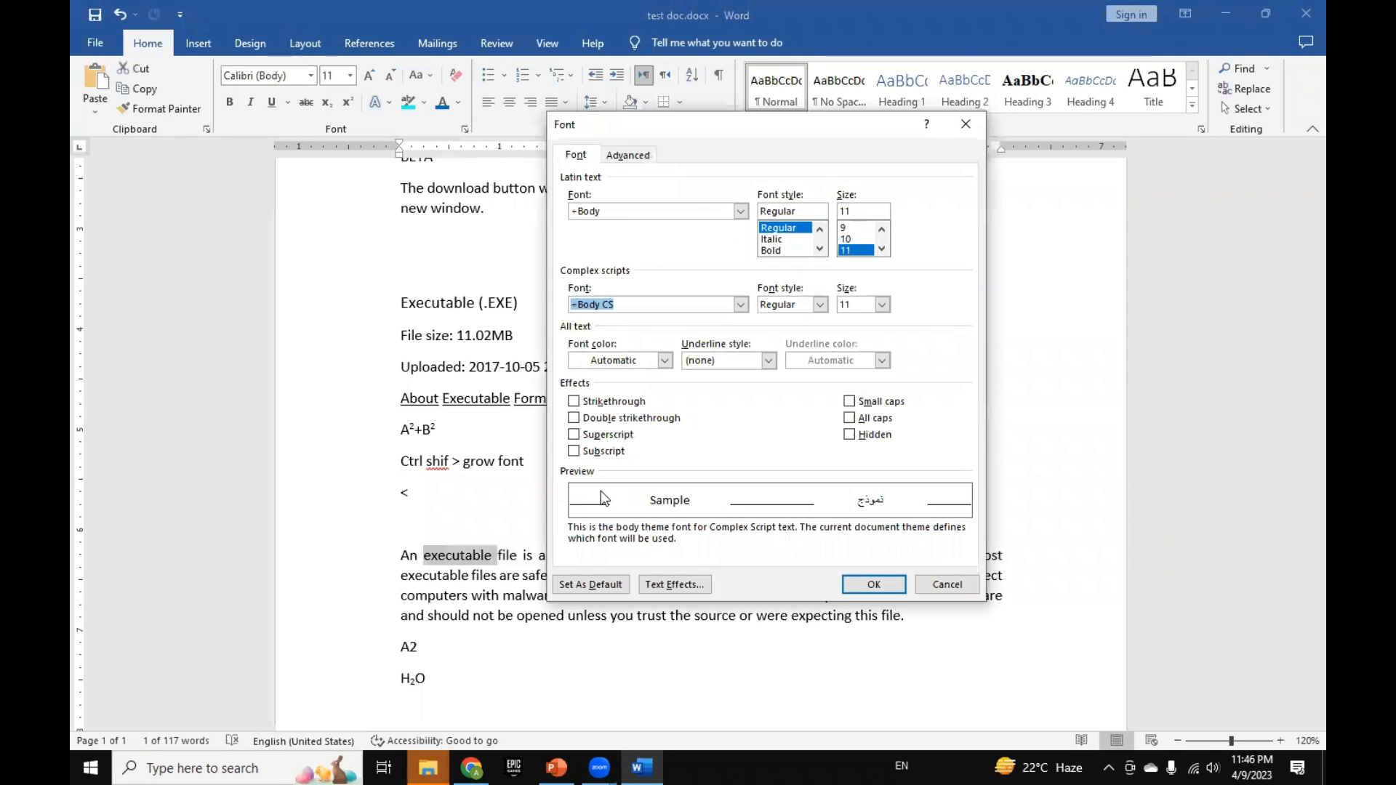
left_click(583, 403)
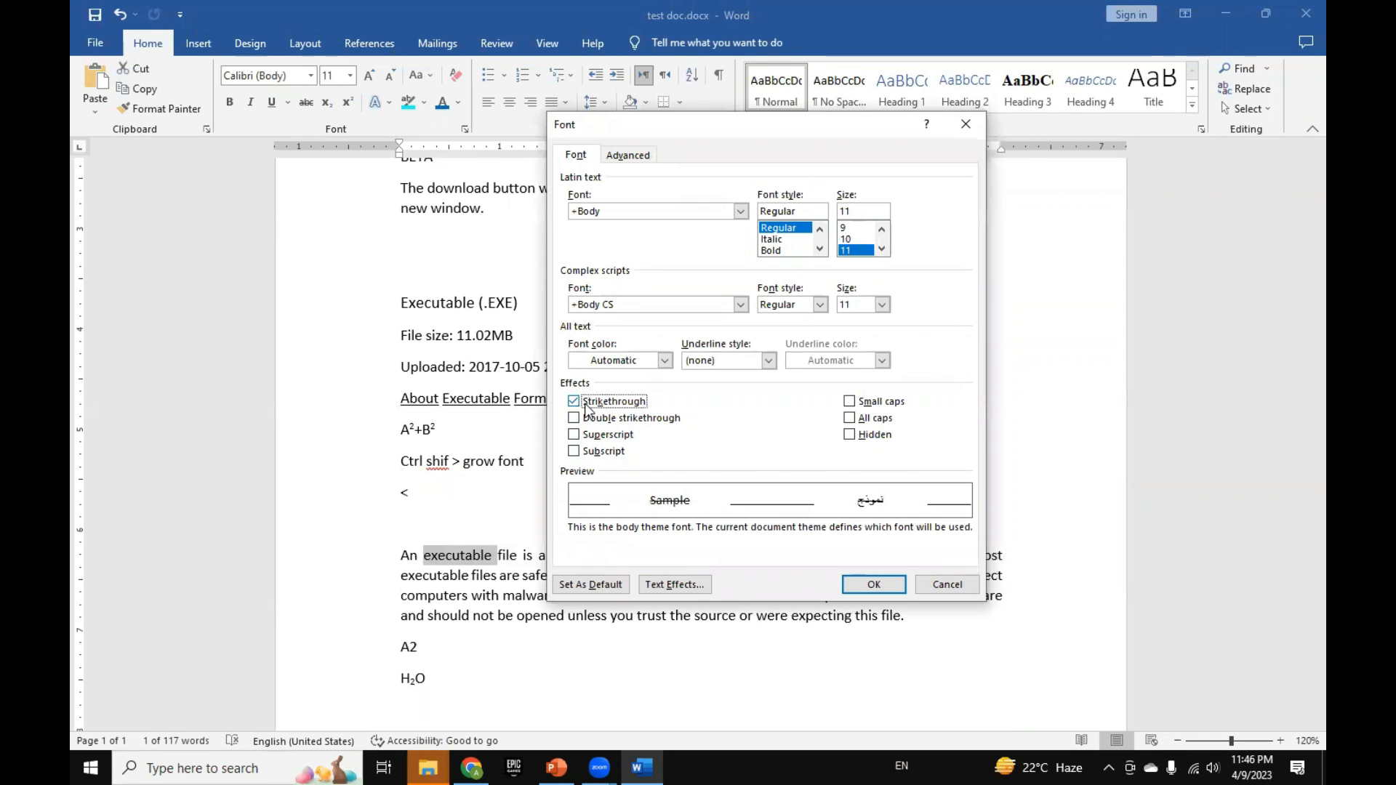
left_click(873, 584)
left_click(479, 575)
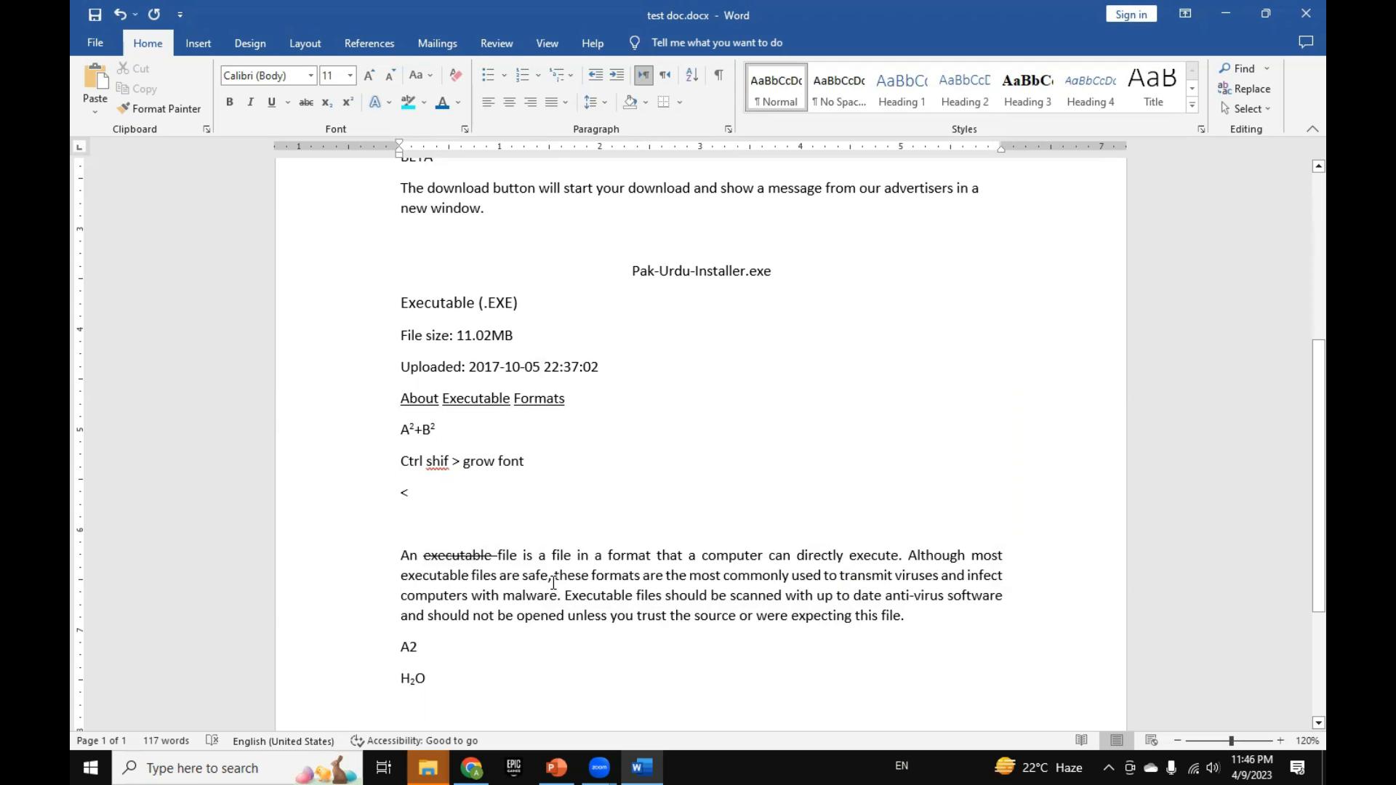
Step: Examine the Font dialog's basic and advanced character spacing settings, including the Scale and Spacing choices, and close it without changes
key("ctrl+d")
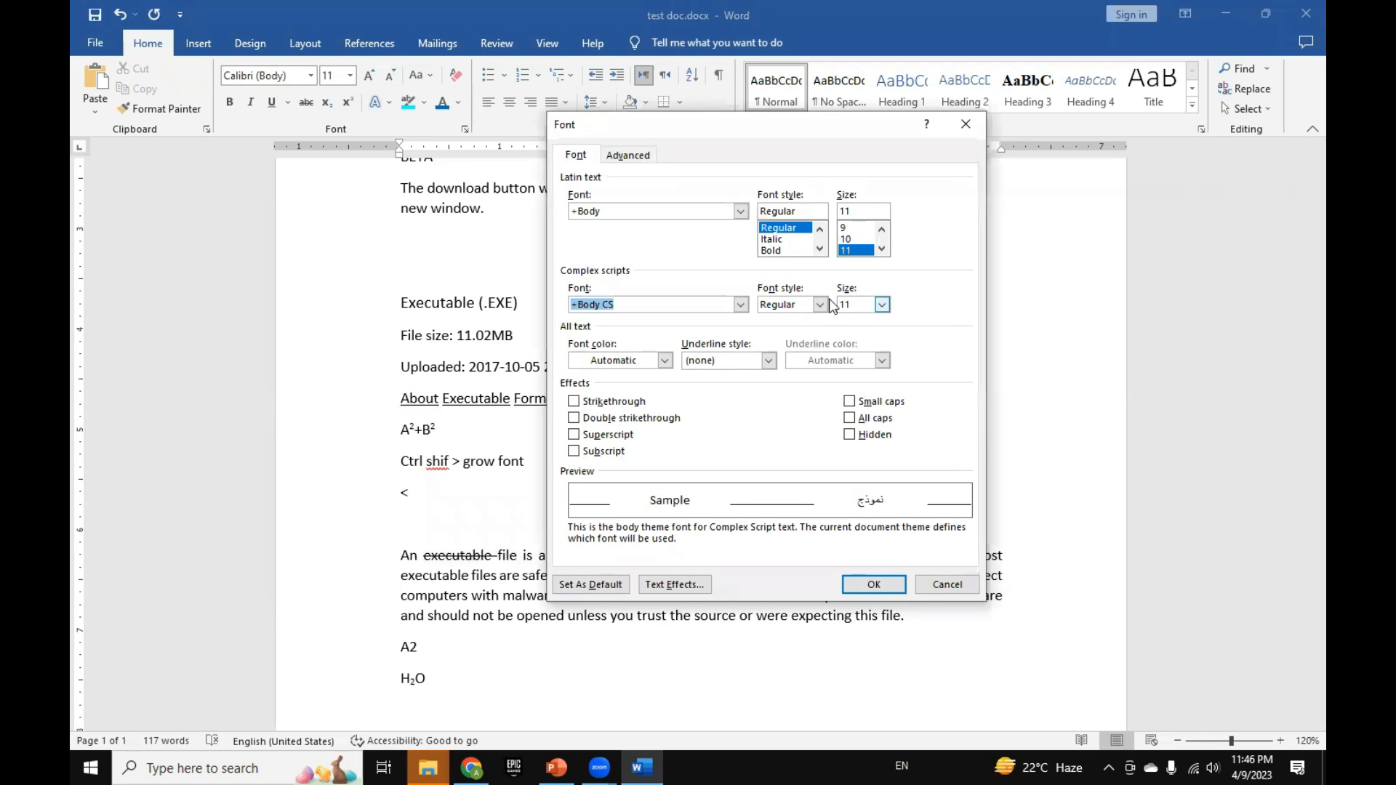
left_click_drag(803, 128, 980, 127)
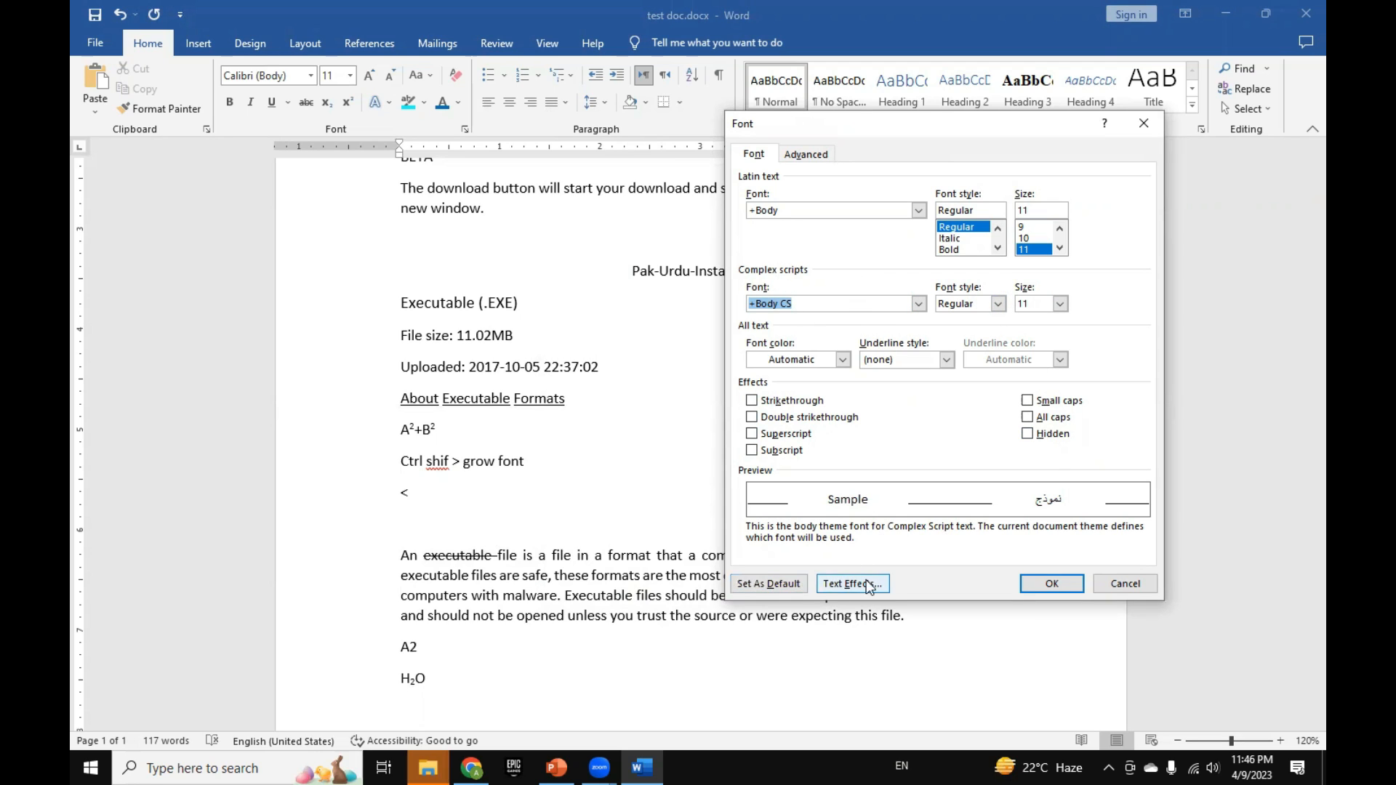
left_click(806, 154)
left_click(917, 197)
left_click(917, 197)
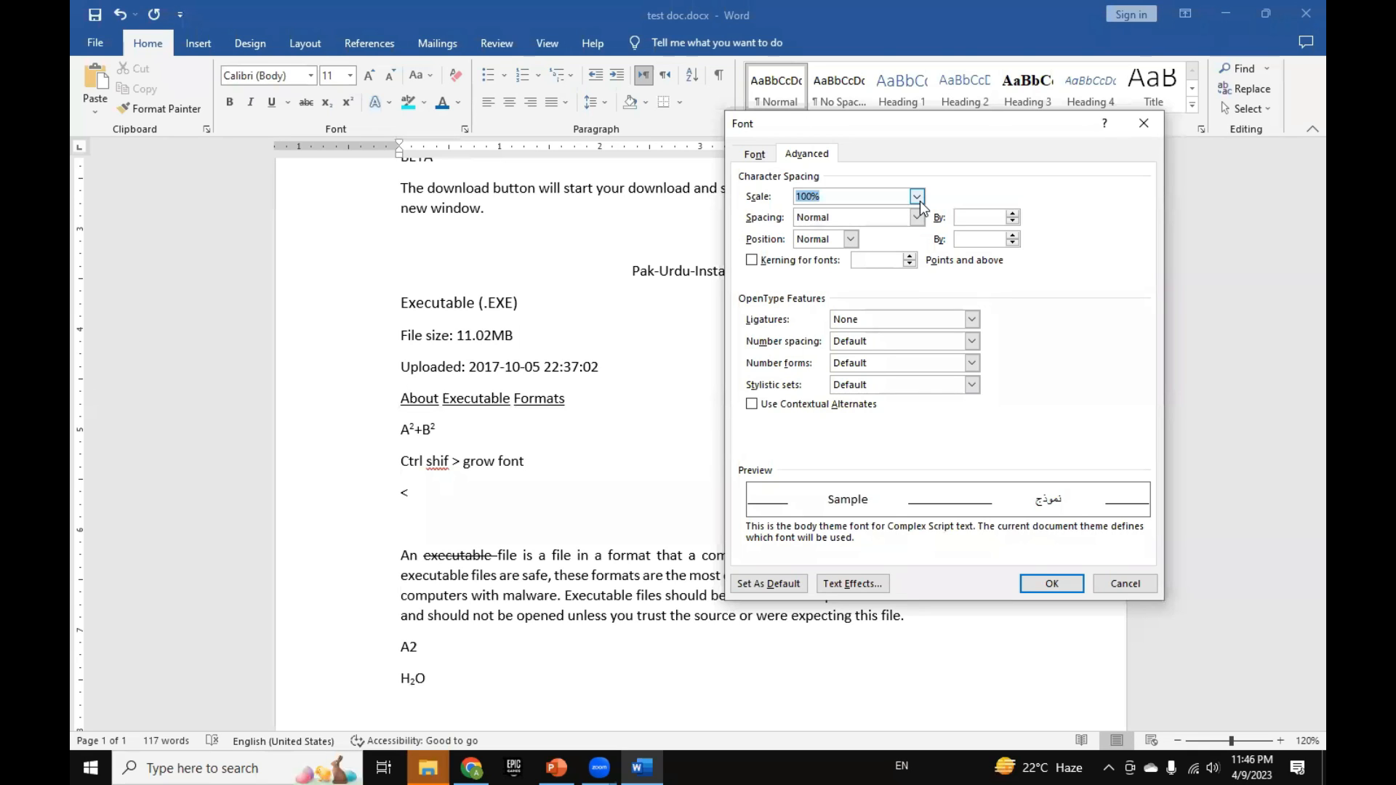
left_click(917, 218)
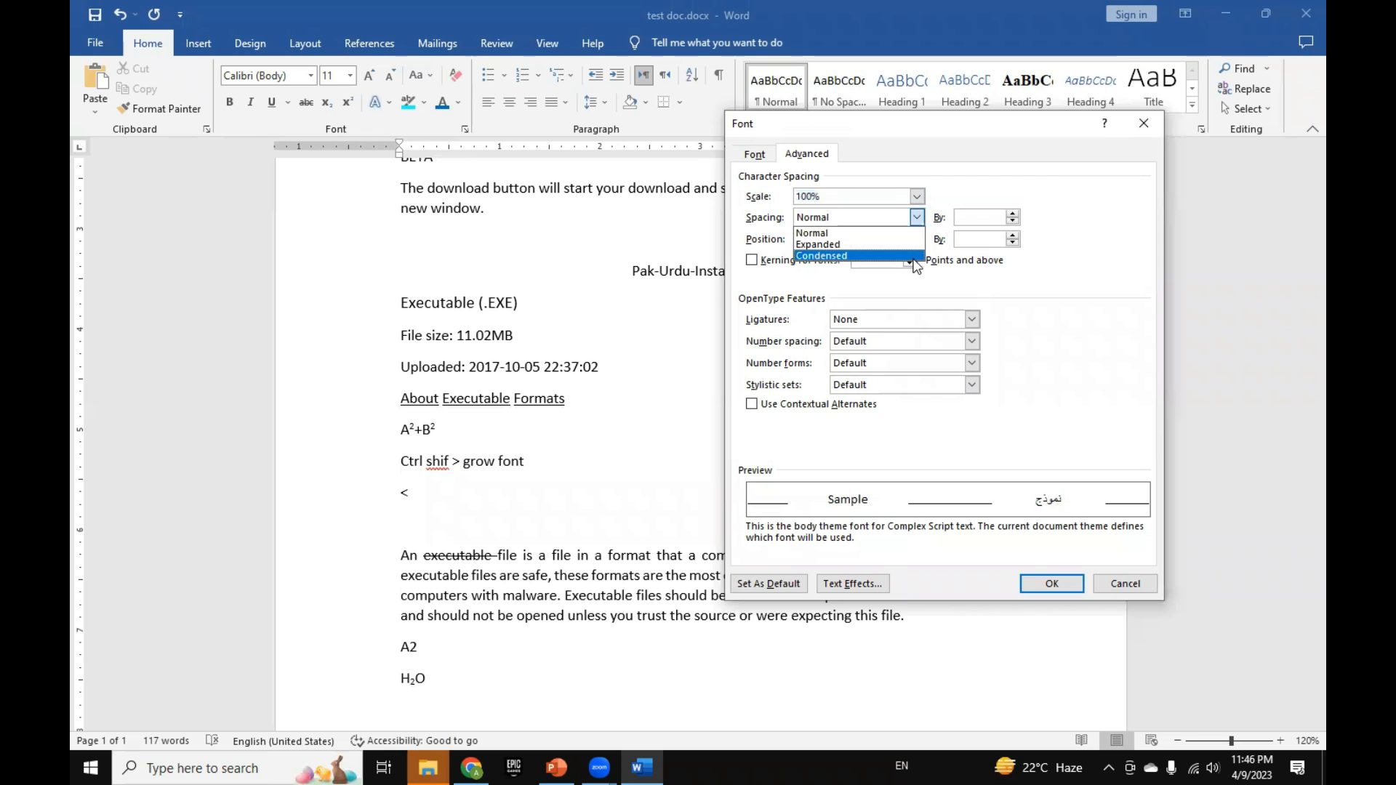
left_click(917, 217)
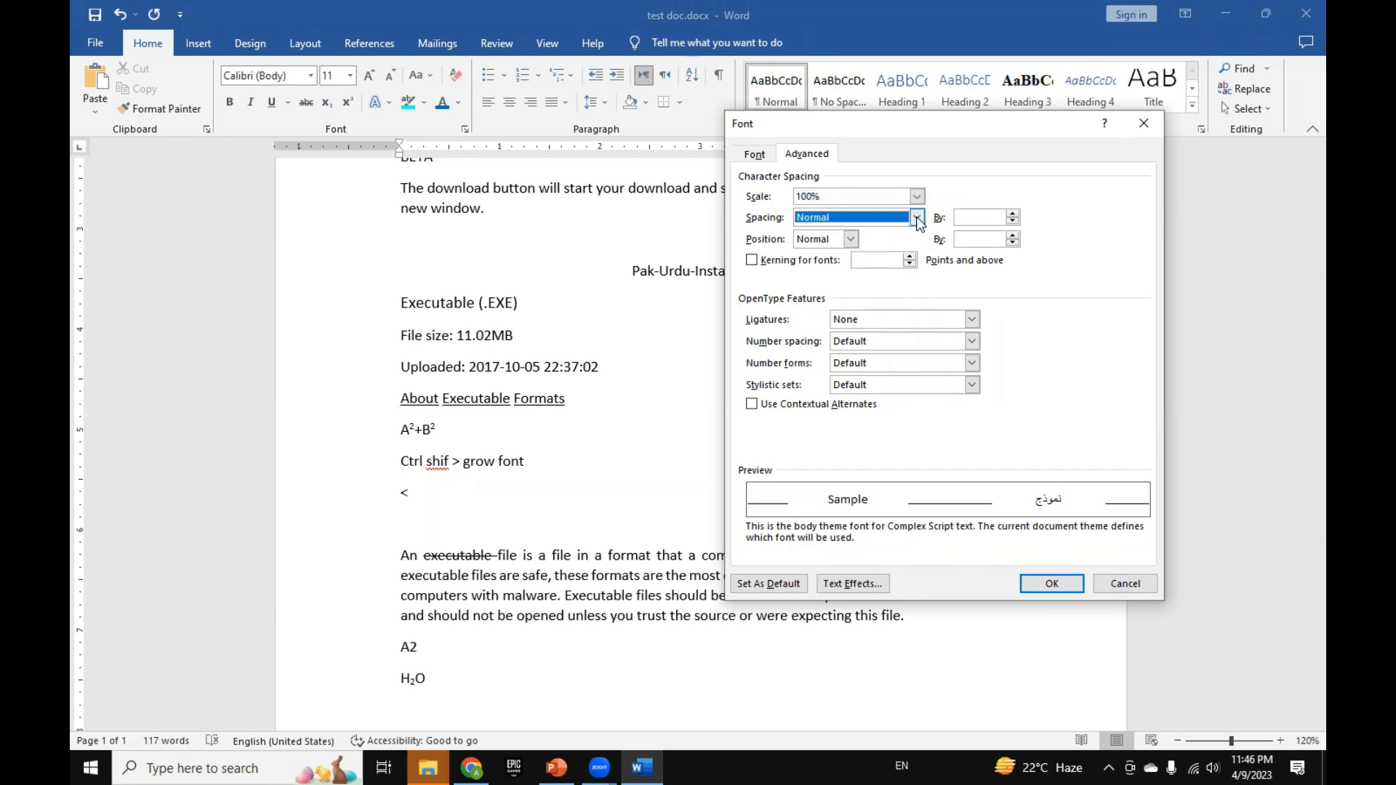
left_click(761, 155)
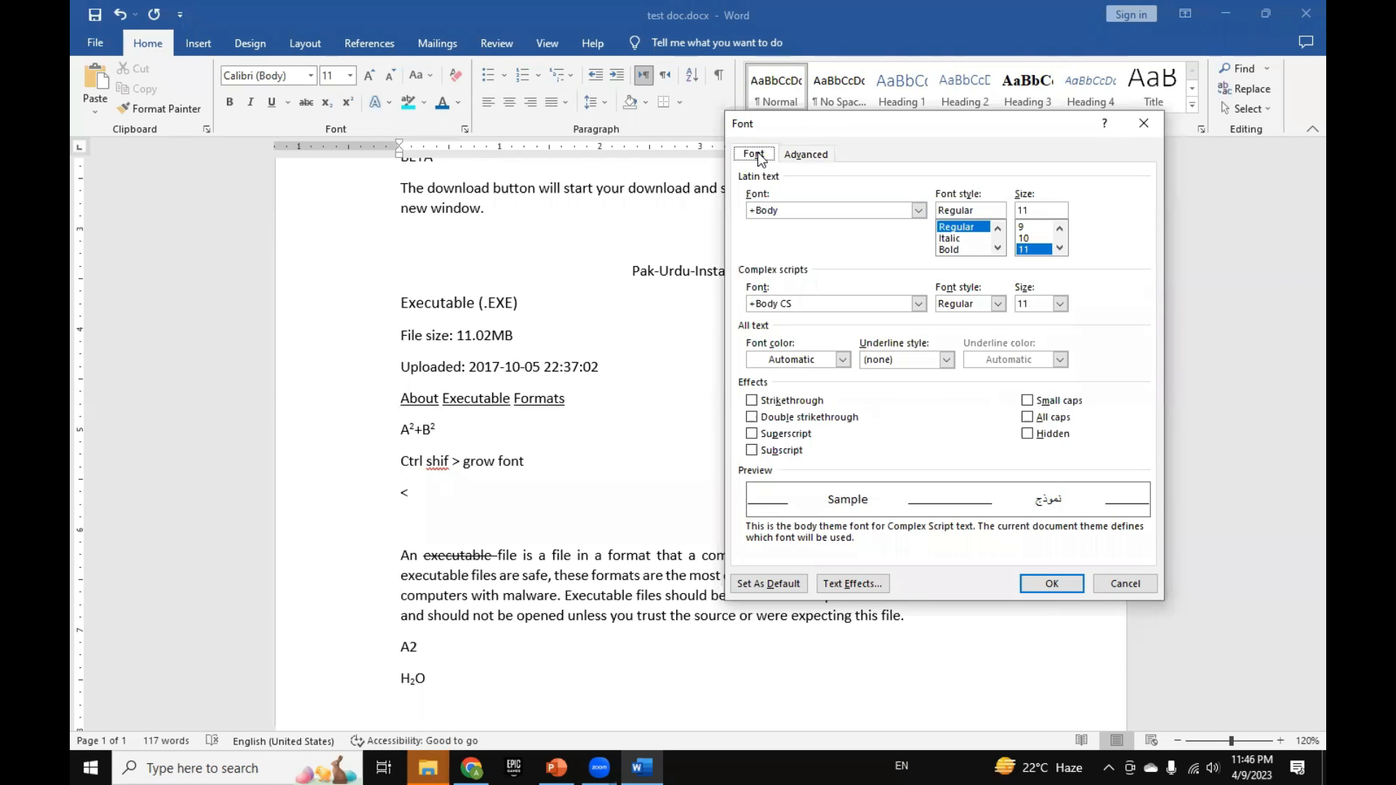
left_click(1145, 123)
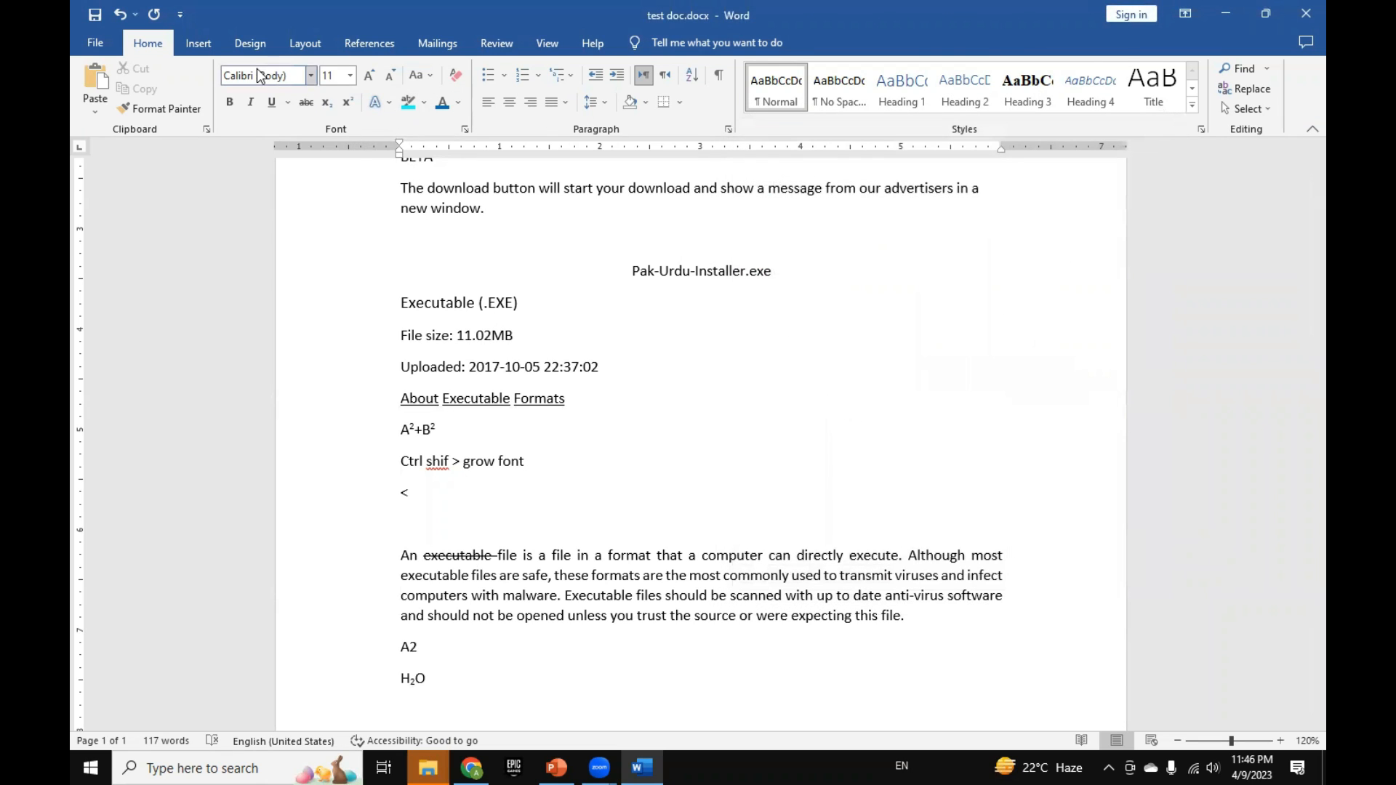
key("ctrl+d")
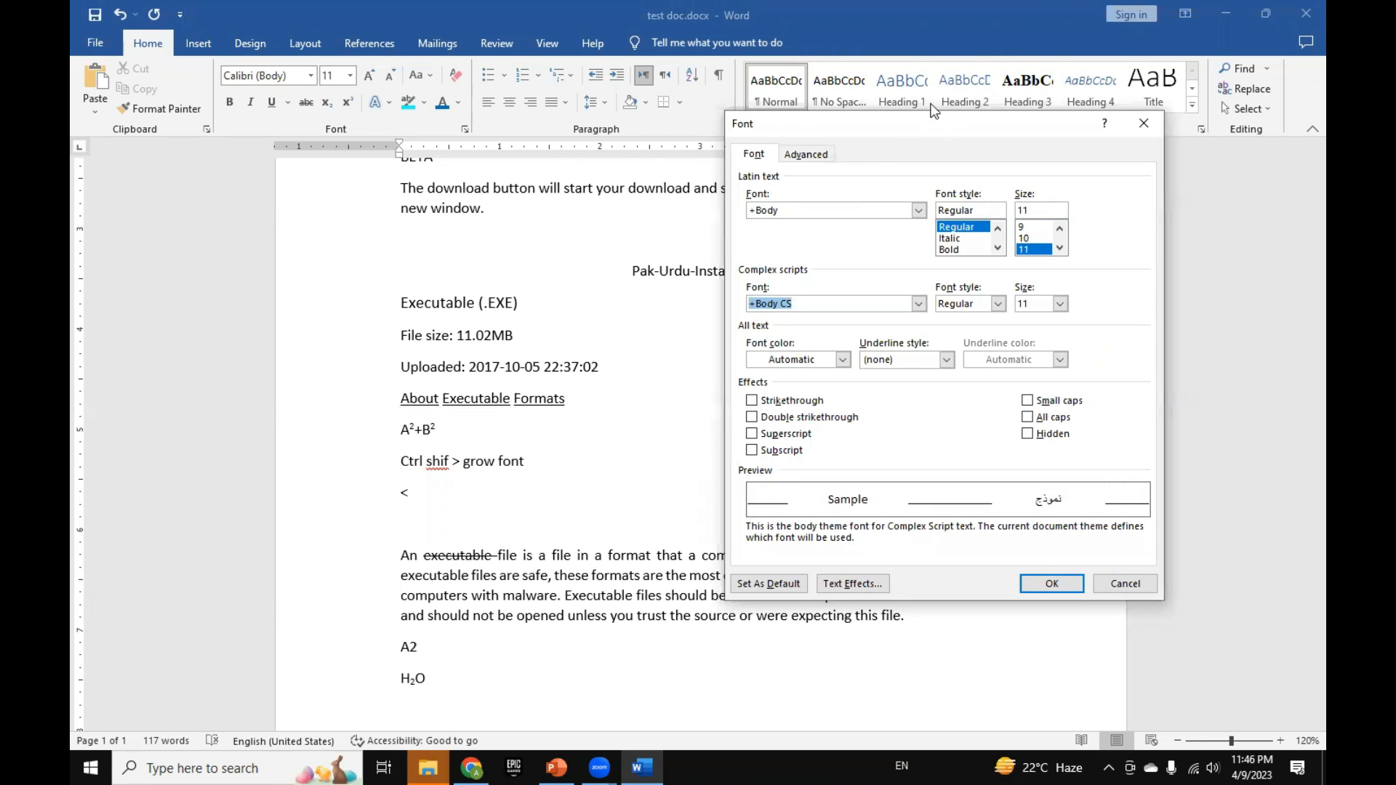
left_click(1144, 123)
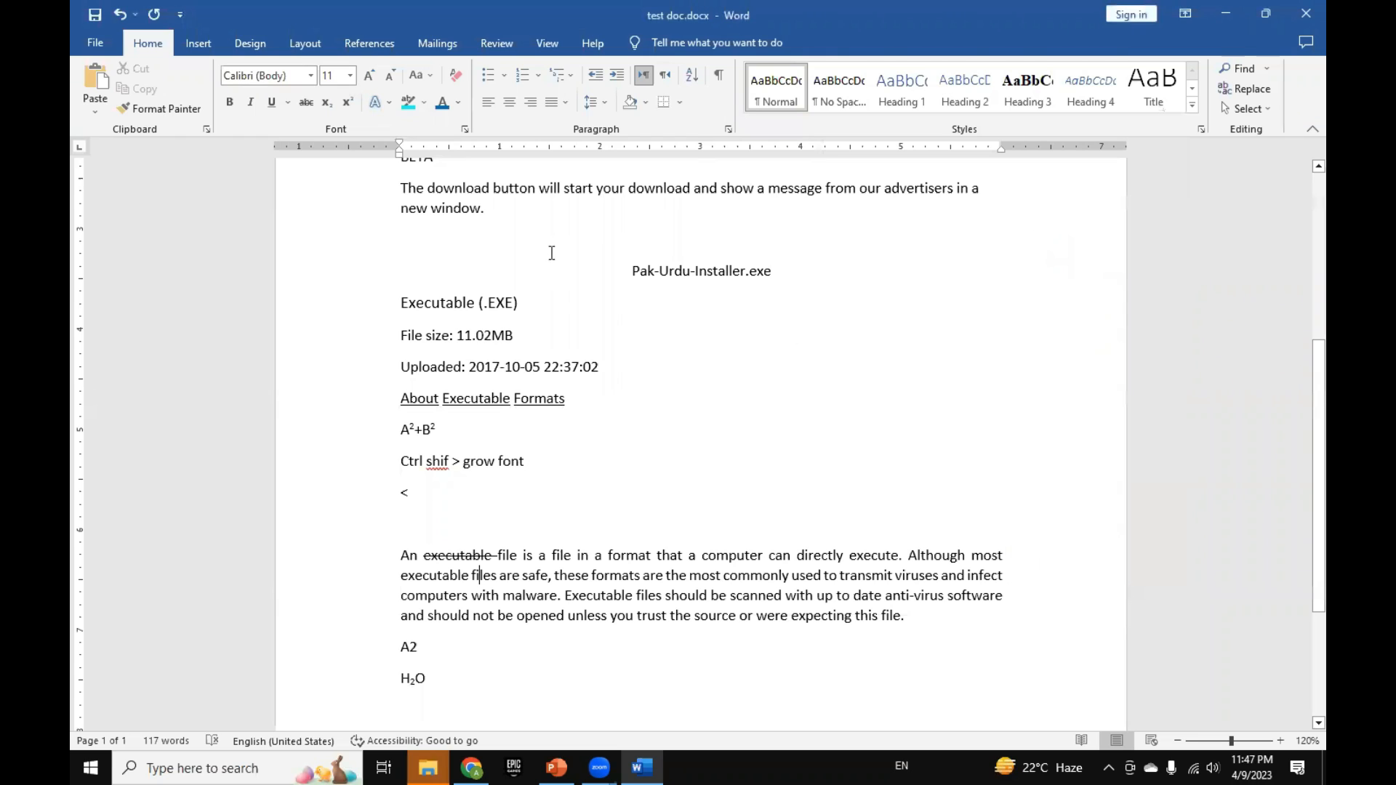
Step: Examine the indents and spacing options in the Paragraph dialog and close it without changes
left_click(730, 132)
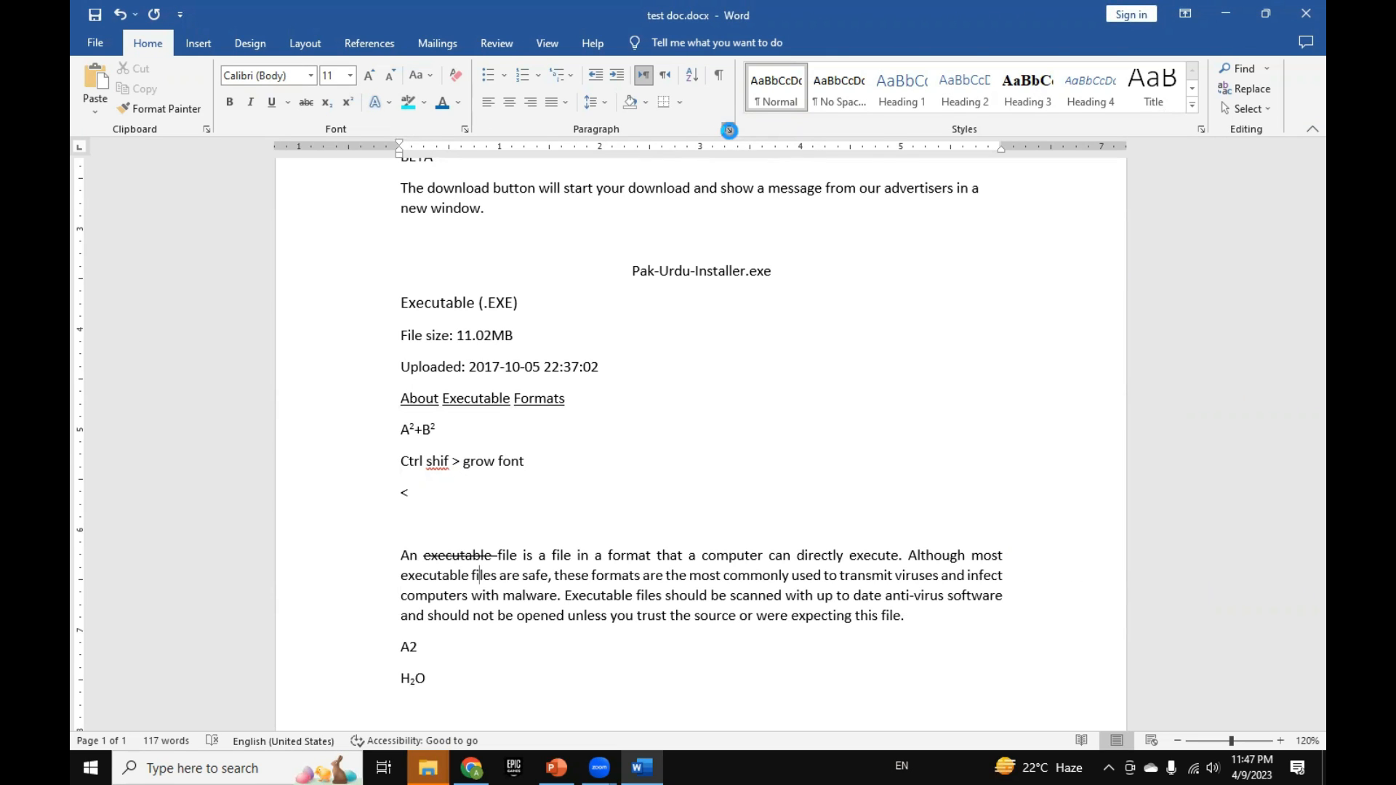
left_click_drag(730, 138, 911, 145)
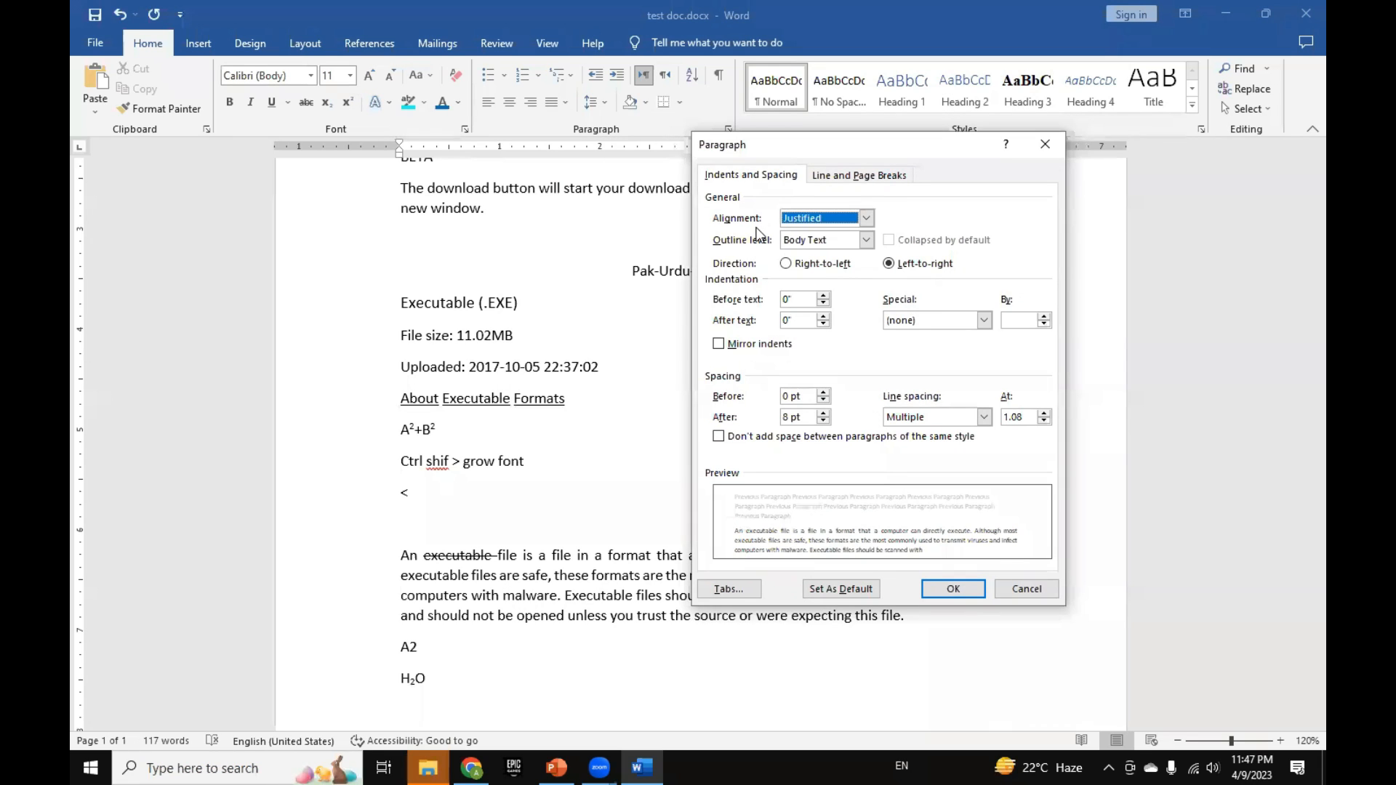
left_click_drag(811, 150, 849, 151)
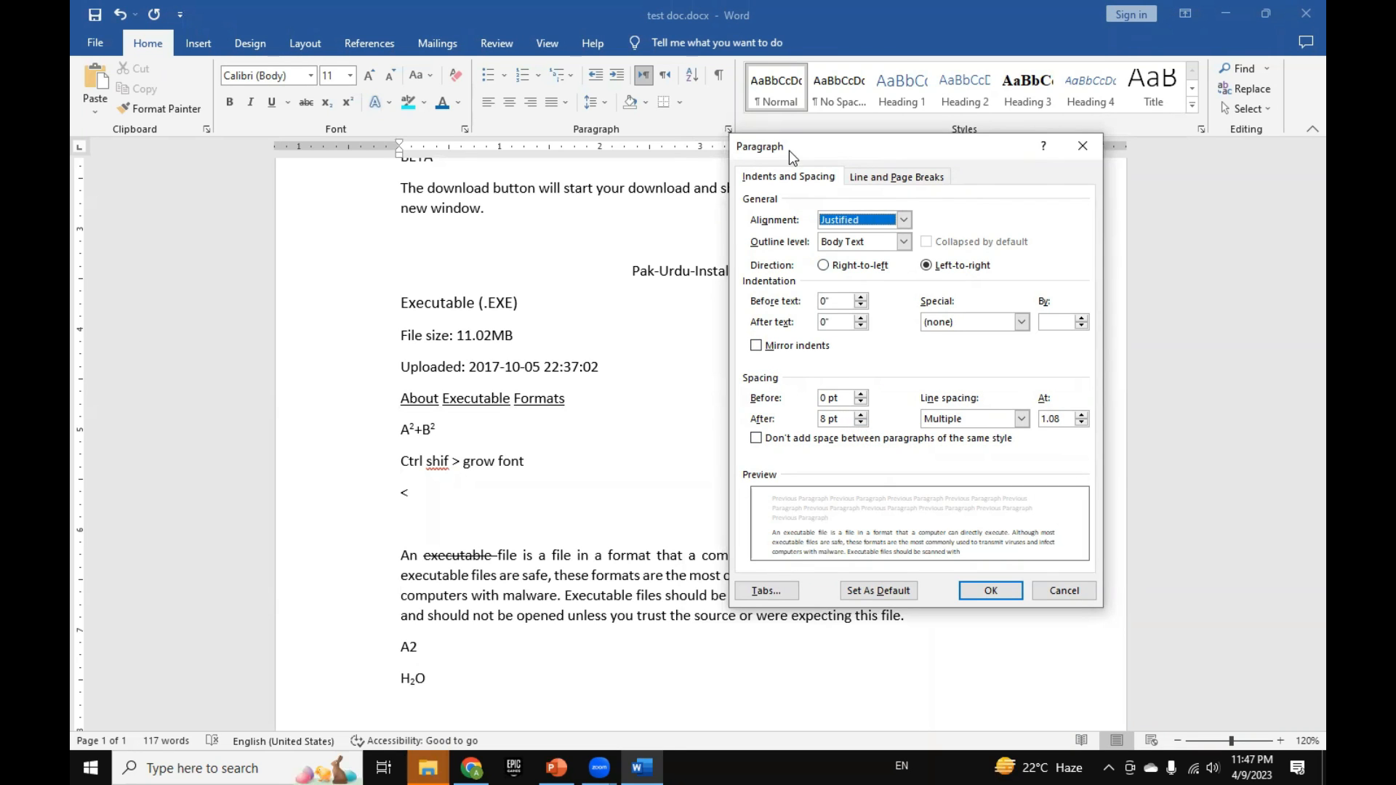
left_click_drag(788, 151, 823, 168)
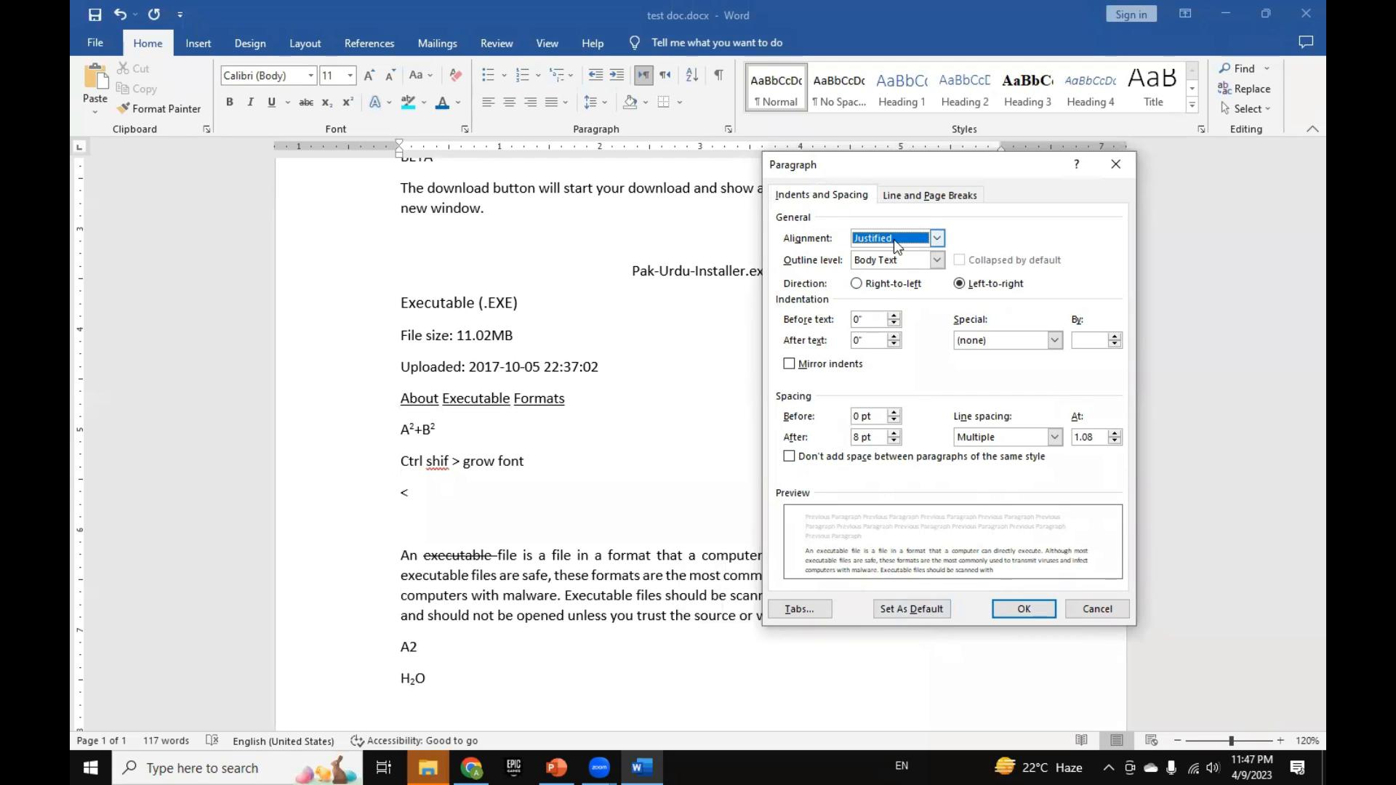
left_click(1116, 165)
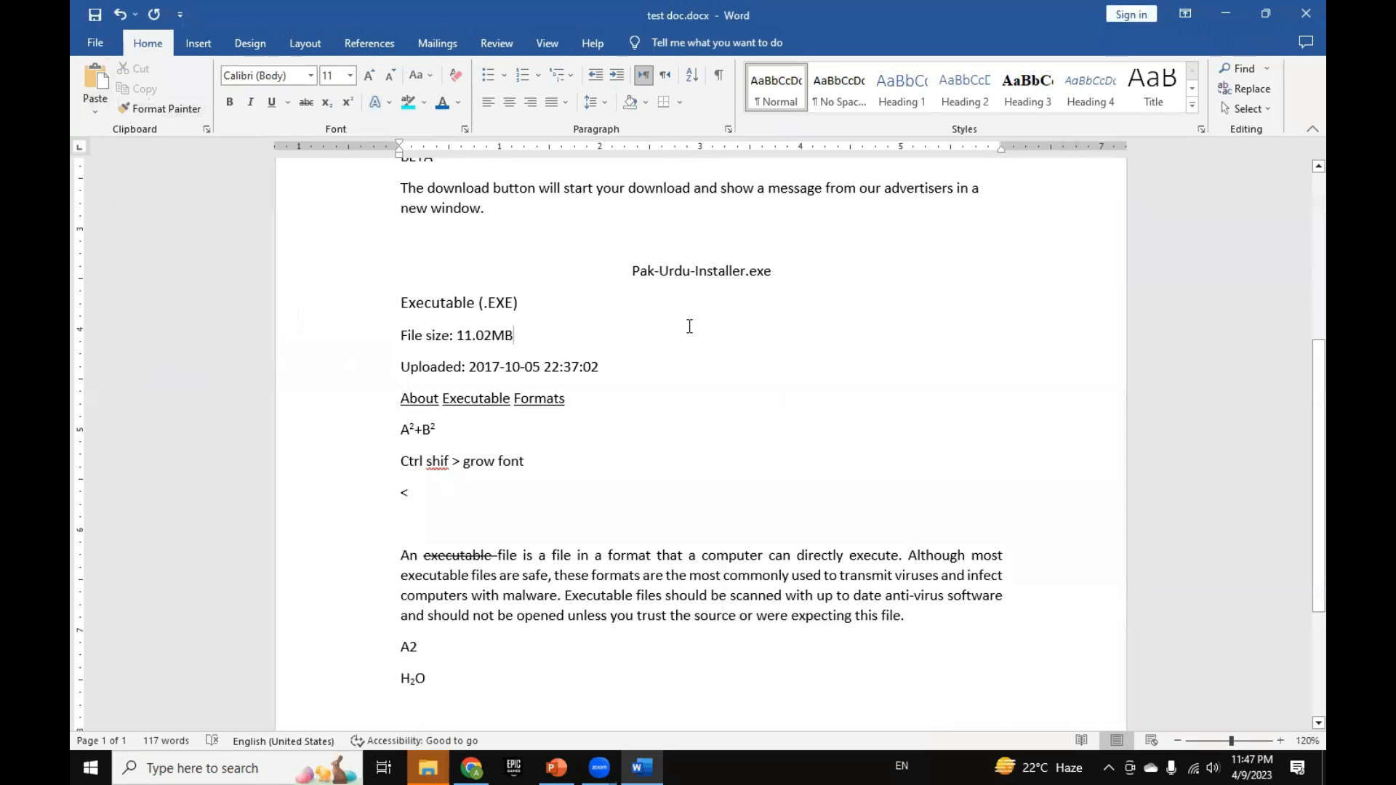
Step: Apply the blue font color to the first two lines, "SIGN UPLOG IN" and "Pak-Urdu-Installer", leaving them without text highlighting
scroll(689, 331, "up", 4)
scroll(689, 340, "up", 1)
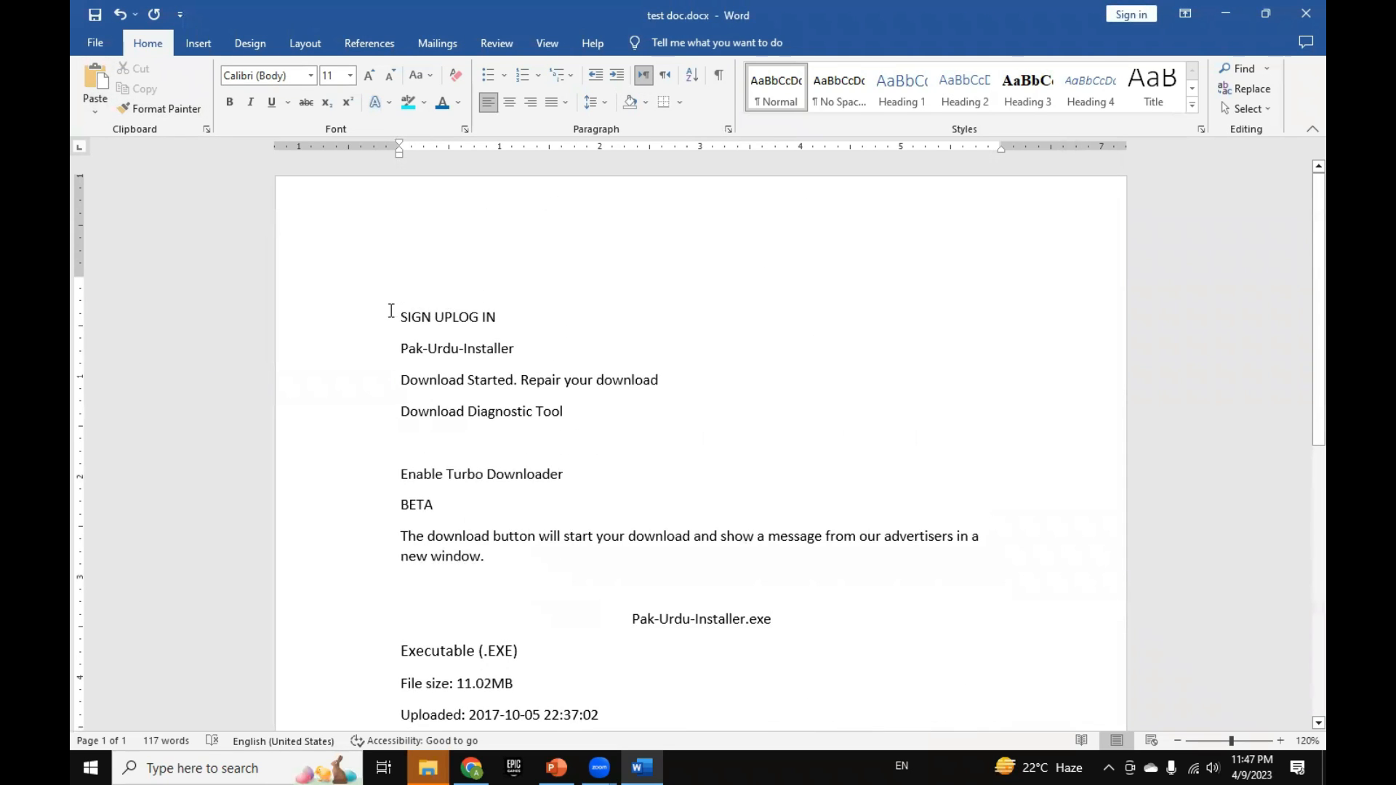
left_click_drag(391, 310, 495, 350)
left_click(407, 104)
key("ctrl+z")
left_click(444, 104)
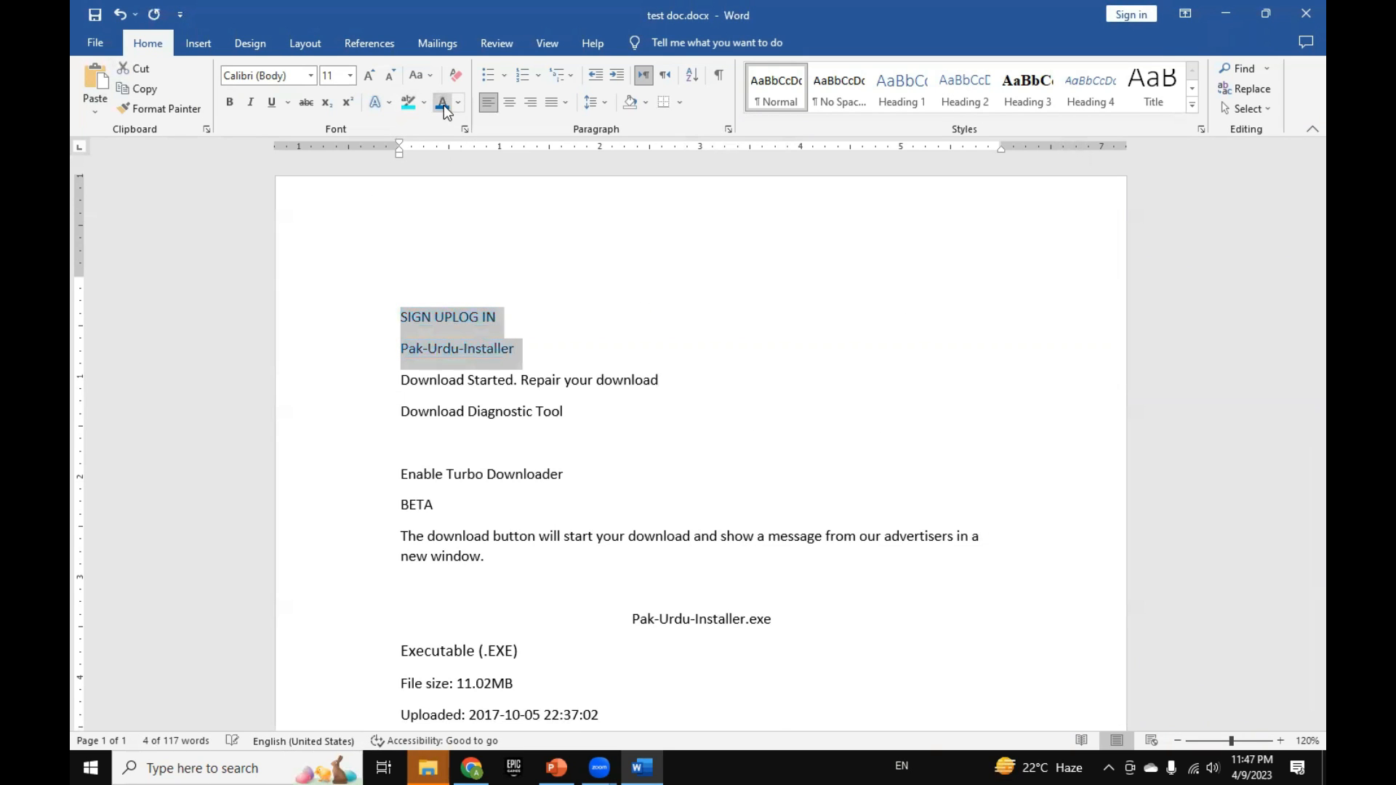
Step: Underline the "SIGN UPLOG IN" and "Pak-Urdu-Installer" lines and set their font size to 20
left_click(272, 102)
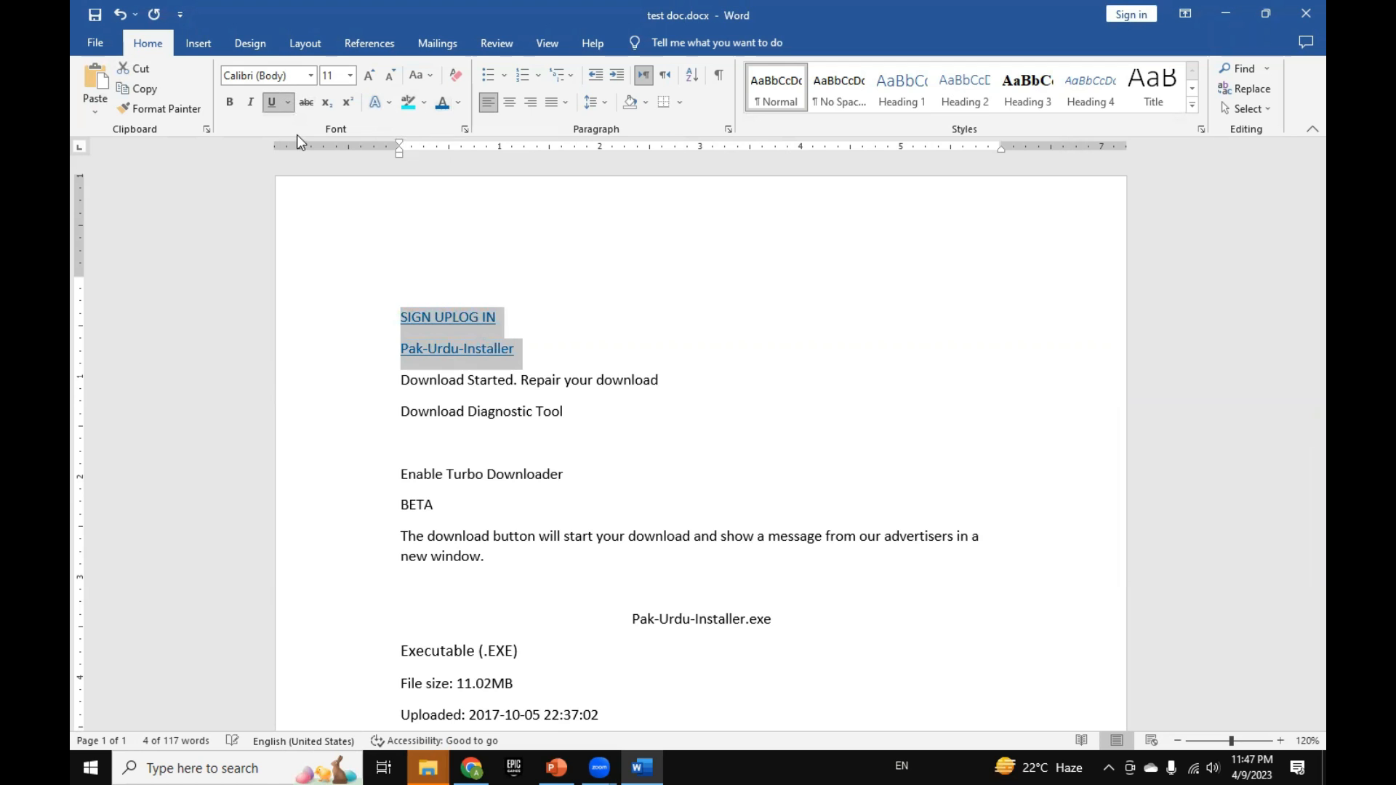
left_click(350, 76)
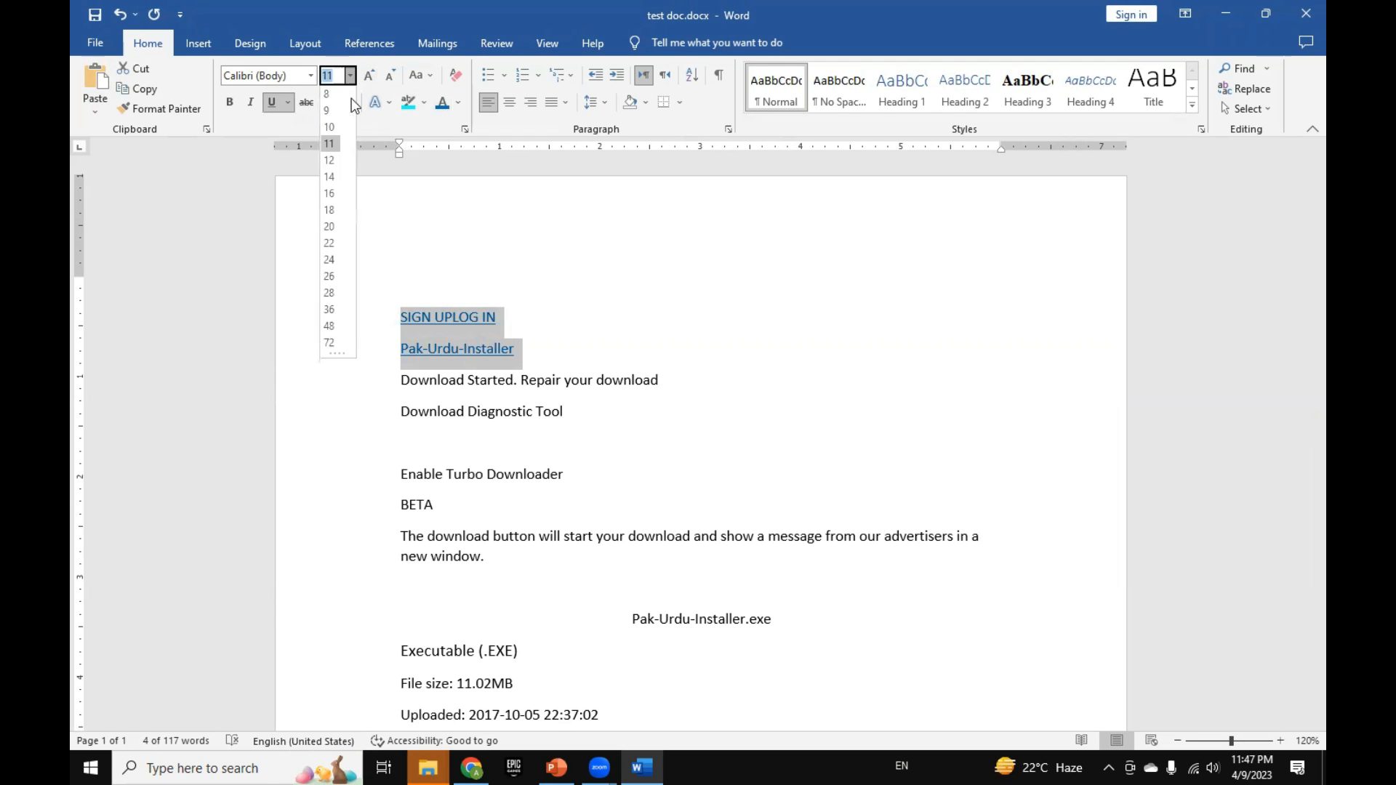
left_click(335, 221)
left_click(617, 377)
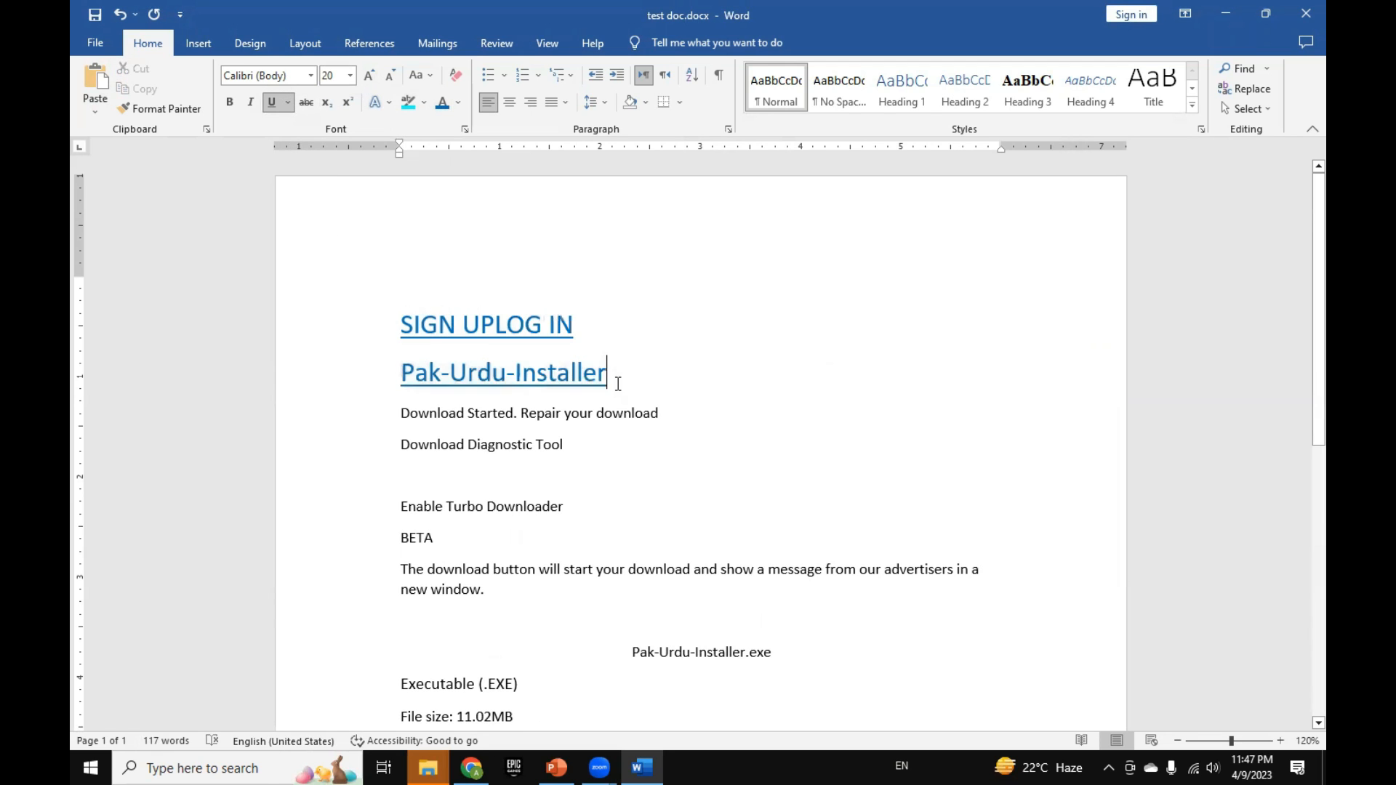
double_click(448, 344)
left_click(417, 323)
scroll(527, 469, "down", 5)
scroll(527, 470, "down", 1)
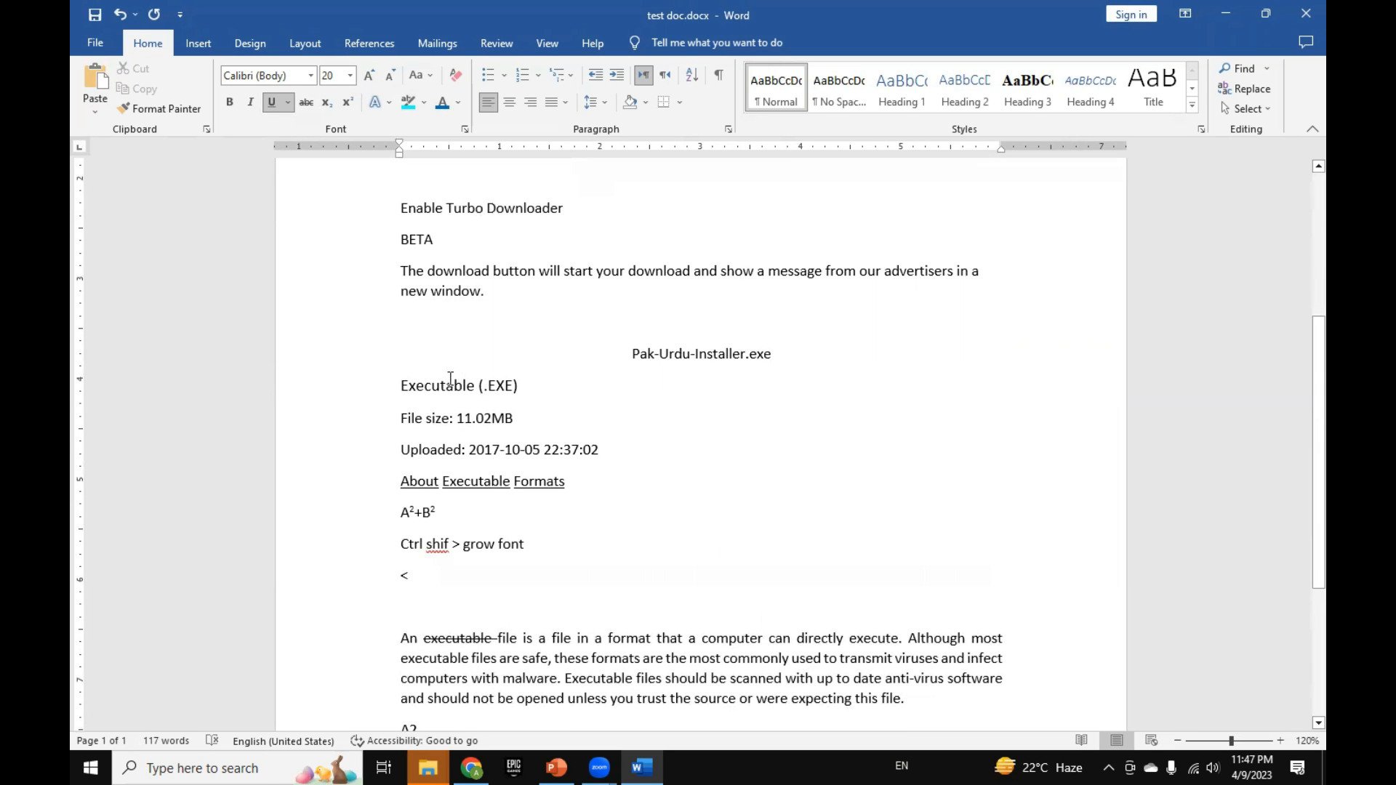
scroll(450, 379, "up", 8)
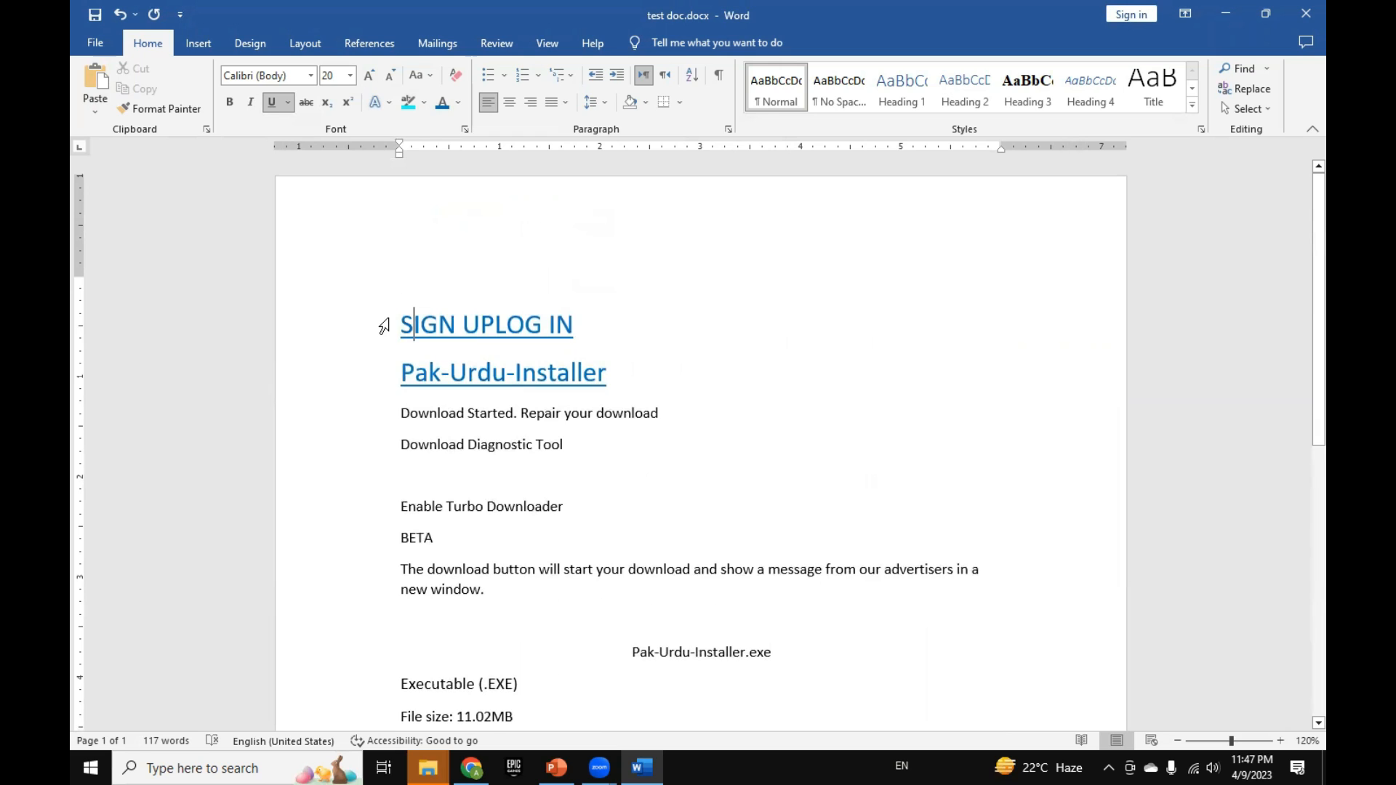
Step: Copy the formatting of the "SIGN UPLOG IN" heading onto the "Executable (.EXE)" line with Format Painter
left_click(384, 327)
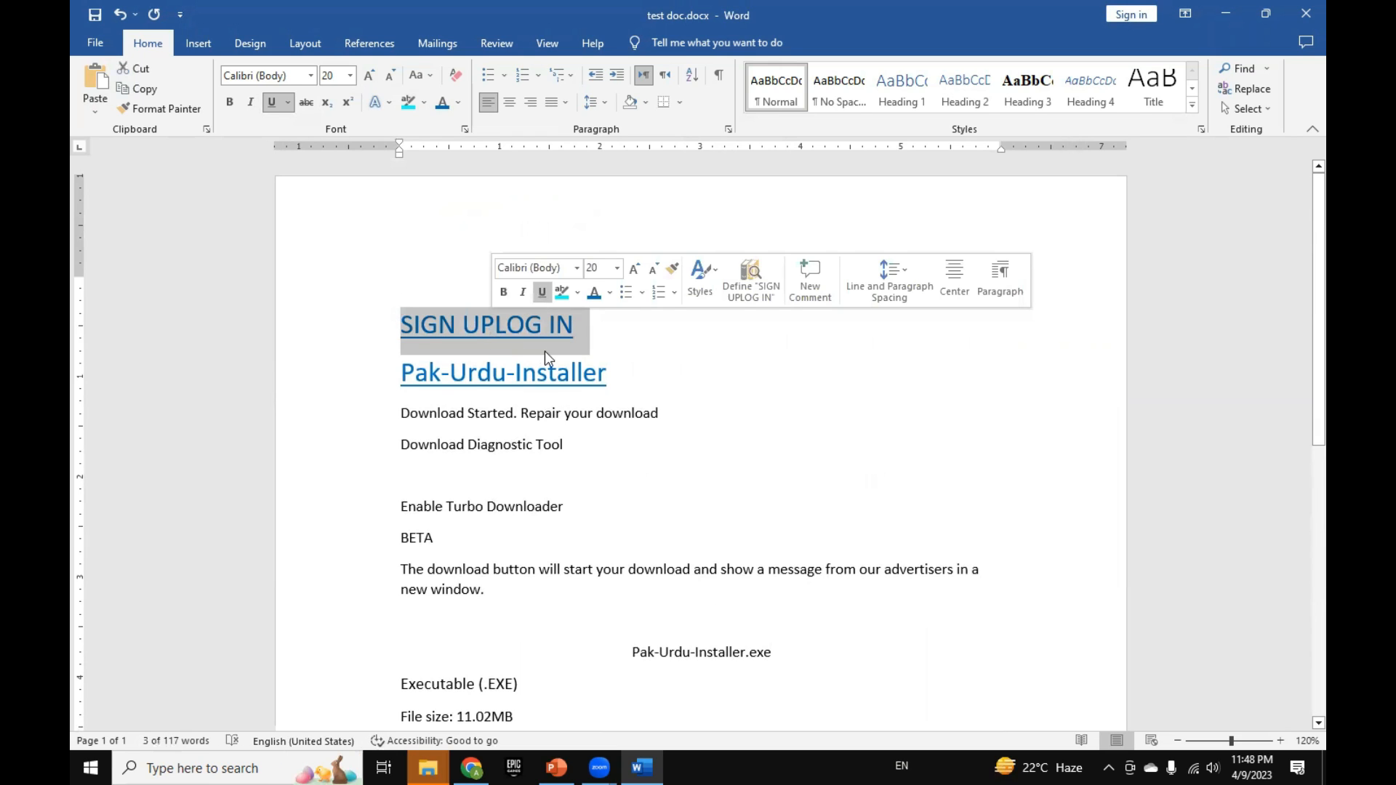
left_click(447, 330)
left_click(480, 324)
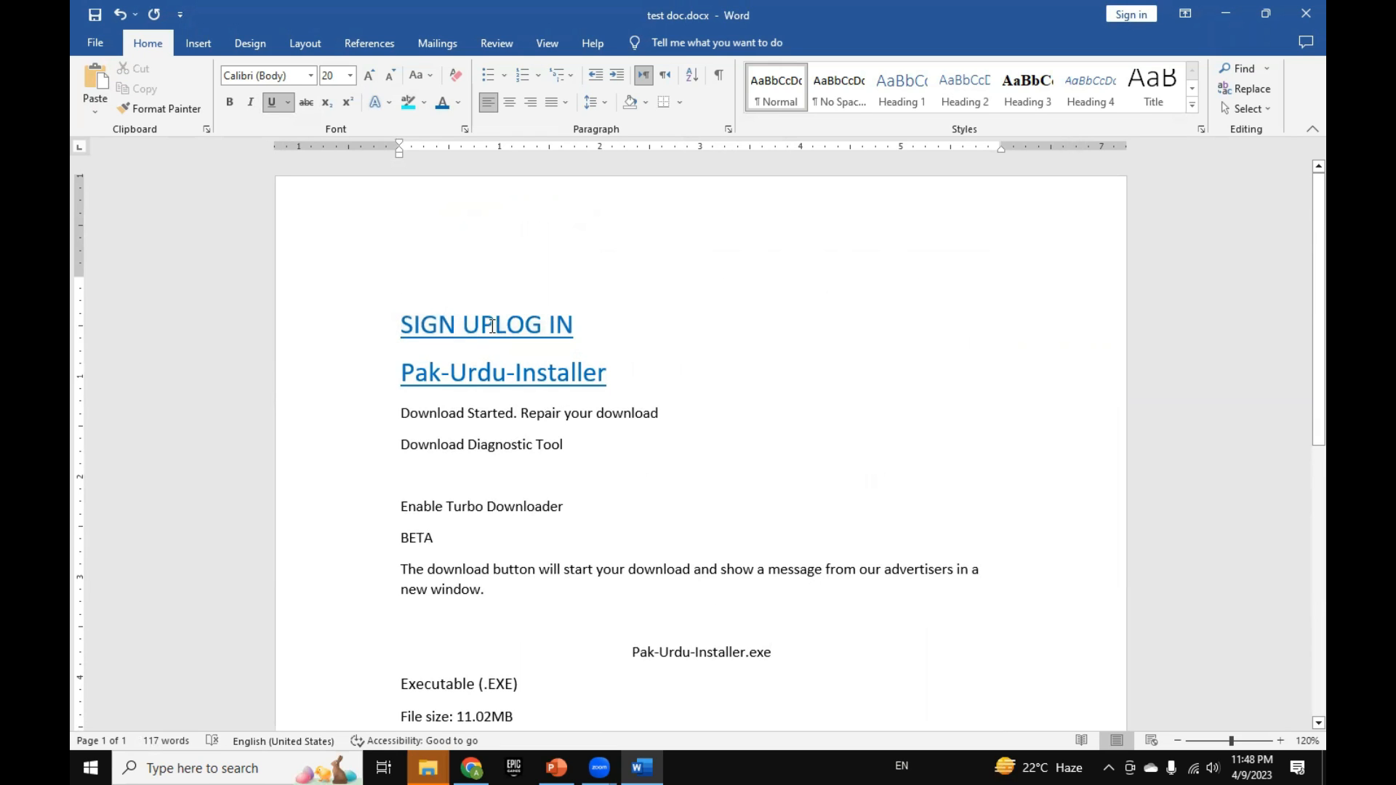
left_click_drag(400, 327, 476, 327)
left_click(630, 370)
left_click(185, 114)
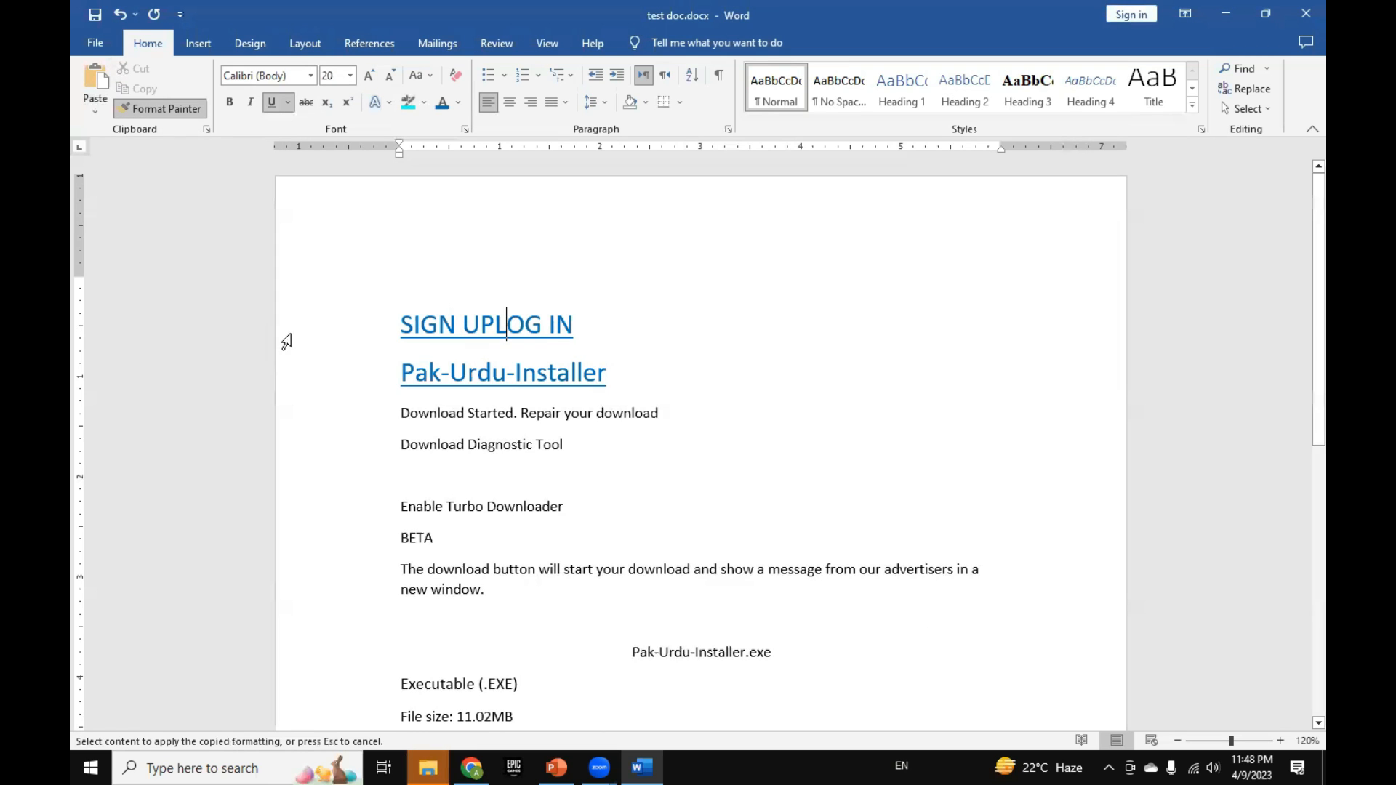
scroll(421, 530, "down", 2)
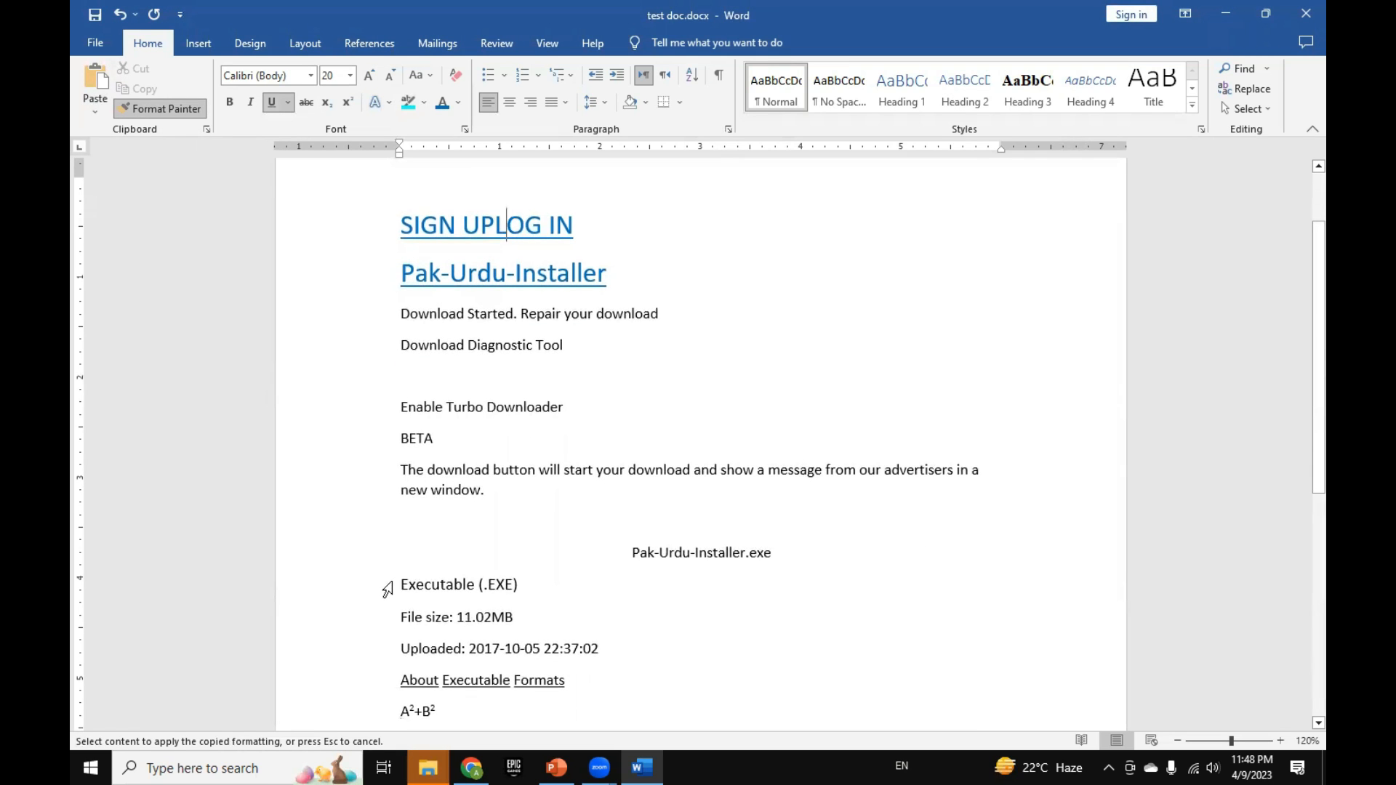
left_click_drag(439, 586, 560, 605)
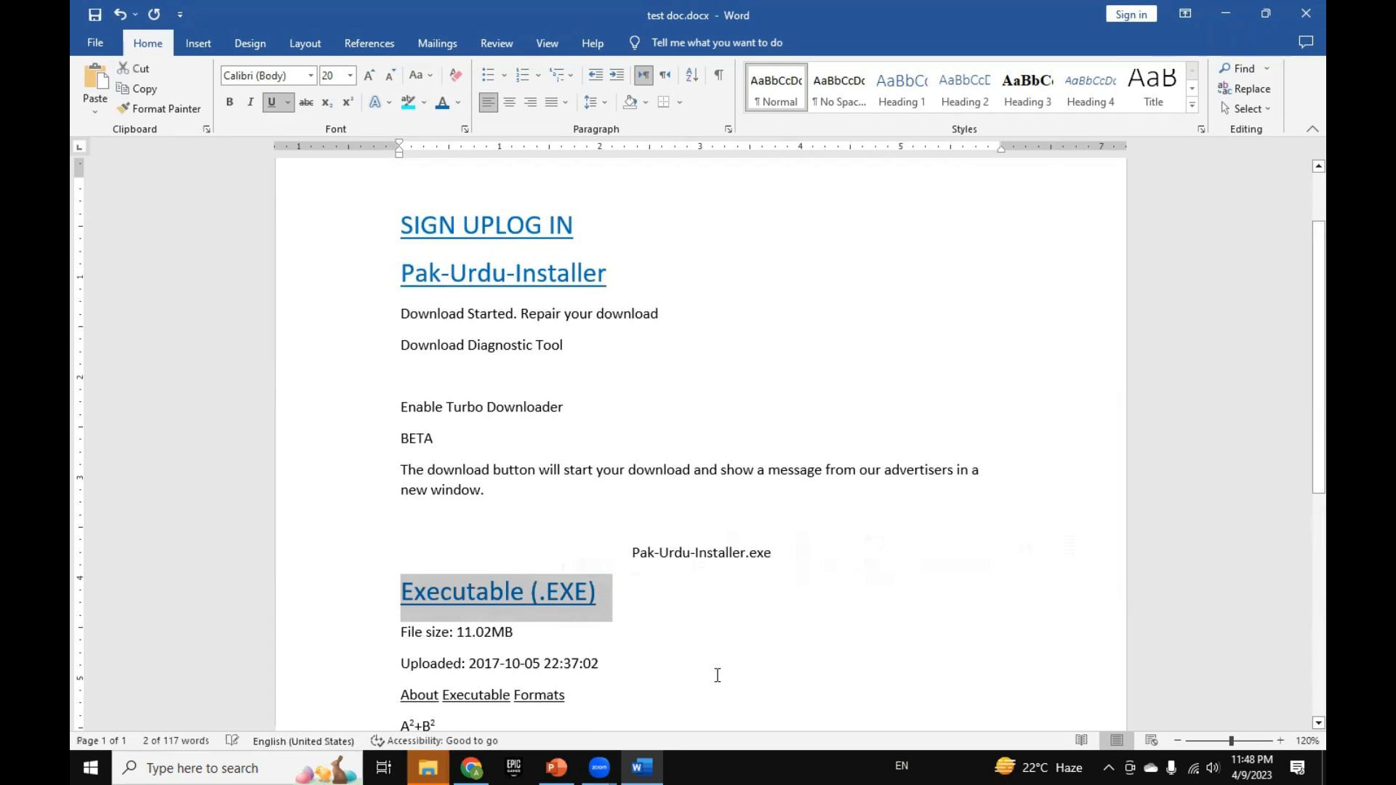
scroll(623, 499, "down", 3)
scroll(499, 274, "up", 3)
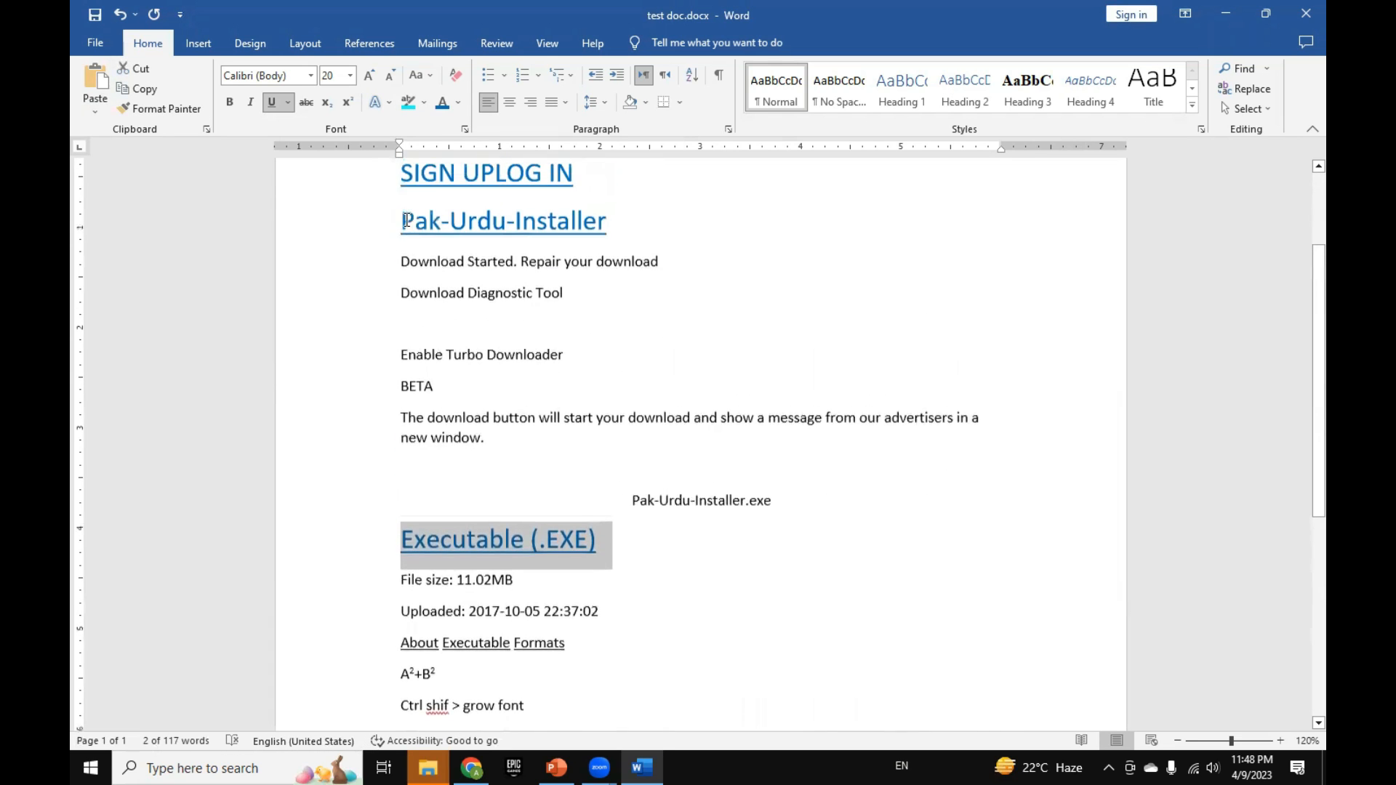
scroll(553, 580, "down", 5)
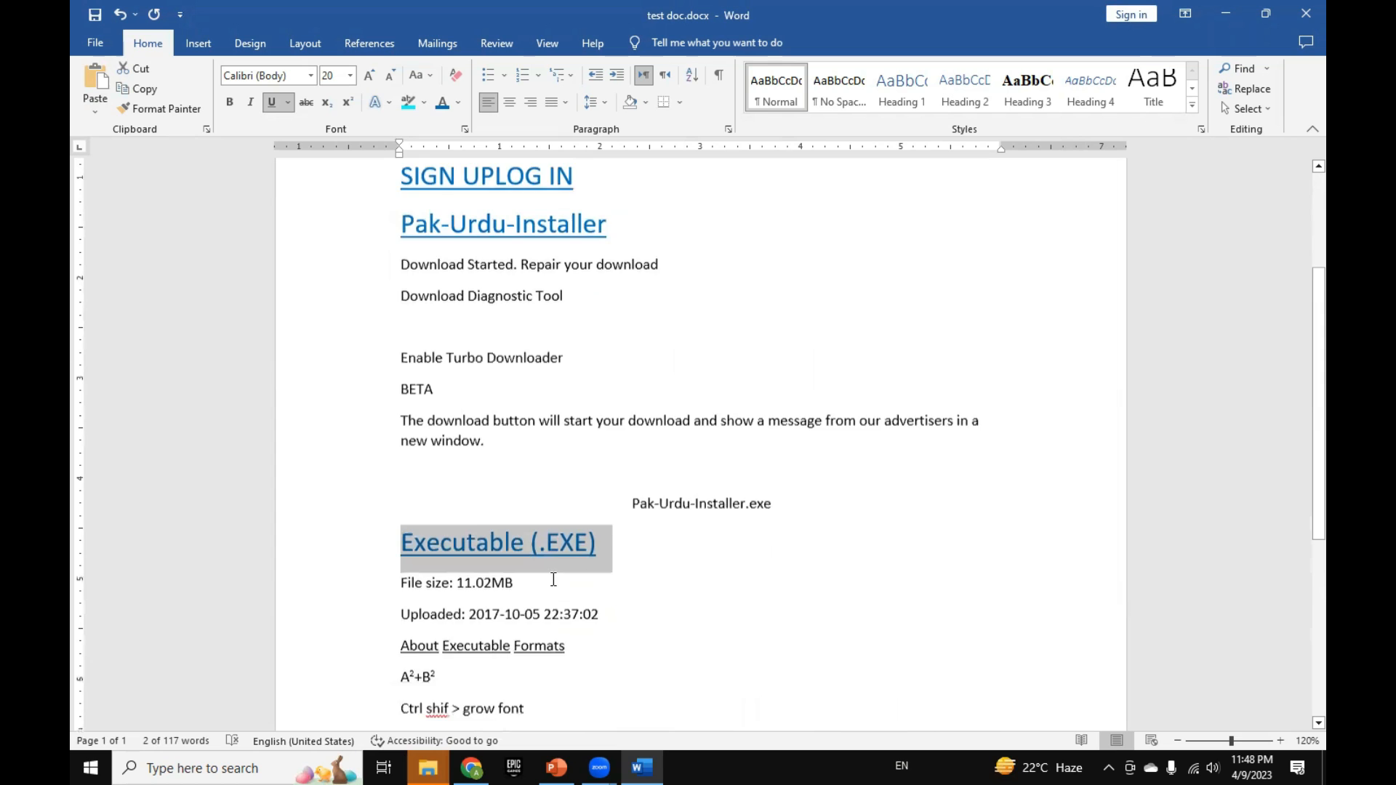
scroll(554, 580, "down", 3)
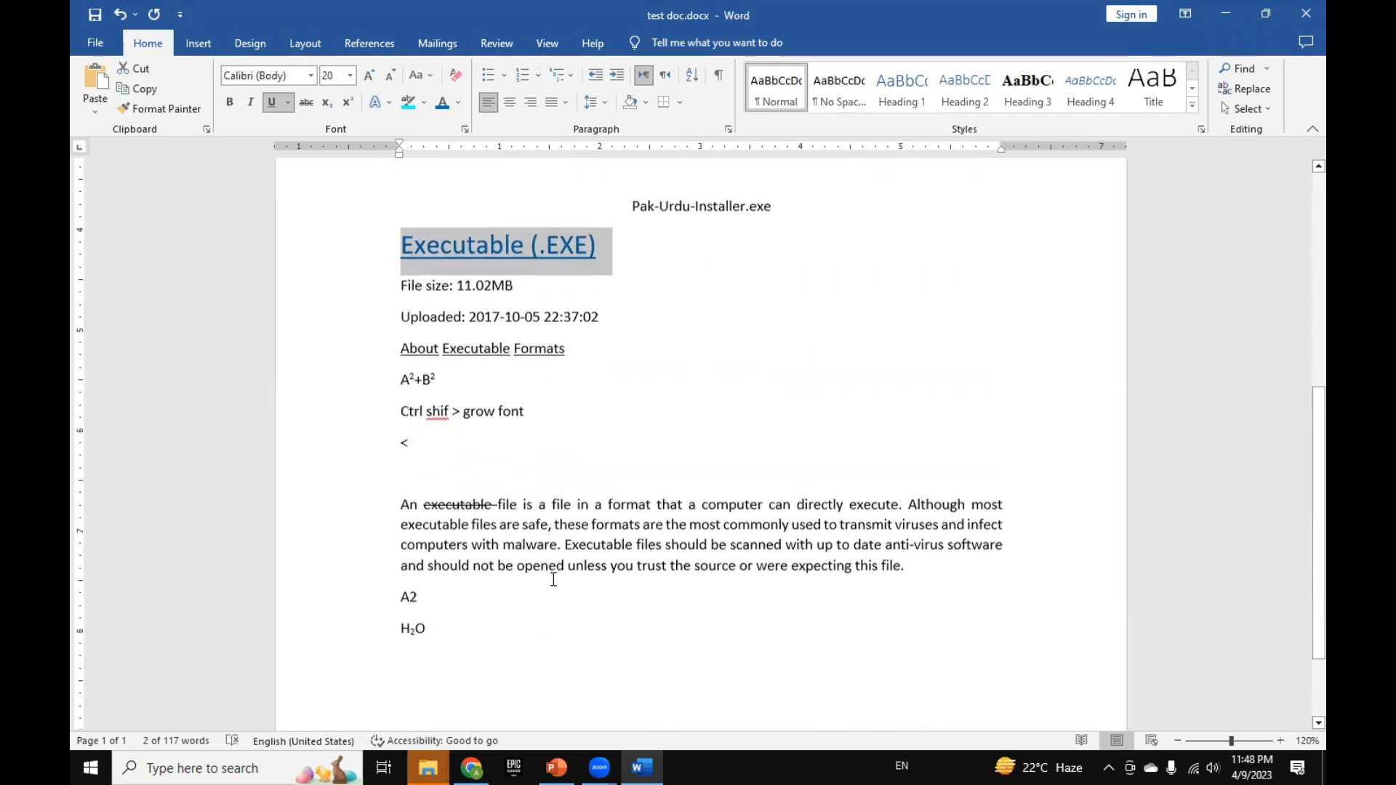
scroll(553, 579, "up", 1)
scroll(553, 579, "up", 3)
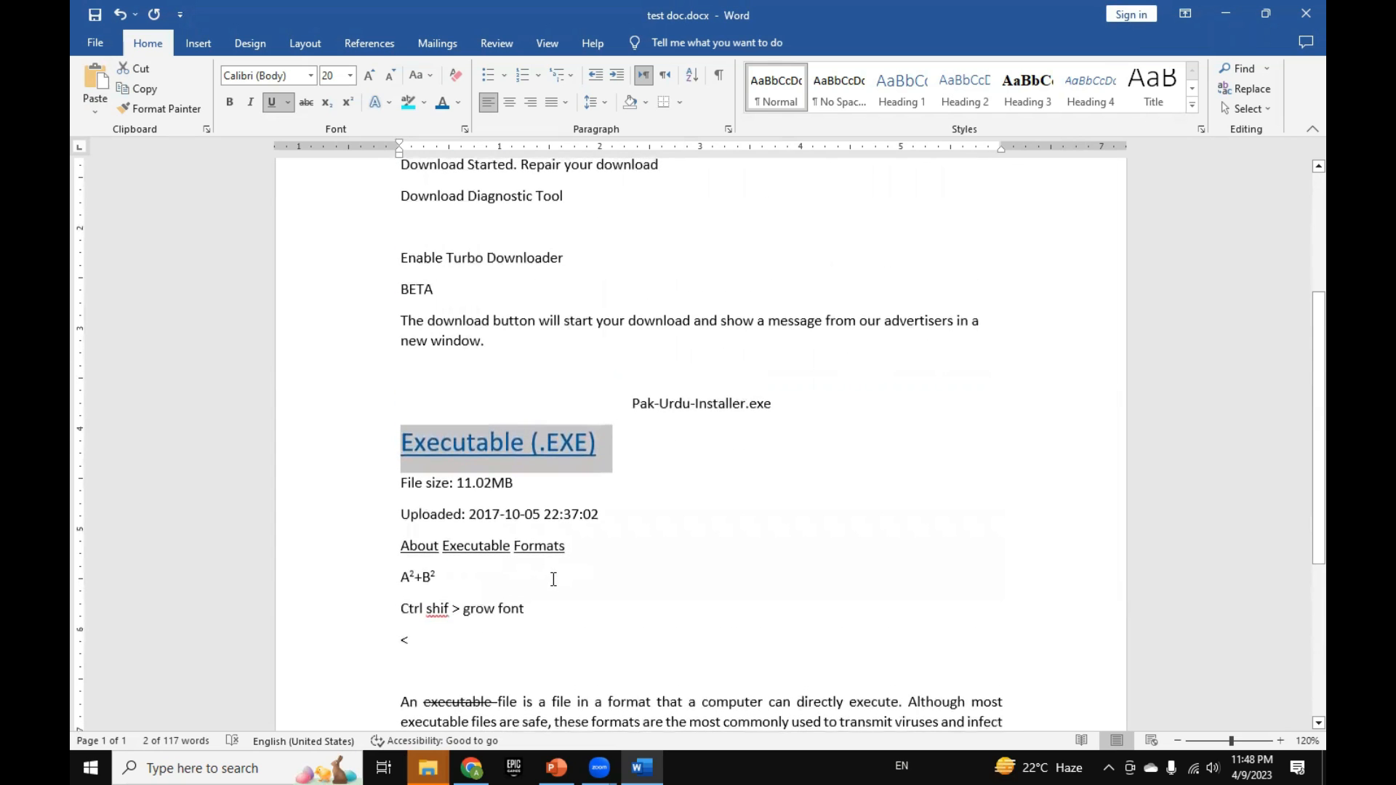
scroll(553, 579, "up", 3)
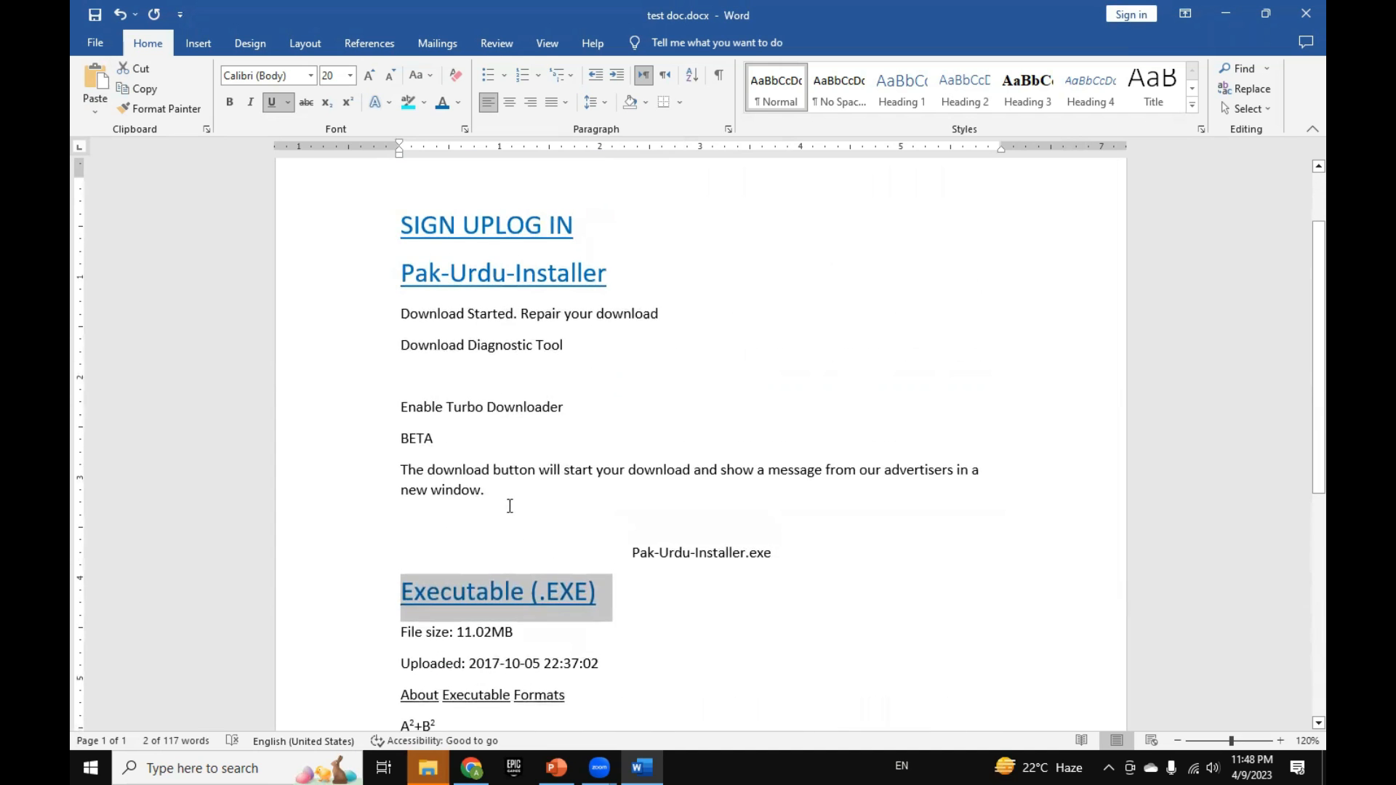
scroll(431, 403, "down", 5)
scroll(431, 402, "up", 3)
scroll(431, 402, "up", 3)
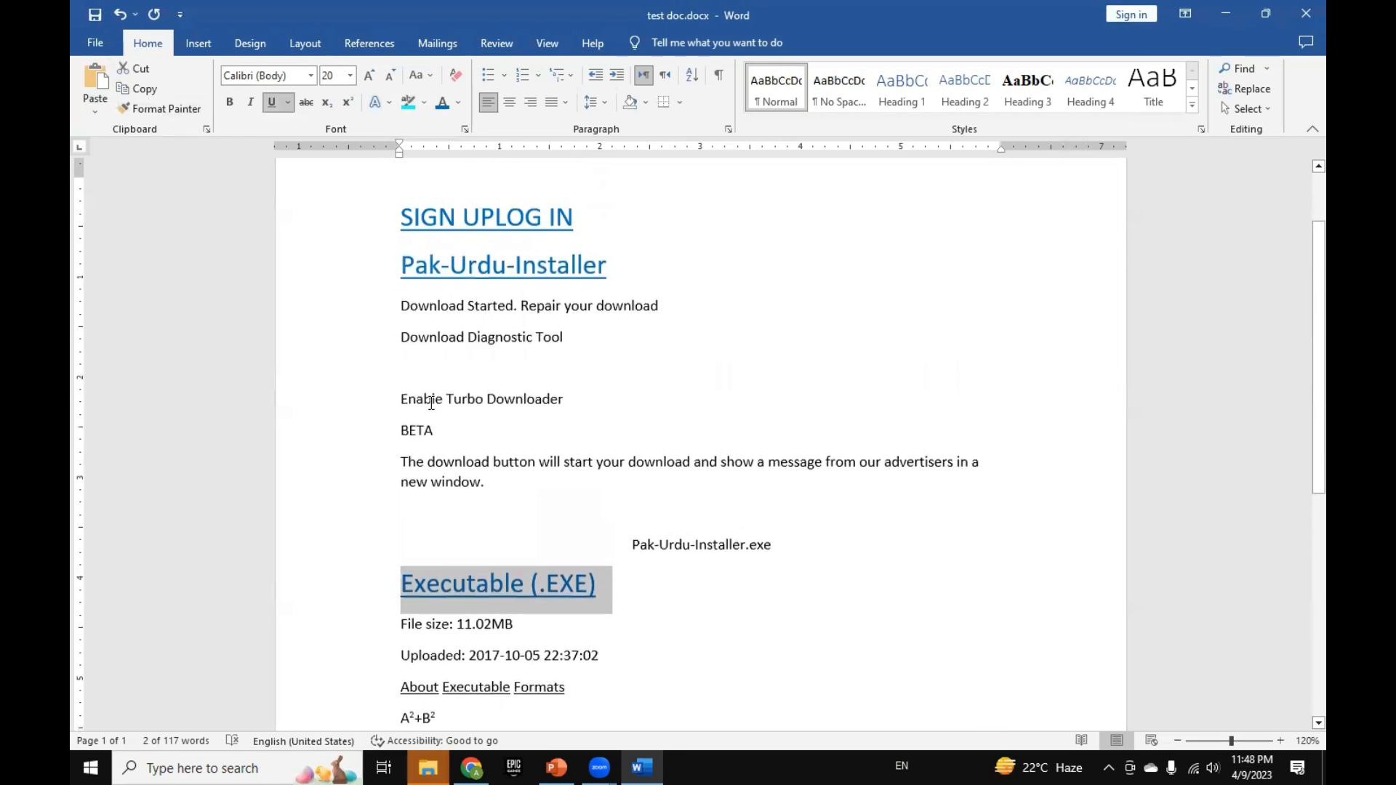
scroll(431, 403, "down", 1)
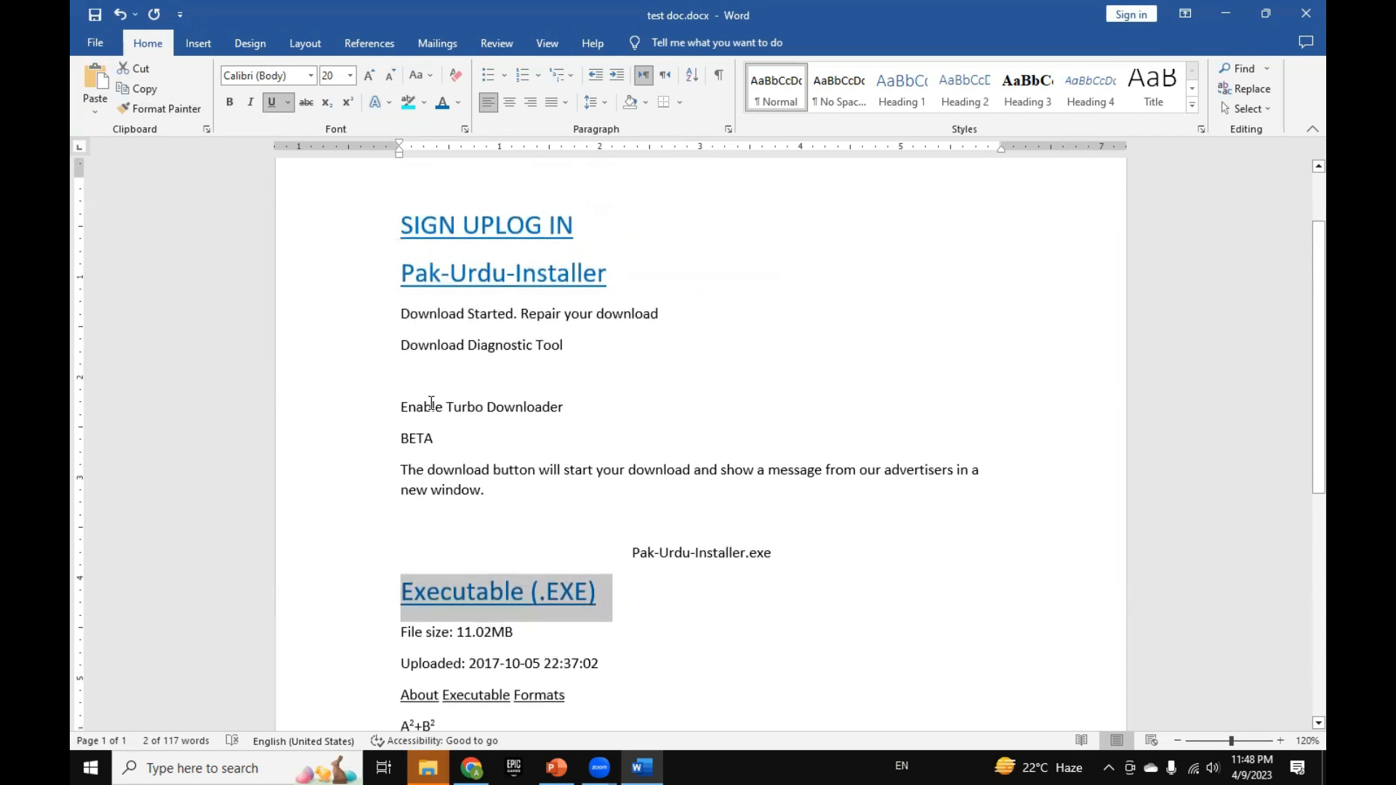
scroll(431, 403, "down", 3)
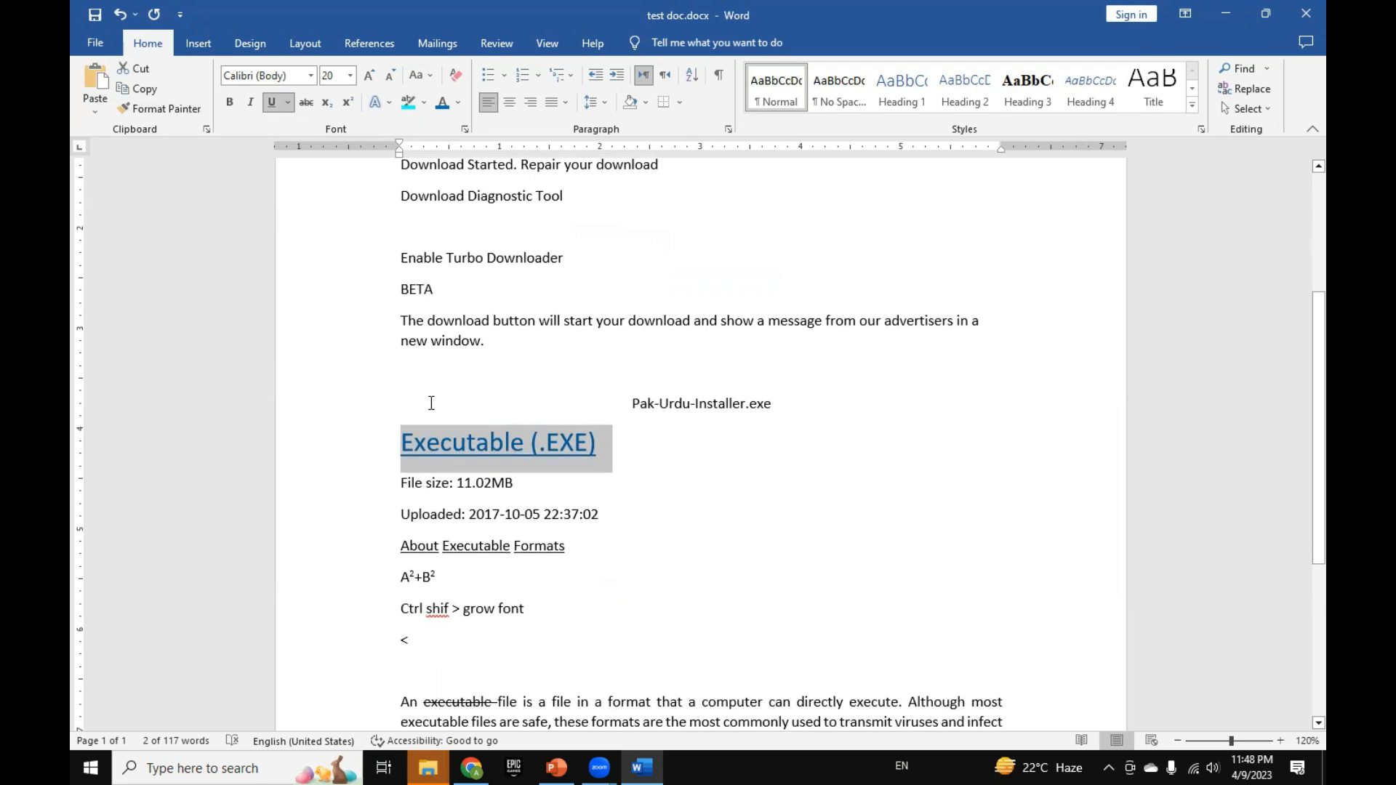
left_click(431, 402)
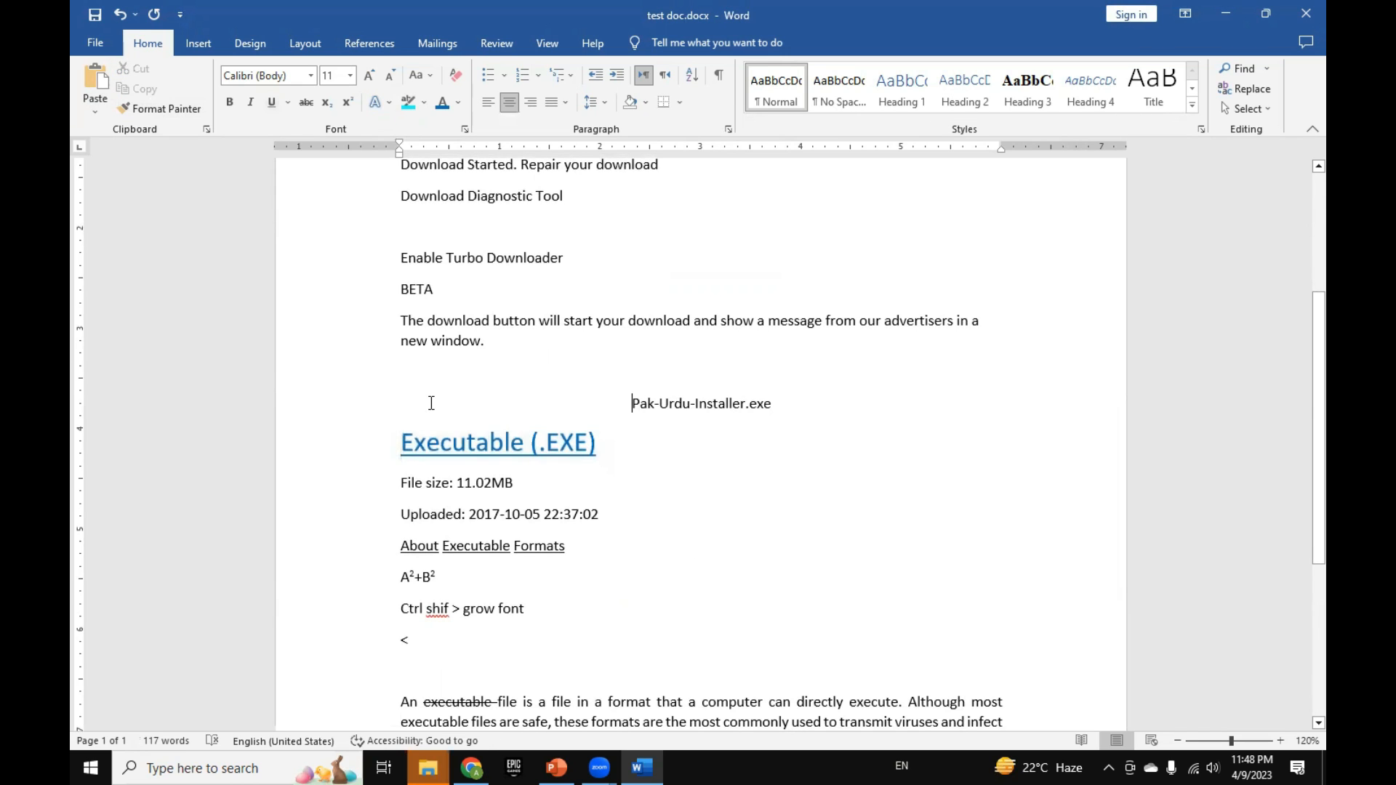
scroll(431, 403, "down", 2)
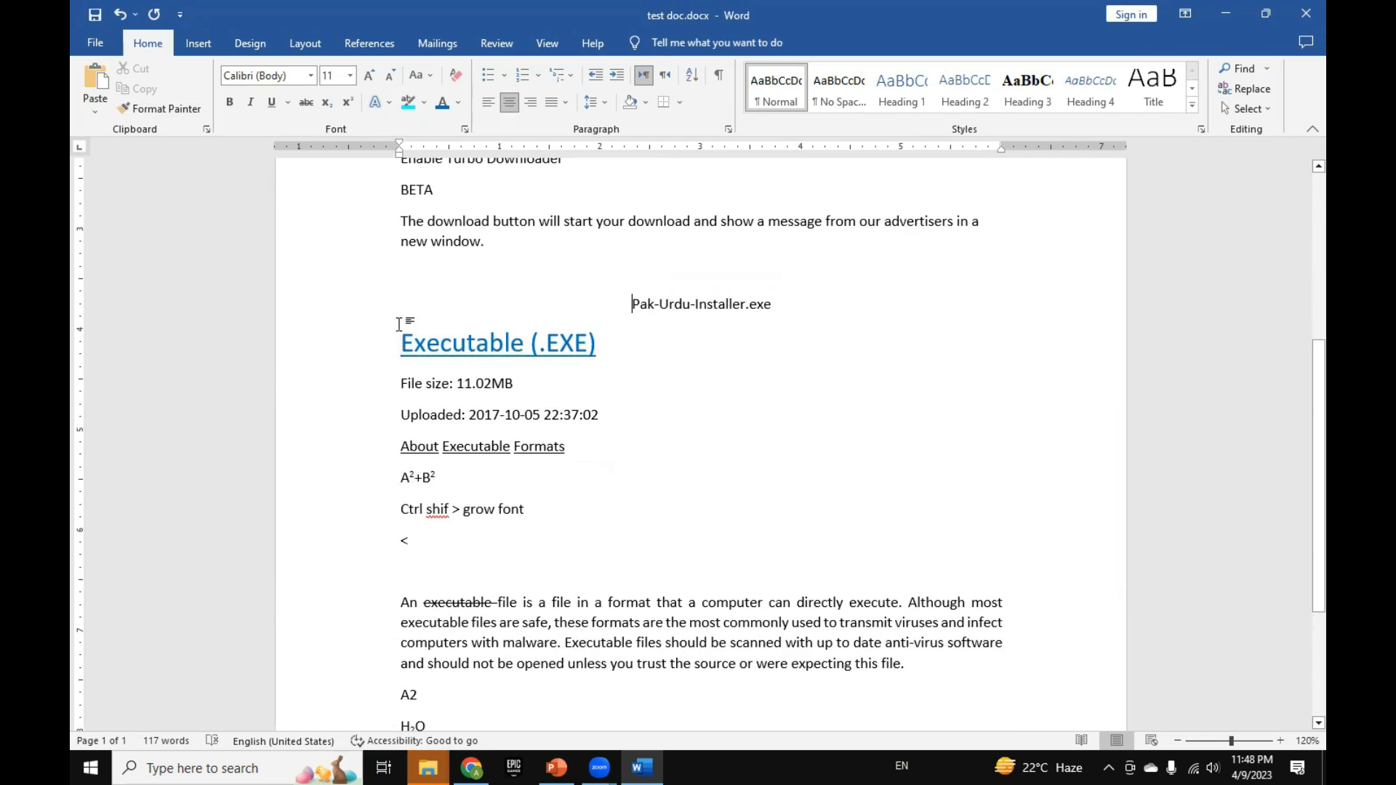
scroll(400, 319, "up", 4)
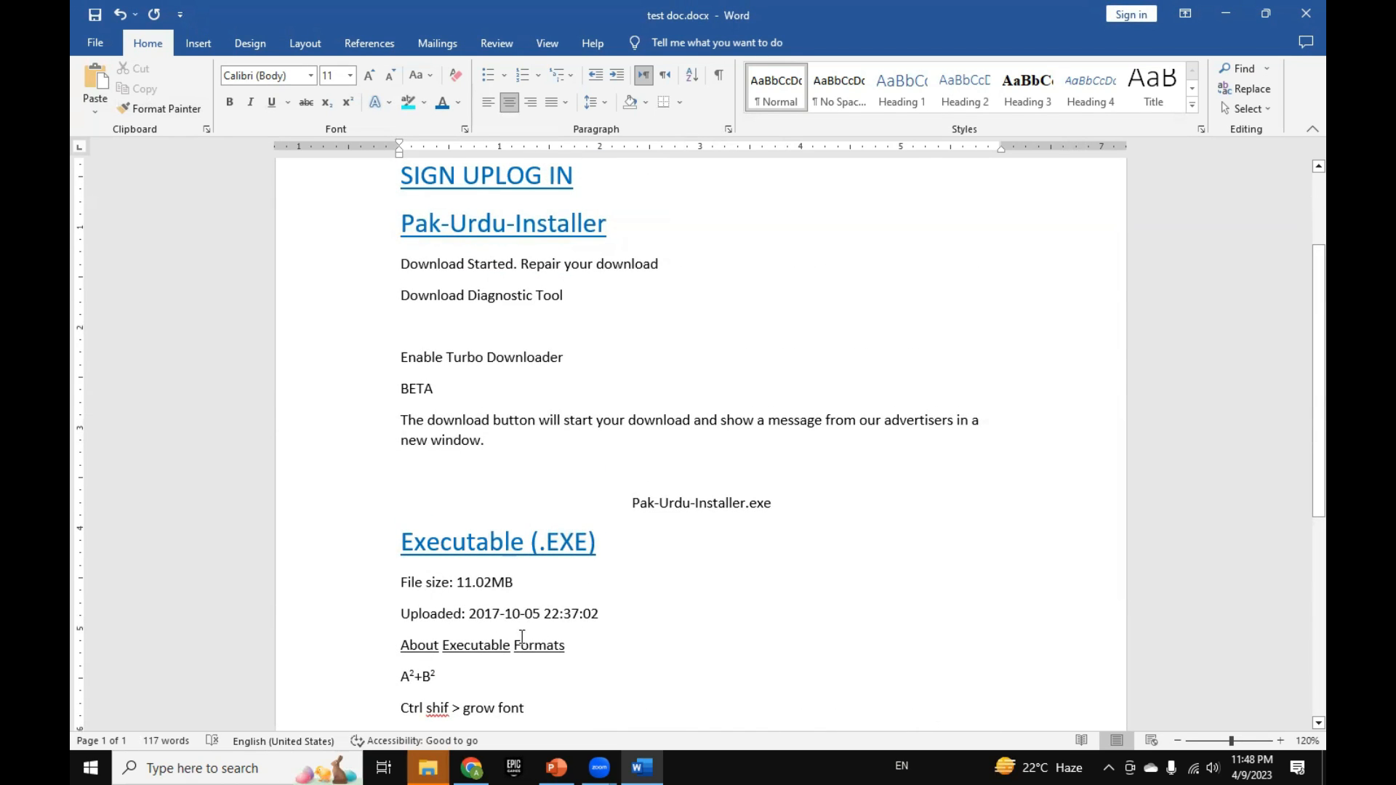
scroll(521, 637, "down", 8)
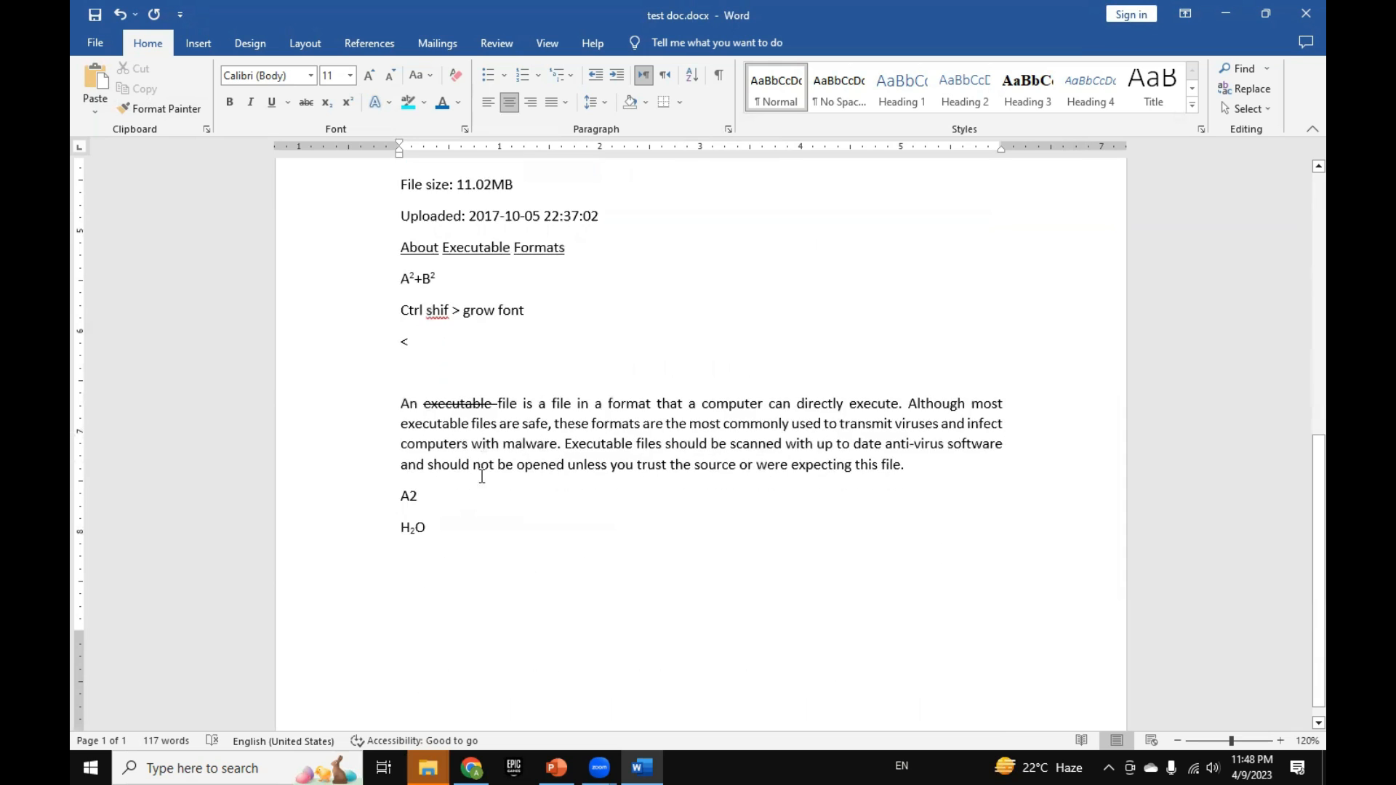
scroll(481, 476, "up", 11)
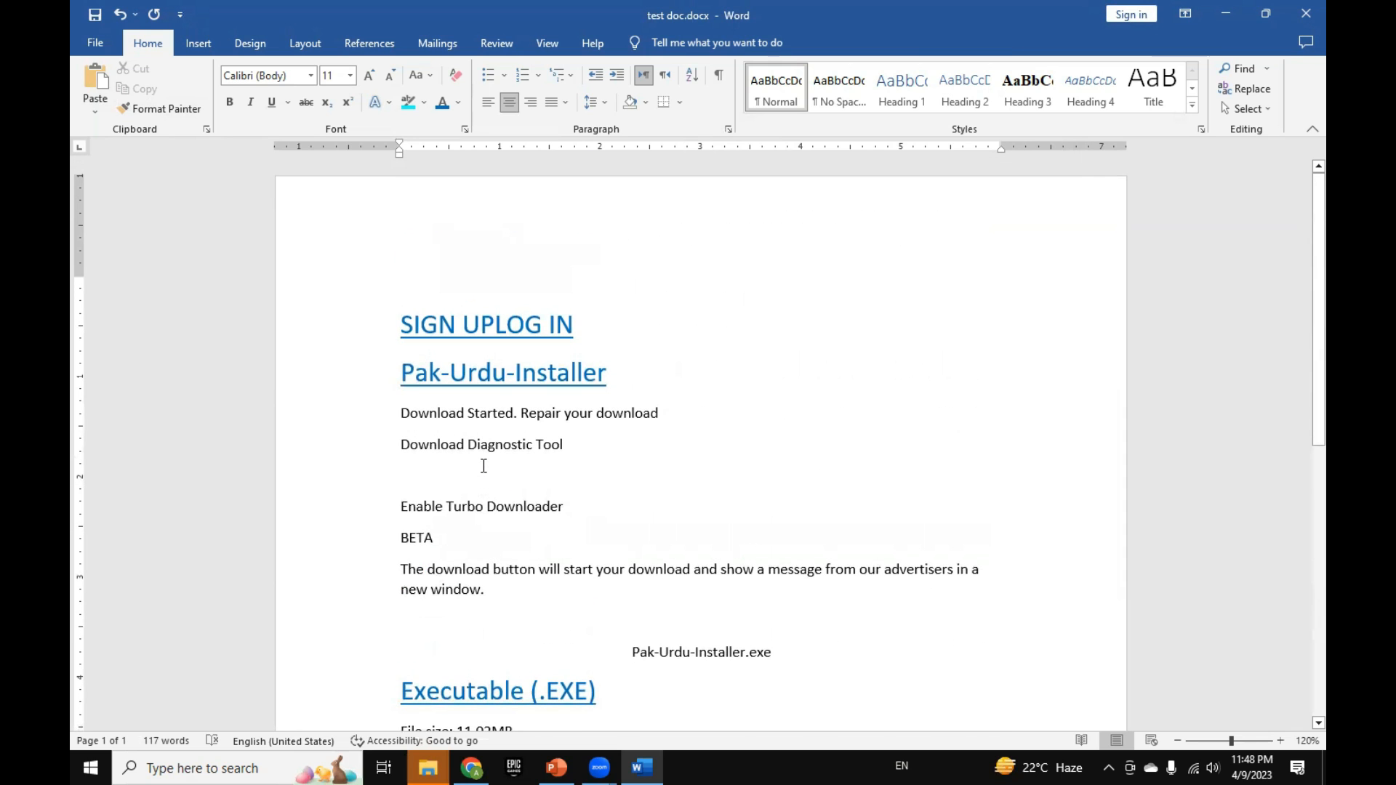
Step: Copy the formatting of the first two heading lines and paste only that formatting onto the "Ctrl shif > grow font" line
left_click(400, 334)
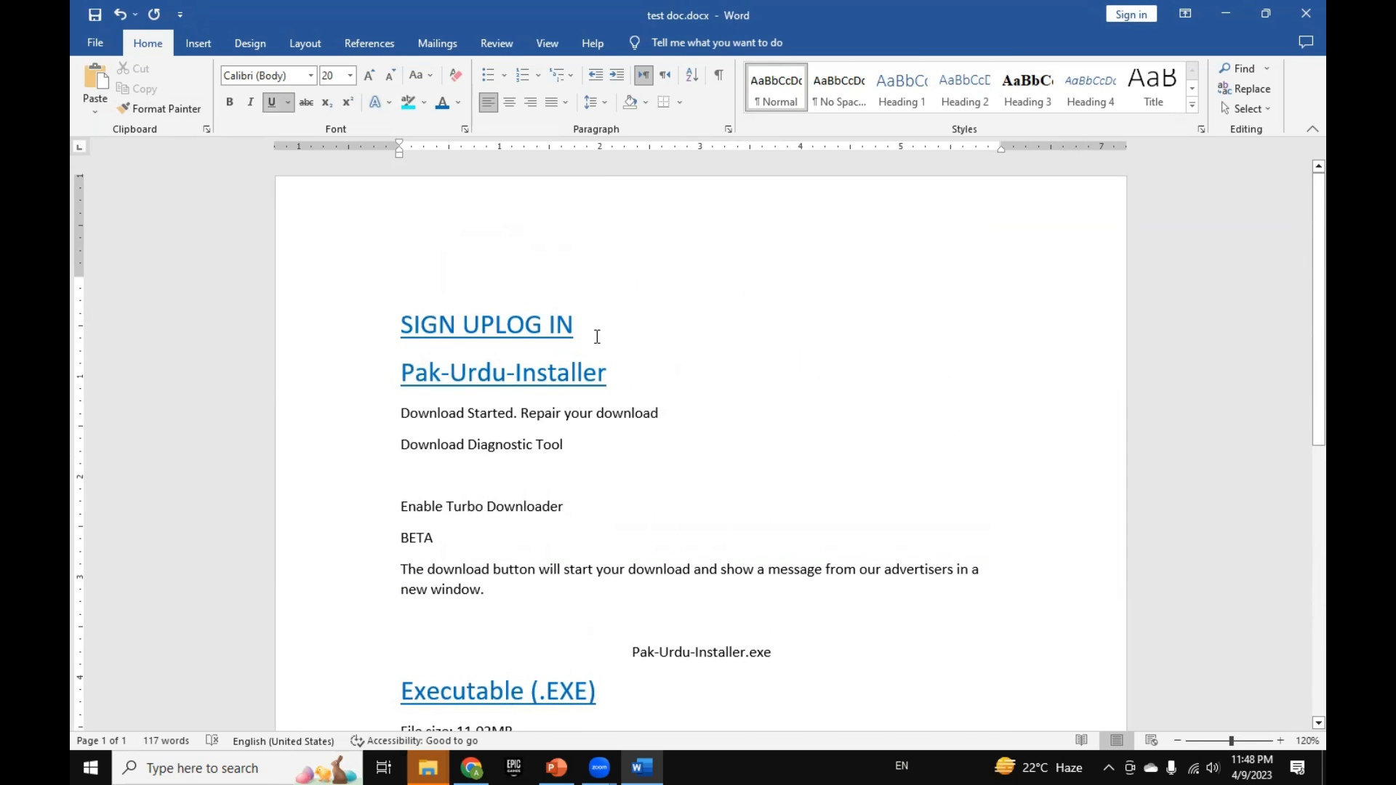
left_click(618, 377, "shift")
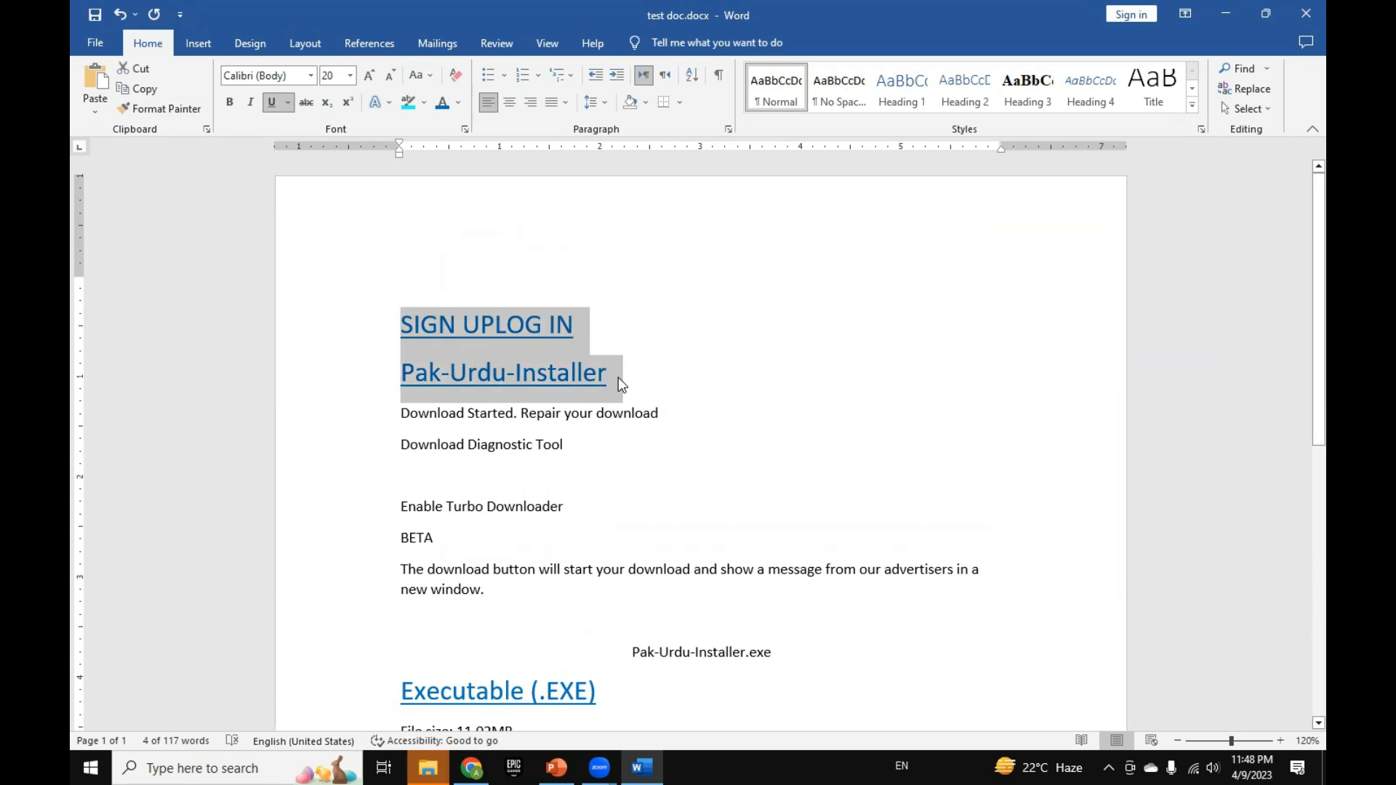
scroll(618, 377, "down", 6)
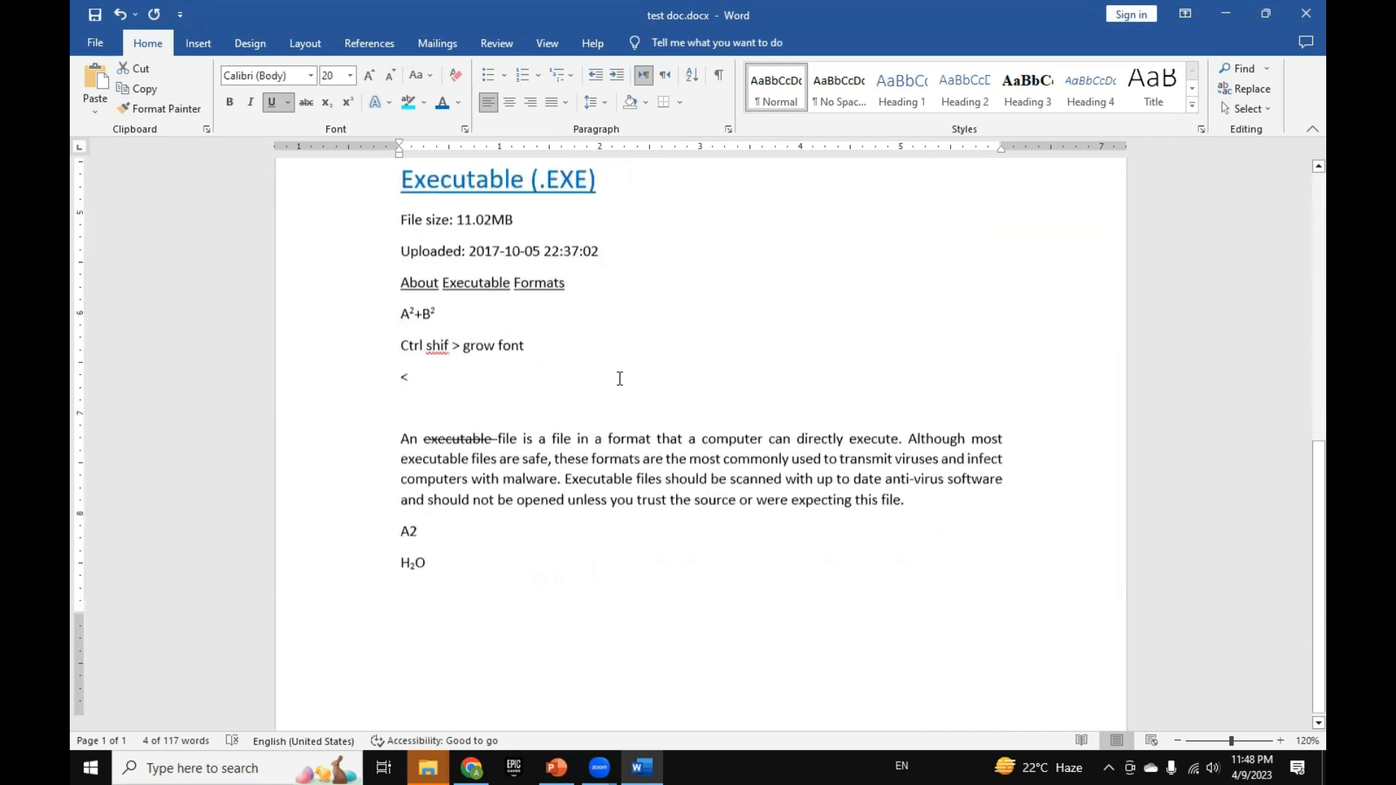
scroll(619, 378, "down", 1)
left_click_drag(536, 292, 393, 296)
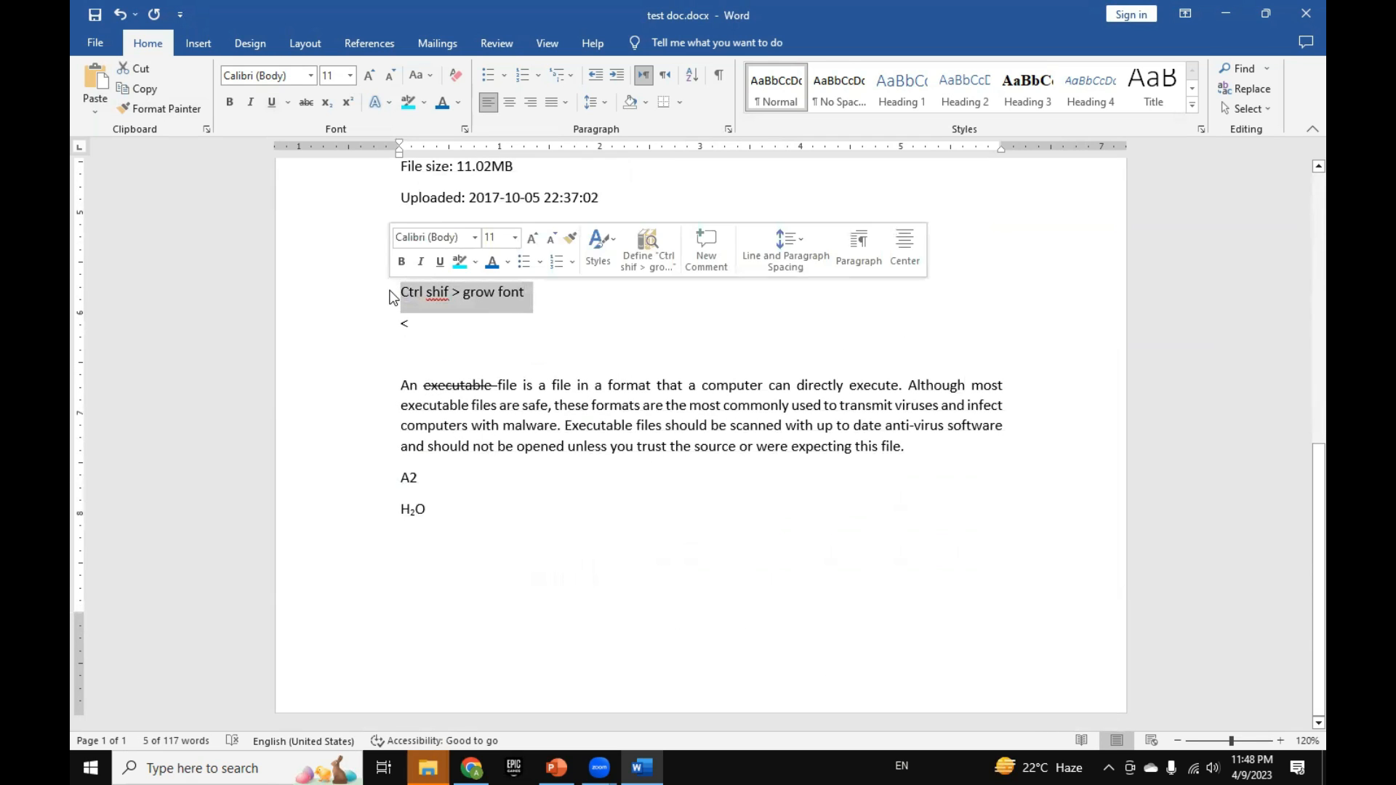
key("ctrl+shift+v")
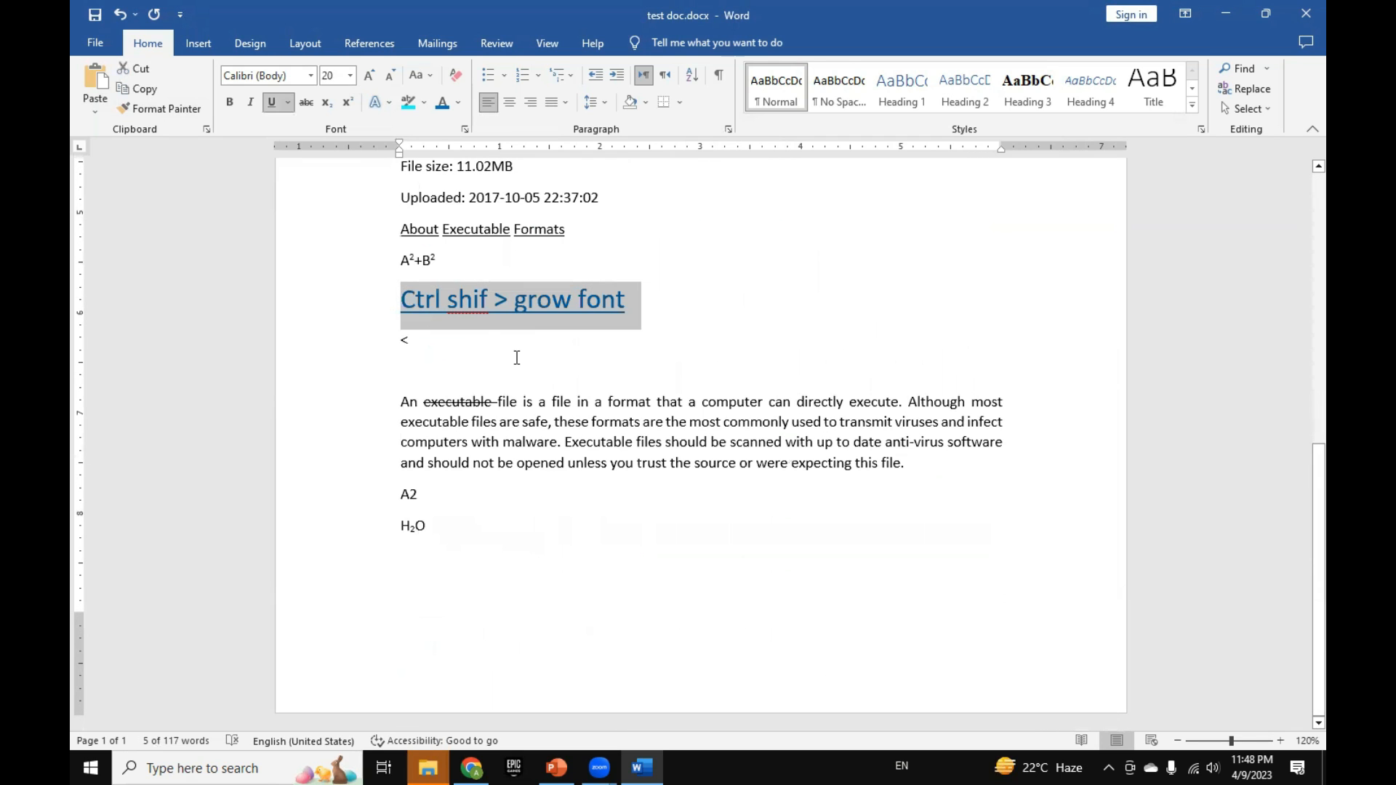
left_click(517, 358)
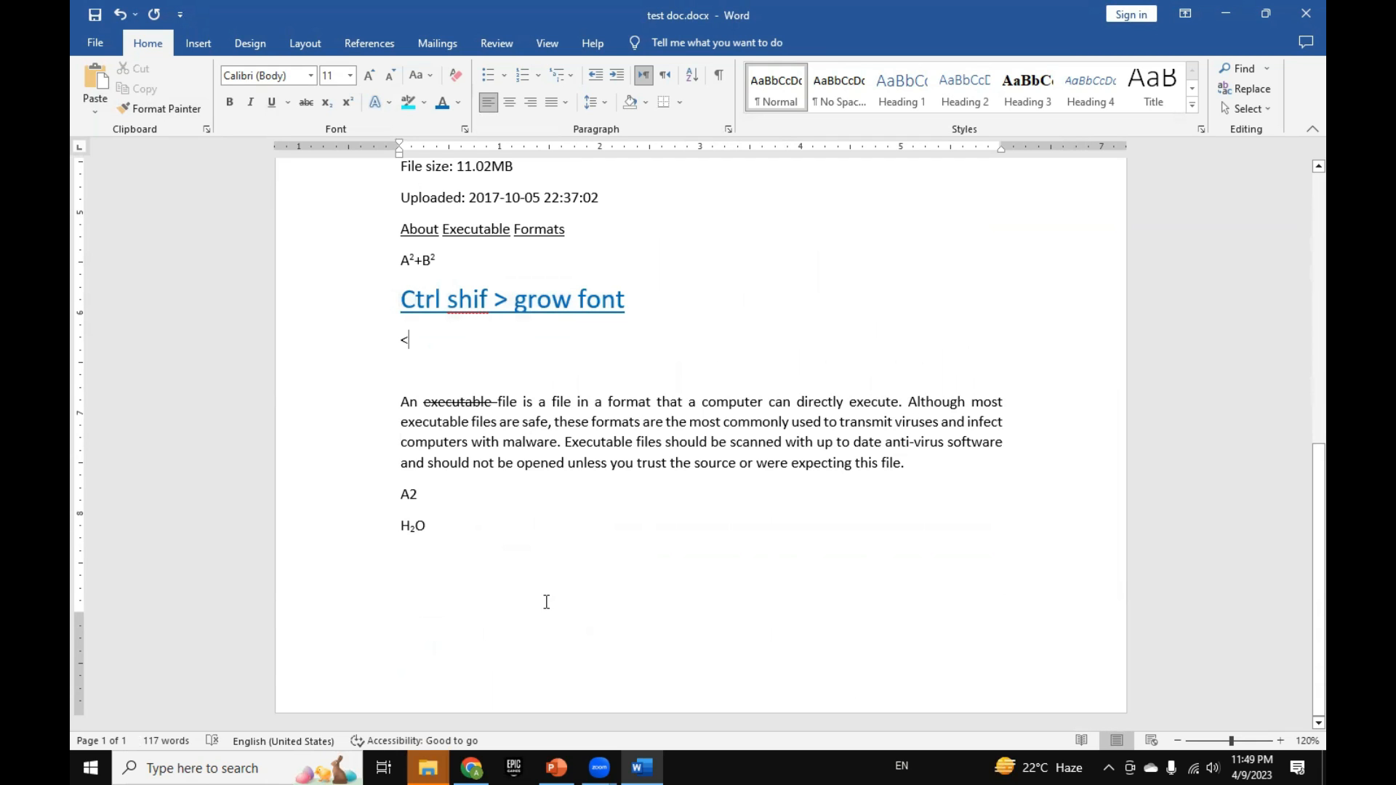
Step: Switch to the PowerPoint lecture presentation and display slide 6, the text formatting shortcuts for font size and the Font dialogue box
key("alt+Tab")
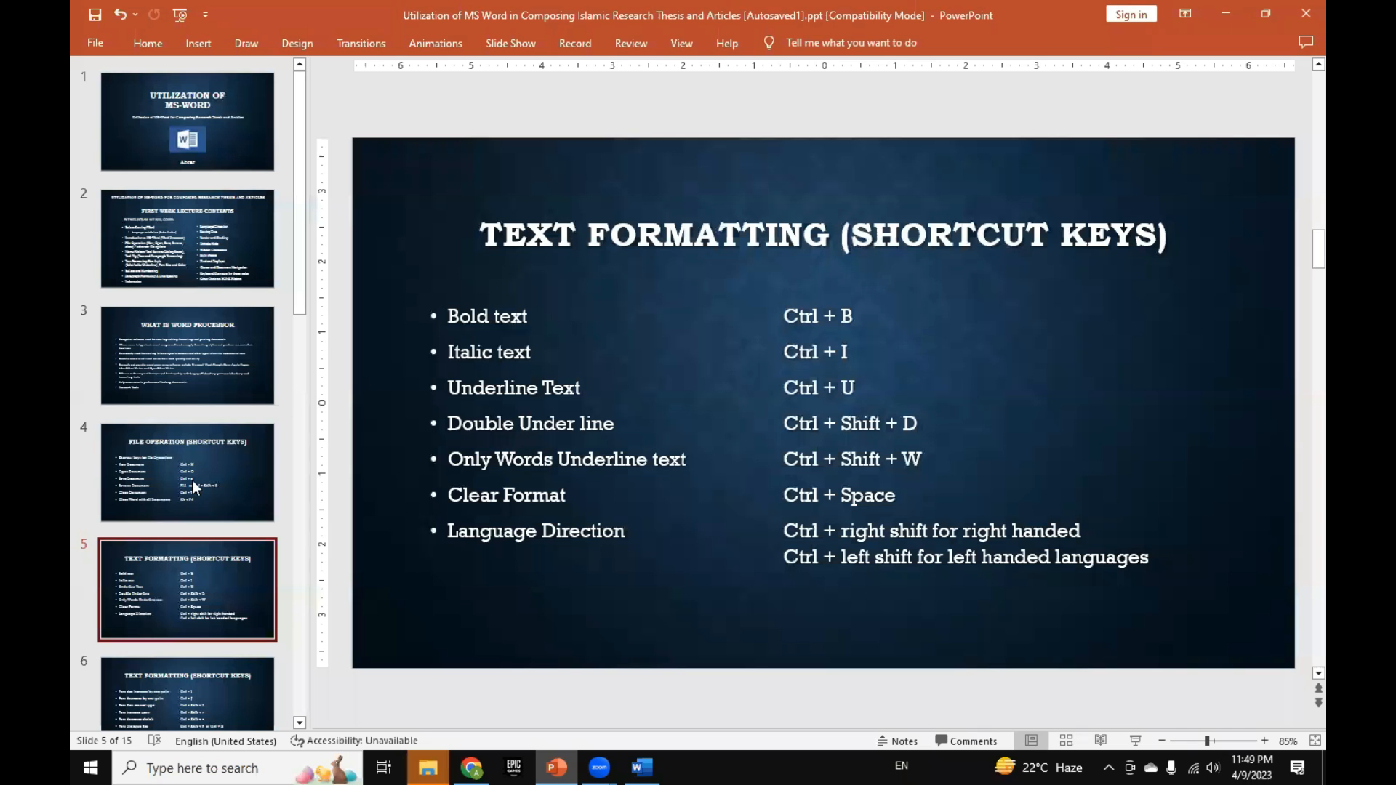
scroll(192, 479, "down", 3)
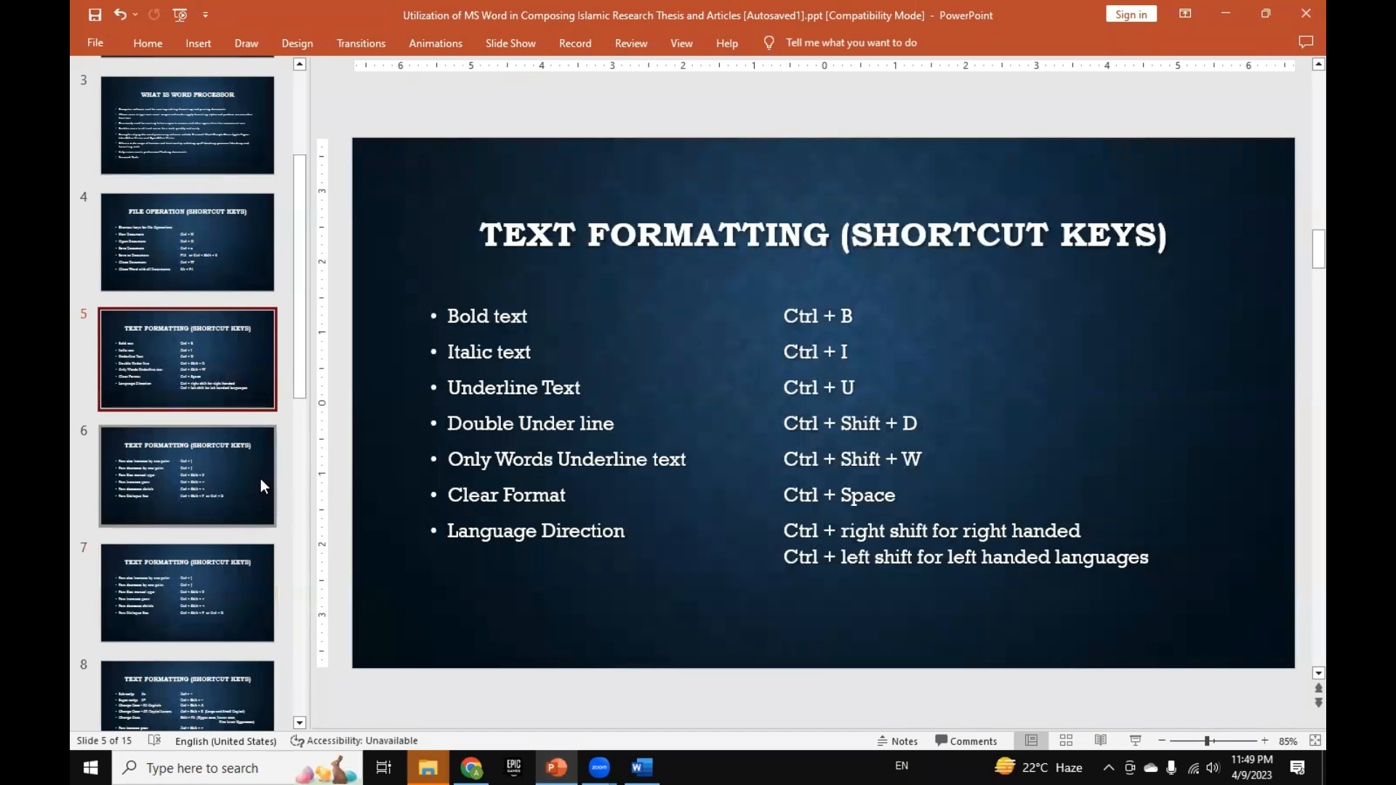
scroll(260, 478, "down", 8)
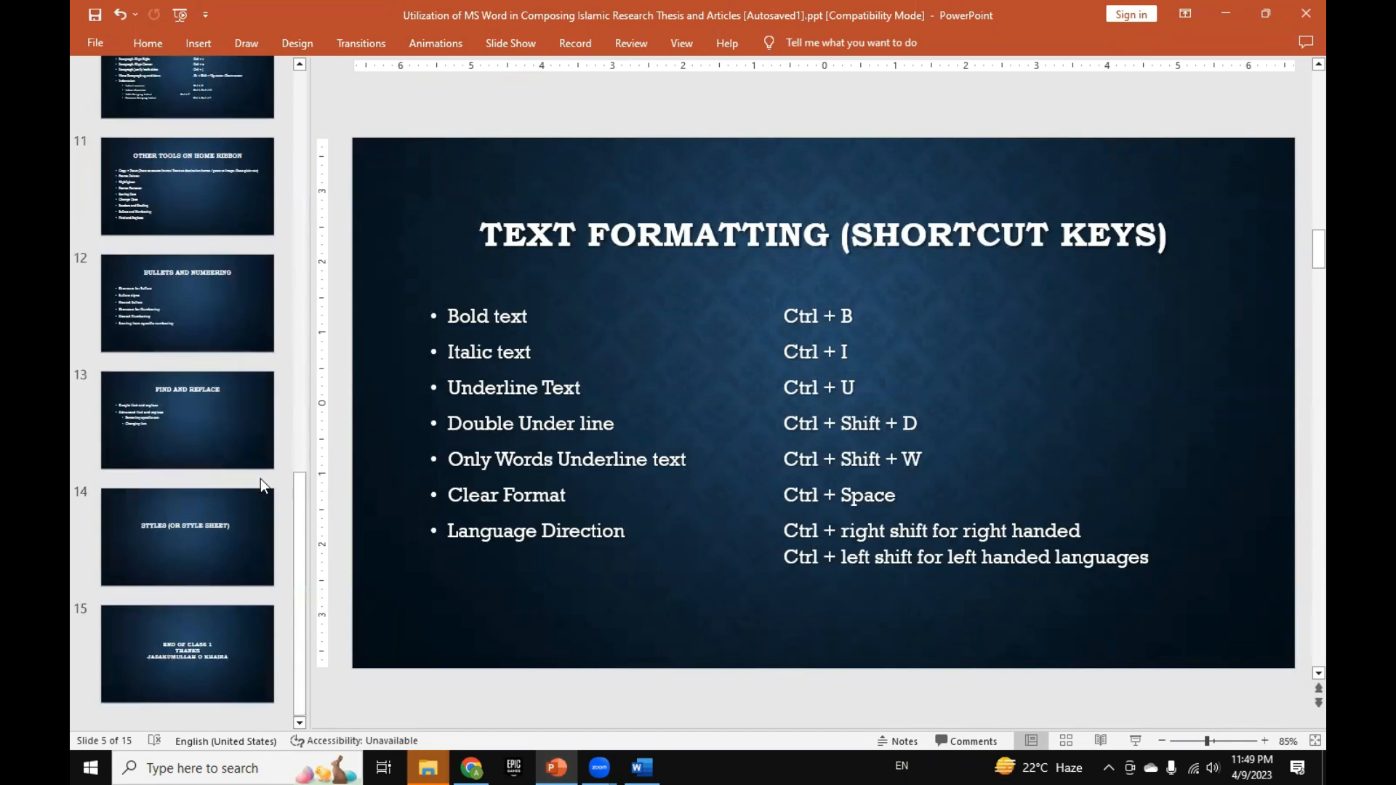
scroll(260, 478, "up", 10)
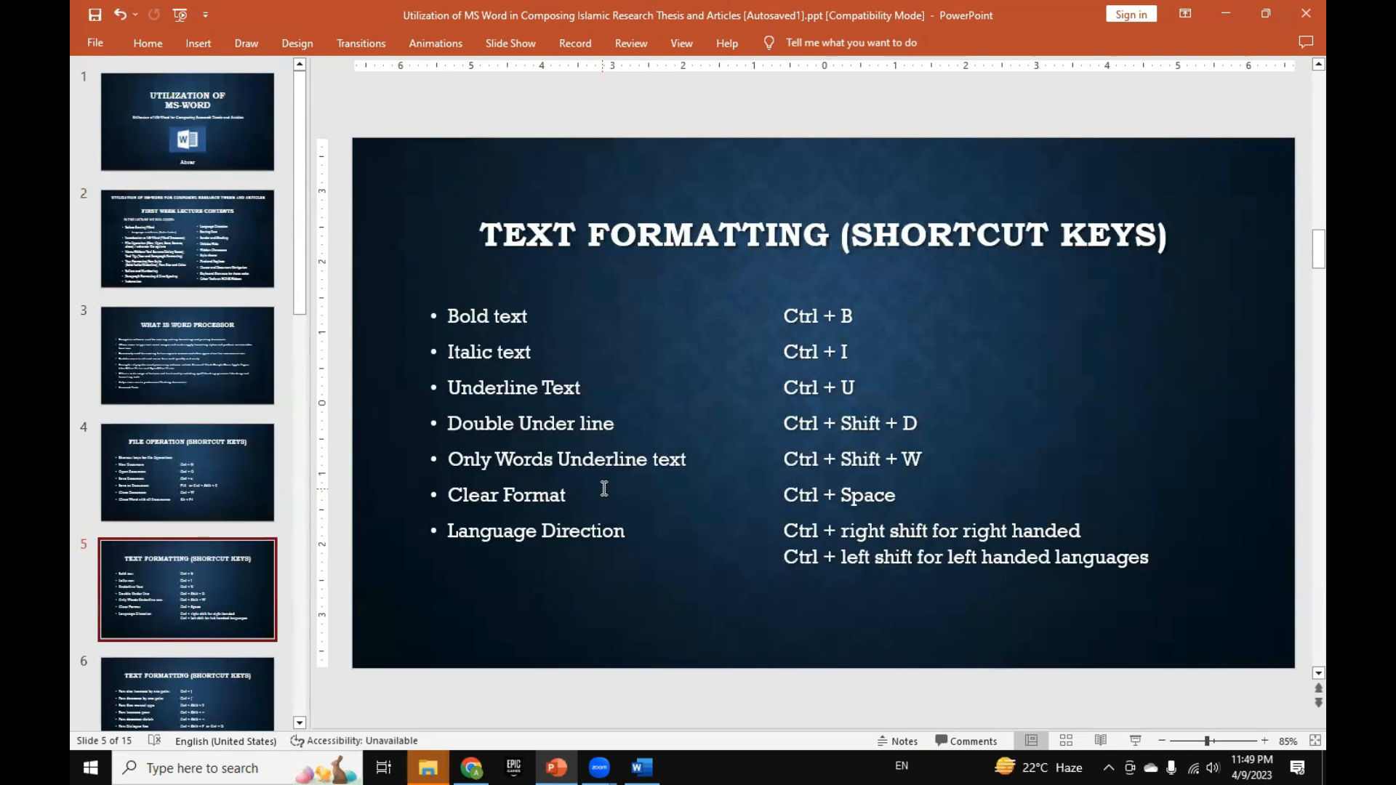
scroll(243, 500, "down", 3)
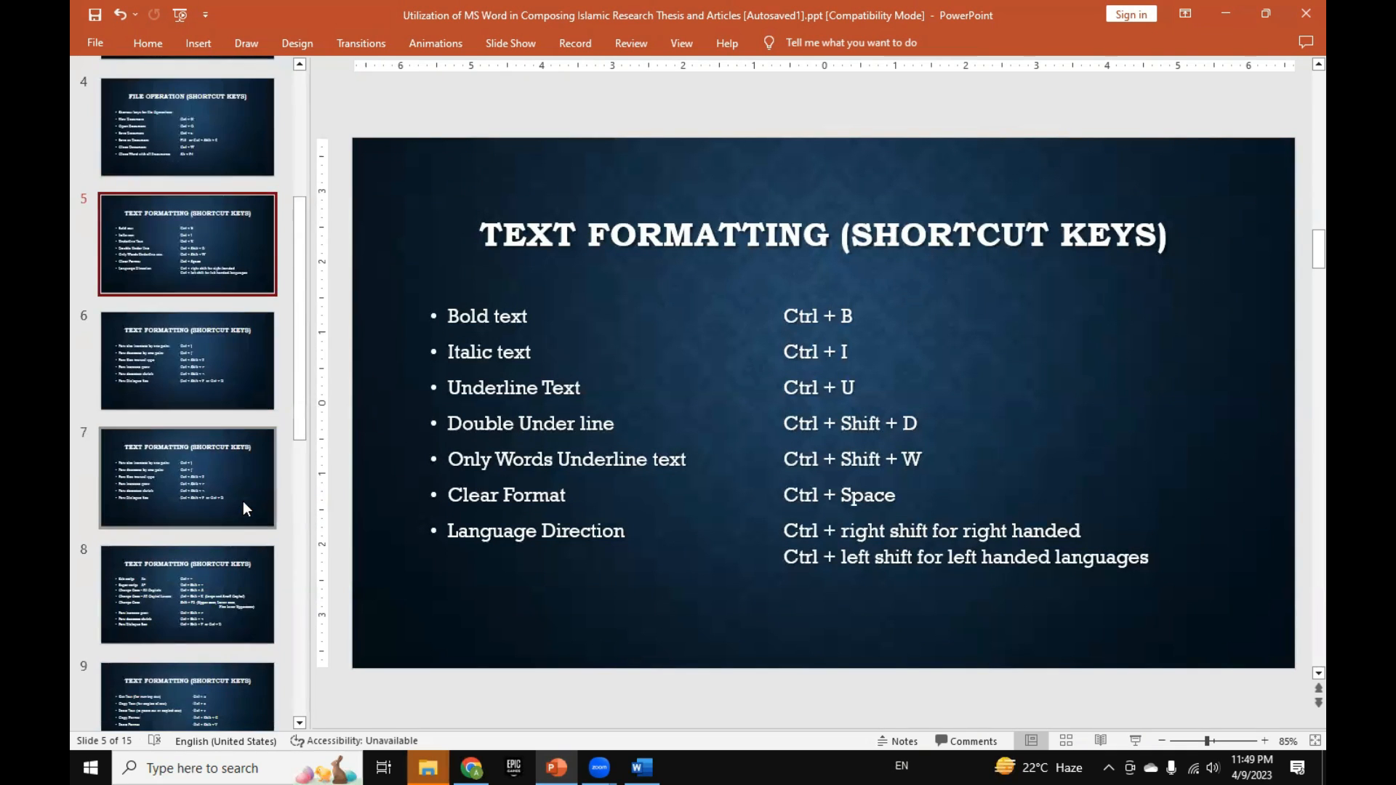
left_click(192, 348)
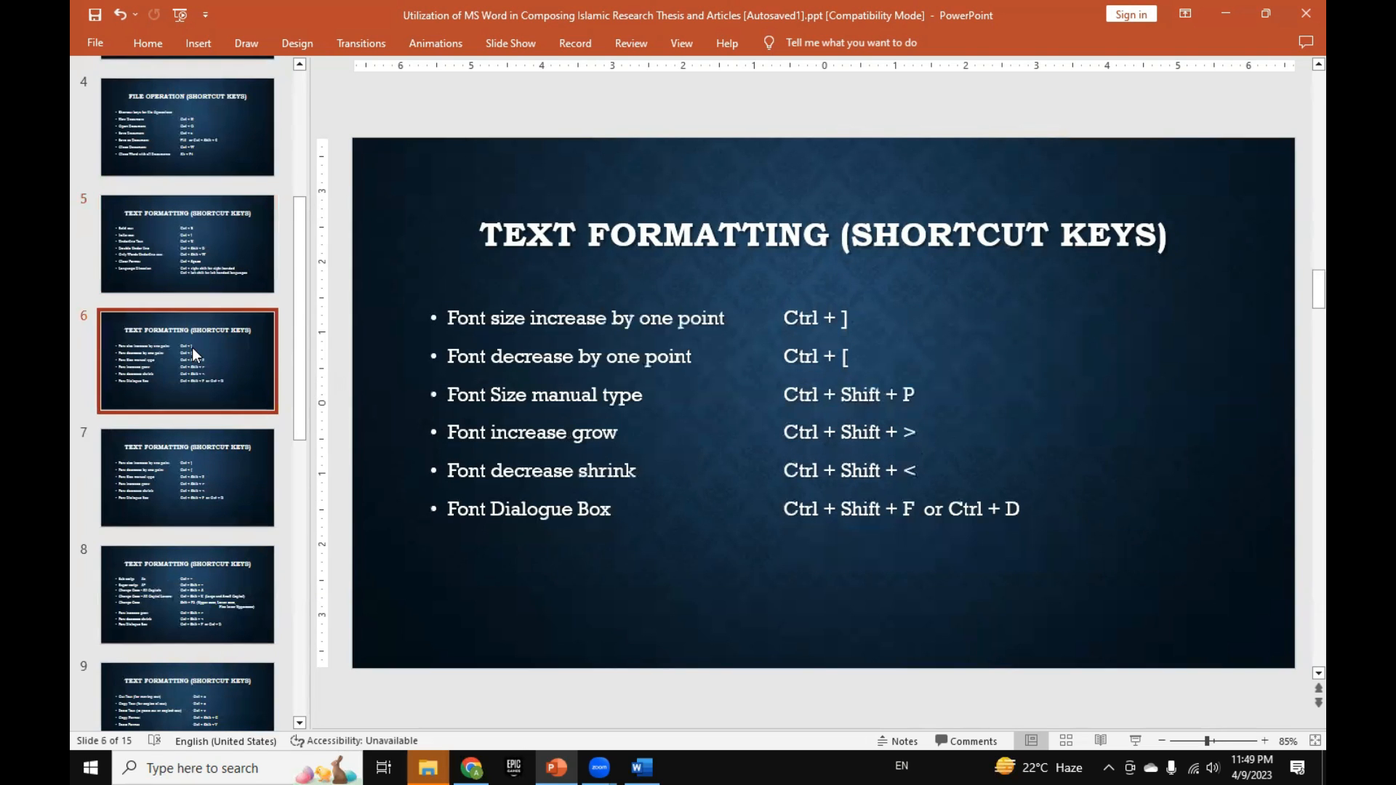
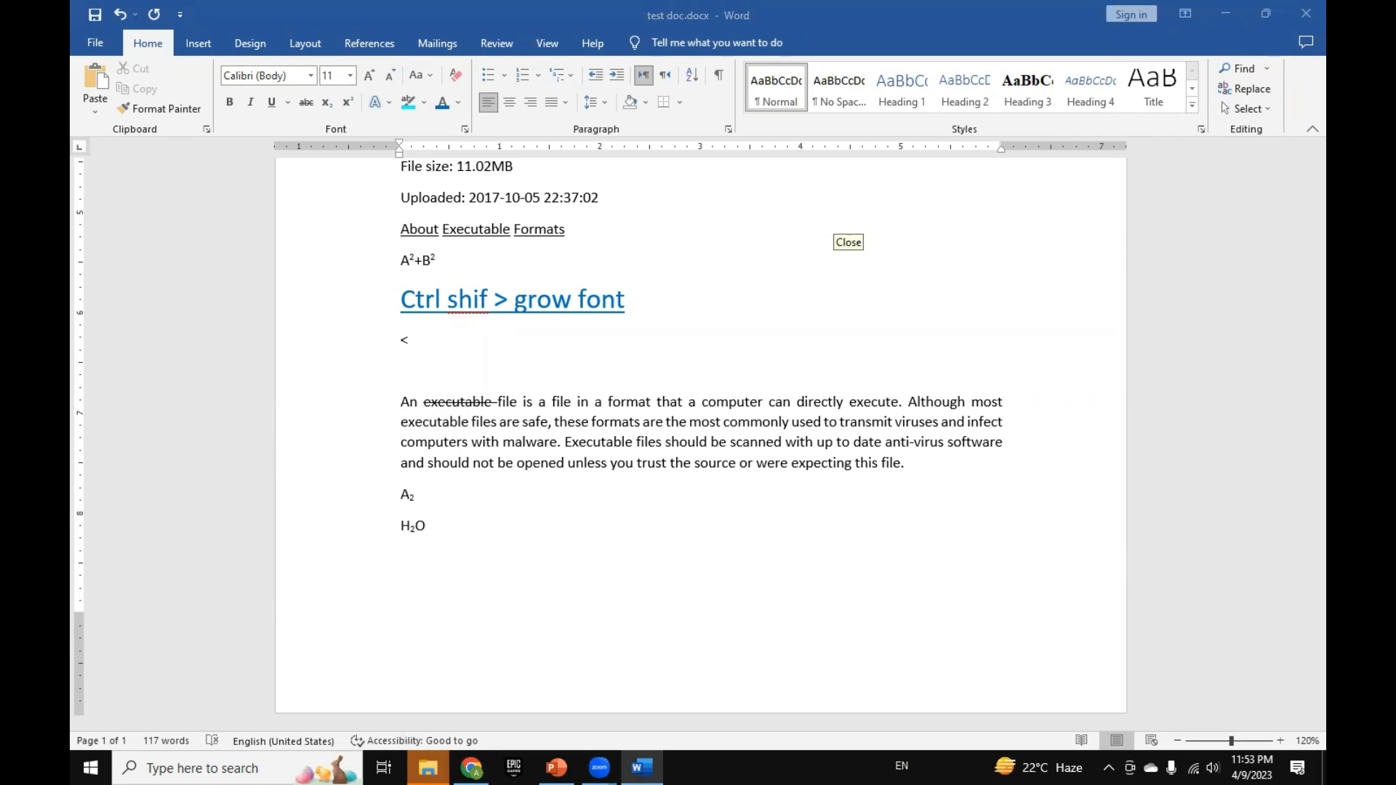
Step: Apply 1.5, double and finally single line spacing to the justified "An executable file" paragraph
left_click(925, 466)
left_click(415, 462)
left_click_drag(401, 402, 922, 466)
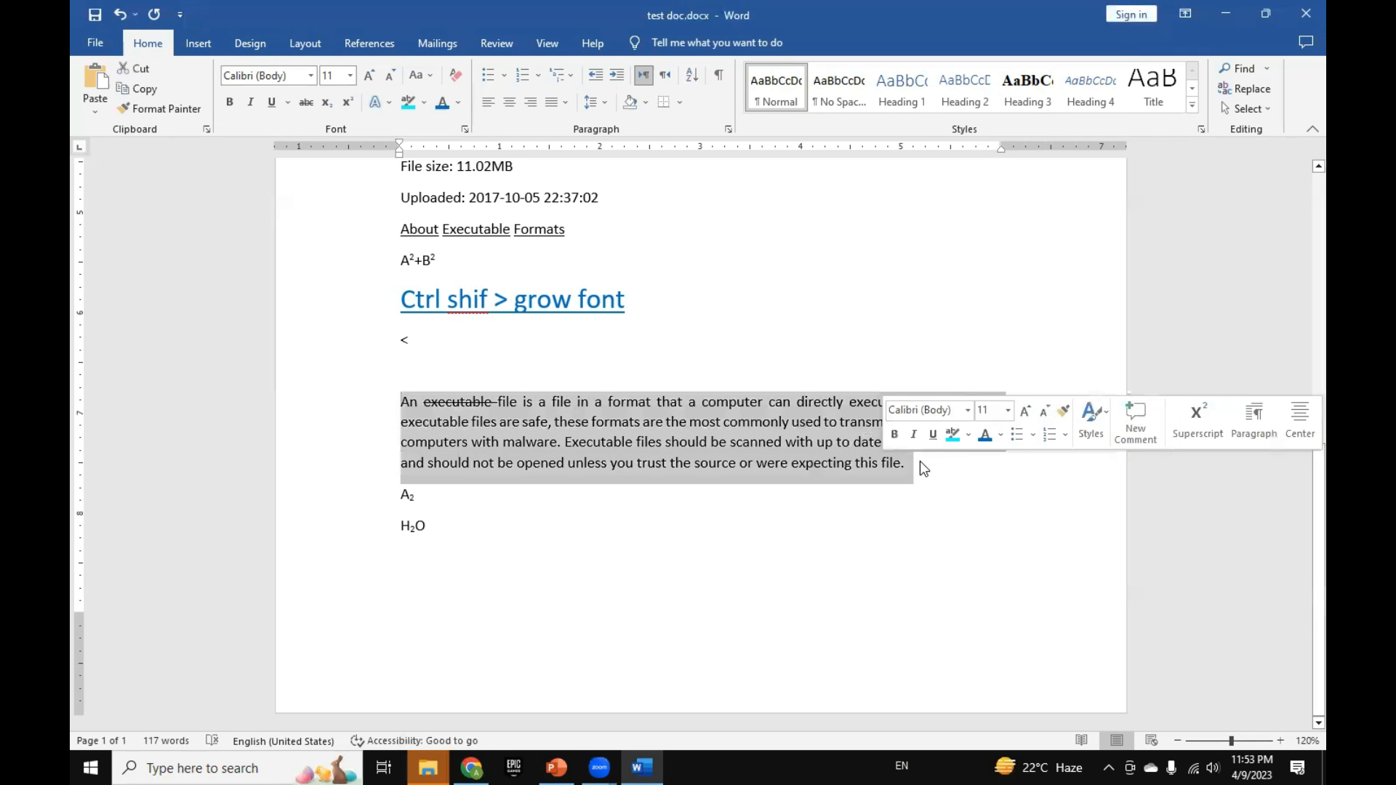
key("ctrl+5")
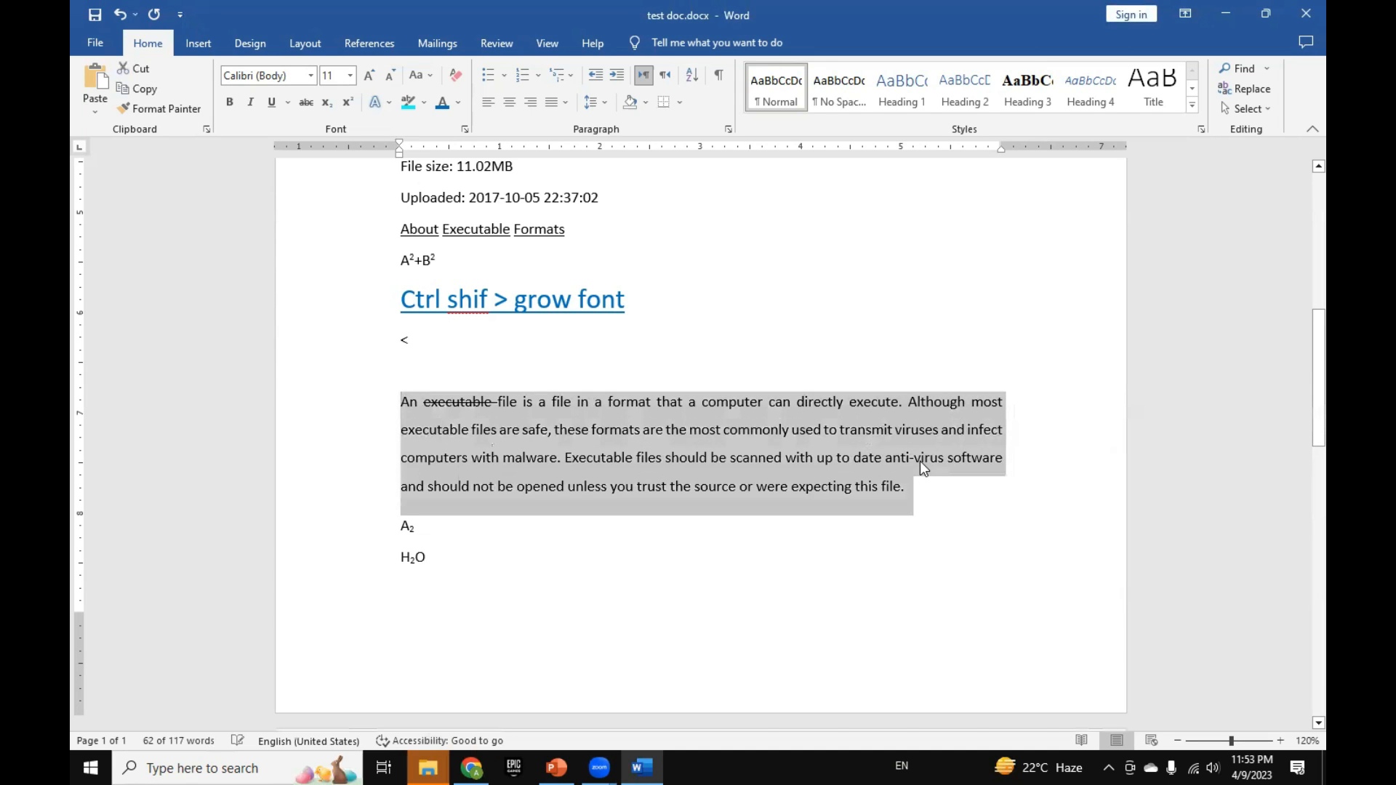
key("ctrl+2")
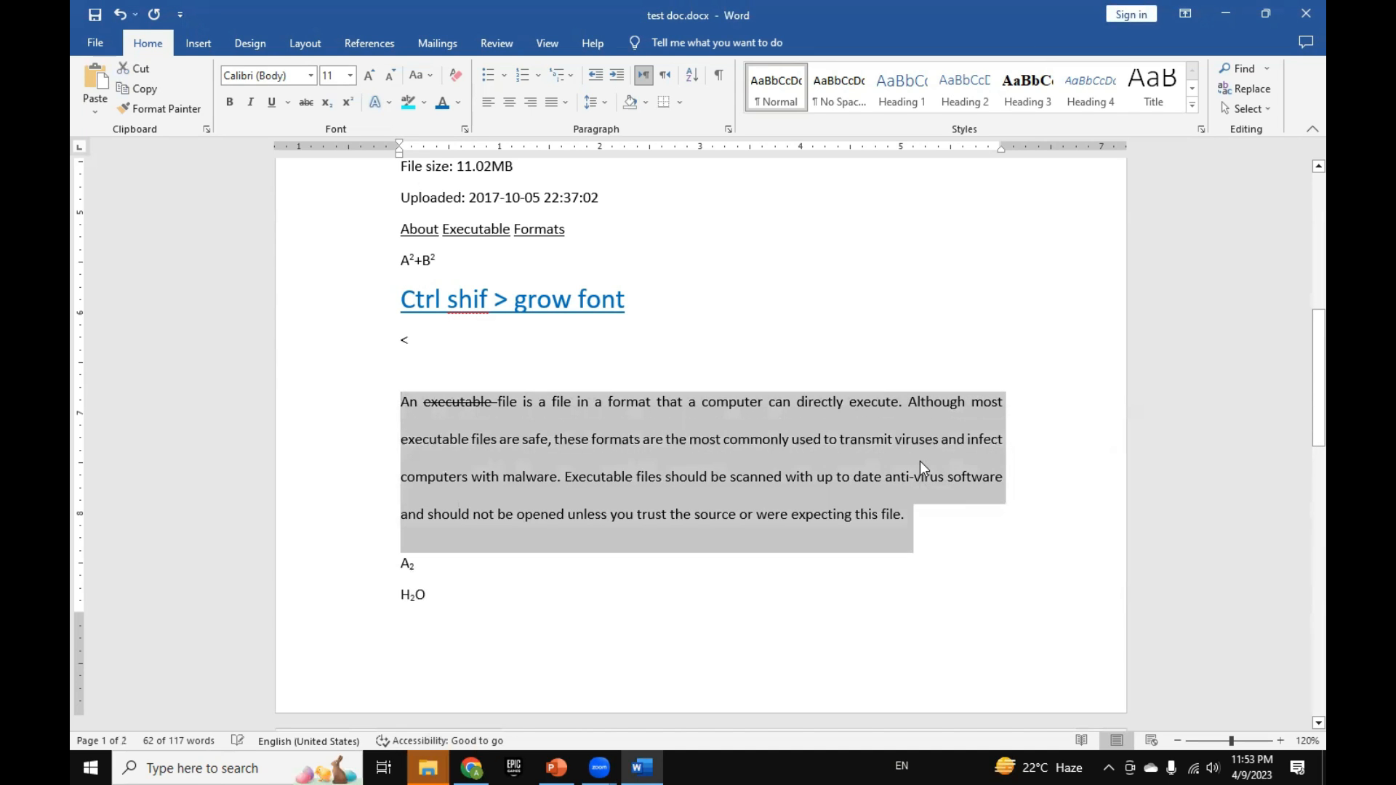
key("ctrl+1")
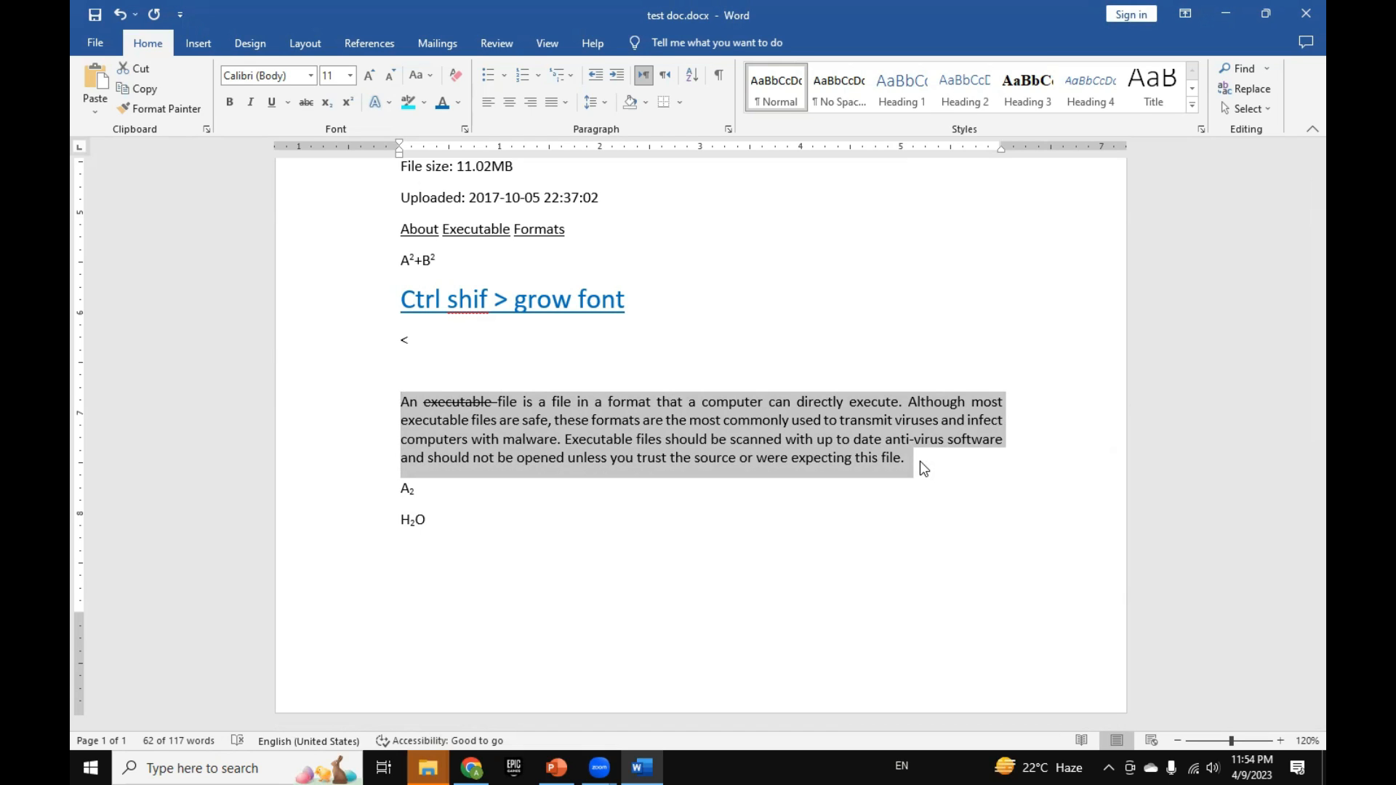
Step: Copy the "An executable file" paragraph and paste it twice on a new line directly below it
left_click(915, 462)
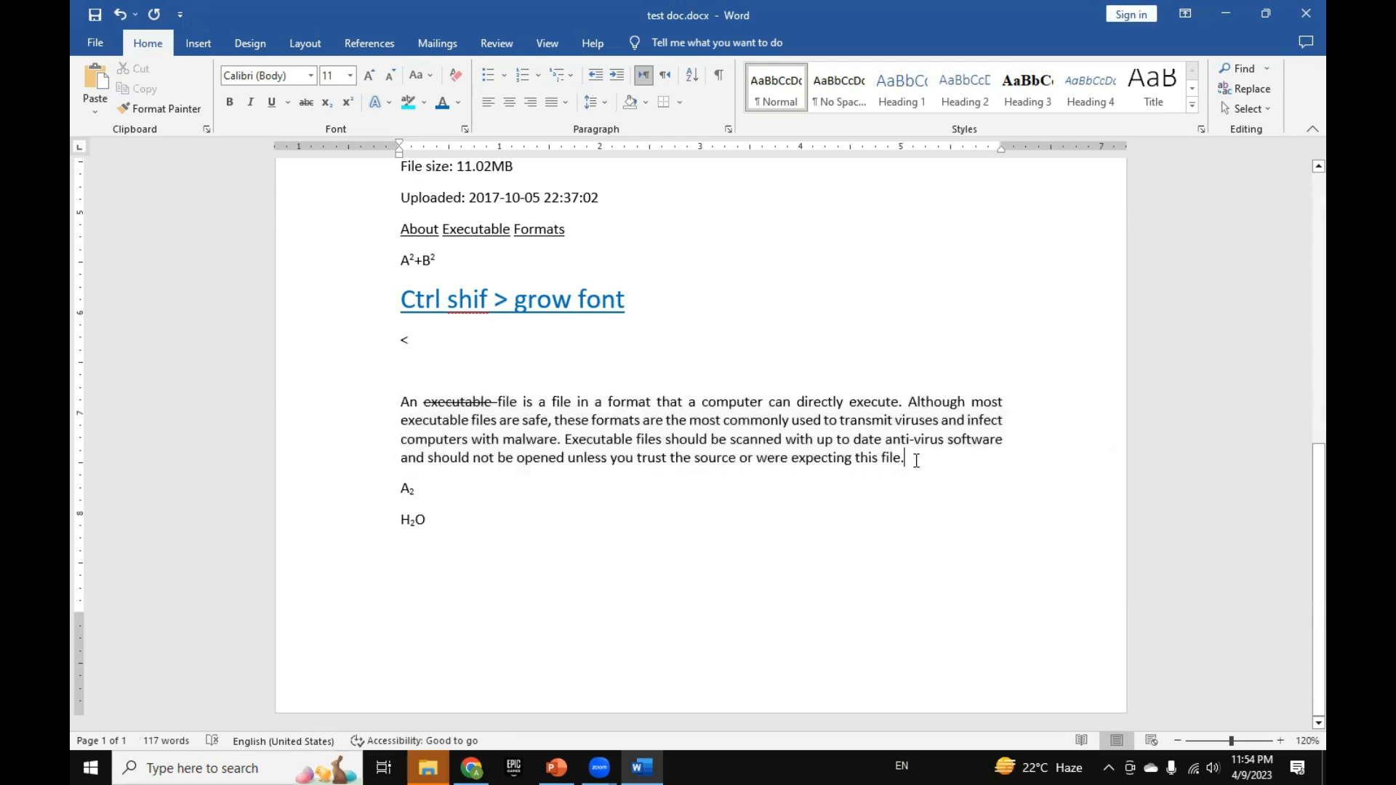
key("shift+Up")
key("shift+Up")
key("shift+Up")
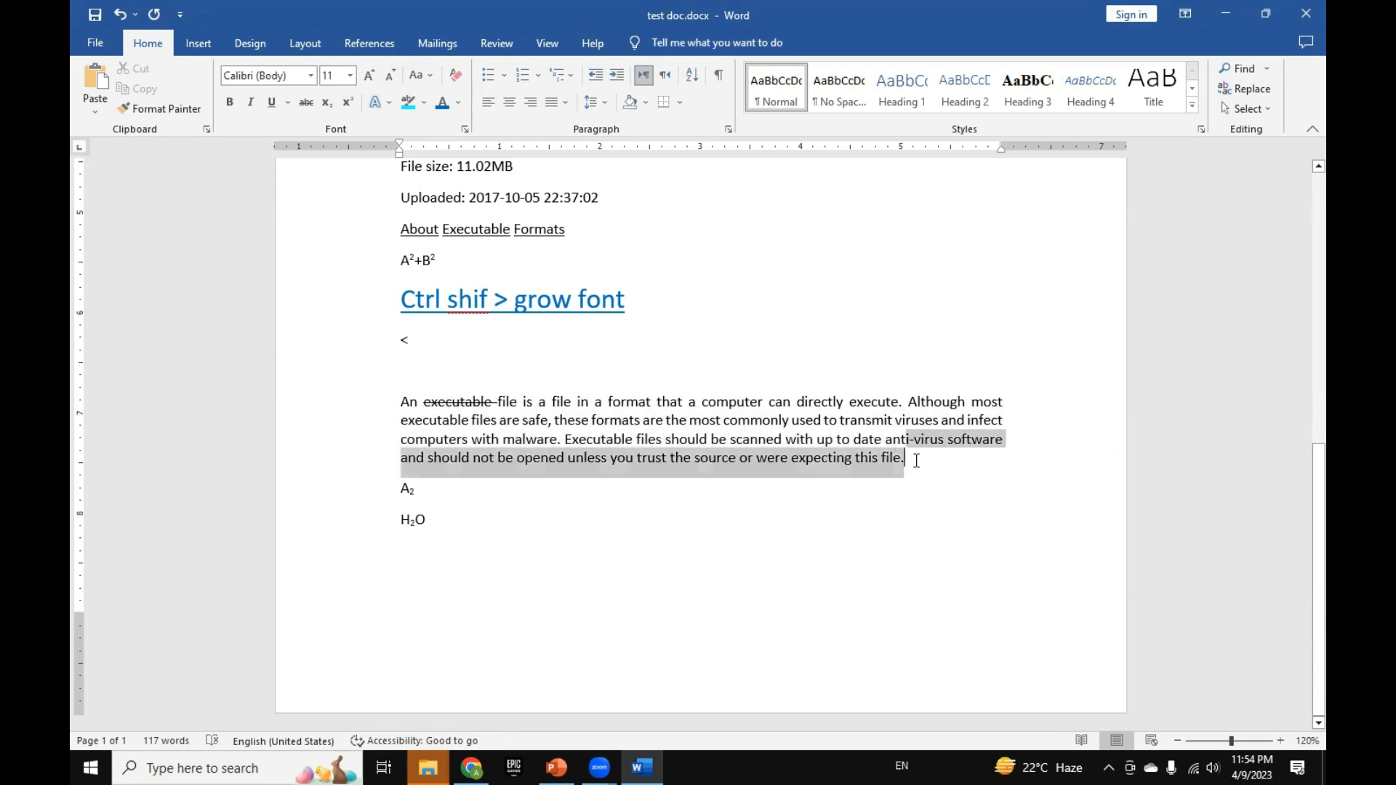
key("shift+Home")
key("ctrl+c")
left_click(915, 461)
key("Return")
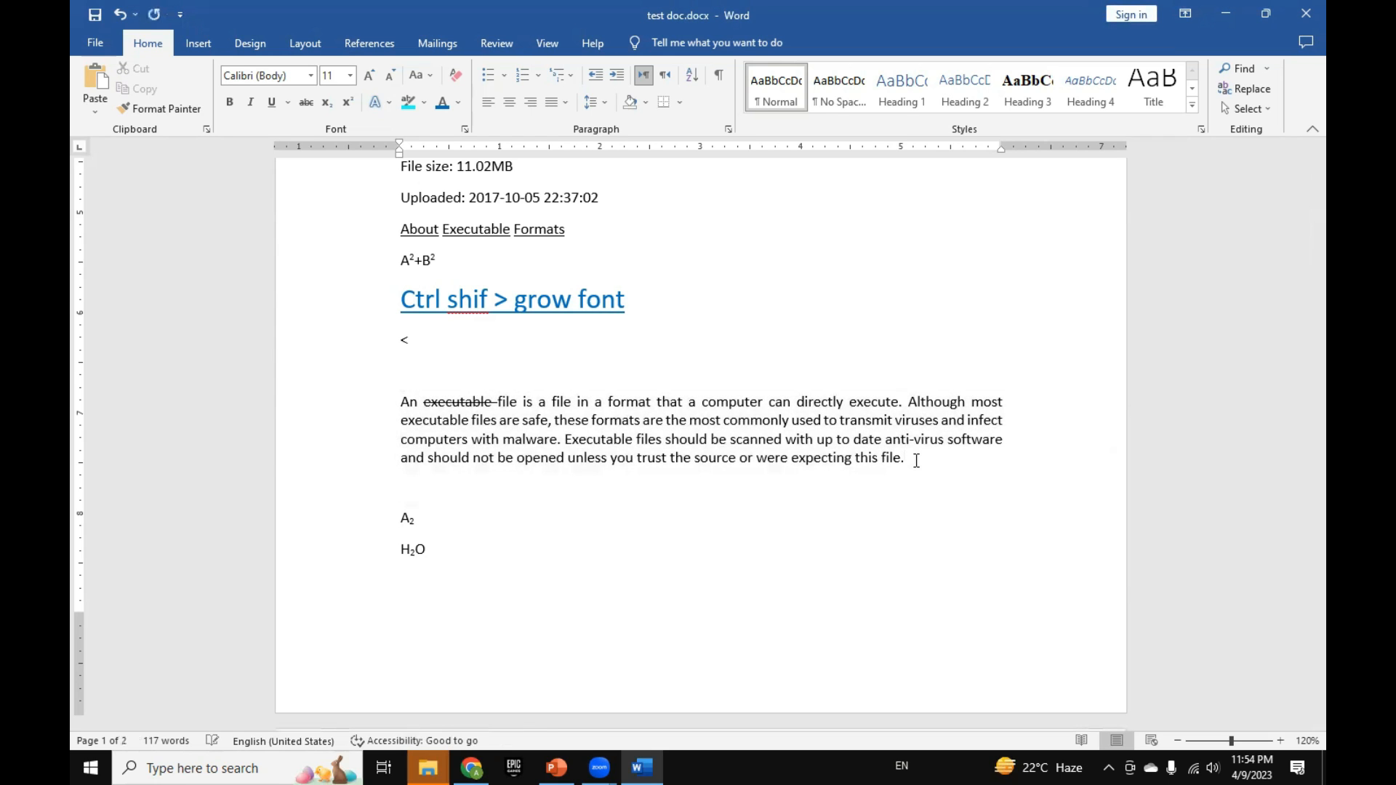
key("ctrl+v")
key("ctrl+v")
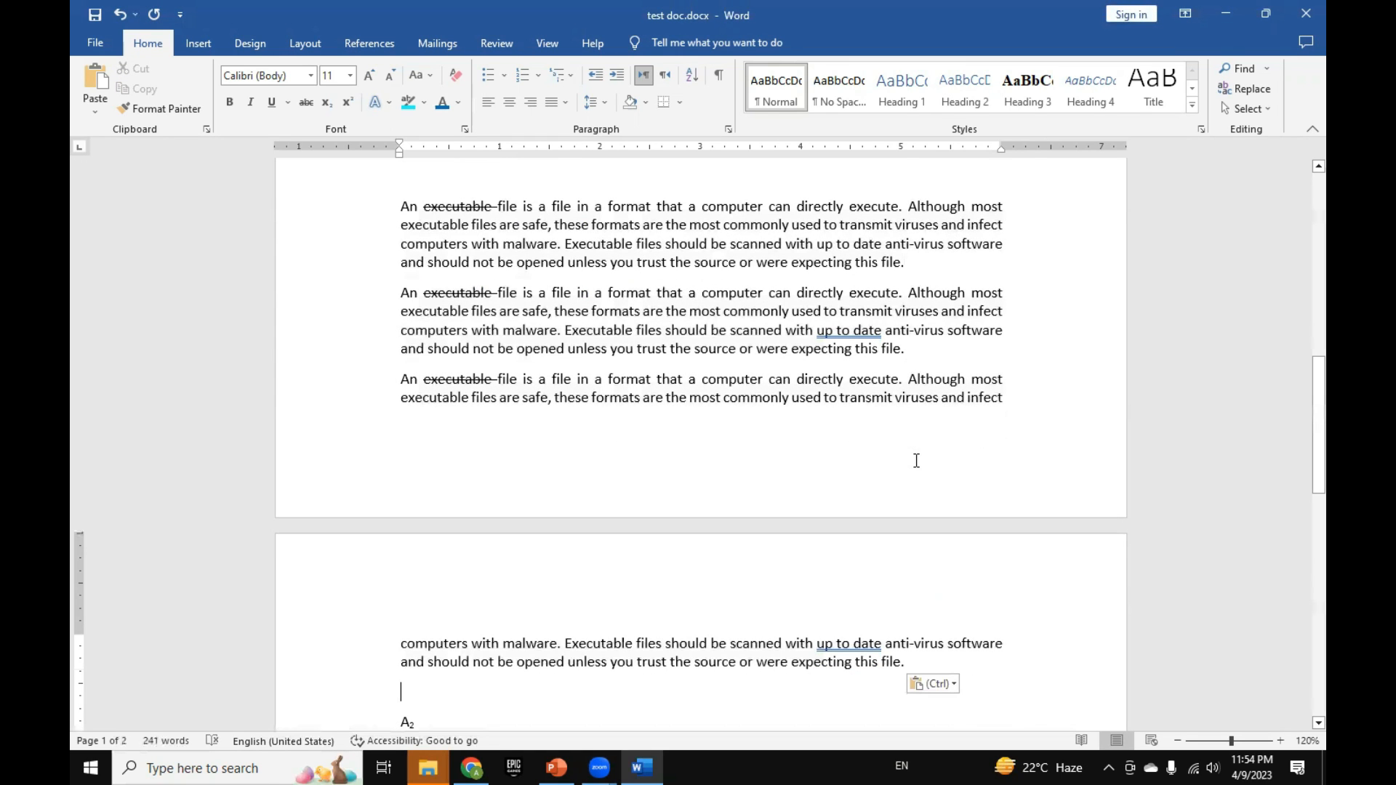
Step: Set the spacing after all three "An executable file" paragraphs to 0 pt
left_click(383, 205)
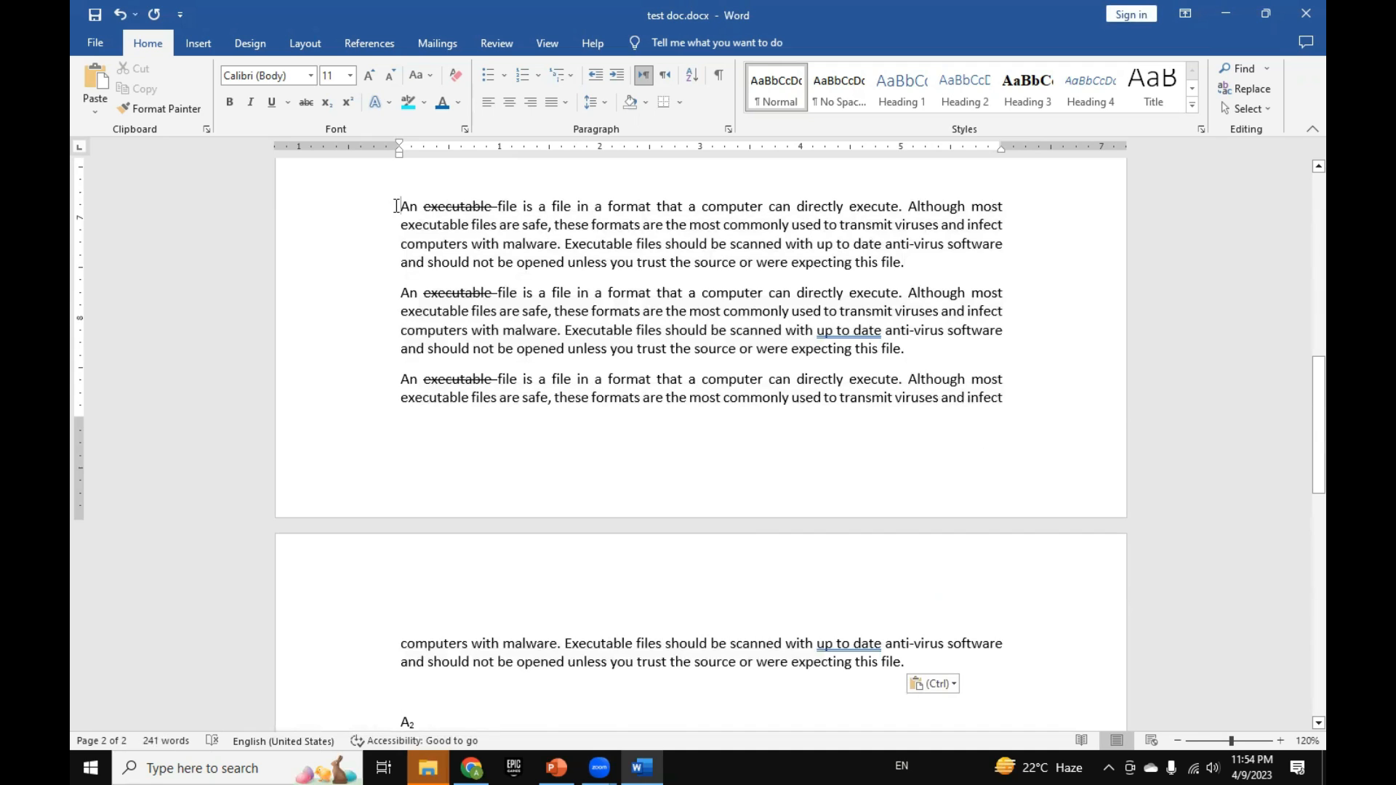
left_click(908, 659, "shift")
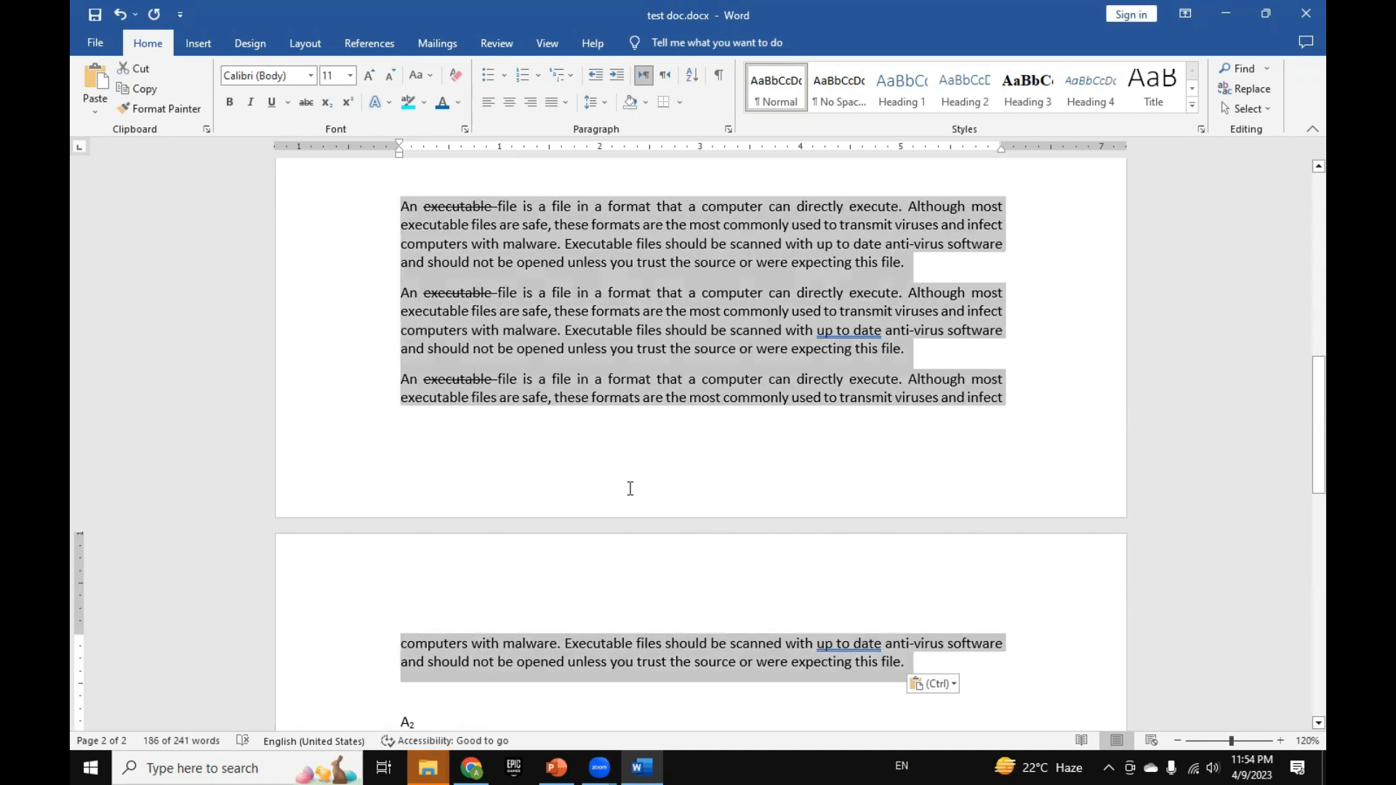
key("Up")
key("Down")
key("Down")
key("Down")
key("Up")
key("Up")
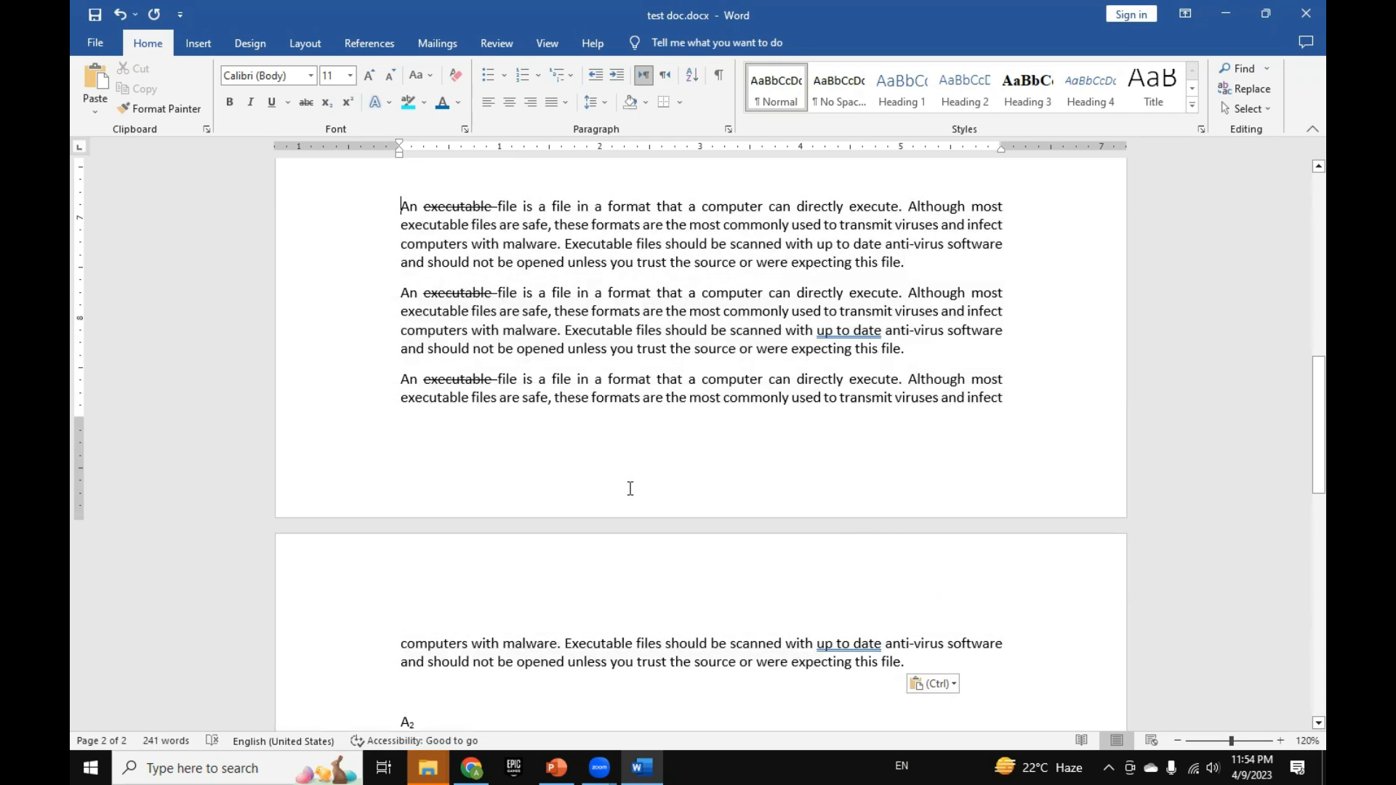
left_click(910, 663, "shift")
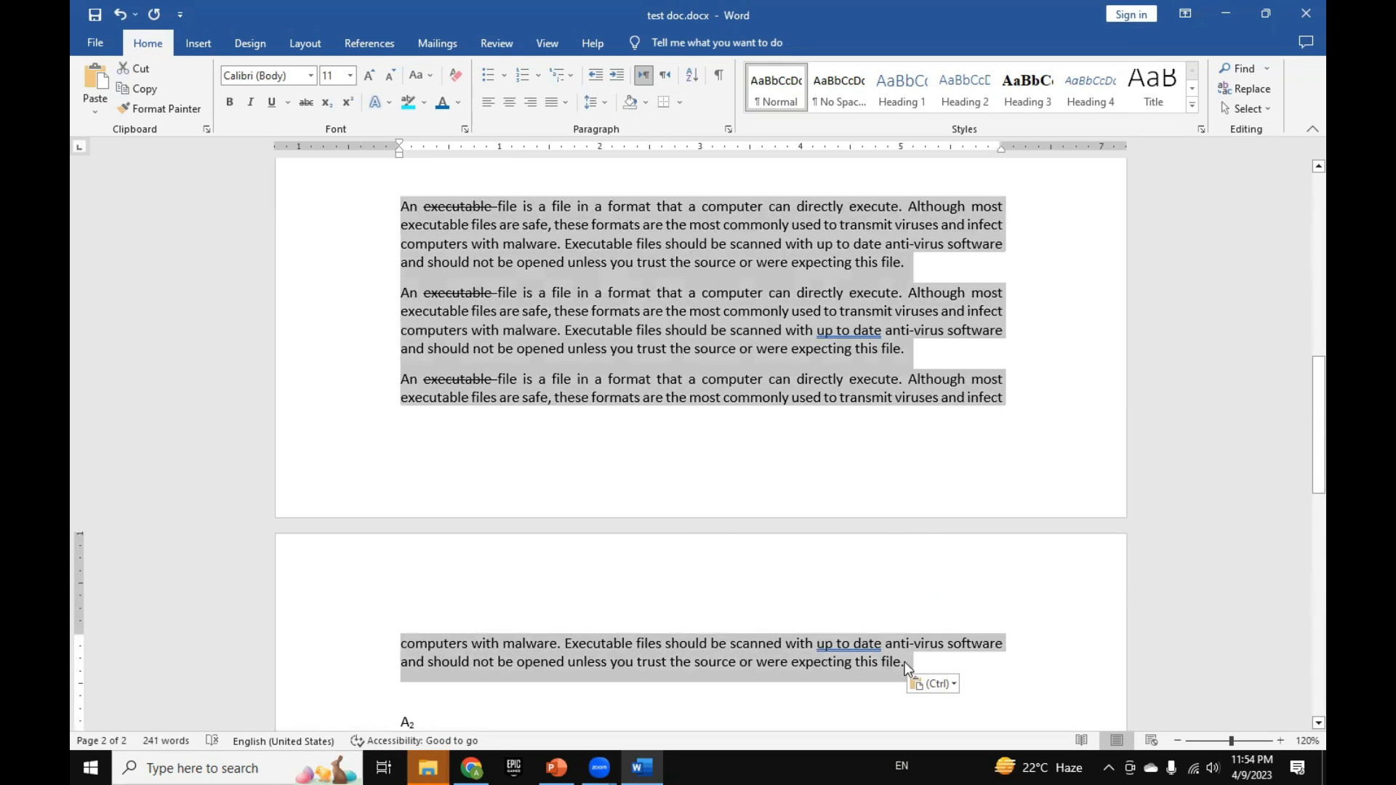
left_click(314, 51)
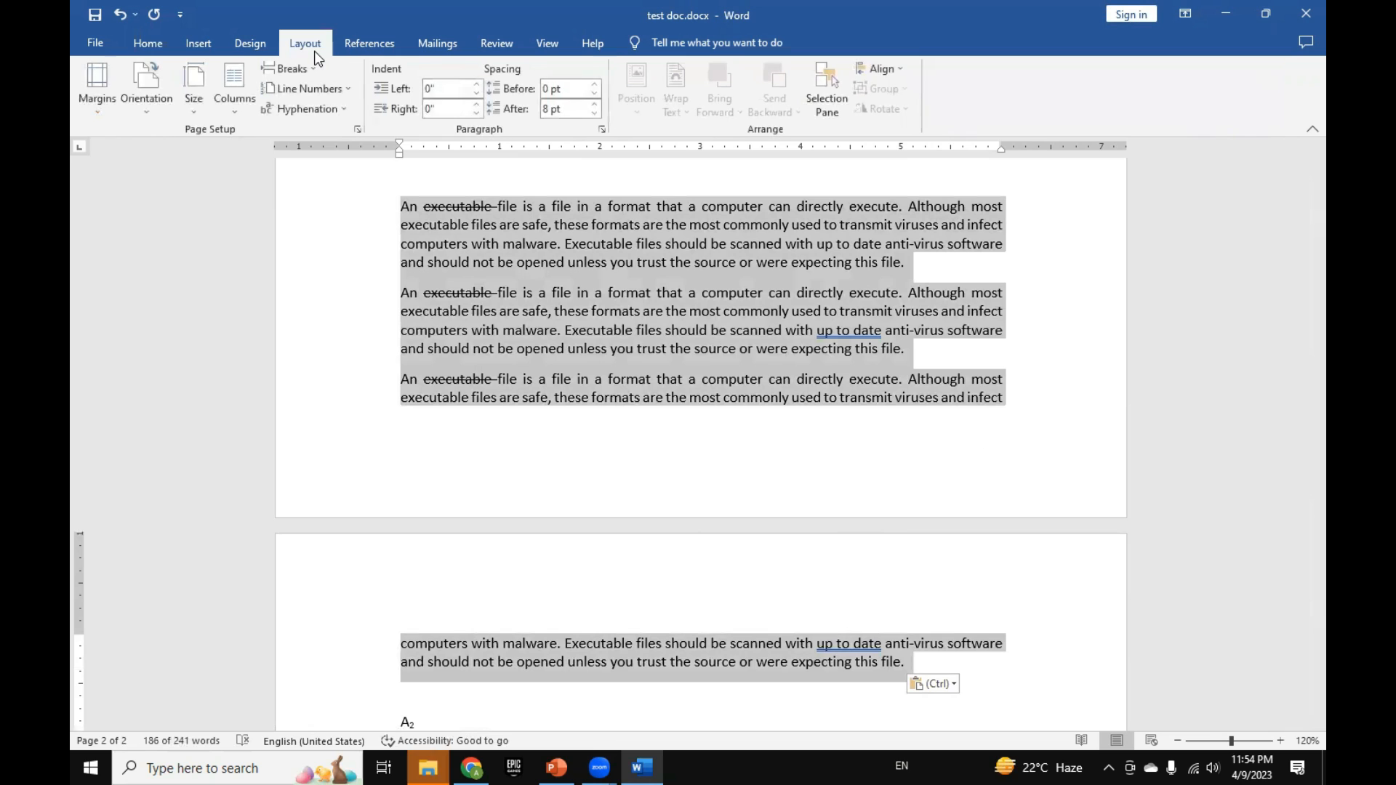
left_click(562, 111)
type("0")
key("Return")
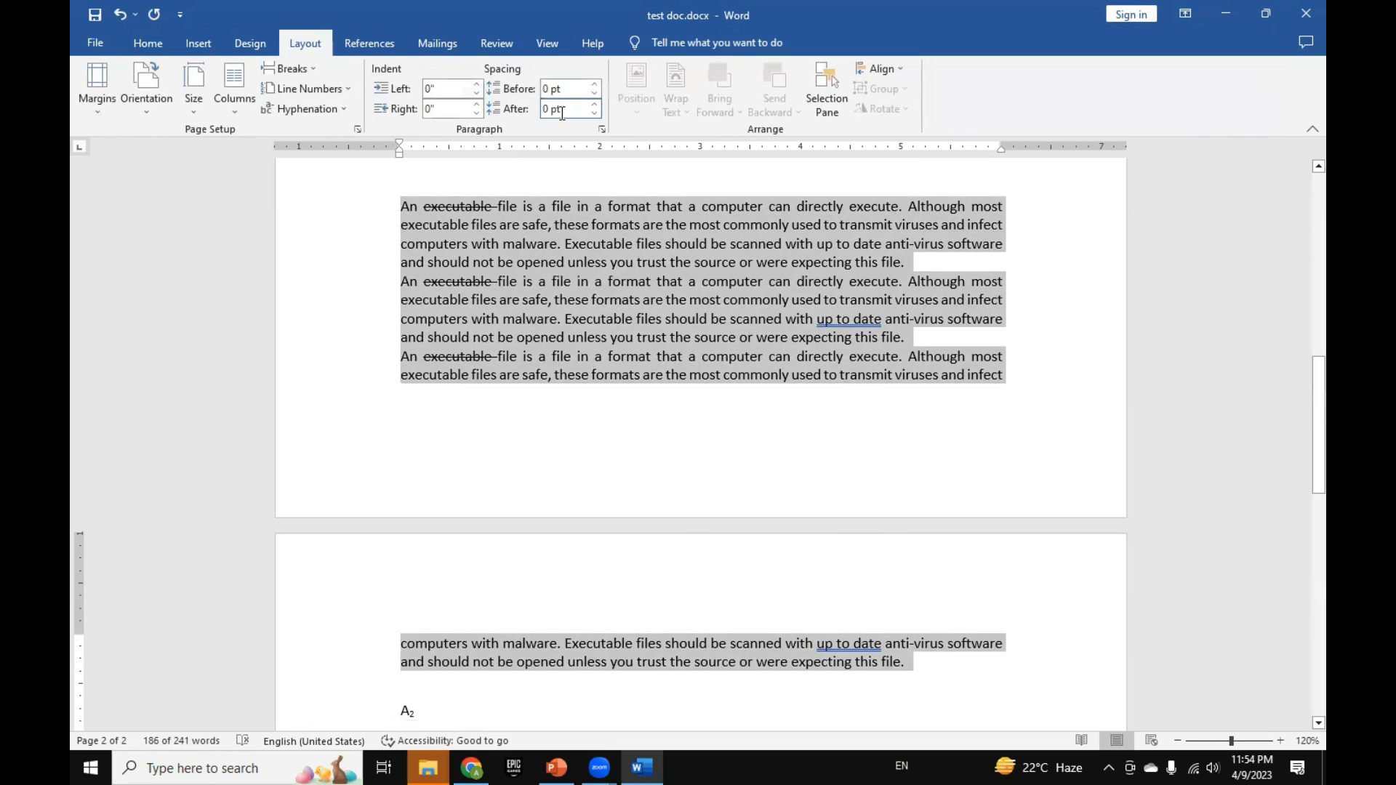
left_click(147, 43)
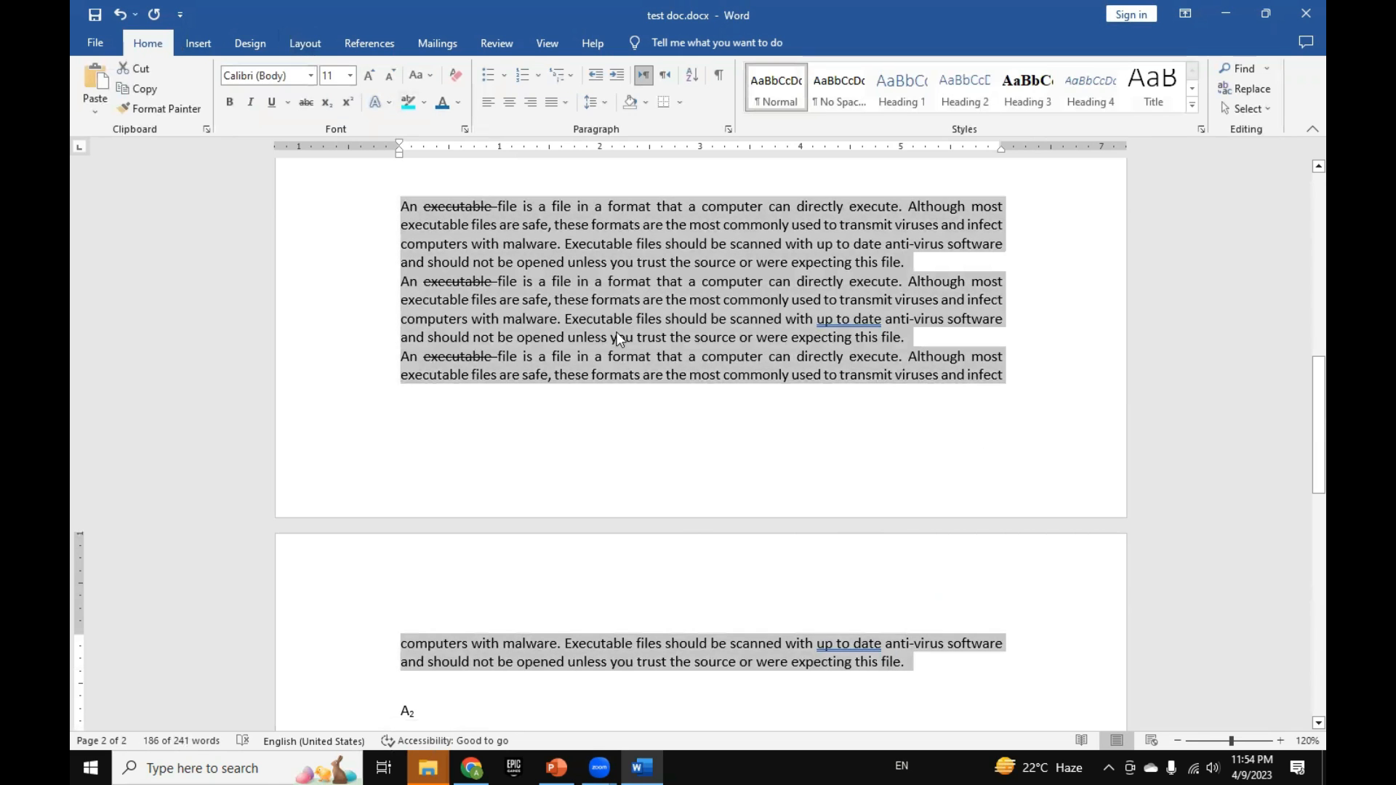
Step: Toggle the space before the second "An executable file" paragraph on and off several times
scroll(727, 400, "down", 1)
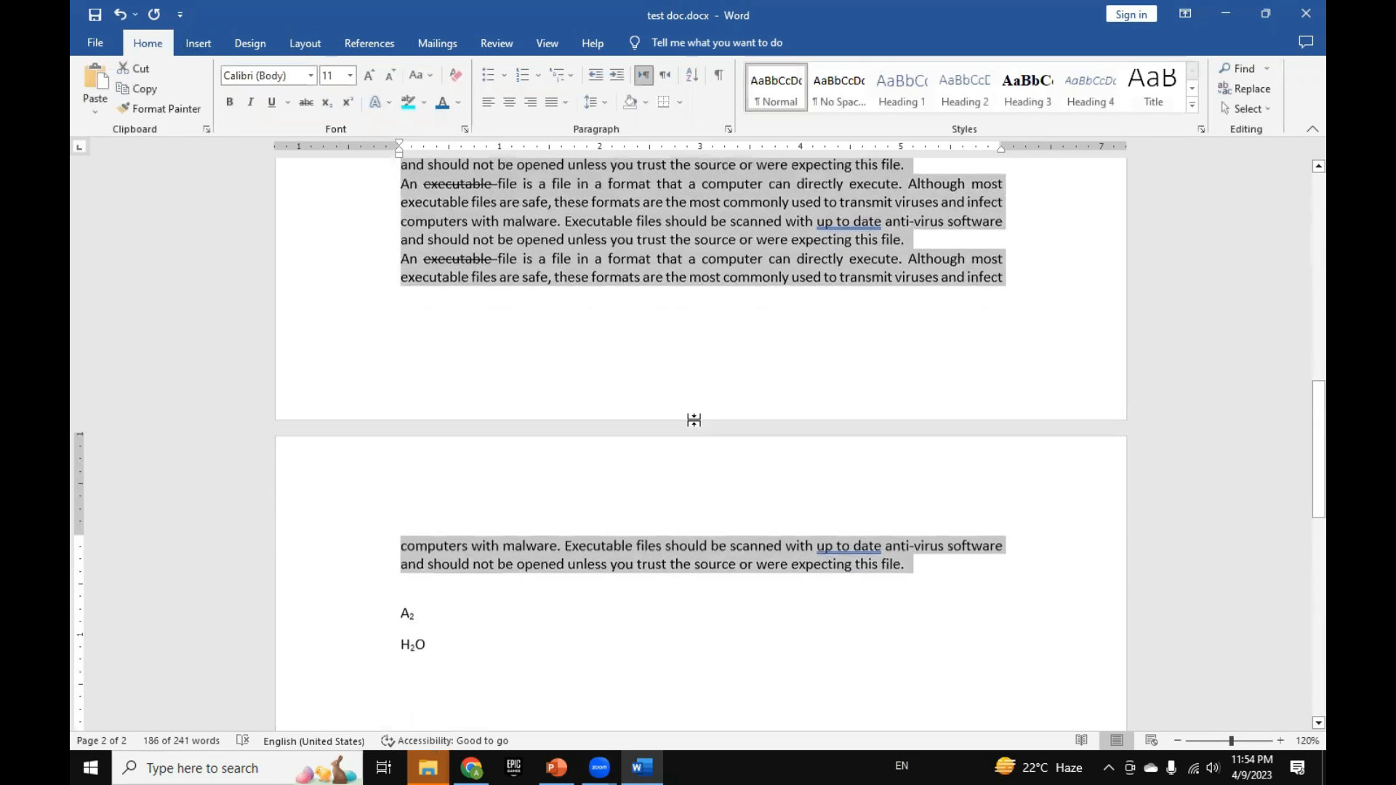
scroll(719, 381, "up", 2)
left_click(717, 333)
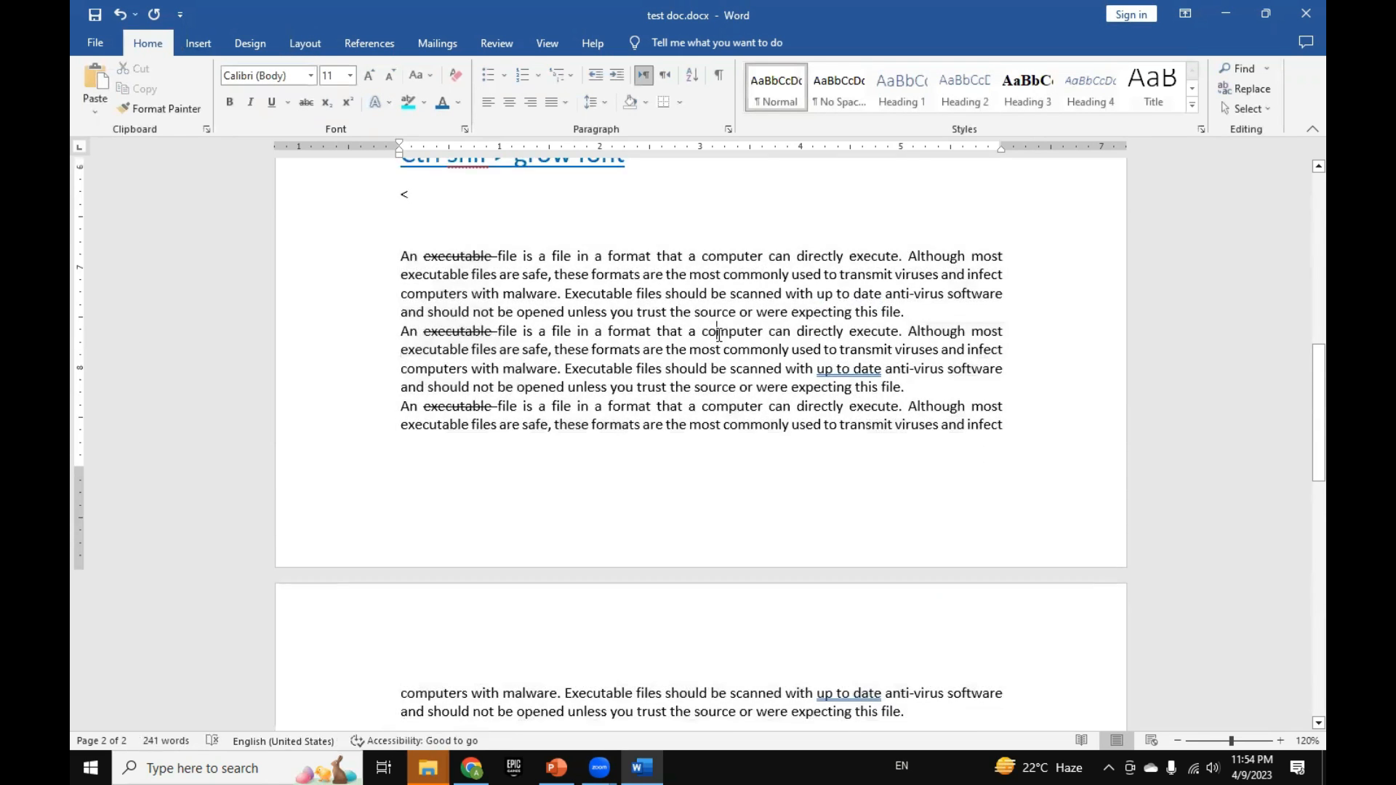
left_click_drag(381, 271, 915, 712)
left_click(914, 712)
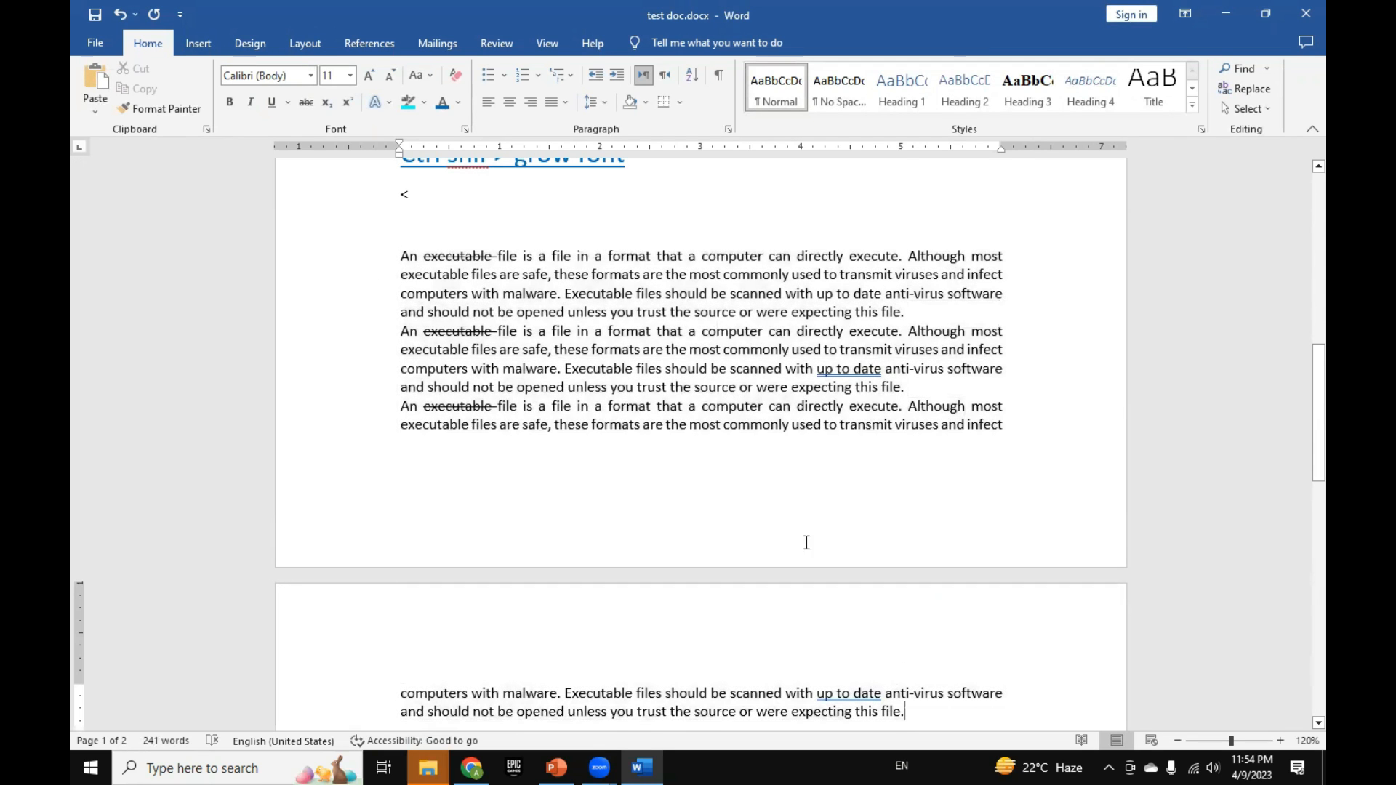
left_click(662, 331)
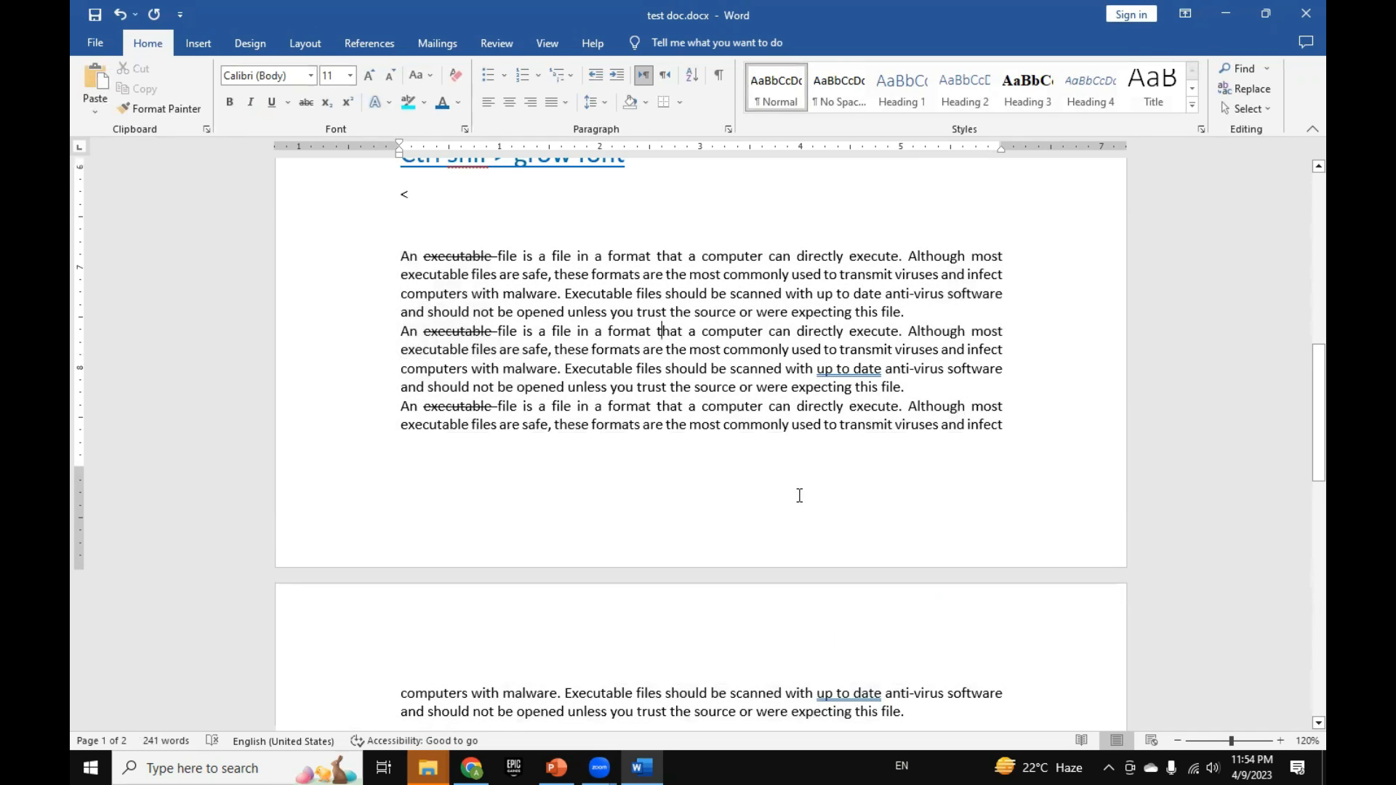
key("ctrl+0")
key("ctrl+0")
key("ctrl+0")
key("ctrl+0")
key("ctrl+0")
key("ctrl+0")
key("ctrl+0")
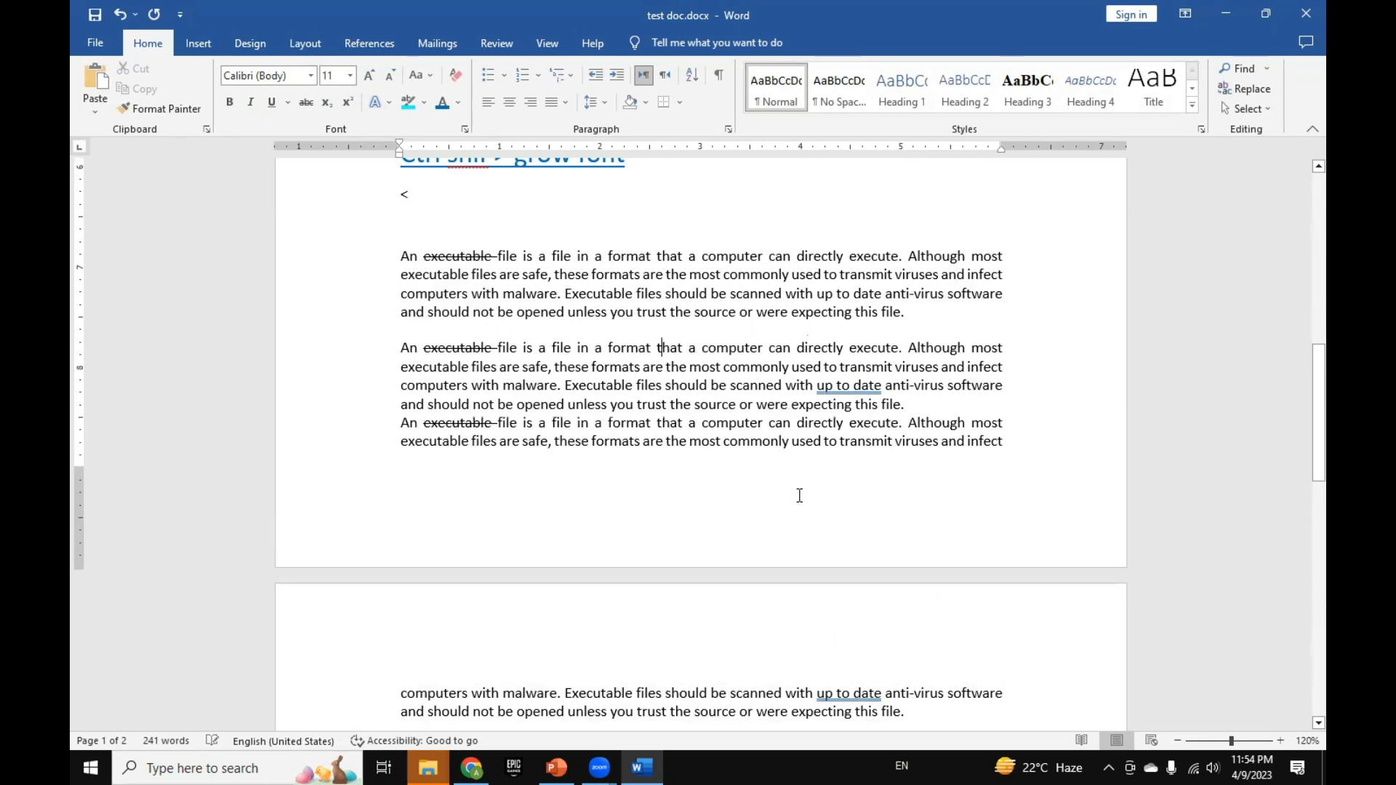
key("ctrl+0")
Step: Add 12 pt of space before all three "An executable file" paragraphs
left_click_drag(374, 258, 393, 349)
scroll(654, 465, "up", 3)
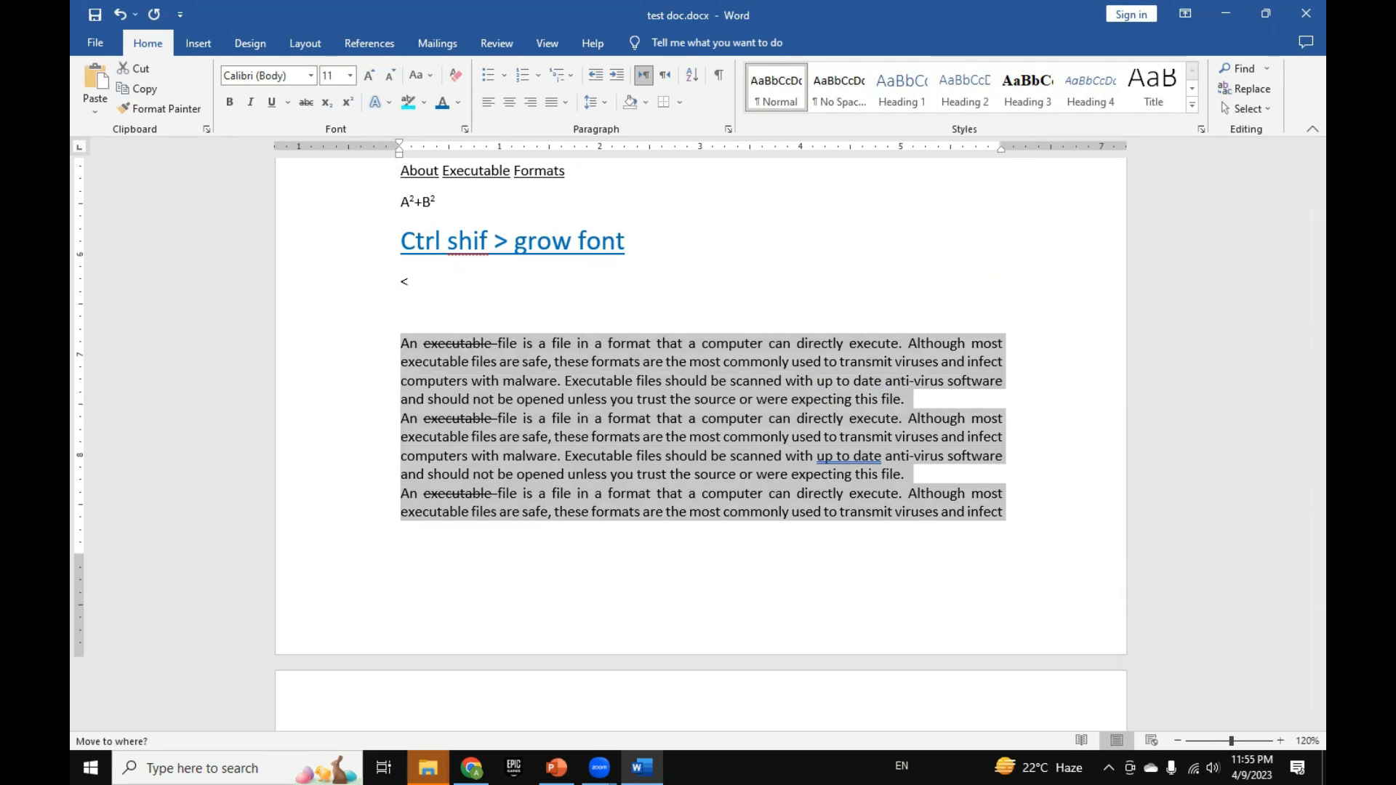
key("ctrl+0")
scroll(925, 714, "down", 4)
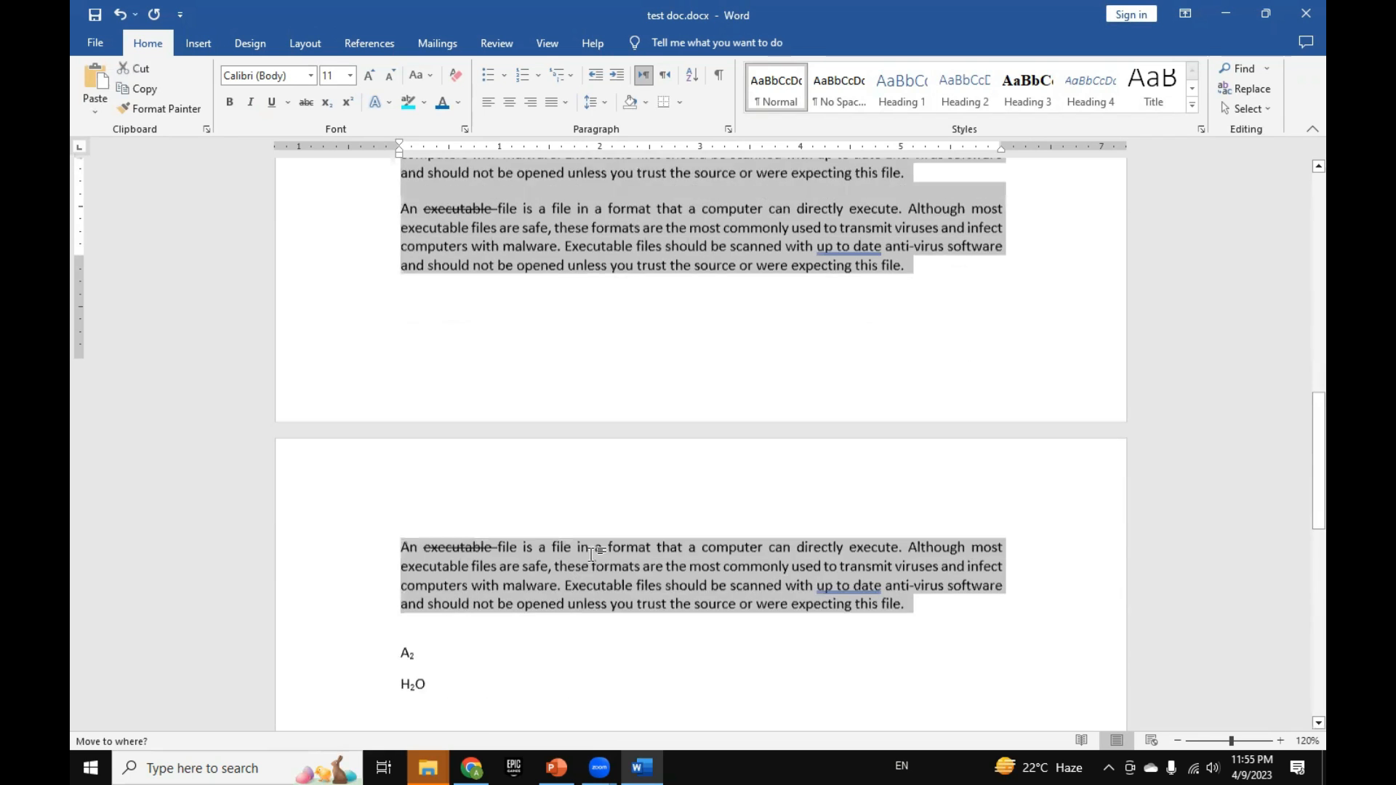
scroll(458, 416, "up", 4)
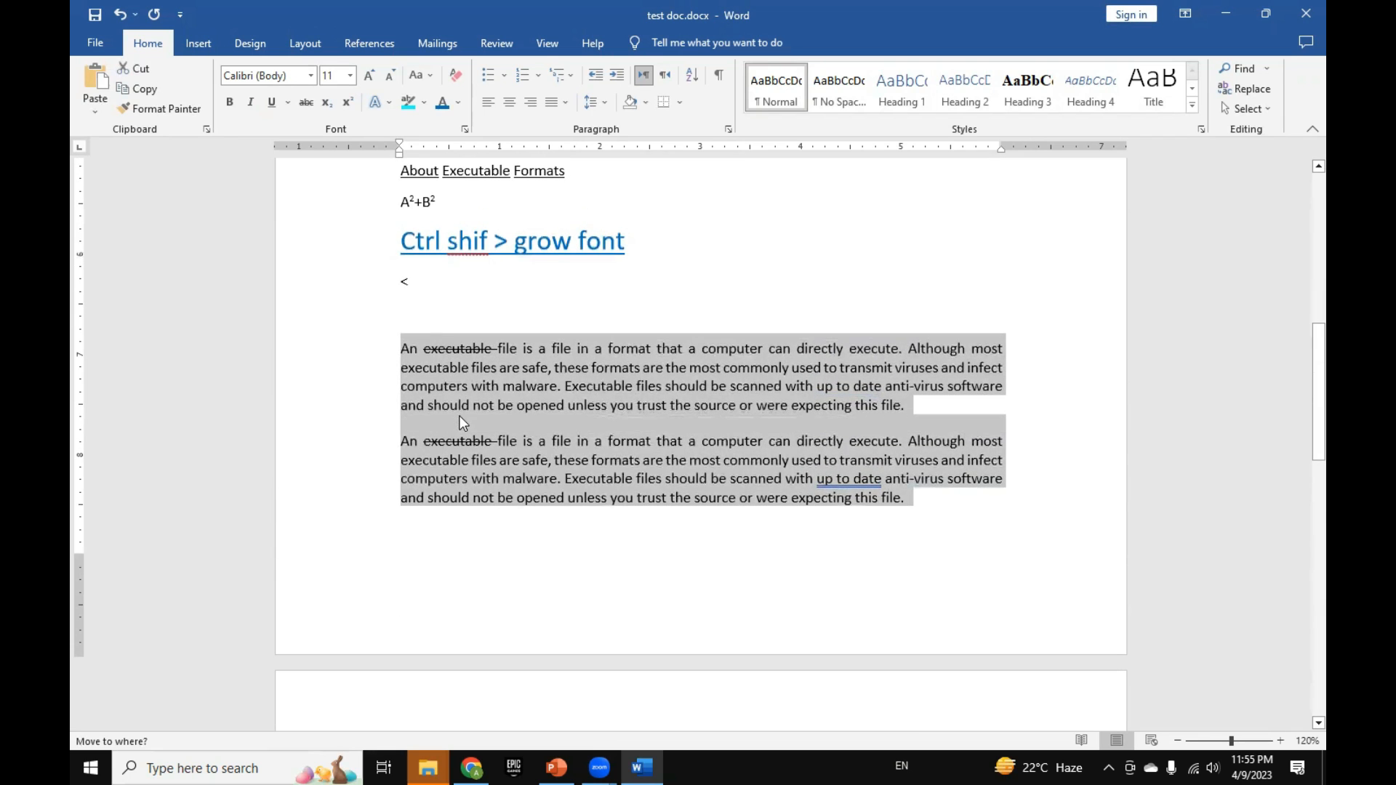
Step: Insert blank lines above the first "An executable file" paragraph to push all three paragraphs onto the second page
left_click(423, 317)
key("Return")
key("Return")
key("Return")
key("Return")
key("Return")
key("Return")
key("Return")
key("Return")
key("Return")
key("Return")
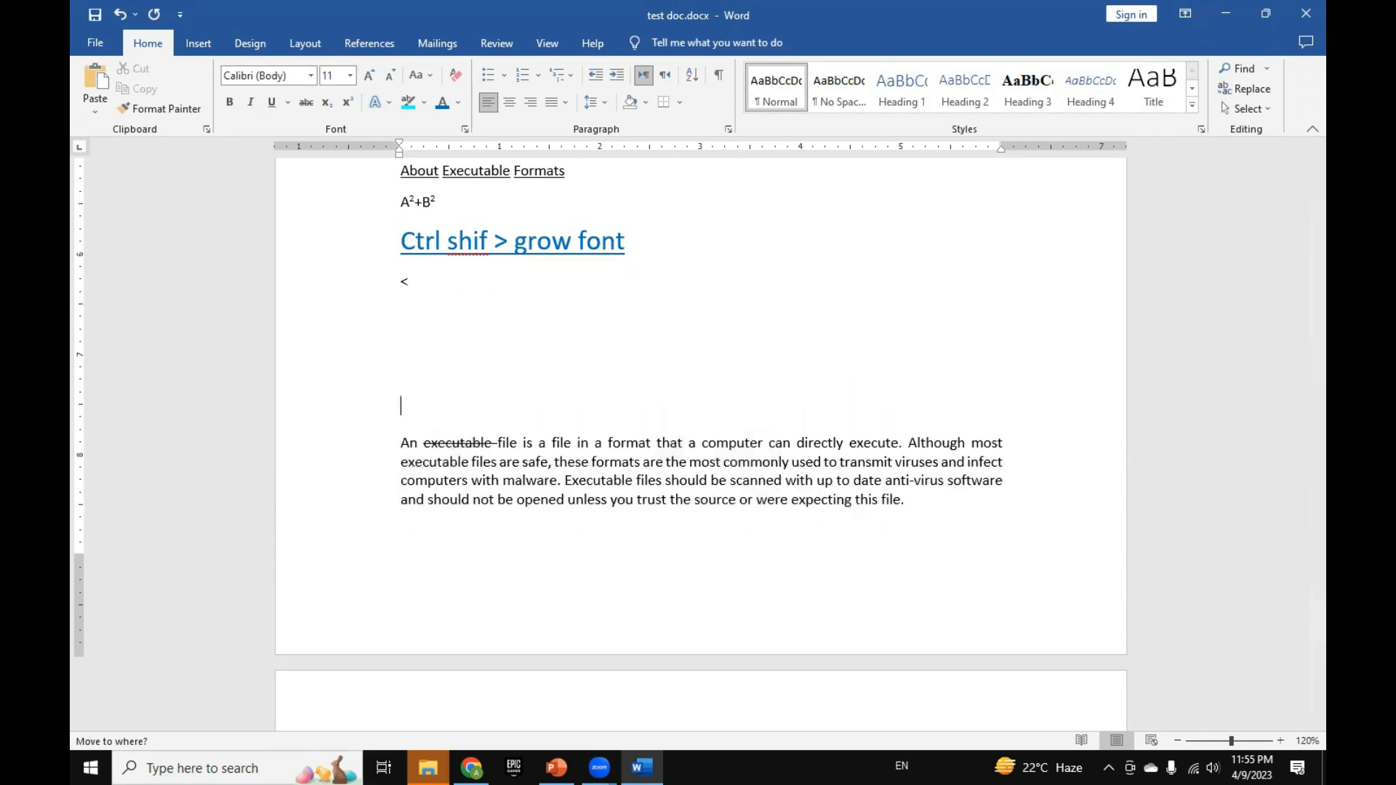
Step: Delete the A₂ and H₂O lines below the three paragraphs
scroll(455, 203, "down", 15)
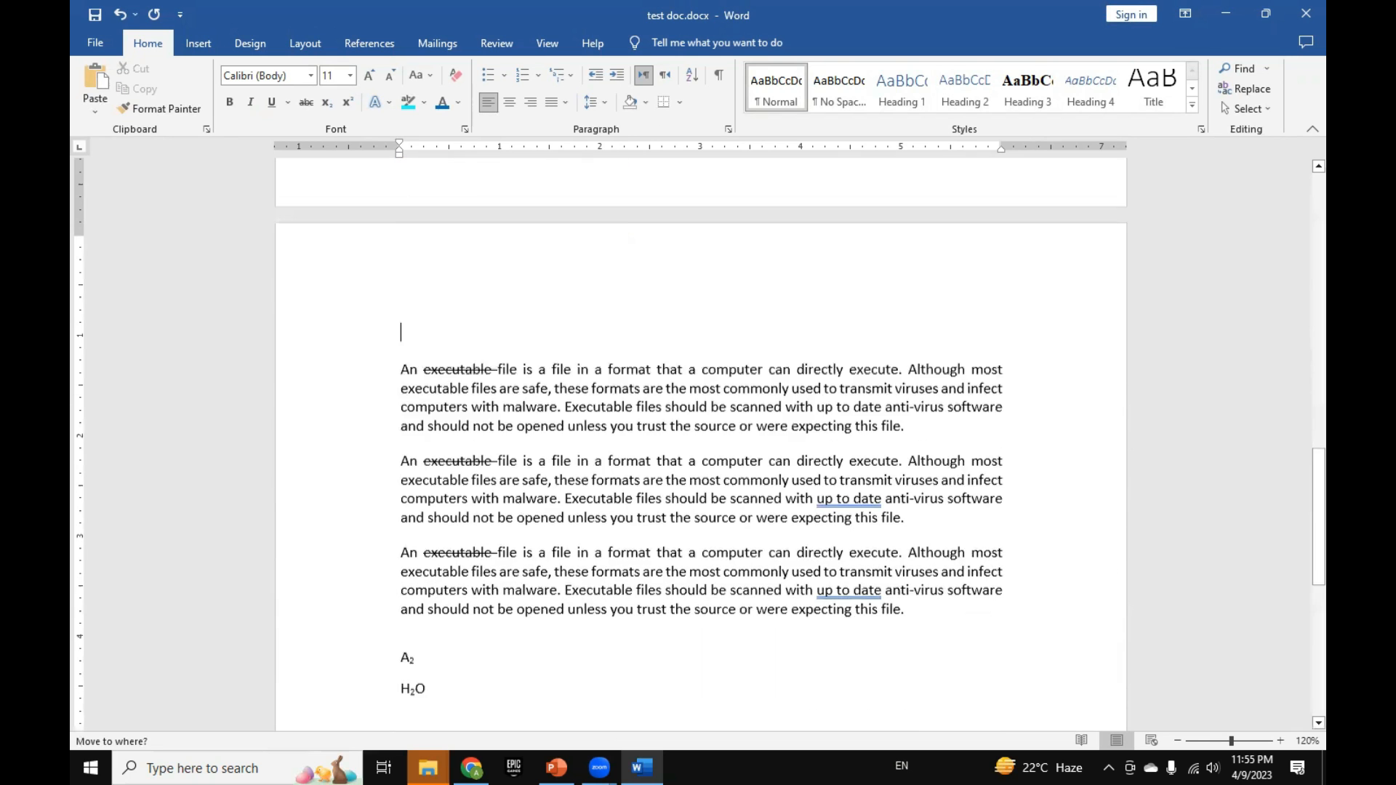
scroll(436, 218, "up", 3)
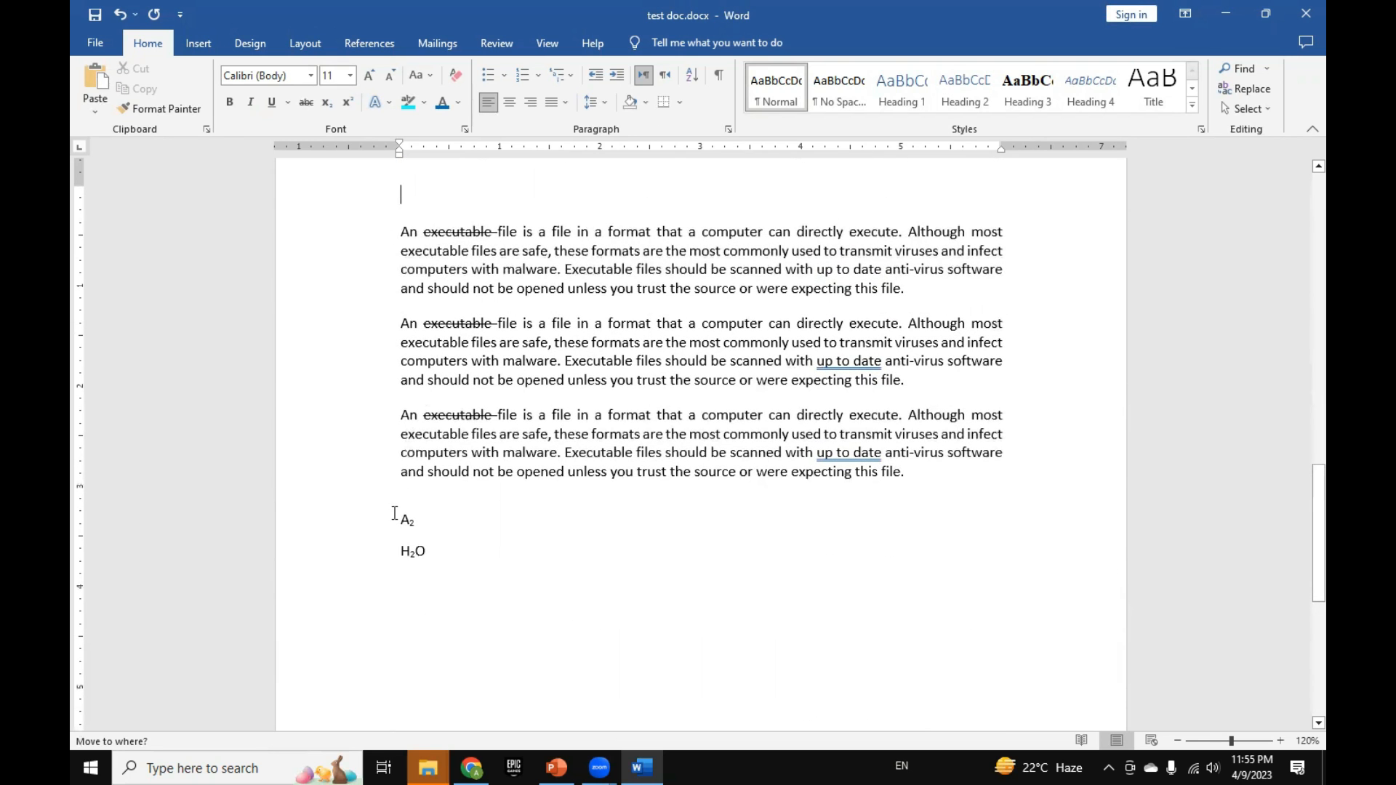
left_click_drag(398, 513, 474, 600)
key("Delete")
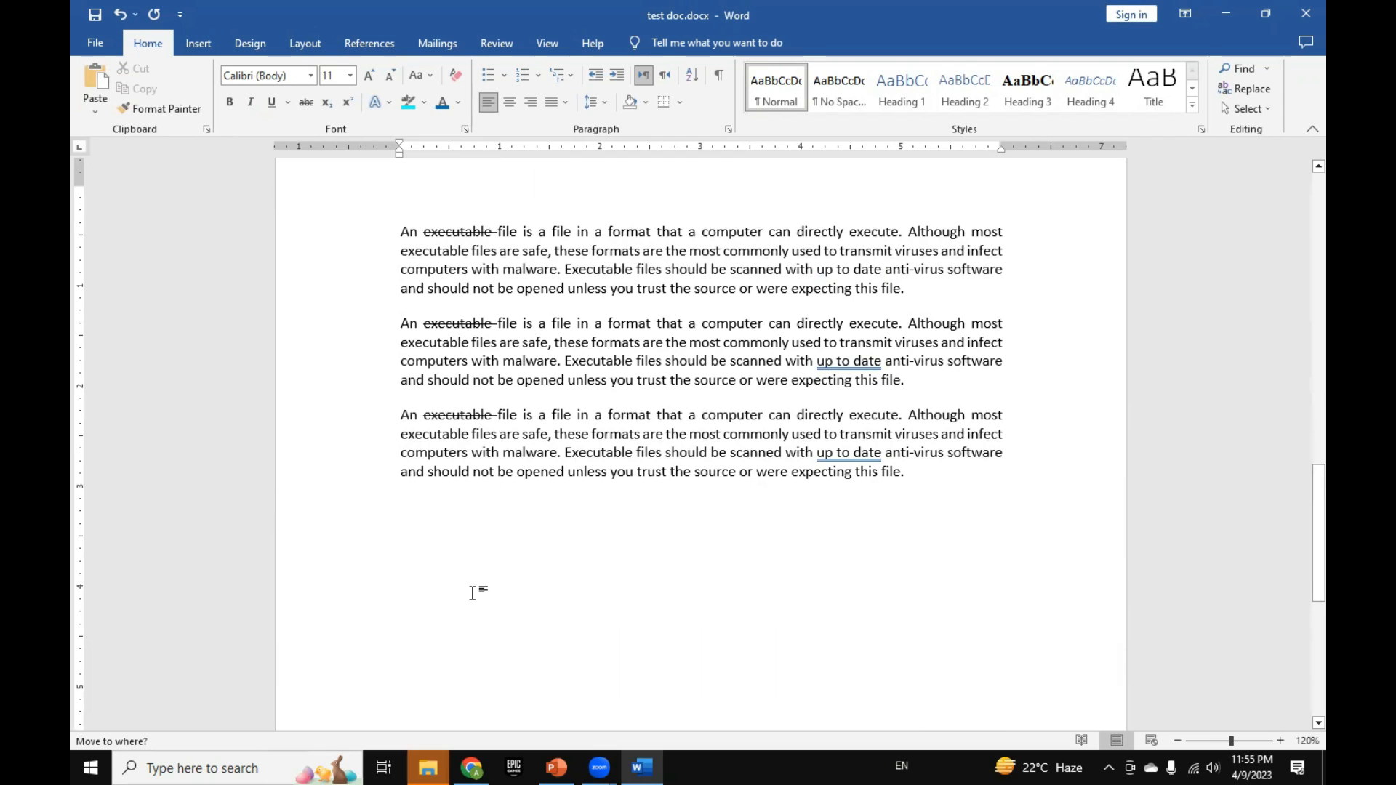
Step: Open the paragraph settings for the "An executable file" paragraphs and examine the available line spacing options
left_click_drag(347, 272, 367, 474)
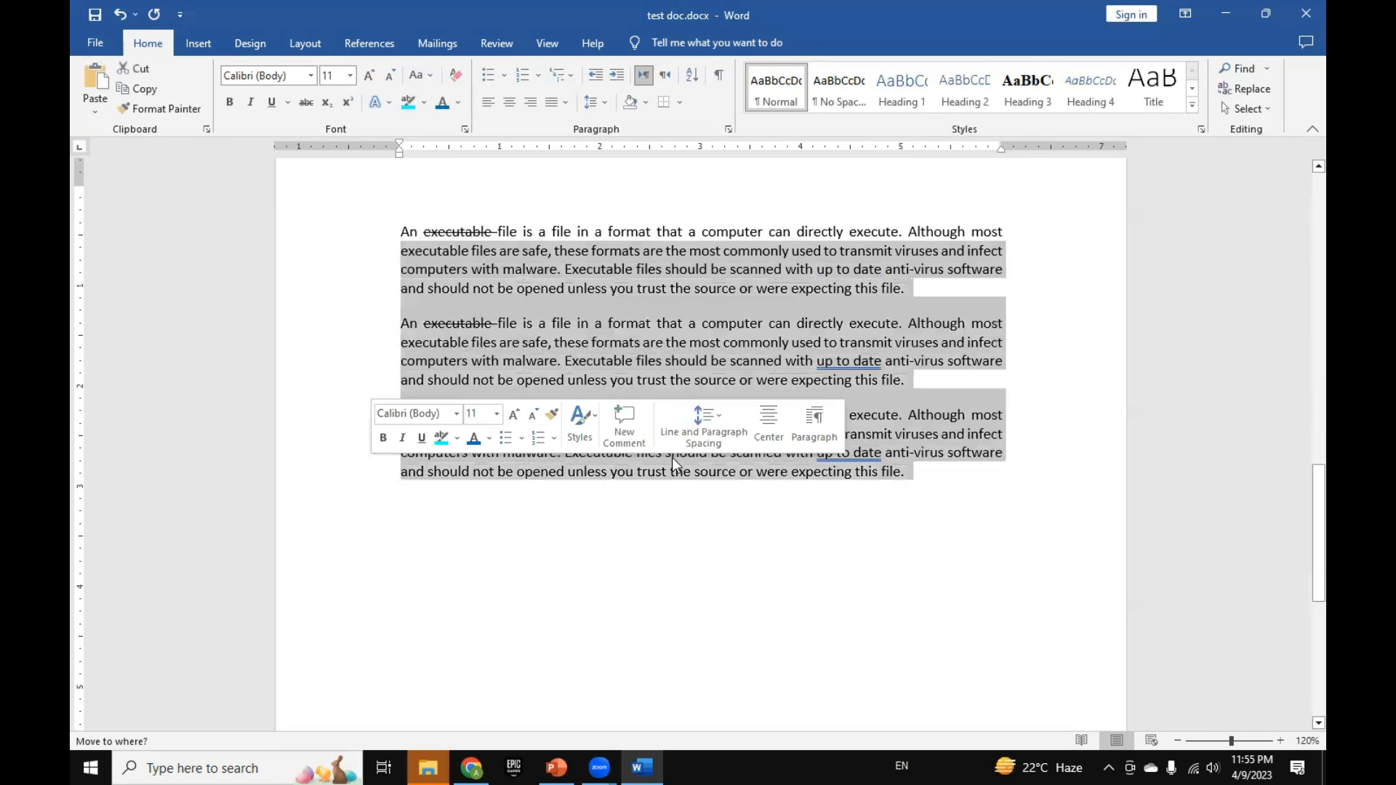
left_click(726, 131)
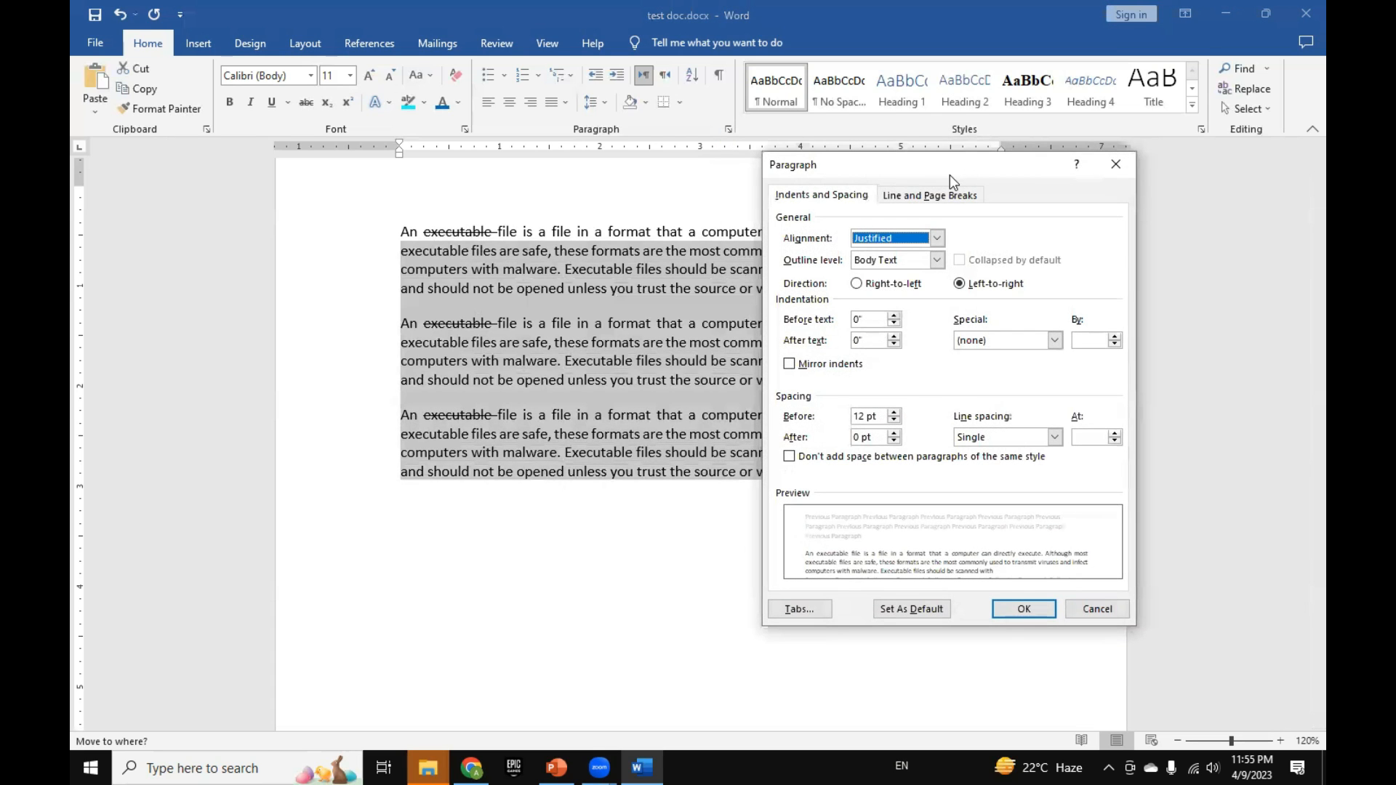
left_click_drag(950, 175, 402, 154)
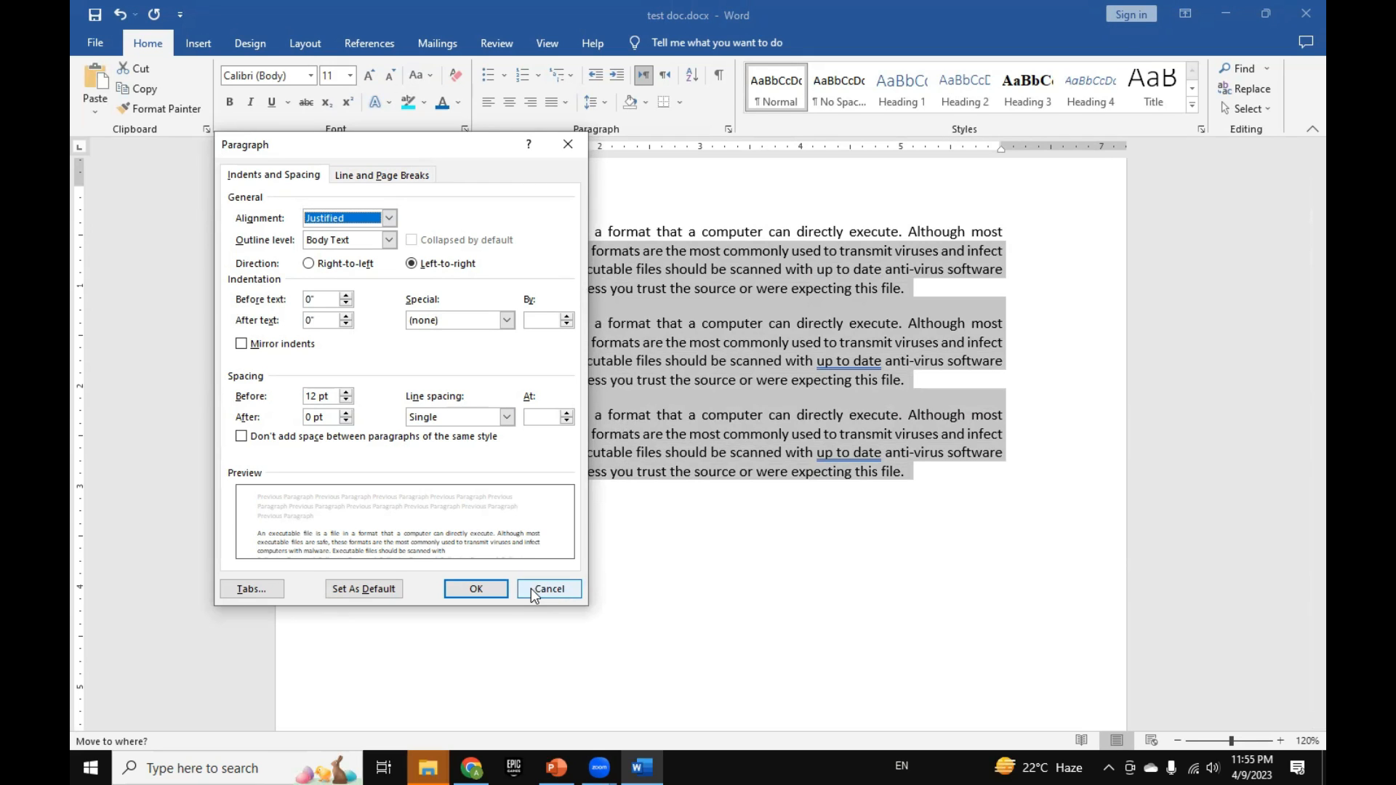
left_click(507, 417)
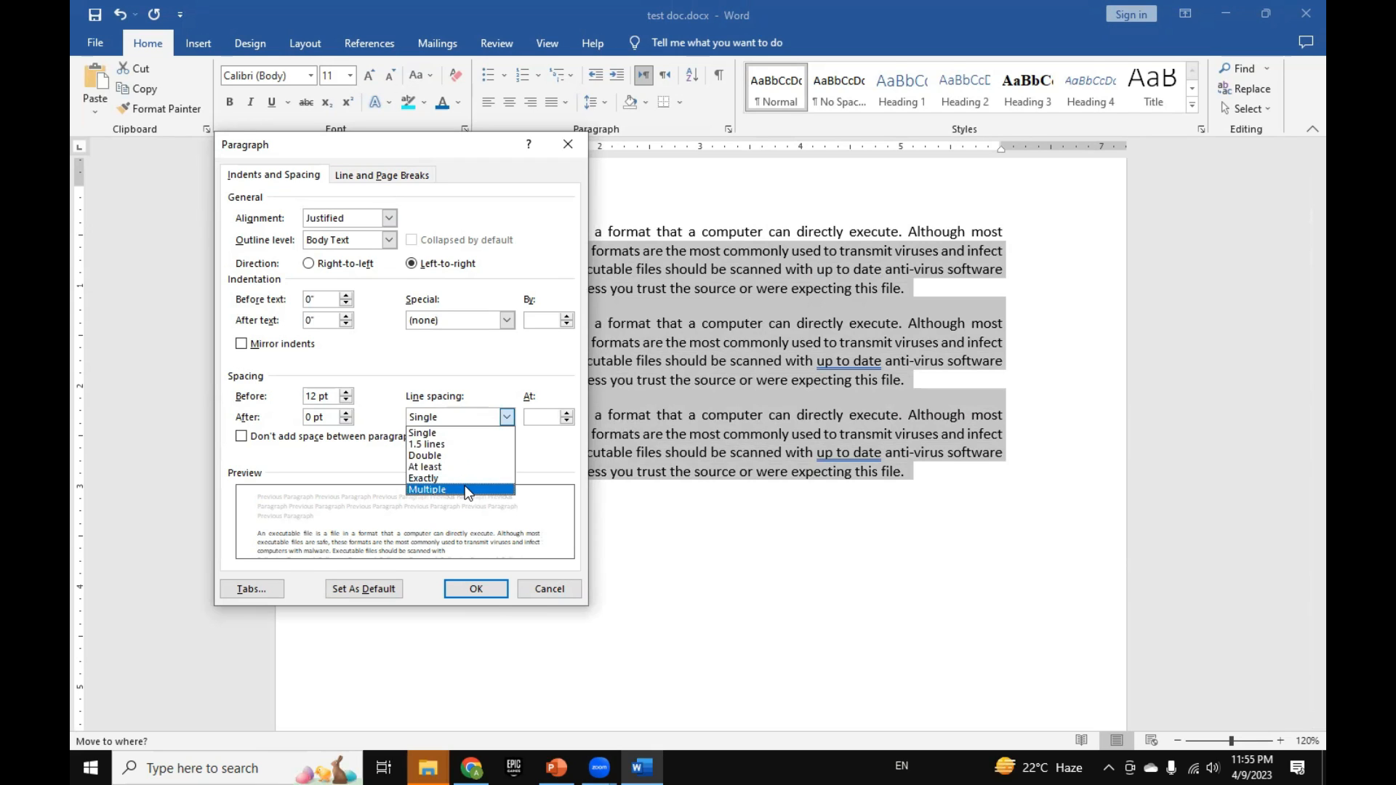
left_click(540, 417)
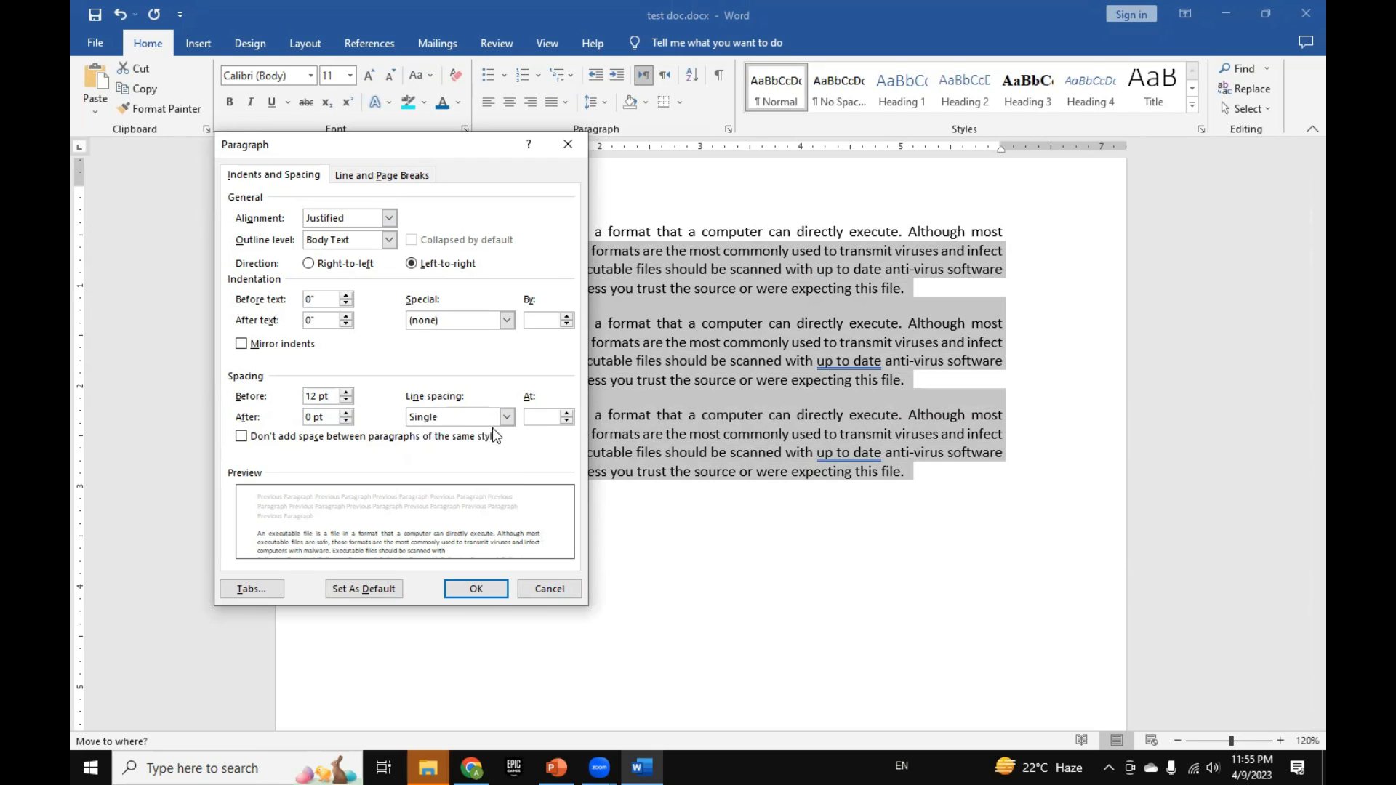
left_click(507, 417)
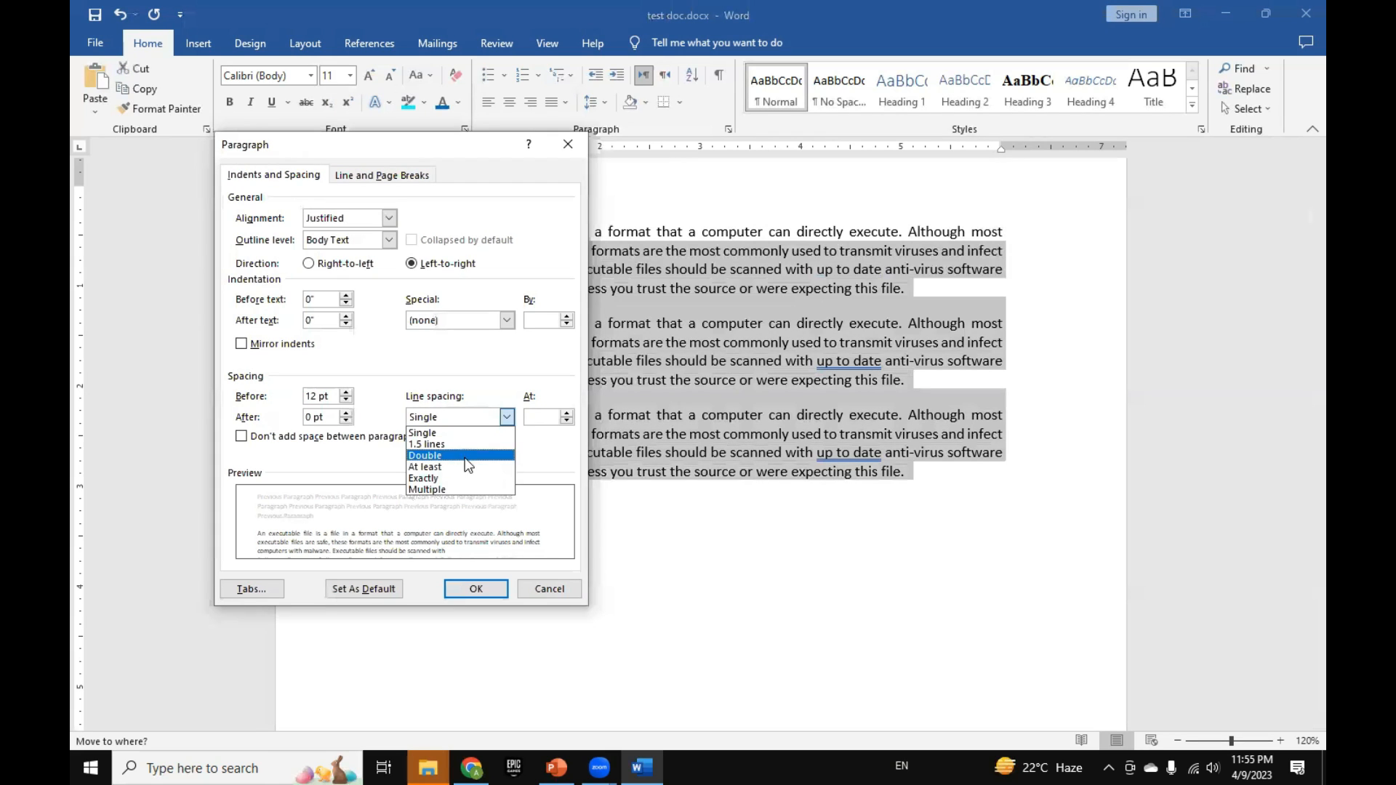
left_click(535, 416)
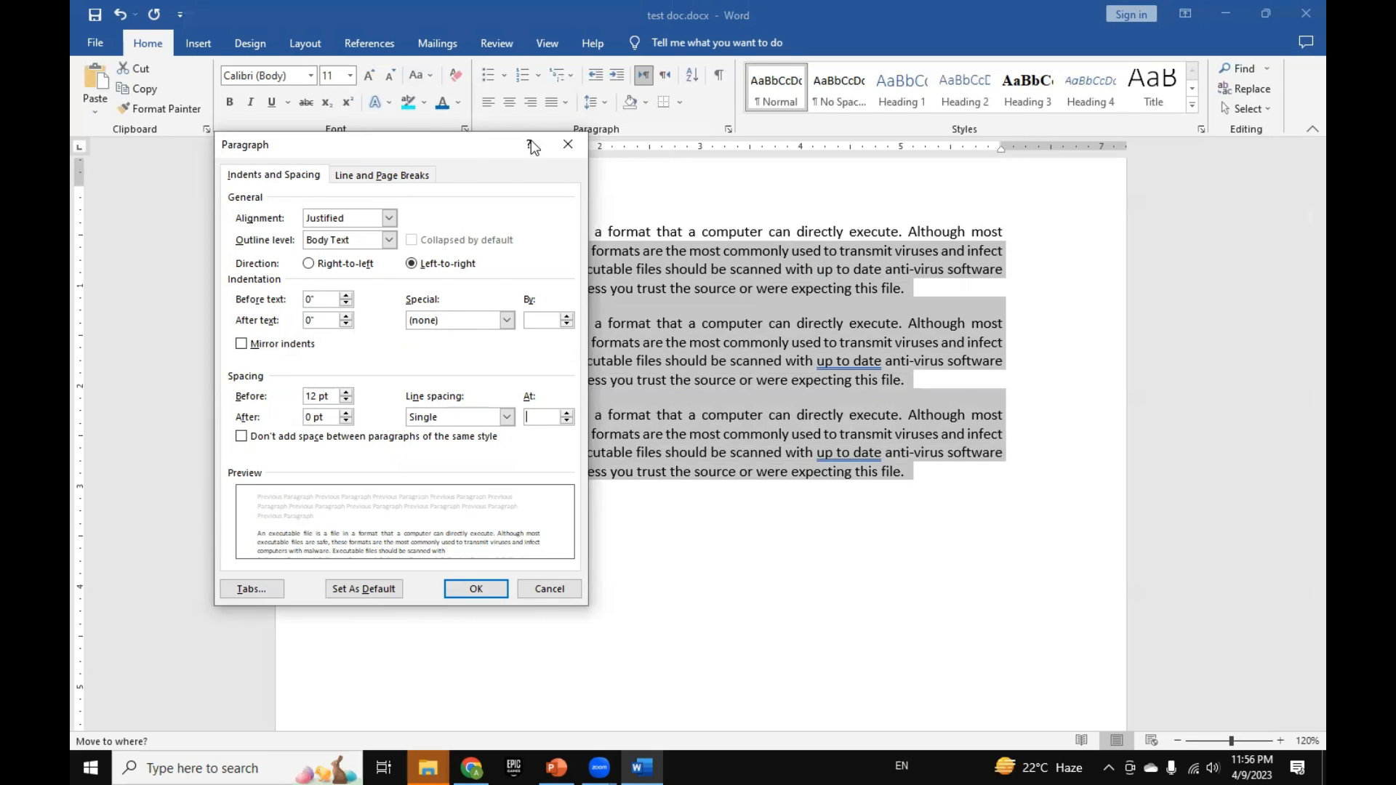
Step: Examine the alignment options in the paragraph settings, and close the dialog without applying changes
left_click_drag(531, 140, 752, 140)
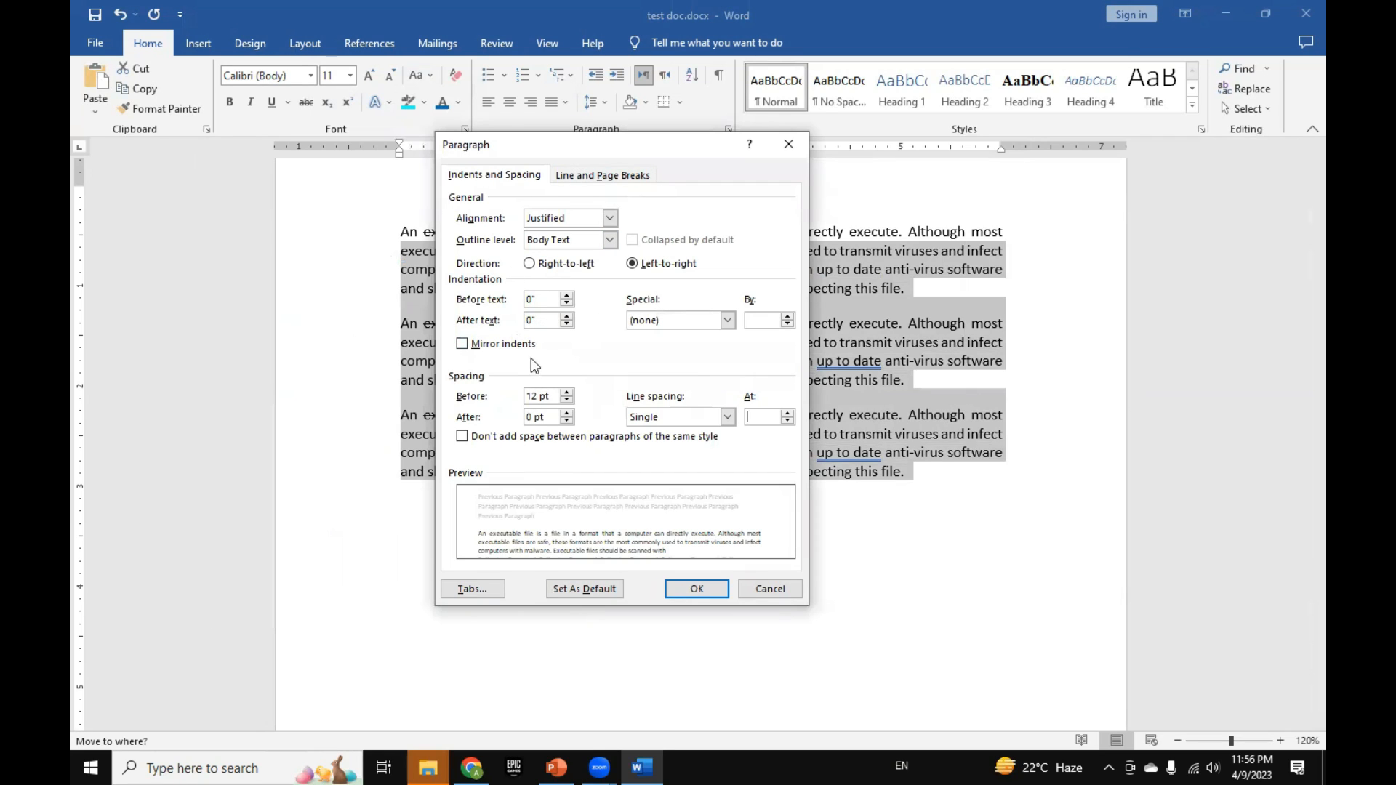
left_click_drag(576, 145, 596, 159)
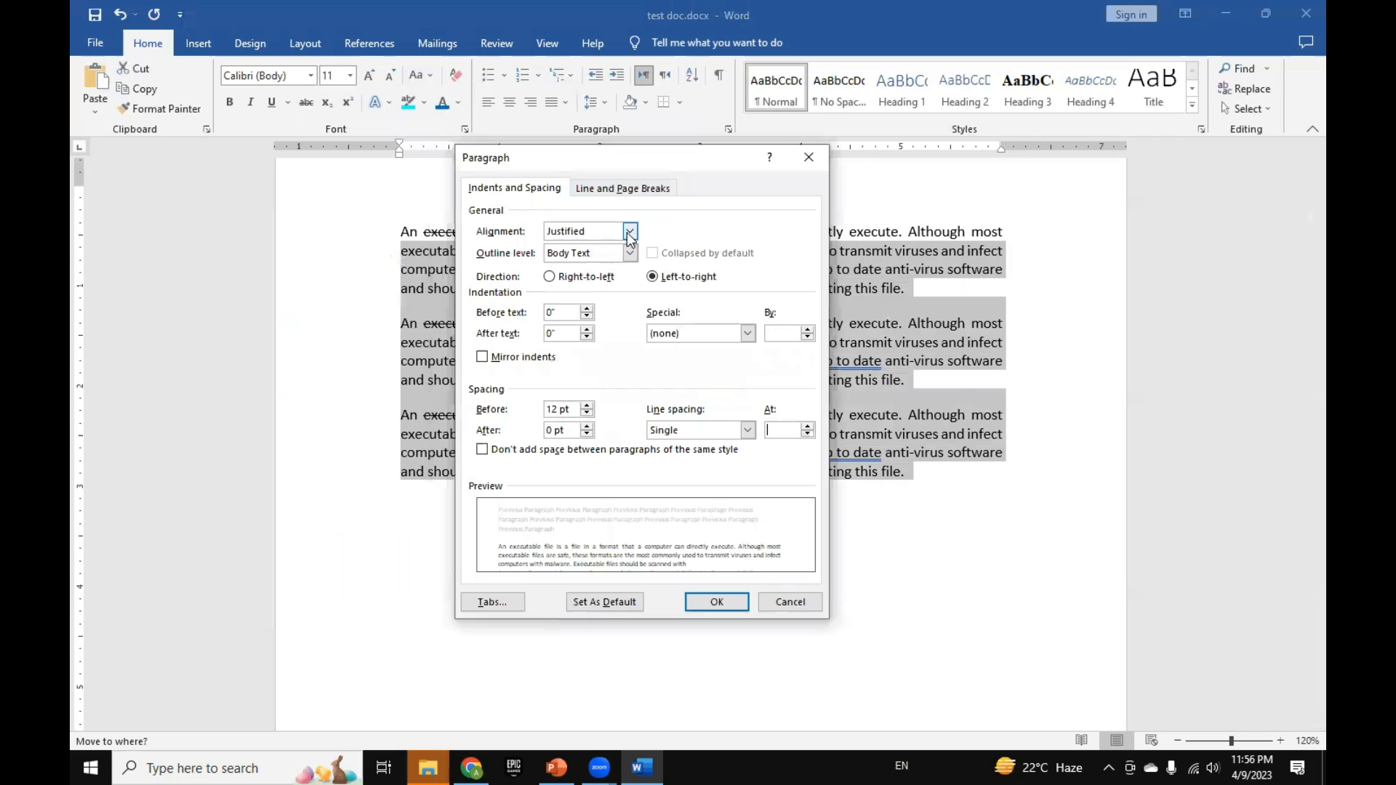
left_click(630, 231)
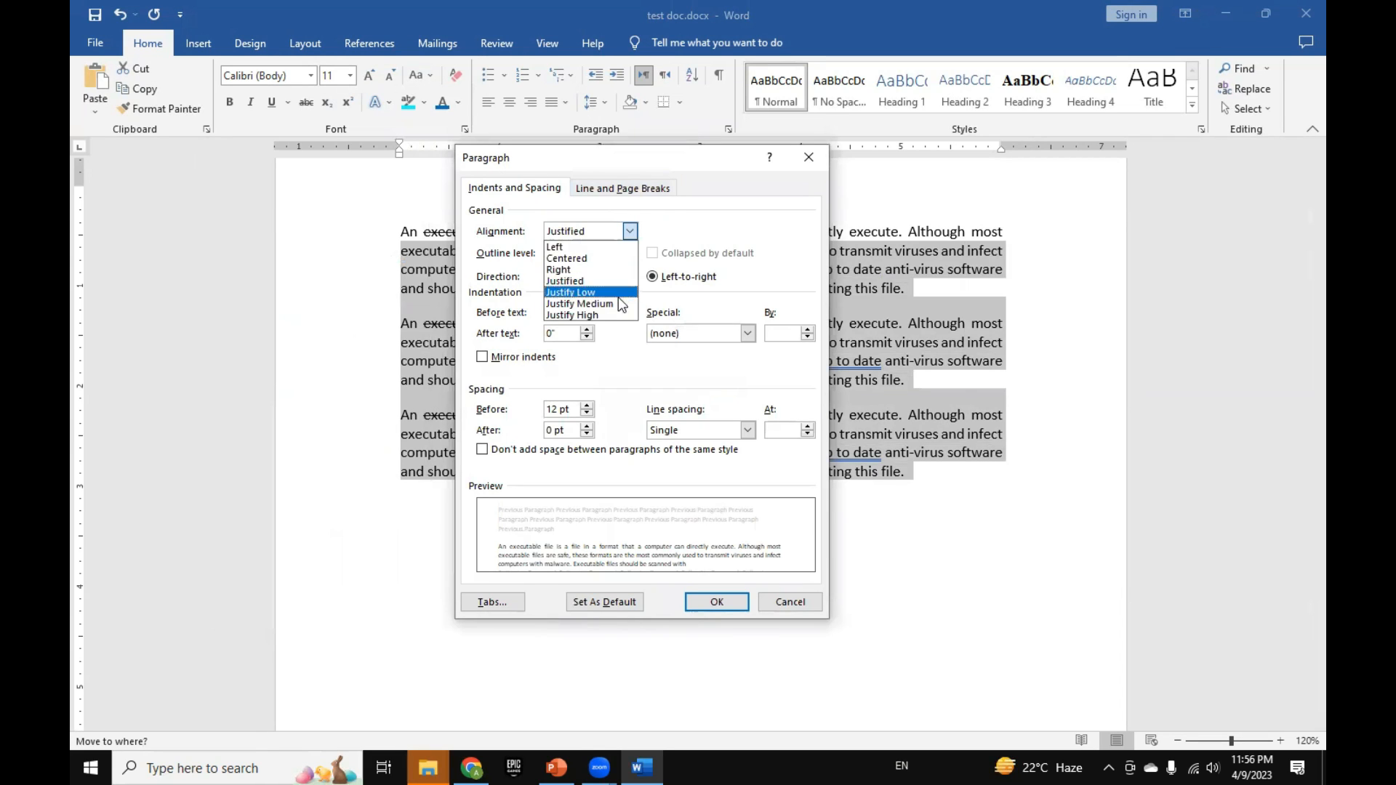
left_click(657, 216)
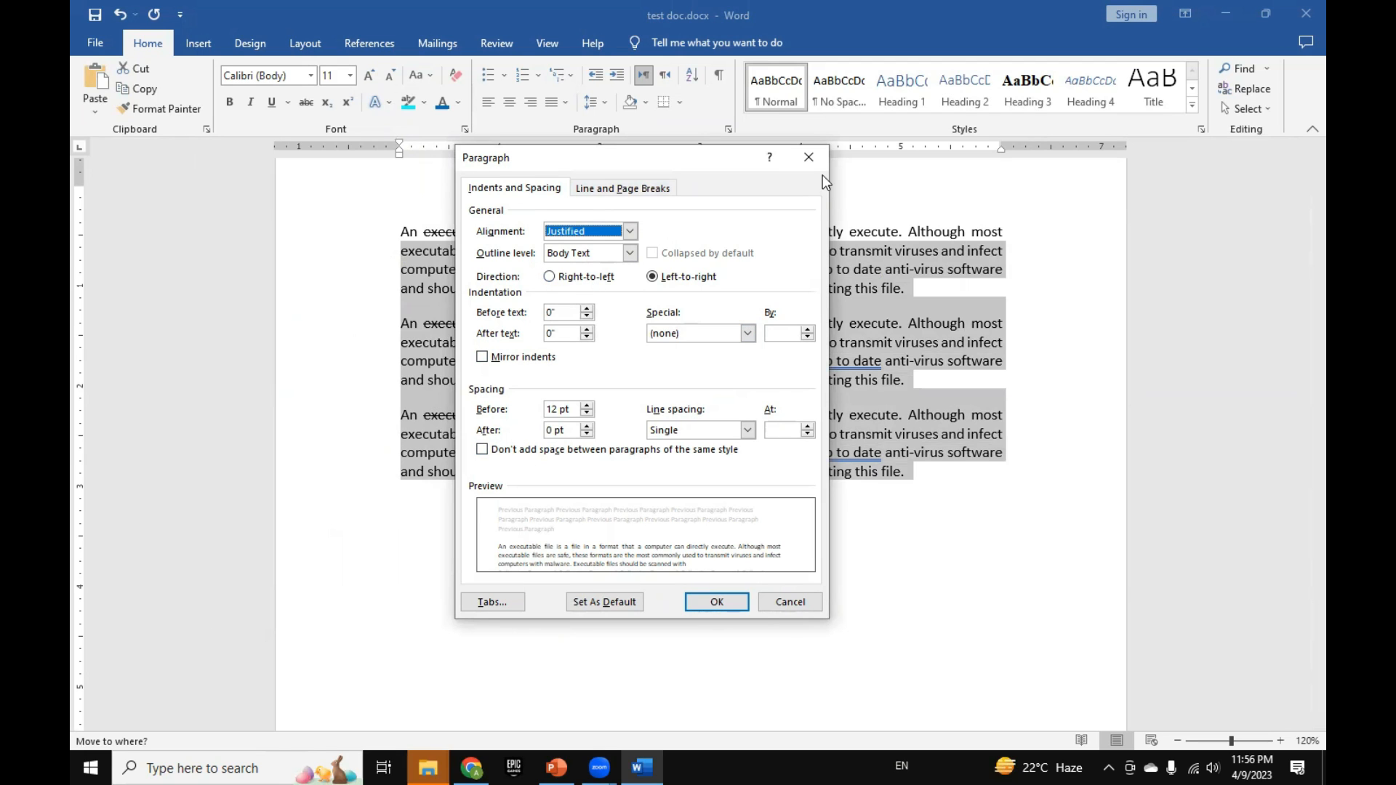
left_click(809, 157)
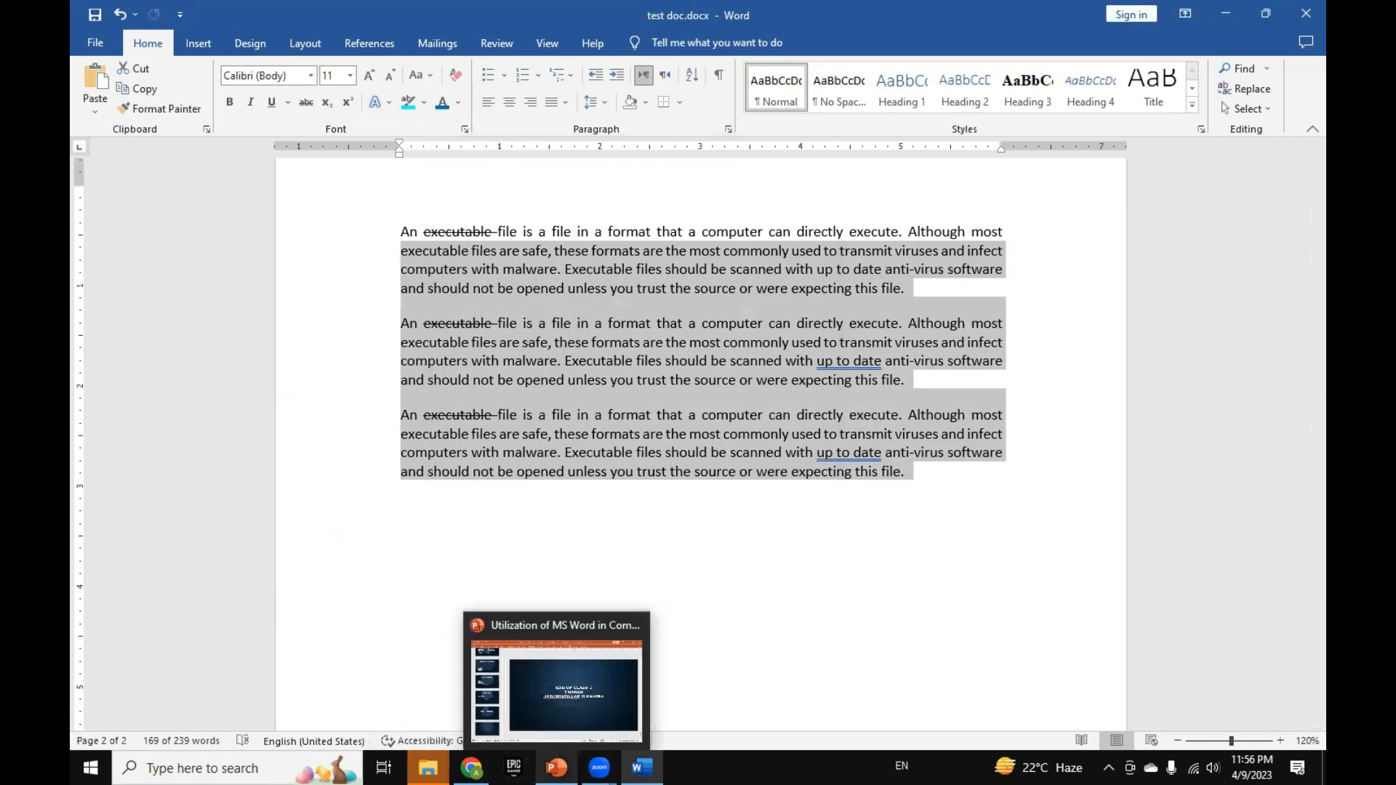
Step: Switch to the PowerPoint lecture presentation and review its slide thumbnails for the topics covered in class
left_click(556, 767)
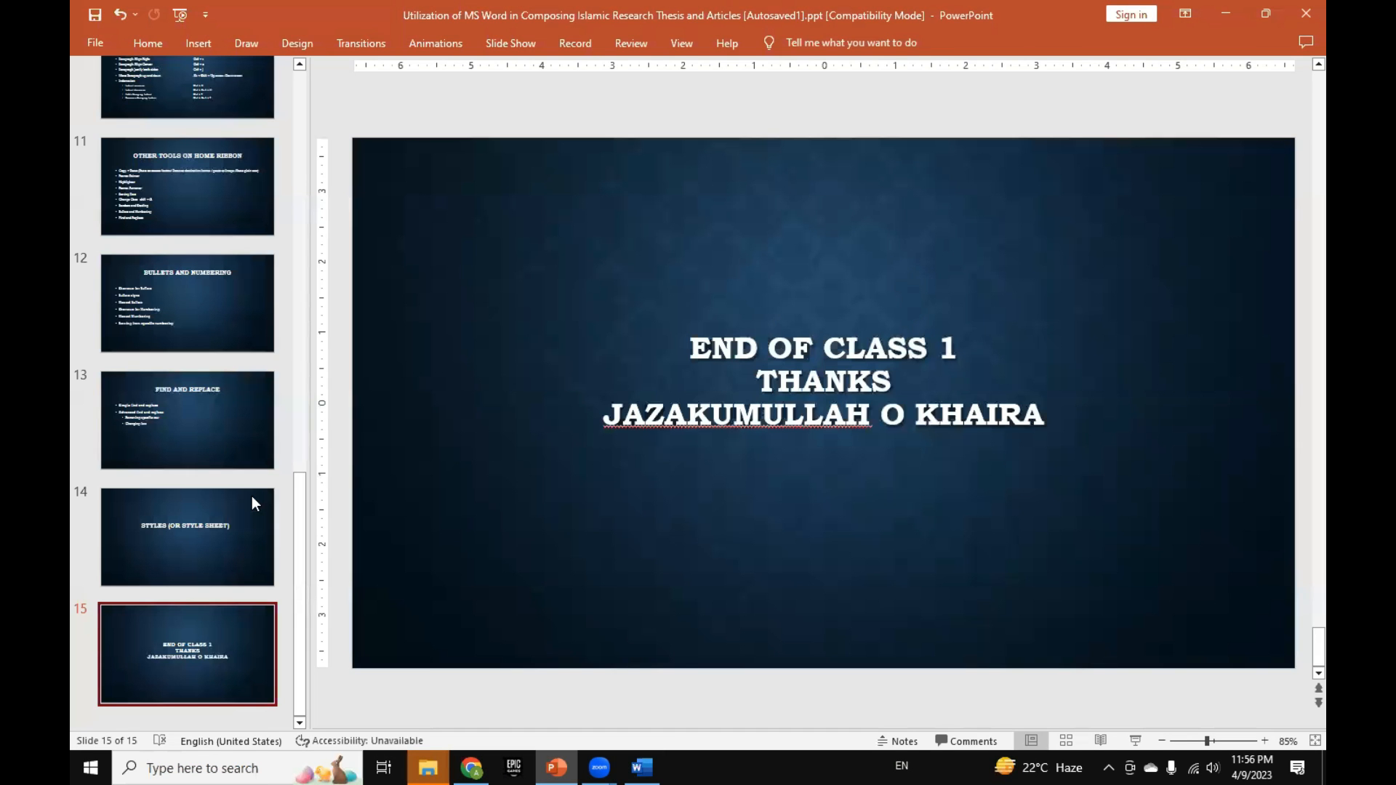
scroll(252, 500, "up", 10)
scroll(250, 500, "up", 3)
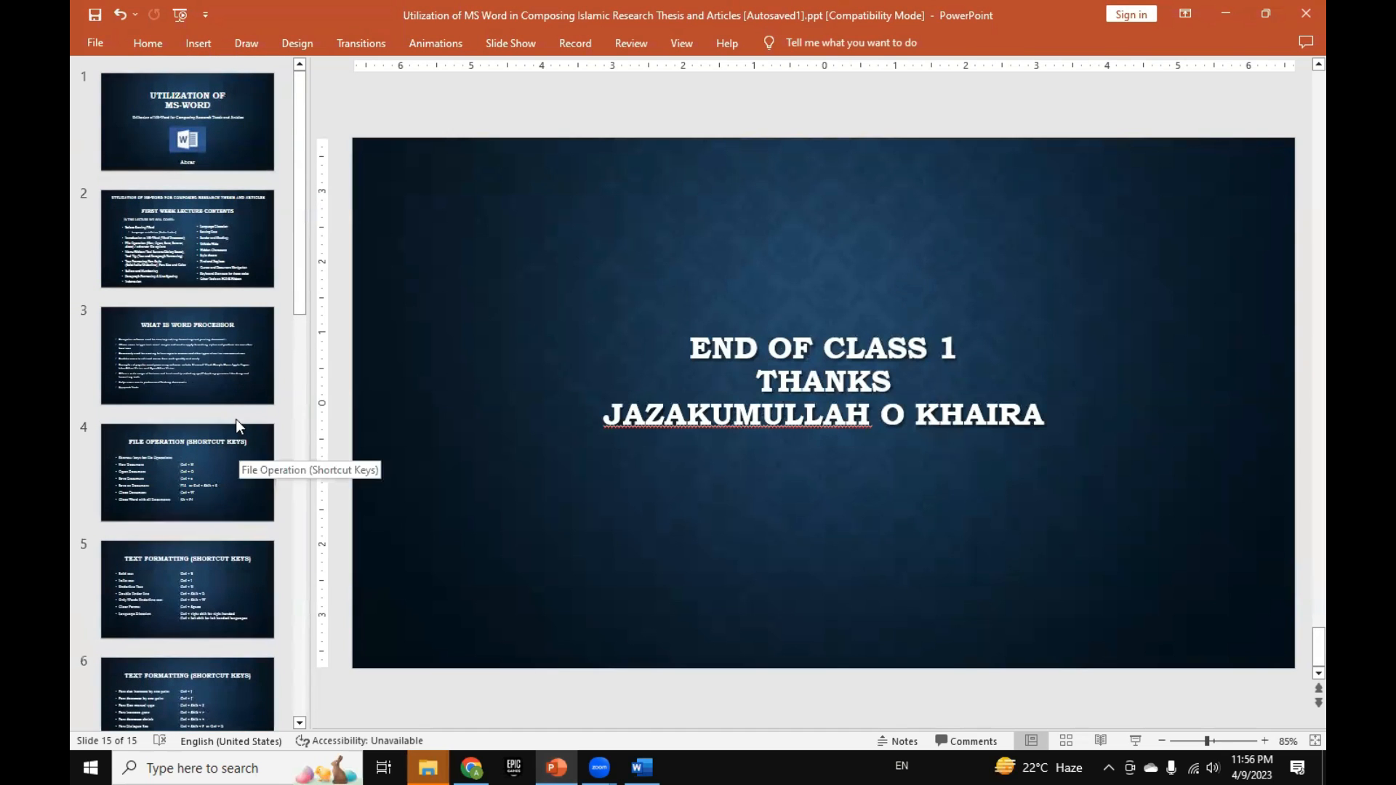
scroll(235, 426, "down", 5)
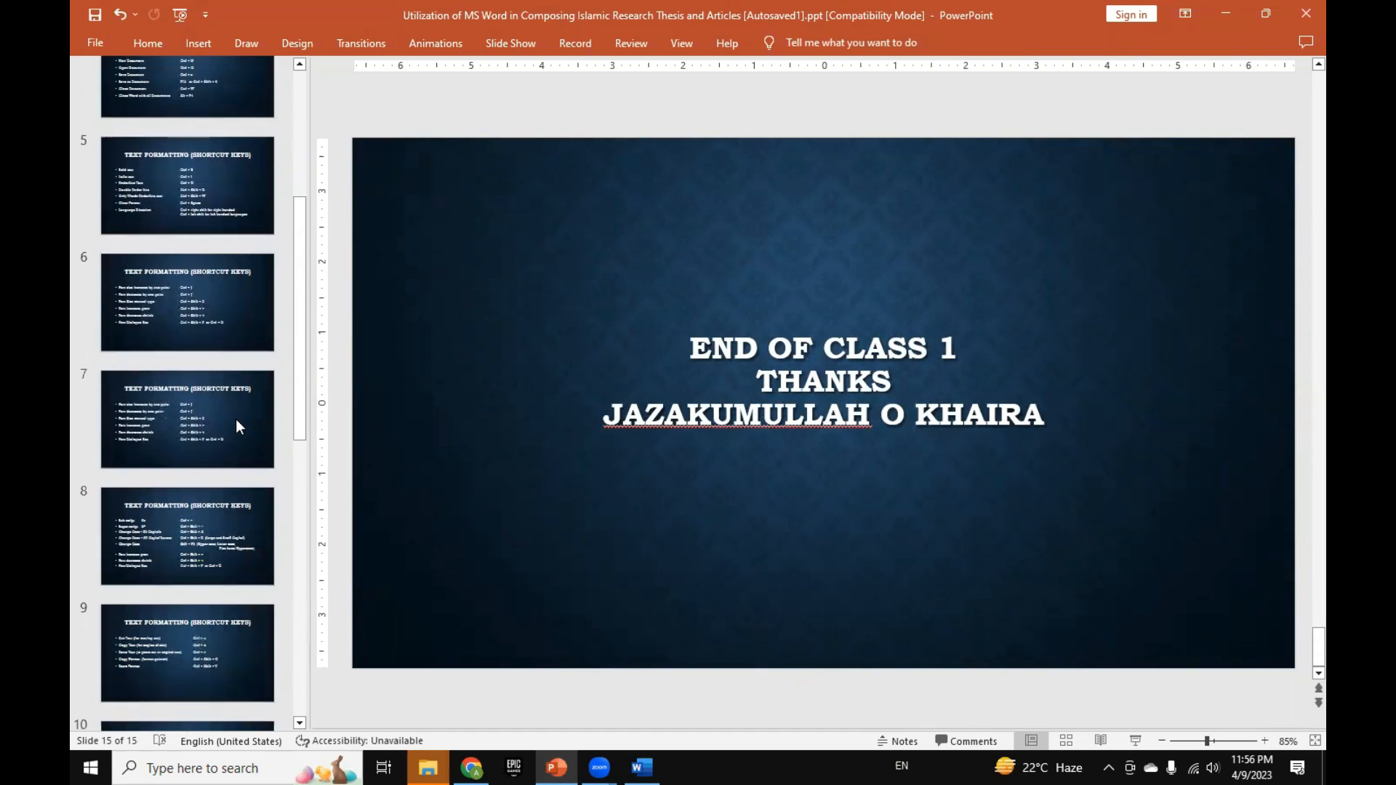
scroll(235, 426, "down", 10)
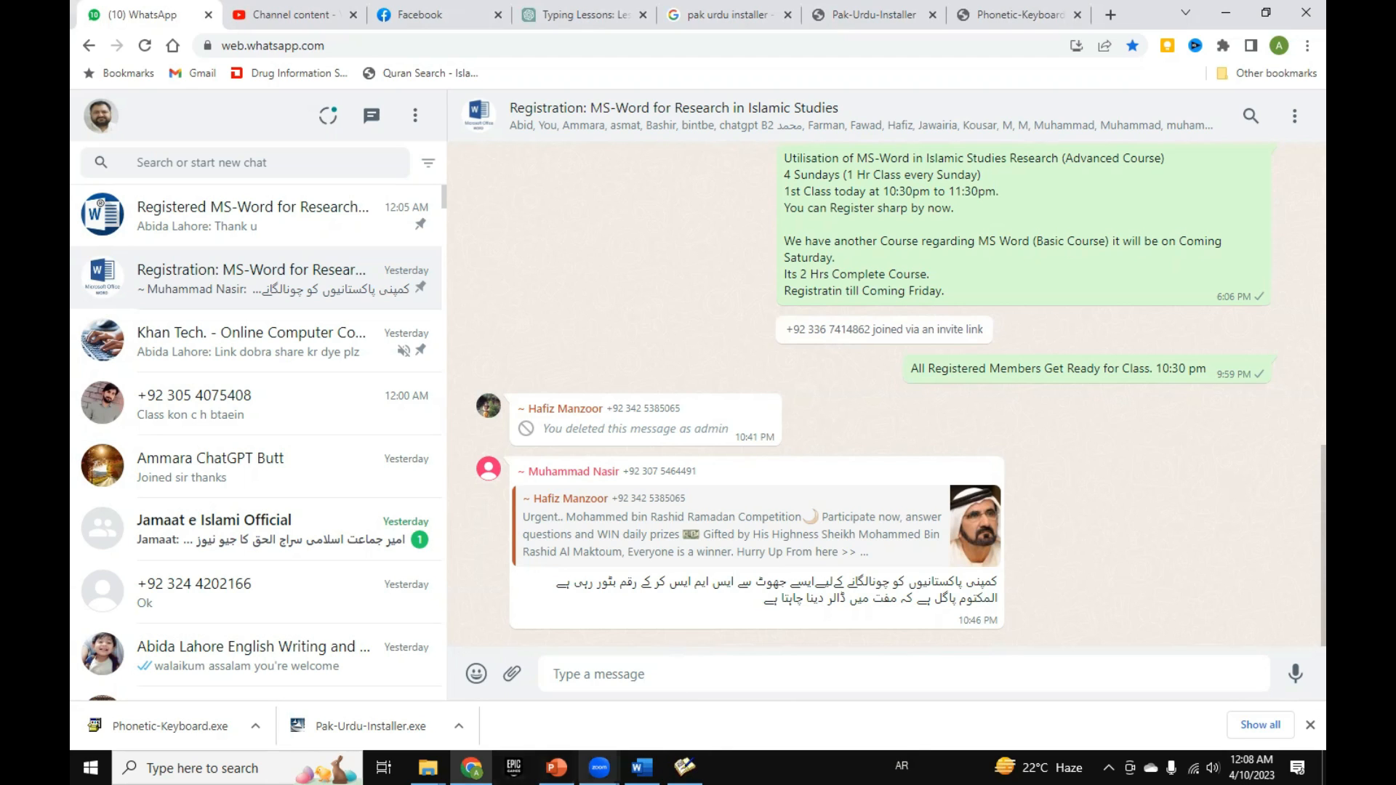
Step: Switch to Zoom's Screen Sharing Meeting Controls window
mouse_move(599, 767)
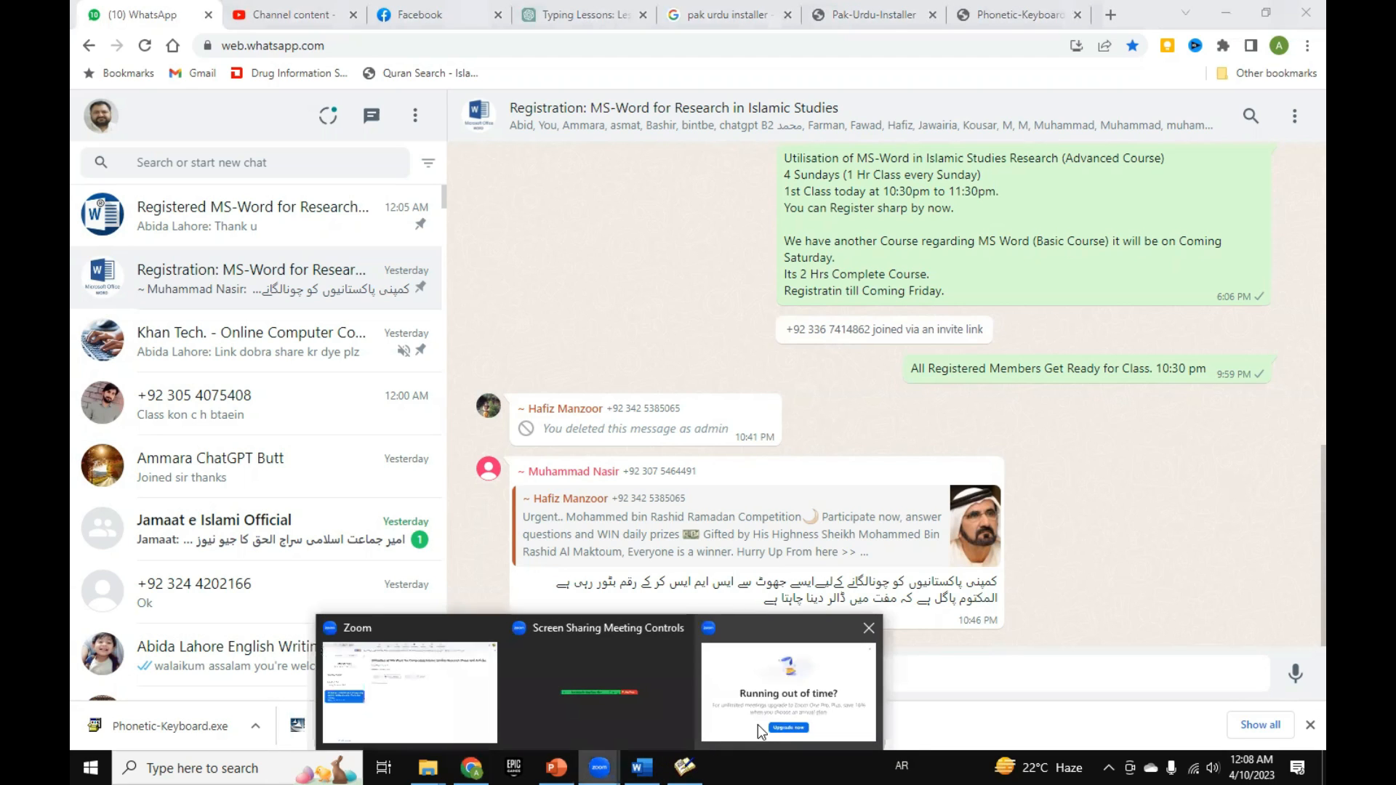
left_click(668, 689)
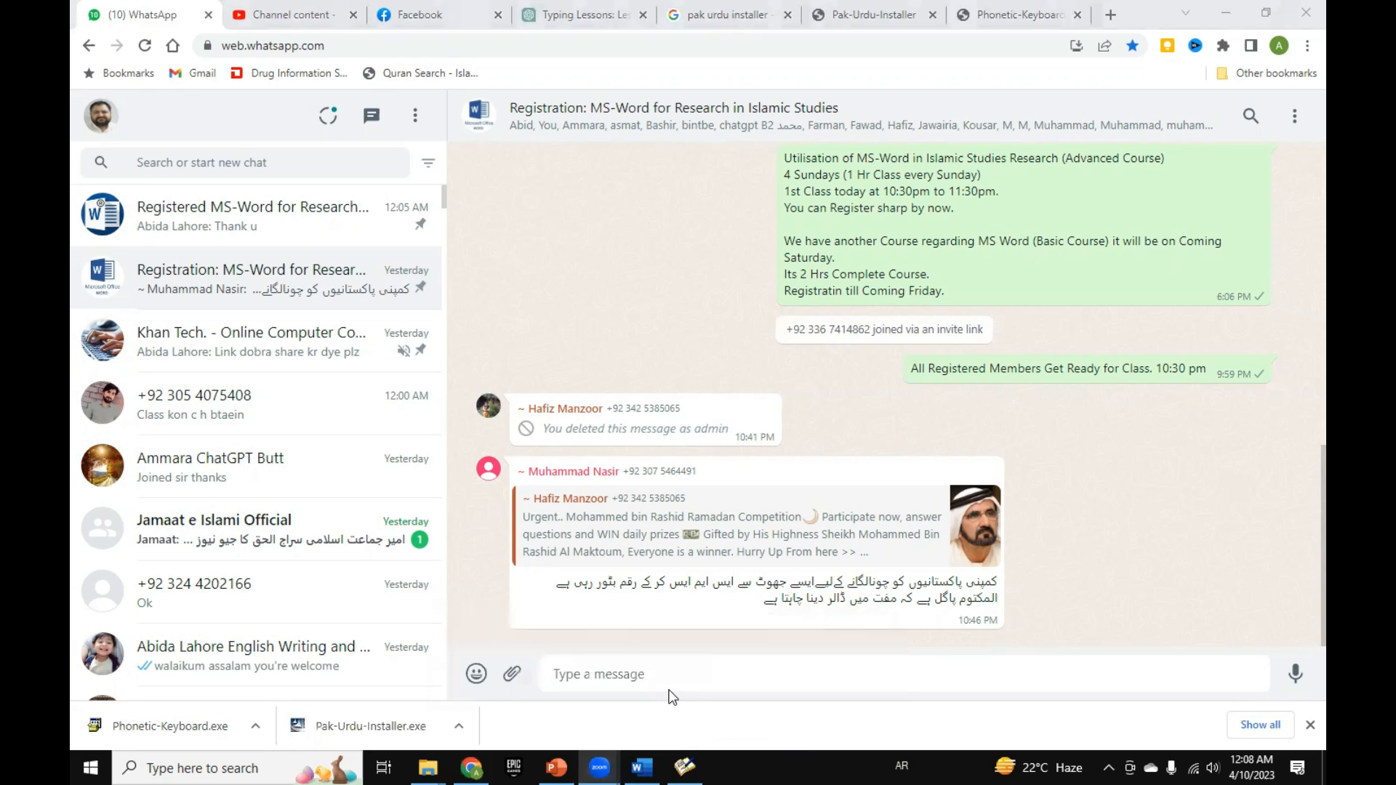